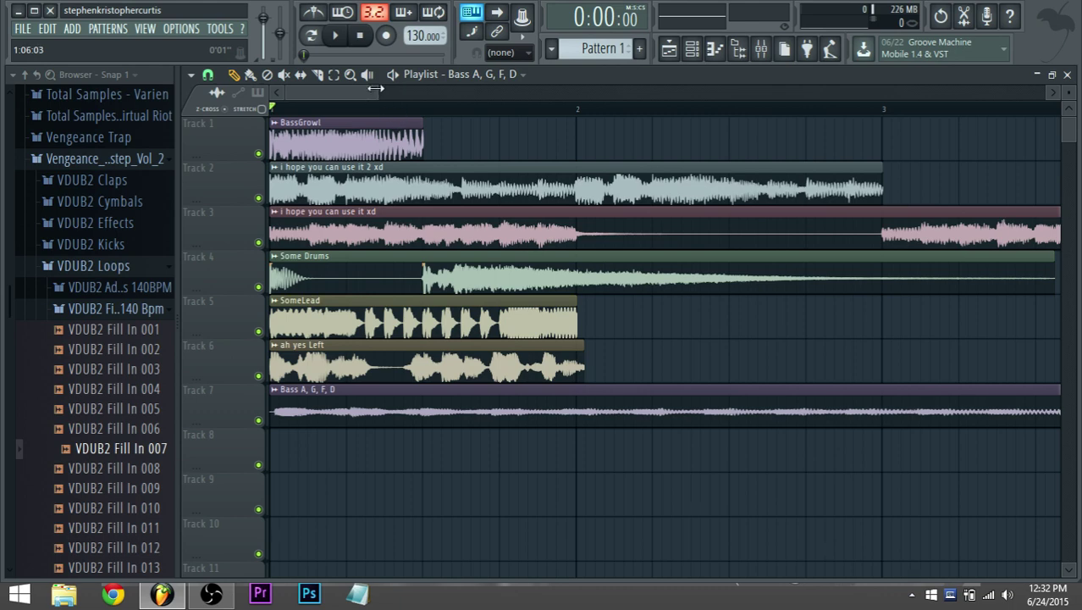
Solo Track 1, placing the SomeLead clip directly after BassGrowl on it, and play the two clips.
drag(379, 91, 585, 126)
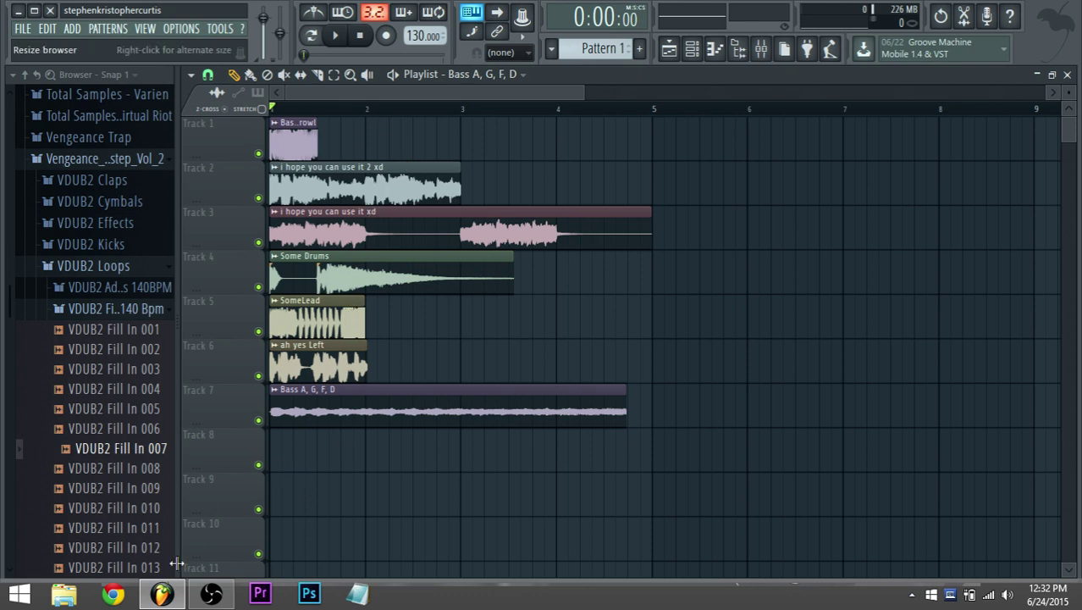
mouse_move(165, 601)
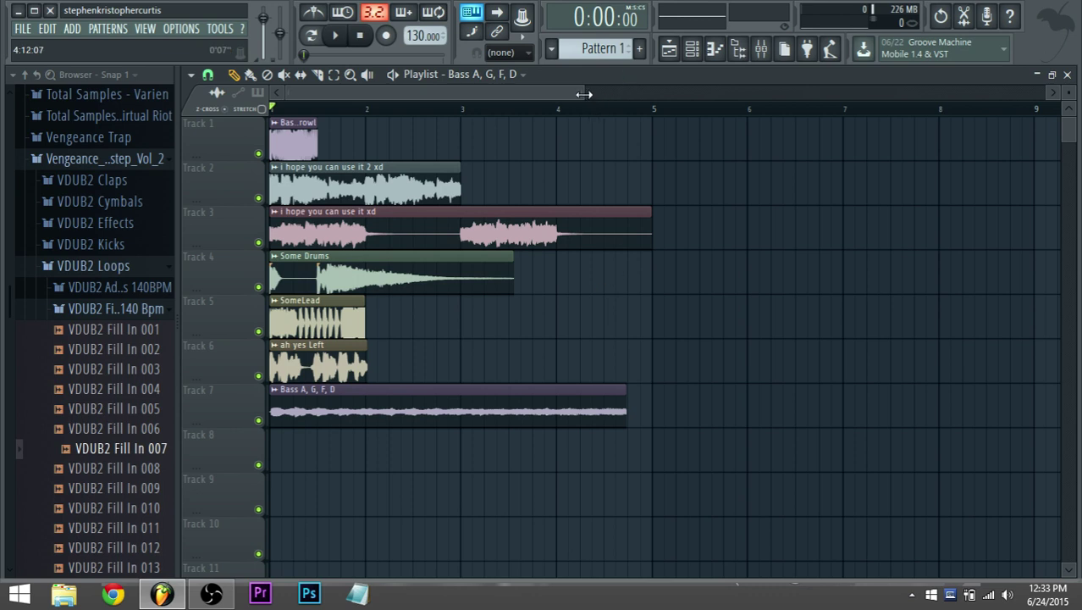
drag(584, 91, 604, 90)
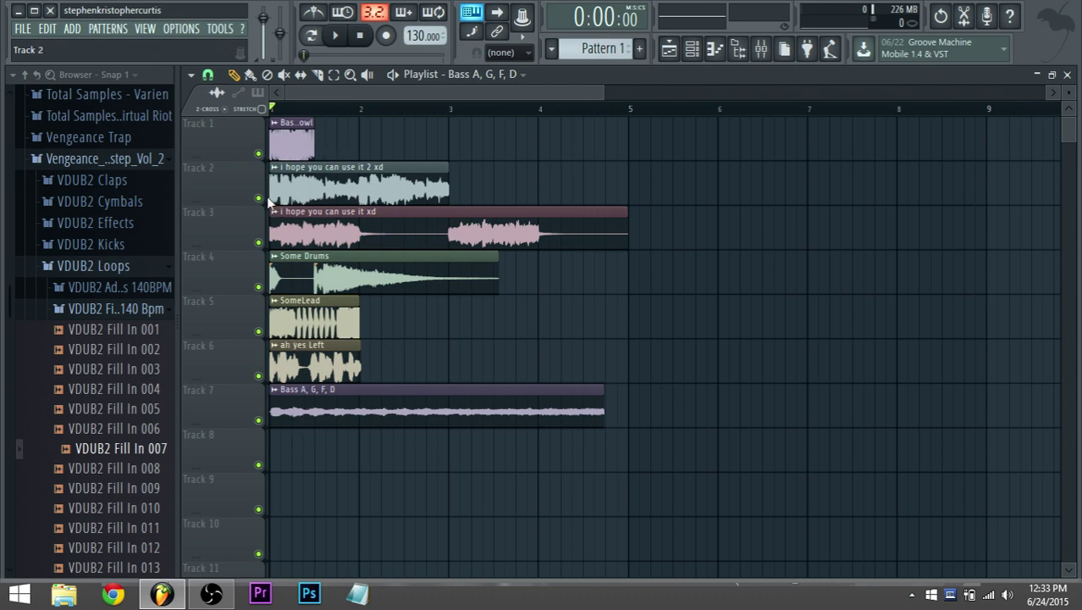
right_click(259, 155)
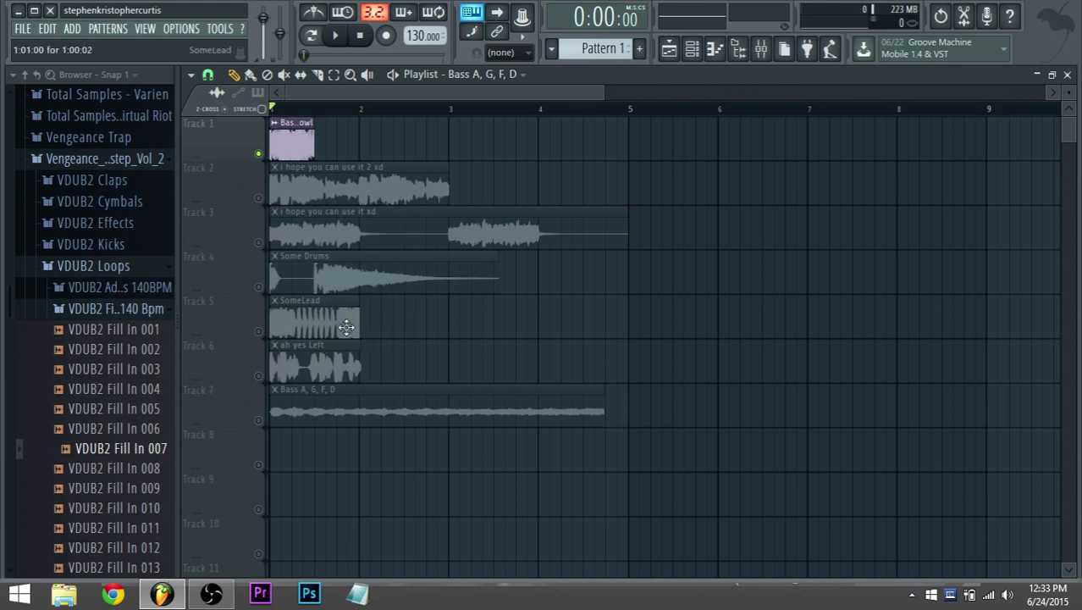
click(305, 318)
drag(304, 317, 350, 125)
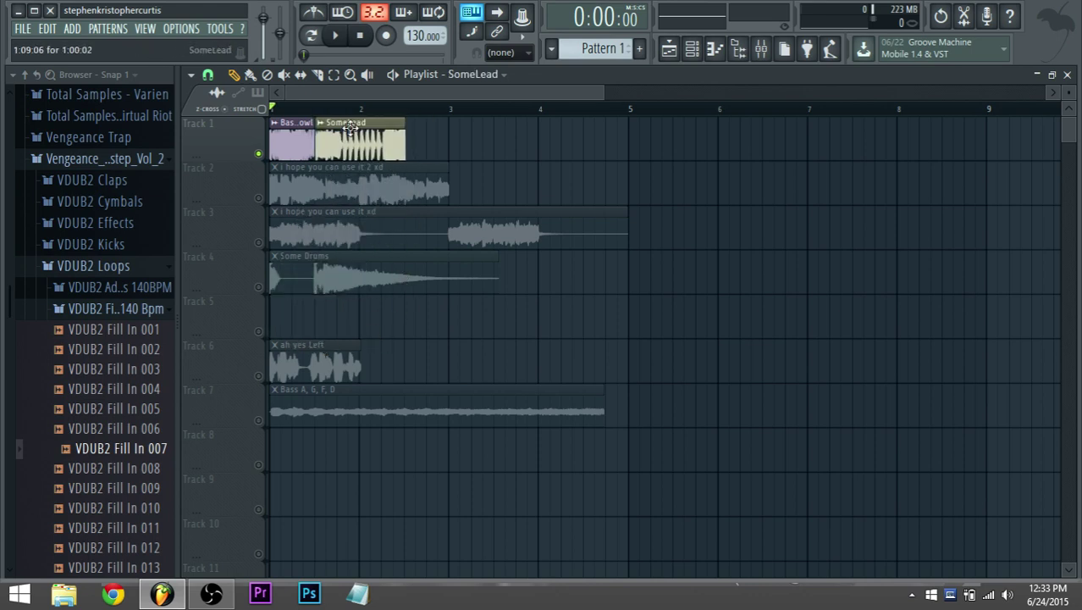
click(339, 37)
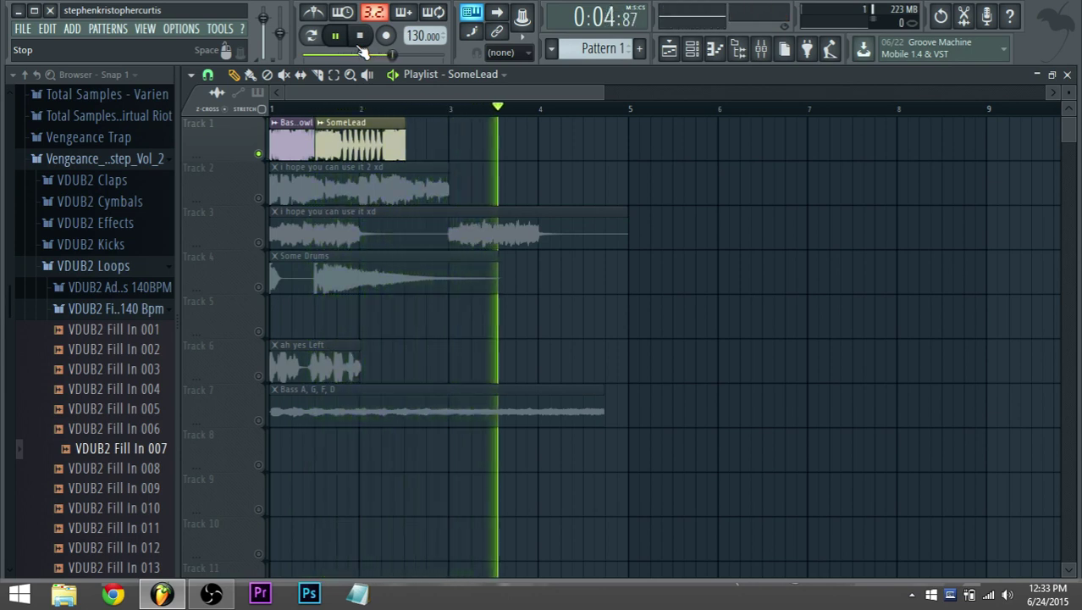
click(361, 49)
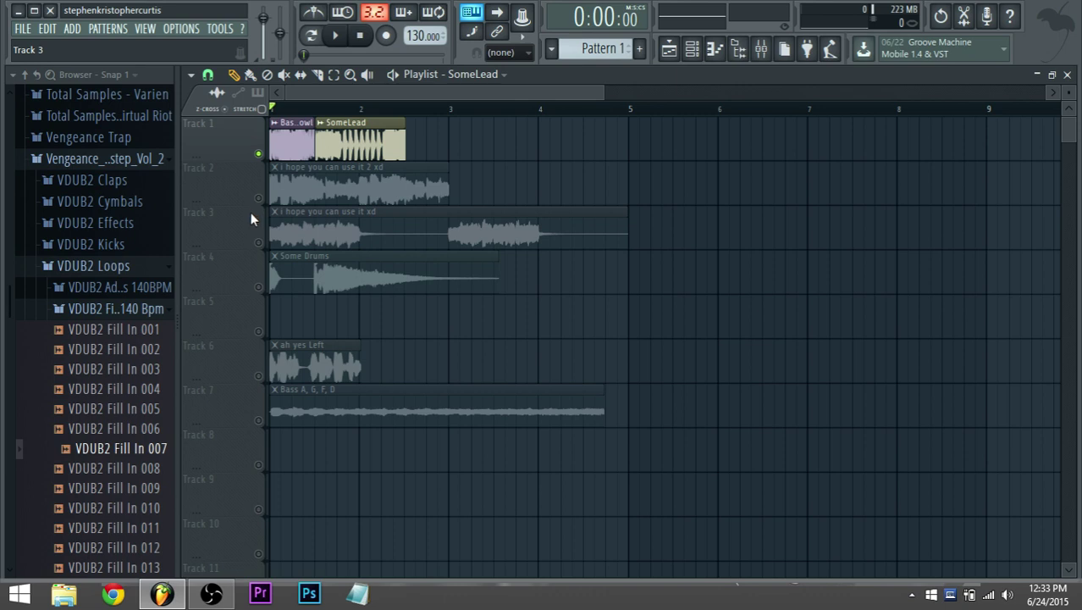
Place the "i hope you can use it xd" clip directly after "i hope you can use it 2 xd" and play only Track 2.
drag(365, 214, 545, 170)
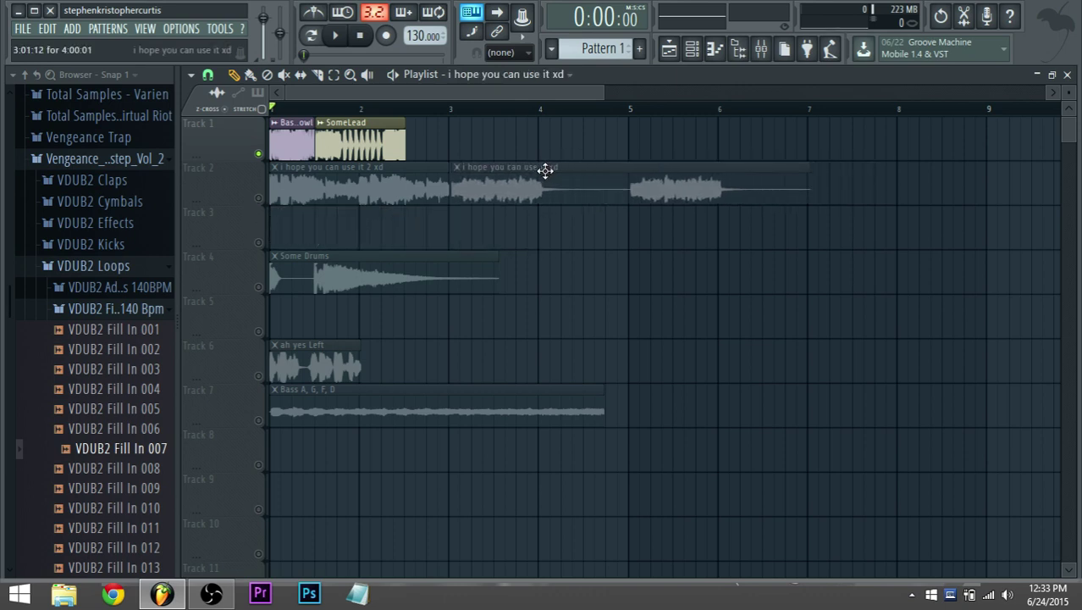
click(259, 198)
click(258, 153)
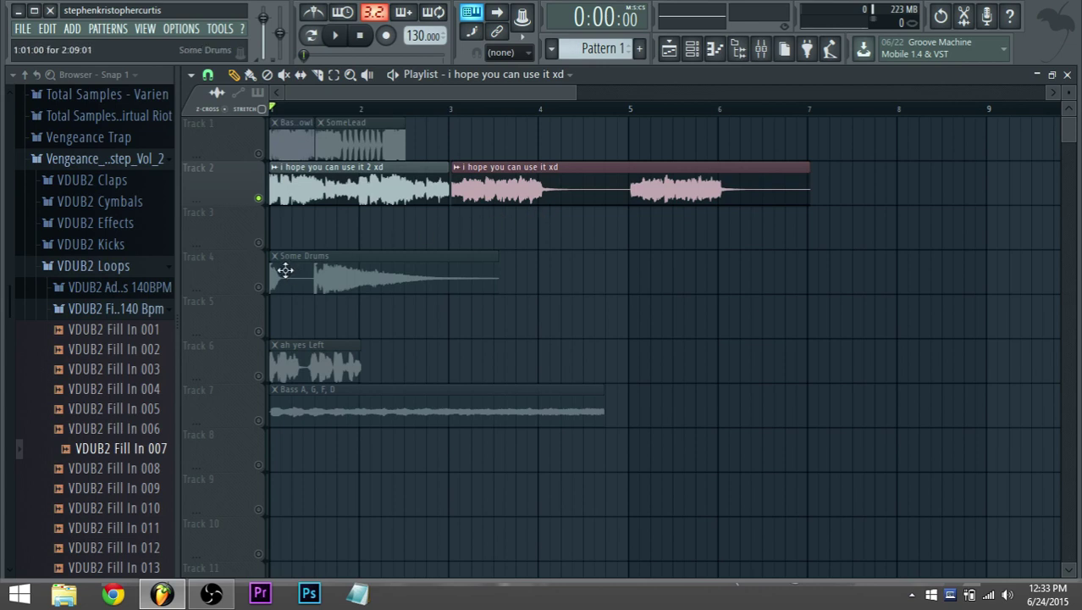
drag(470, 194, 473, 197)
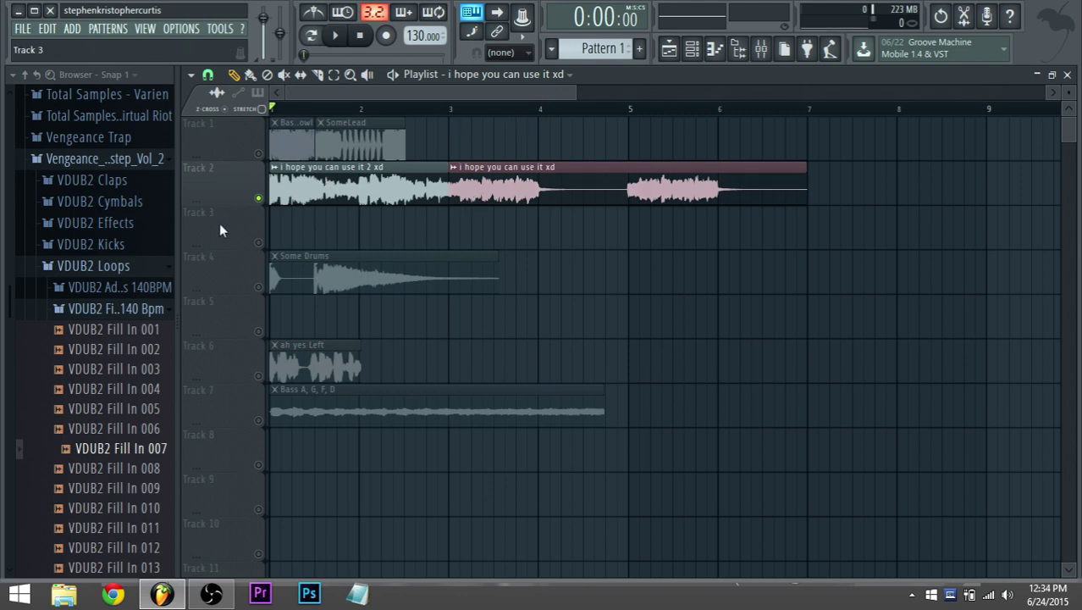
click(337, 36)
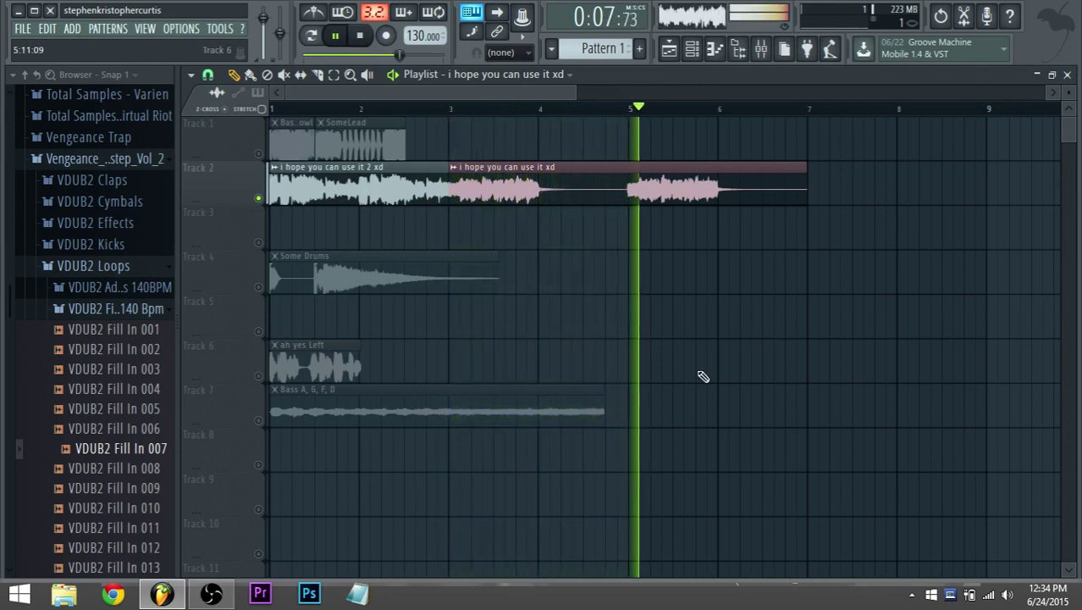
click(359, 35)
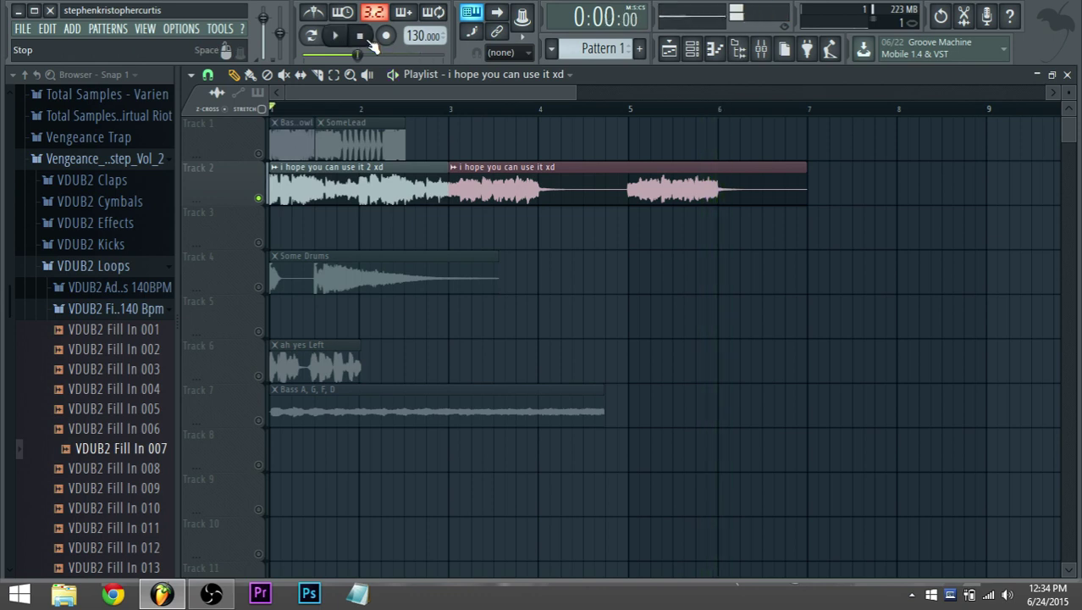
Place the "Bass A, G, F, D" clip directly after Some Drums on Track 4 and play only that track.
click(258, 199)
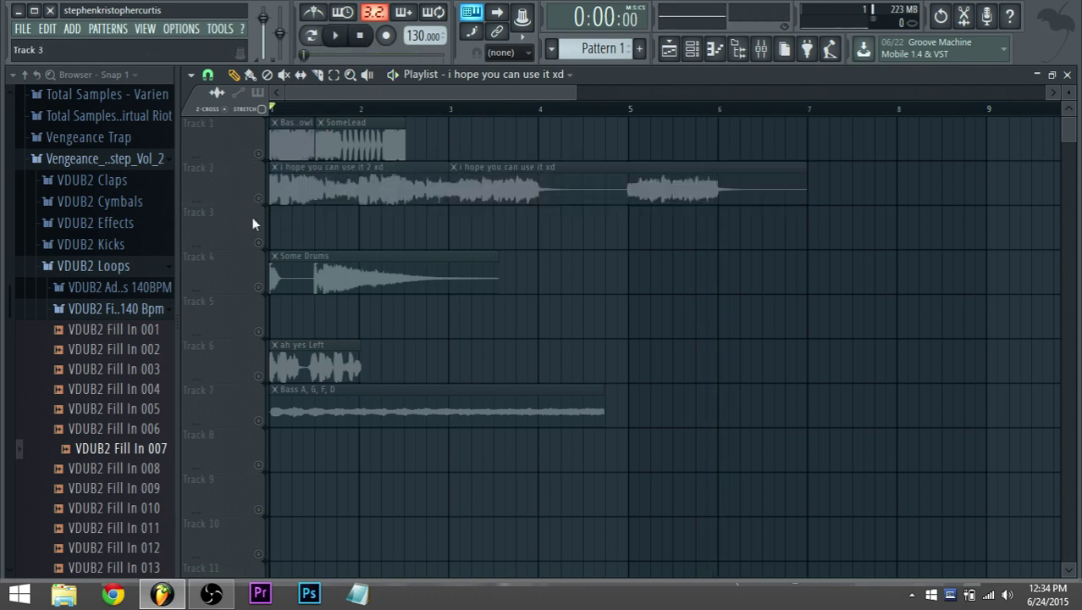
click(259, 288)
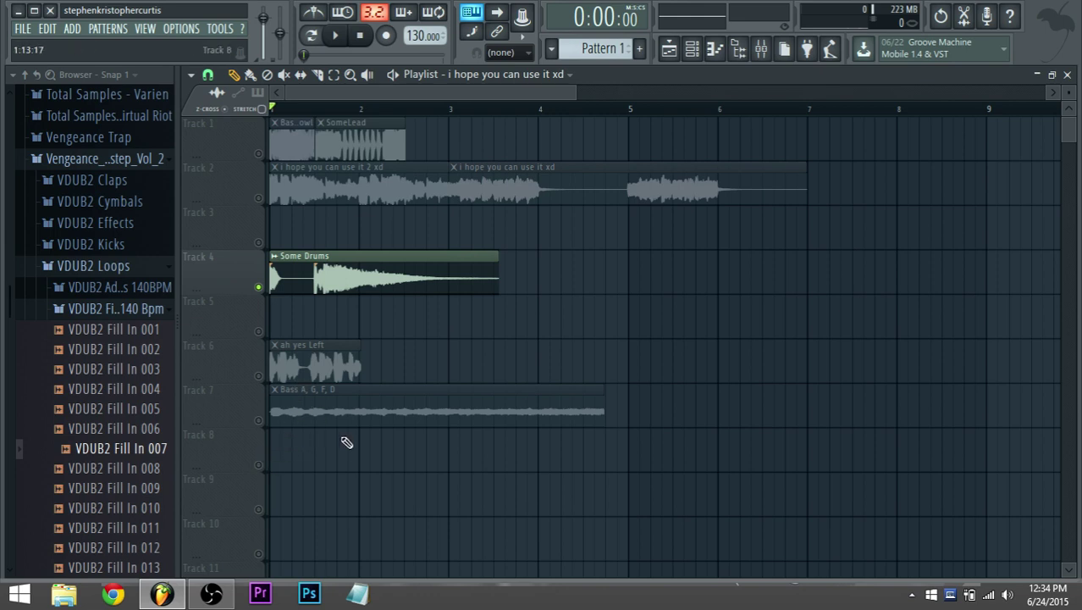
drag(337, 411, 573, 261)
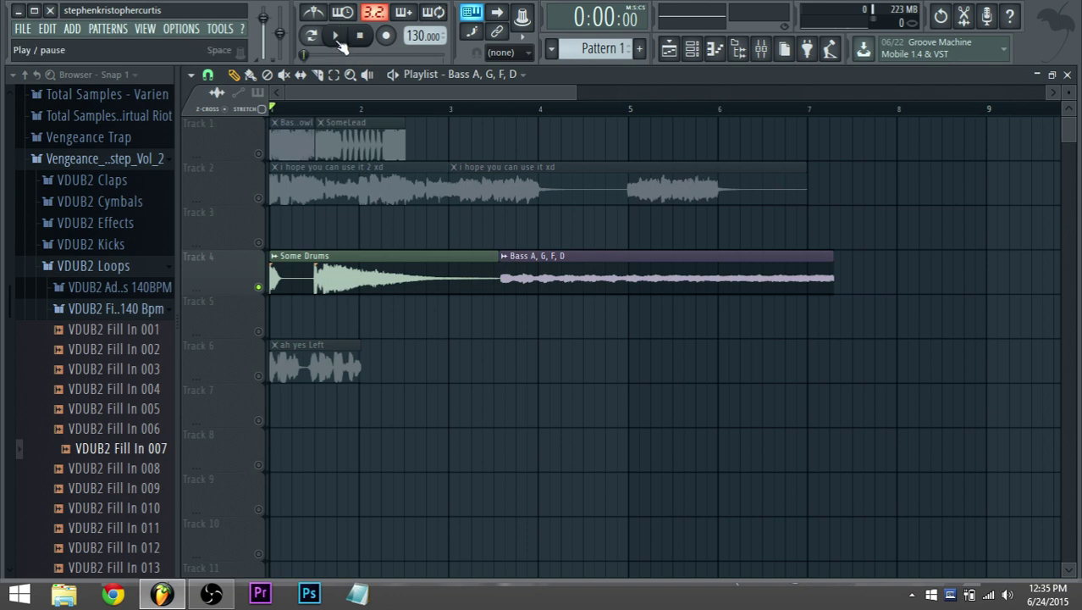
click(336, 37)
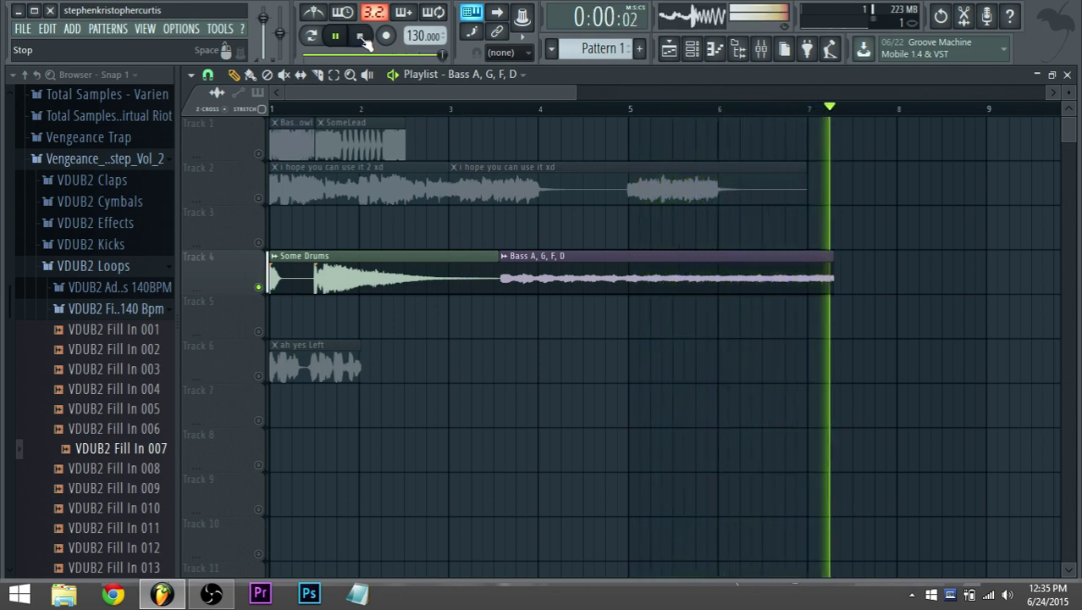
click(361, 38)
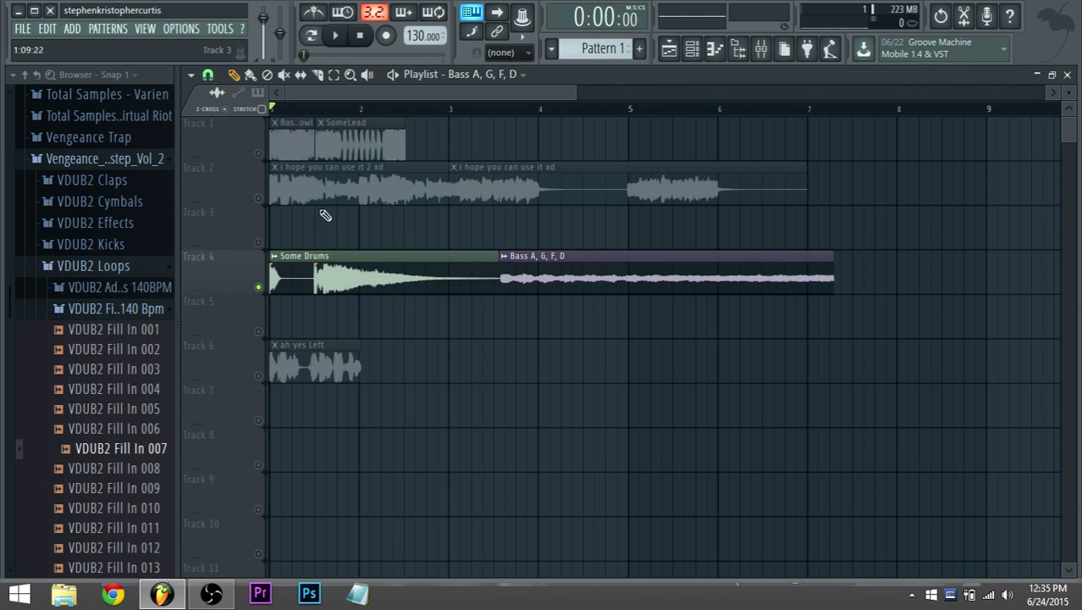
Set the Some Drums sample's time stretching mode to Resample and reset its stretch time.
double_click(328, 276)
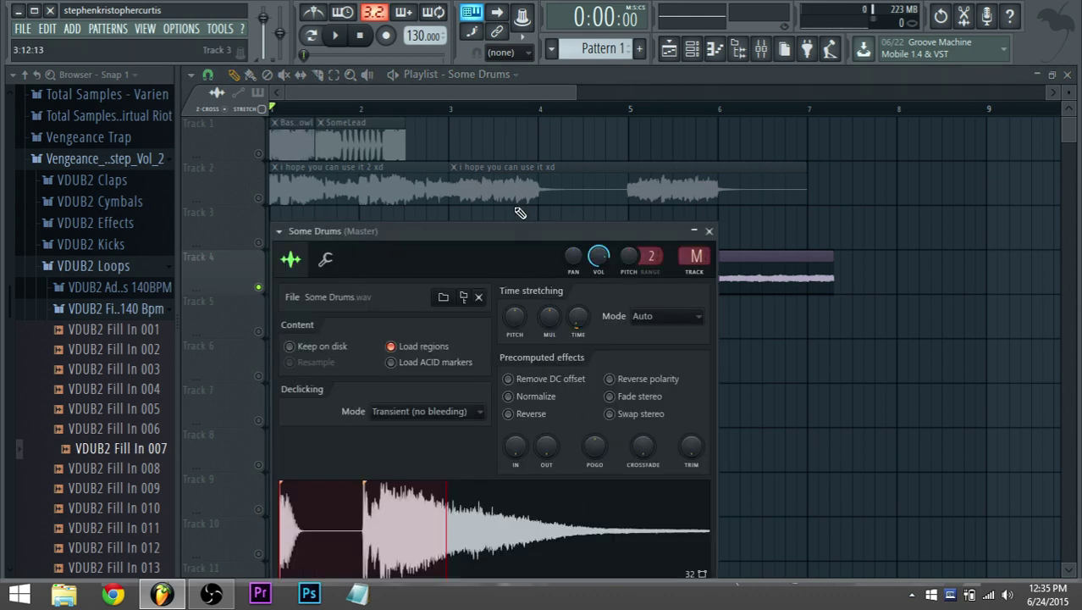
drag(486, 224, 532, 80)
click(712, 160)
click(694, 187)
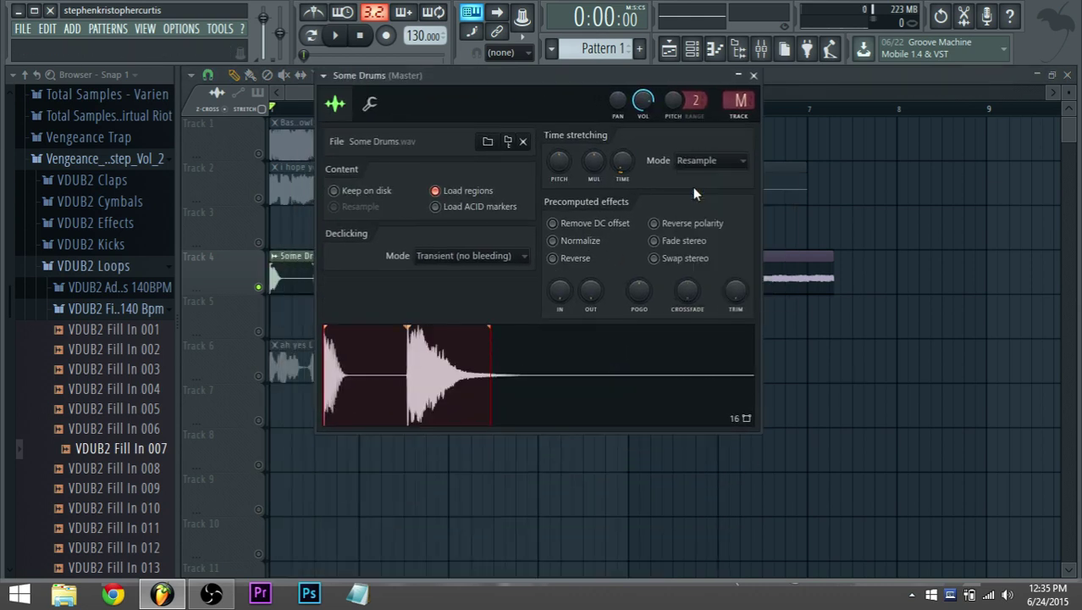
right_click(612, 177)
click(634, 177)
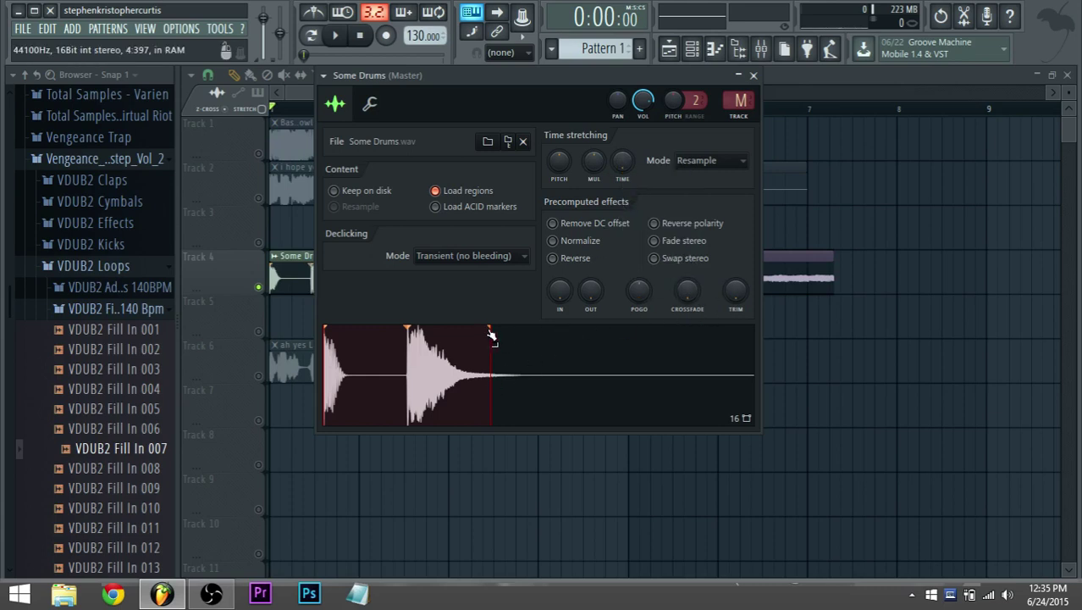
drag(492, 334, 515, 330)
right_click(593, 314)
Play the Some Drums clip on Track 4 briefly, then unmute all playlist tracks.
click(692, 48)
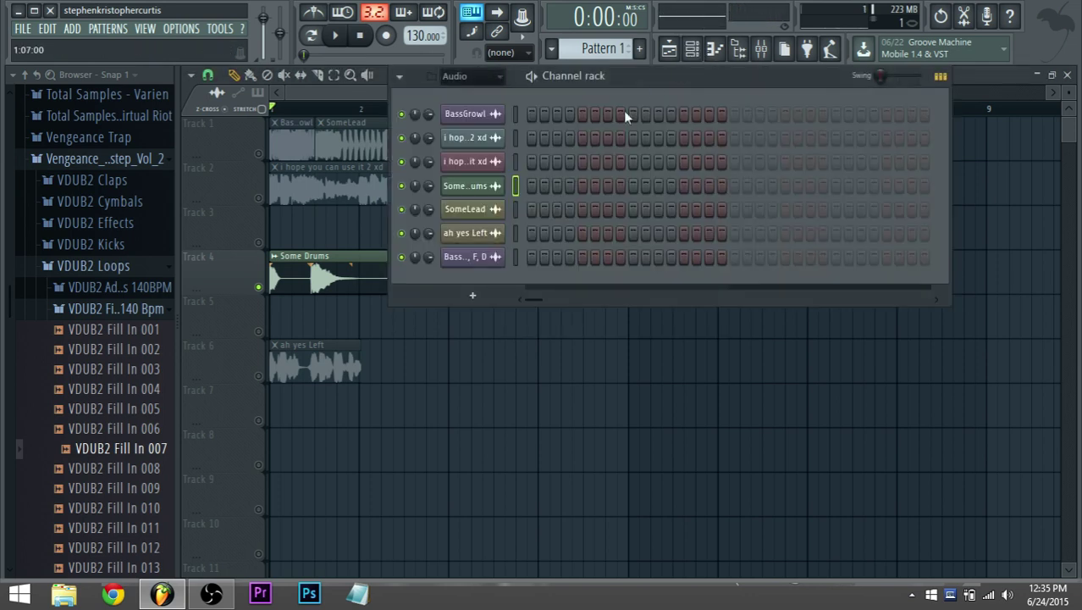
click(335, 35)
click(376, 42)
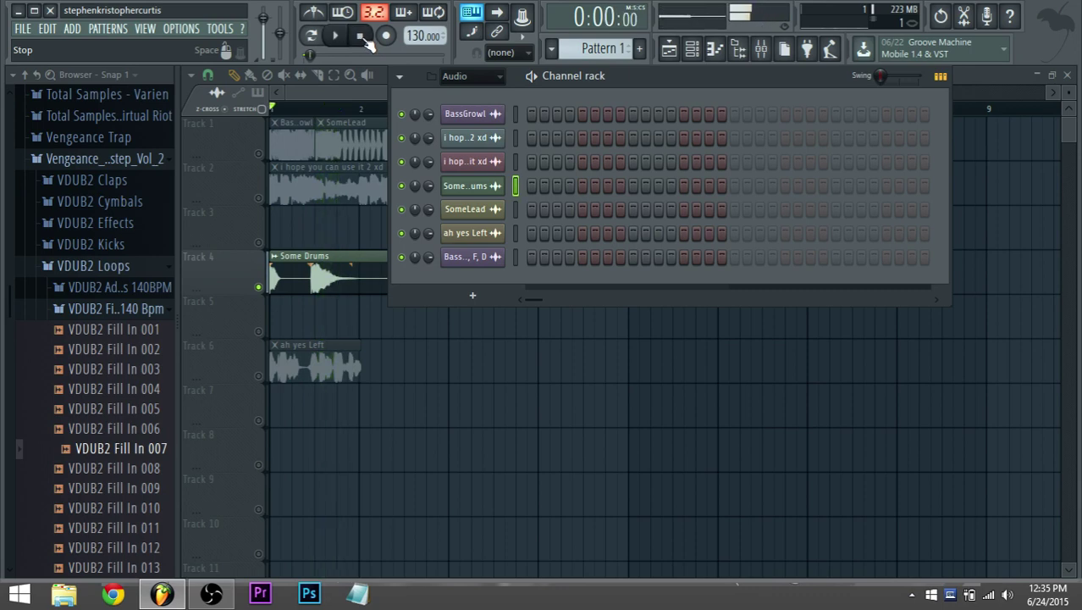
drag(745, 88, 903, 212)
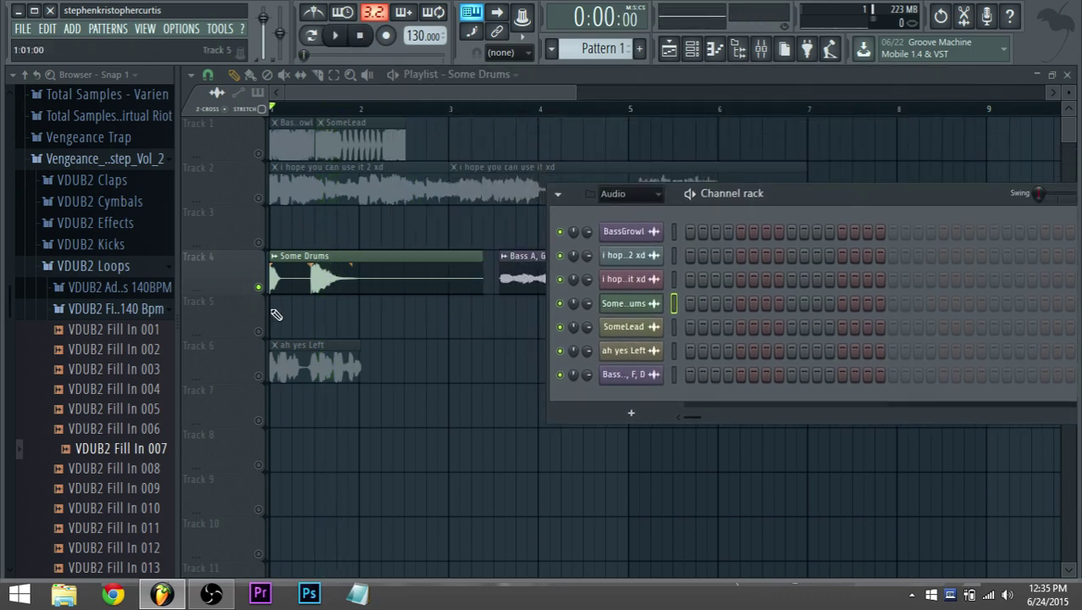
right_click(259, 288)
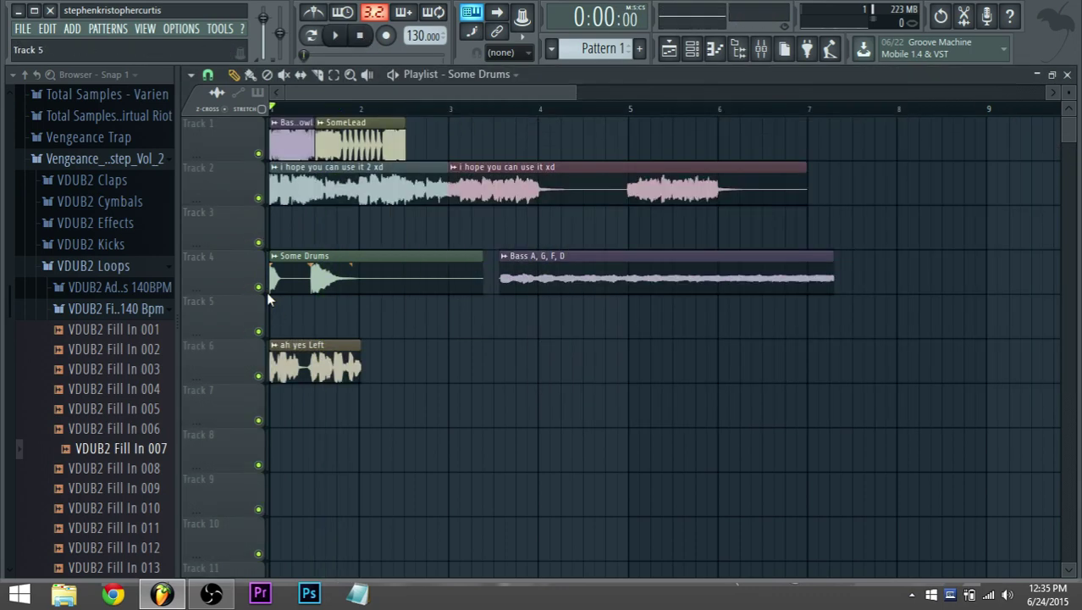
Solo Track 6 to listen to the "ah yes Left" clip, then unmute all tracks again.
right_click(259, 375)
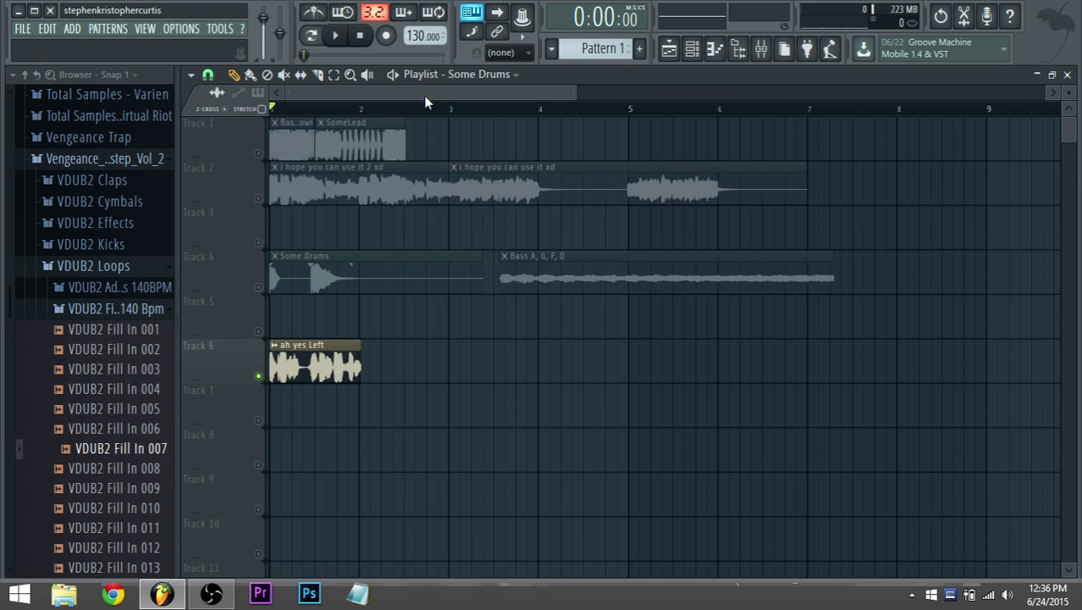
click(337, 37)
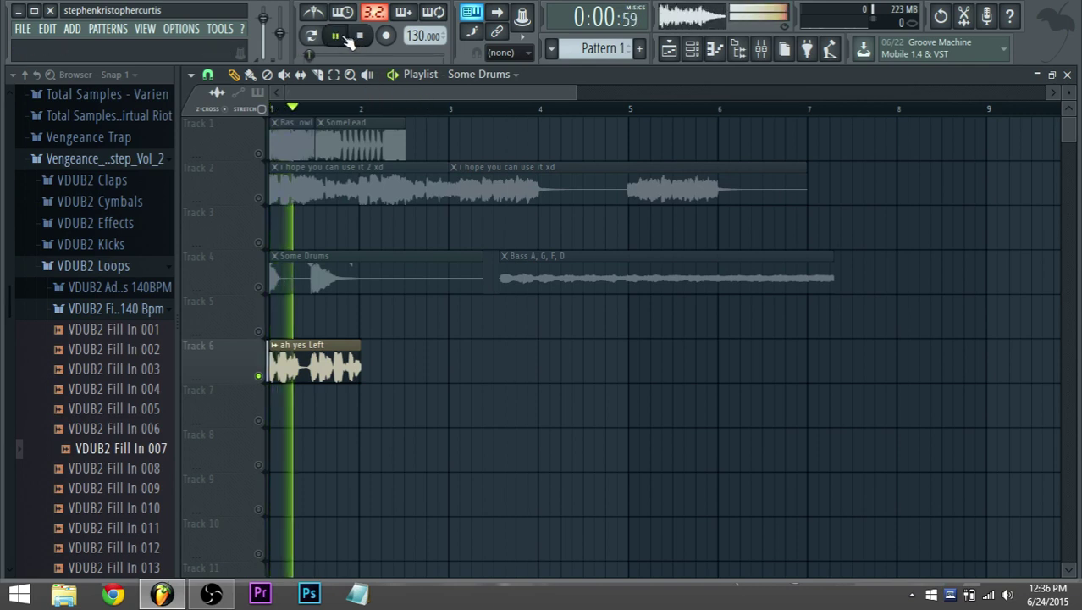
click(361, 37)
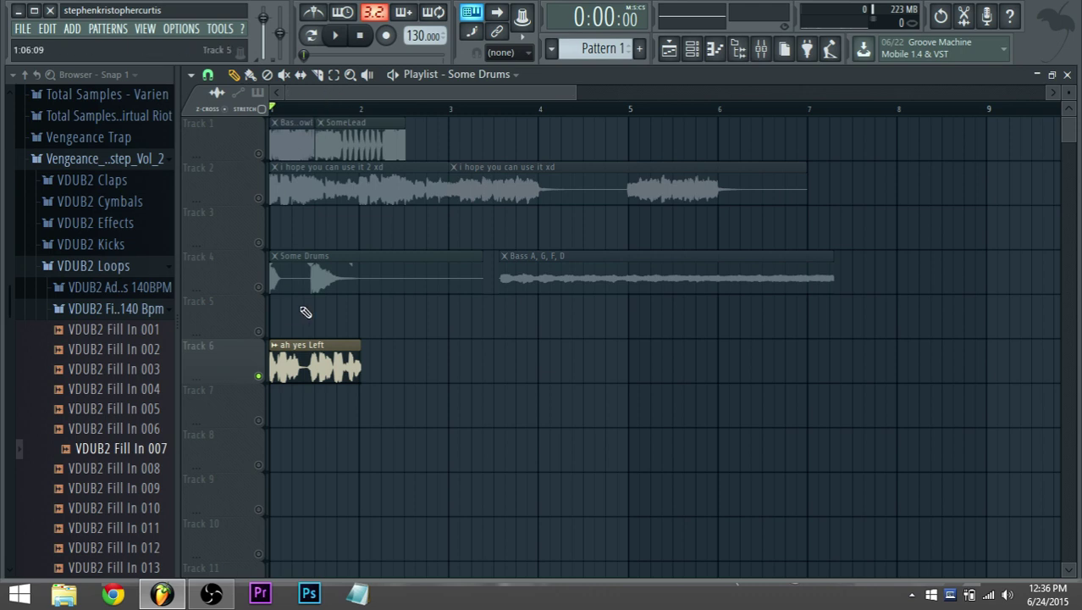
right_click(258, 376)
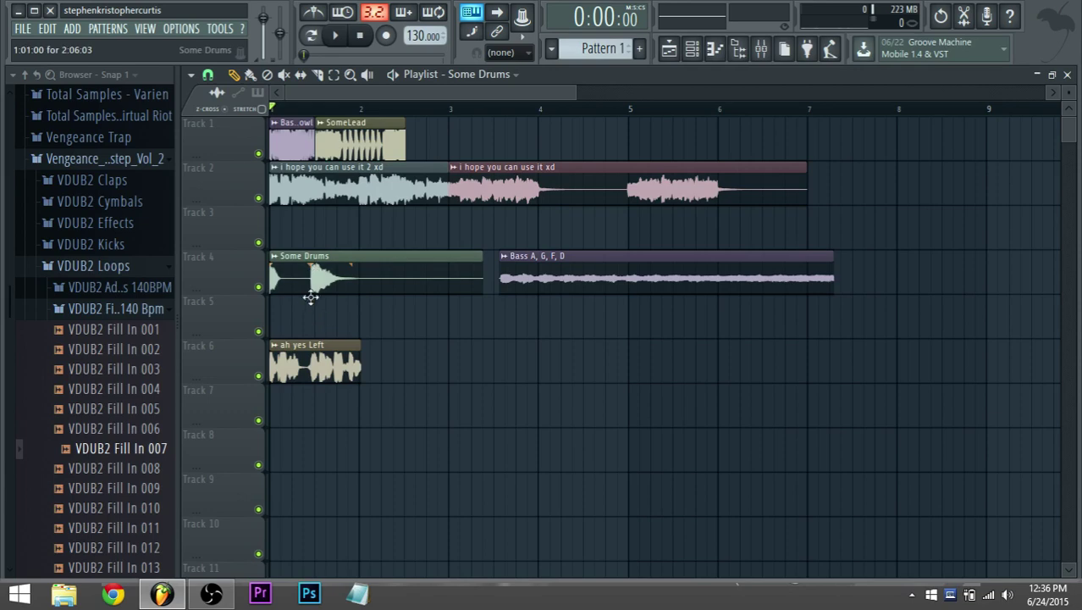
Delete all audio clips from the playlist, leaving every track empty.
drag(309, 293, 308, 321)
right_click(317, 364)
right_click(322, 322)
right_click(347, 187)
right_click(364, 142)
right_click(299, 141)
right_click(496, 186)
right_click(601, 275)
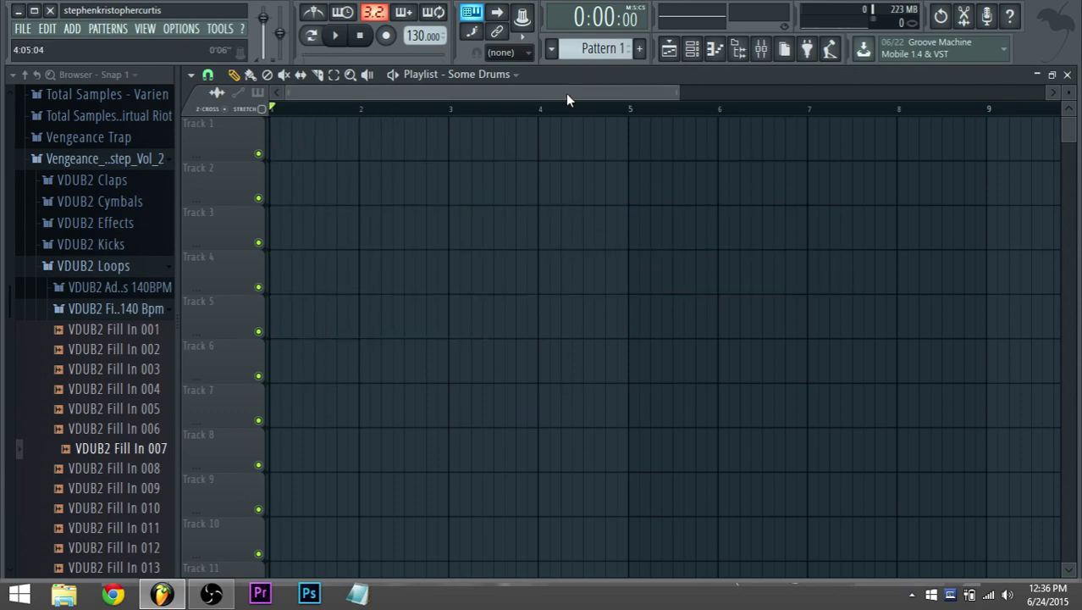
Add a Harmor synthesizer channel and move its window so that the controls are fully in view.
scroll(429, 217, down, 2)
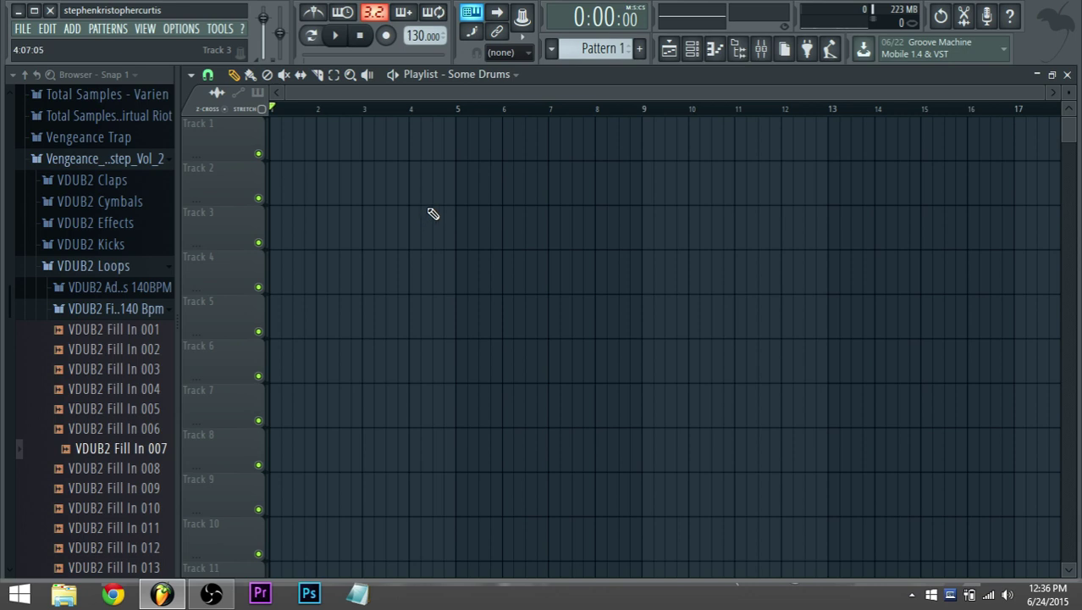
click(95, 30)
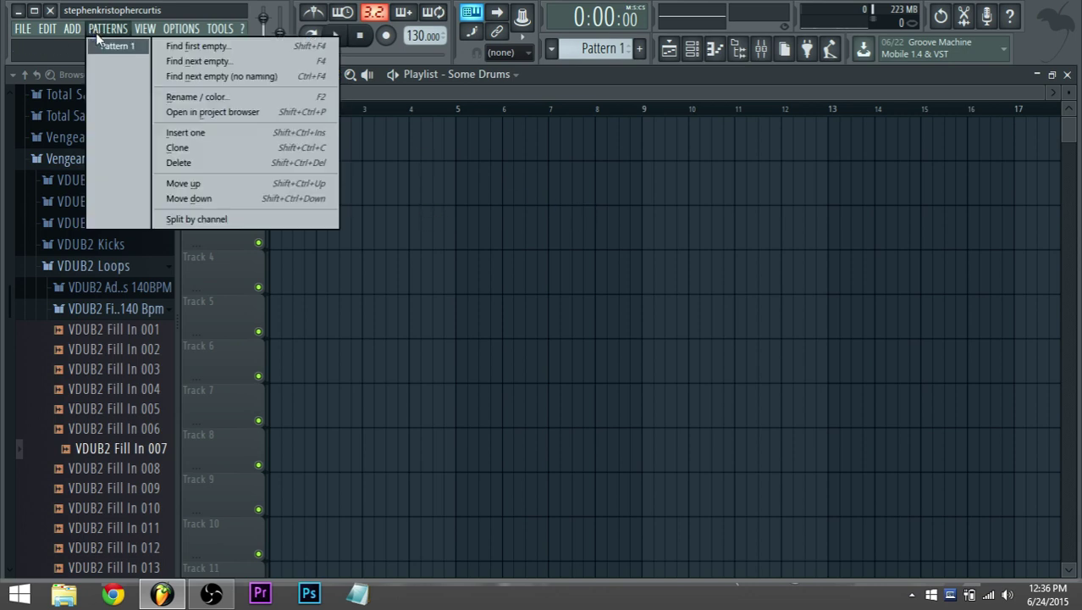
mouse_move(106, 47)
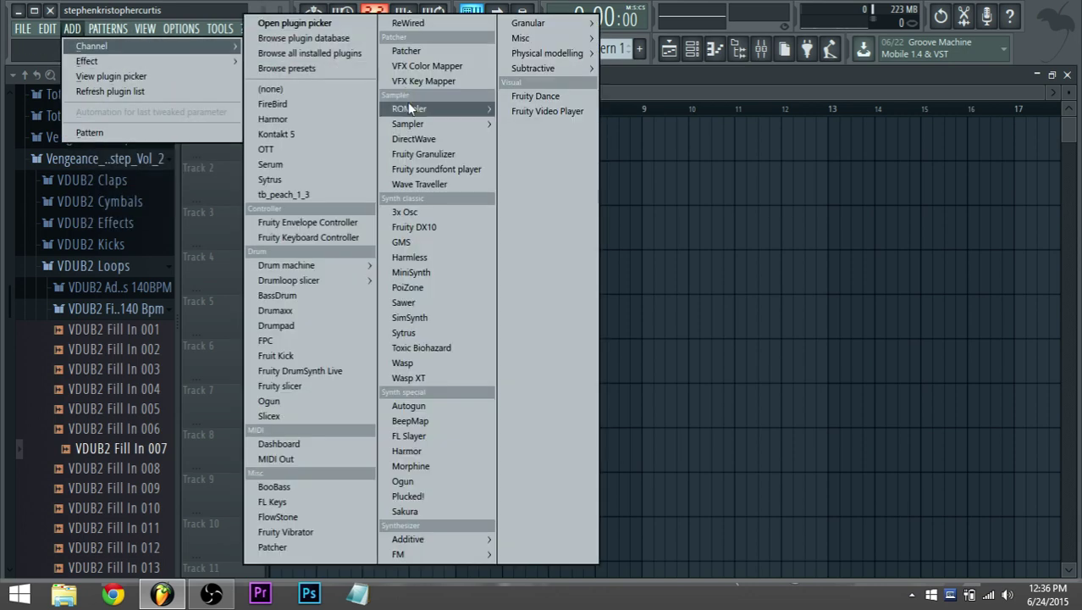
click(338, 120)
click(212, 149)
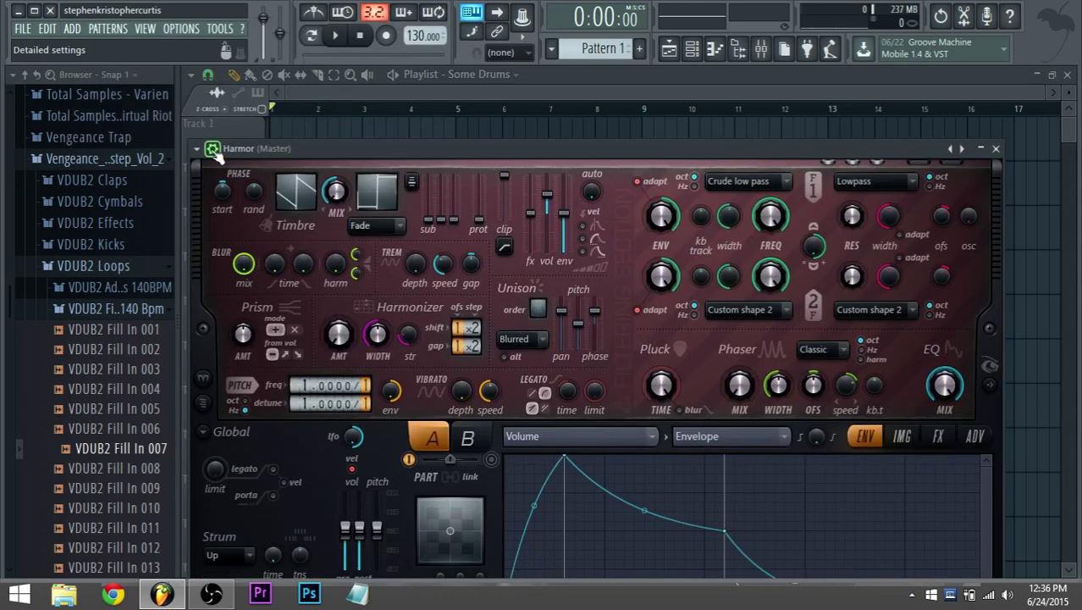
drag(307, 155, 317, 75)
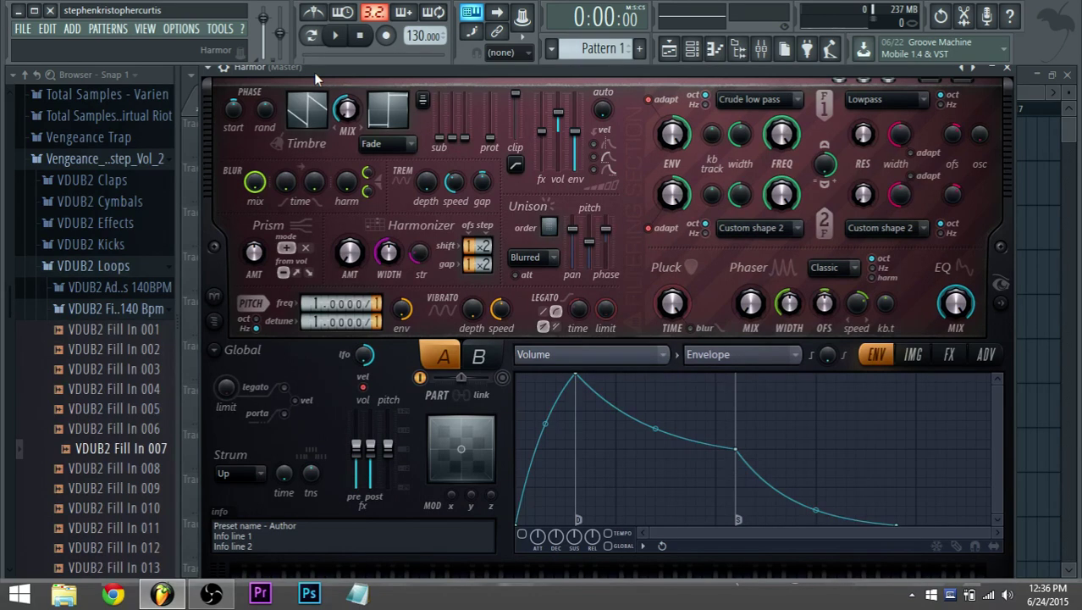
drag(290, 72, 256, 74)
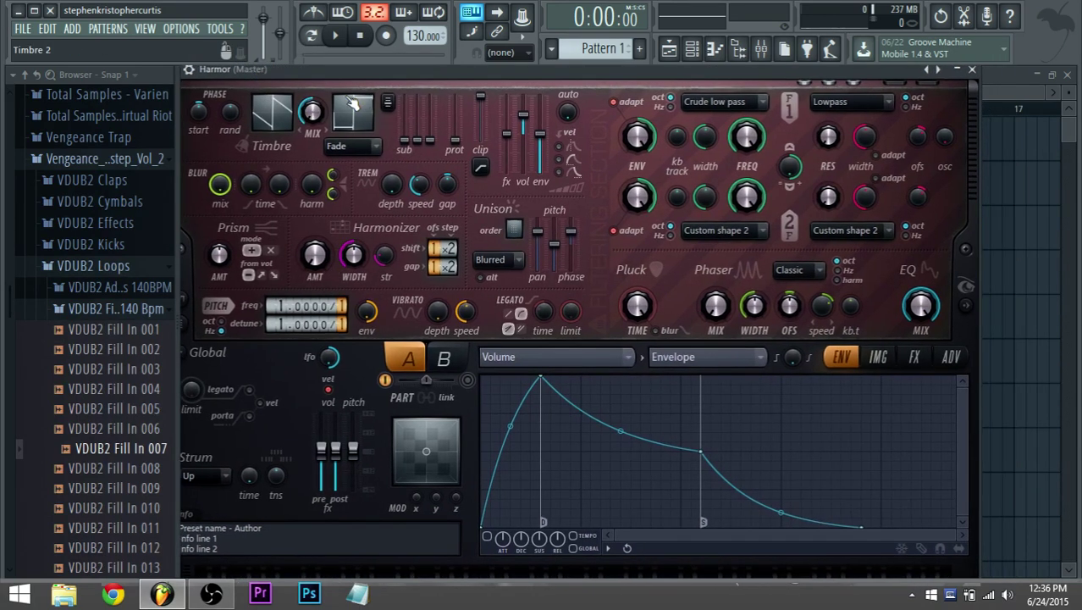
click(211, 593)
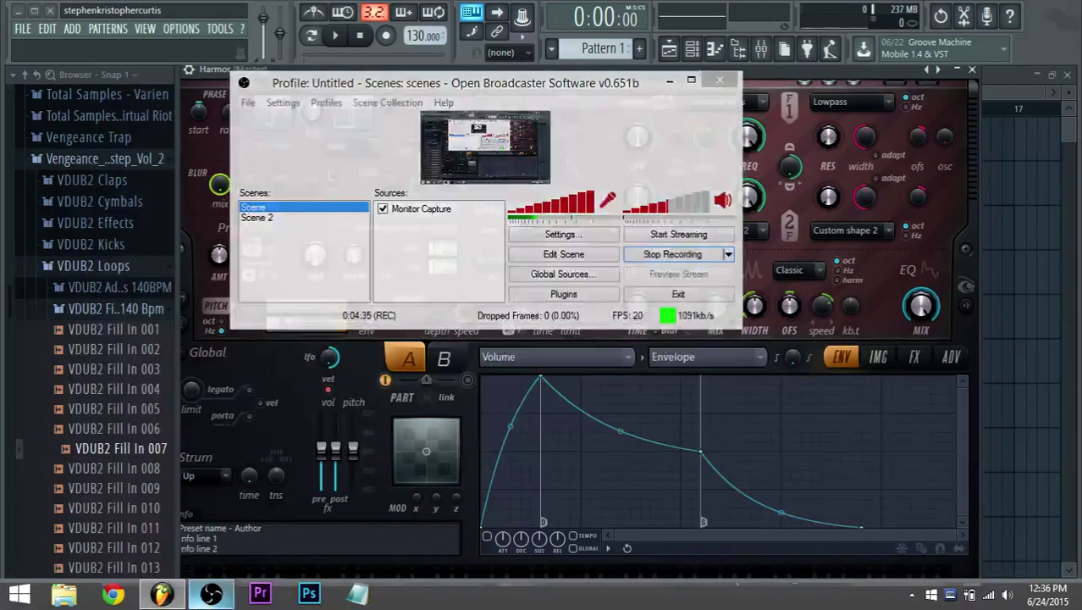
click(211, 593)
Set the project tempo to 140 BPM with the playlist in view and restretch all channels.
click(695, 49)
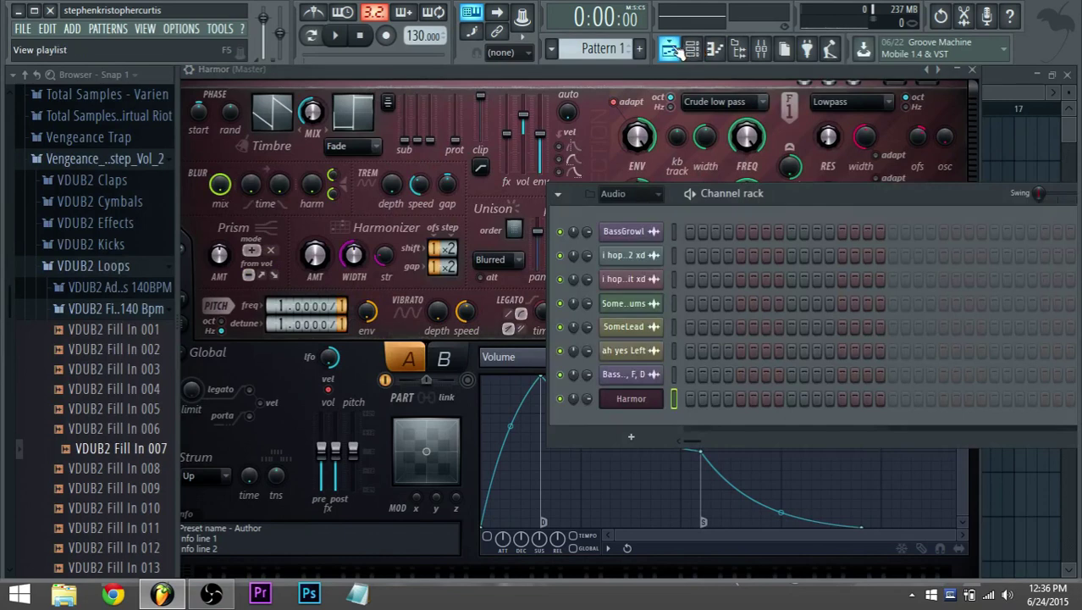
click(671, 49)
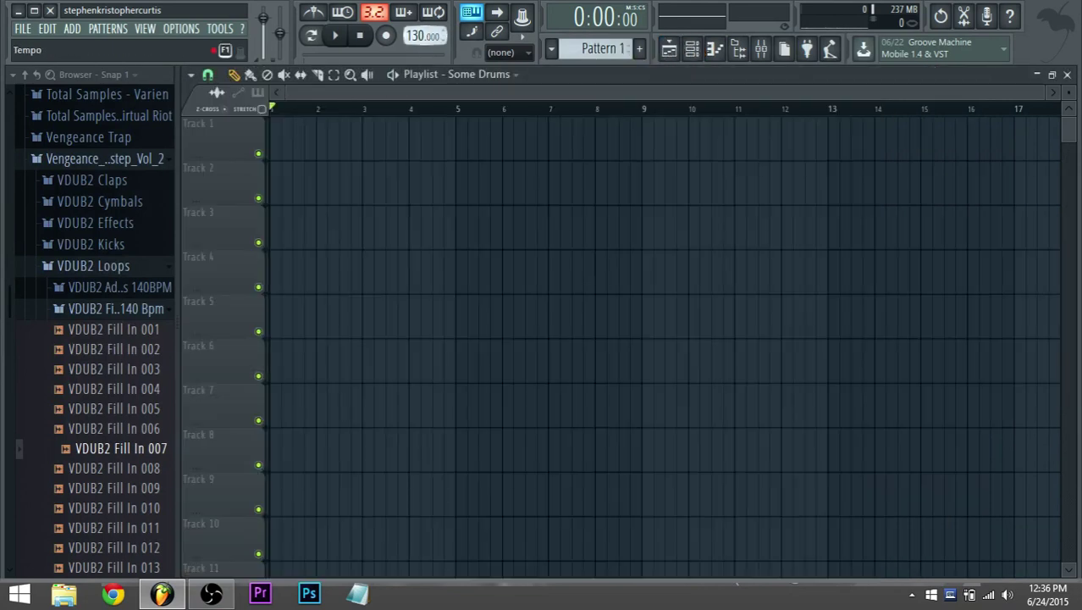
drag(416, 39, 416, 34)
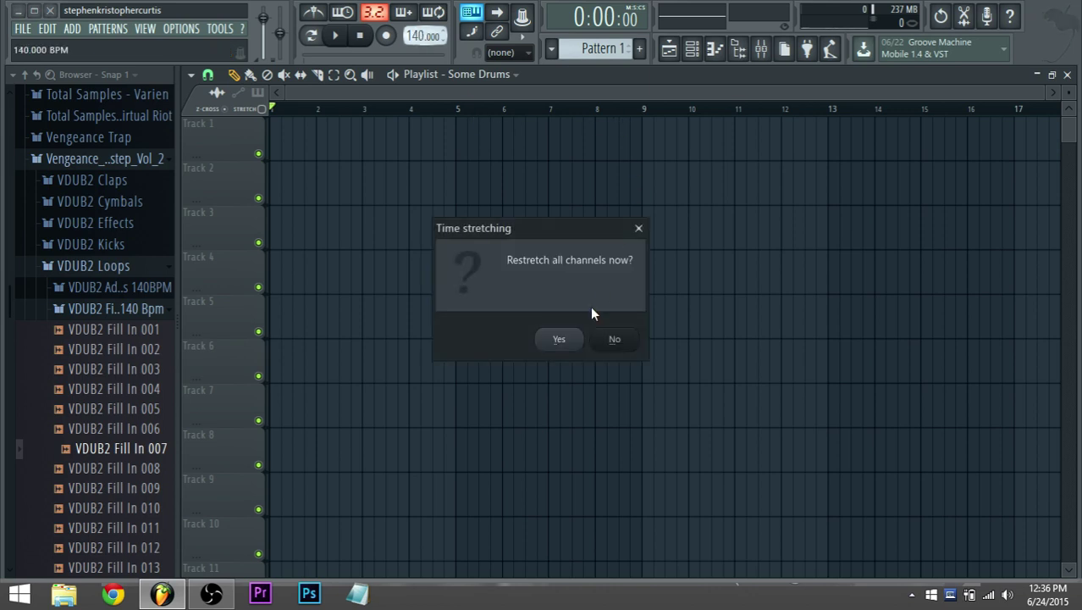
click(559, 339)
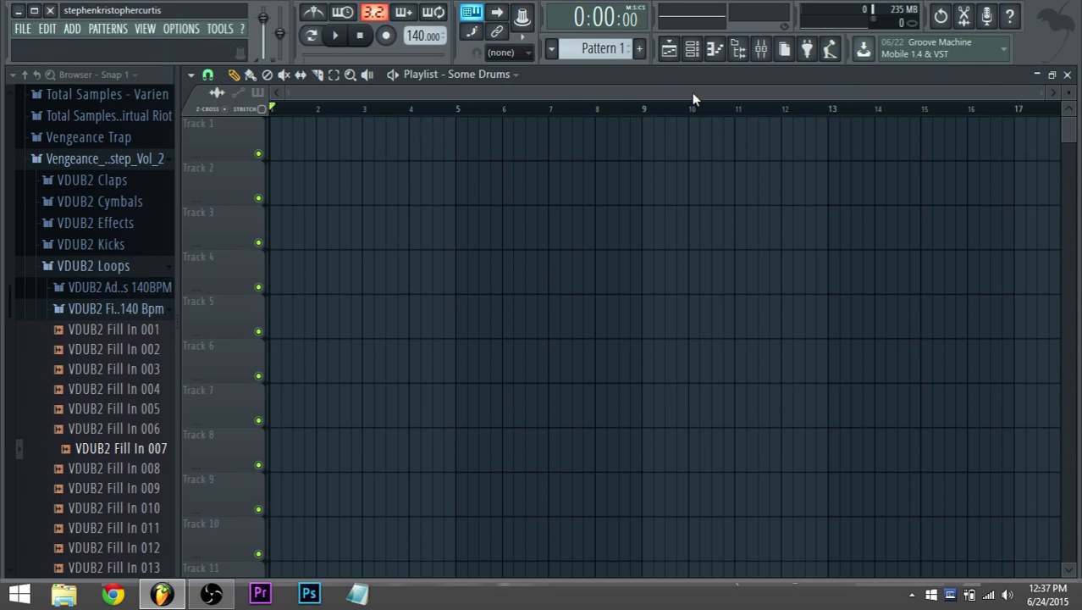
click(160, 595)
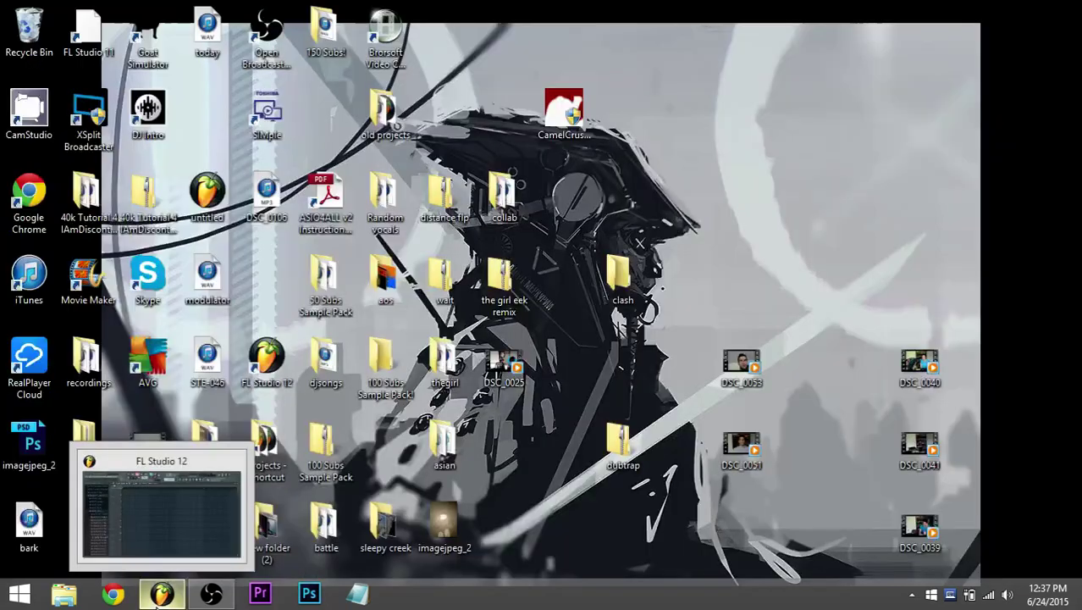
click(160, 595)
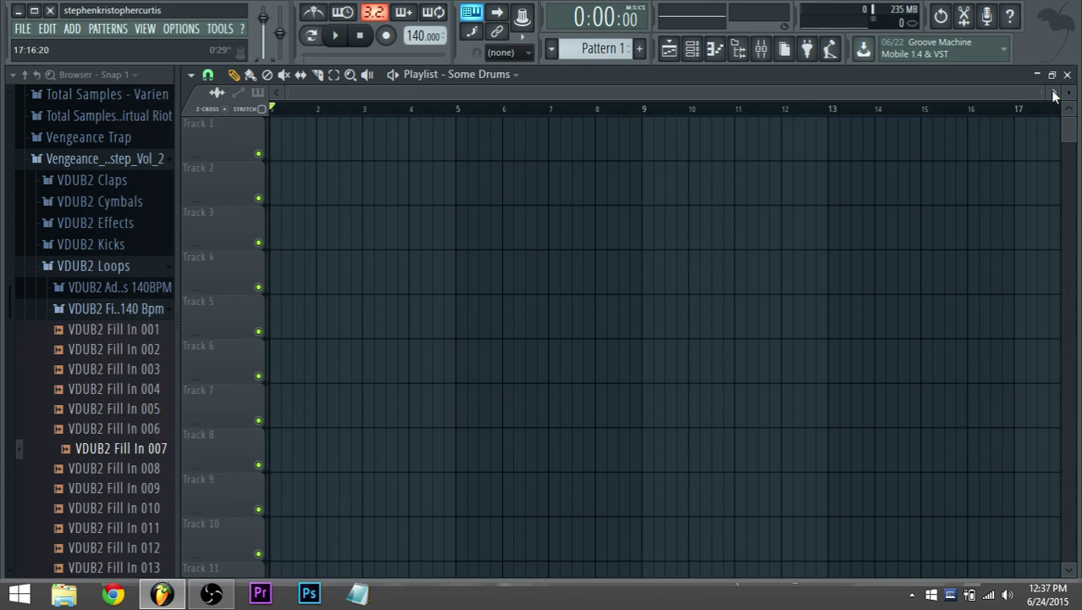
mouse_move(1042, 96)
mouse_down()
mouse_move(596, 96)
mouse_move(1050, 96)
mouse_up()
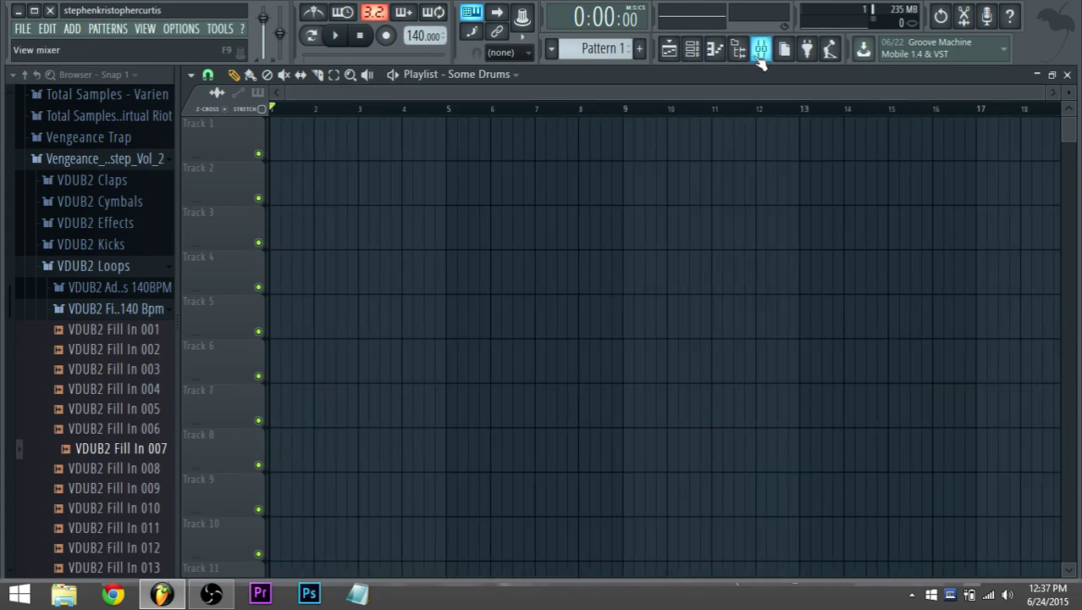
Open the mixer and show all channels in the channel rack instead of only the audio group.
click(762, 51)
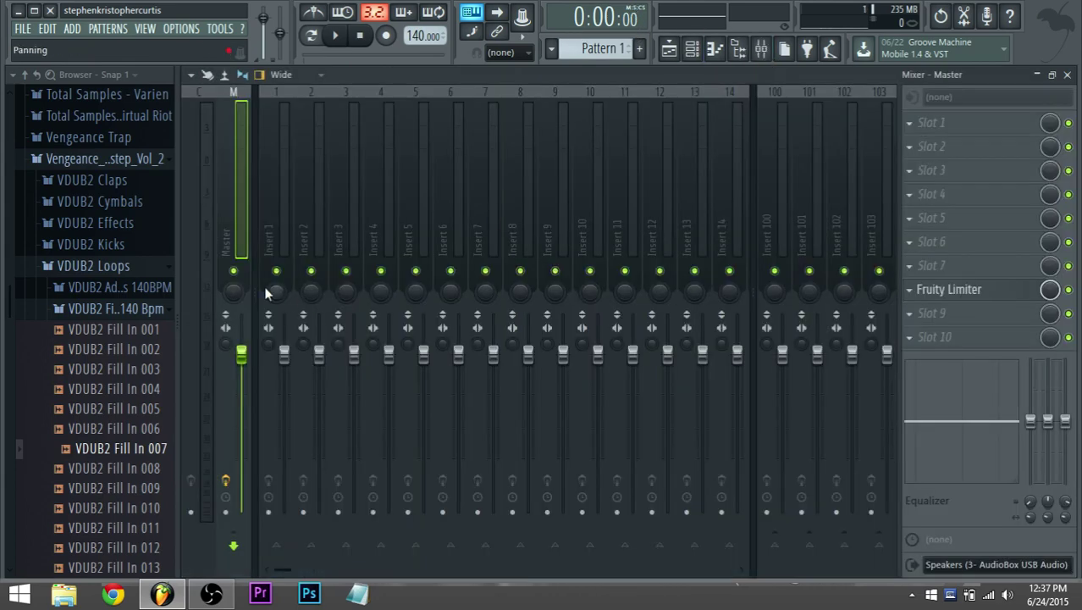
click(692, 49)
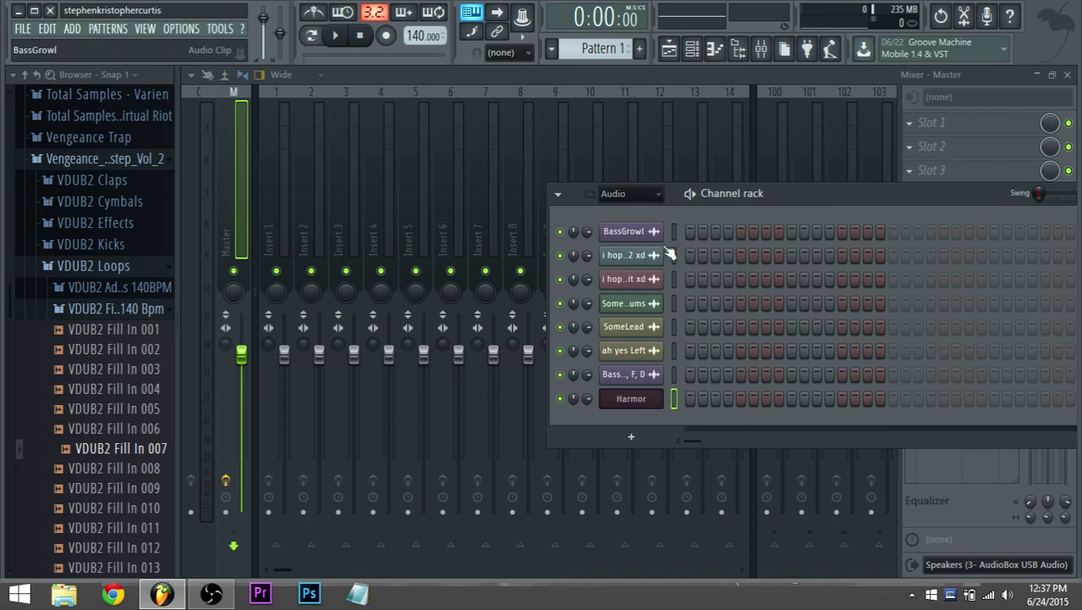
click(645, 192)
click(636, 210)
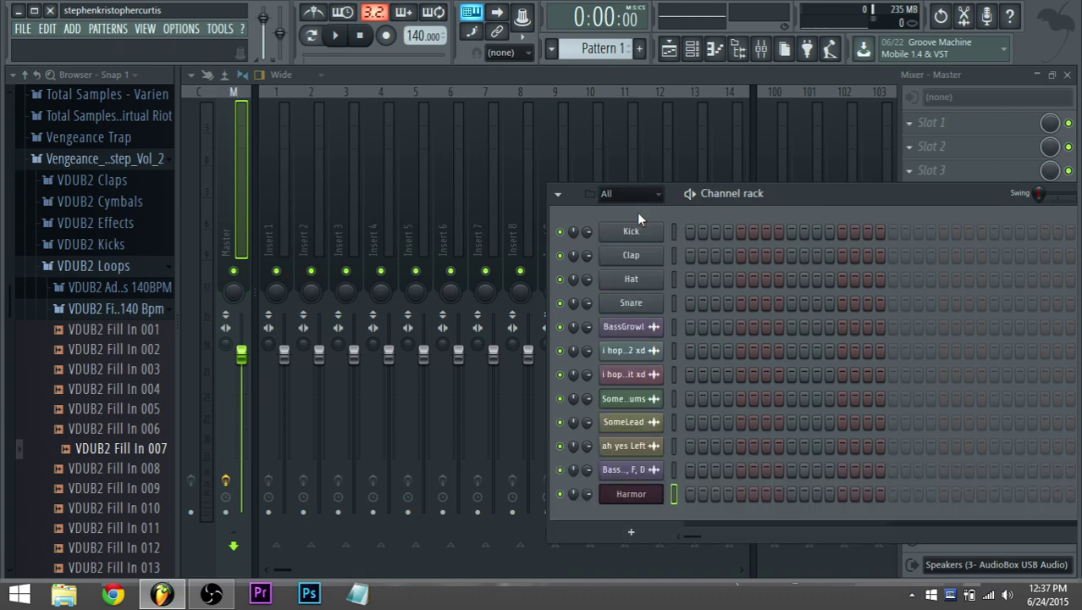
click(649, 194)
click(642, 212)
Delete the Harmor channel from the channel rack, confirming the deletion and keeping all channels shown.
right_click(645, 491)
click(691, 542)
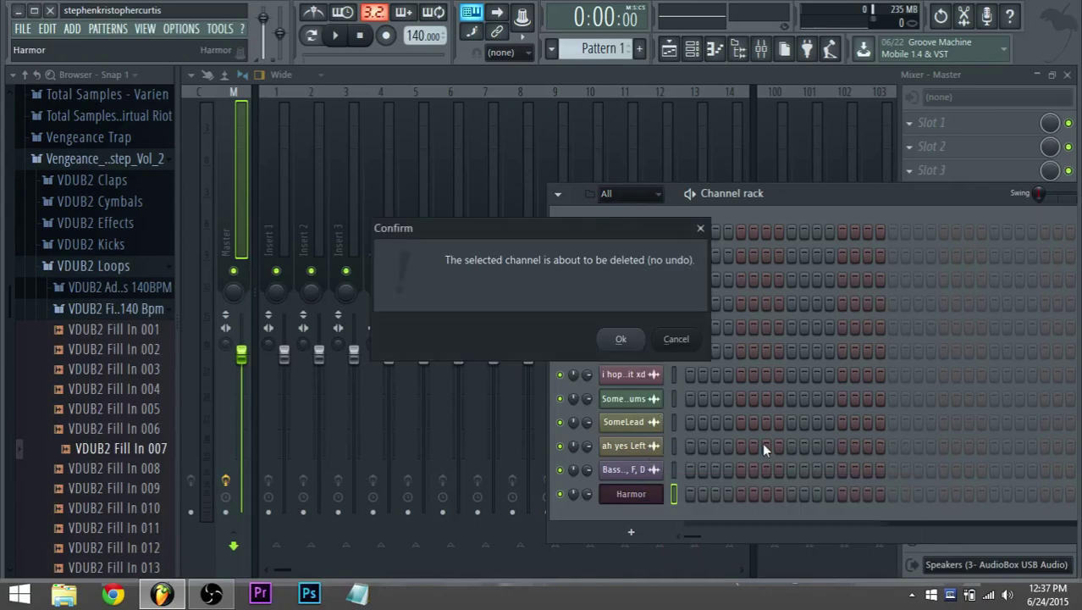
click(611, 342)
click(645, 194)
click(645, 212)
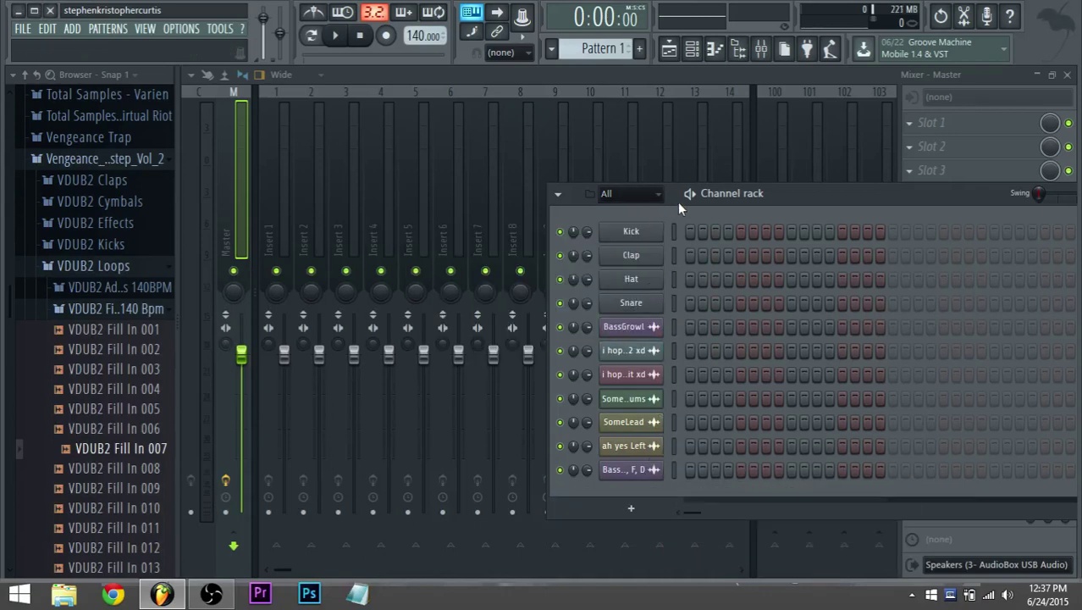
Add a new Harmor channel and rearrange its window and the channel rack so that every channel is accessible.
click(47, 27)
mouse_move(99, 30)
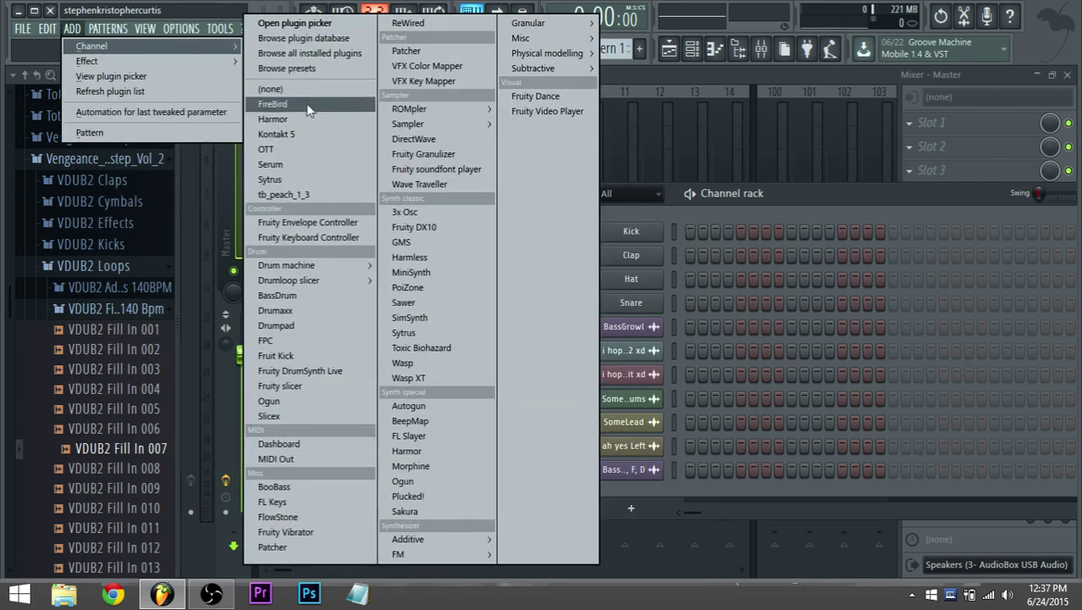
click(272, 118)
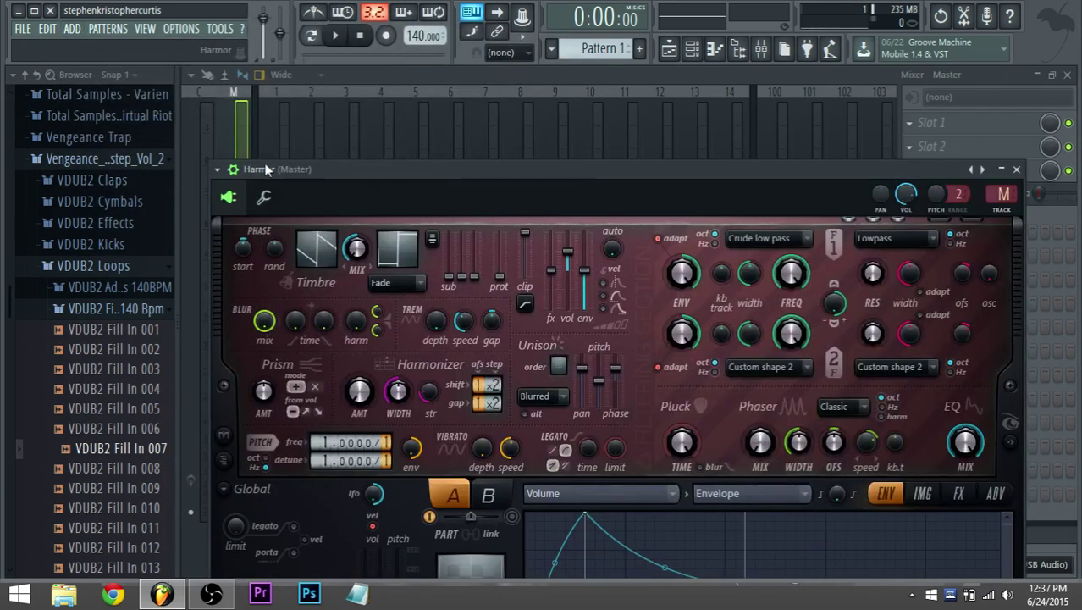
click(233, 170)
drag(865, 180, 637, 434)
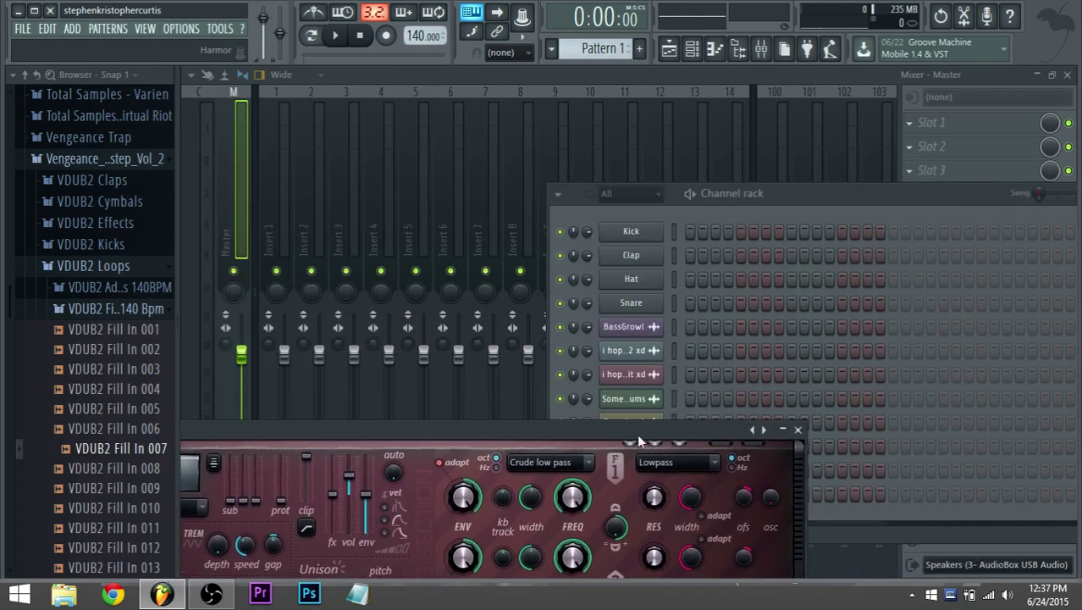
drag(800, 201, 503, 110)
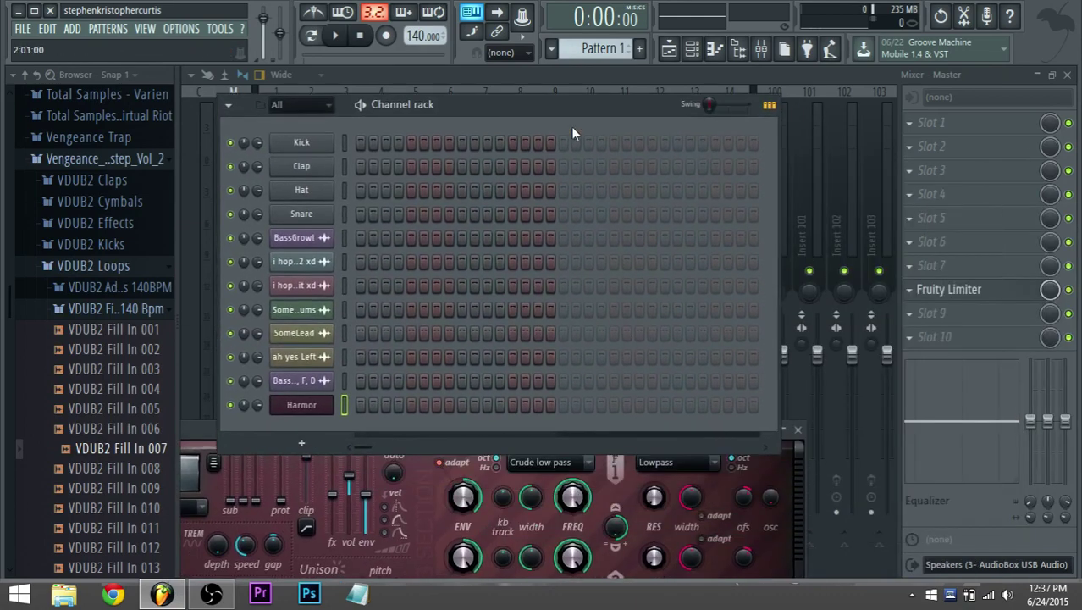
Open the piano roll for the Harmor channel and audition notes on its keyboard.
click(671, 55)
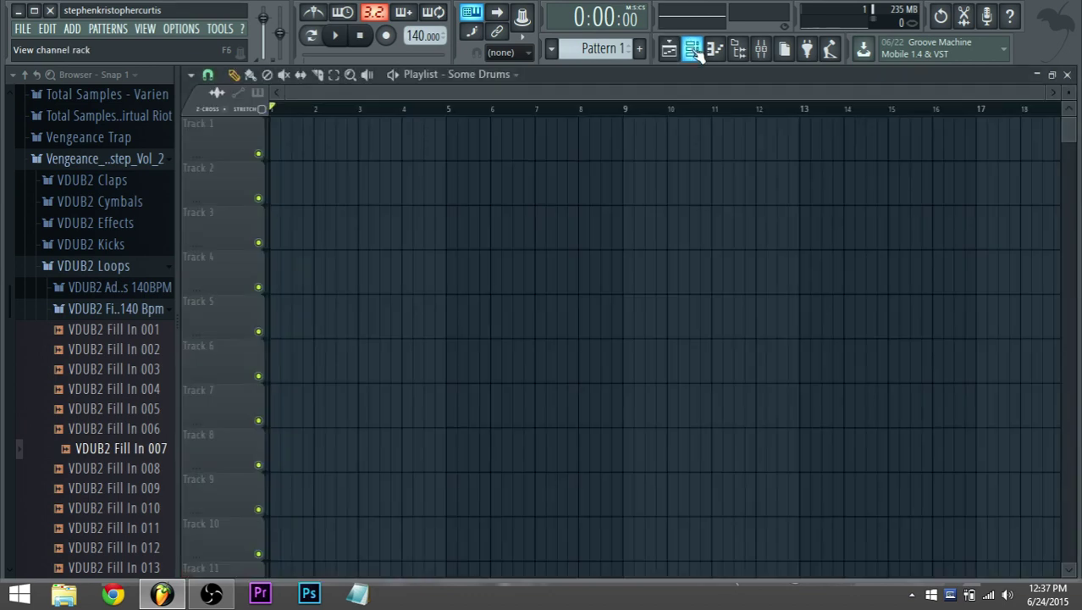
click(693, 48)
right_click(330, 406)
click(363, 407)
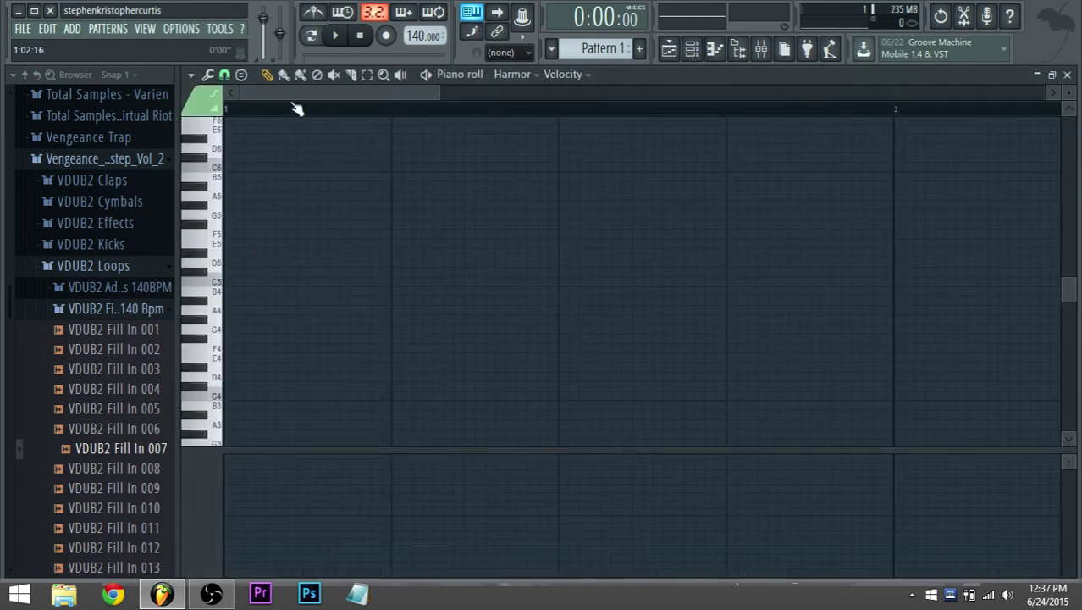
click(217, 215)
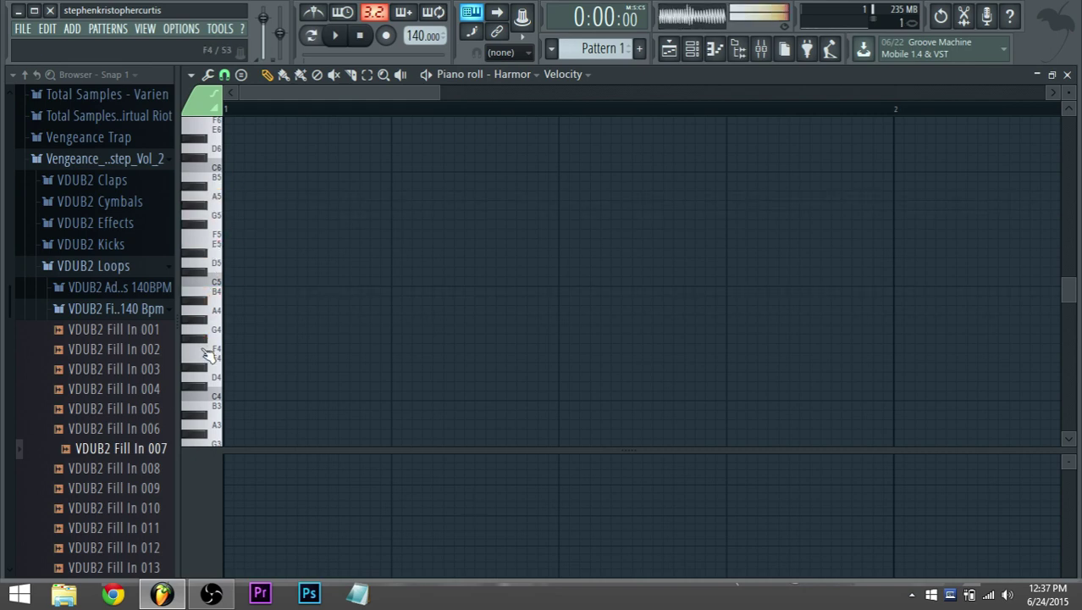
scroll(231, 335, down, 2)
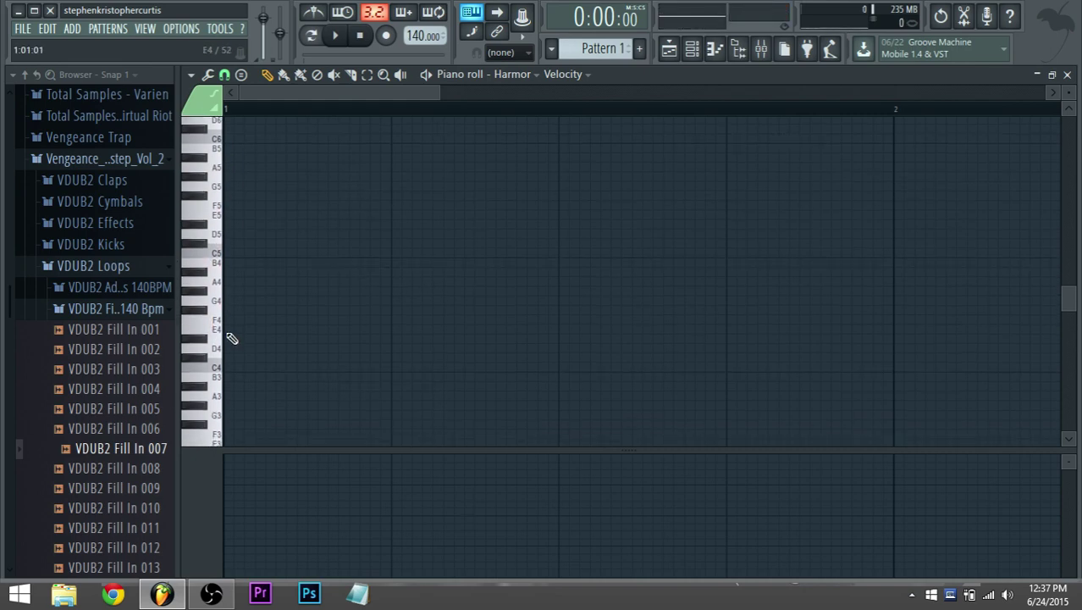
Draw an A4 note at the start of bar 1 in the Harmor piano roll, about one beat long.
drag(439, 92, 649, 139)
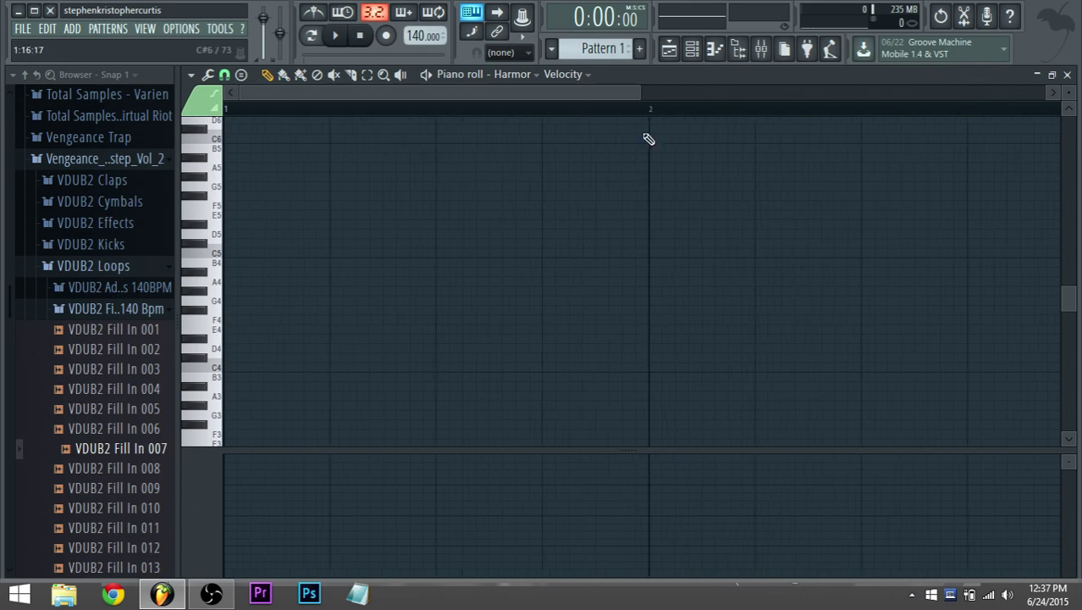
click(238, 282)
drag(263, 283, 304, 288)
scroll(378, 246, down, 1)
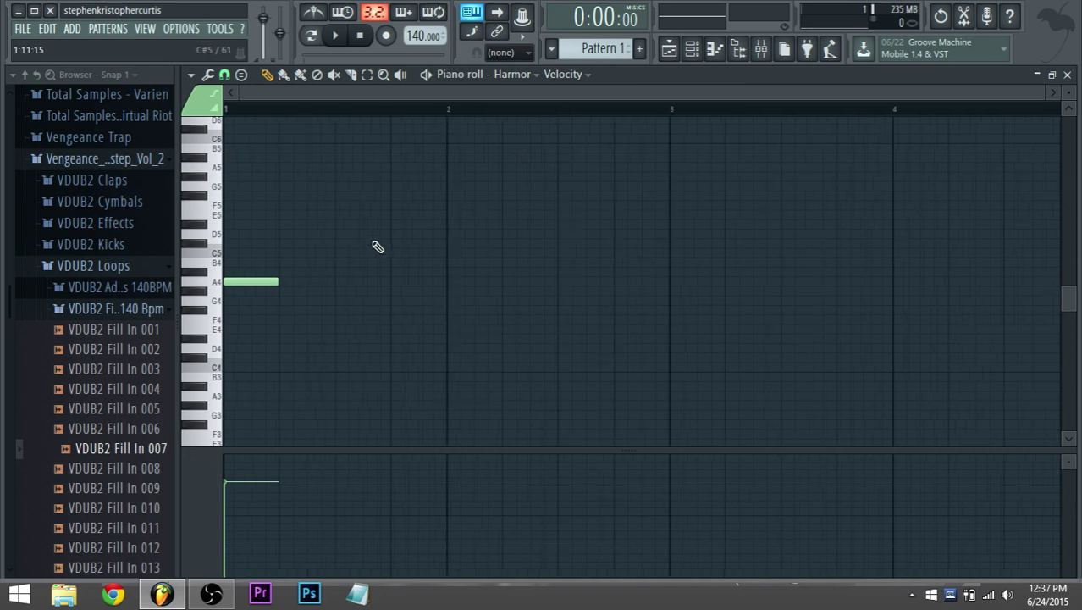
click(692, 48)
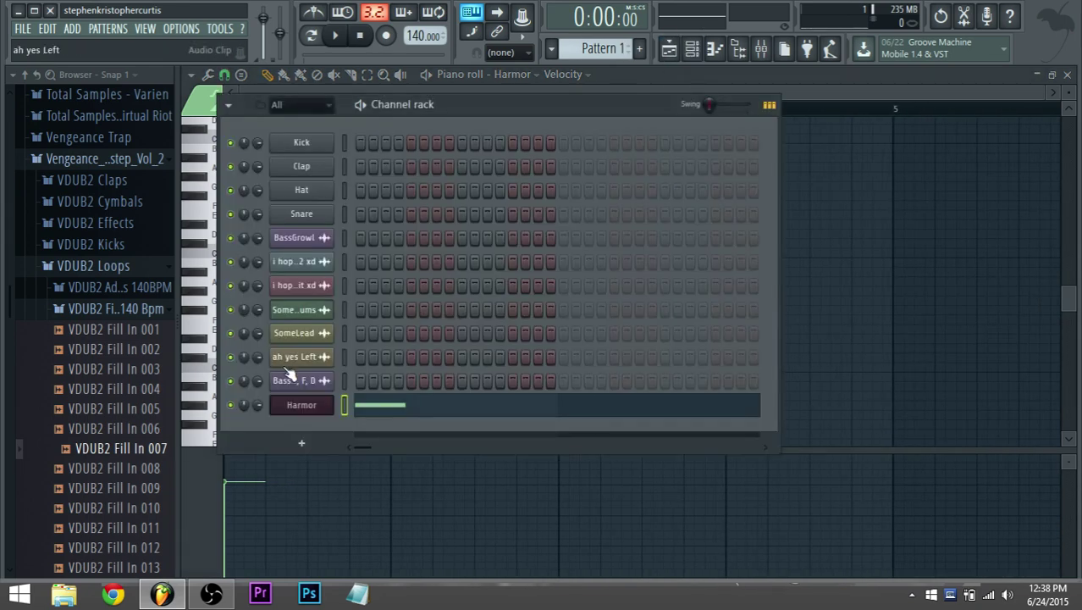
click(669, 48)
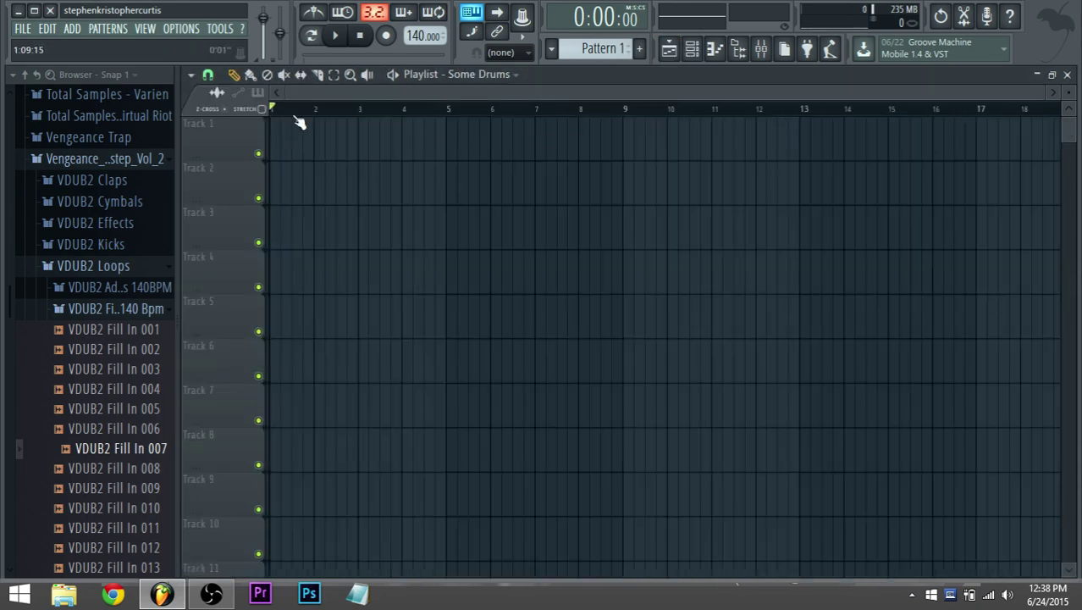
click(296, 154)
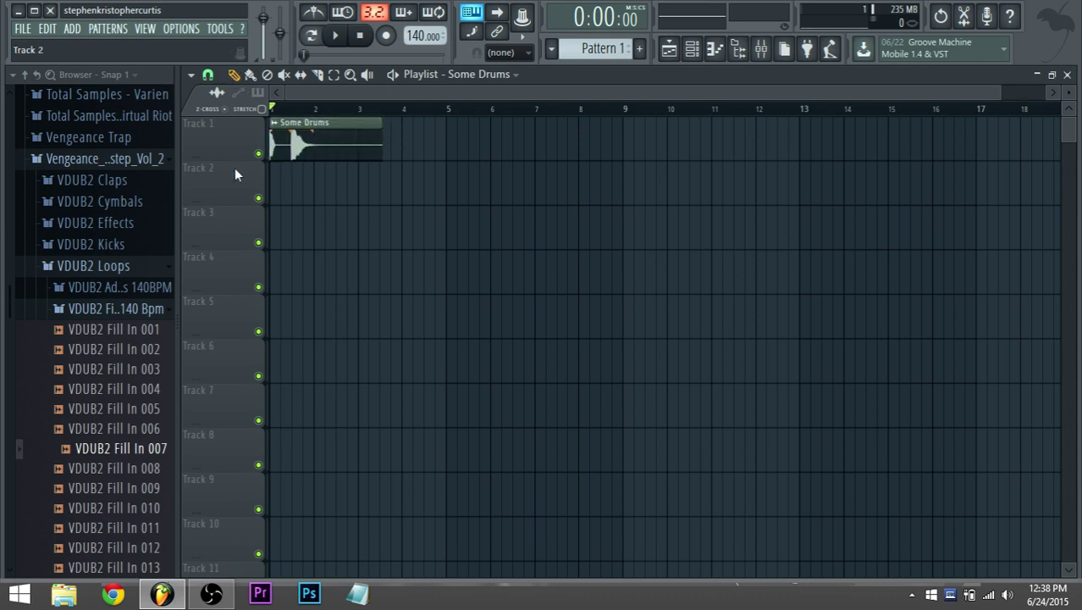
right_click(321, 150)
Insert a new empty pattern before Pattern 1 and name it "chorsds".
click(692, 48)
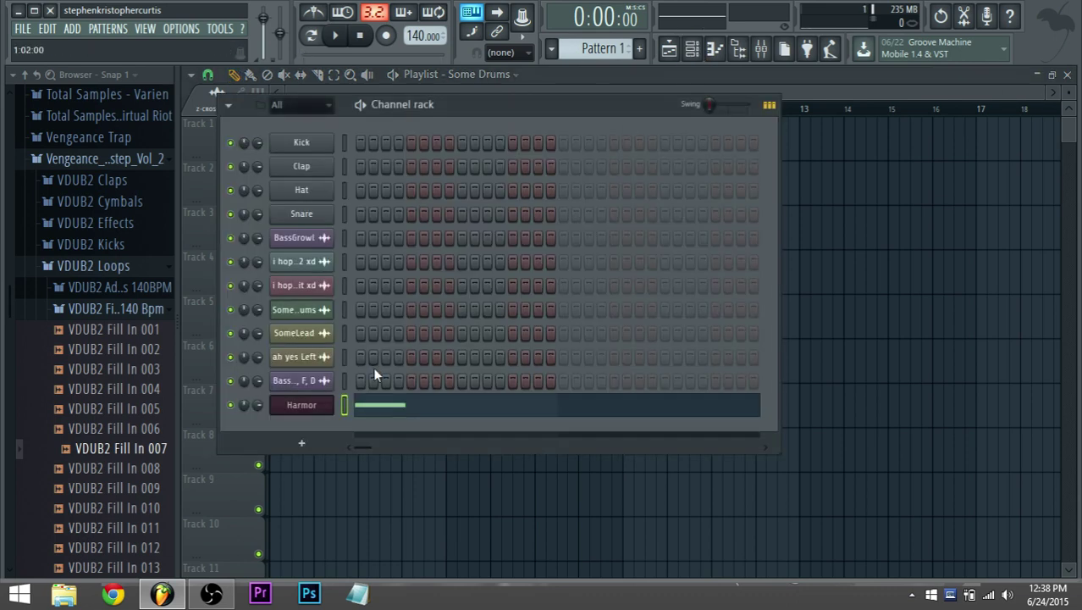
click(603, 49)
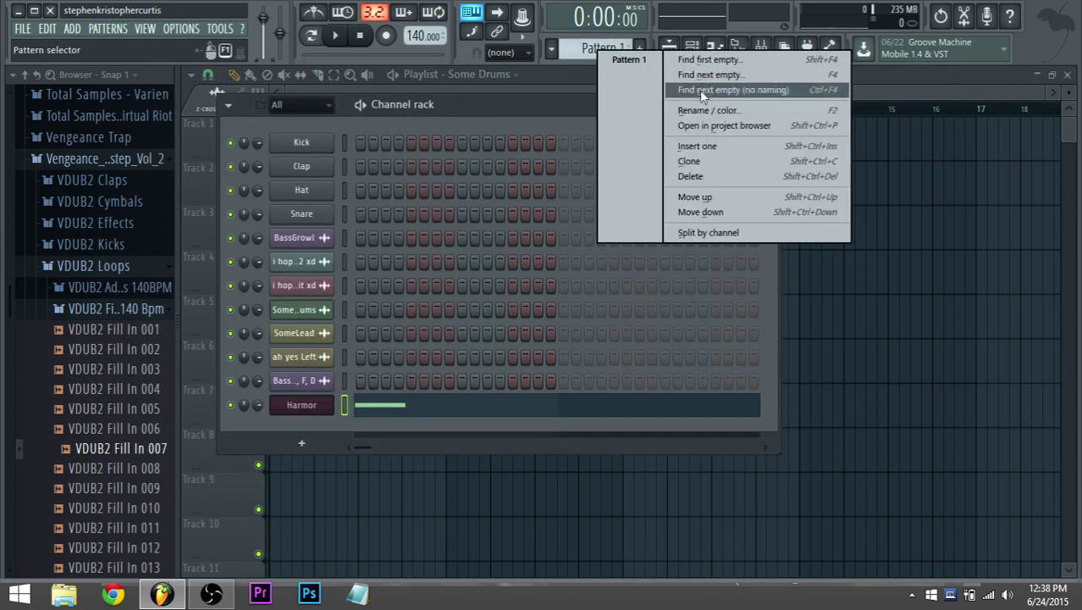
click(701, 145)
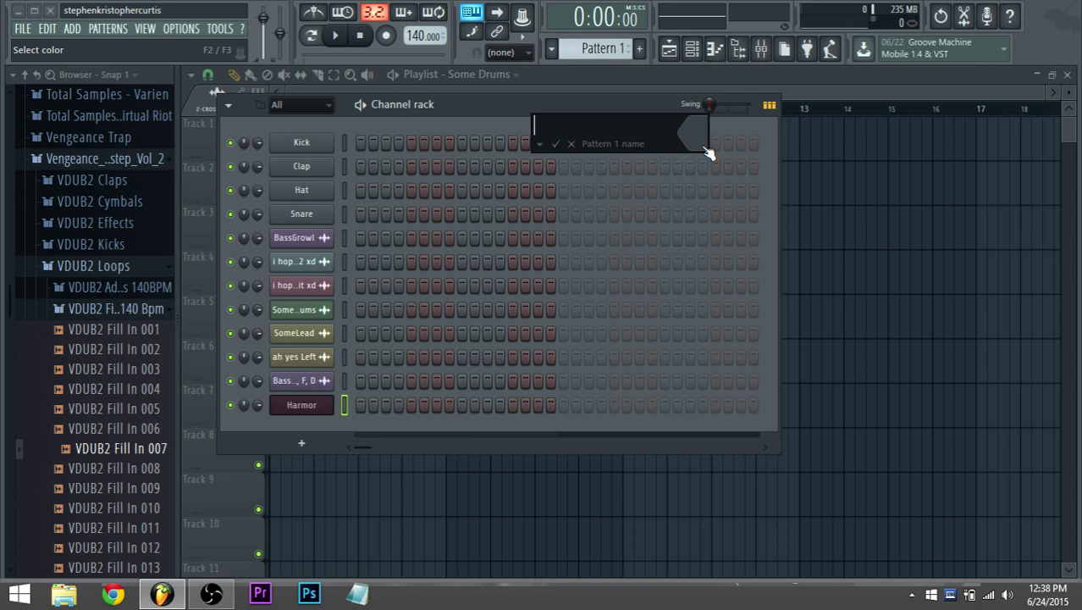
text(chorsds)
key(Return)
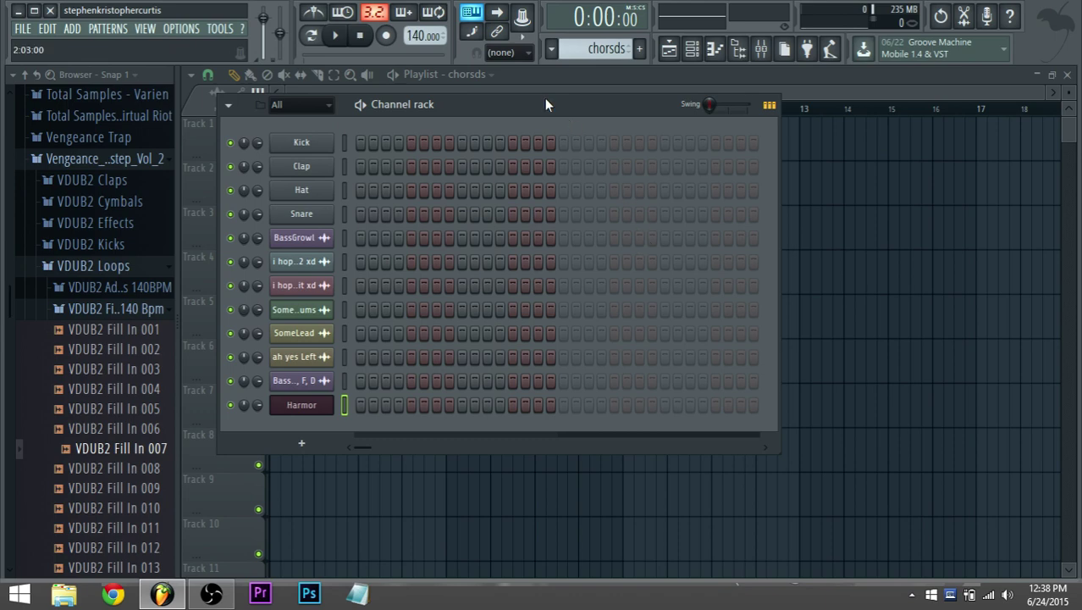
Insert another empty pattern ahead of "chorsds", dismiss its naming prompt, and rename the new pattern "chords".
click(607, 49)
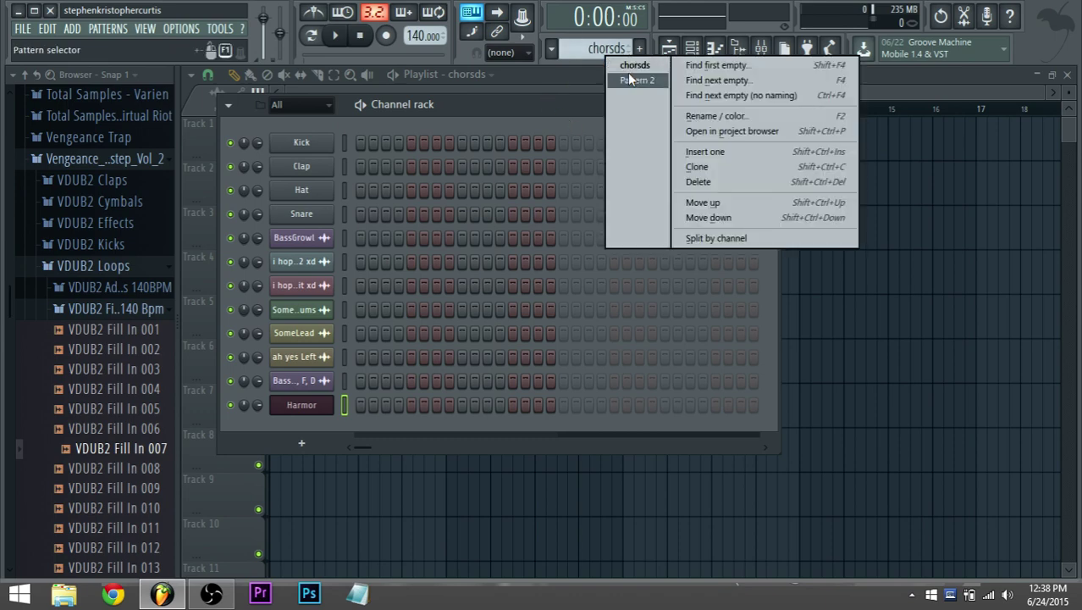
click(711, 153)
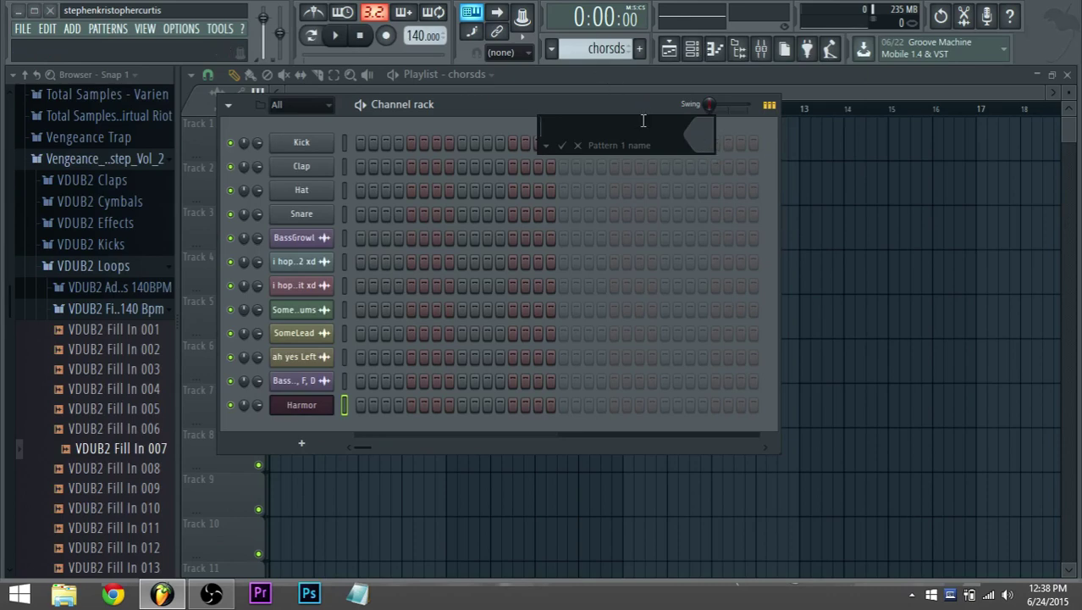
click(578, 147)
right_click(610, 51)
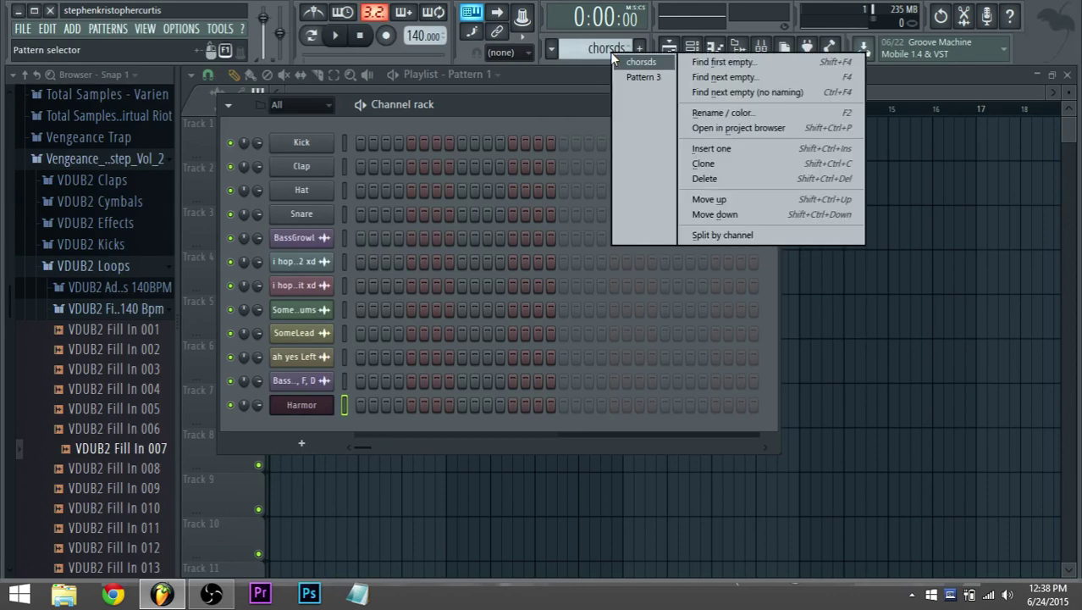
click(725, 116)
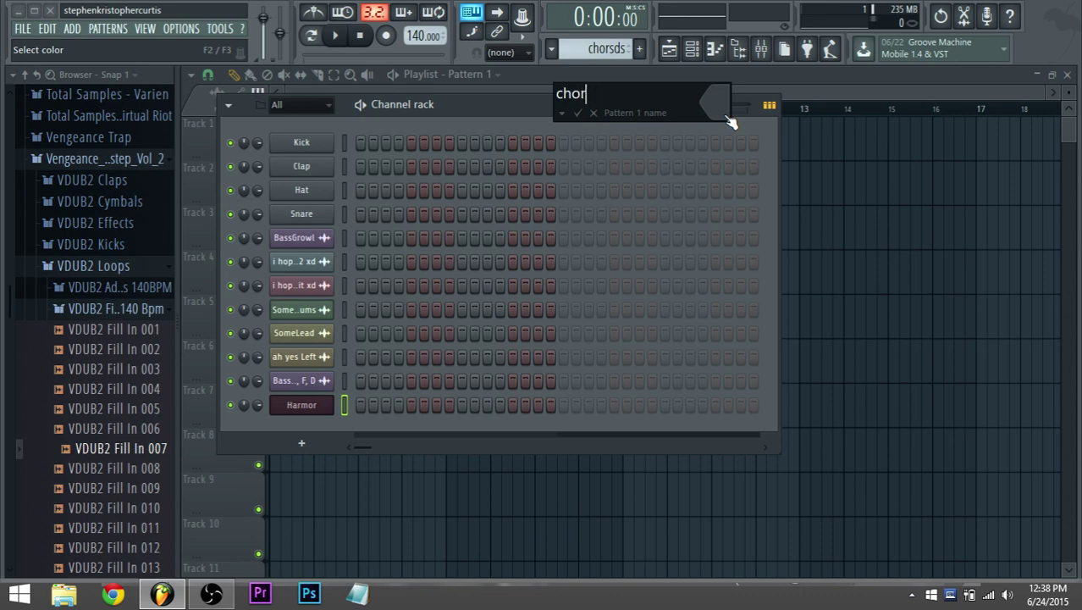
key(Return)
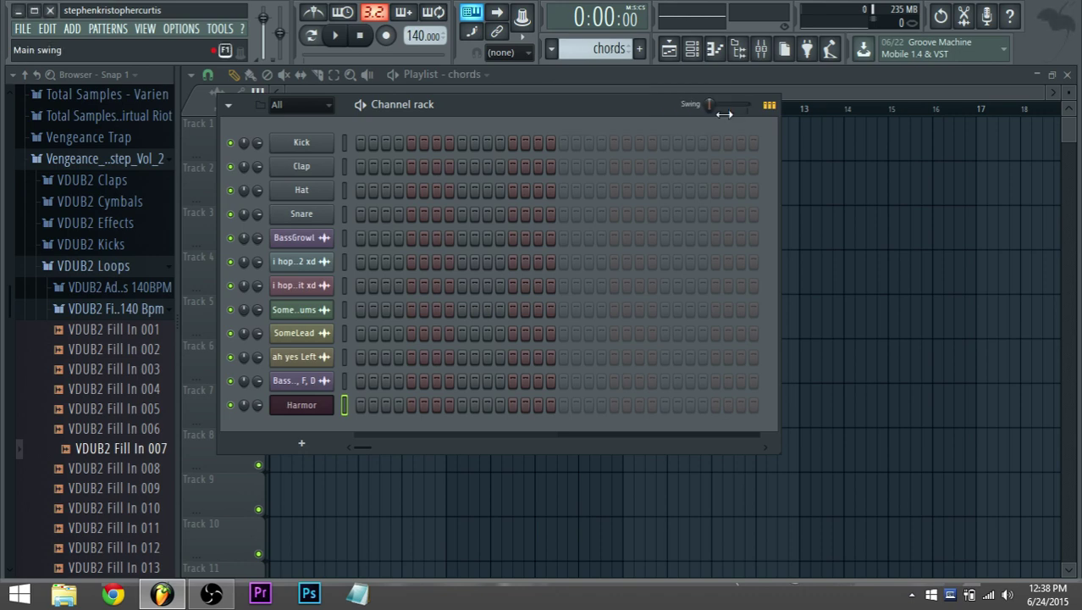
Place the chords pattern at bar 1 on Track 1 of the playlist and open the Harmor channel's piano roll.
click(621, 78)
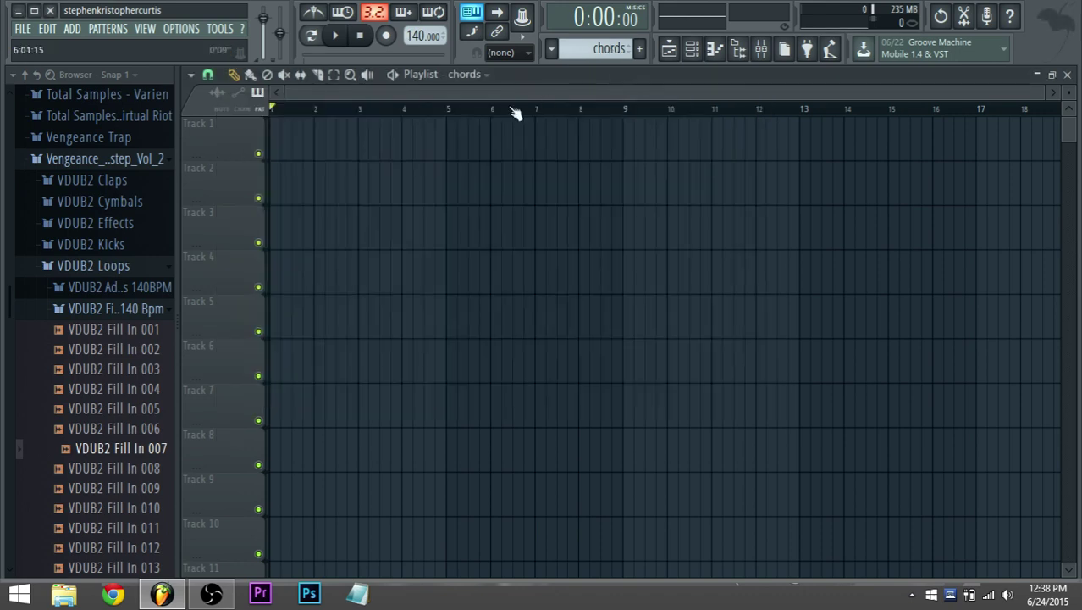
click(305, 149)
key(F6)
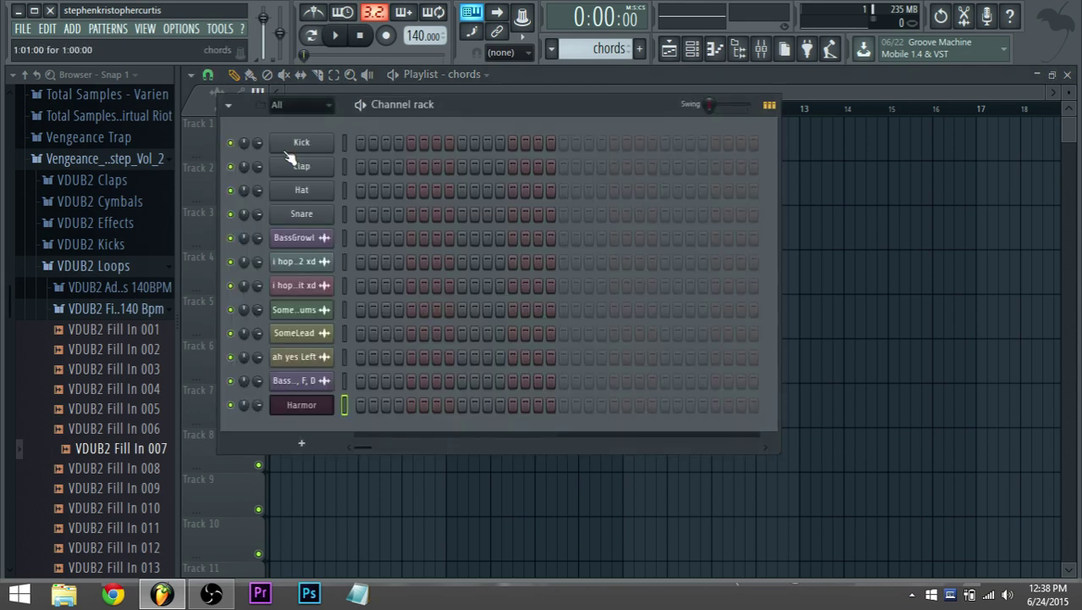
right_click(309, 410)
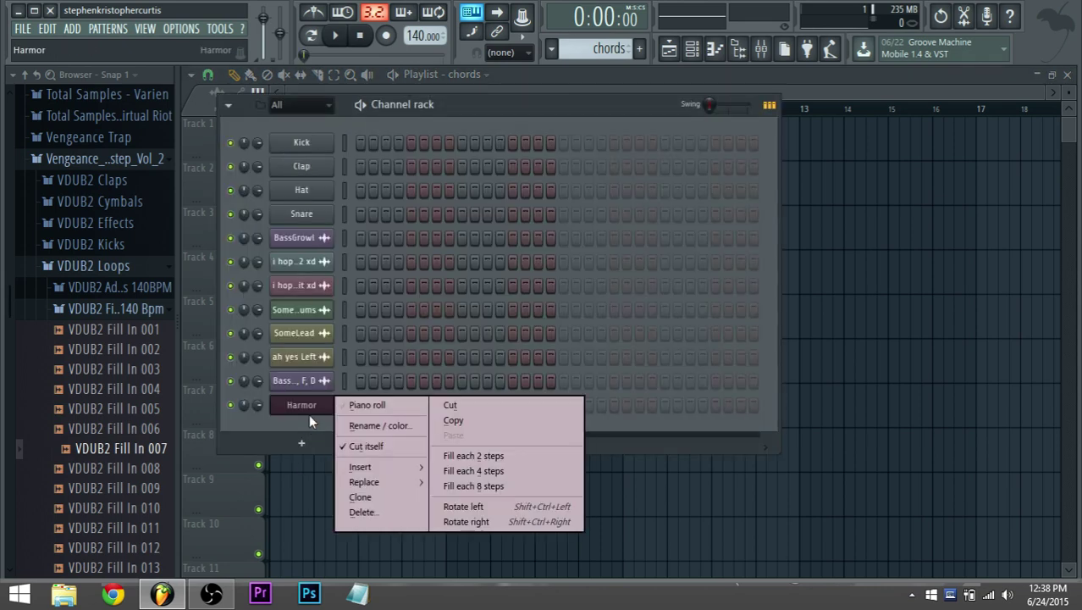
click(365, 404)
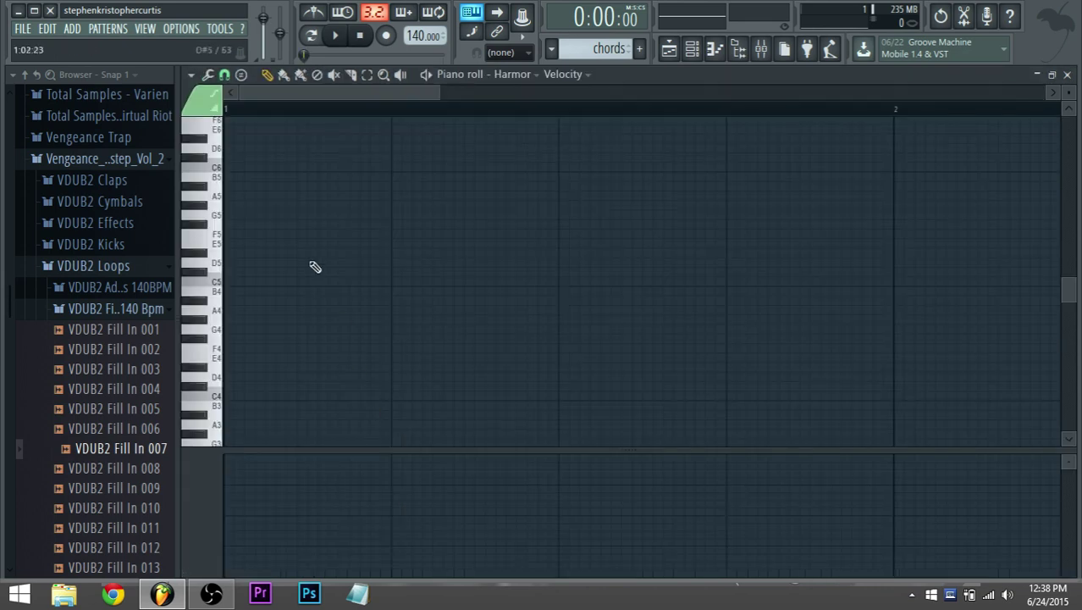
Draw a one-beat A4 note at the start of bar 1 in the piano roll.
click(212, 268)
click(233, 310)
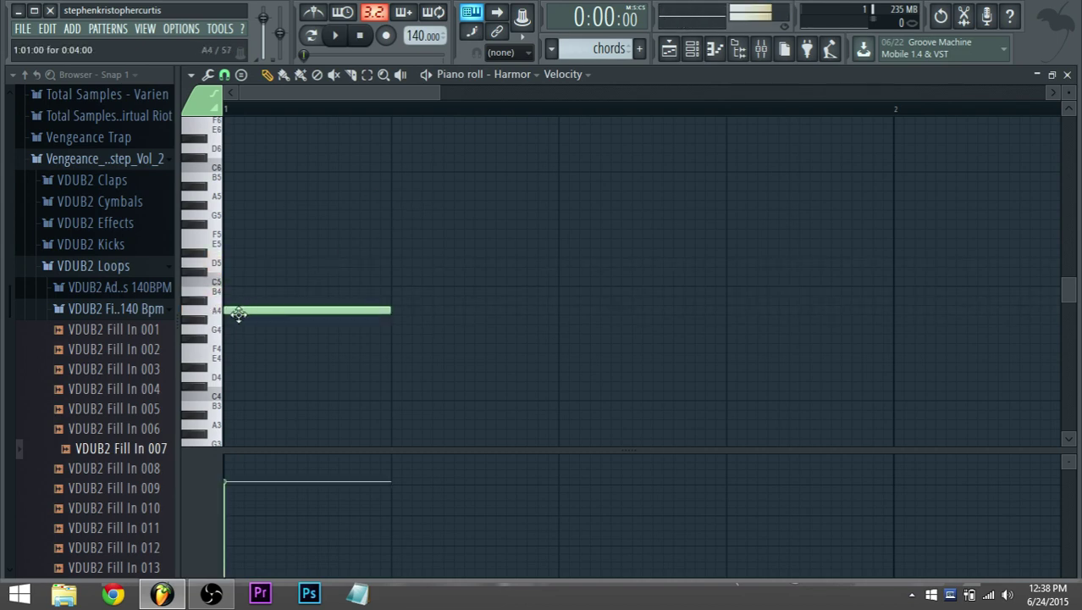
scroll(262, 315, down, 4)
scroll(303, 312, down, 2)
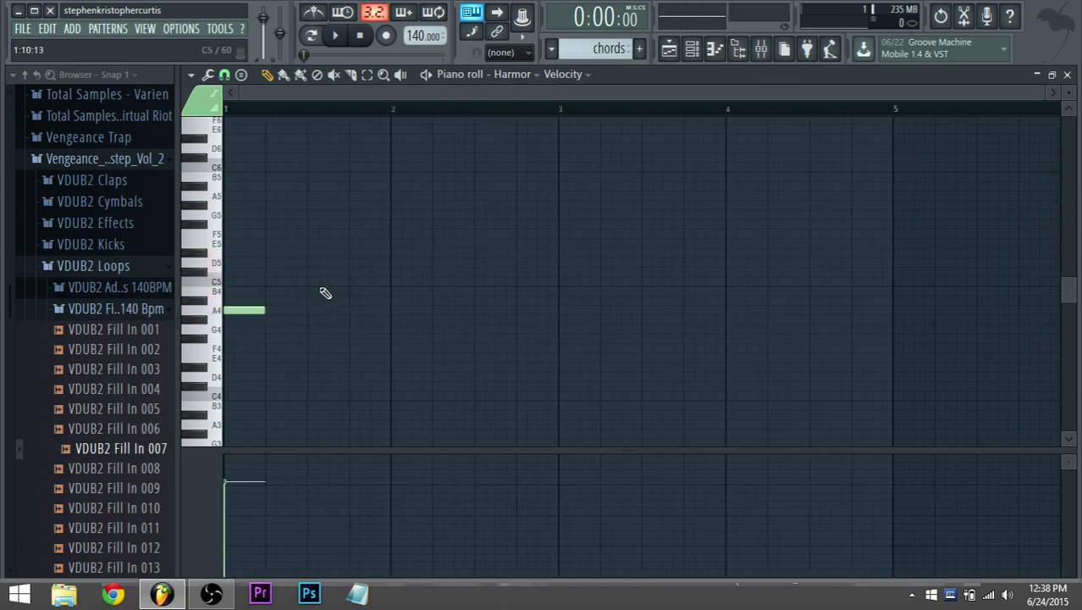
Turn on the metronome for a test playback of the pattern and delete the A4 note from bar 1.
click(315, 12)
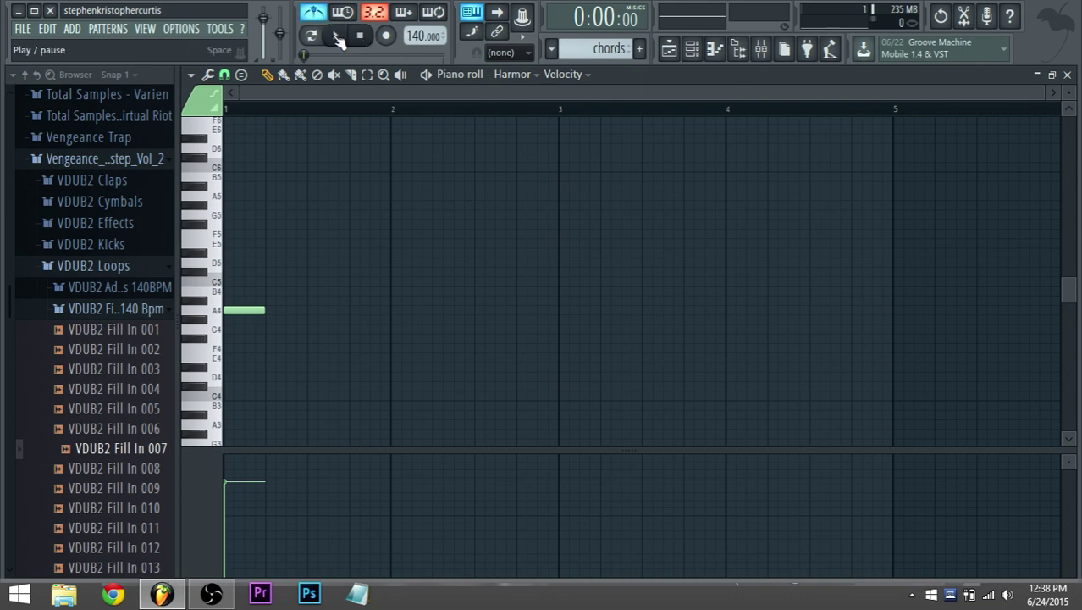
click(343, 37)
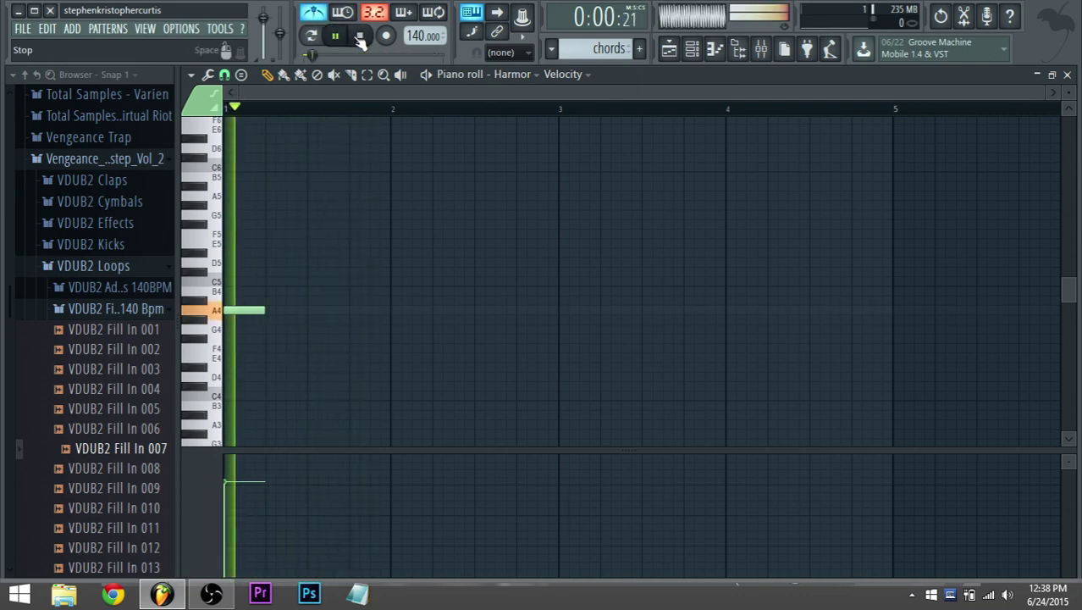
right_click(249, 311)
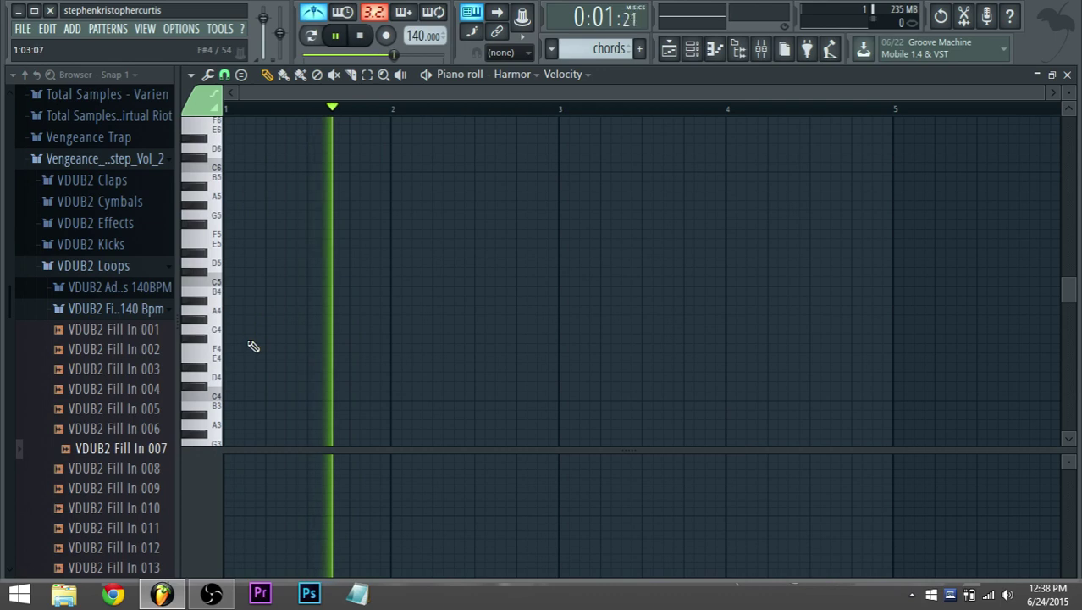
key(space)
Draw an A4 note again at the start of bar 1 and lengthen it to the full bar.
click(227, 311)
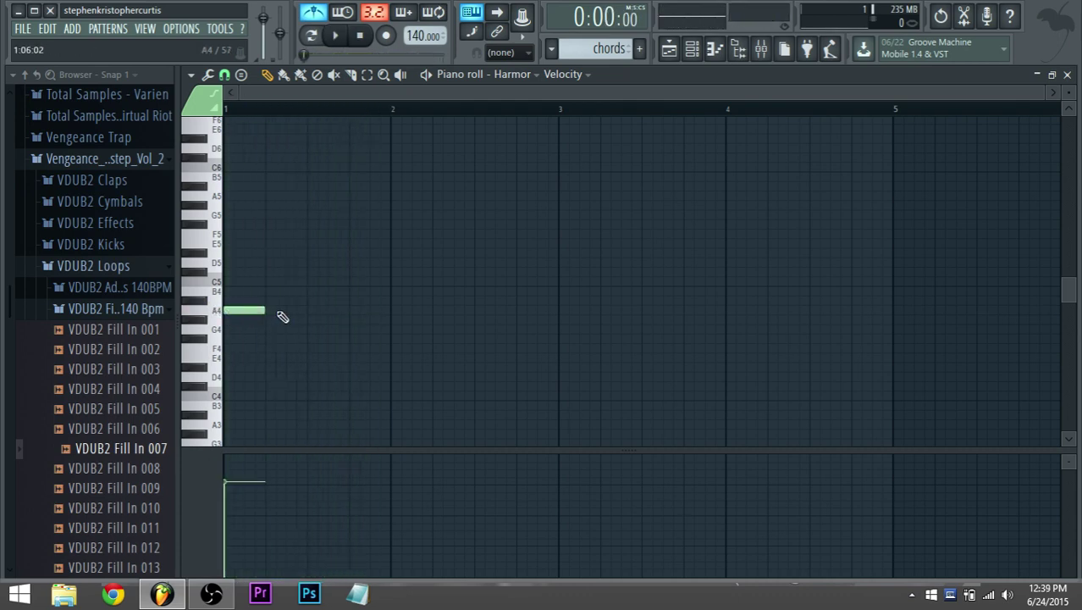
drag(266, 310, 383, 313)
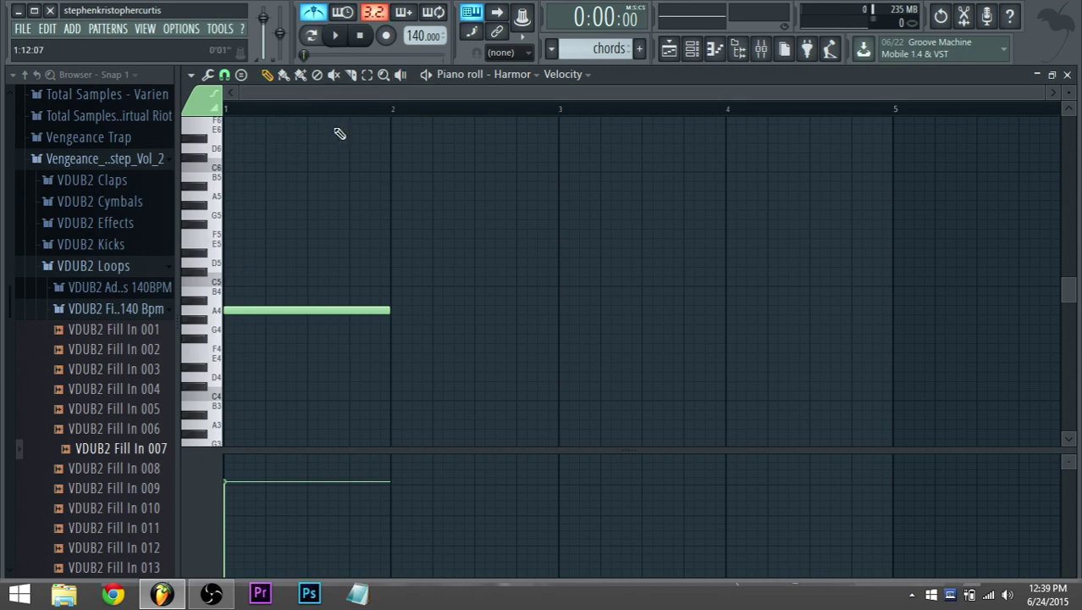
key(space)
key(space)
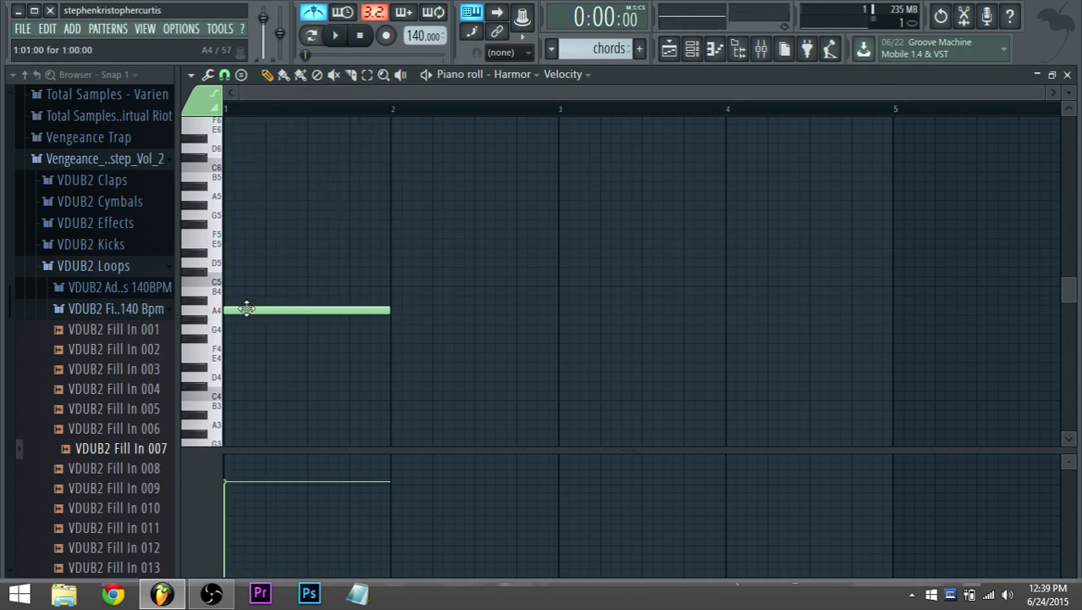
Lower the bar 1 note to F4 and shorten it to half a bar, playing the pattern back to check.
drag(236, 312, 225, 350)
key(space)
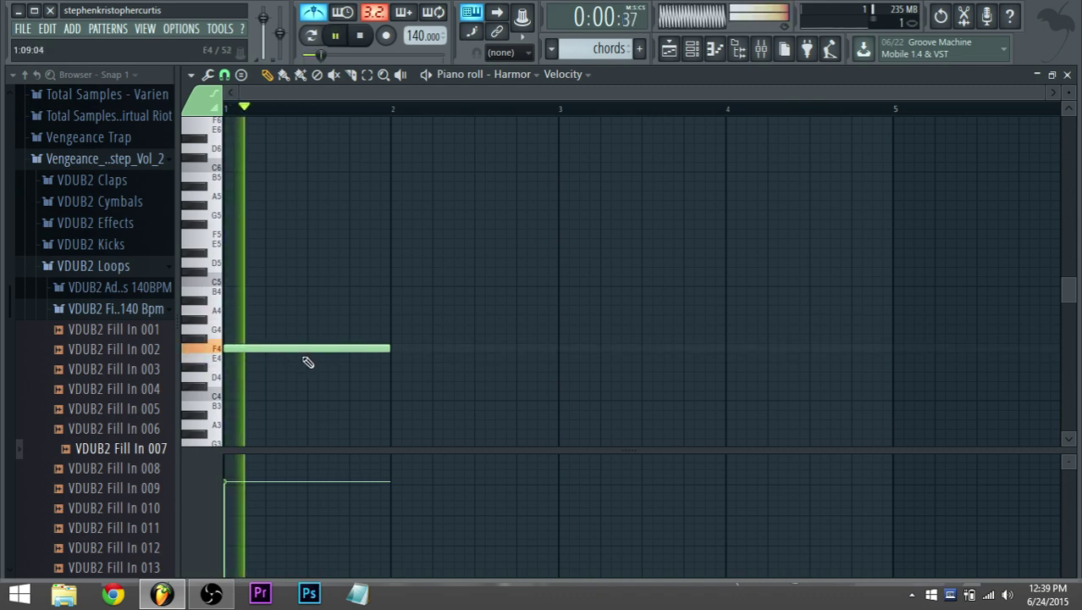
key(space)
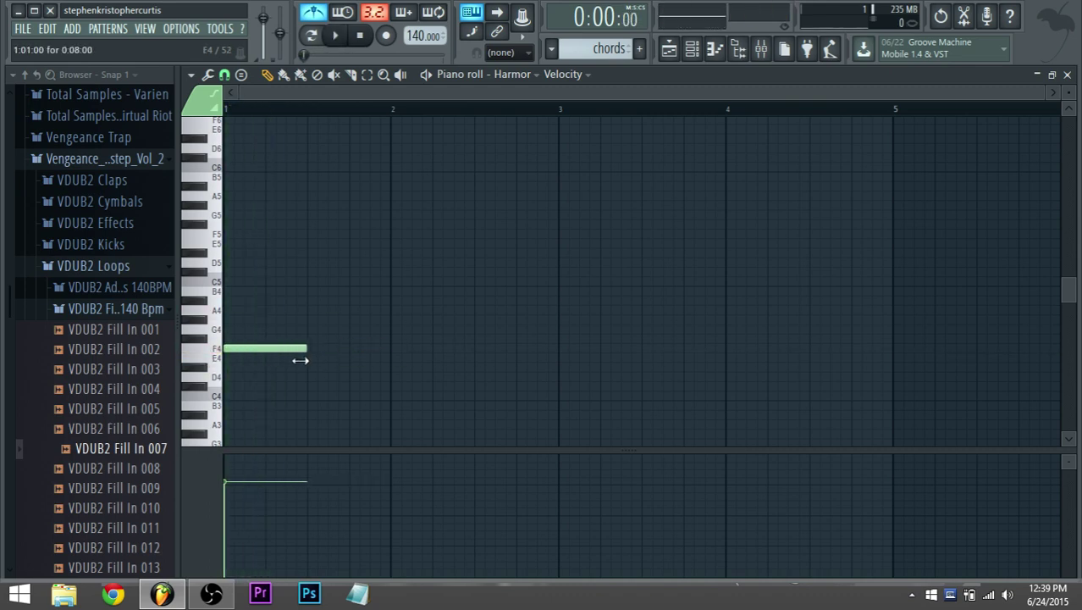
key(space)
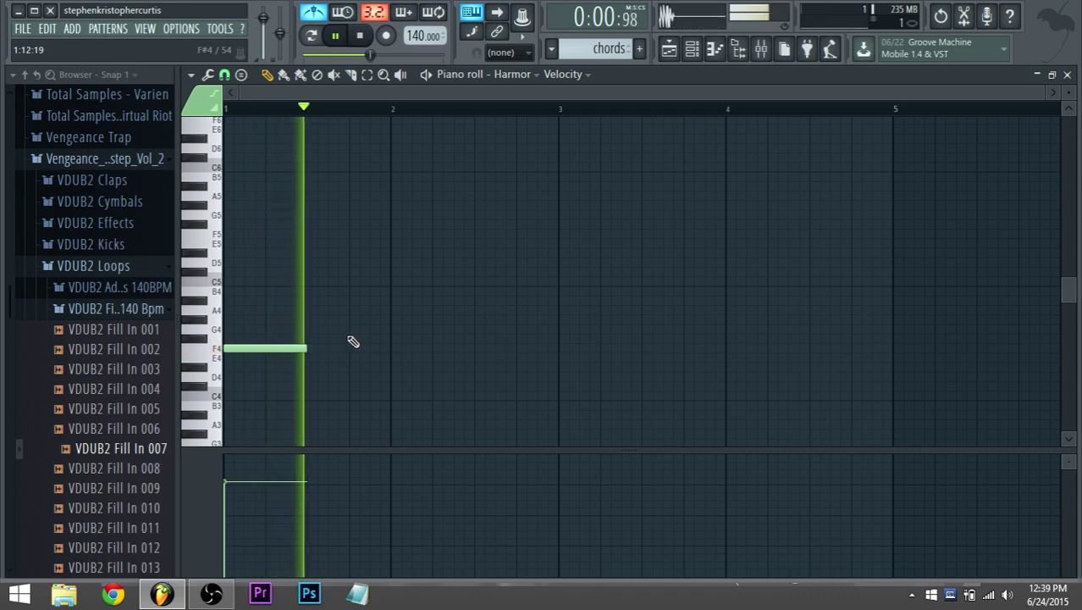
key(space)
Add two consecutive one-beat G4 notes directly after the F4 note and play the pattern back.
click(371, 330)
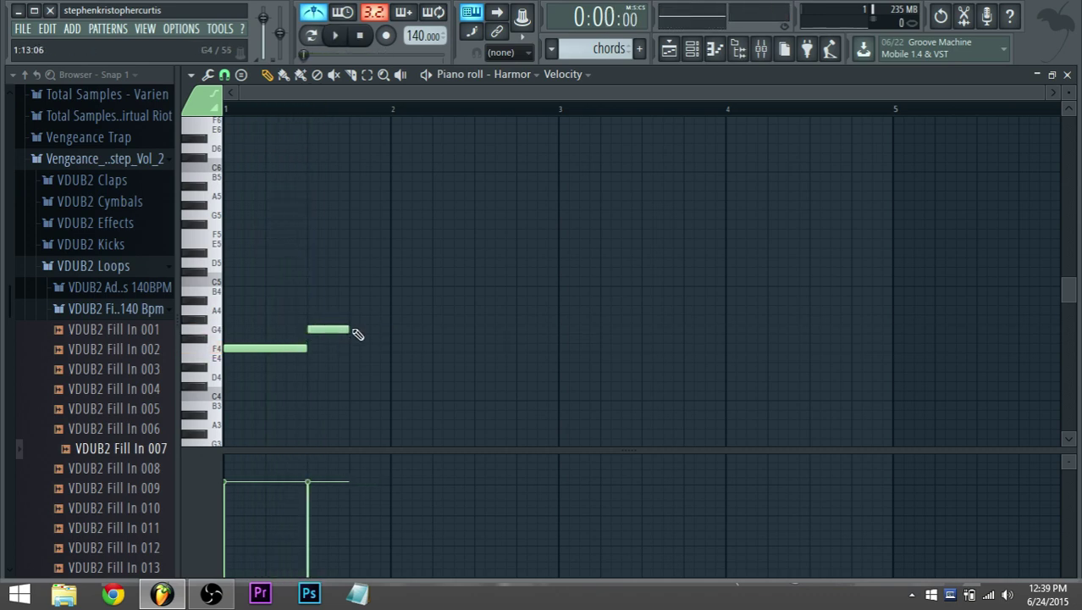
click(351, 329)
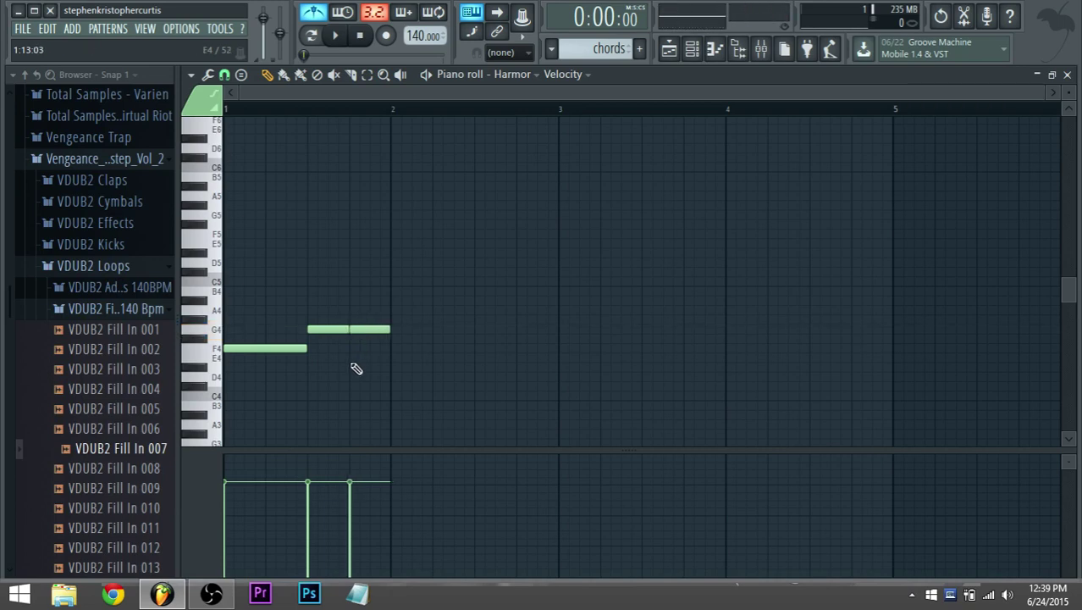
key(space)
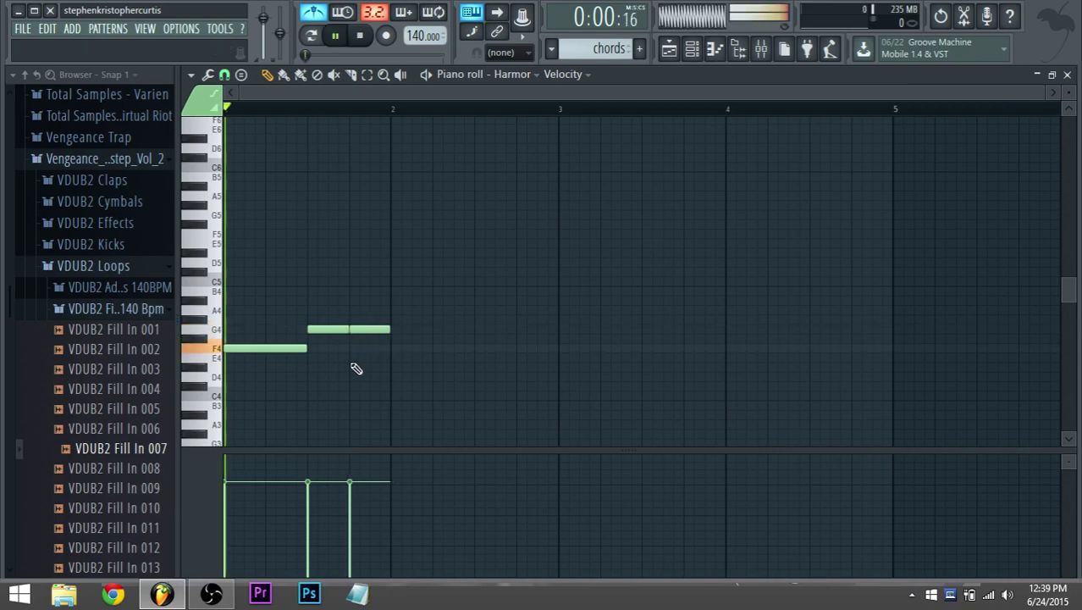
key(space)
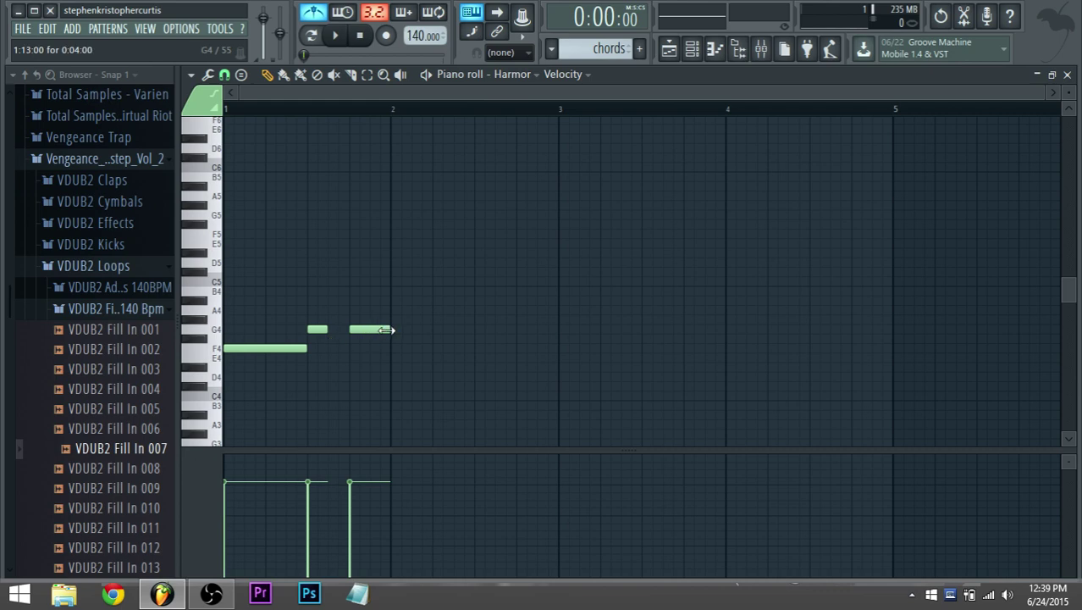
Shorten both G4 notes to two steps and move the second one a step earlier, checking the rhythm by playback.
key(space)
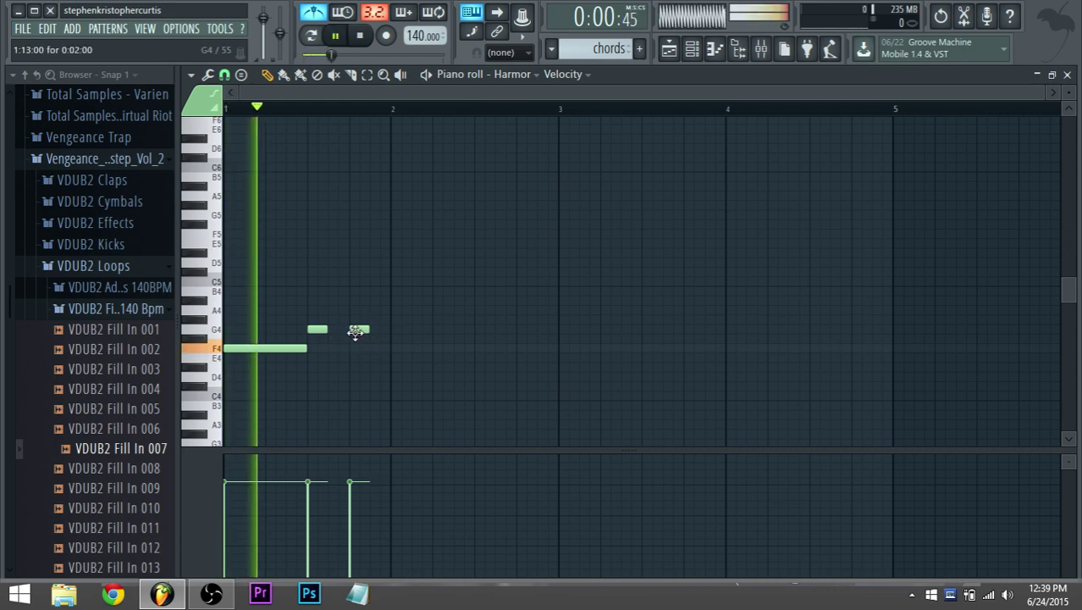
mouse_move(351, 333)
mouse_down()
mouse_move(341, 332)
mouse_move(348, 339)
mouse_up()
key(space)
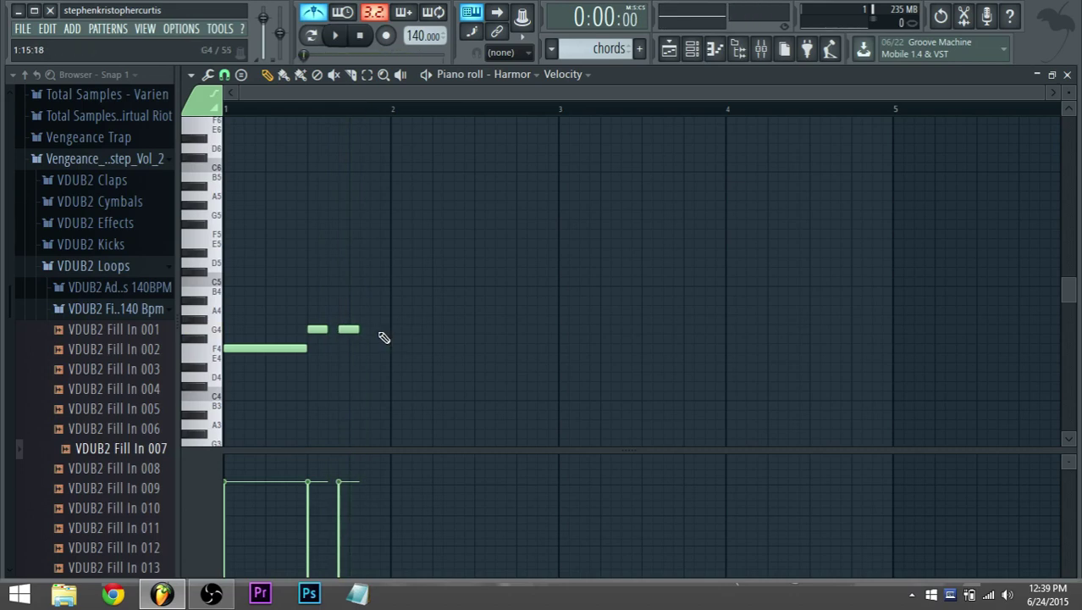
key(space)
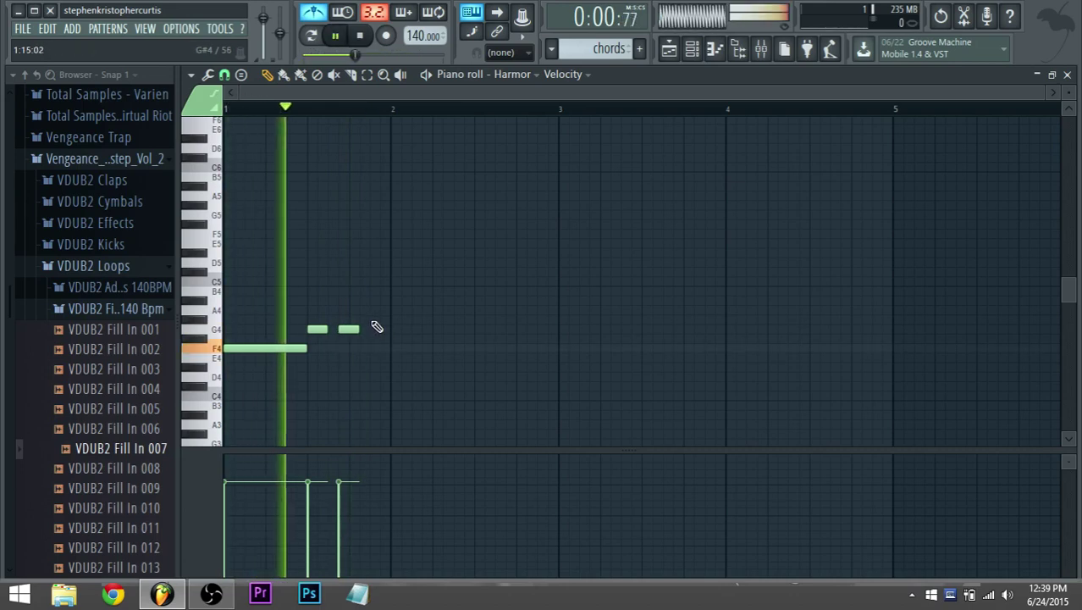
Add an A4 note starting at step 15 of bar 1, lengthen it to ten steps, and play the pattern back.
click(370, 311)
drag(390, 311, 476, 317)
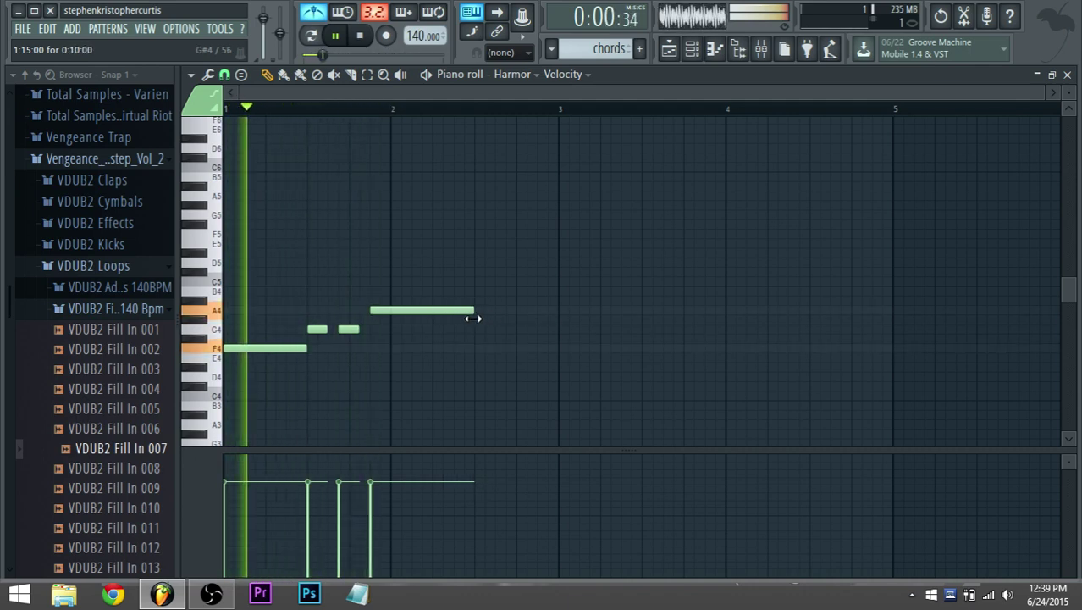
key(space)
key(space)
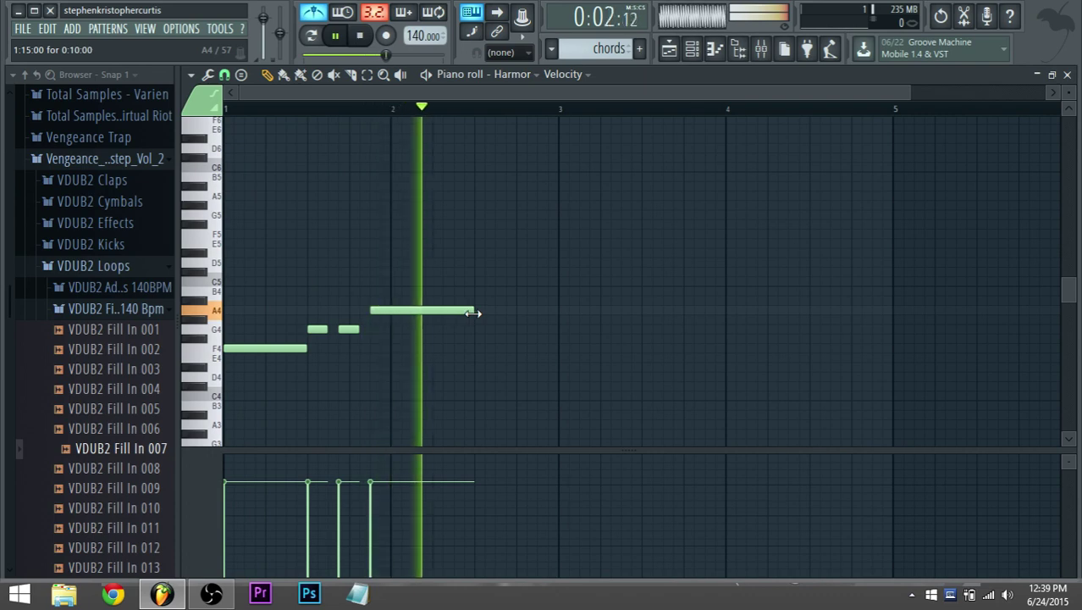
key(space)
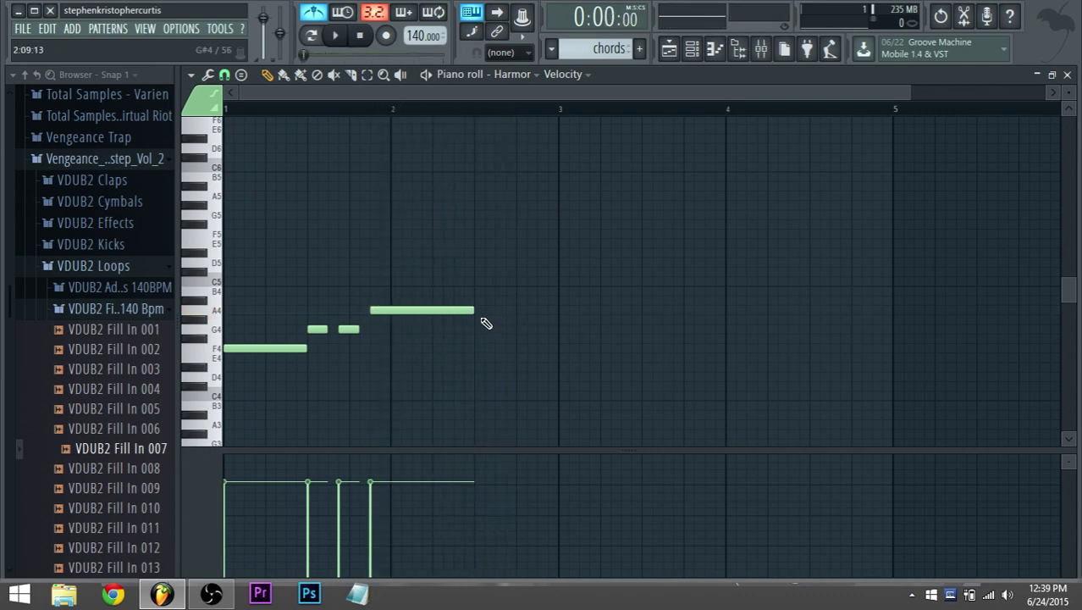
Try a ten-step note at the start of bar 3 on A4 and on C5, and delete it.
click(561, 310)
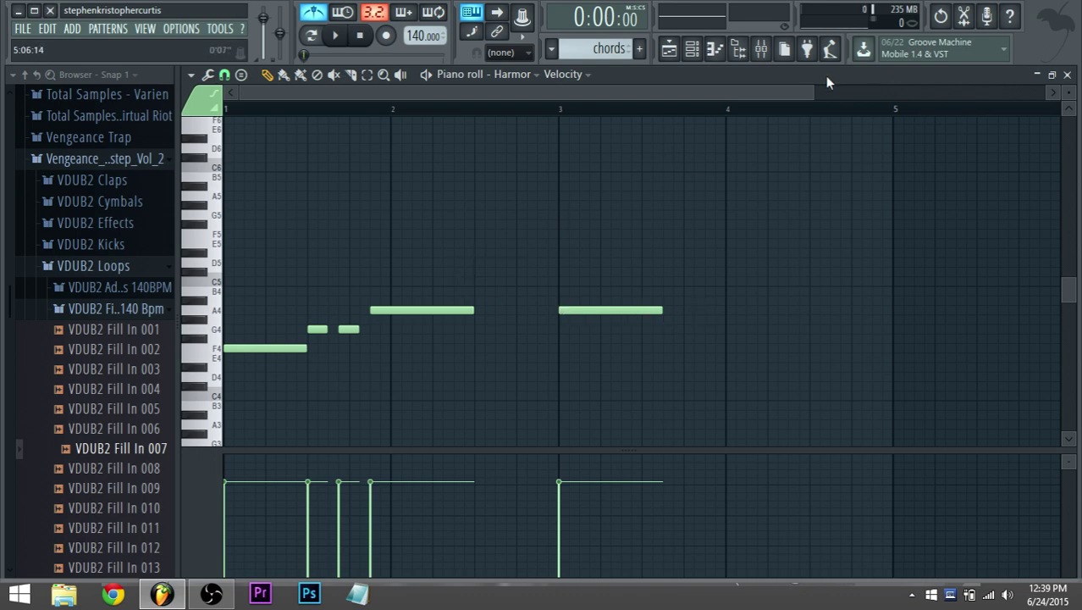
ctrl+scroll(653, 310, down, 2)
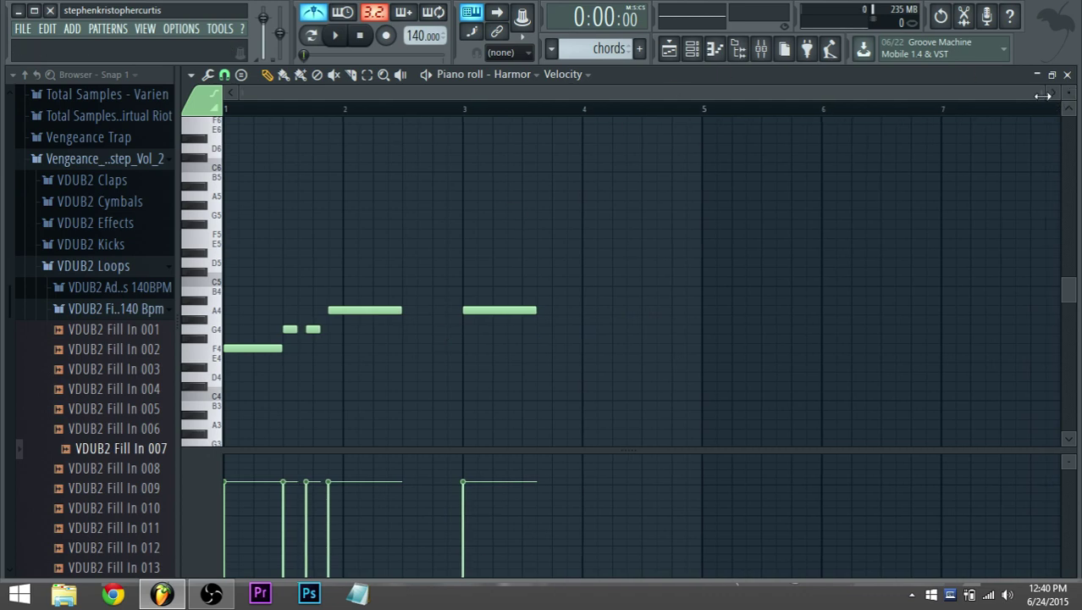
drag(1043, 95, 1035, 98)
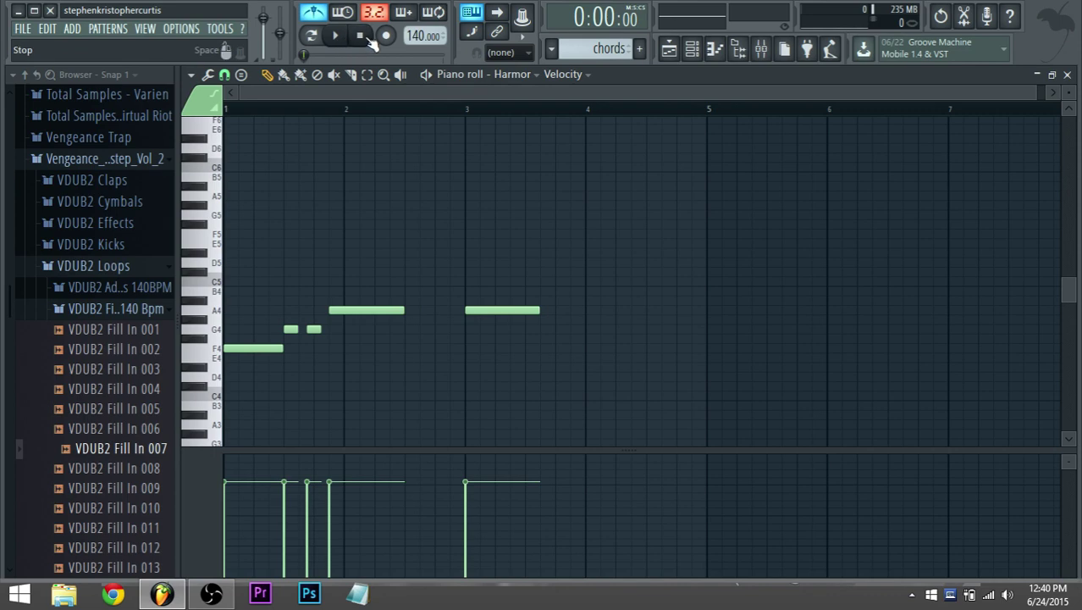
key(space)
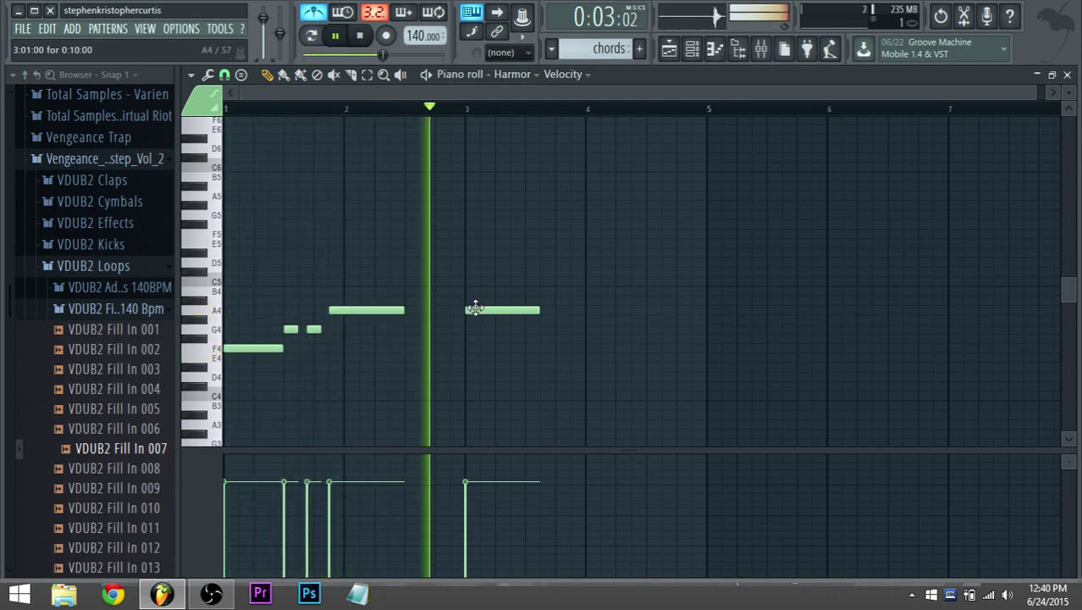
key(space)
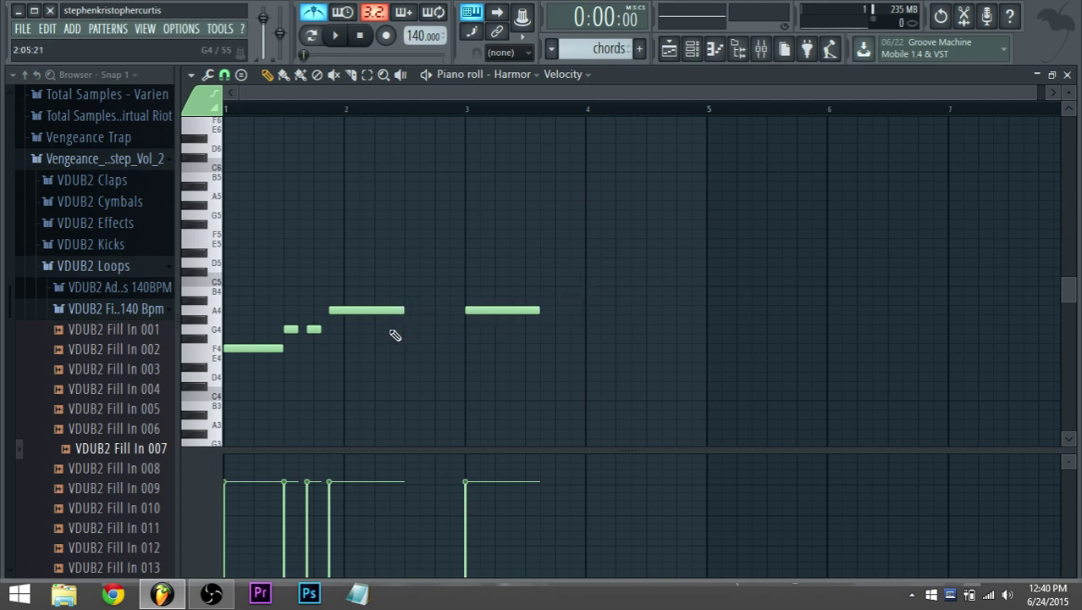
drag(496, 310, 488, 284)
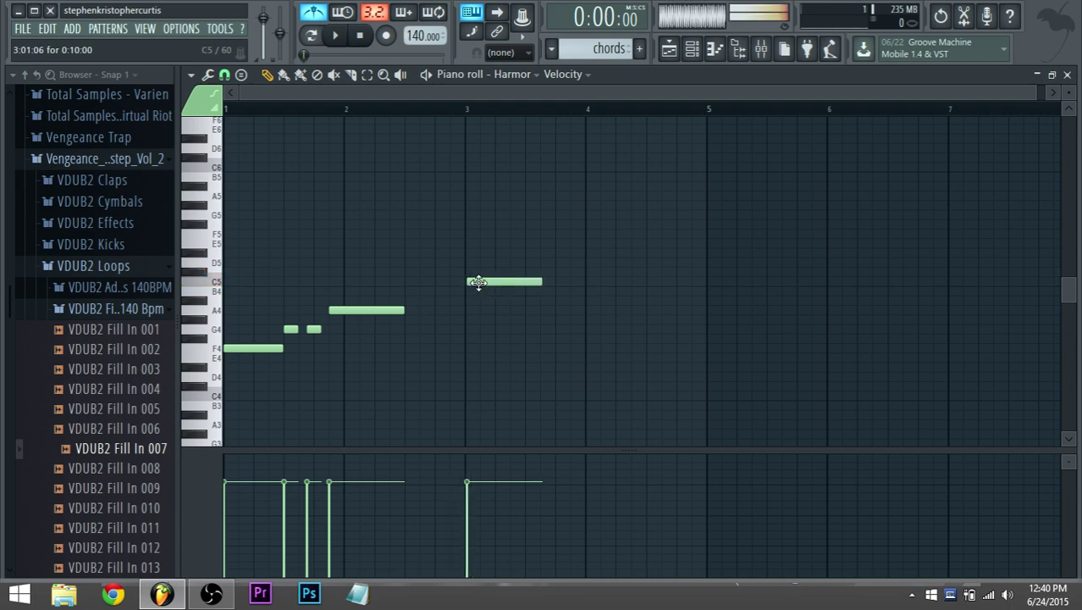
right_click(464, 282)
Set the piano roll's snap to Step.
click(208, 77)
click(225, 75)
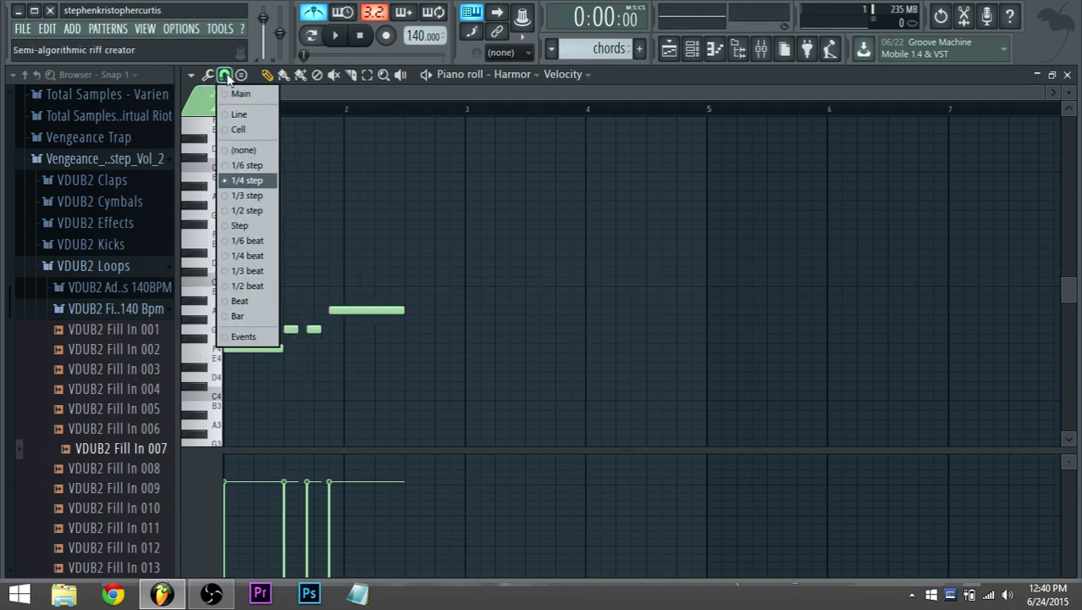
click(240, 227)
Stack eight-step C5 and E5 notes above the F4 note, raising the E5 note to G5 after auditioning the chord.
scroll(375, 410, up, 3)
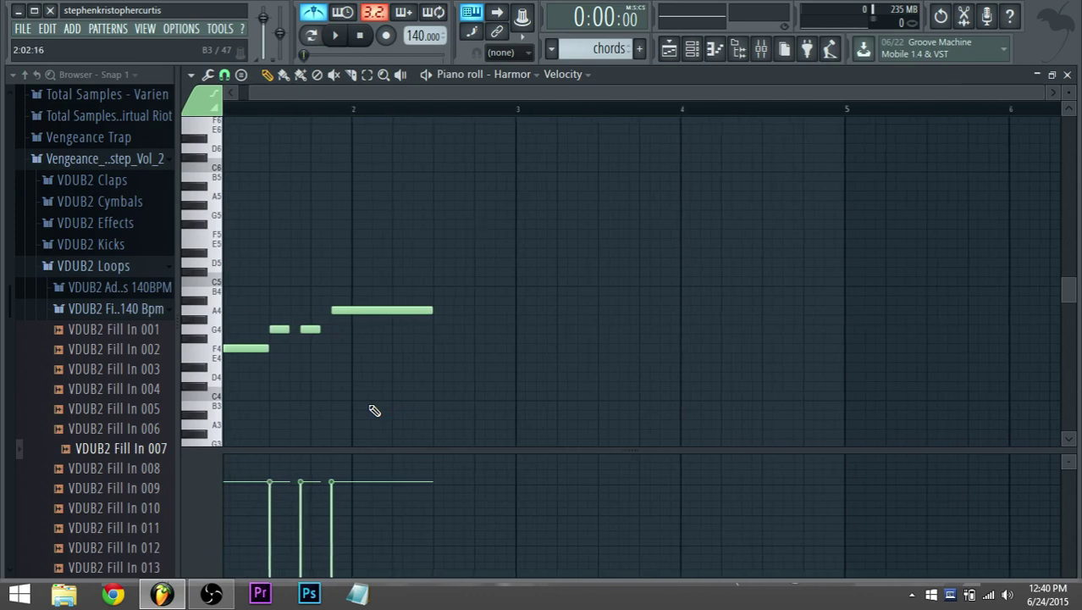
click(230, 281)
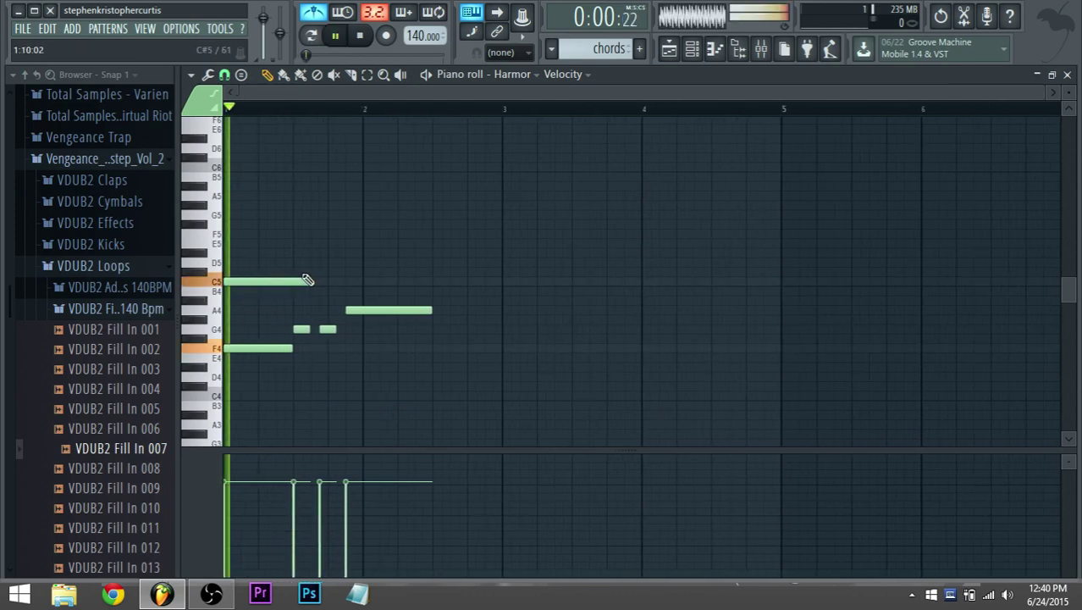
click(234, 244)
key(space)
key(space)
key(space)
key(space)
key(space)
key(space)
drag(239, 242, 227, 216)
key(space)
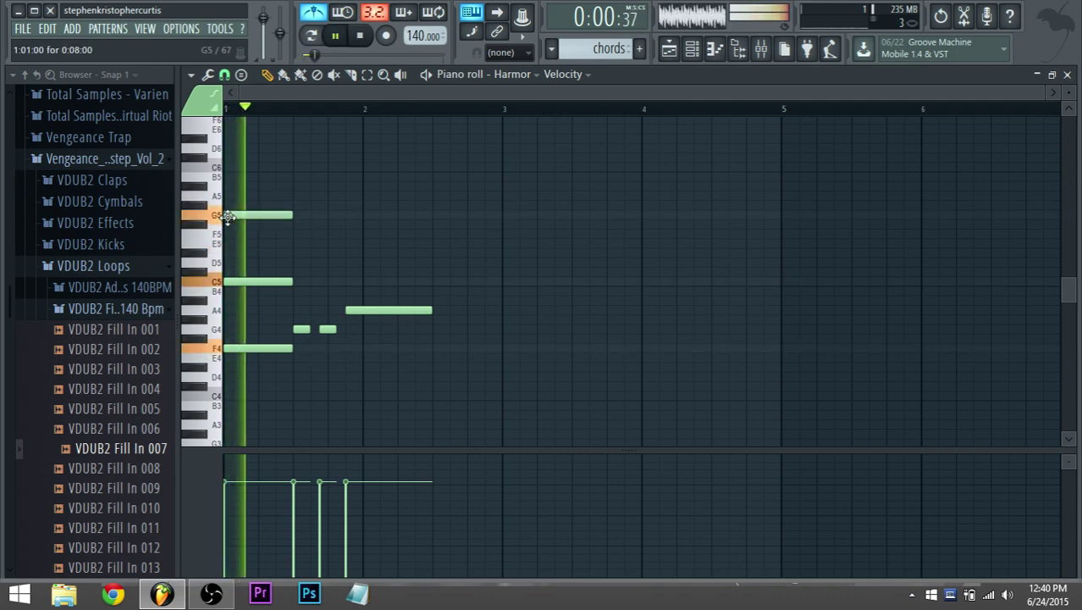
Add two-step C5 notes above the two short G4 notes at steps 9 and 12 of bar 1, auditioning the pattern.
key(space)
drag(297, 278, 322, 289)
key(space)
key(space)
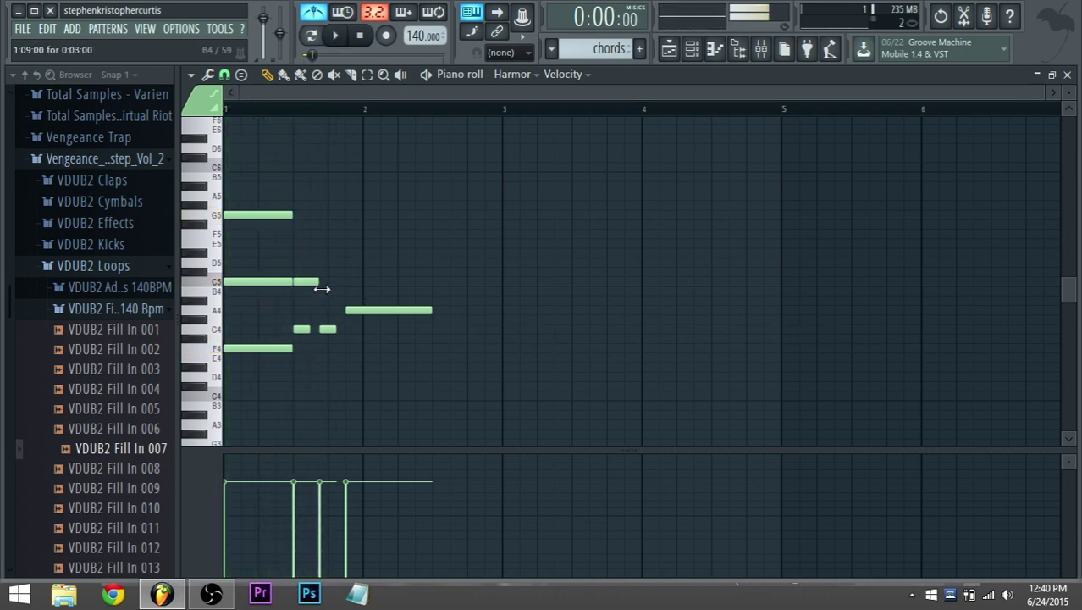
click(321, 284)
key(space)
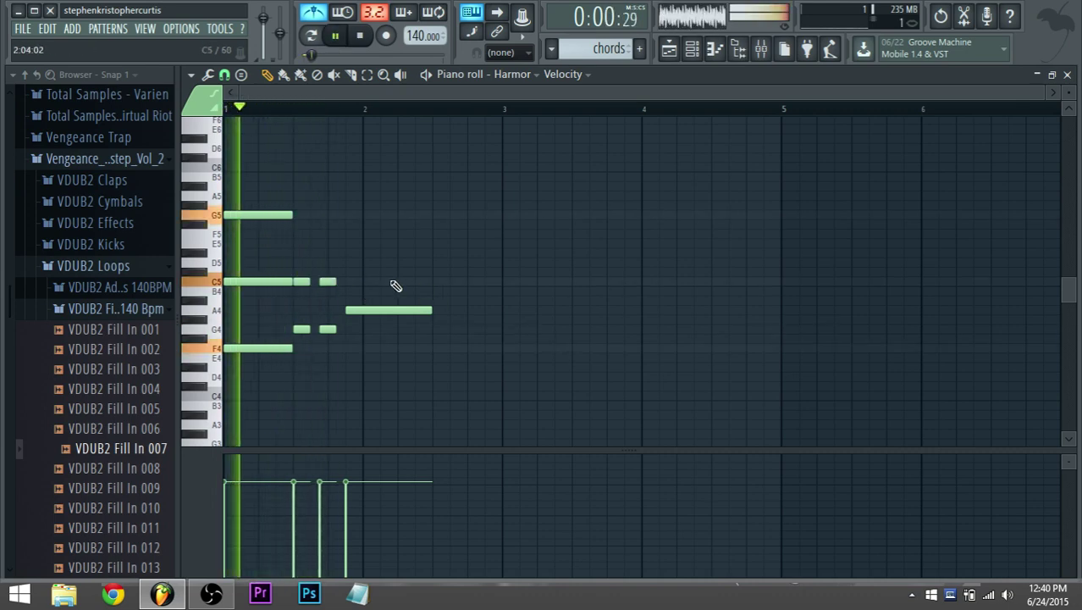
key(space)
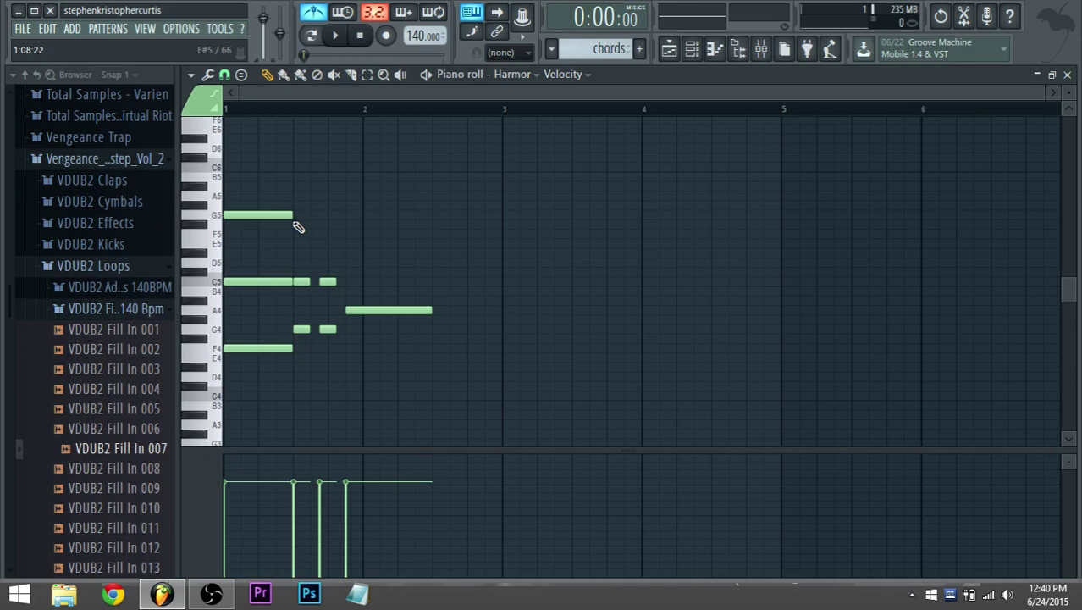
Add two-step E5 notes over the two short chords at steps 9 and 12 of bar 1 and play the pattern.
click(305, 234)
drag(292, 217, 294, 243)
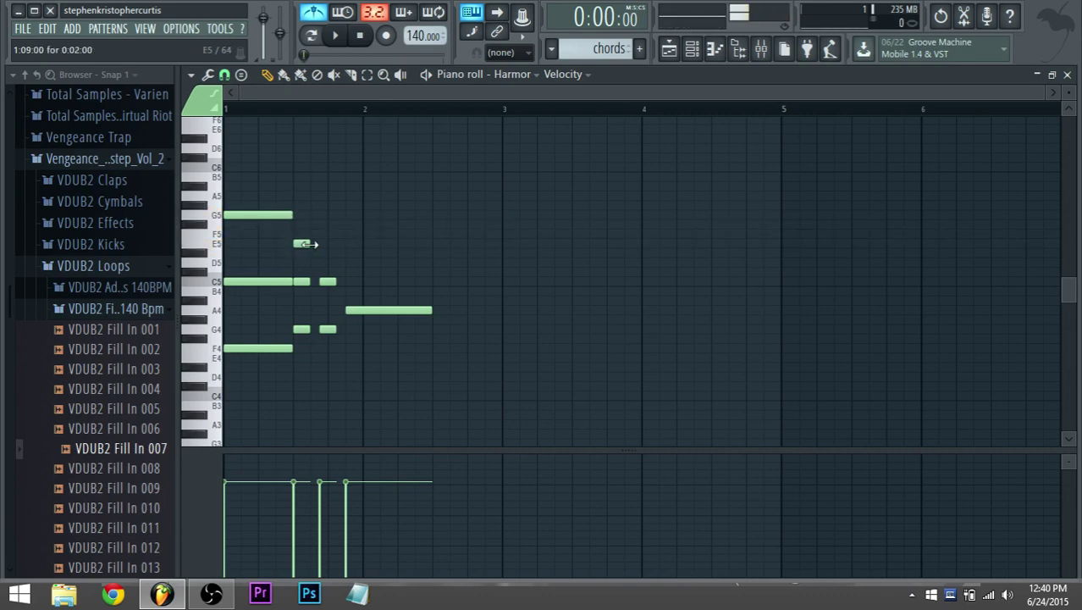
click(327, 244)
key(space)
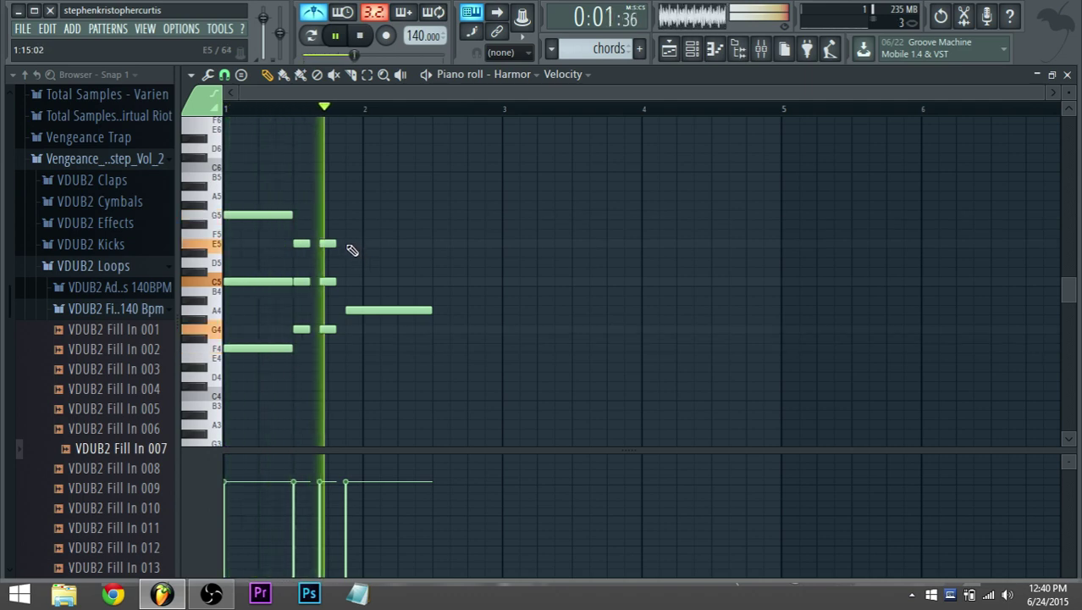
key(space)
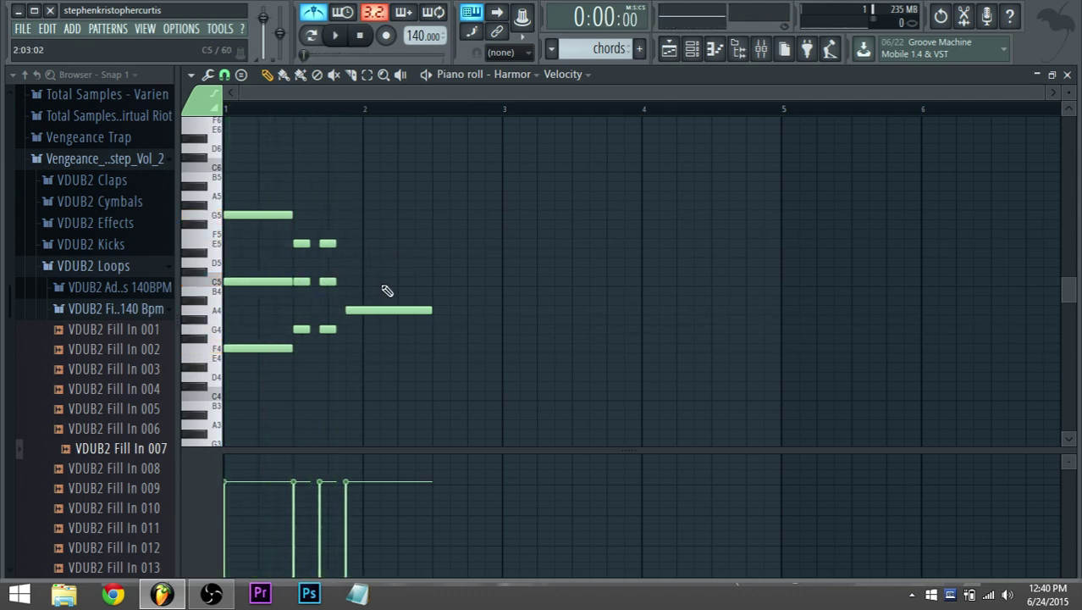
Stack ten-step C5 and D5 notes above the long A4 note and play the pattern back.
click(349, 282)
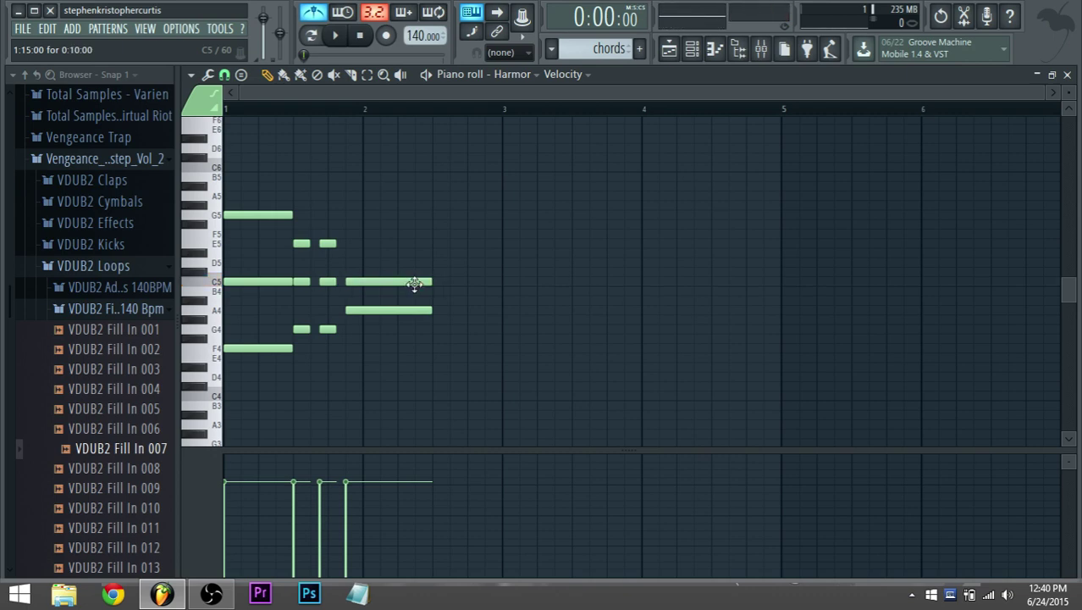
click(361, 262)
key(space)
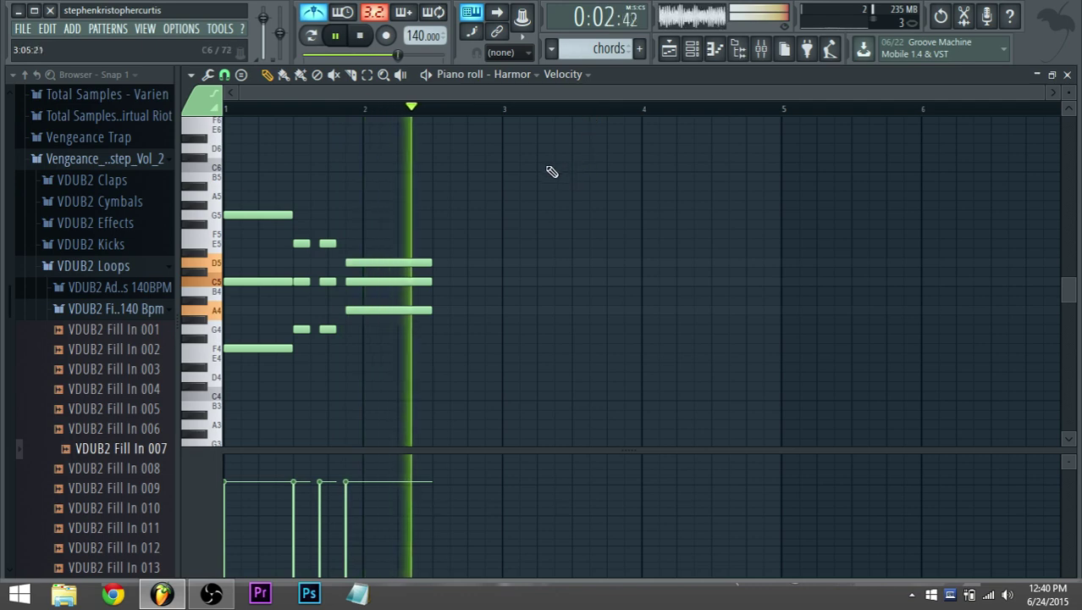
key(space)
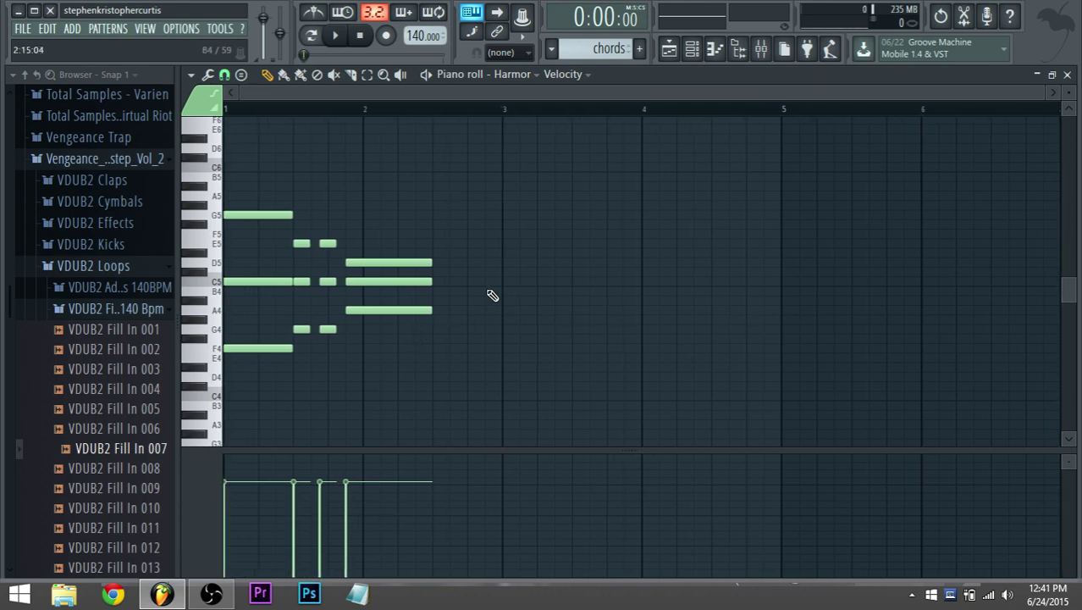
Duplicate the A4, C5, D5 chord to the start of bar 3 and play the pattern with the metronome on.
drag(425, 341, 507, 258)
key(ctrl+b)
key(space)
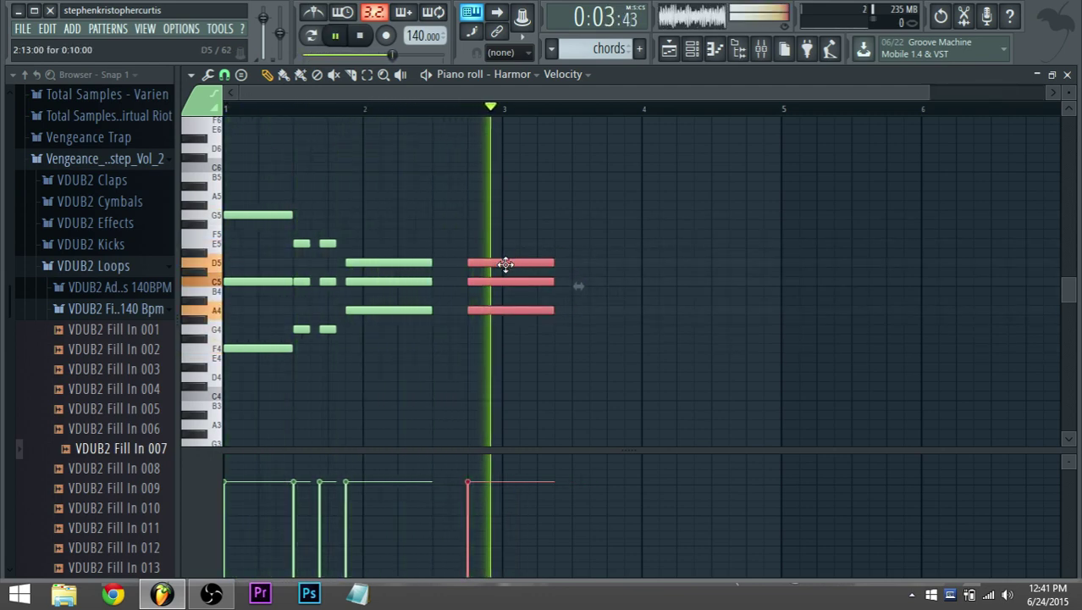
key(space)
drag(507, 263, 538, 261)
key(space)
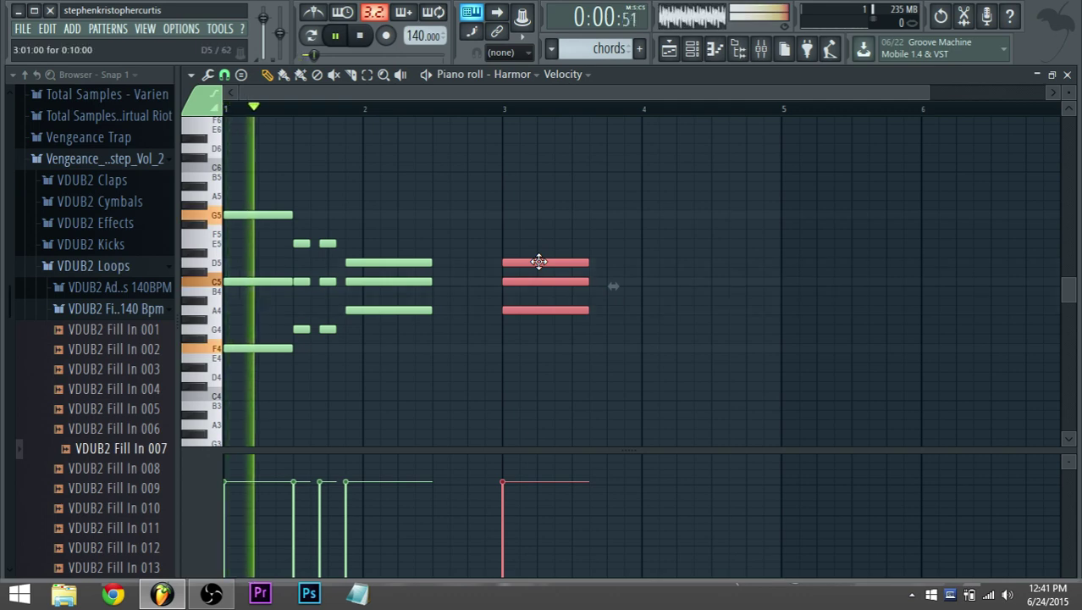
click(321, 18)
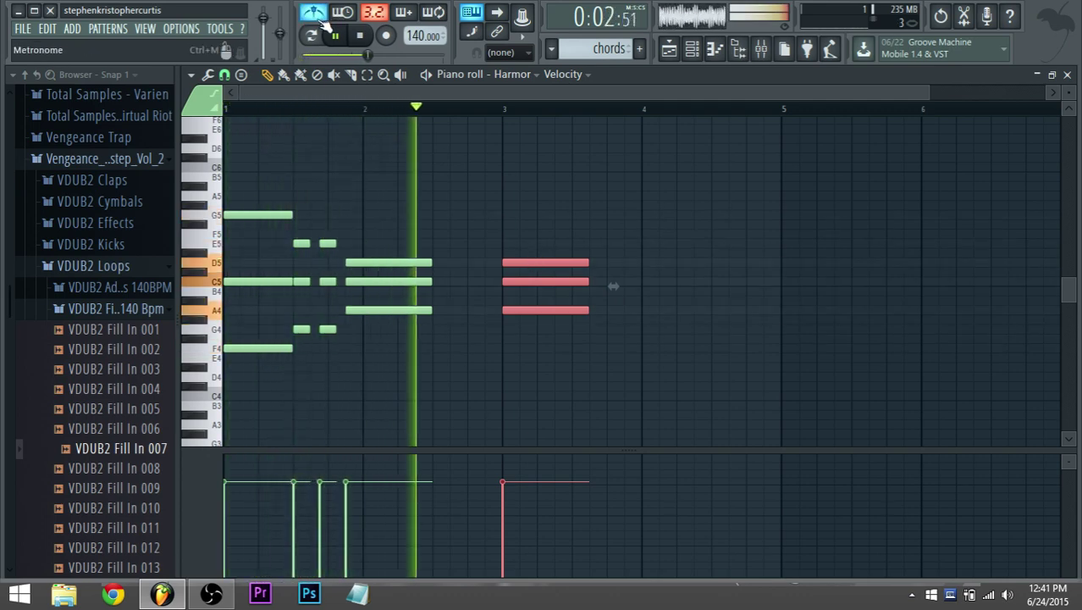
key(space)
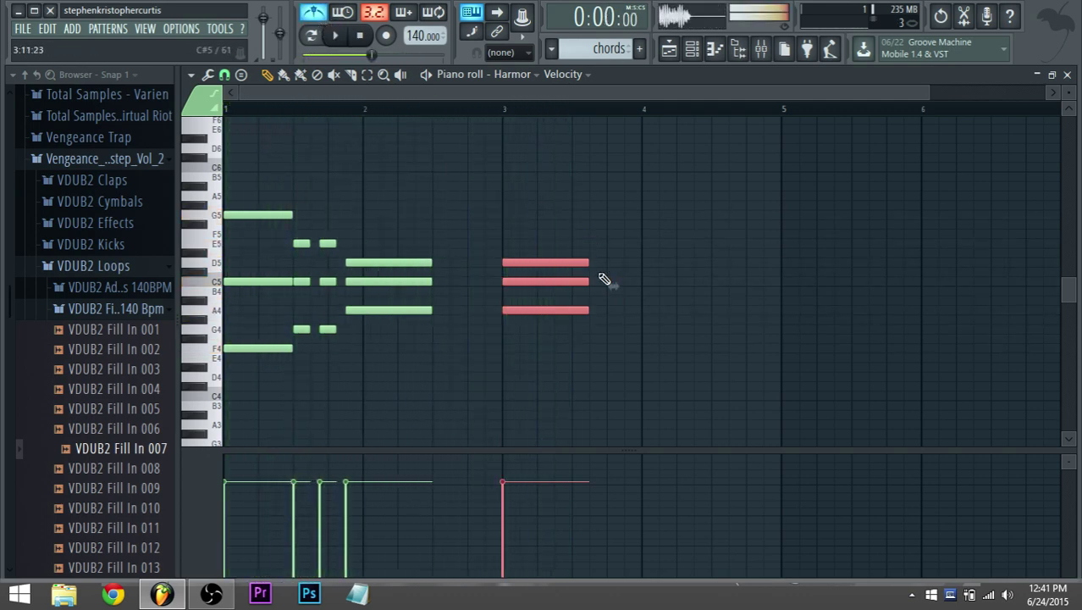
Add two-step E5 notes at steps 11 and 14 of bar 3 and a twelve-step C5 at bar 4, and audition them.
click(591, 243)
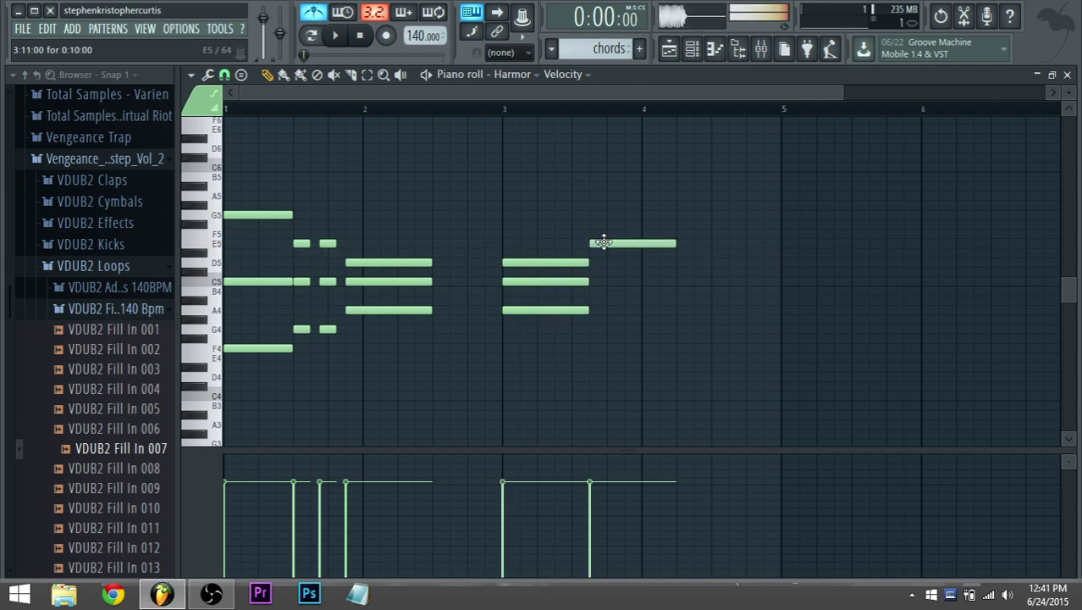
drag(608, 245, 620, 244)
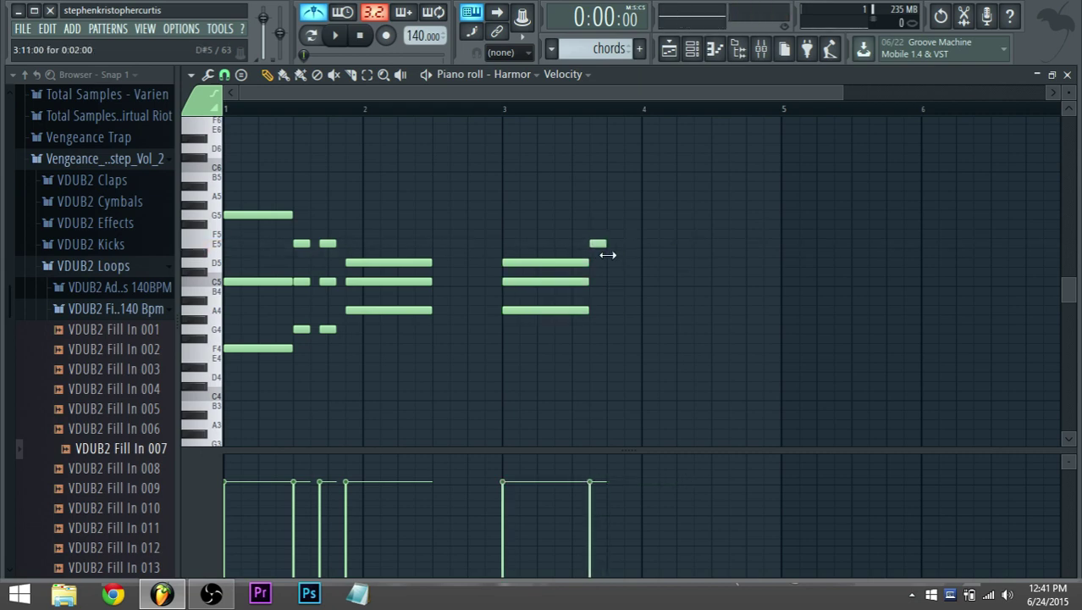
click(648, 281)
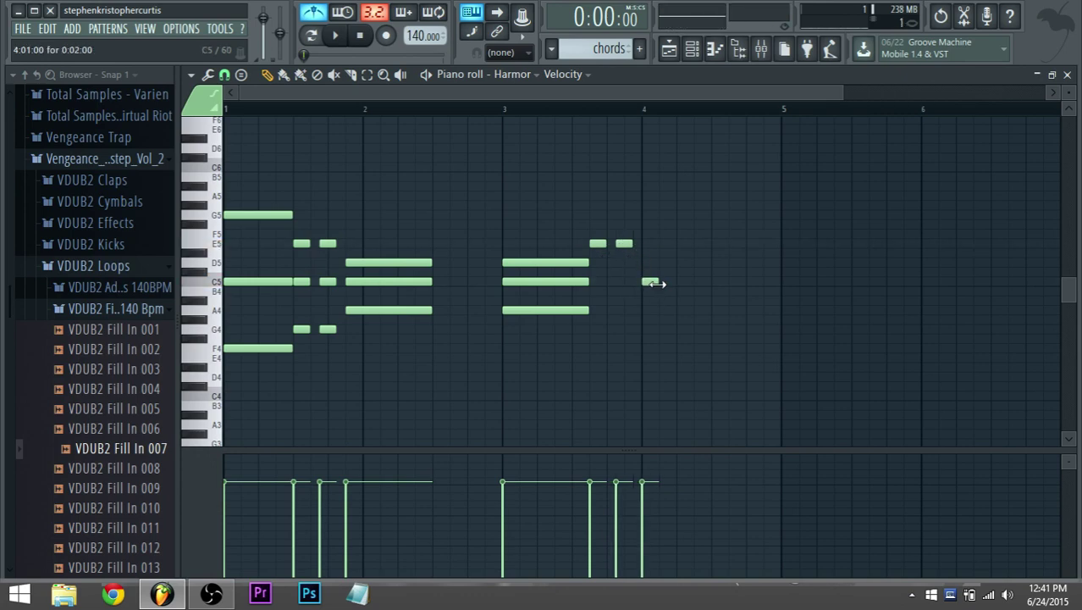
key(space)
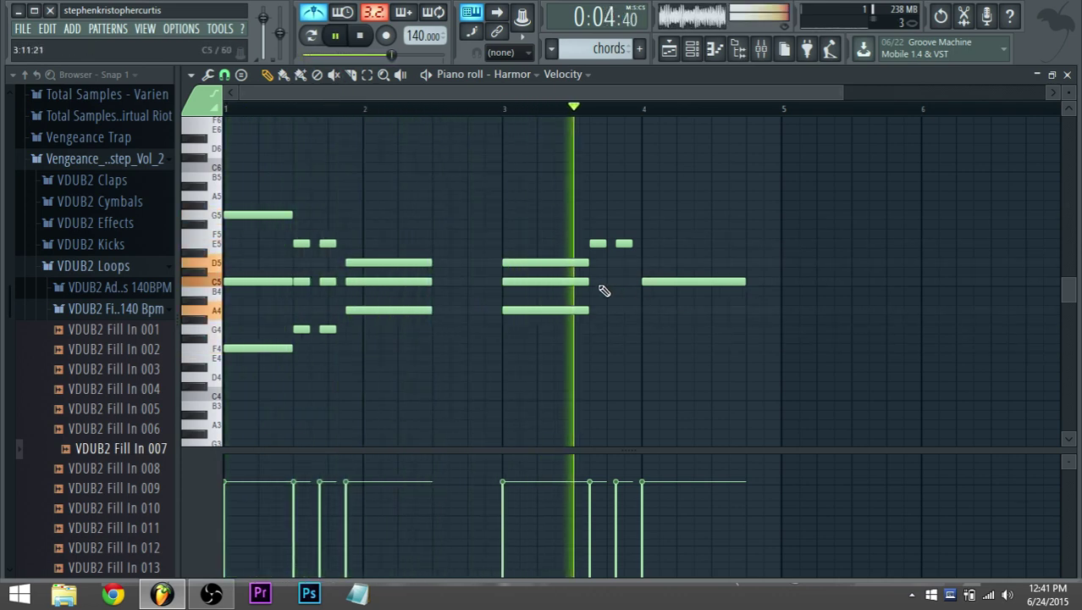
key(space)
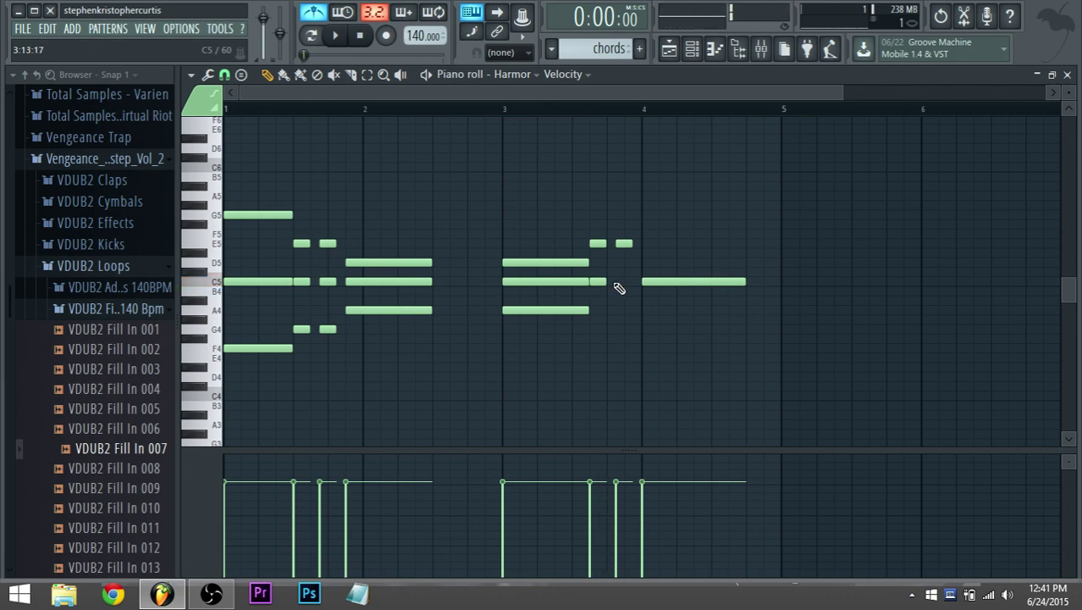
Fill in two-step C5 and G4 notes beneath the two short E5 notes in bar 3.
click(618, 282)
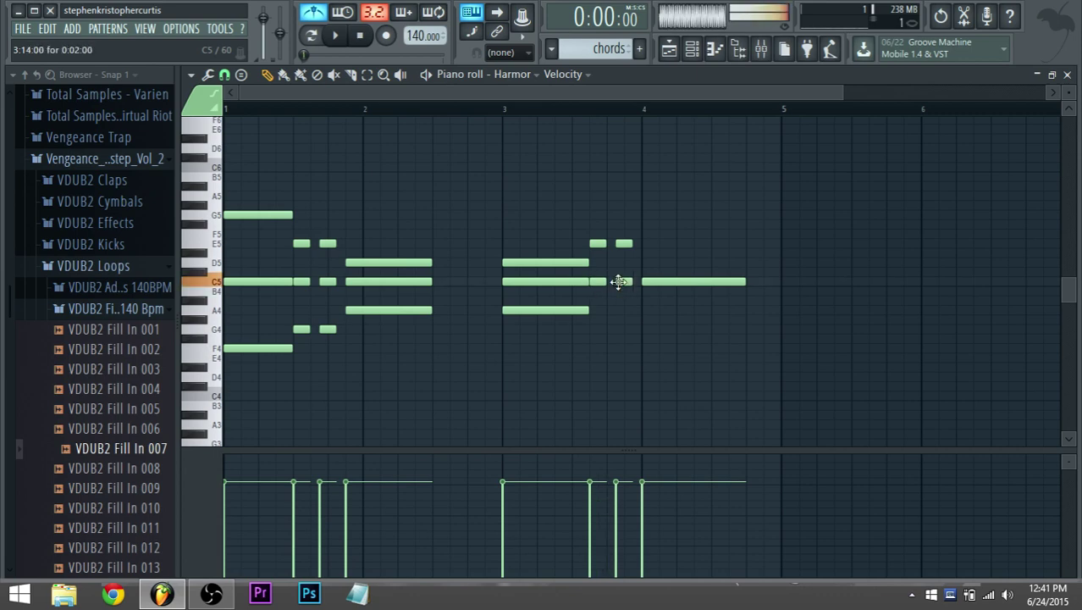
click(594, 321)
click(609, 330)
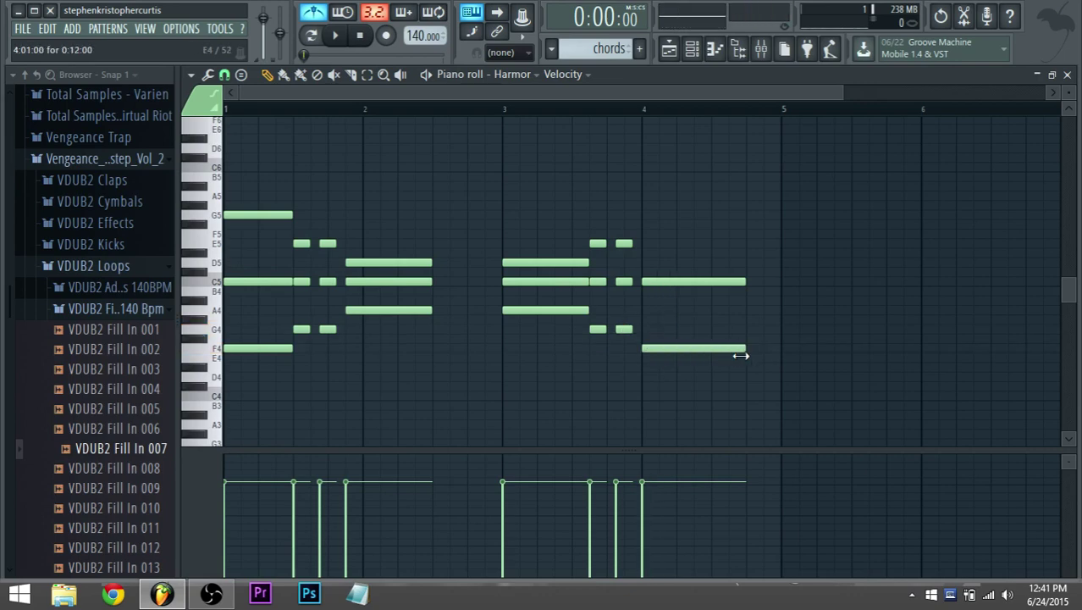
Complete the bar 4 chord with twelve-step F4 and G5 notes aligned to the C5 note, and play the pattern.
click(649, 213)
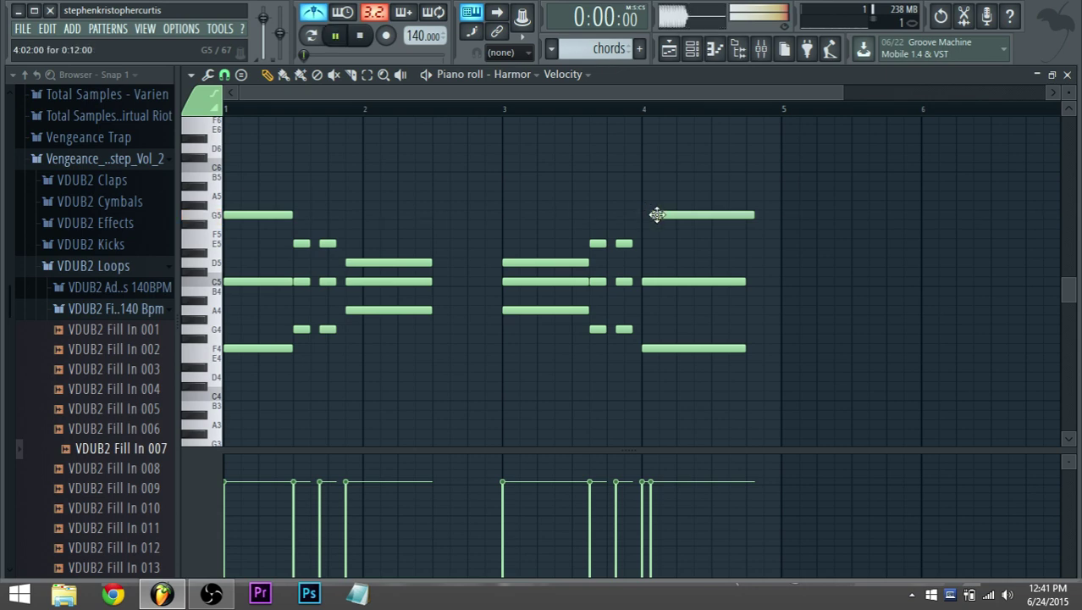
drag(657, 215, 667, 219)
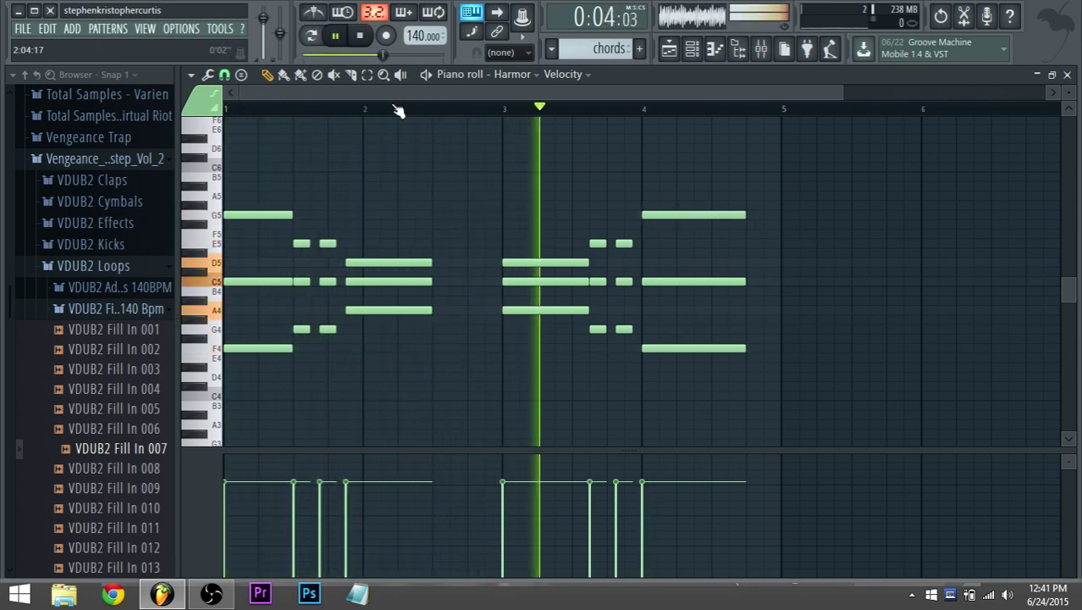
key(space)
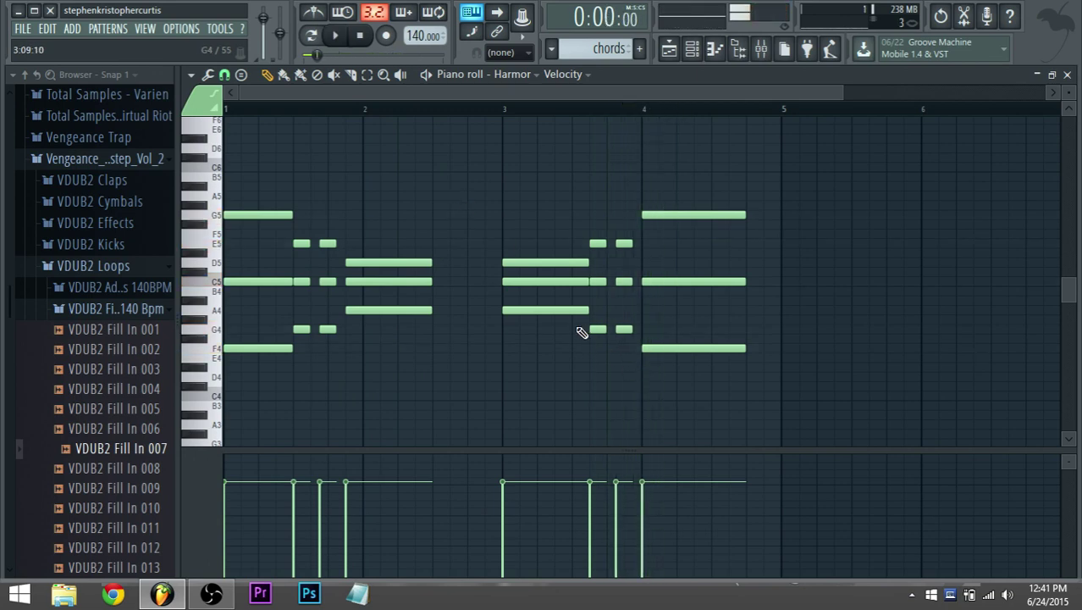
Shorten the chord at bar 3 to eight steps and shift the two short chords after it to steps 9 and 12.
drag(582, 332, 581, 267)
ctrl+click(584, 408)
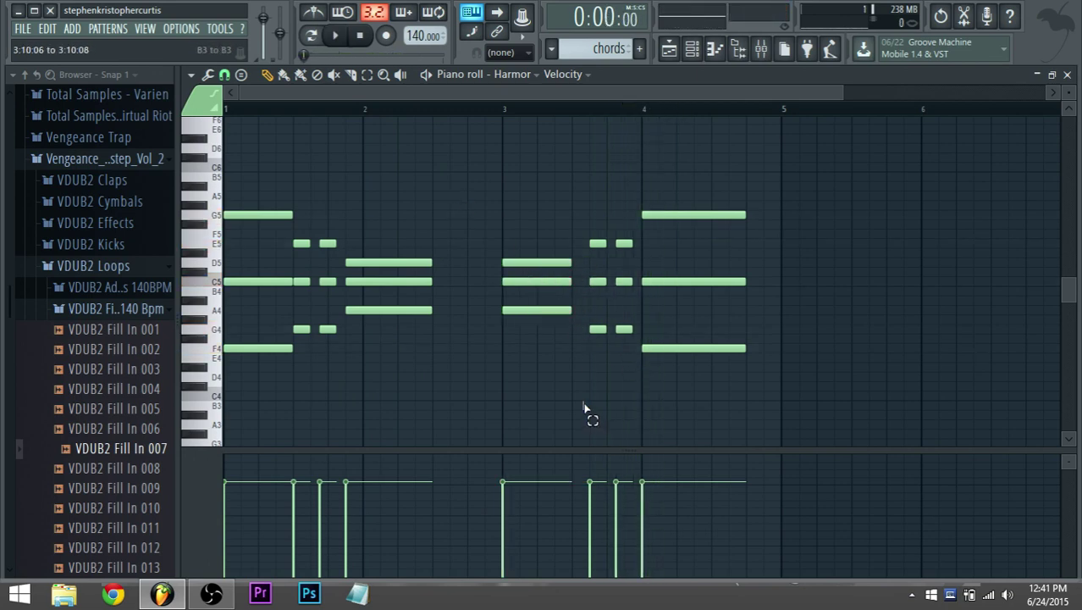
drag(591, 347, 580, 246)
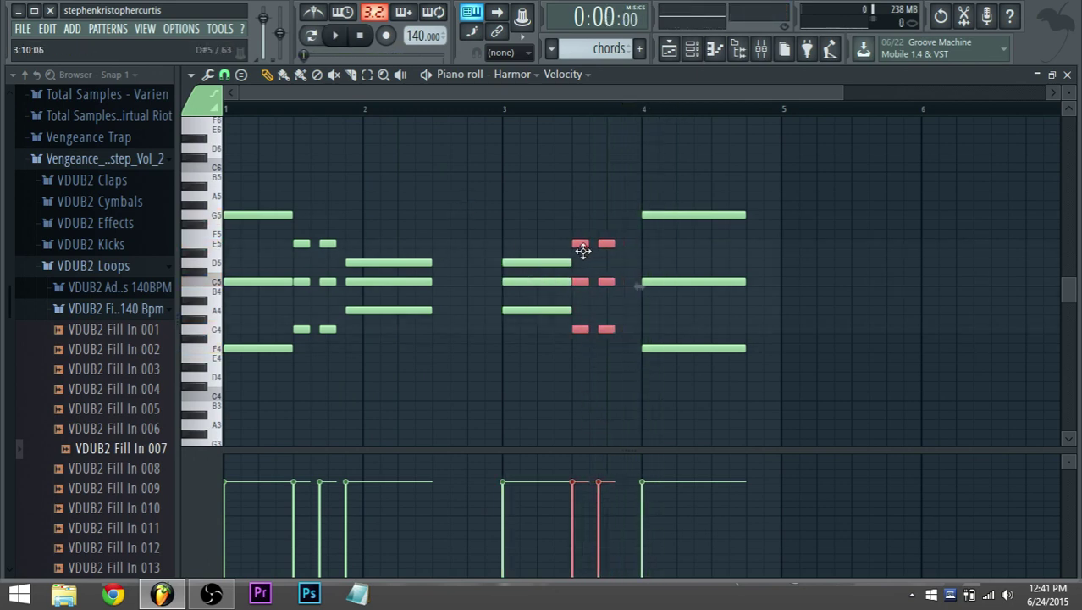
ctrl+click(586, 261)
Try the second short chord of bar 3 at step 13, play it back, and return it to step 12.
drag(607, 354, 608, 242)
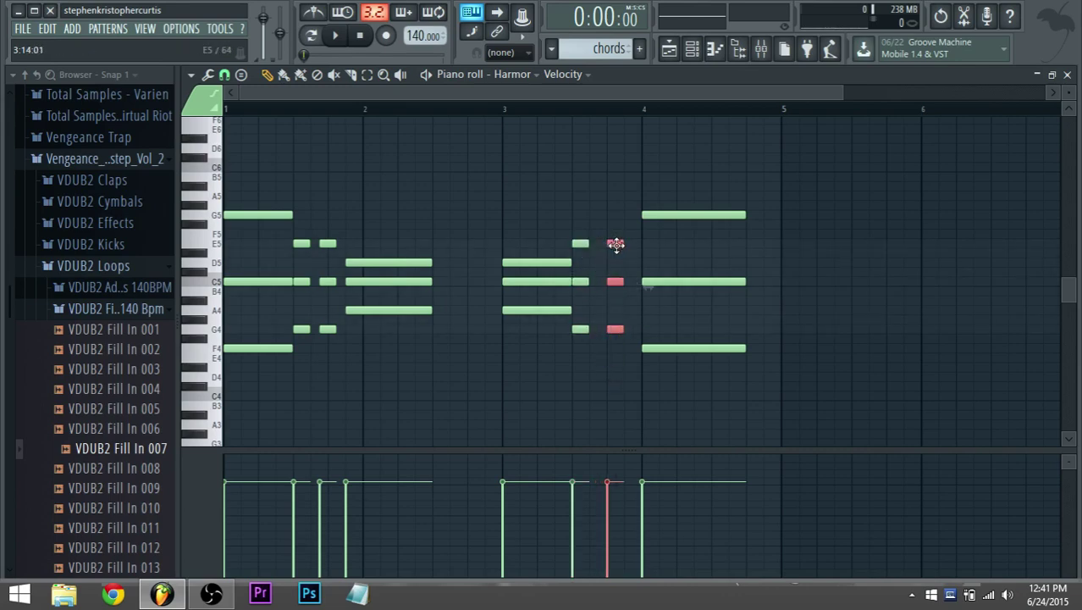
key(space)
ctrl+click(591, 222)
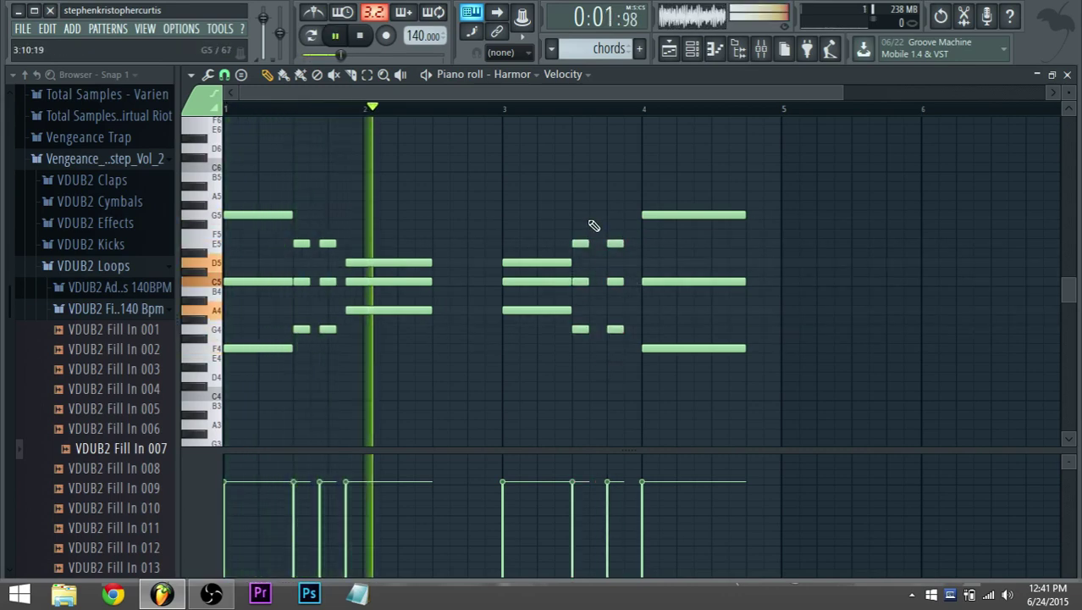
drag(627, 362, 606, 243)
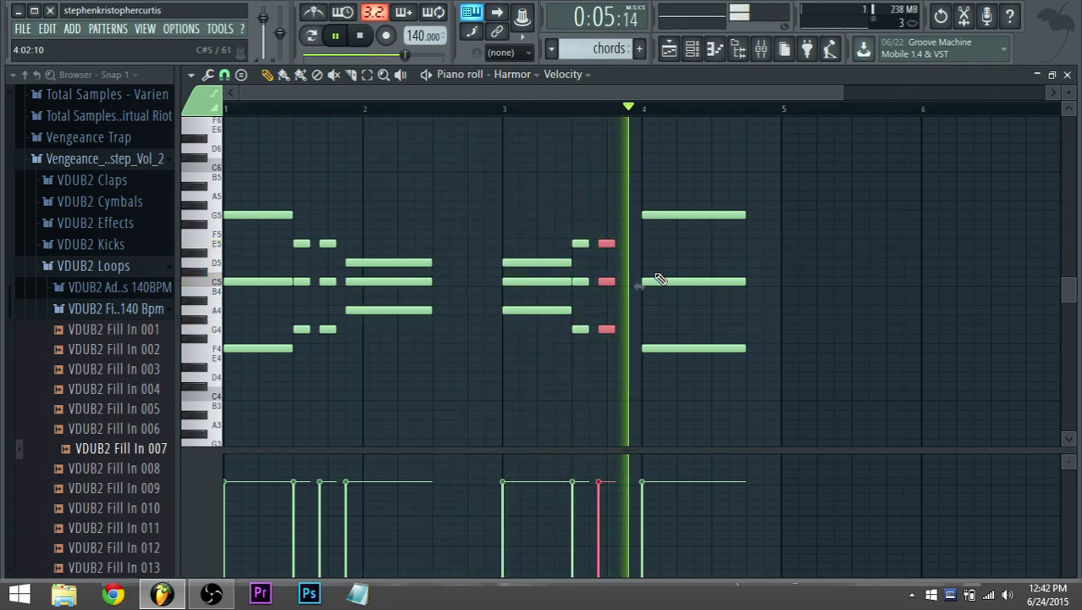
Move the long F4, C5, G5 chord two steps earlier to step 15 of bar 3 and audition the timing.
drag(647, 380, 640, 217)
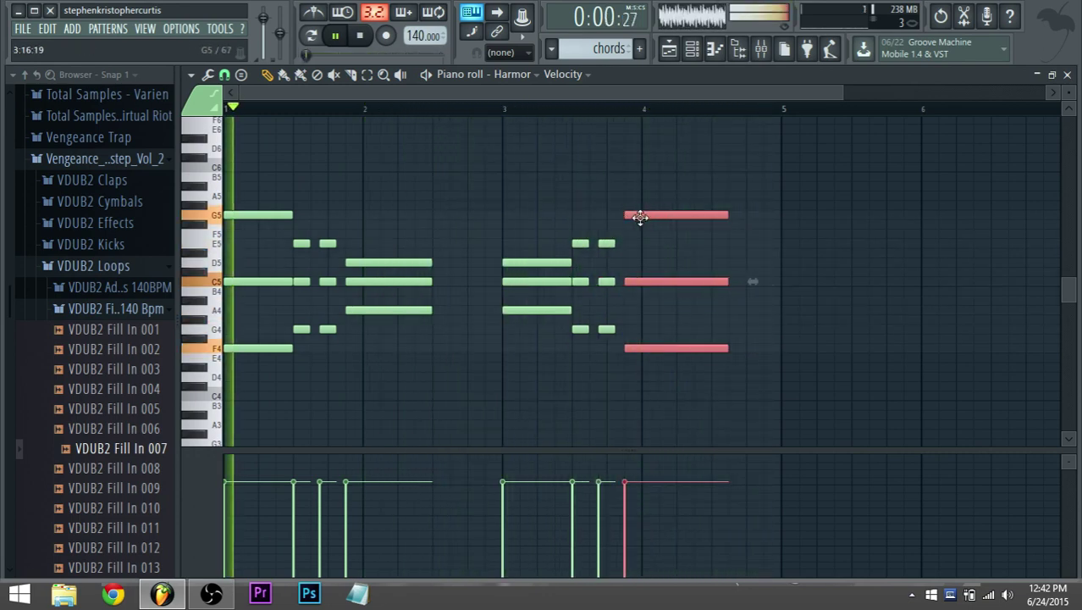
ctrl+click(651, 236)
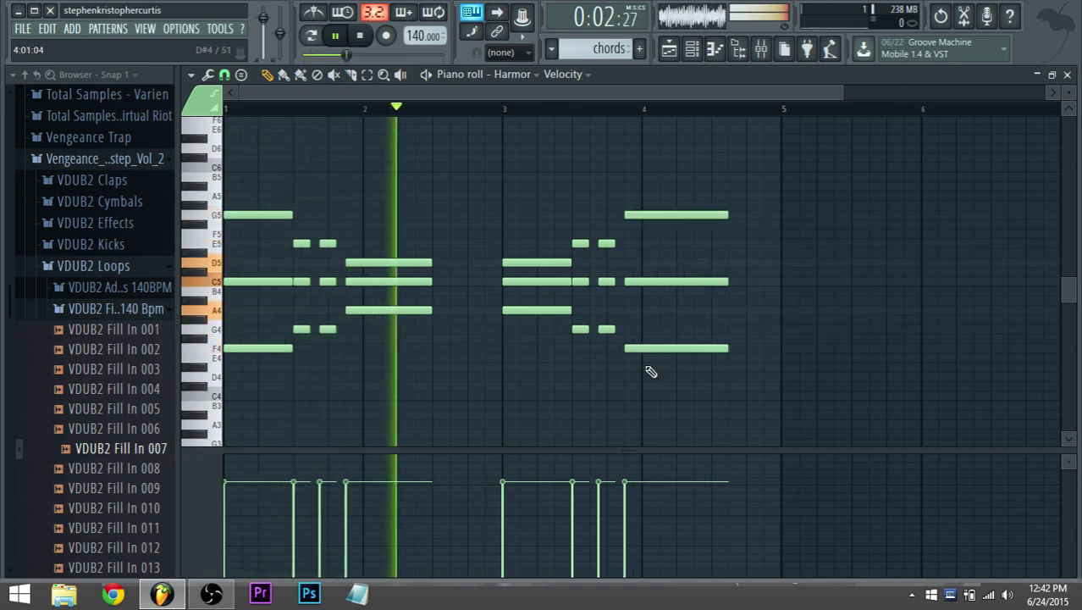
key(space)
Lower the last chord's top note to D5 and play it back from step 15 of bar 3.
drag(648, 216, 654, 270)
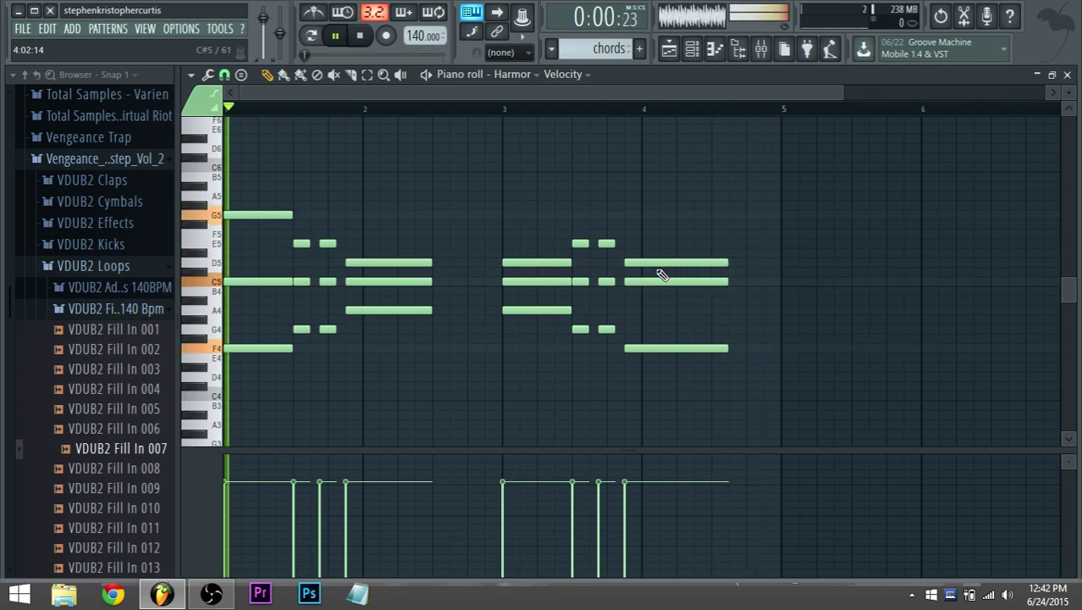
mouse_move(641, 285)
mouse_down()
mouse_move(644, 313)
mouse_move(634, 281)
mouse_up()
key(space)
click(627, 110)
key(space)
key(space)
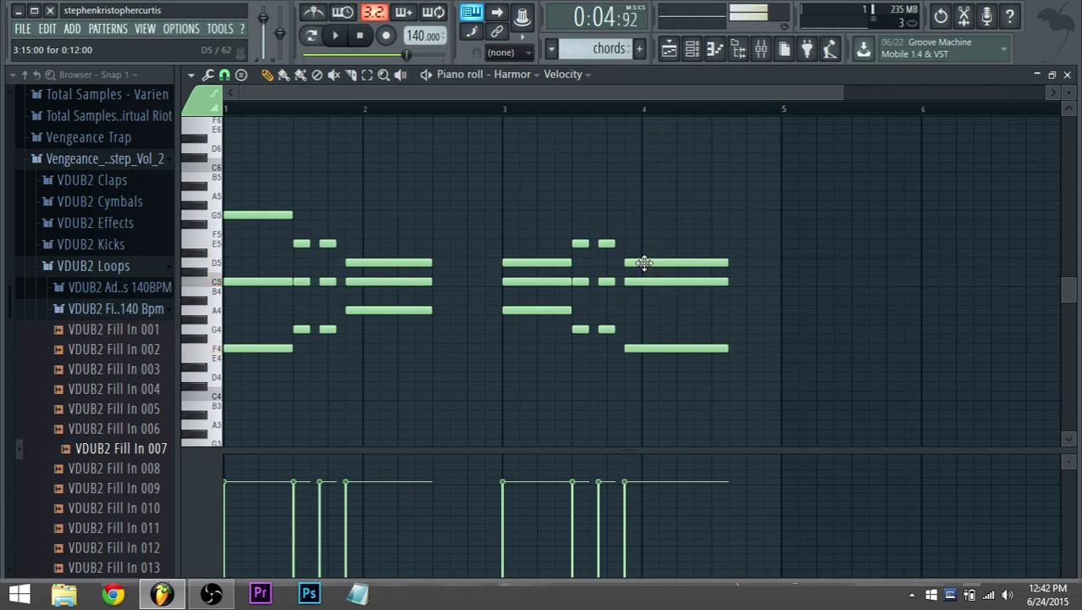
Lower the last chord's top note to G4, between F4 and C5, and play the pattern back.
key(space)
drag(658, 263, 653, 331)
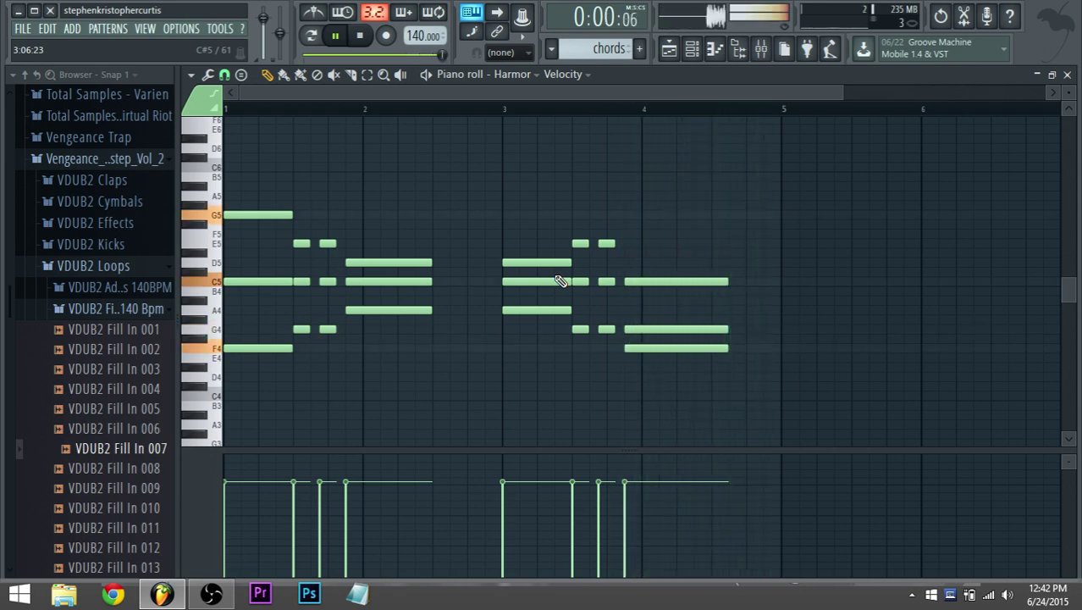
key(space)
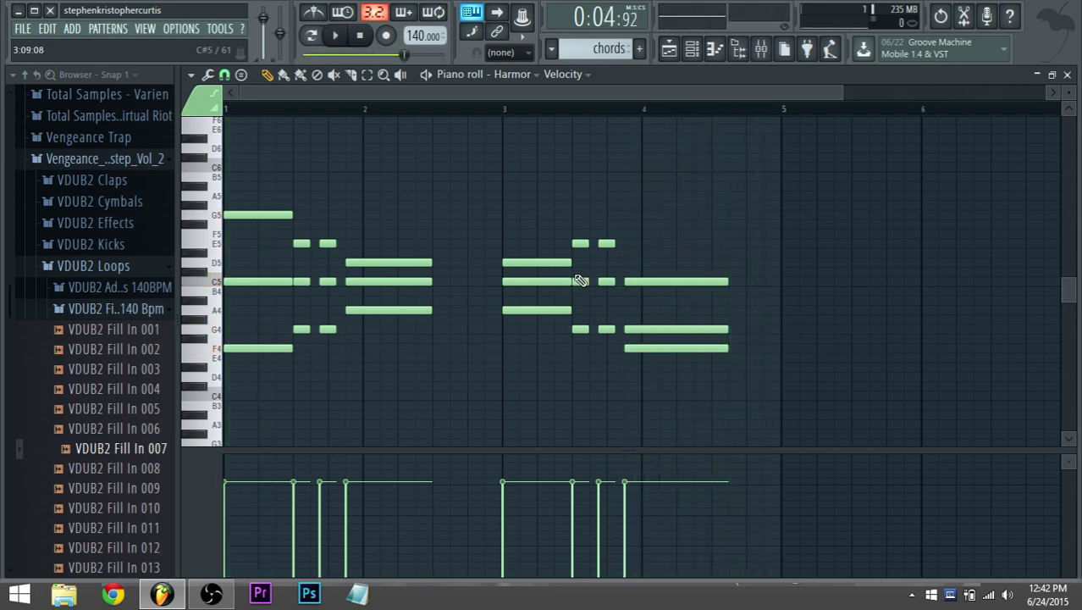
scroll(695, 180, down, 3)
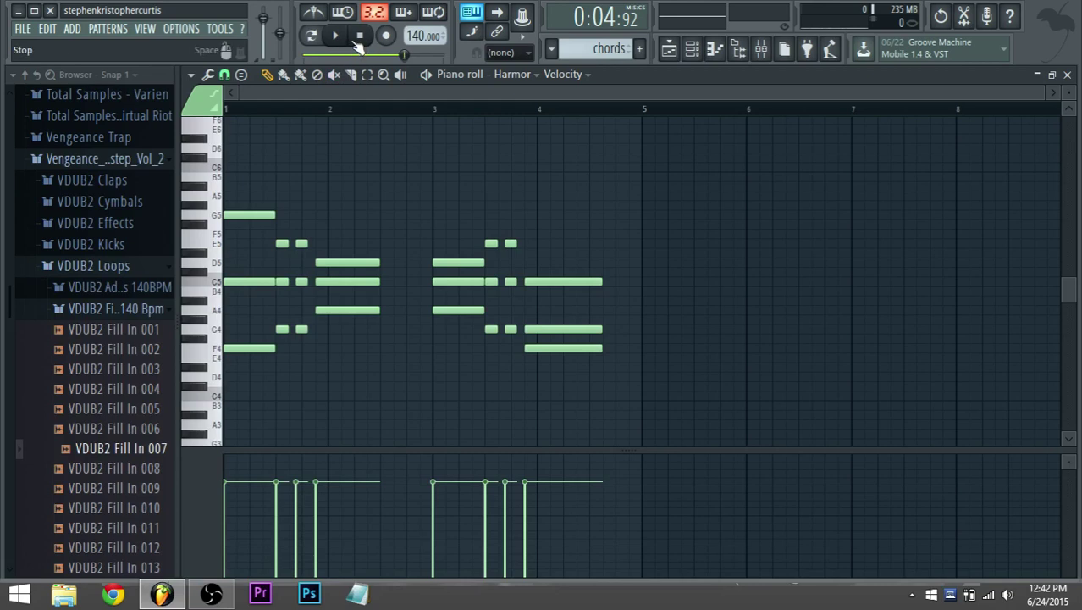
Play the chords pattern from the start and open the Harmor channel's synth editor.
click(359, 37)
click(335, 36)
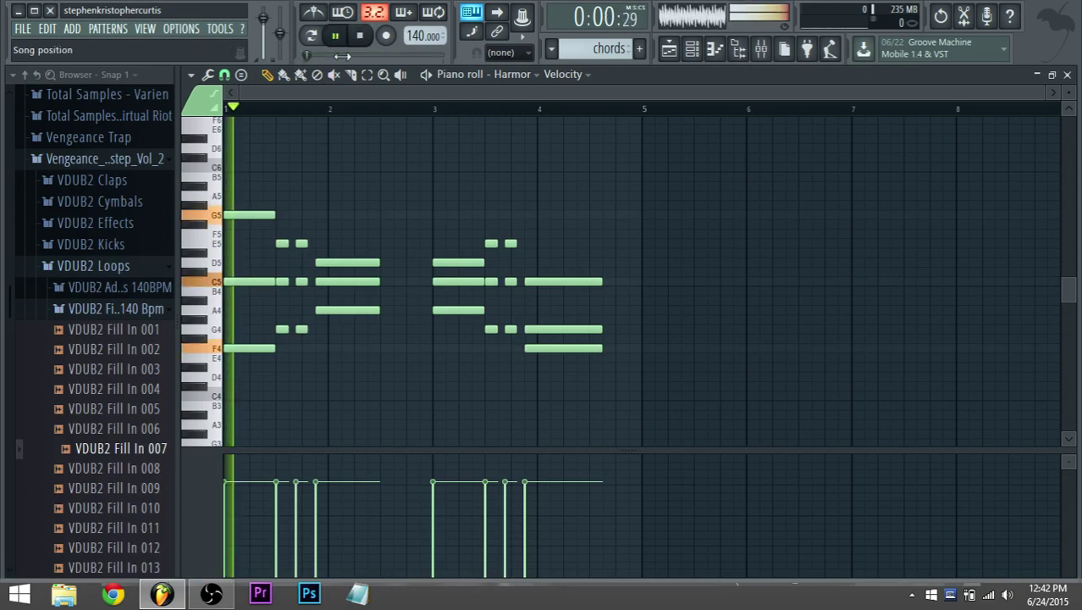
click(714, 50)
click(302, 405)
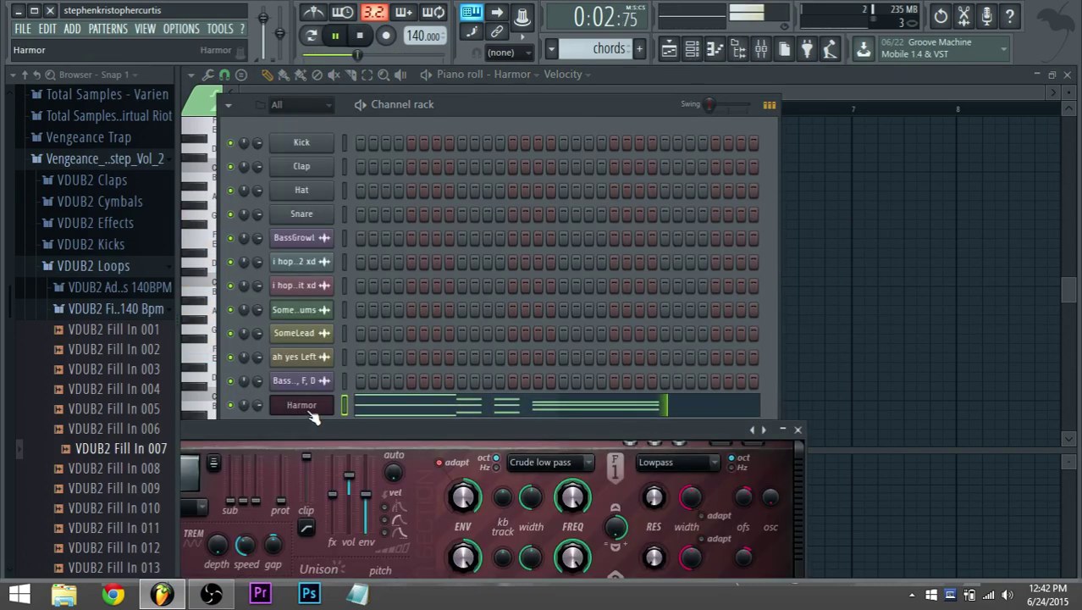
Reposition the Harmor window so its whole interface is in view and set the unison pitch to 23%.
drag(572, 395, 696, 141)
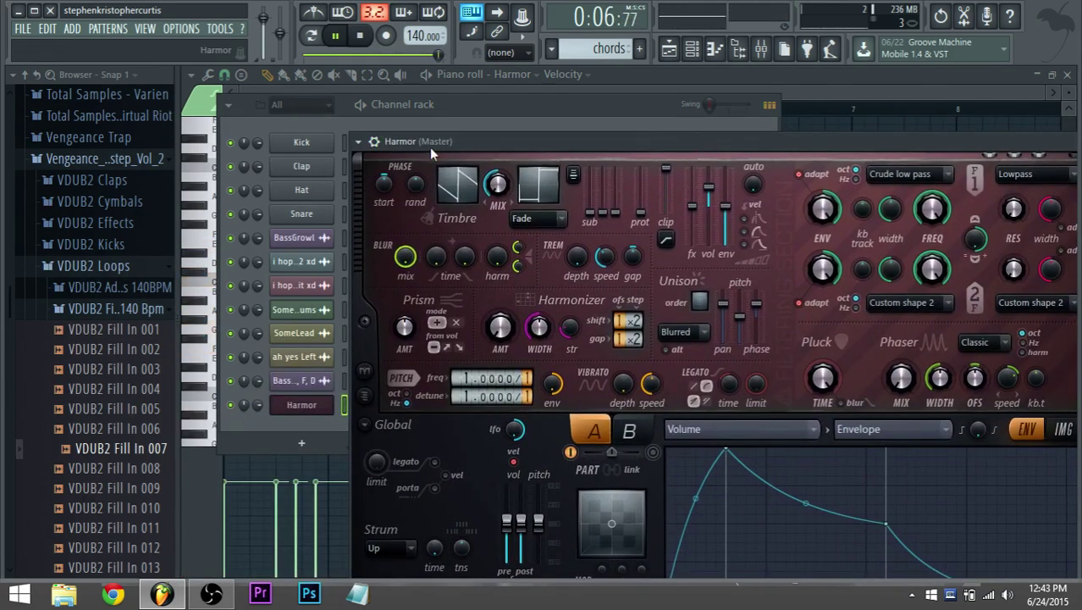
drag(441, 135, 390, 104)
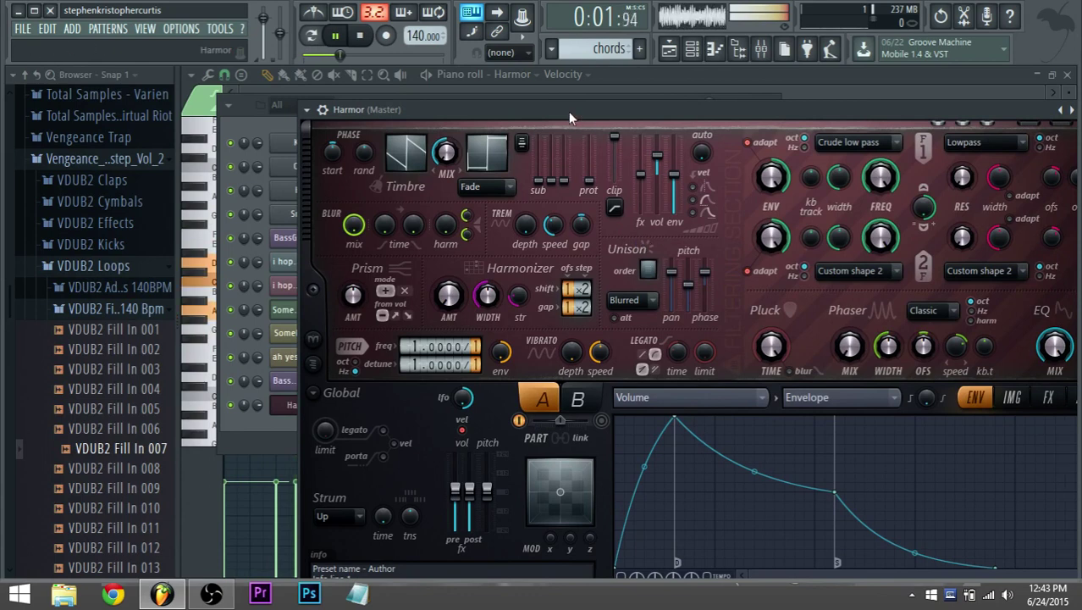
drag(568, 112, 471, 61)
drag(591, 239, 591, 250)
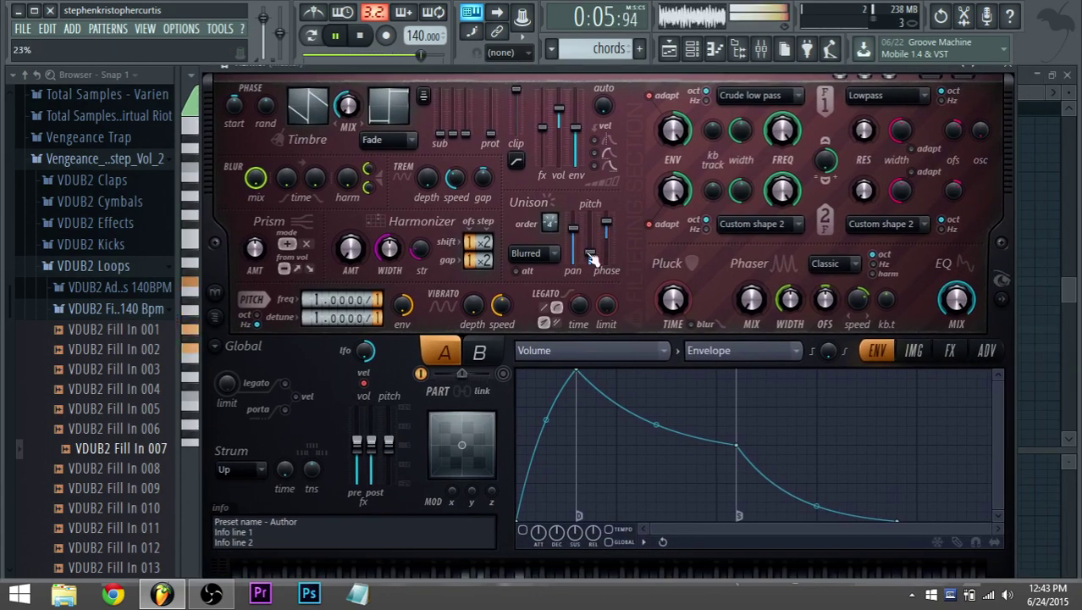
Draw a custom harmonic level curve for timbre 1 freehand, reshaping its peaks while the chords play.
click(366, 187)
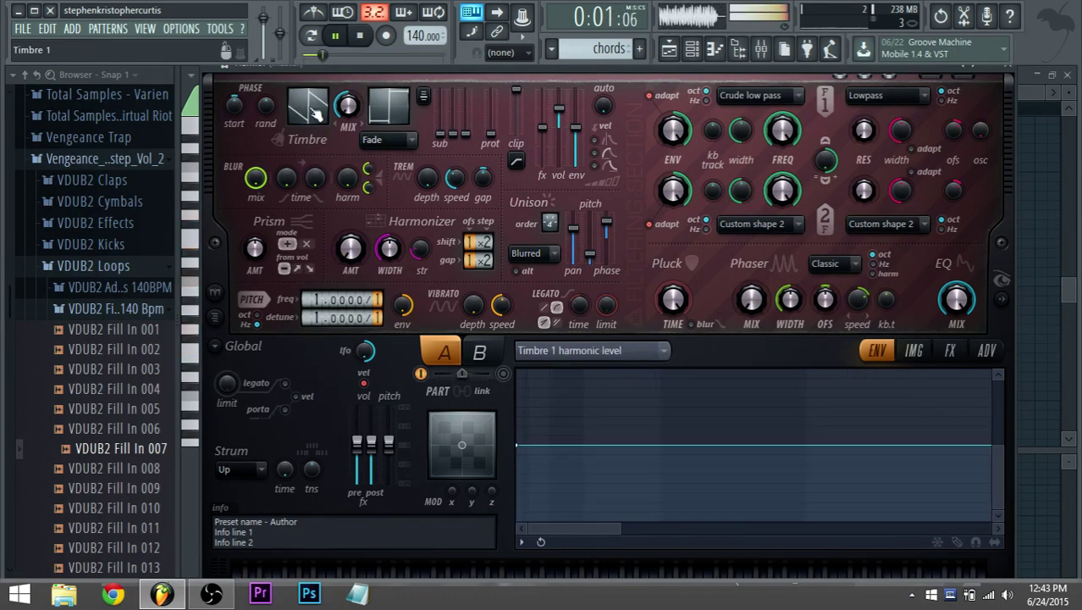
right_click(552, 503)
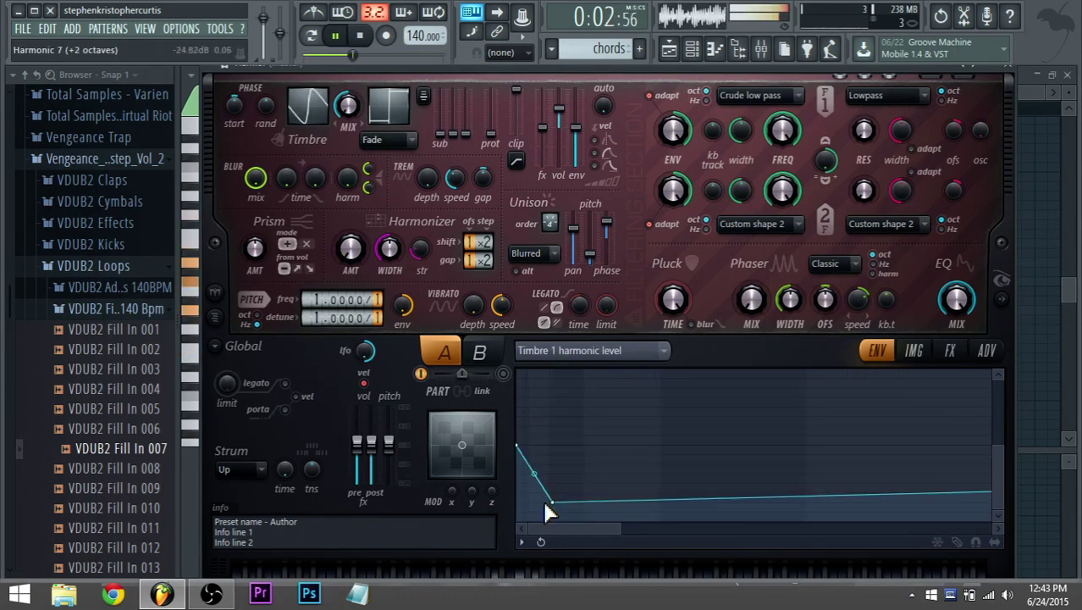
click(957, 542)
mouse_move(626, 459)
mouse_down()
mouse_move(524, 505)
mouse_move(581, 470)
mouse_move(551, 486)
mouse_move(586, 500)
mouse_move(561, 477)
mouse_move(625, 495)
mouse_move(523, 461)
mouse_move(555, 506)
mouse_move(650, 445)
mouse_move(669, 495)
mouse_move(714, 405)
mouse_move(694, 426)
mouse_move(624, 447)
mouse_move(698, 484)
mouse_move(572, 423)
mouse_move(530, 487)
mouse_move(572, 484)
mouse_move(653, 415)
mouse_move(742, 388)
mouse_move(855, 540)
mouse_up()
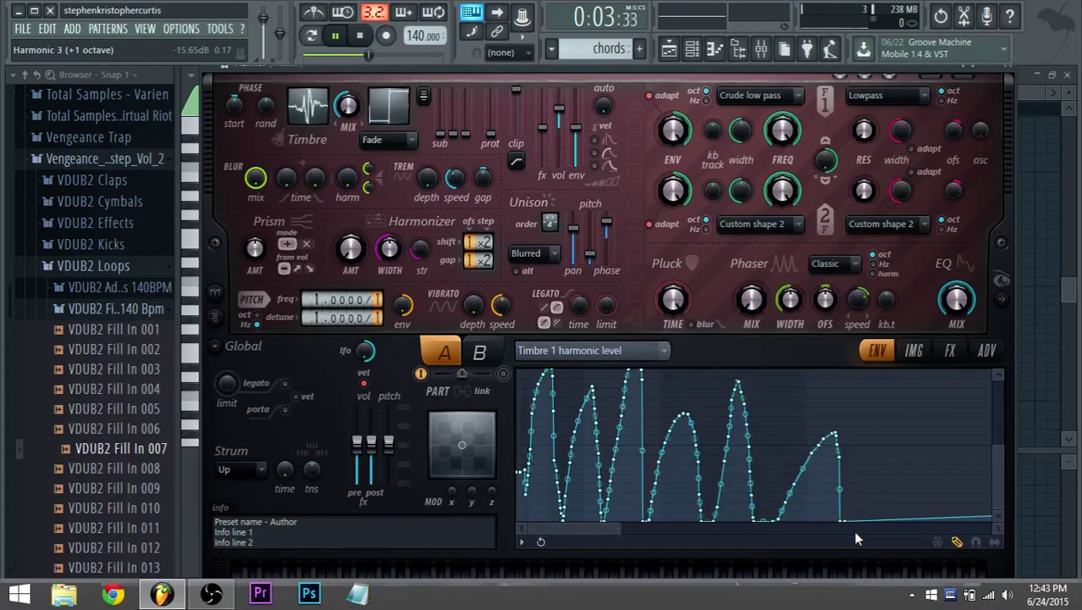
mouse_move(845, 491)
mouse_down()
mouse_move(729, 413)
mouse_move(497, 447)
mouse_move(675, 554)
mouse_move(593, 474)
mouse_move(589, 518)
mouse_move(532, 442)
mouse_move(541, 403)
mouse_move(518, 439)
mouse_move(581, 451)
mouse_move(603, 472)
mouse_move(645, 425)
mouse_move(746, 441)
mouse_up()
Set Harmor's compression to Heating and enable the chorus with a lower speed and more depth.
click(950, 350)
click(893, 492)
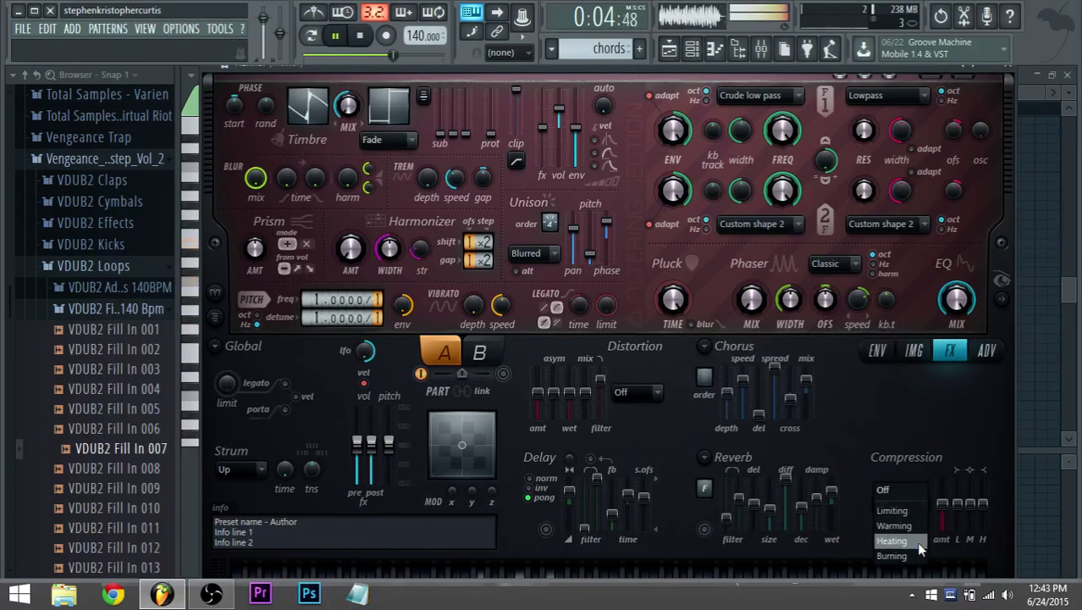
click(916, 541)
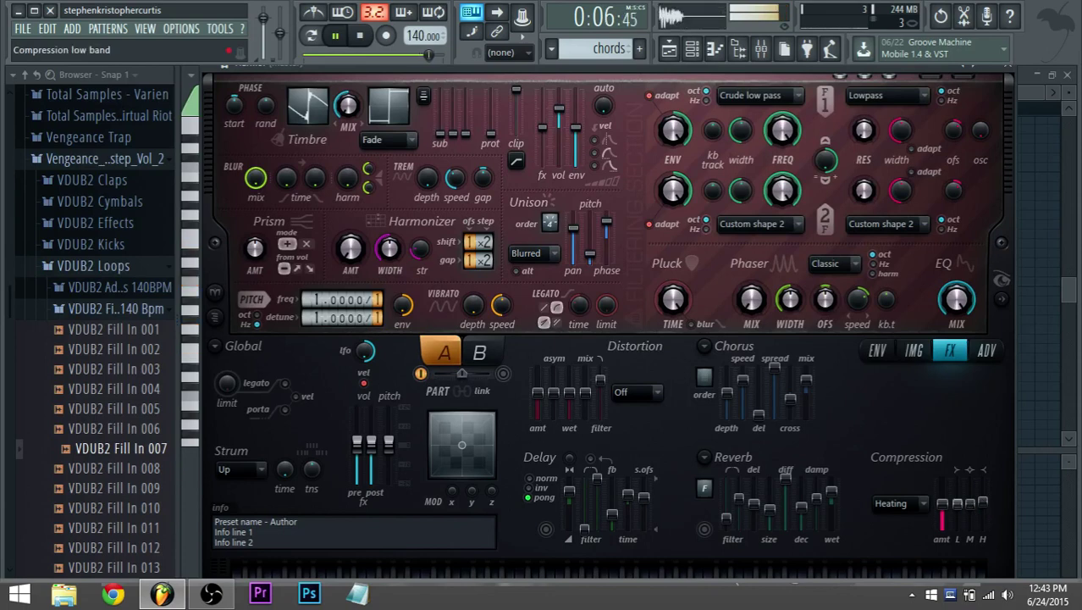
click(704, 377)
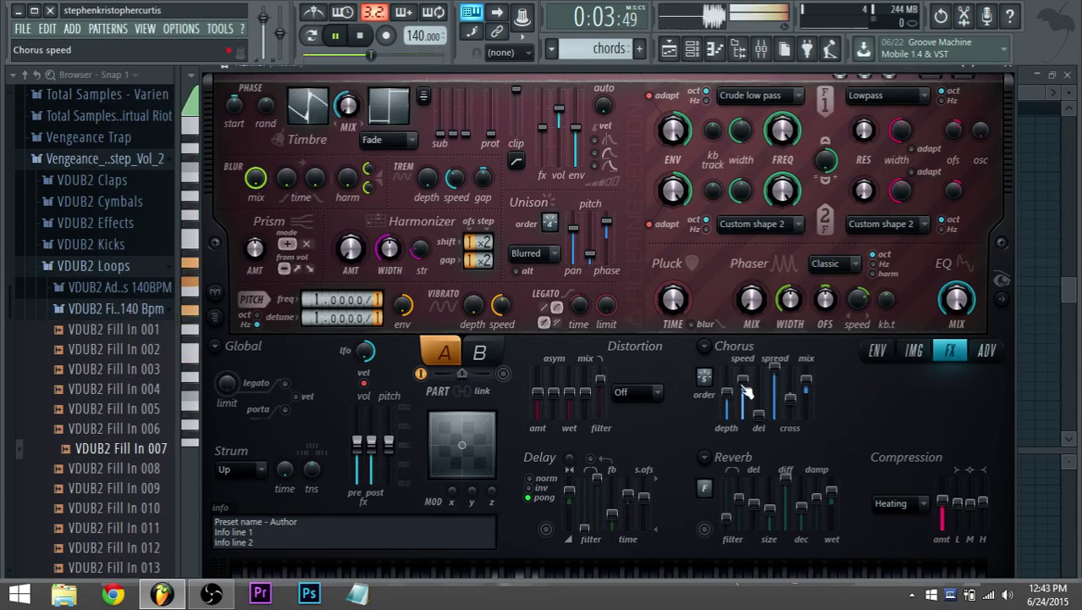
drag(746, 401, 728, 386)
Try the Classic and Log distortion types while raising the distortion high cut.
click(649, 393)
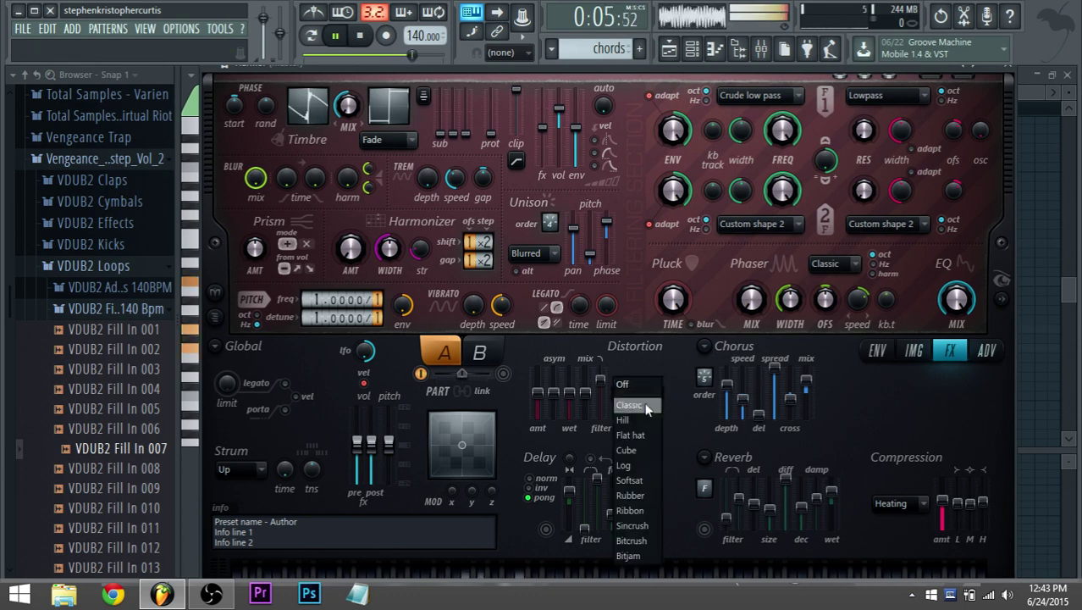
click(645, 406)
drag(600, 380, 600, 378)
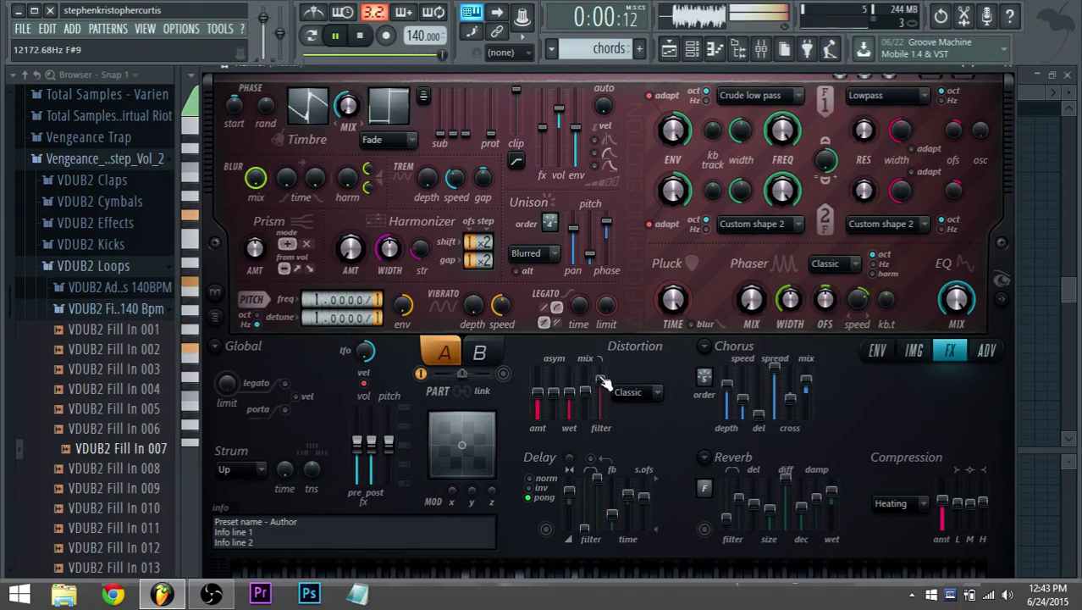
click(660, 396)
click(641, 453)
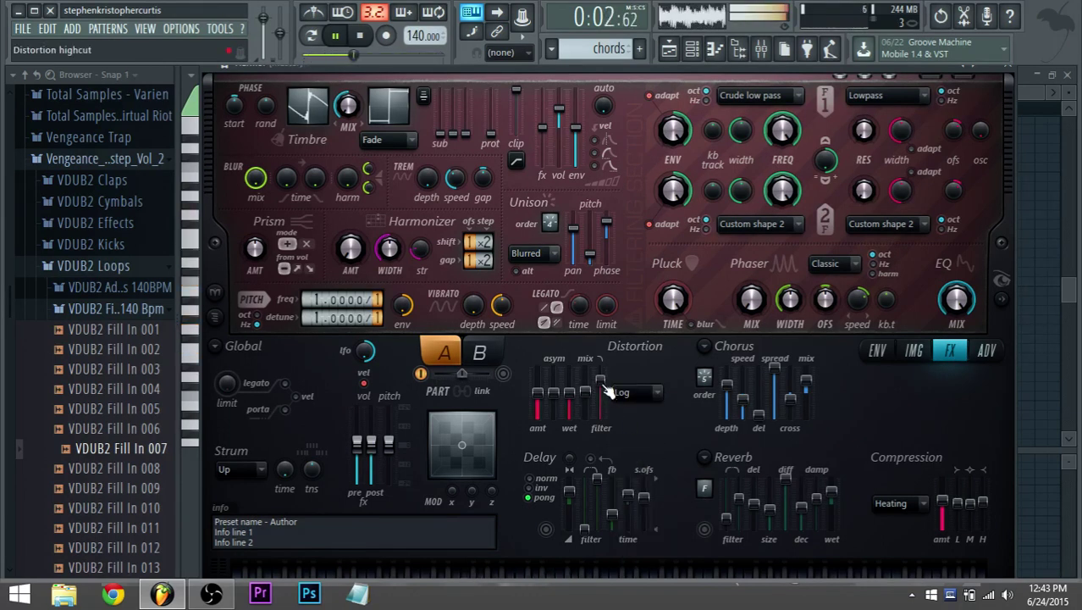
drag(601, 383, 601, 375)
Try Classic distortion with a lower amount and a fully raised high cut, and turn the distortion off.
click(648, 398)
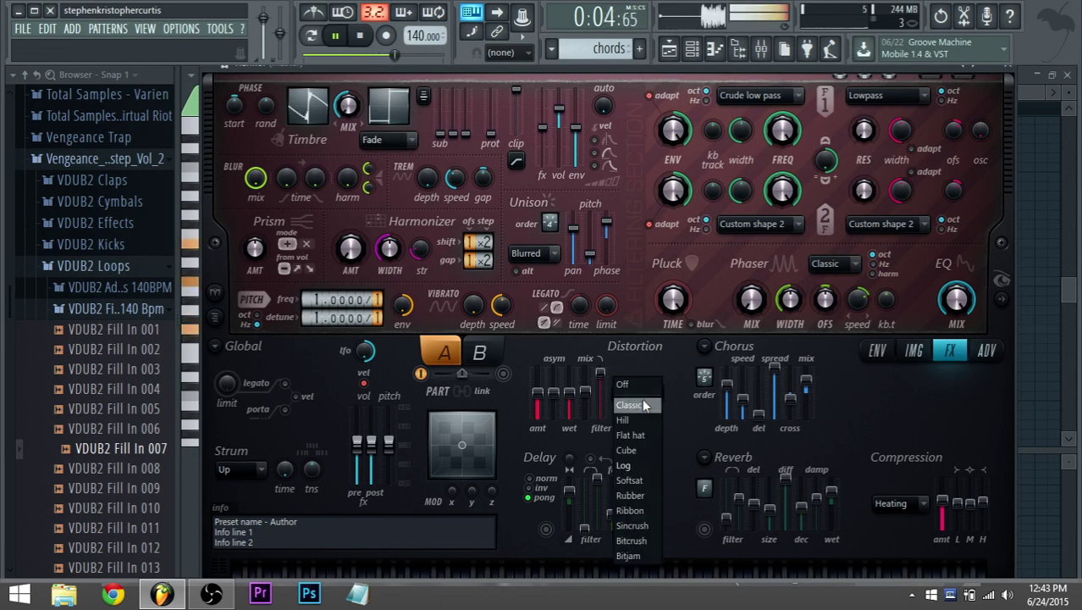
click(637, 392)
click(630, 394)
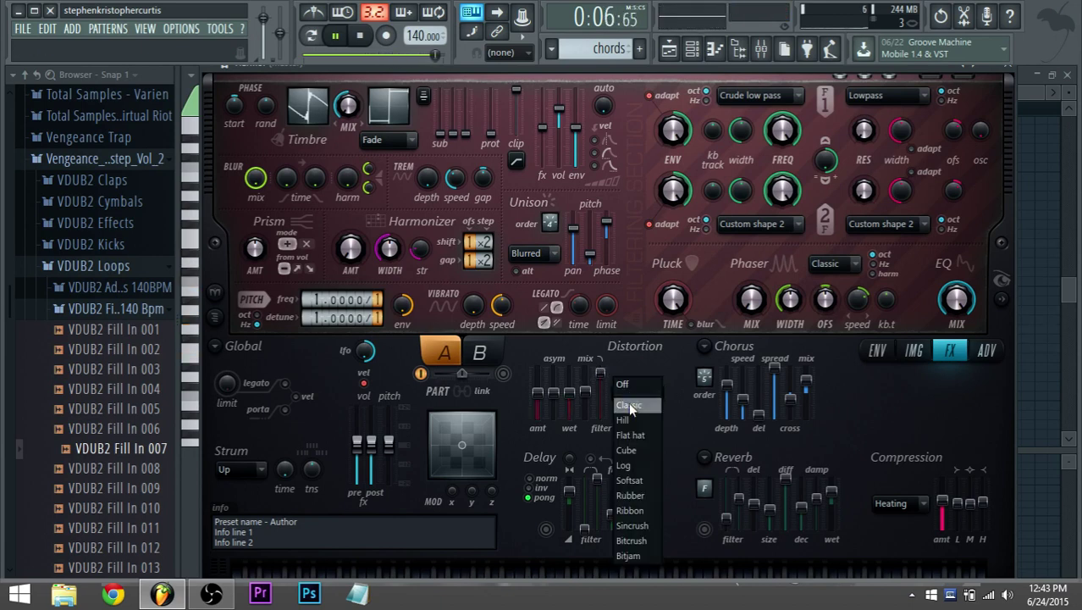
click(629, 404)
drag(542, 409, 544, 406)
drag(600, 370, 601, 366)
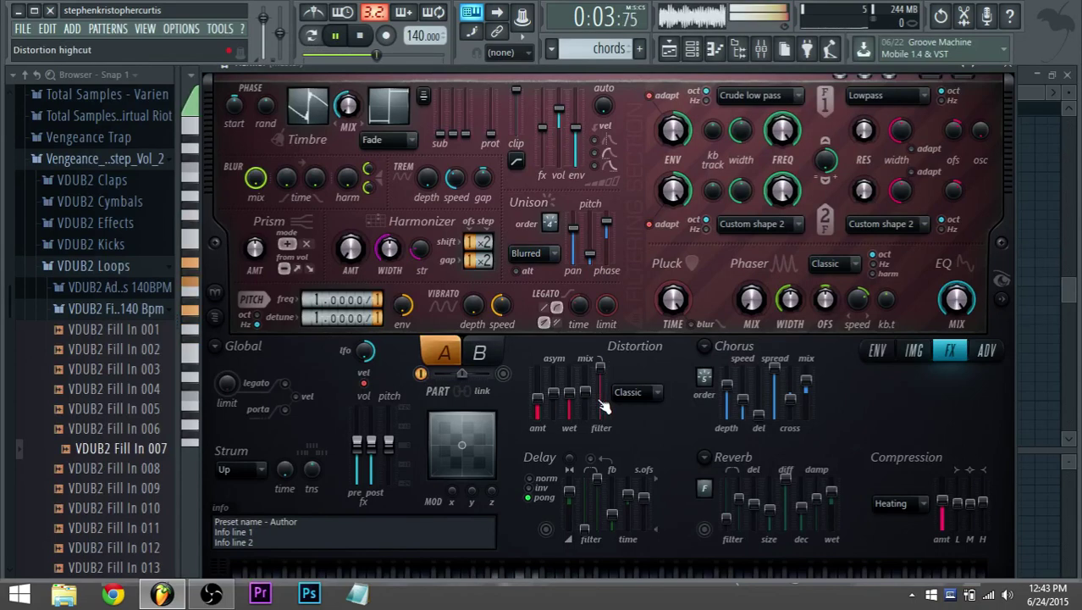
drag(570, 410, 569, 402)
click(643, 401)
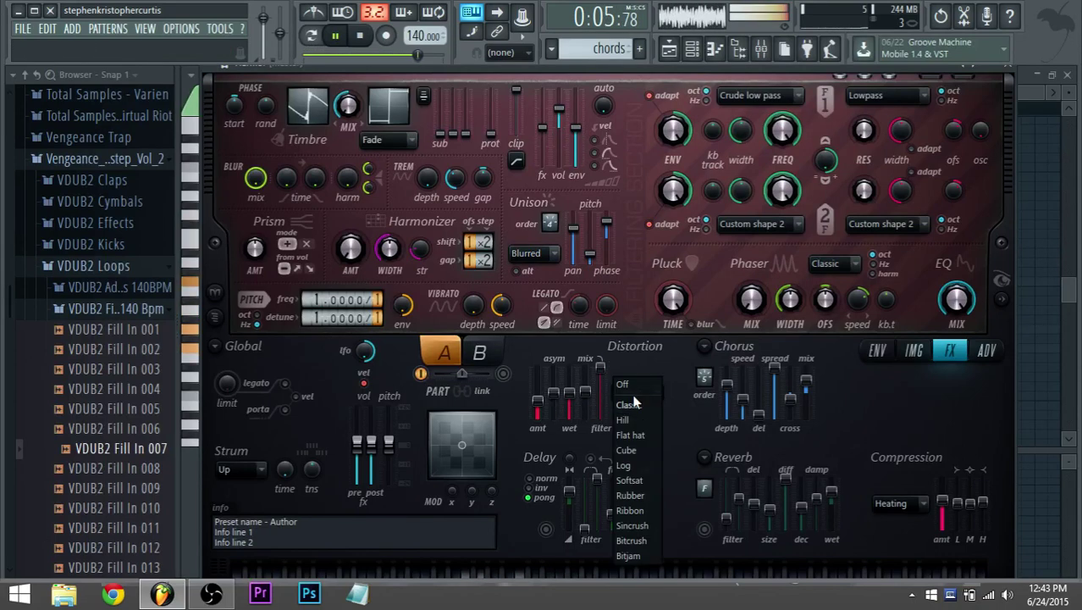
click(644, 394)
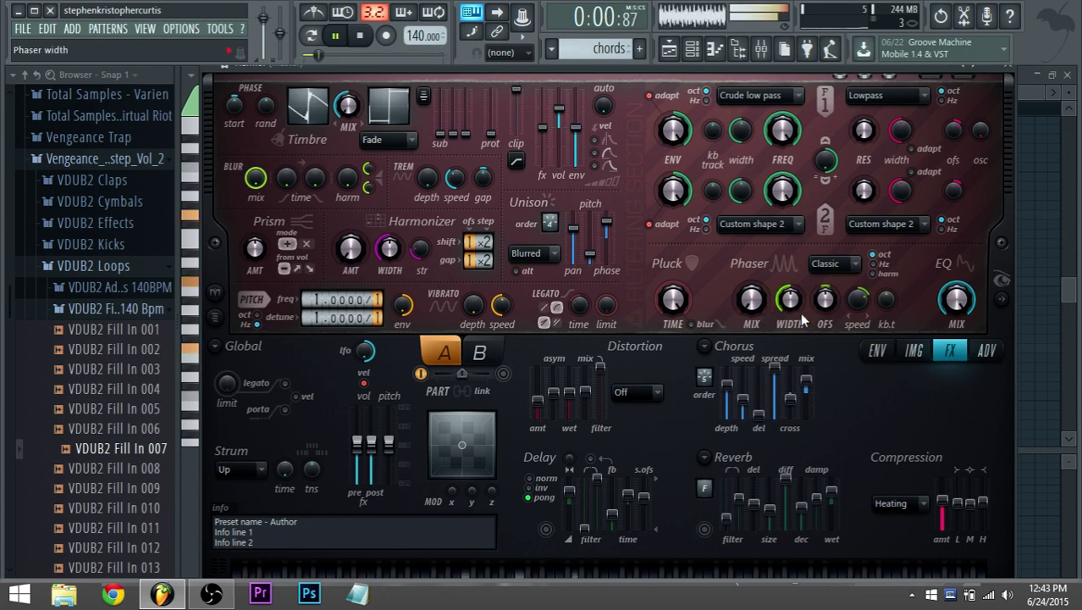
Switch the phaser to the harmonic scale, raise its mix, and adjust its width while playing the chords.
click(873, 273)
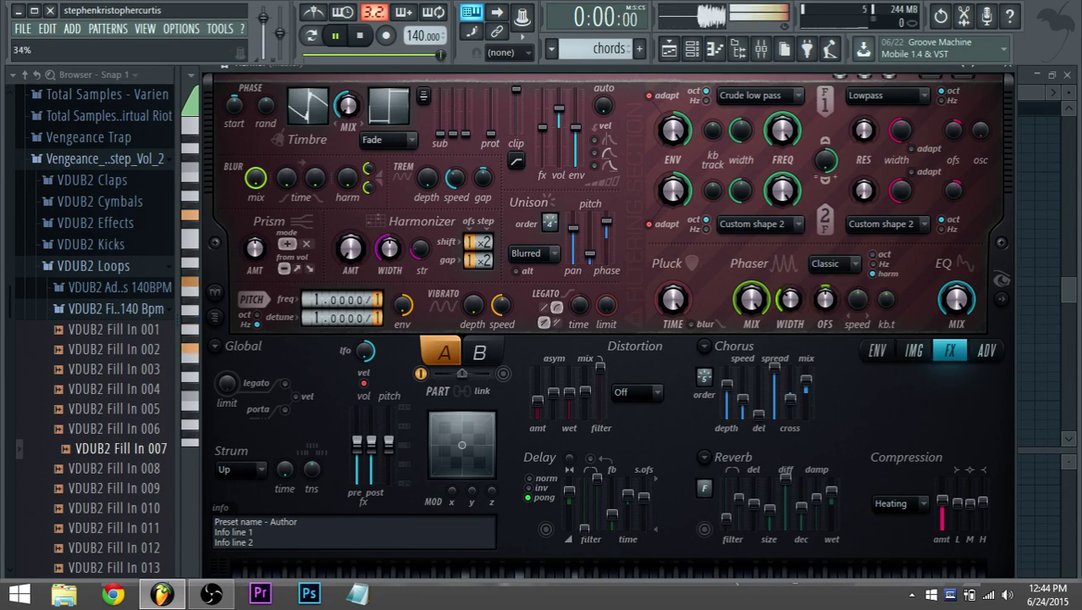
mouse_move(796, 300)
mouse_down()
mouse_move(809, 300)
mouse_move(788, 298)
mouse_up()
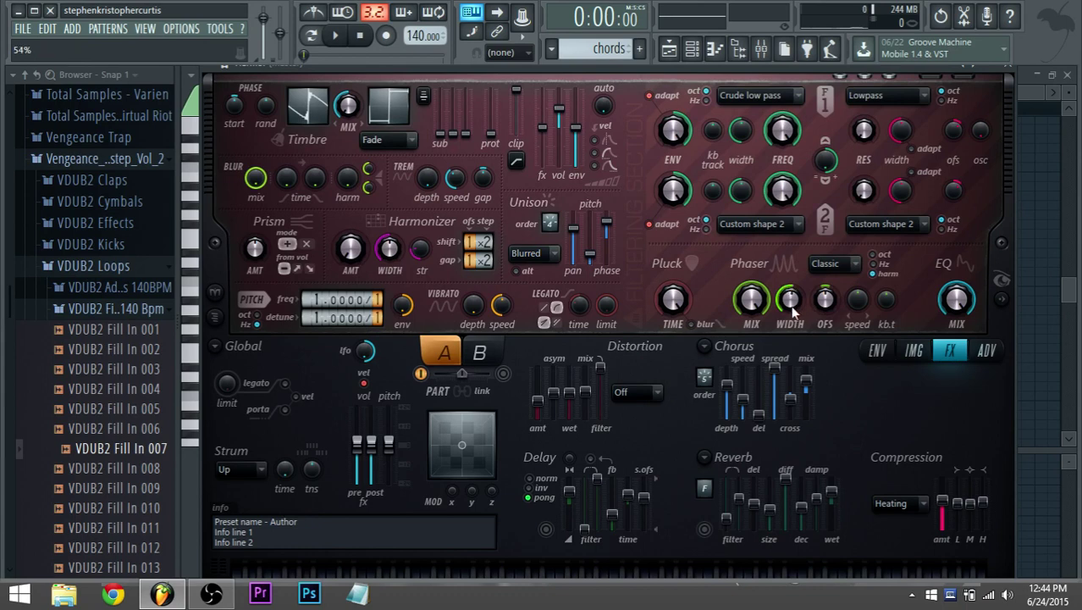
key(space)
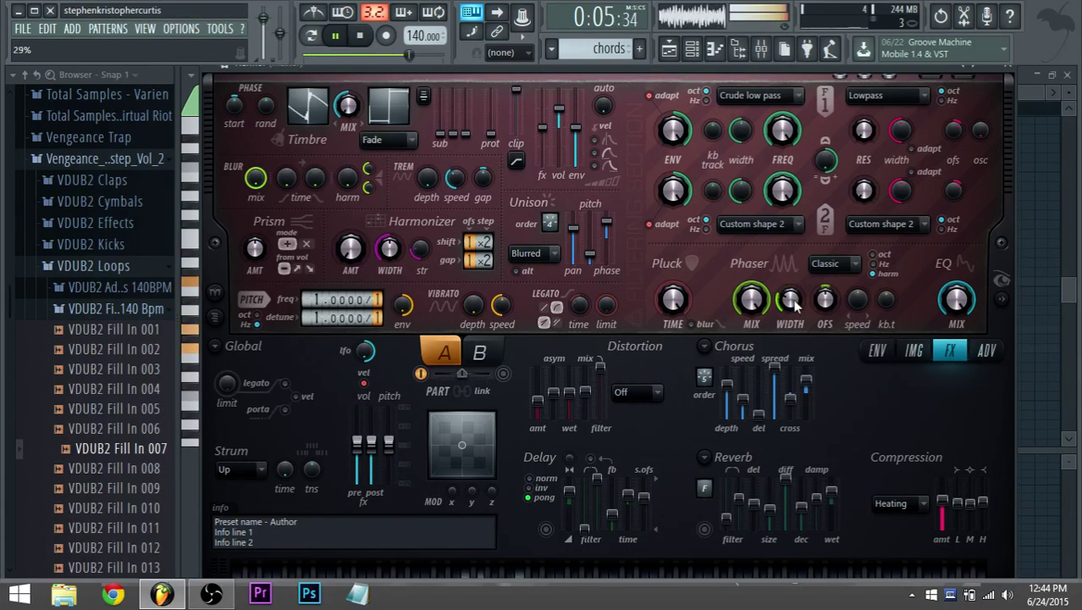
Audition the Deeper and Deep phaser types, choose Eggs, and set the phaser width to about 19%.
click(853, 264)
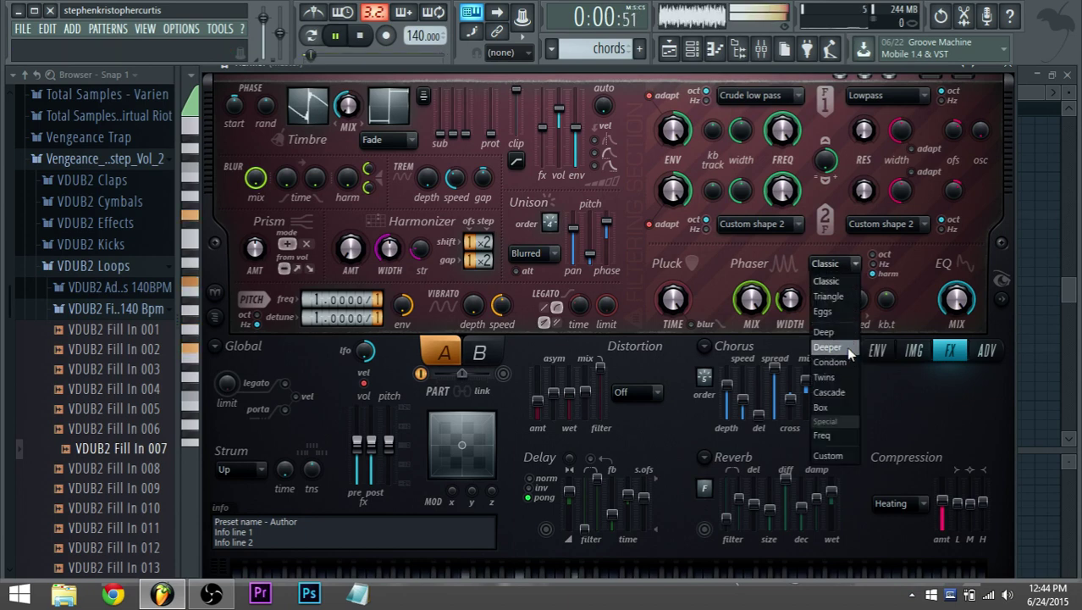
click(849, 355)
click(858, 267)
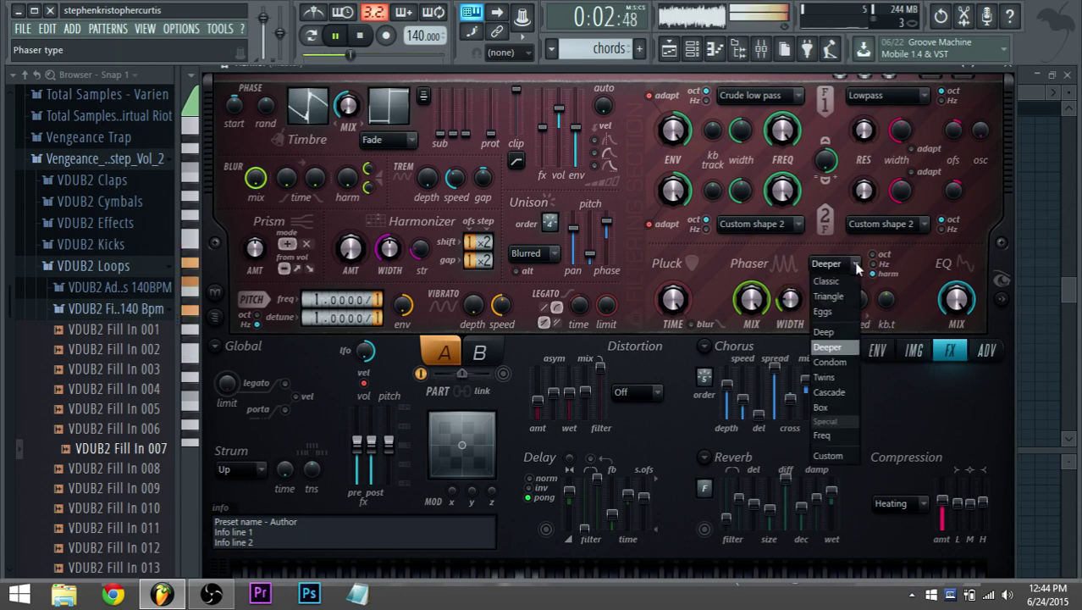
click(846, 332)
click(837, 266)
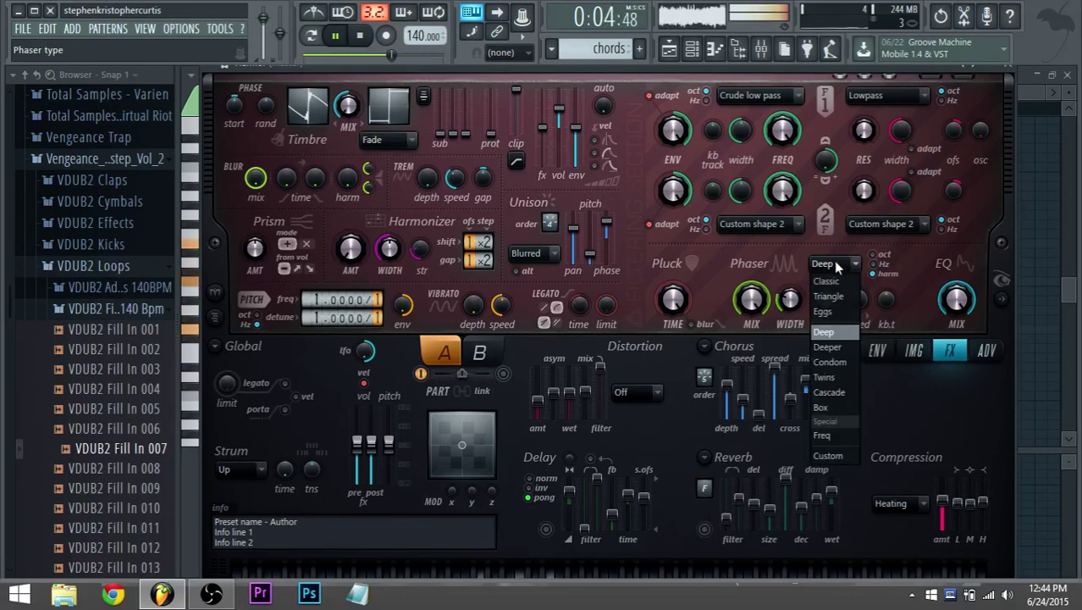
click(823, 311)
mouse_move(790, 301)
mouse_down()
mouse_move(790, 283)
mouse_move(790, 295)
mouse_up()
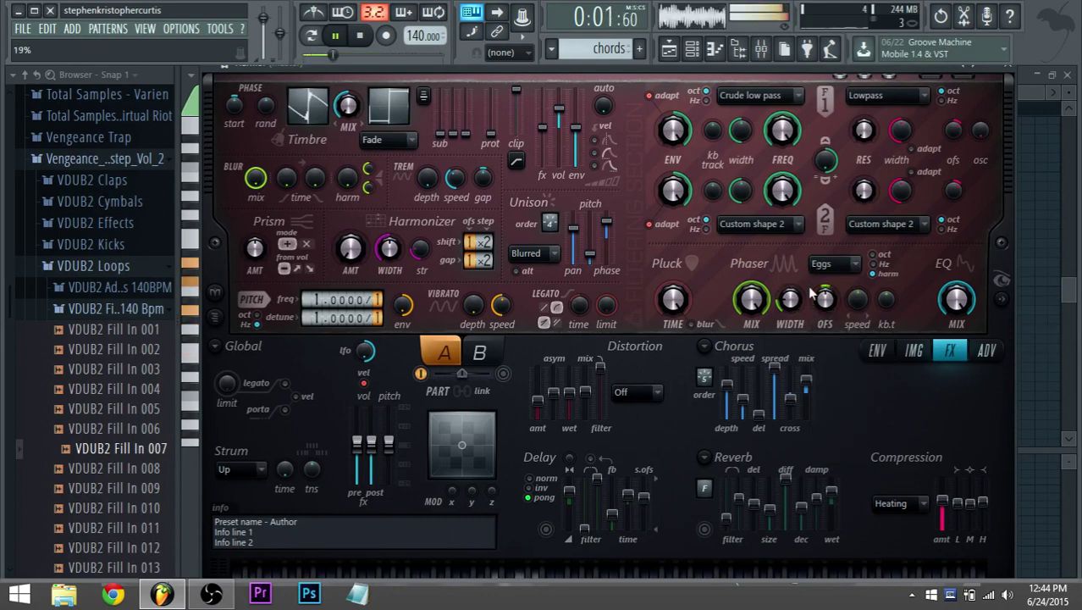
Compare the phaser's octave scale, return it to harmonic, and readjust the width by ear.
click(875, 254)
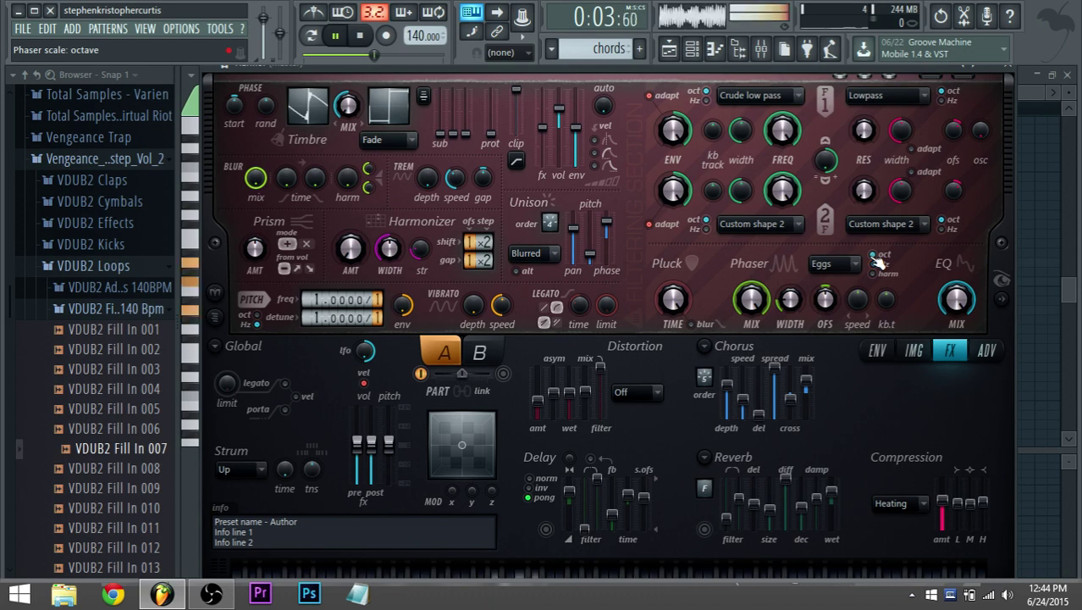
click(874, 274)
drag(790, 300, 790, 286)
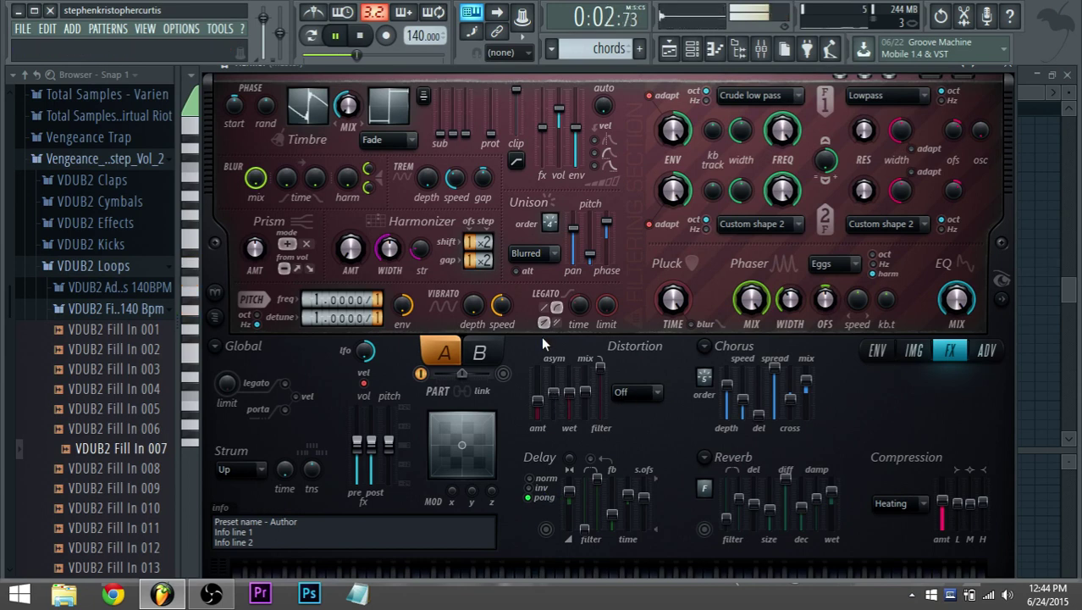
Adjust the unison pitch by ear and set the unison phase to 69% jump ahead.
drag(593, 259, 607, 217)
key(space)
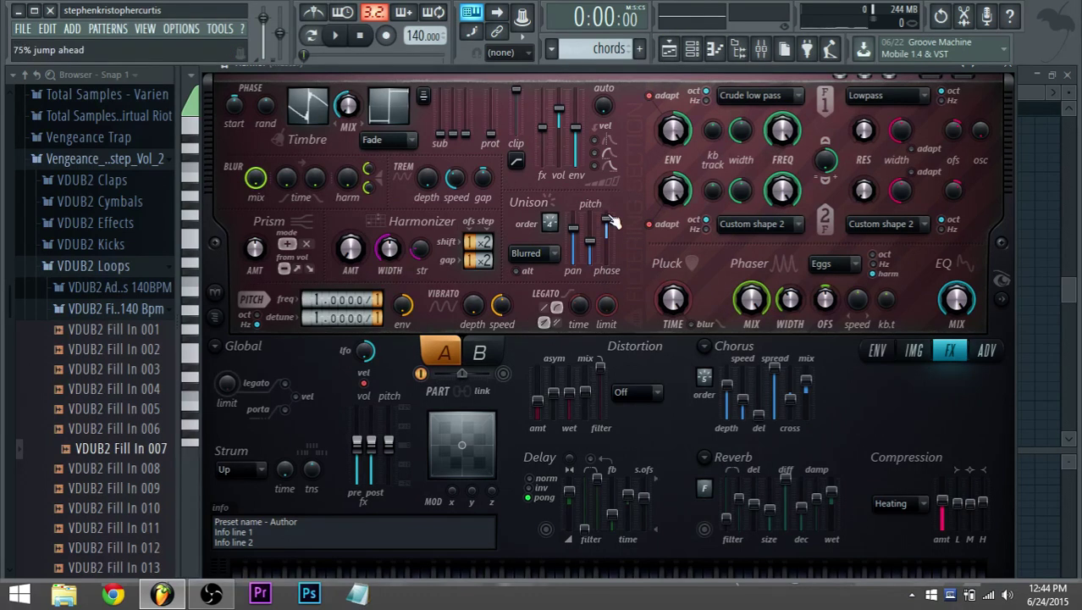
key(space)
drag(612, 222, 612, 225)
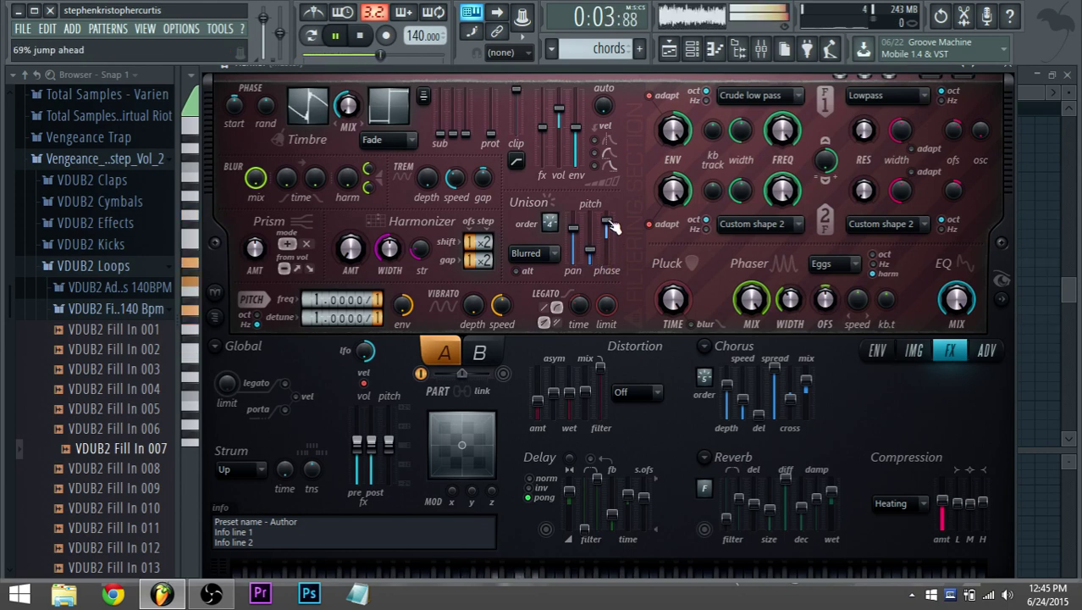
right_click(551, 224)
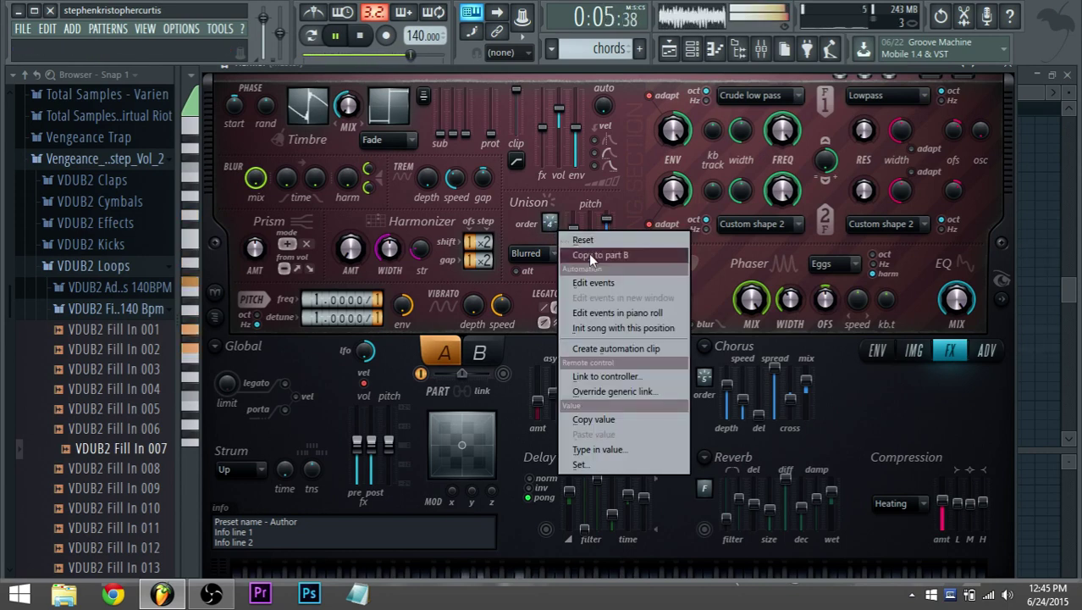
click(548, 279)
right_click(551, 225)
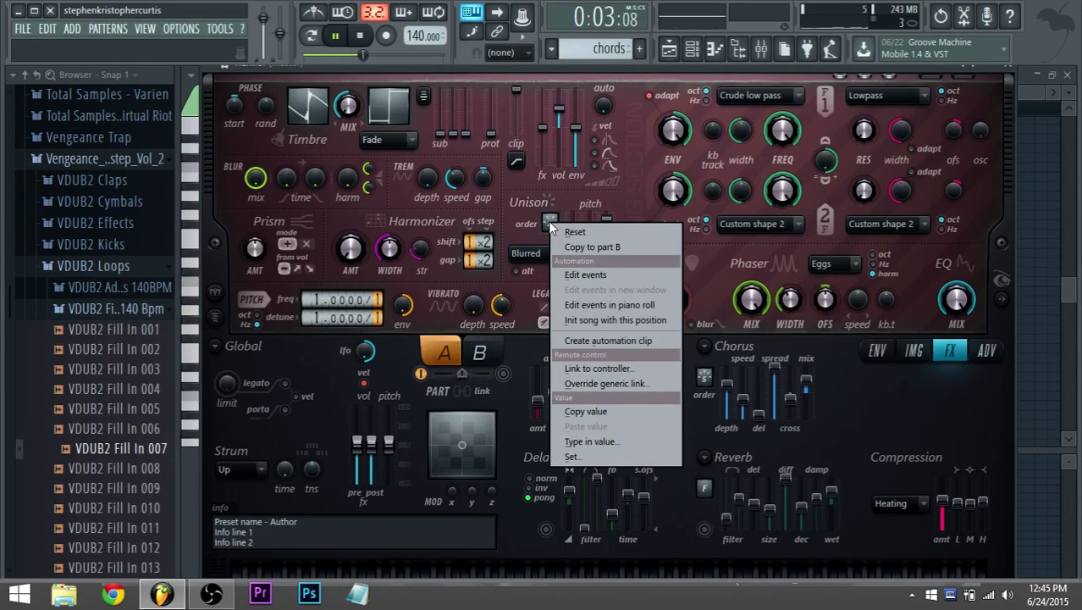
click(538, 235)
key(space)
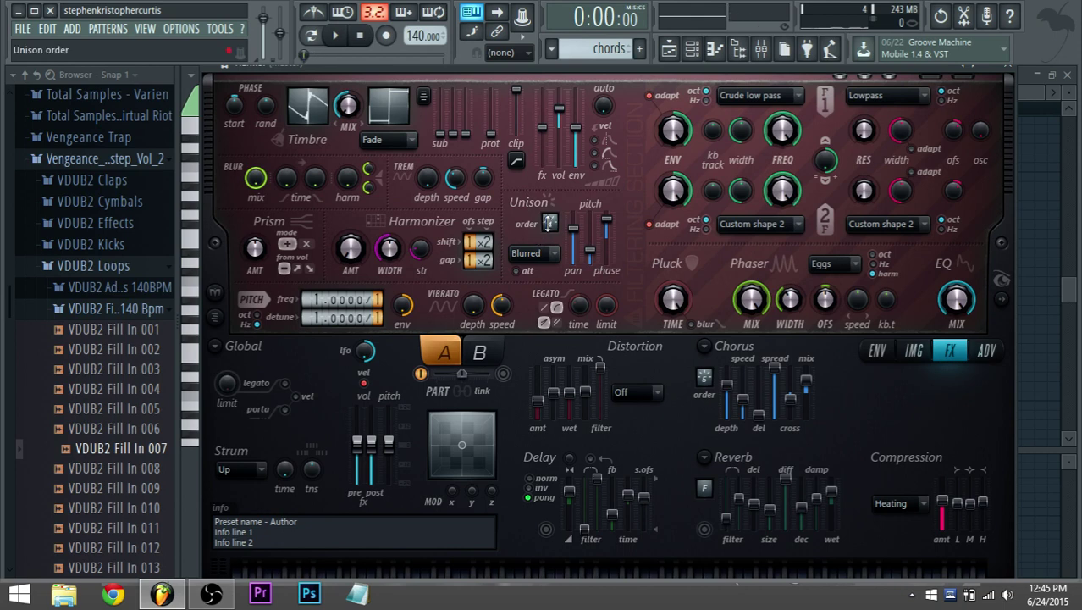
right_click(550, 225)
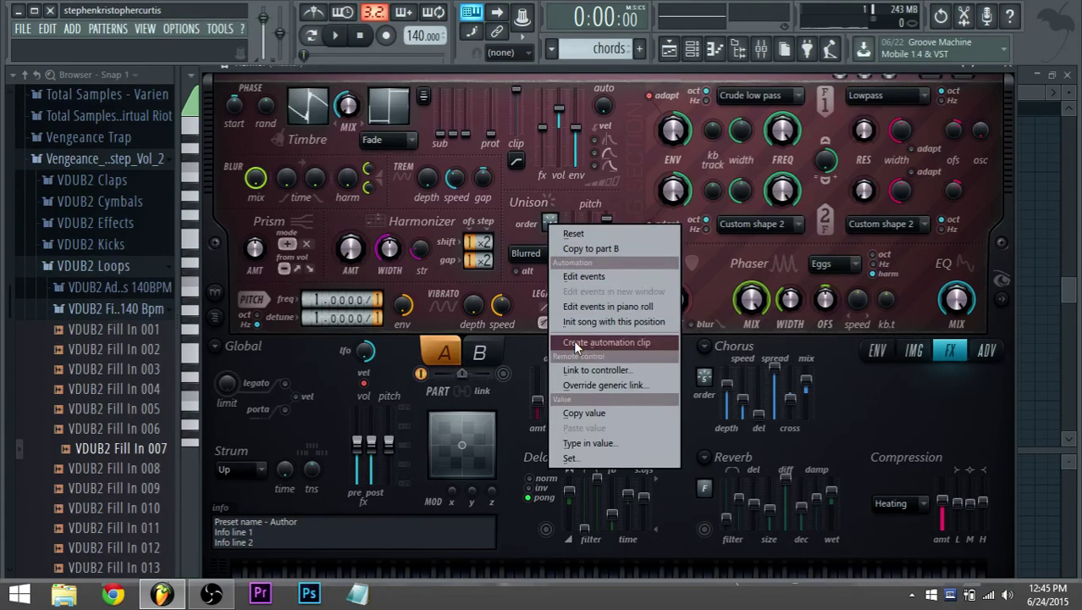
click(547, 264)
right_click(550, 224)
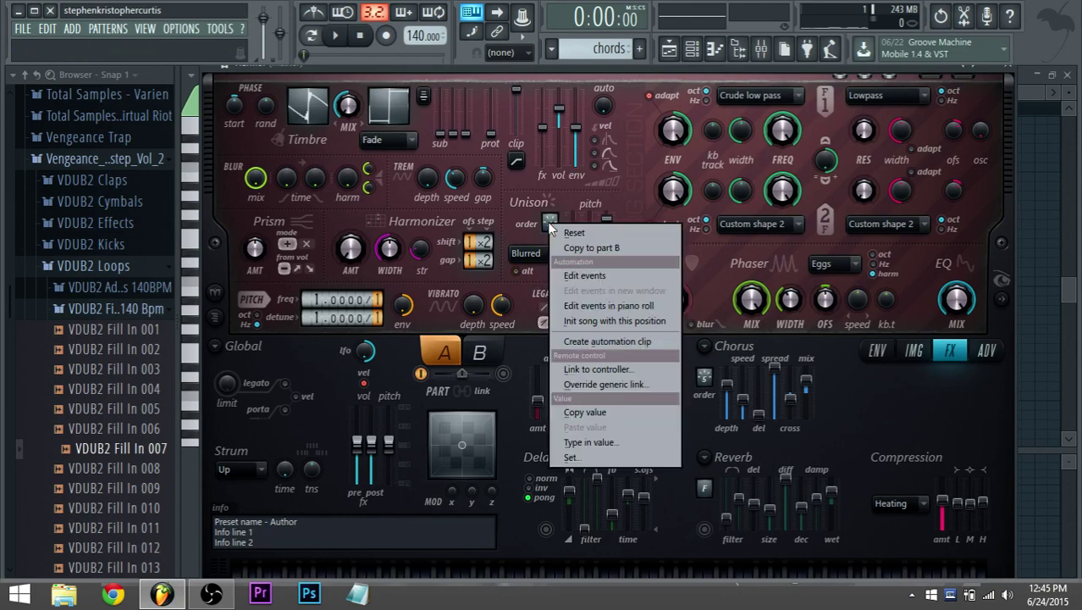
click(527, 296)
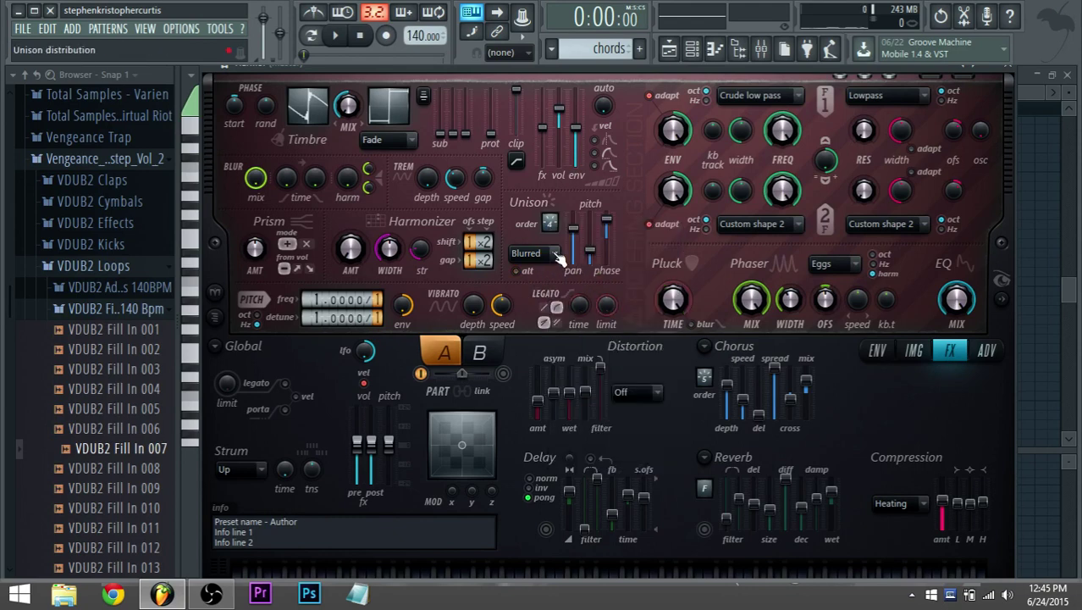
Show Harmor's Timbre 1 harmonic level envelope and sketch a freehand curve with peaks in the lower harmonics while playing the chords.
click(881, 349)
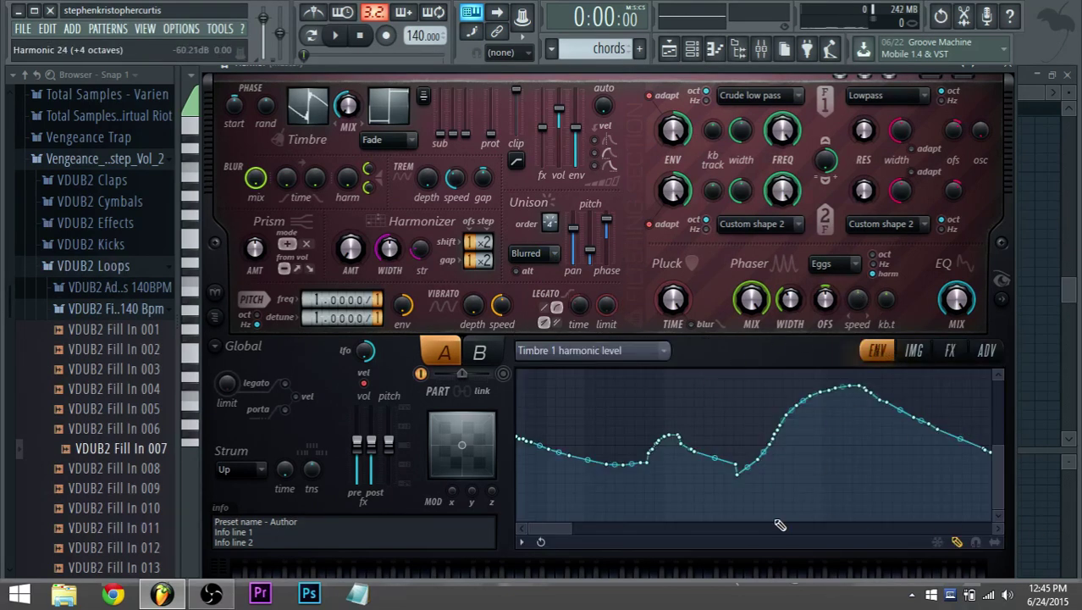
drag(569, 532, 975, 532)
key(space)
mouse_move(585, 462)
mouse_down()
mouse_move(553, 491)
mouse_move(527, 416)
mouse_move(549, 377)
mouse_move(584, 477)
mouse_up()
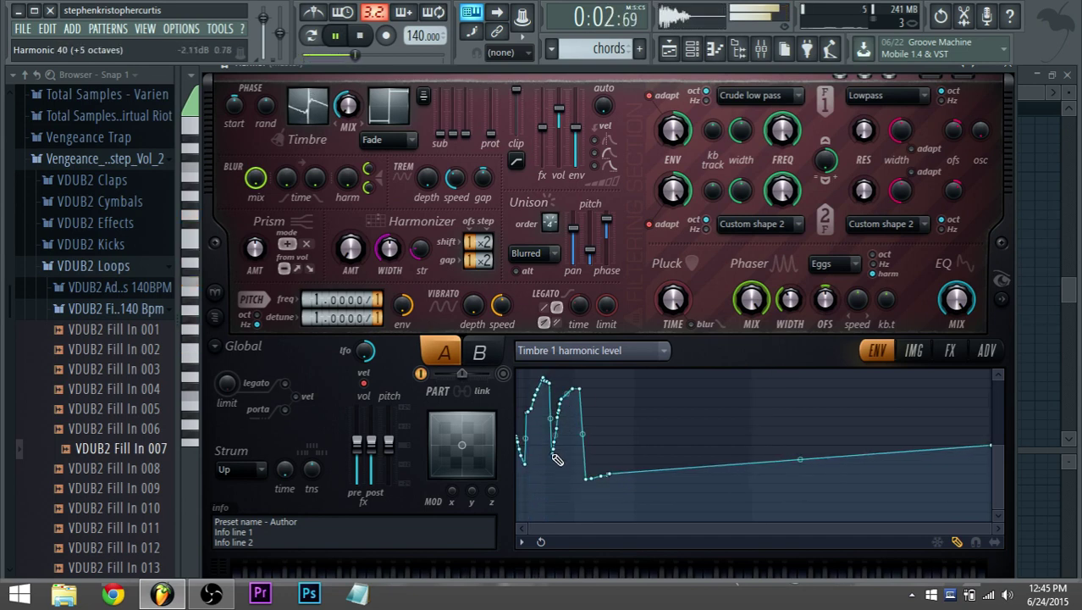
key(space)
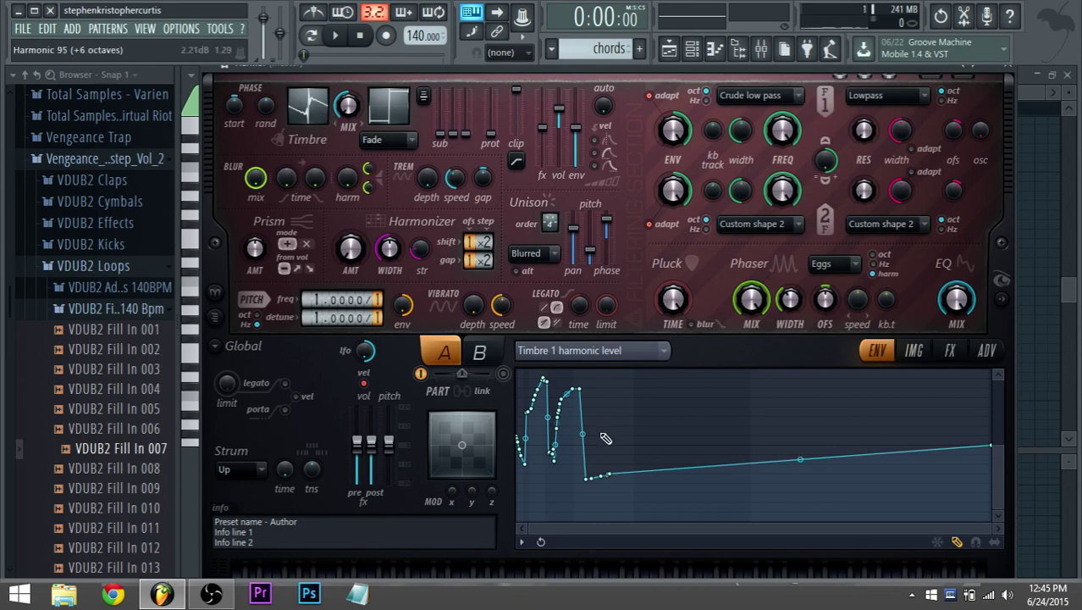
Flatten the Timbre 1 harmonic level curve into a nearly straight line across all harmonics.
mouse_move(595, 494)
mouse_down()
mouse_move(529, 487)
mouse_move(567, 424)
mouse_move(585, 503)
mouse_move(603, 462)
mouse_move(542, 474)
mouse_move(530, 449)
mouse_move(942, 465)
mouse_move(487, 450)
mouse_up()
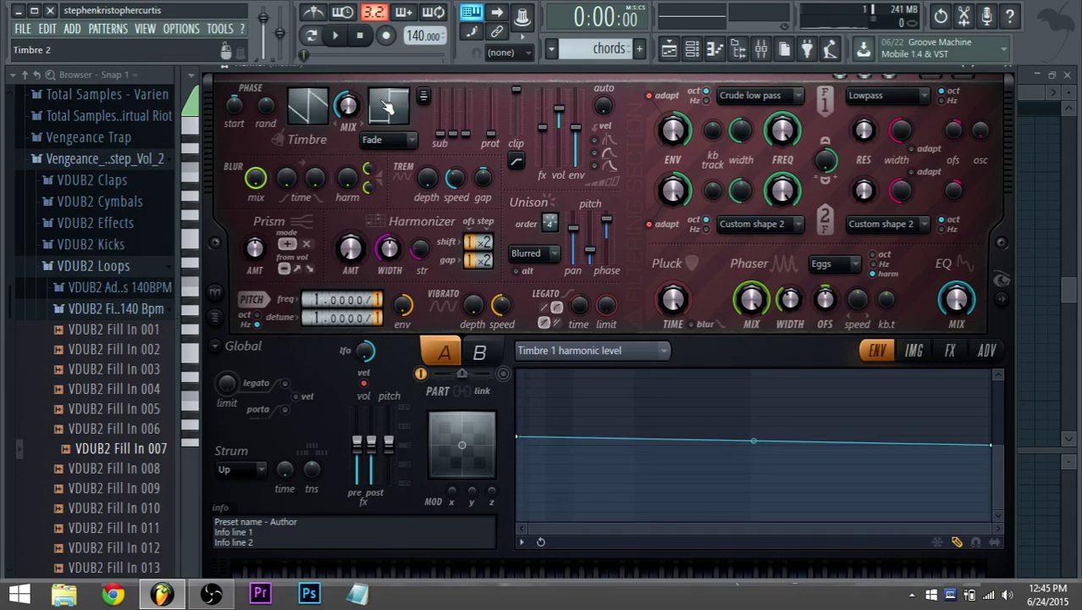
click(386, 106)
click(318, 112)
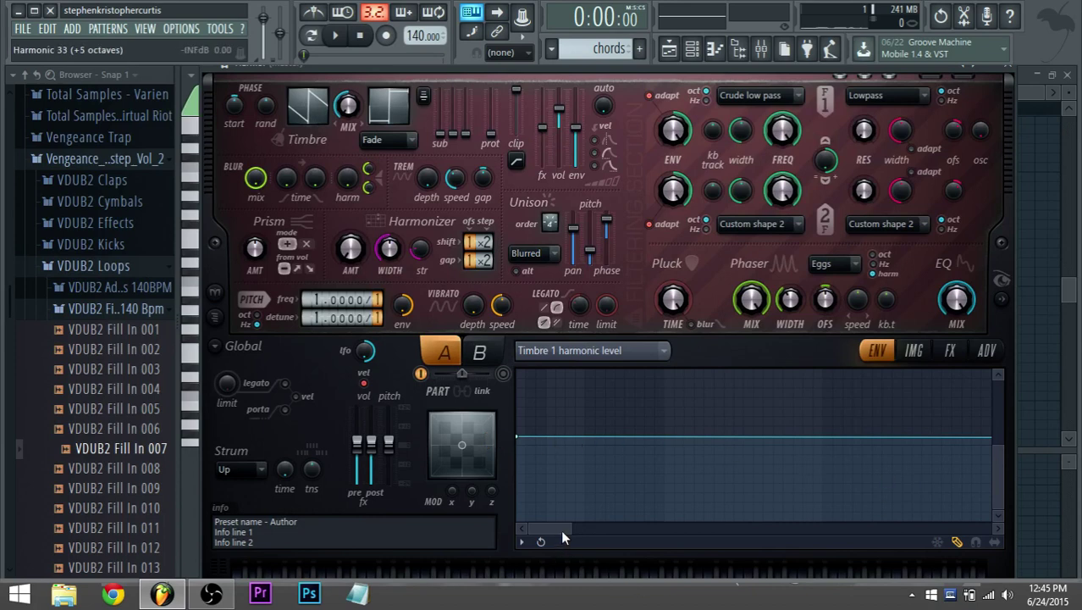
drag(571, 528, 1078, 544)
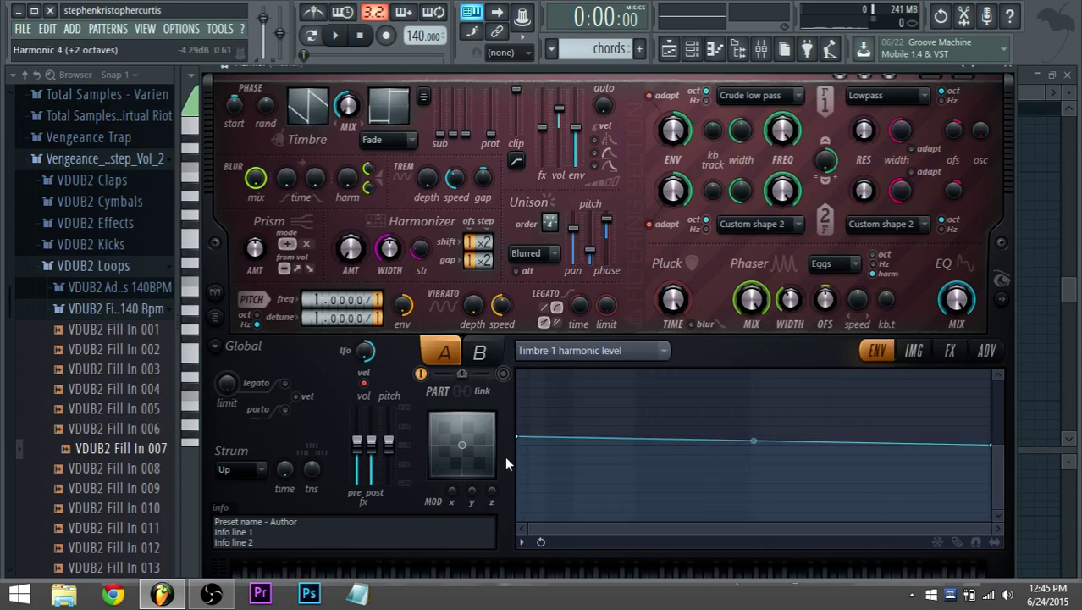
drag(520, 441, 523, 450)
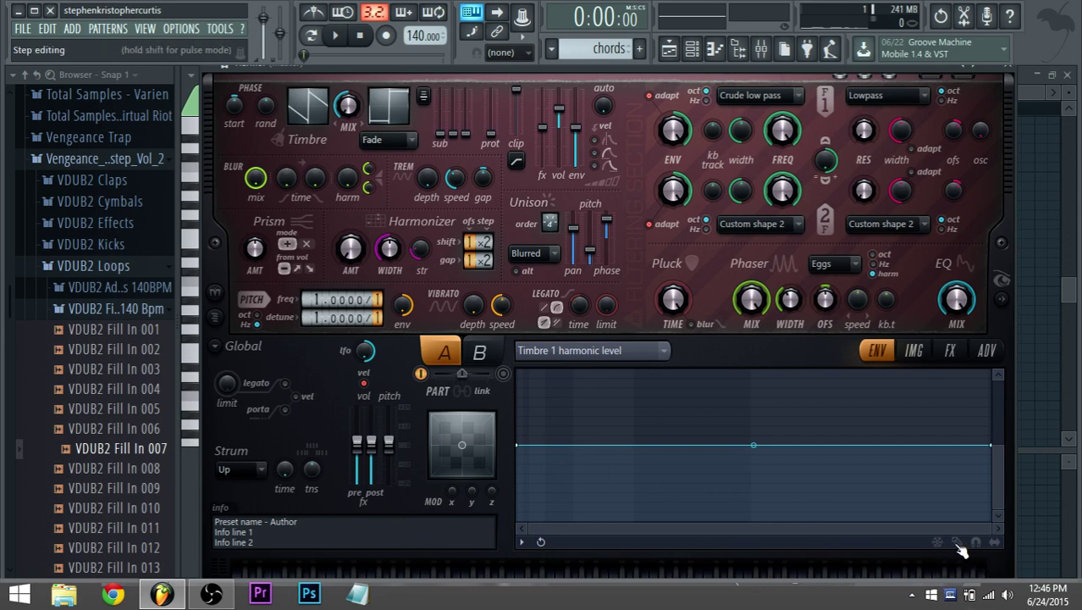
Redraw the lowest Timbre 1 harmonics with reduced levels rising from the bottom, then reshape them while auditioning the chords.
mouse_move(754, 444)
mouse_down()
mouse_move(546, 477)
mouse_move(518, 518)
mouse_move(536, 504)
mouse_up()
key(space)
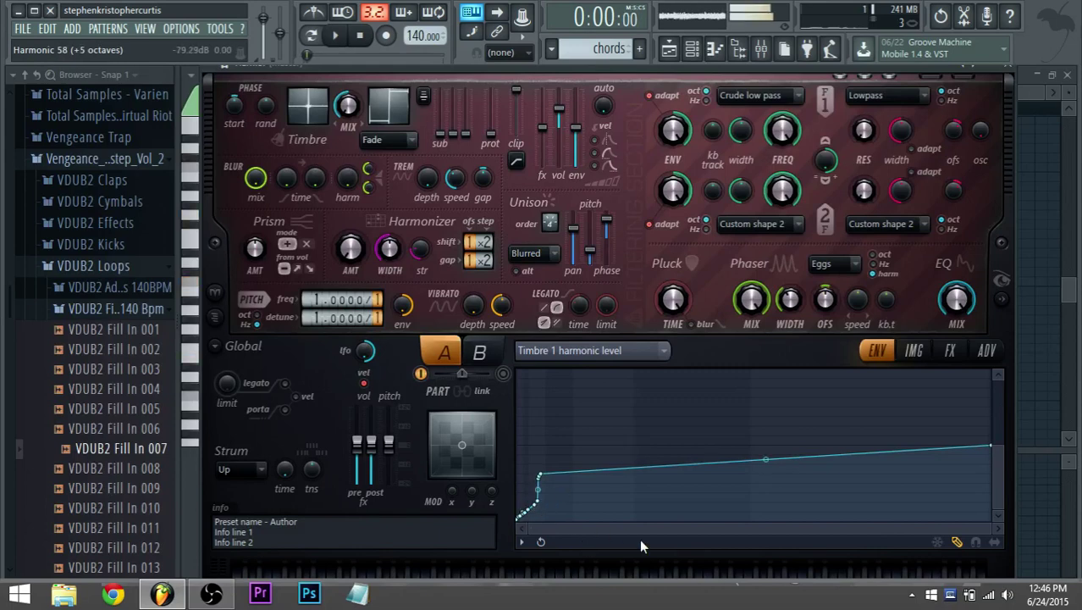
key(space)
drag(995, 531, 617, 533)
mouse_move(544, 510)
mouse_down()
mouse_move(504, 460)
mouse_move(527, 428)
mouse_move(543, 488)
mouse_move(561, 430)
mouse_move(561, 449)
mouse_move(593, 431)
mouse_move(584, 439)
mouse_move(621, 432)
mouse_move(626, 514)
mouse_move(628, 500)
mouse_move(527, 428)
mouse_move(546, 435)
mouse_up()
key(space)
key(space)
key(space)
Sketch varied peaks and dips across the lower and middle Timbre 1 harmonics and audition the chords.
mouse_move(626, 481)
mouse_down()
mouse_move(790, 430)
mouse_move(834, 441)
mouse_up()
drag(615, 529, 993, 529)
drag(573, 481, 708, 434)
mouse_move(563, 449)
mouse_down()
mouse_move(541, 449)
mouse_move(563, 424)
mouse_move(558, 447)
mouse_move(571, 437)
mouse_move(579, 465)
mouse_move(530, 447)
mouse_move(569, 405)
mouse_move(610, 450)
mouse_move(606, 407)
mouse_move(639, 398)
mouse_move(639, 441)
mouse_move(665, 406)
mouse_up()
key(space)
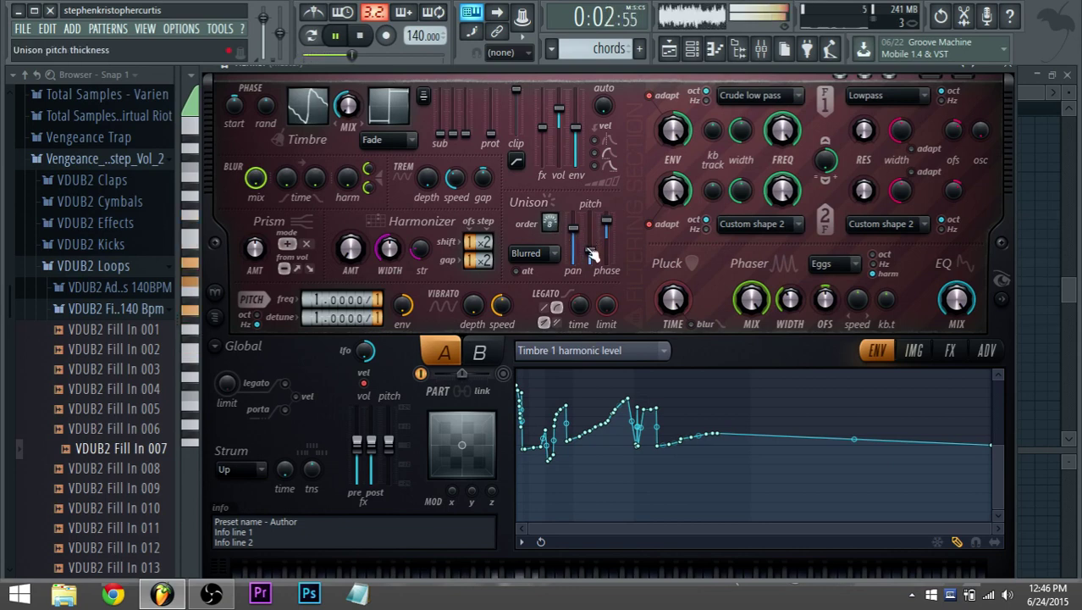
Raise the unison pitch thickness slightly by ear and straighten the Timbre 1 harmonic level curve into a flat line.
drag(593, 255, 551, 234)
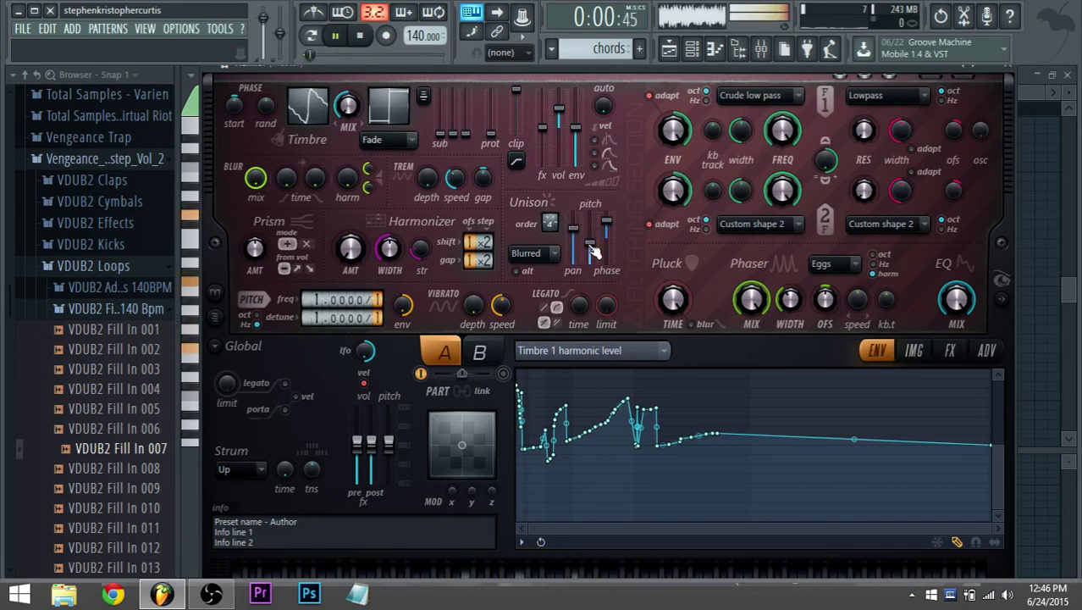
mouse_move(585, 446)
mouse_down()
mouse_move(543, 475)
mouse_move(661, 492)
mouse_move(592, 423)
mouse_move(519, 456)
mouse_move(772, 437)
mouse_up()
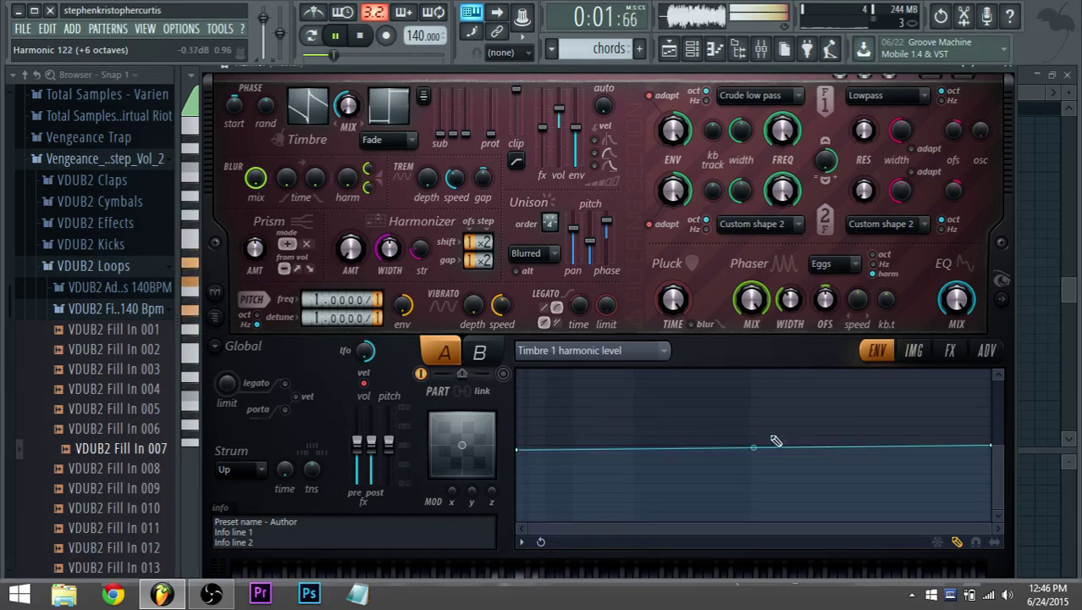
key(space)
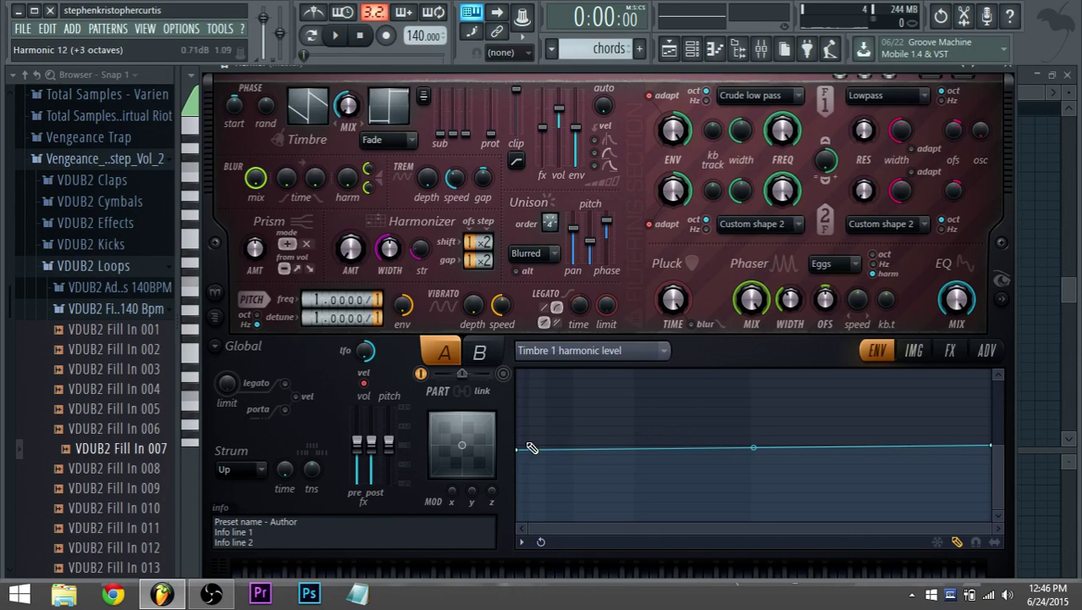
click(959, 543)
drag(519, 450, 519, 445)
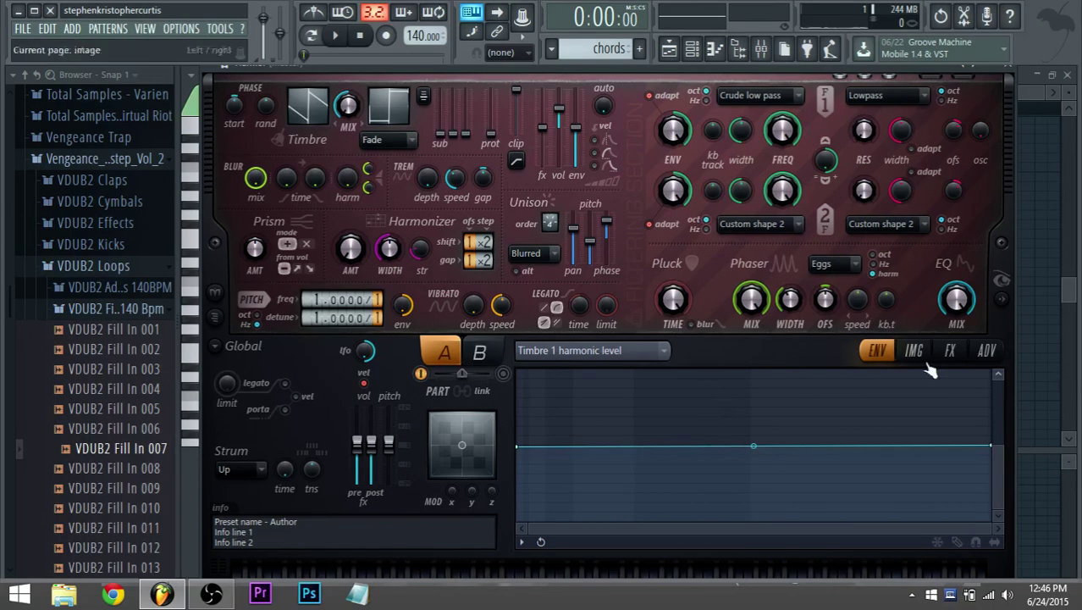
Switch Harmor's phaser type to Classic while playing the chords.
key(space)
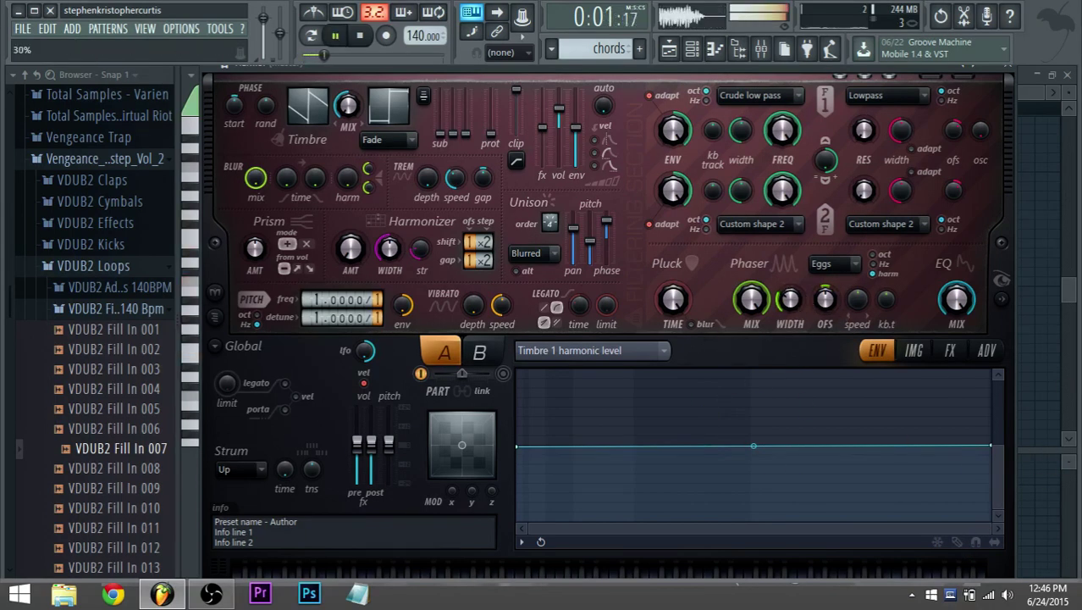
click(839, 264)
click(834, 281)
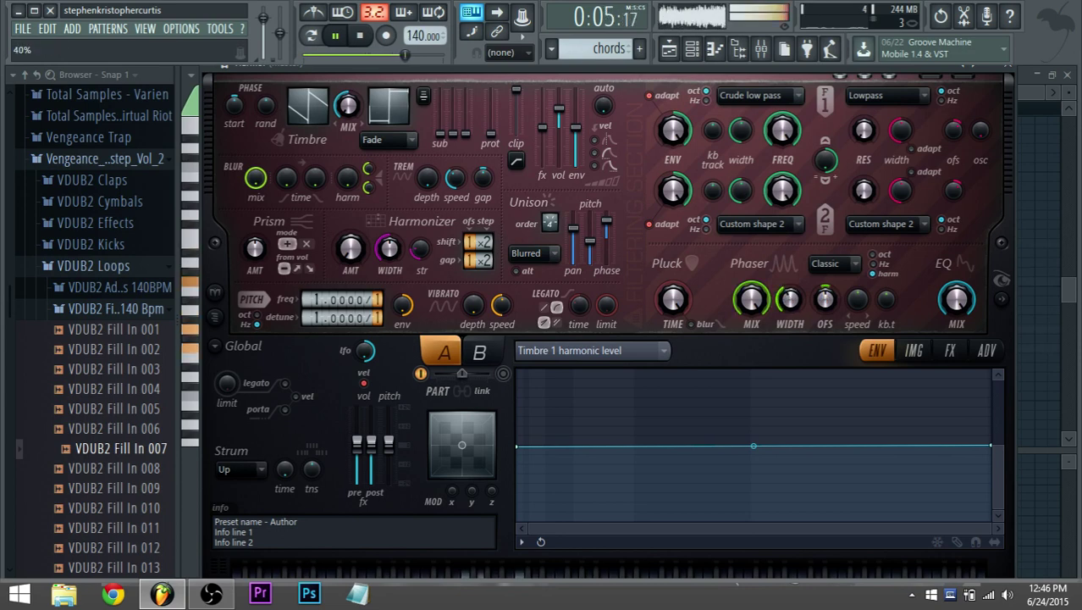
key(space)
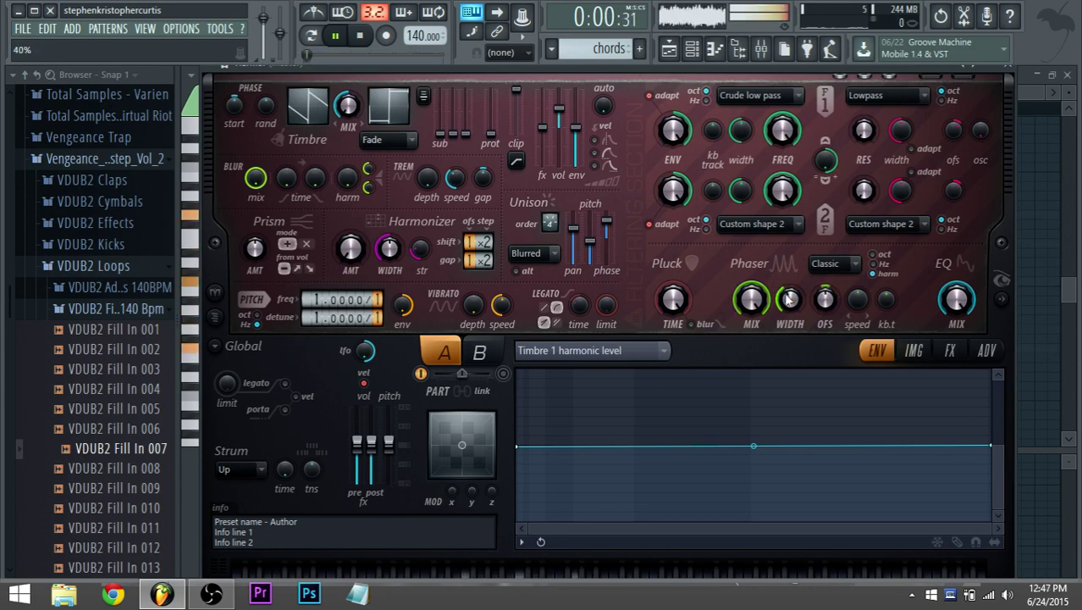
Show the playlist and the channel rack, moving the rack away from the playlist's opening bars.
click(668, 49)
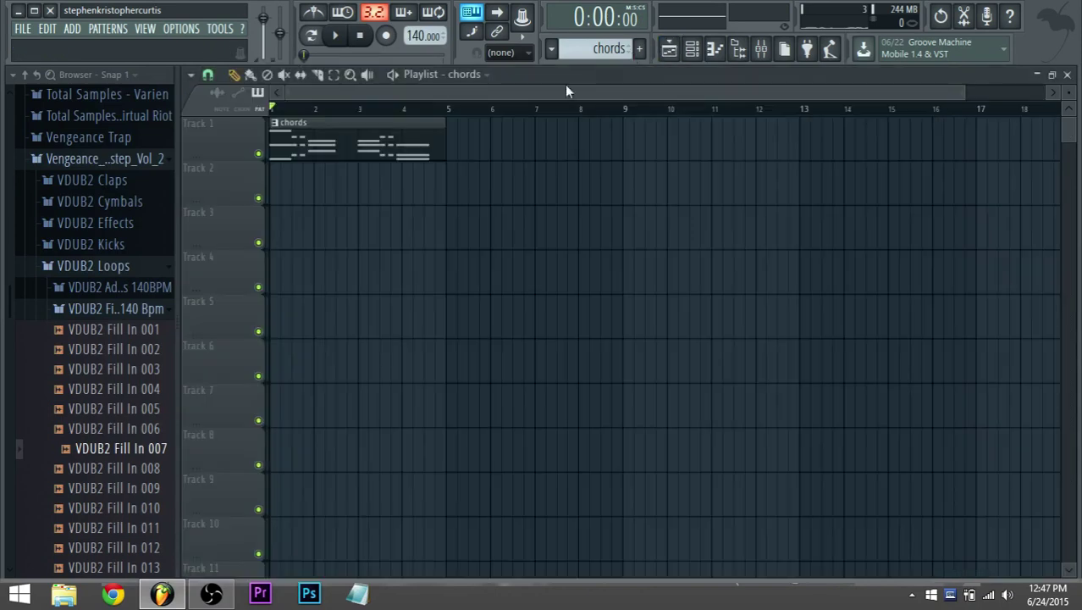
click(21, 32)
click(21, 32)
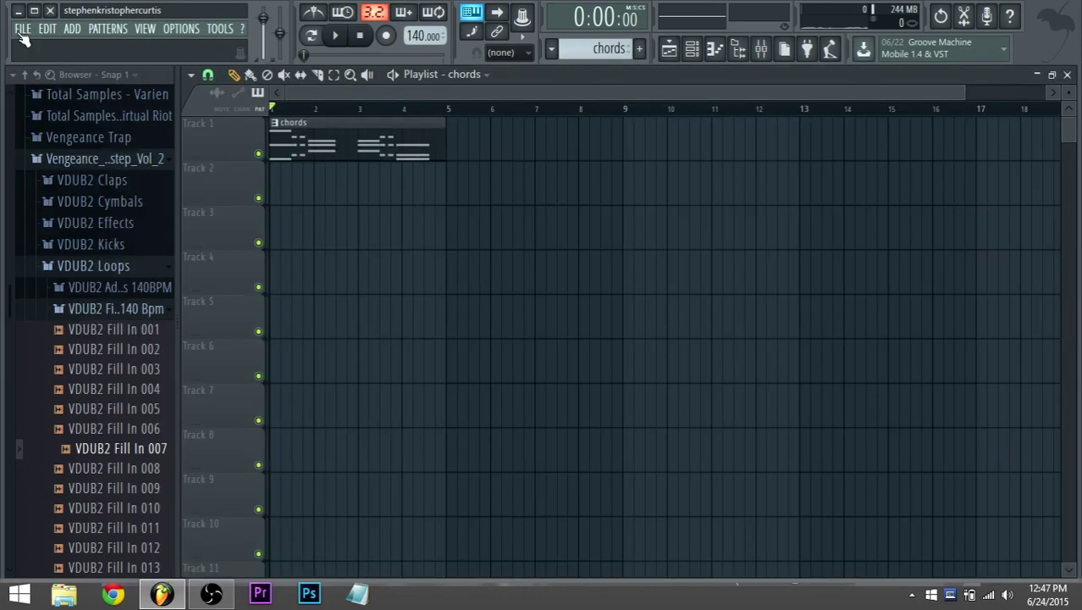
click(23, 31)
click(22, 31)
click(692, 48)
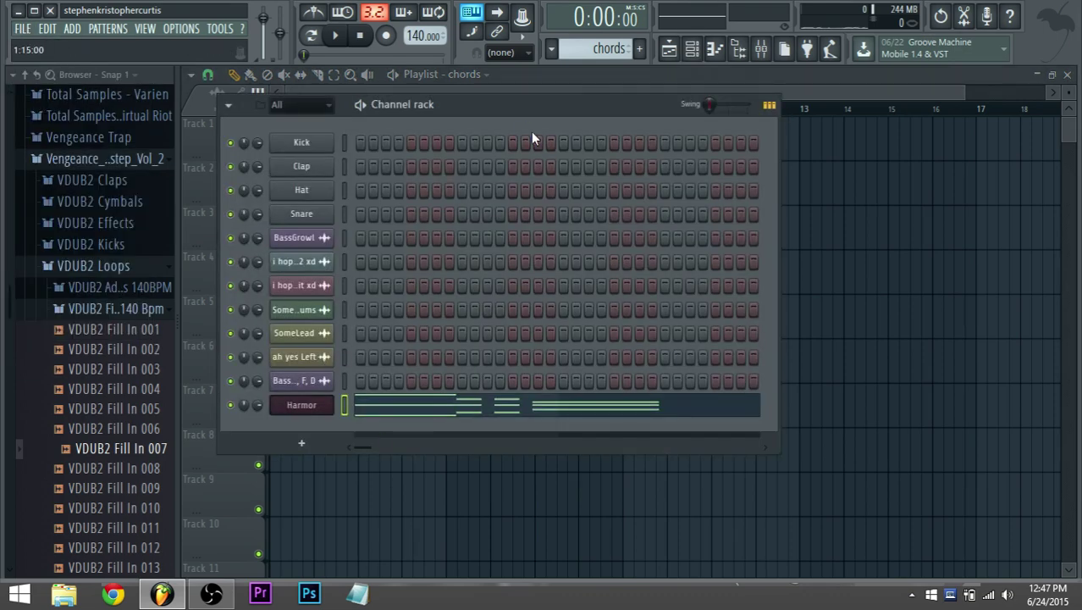
drag(519, 116, 833, 173)
Place the "i hope you can use it 2 xd" sample from its channel onto Track 2 at bar 1.
click(623, 316)
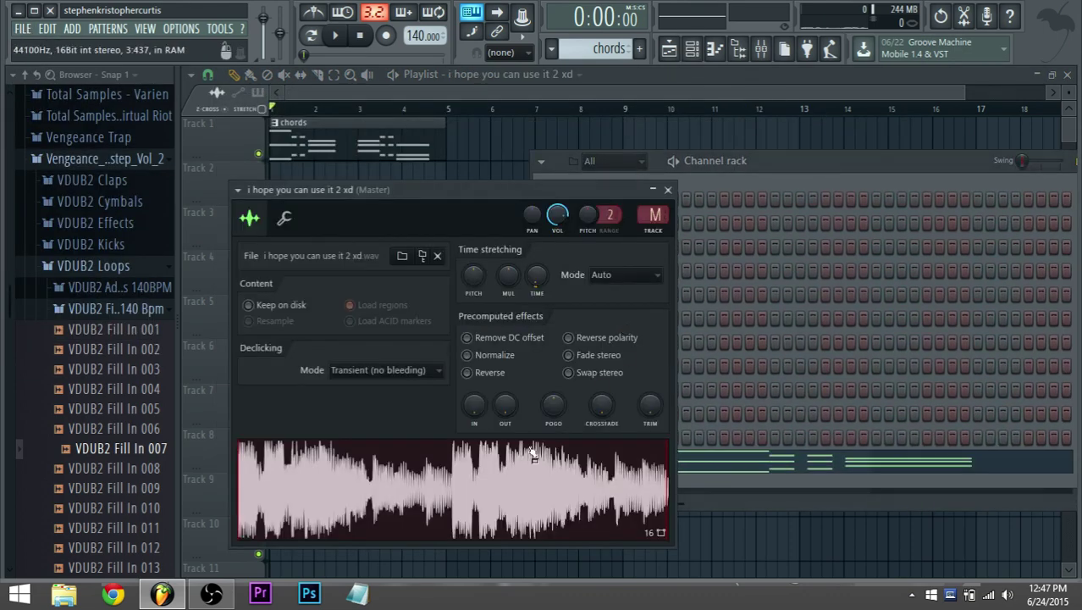
drag(458, 189, 631, 287)
drag(438, 294, 787, 196)
click(644, 315)
click(627, 318)
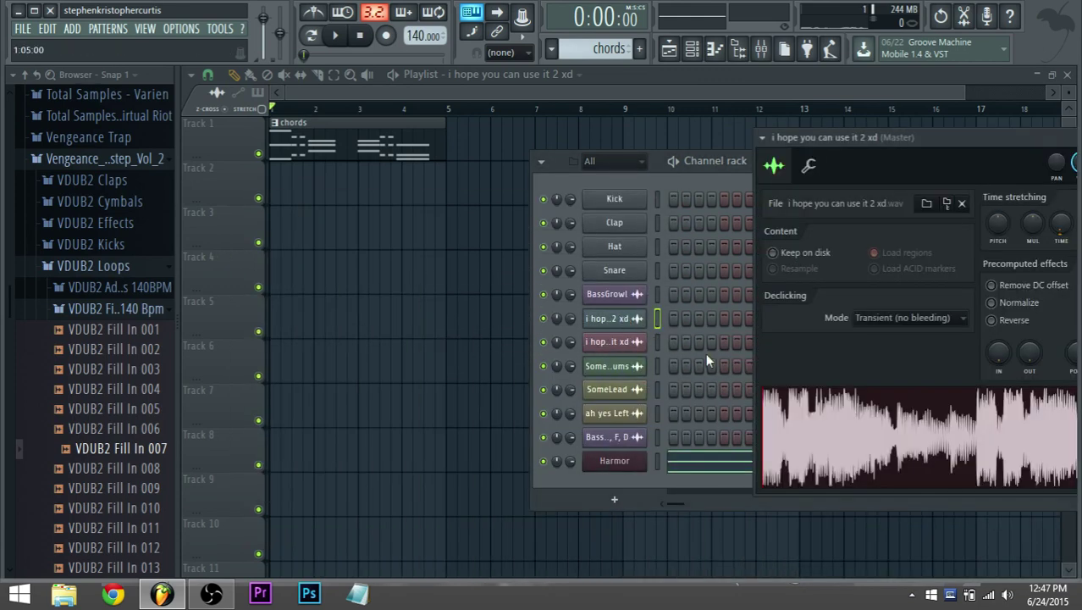
drag(855, 456, 282, 194)
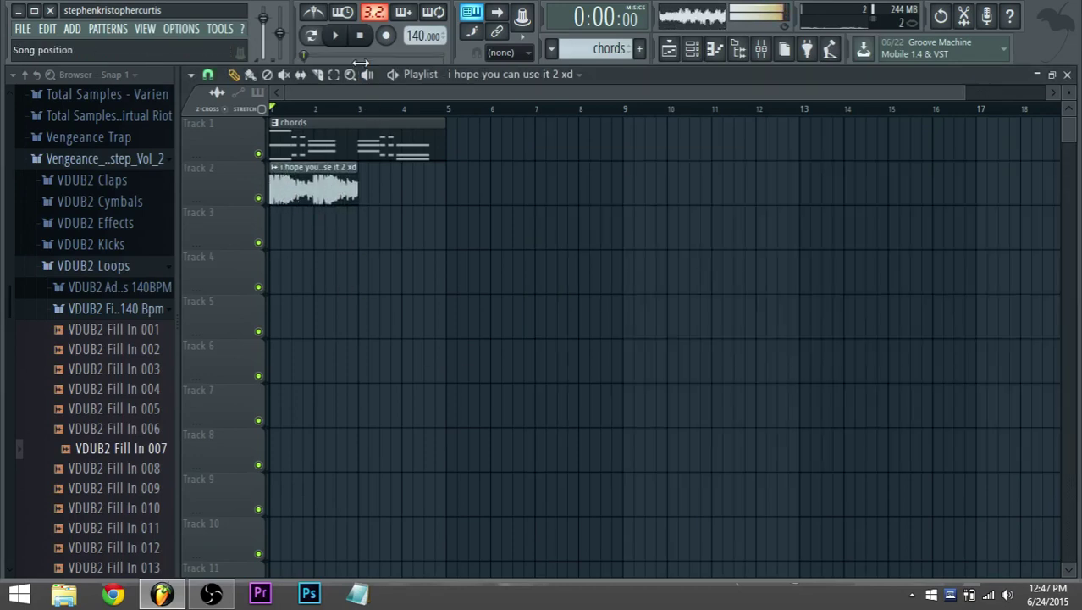
Audition the chords and add a second copy of the sample on Track 2 at bar 3.
key(space)
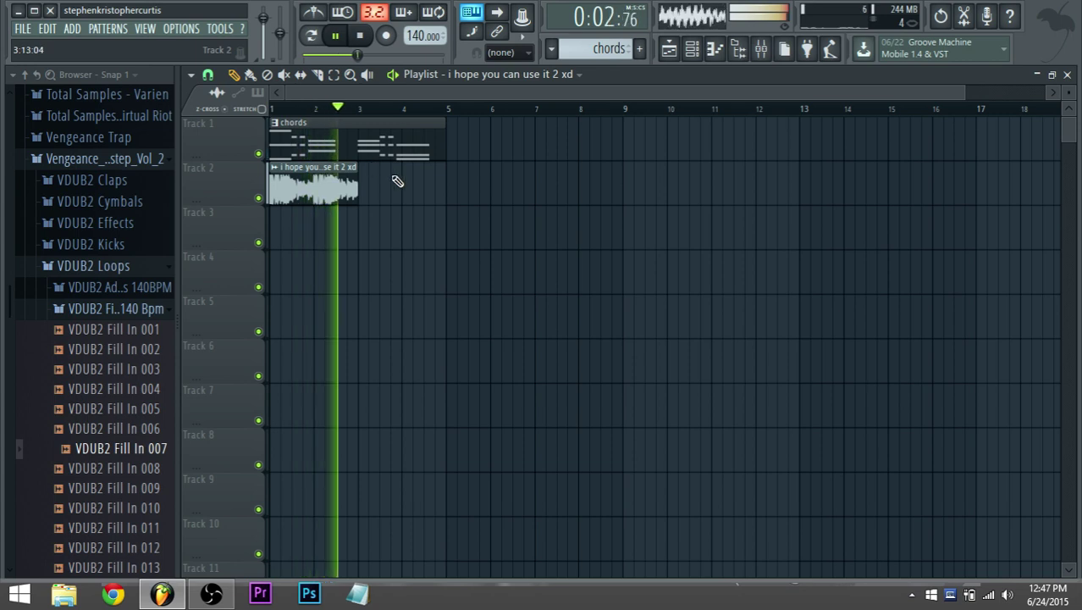
click(390, 184)
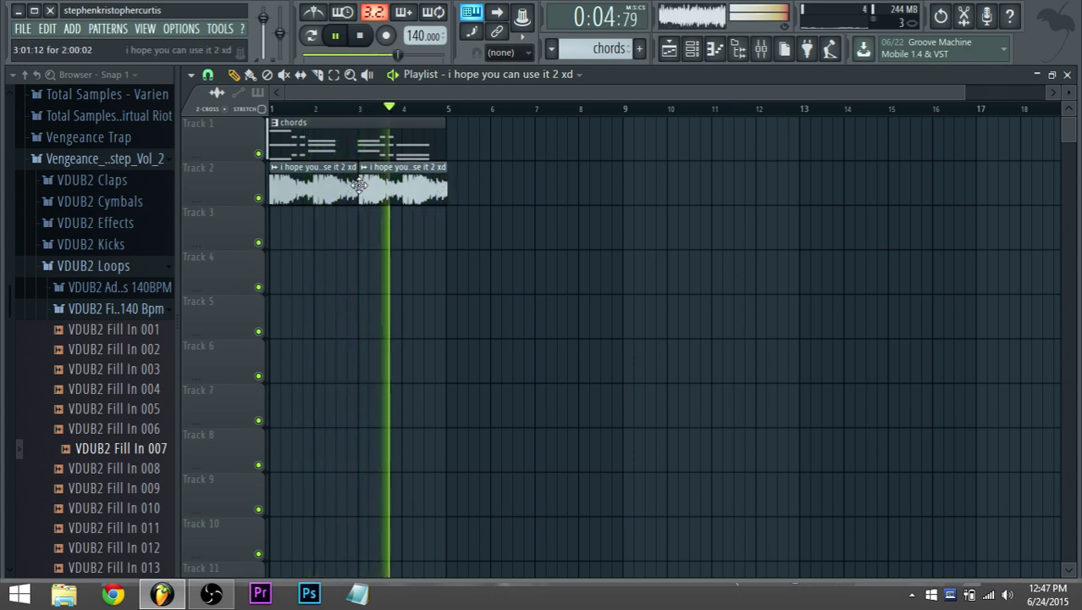
key(space)
Route the "i hope you can use it 2 xd" channel to mixer insert 8 and load Fruity Parametric EQ 2 in slot 1.
double_click(321, 191)
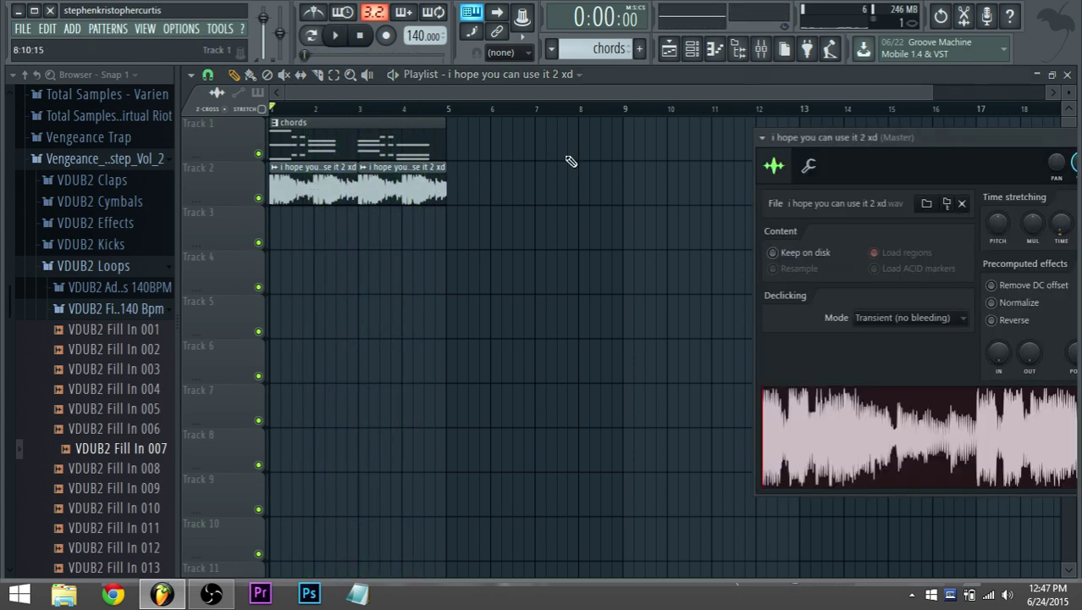
click(762, 48)
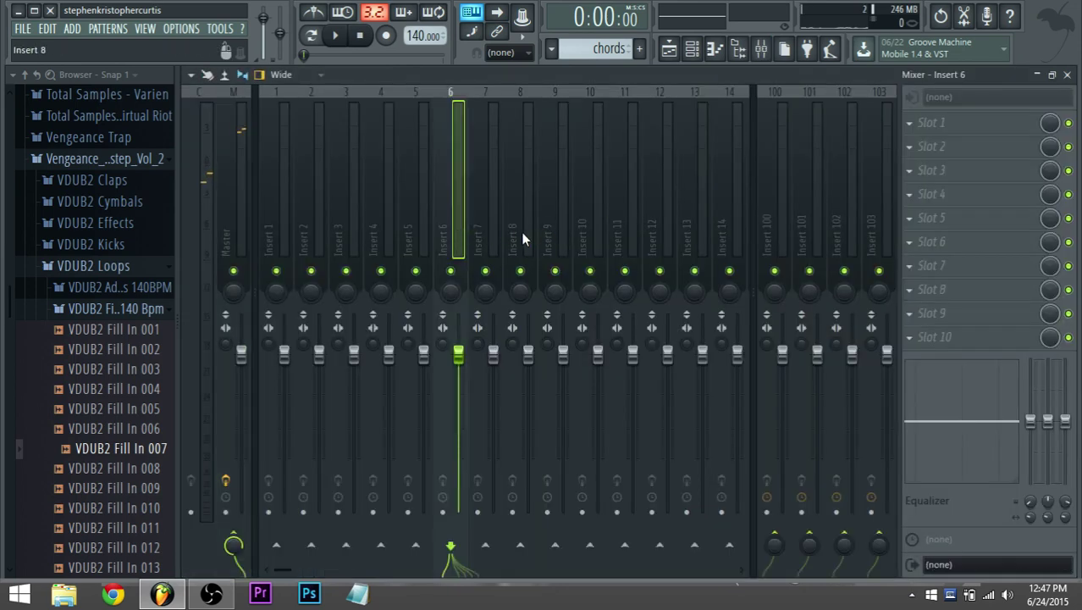
right_click(522, 239)
click(737, 182)
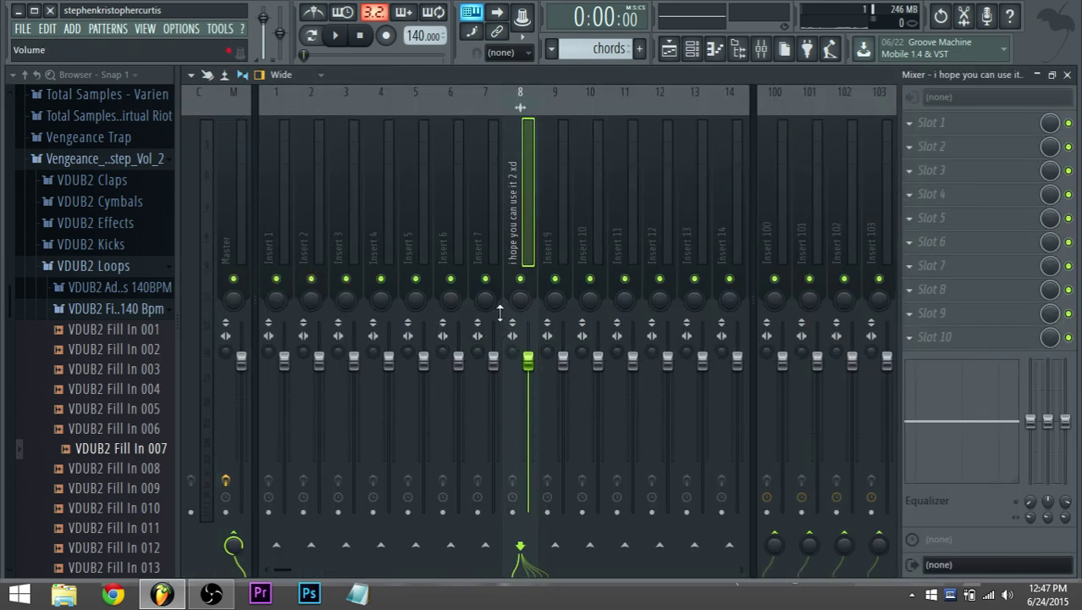
click(903, 127)
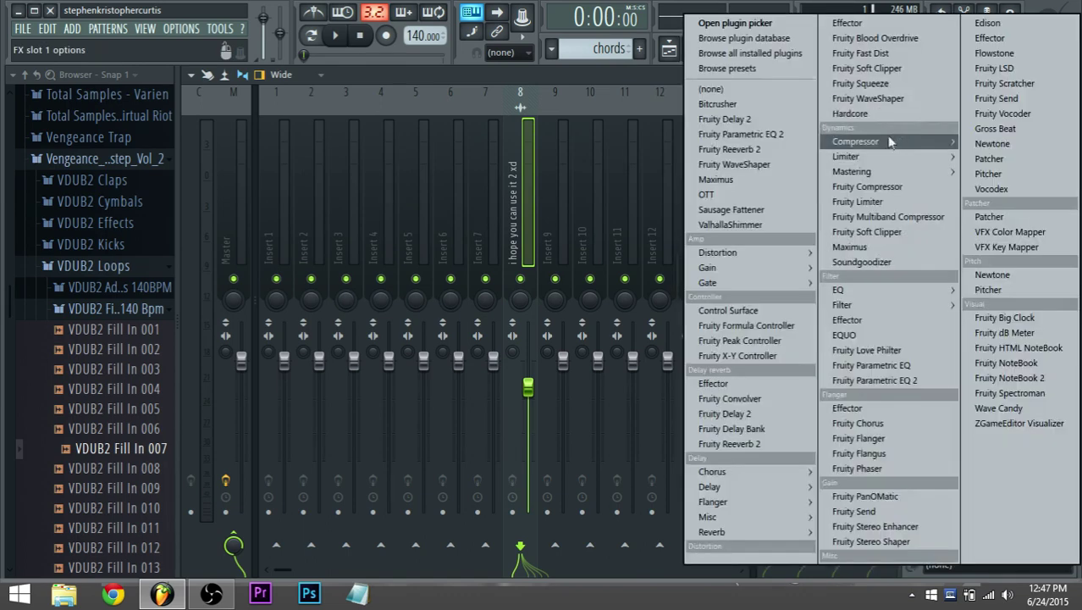
click(786, 138)
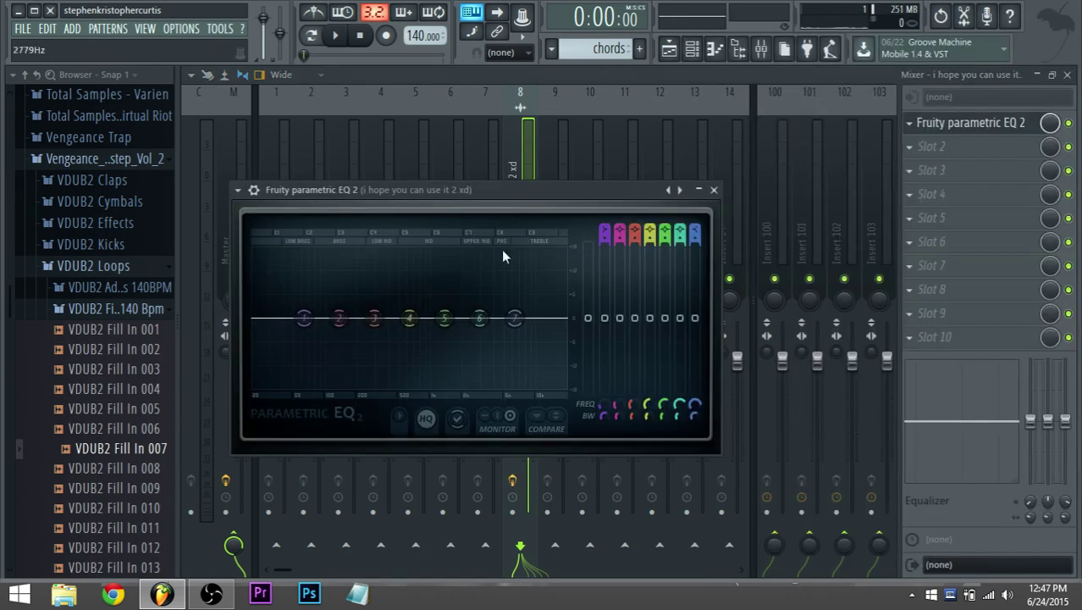
Start playback and cut the sample's low end with EQ bands 1 to 4, setting band 3 to about -9.4 dB at 212 Hz.
drag(304, 318, 366, 385)
key(space)
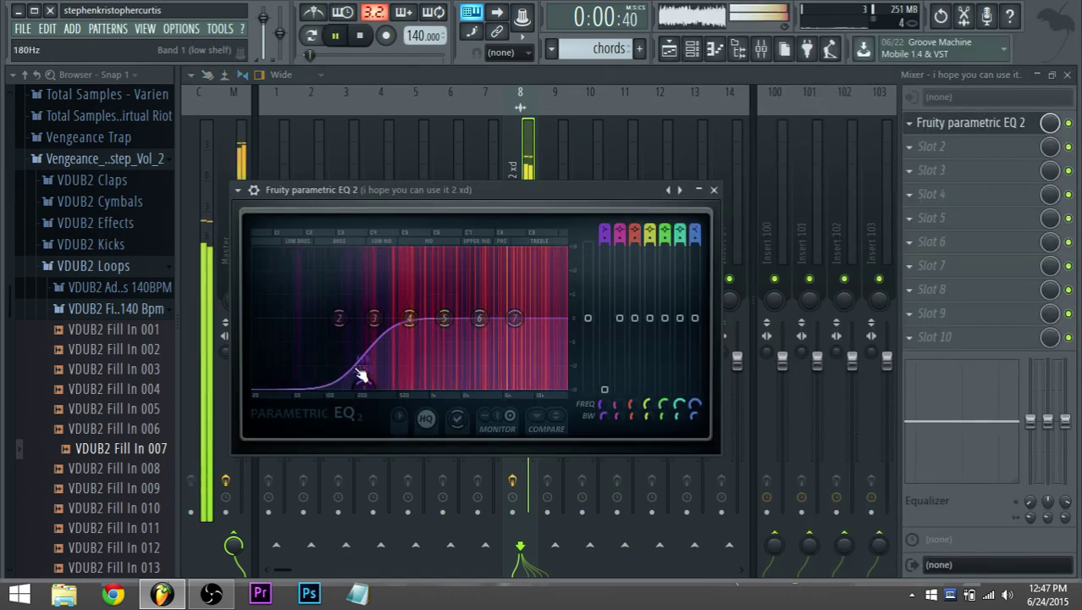
drag(339, 318, 347, 386)
drag(375, 319, 360, 355)
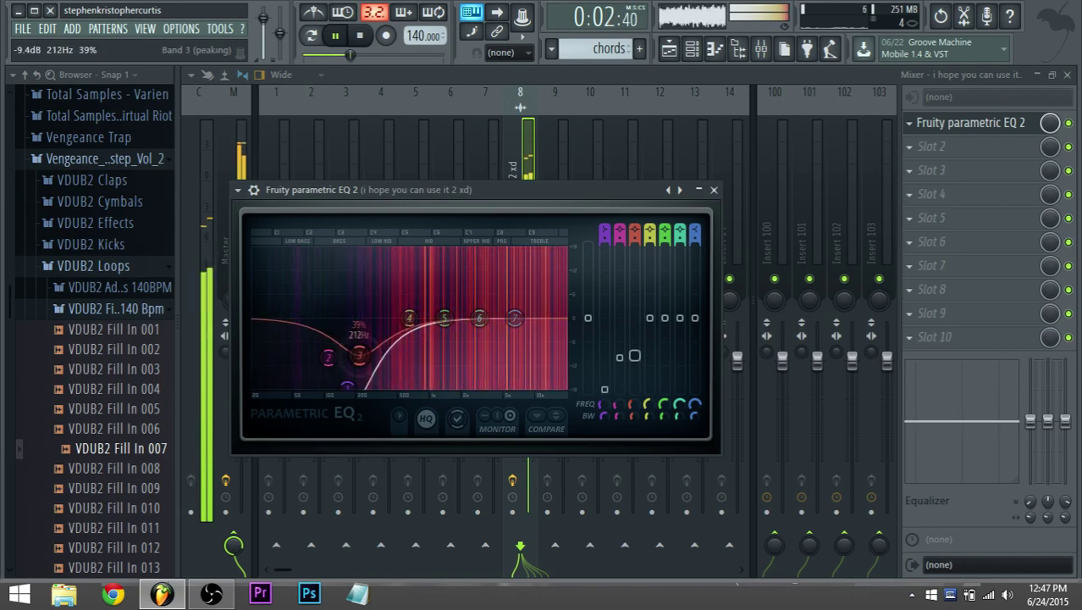
drag(410, 318, 421, 347)
Move the high shelf to 20000 Hz, boost band 6 slightly, bring band 4 back near 0 dB and lower band 2 fully.
drag(515, 317, 565, 319)
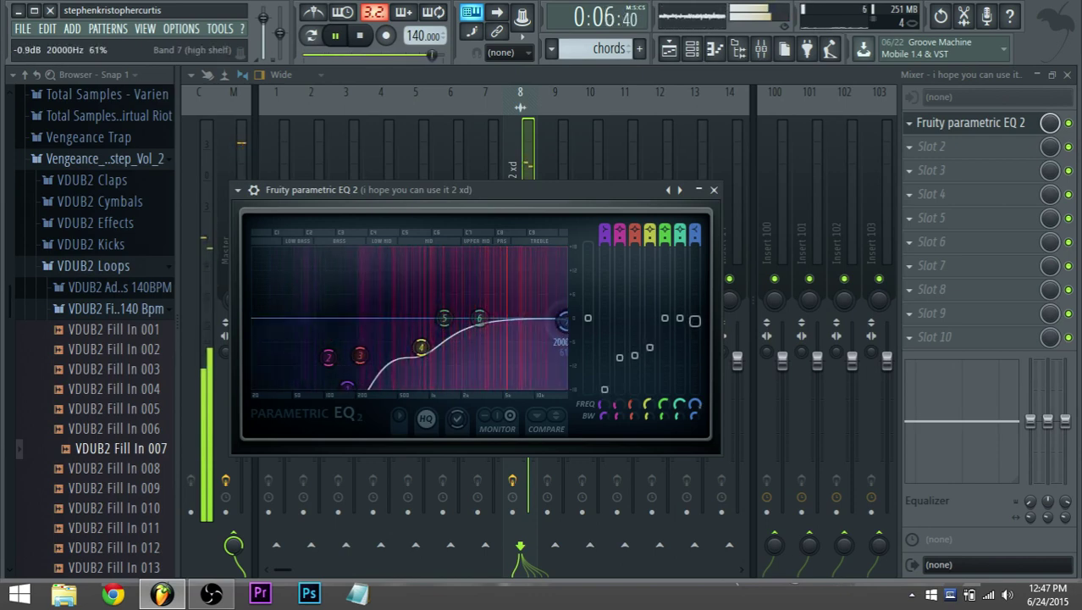
drag(479, 319, 531, 311)
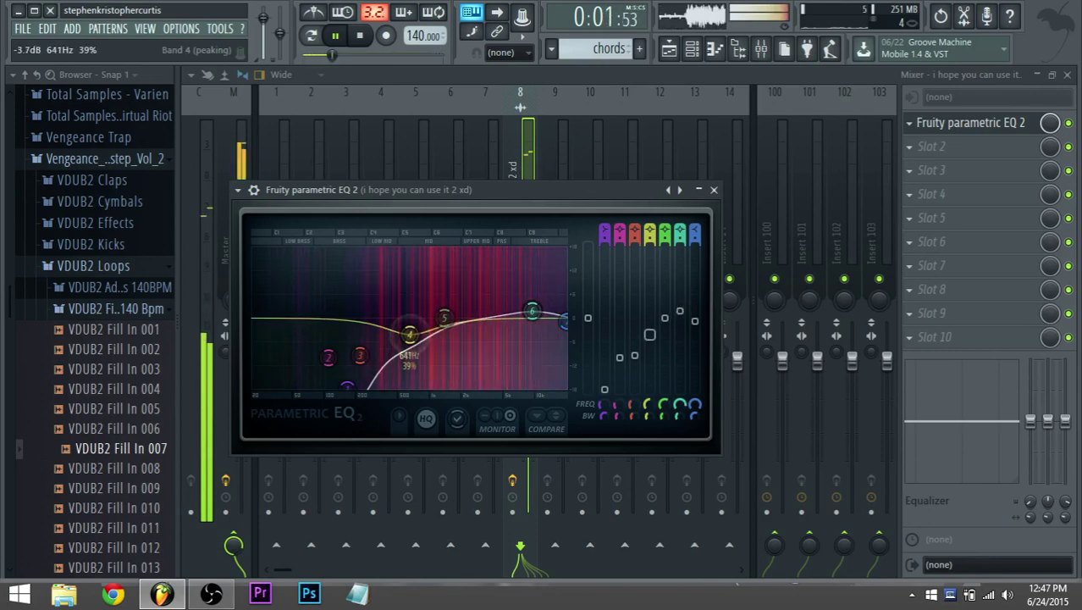
drag(421, 347, 413, 310)
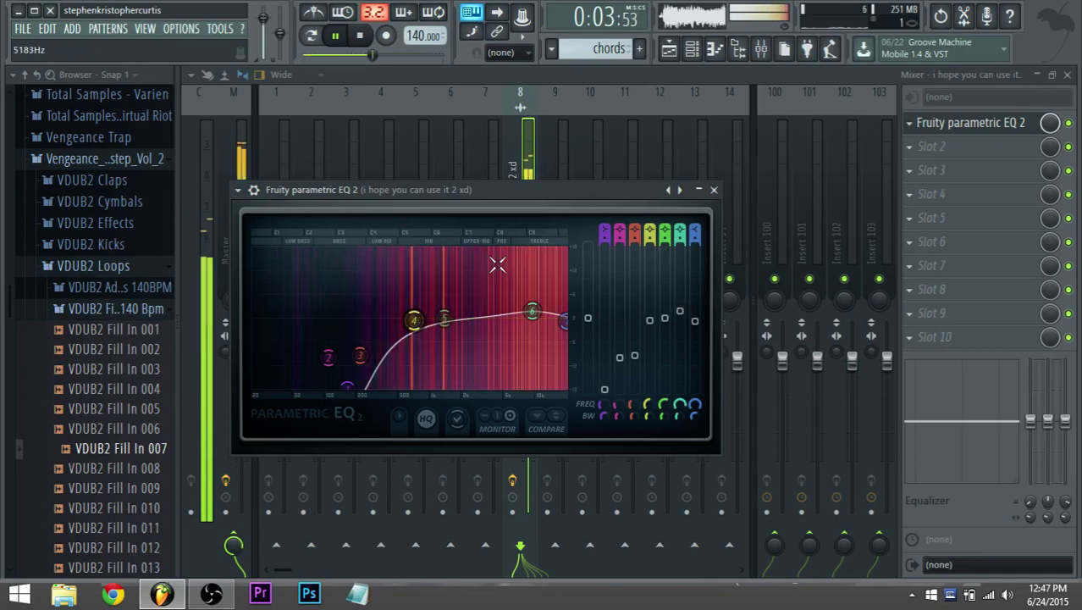
drag(327, 357, 276, 386)
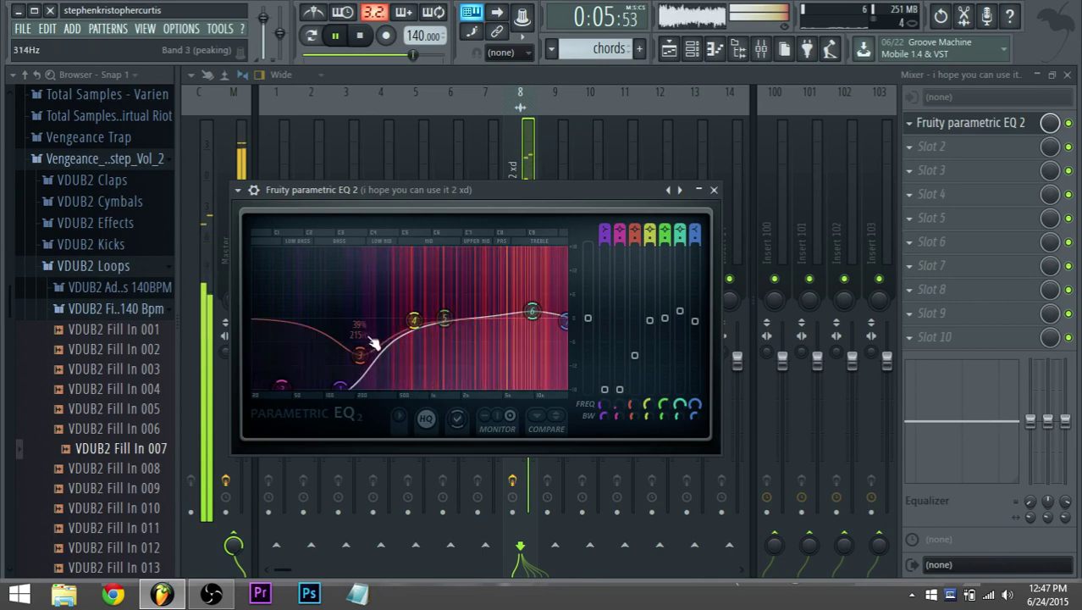
key(space)
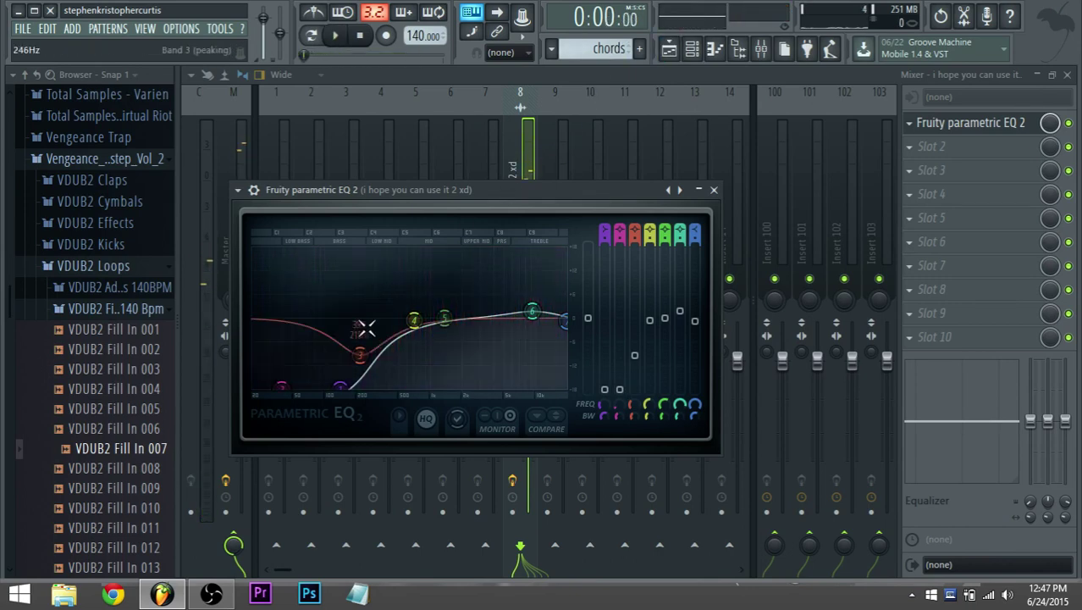
Refine the sample's EQ with band 1 at about 129 Hz, band 4 lower in frequency and a slightly stronger band 6 boost.
drag(340, 387, 337, 387)
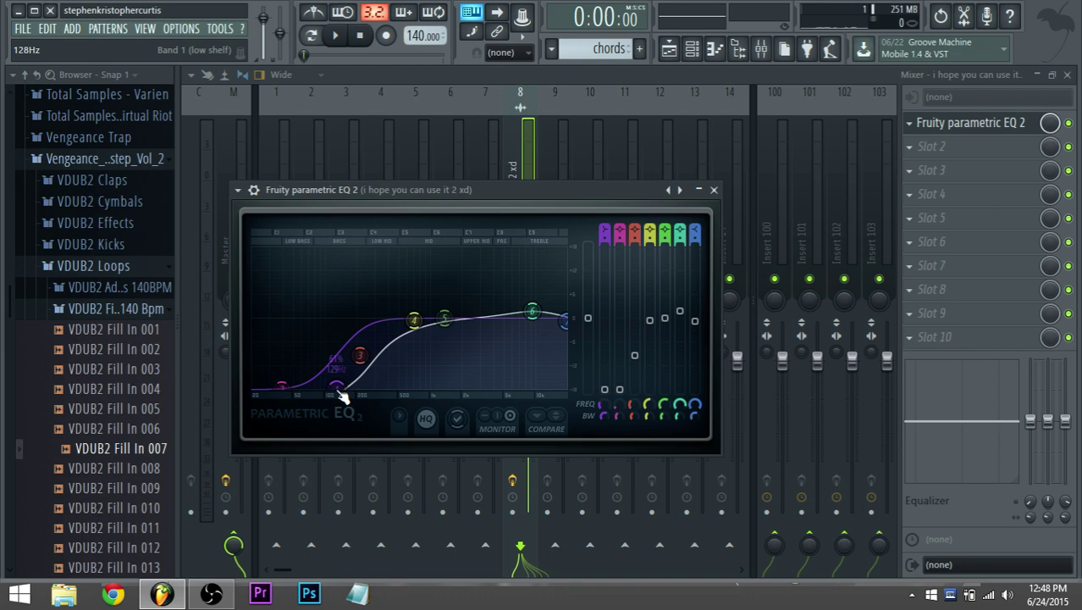
mouse_move(414, 320)
mouse_down()
mouse_move(394, 327)
mouse_move(364, 374)
mouse_move(399, 314)
mouse_up()
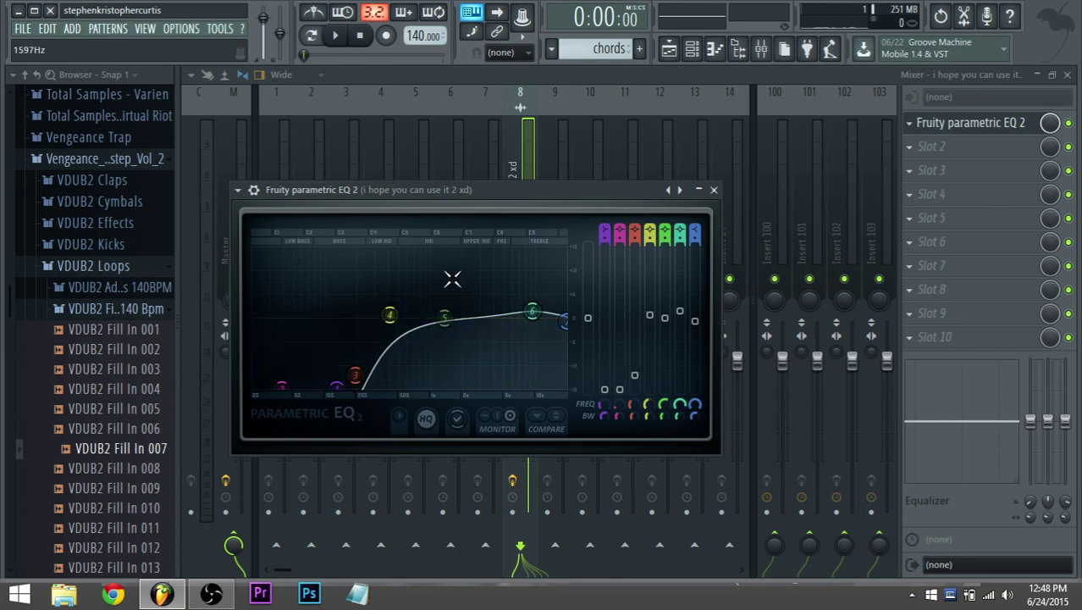
drag(532, 312, 543, 307)
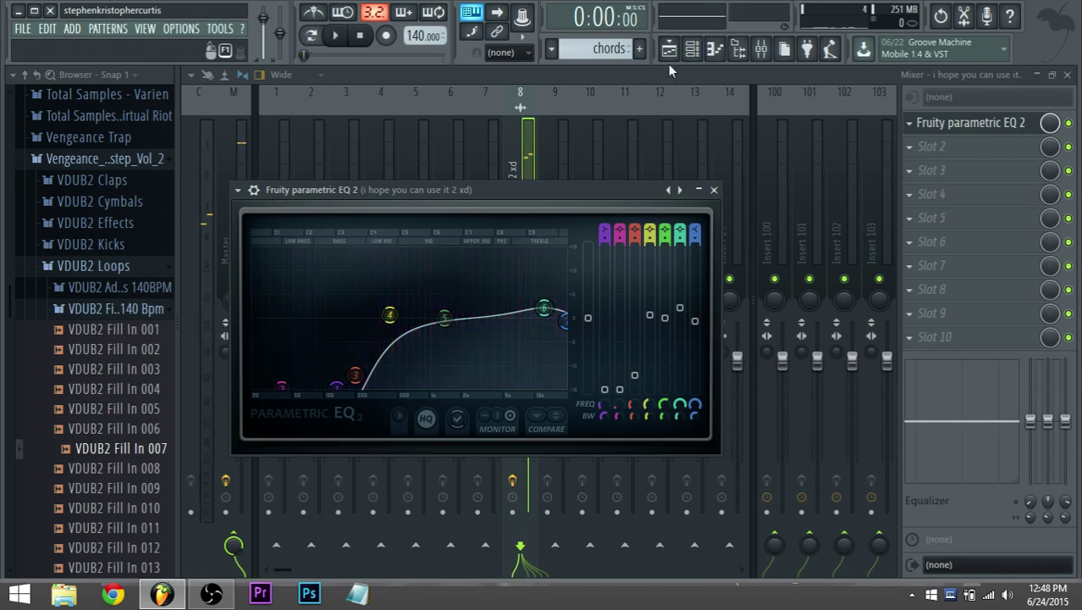
Solo Track 2 in the playlist and play the equalized sample on its own.
click(669, 57)
right_click(258, 198)
key(space)
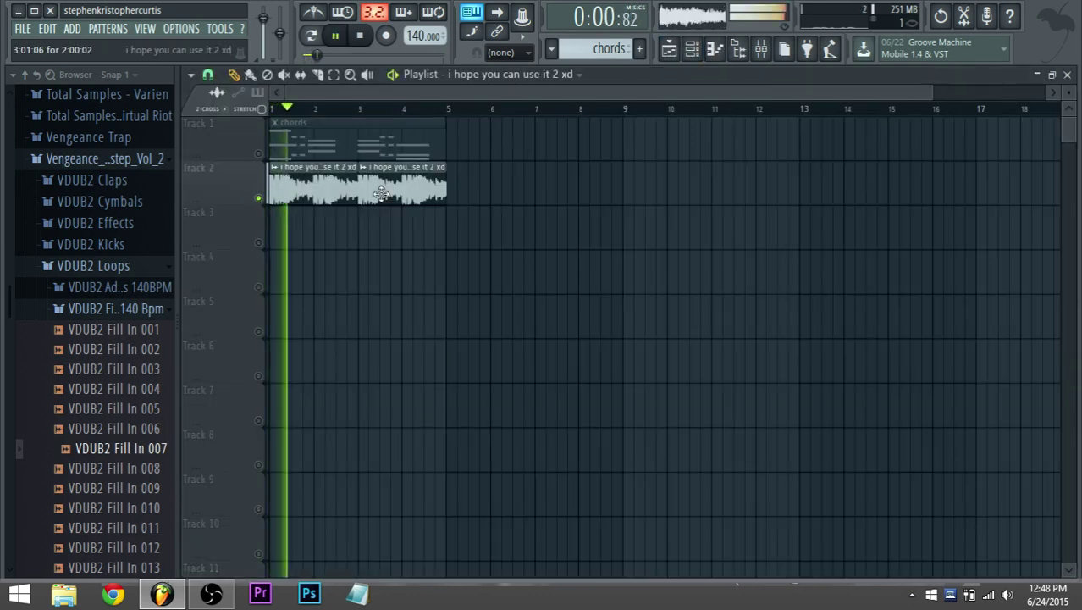
Tighten the sample EQ's low cut with a deep band 4 cut, boost band 5 slightly and ease band 6's boost.
click(761, 49)
click(990, 122)
drag(443, 322, 362, 367)
drag(444, 318, 431, 307)
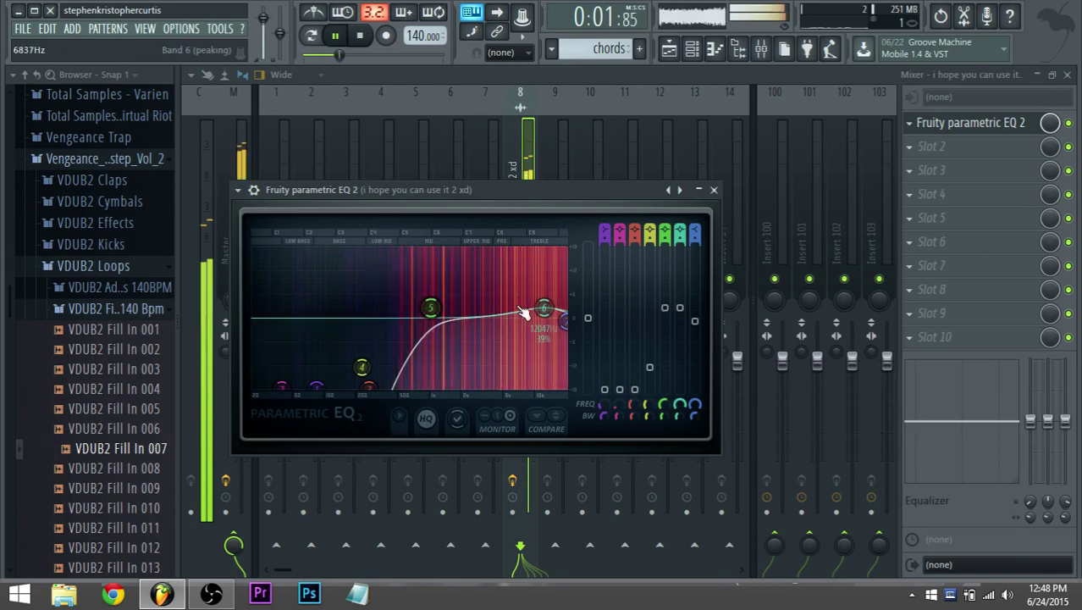
drag(544, 309, 542, 314)
Stop playback and delete the second copy of the sample on Track 2 near bar 3 in the playlist.
click(674, 52)
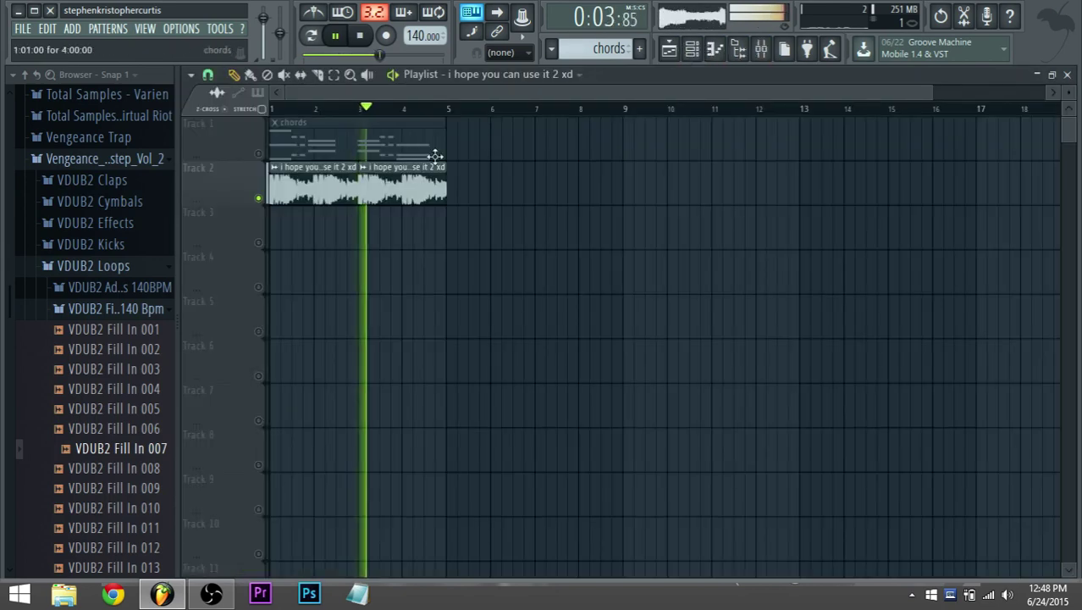
scroll(338, 217, up, 4)
key(space)
scroll(401, 203, up, 2)
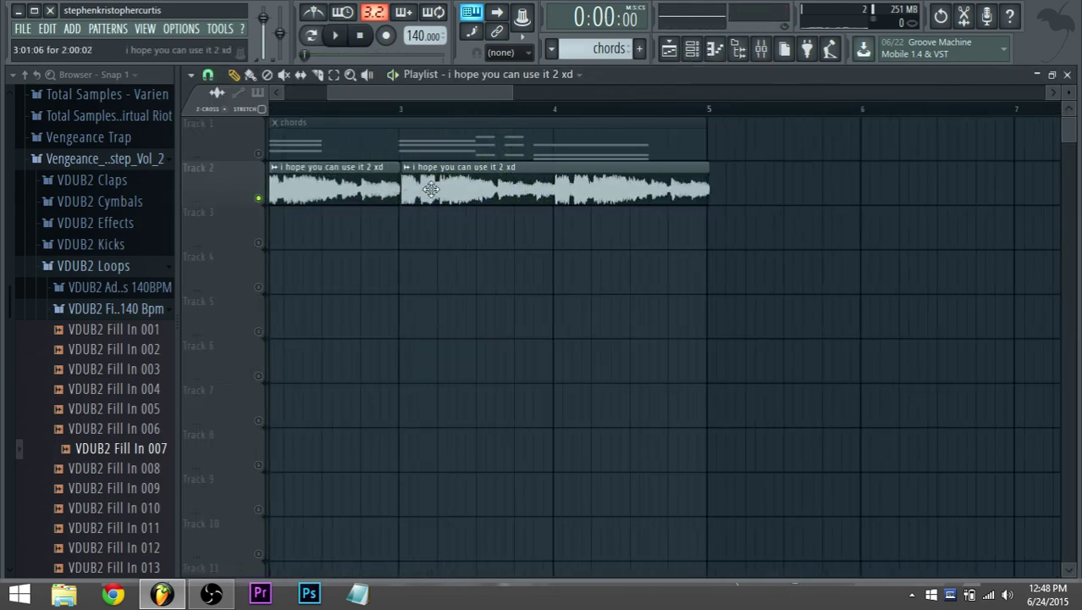
right_click(420, 196)
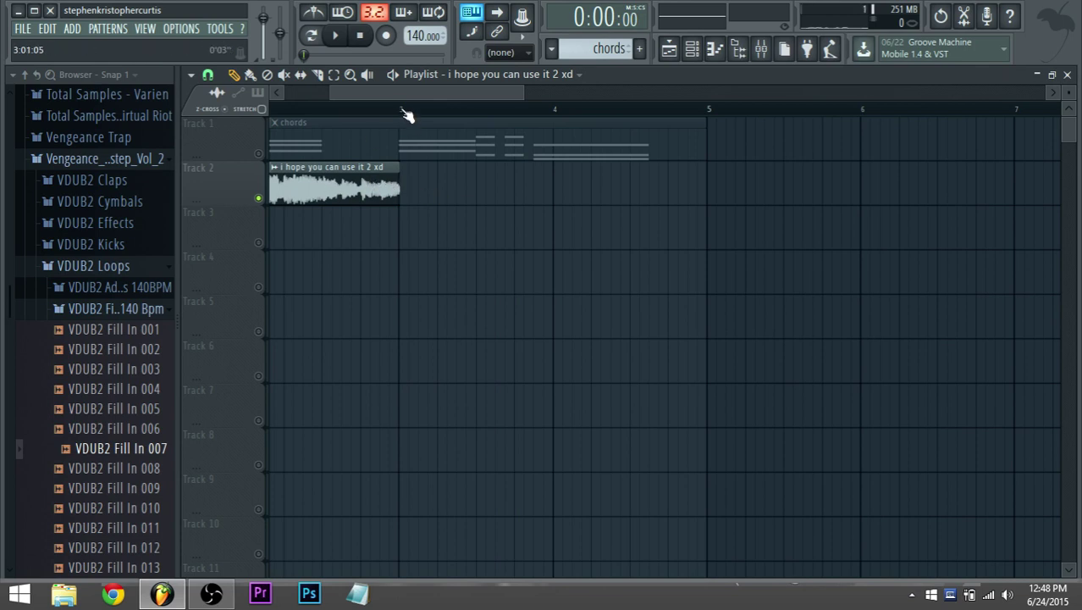
Place the "i hope you can use it 2 xd" sample on Track 2 again and align its start exactly with bar 3.
drag(407, 95, 187, 114)
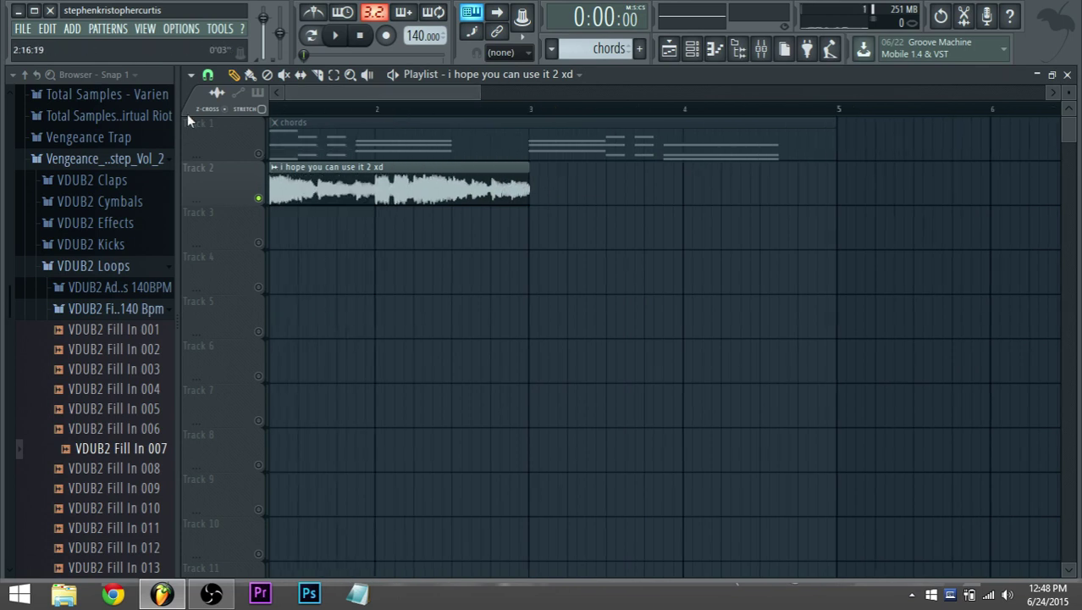
click(319, 76)
scroll(673, 246, up, 2)
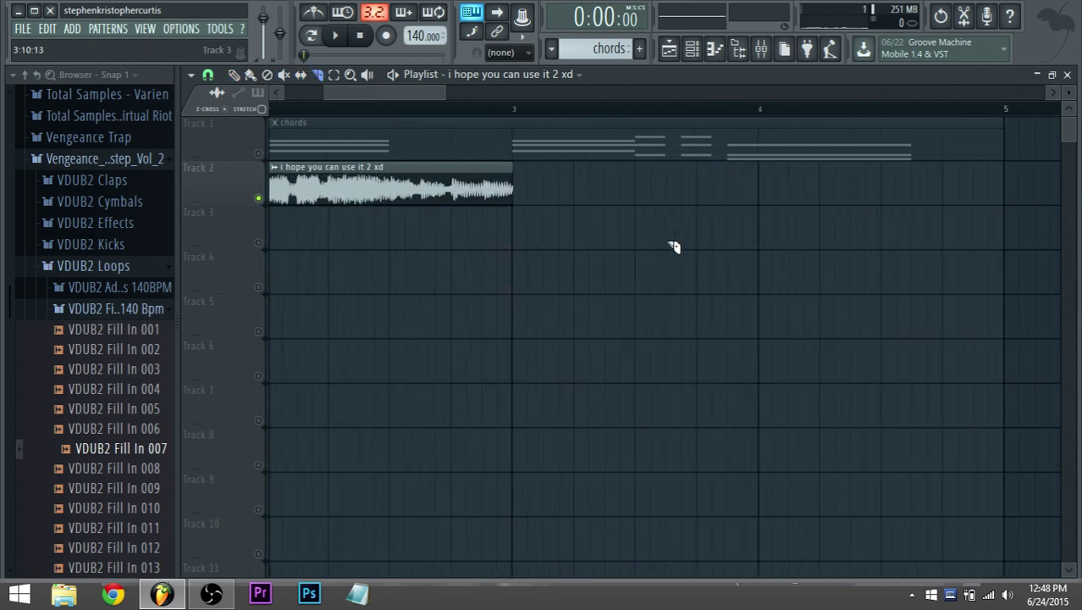
scroll(515, 178, down, 1)
click(517, 182)
ctrl+click(545, 181)
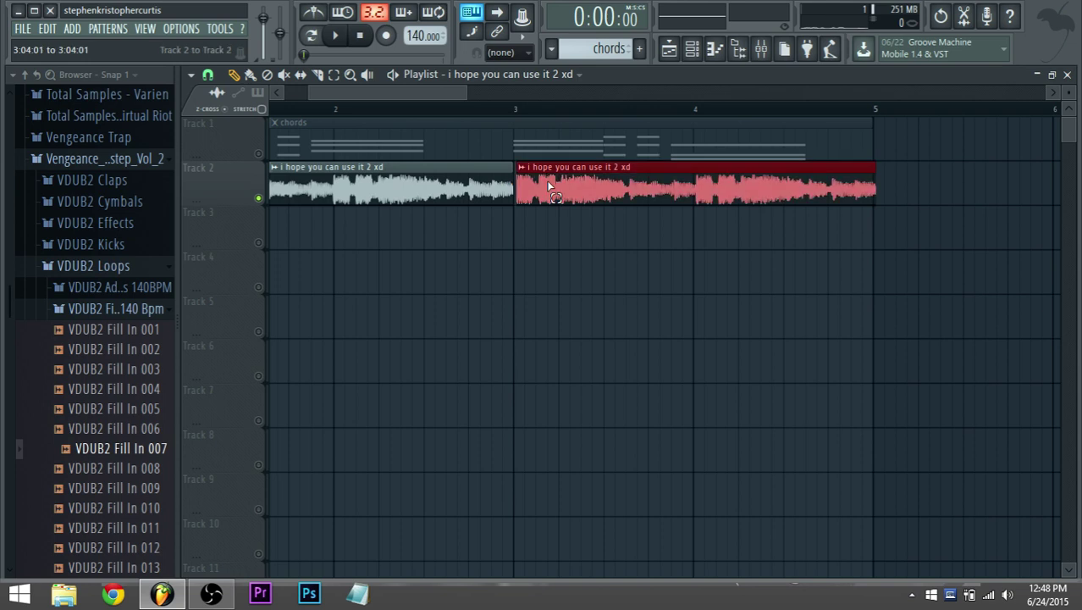
ctrl+click(547, 222)
drag(548, 183, 544, 183)
Play the song with all playlist tracks unmuted and lower the fader of mixer insert 8.
key(space)
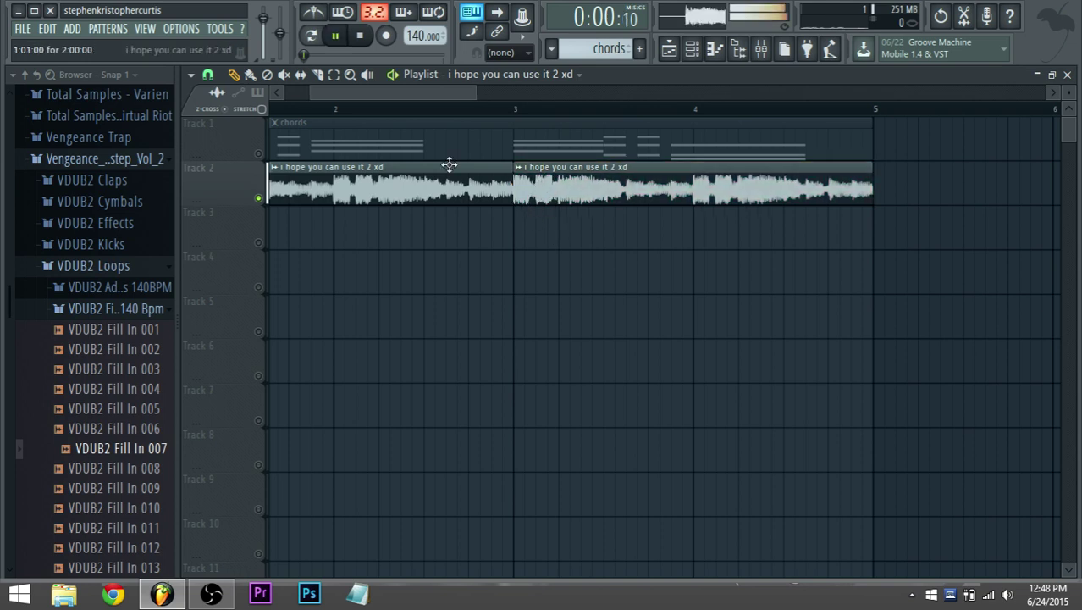
right_click(259, 154)
right_click(259, 154)
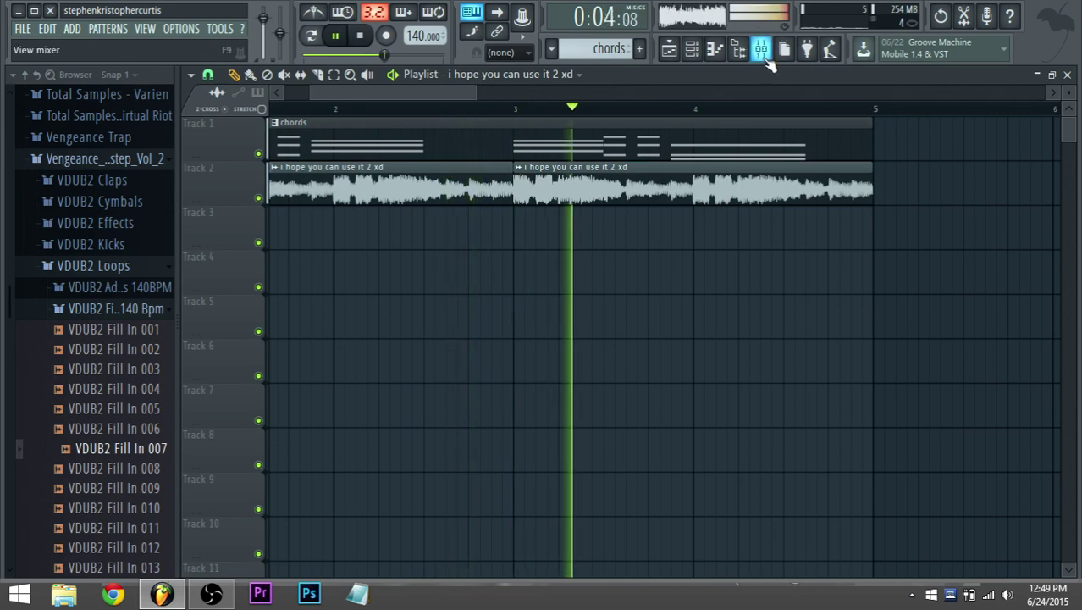
click(762, 51)
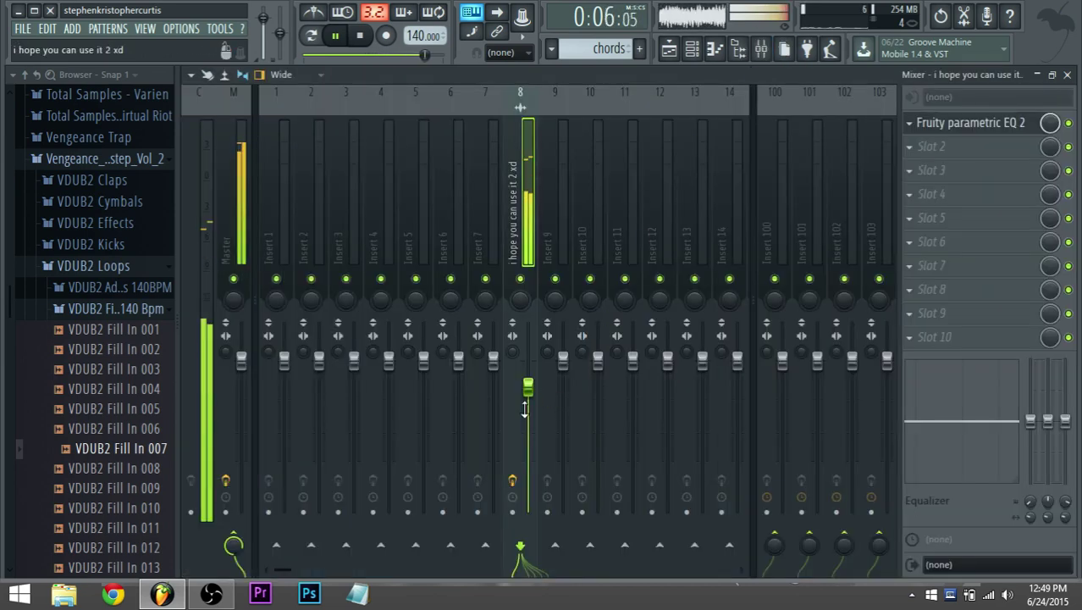
drag(527, 389, 528, 403)
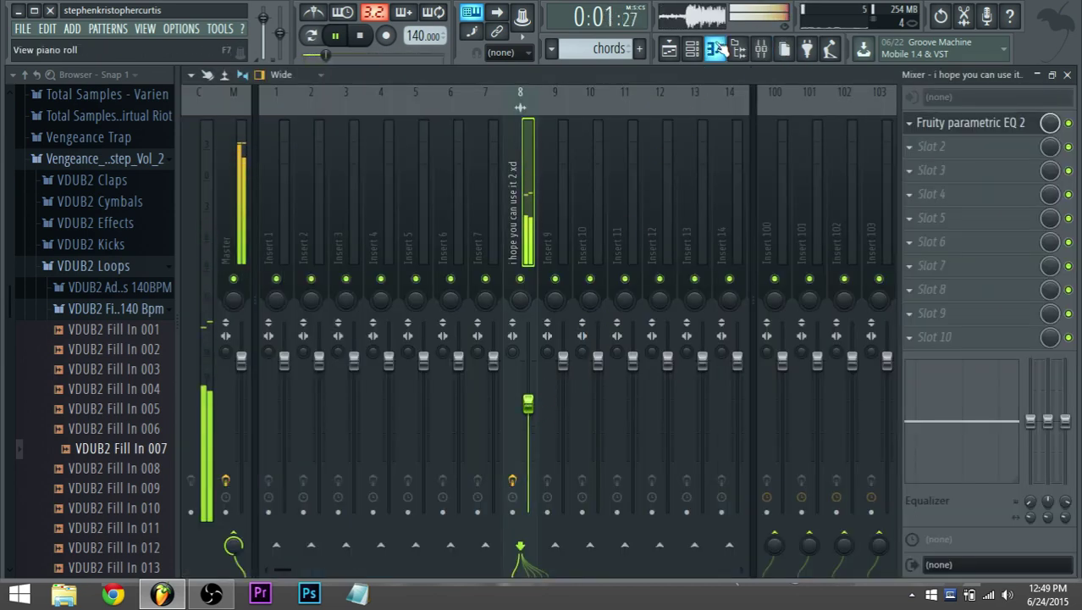
Select the Harmor channel in the channel rack and route it to mixer insert 9.
click(692, 48)
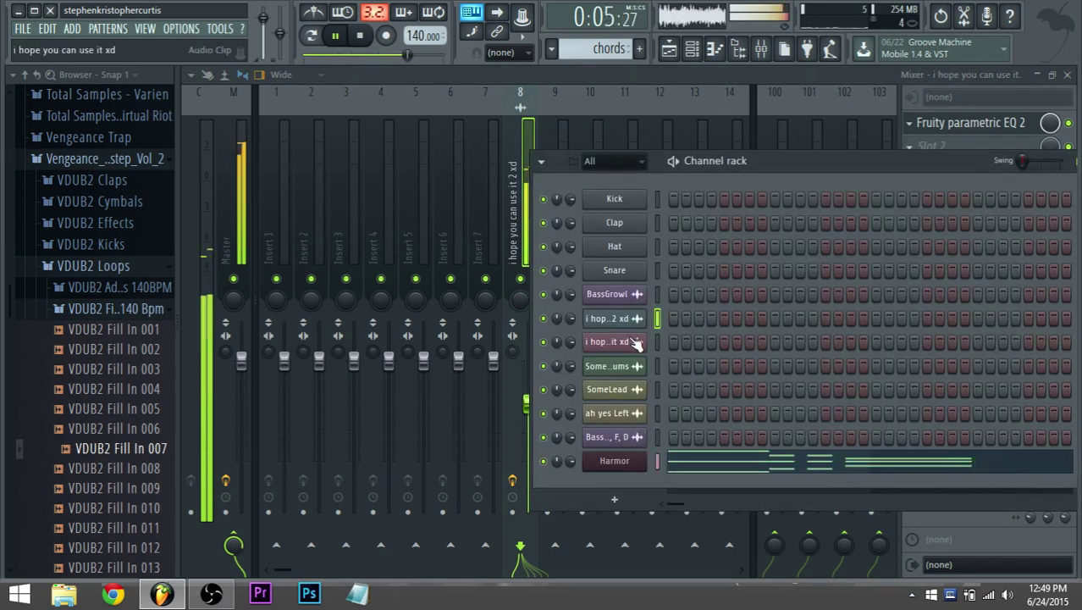
key(space)
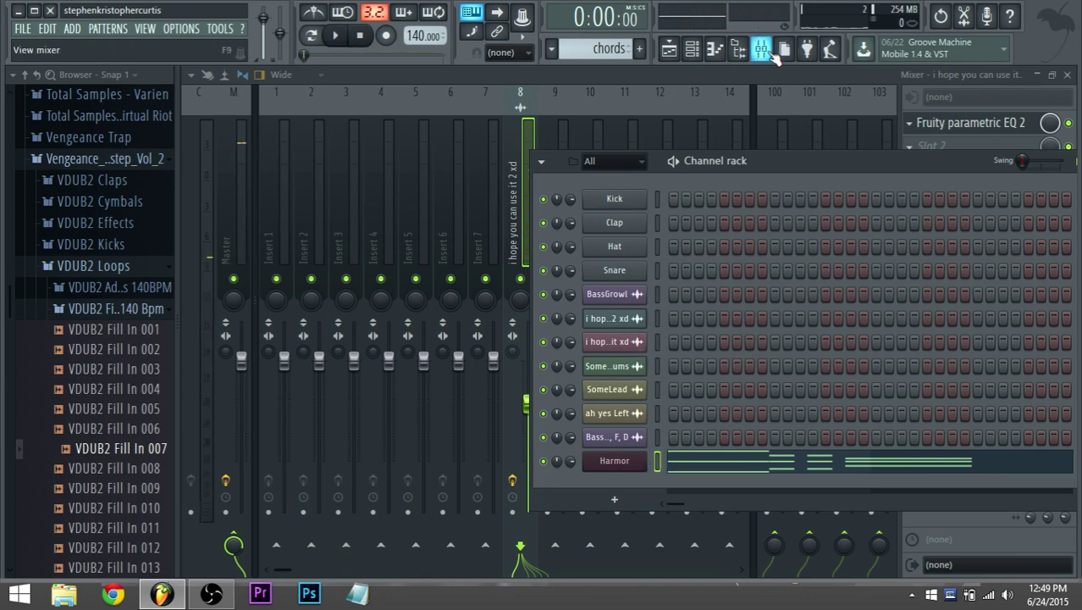
click(690, 40)
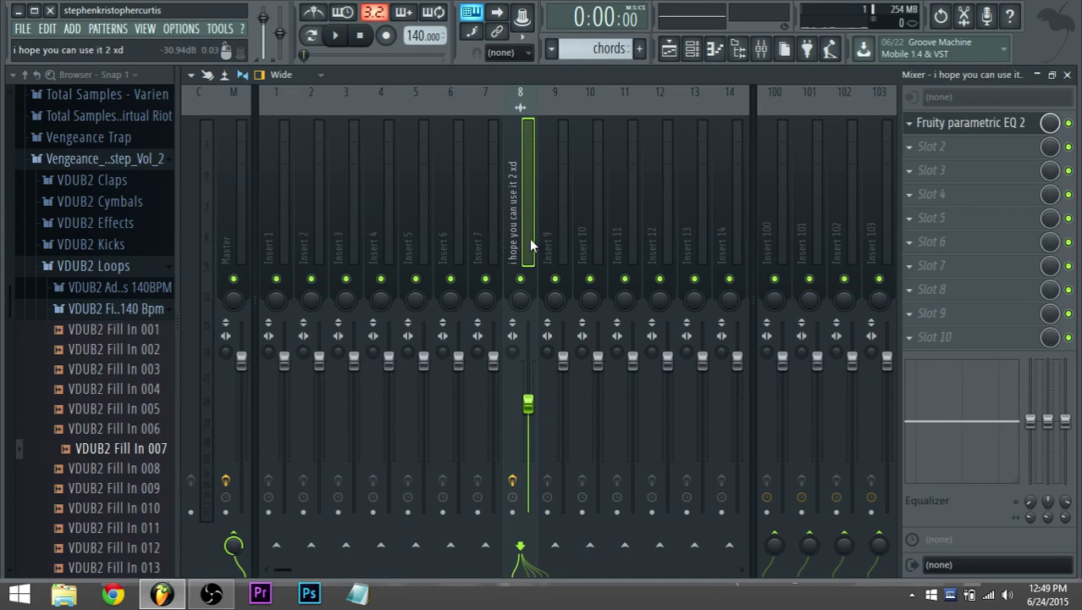
right_click(569, 86)
mouse_move(705, 189)
click(745, 185)
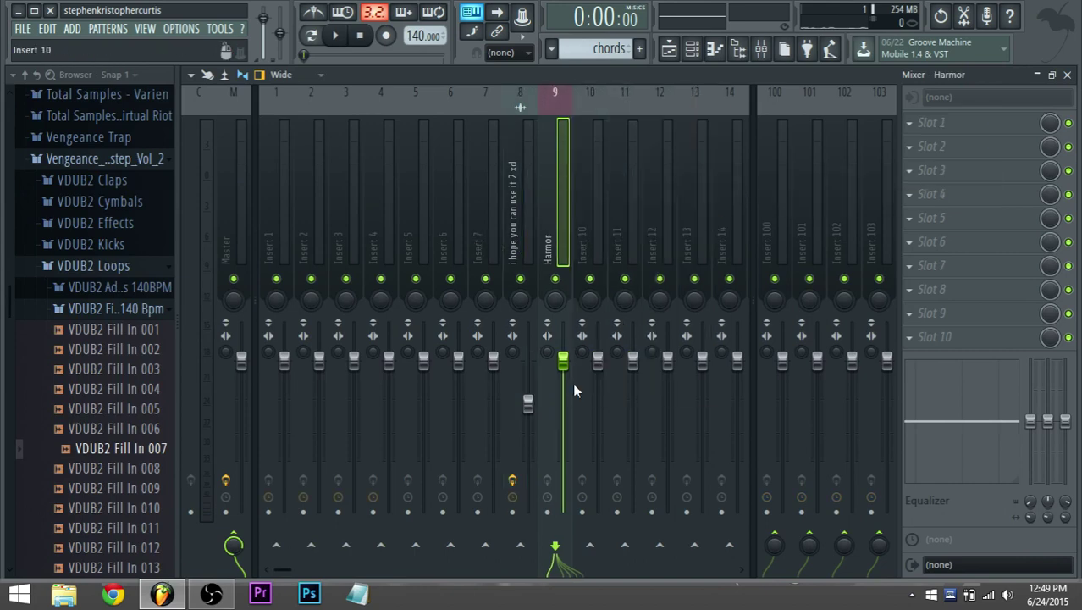
Lower the Harmor insert's fader during playback and load Fruity Parametric EQ 2 in its slot 1.
key(space)
drag(564, 362, 564, 400)
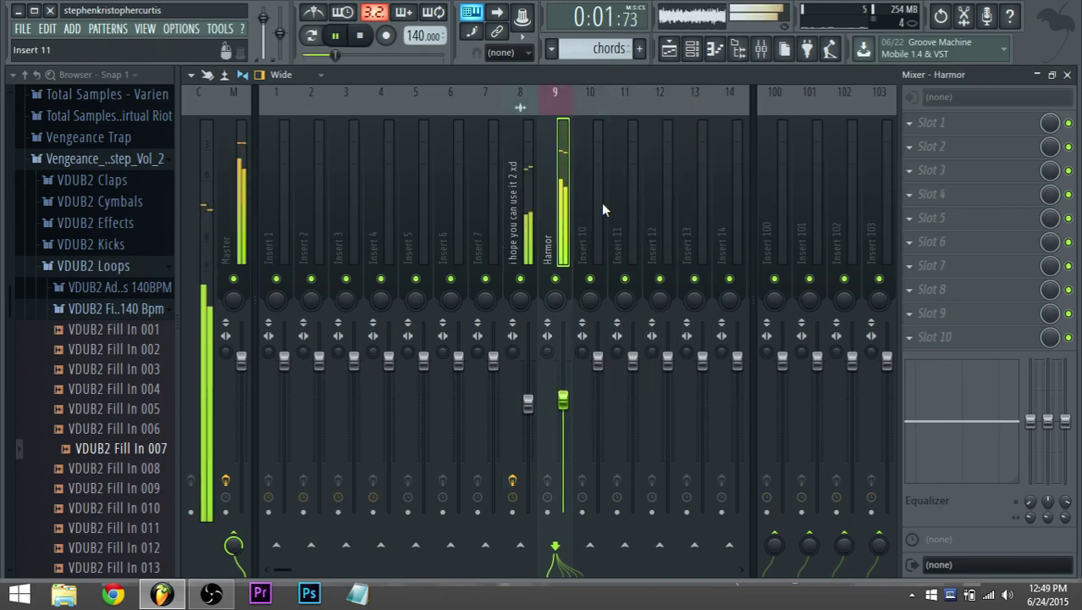
click(932, 123)
click(729, 133)
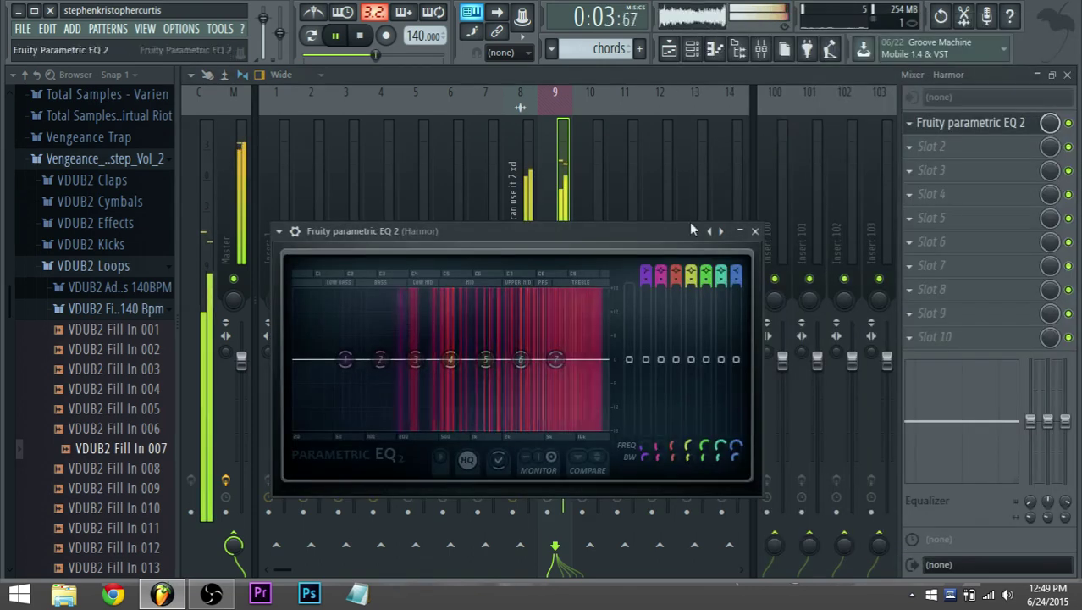
Shape Harmor's EQ with low shelf and band 4 cuts, a slight band 5 lift and a band 6 boost around 11.4 kHz.
drag(450, 359, 479, 412)
drag(556, 361, 598, 362)
drag(476, 411, 498, 351)
drag(521, 360, 583, 349)
drag(482, 393, 481, 397)
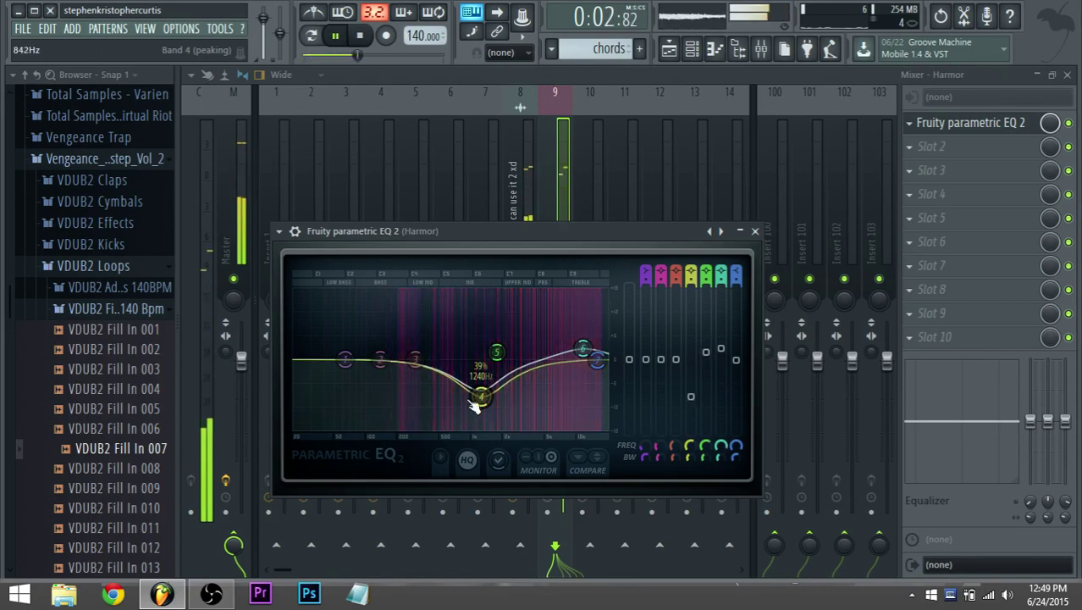
drag(345, 360, 325, 406)
drag(482, 396, 471, 399)
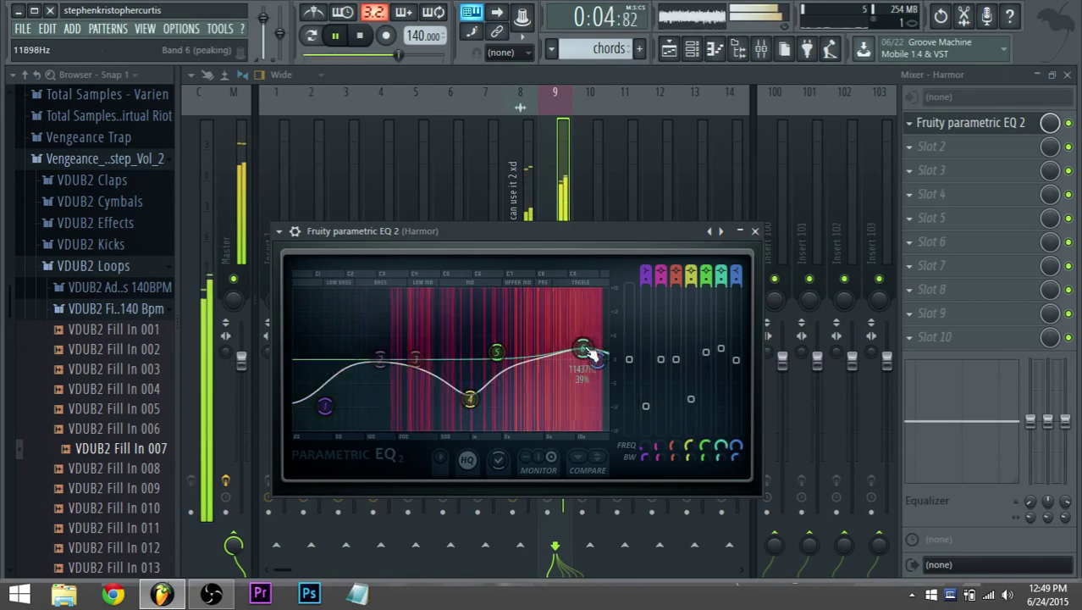
Stop playback and move both "i hope you can use it 2 xd" clips from Track 2 to Track 3 in the playlist.
click(669, 48)
key(space)
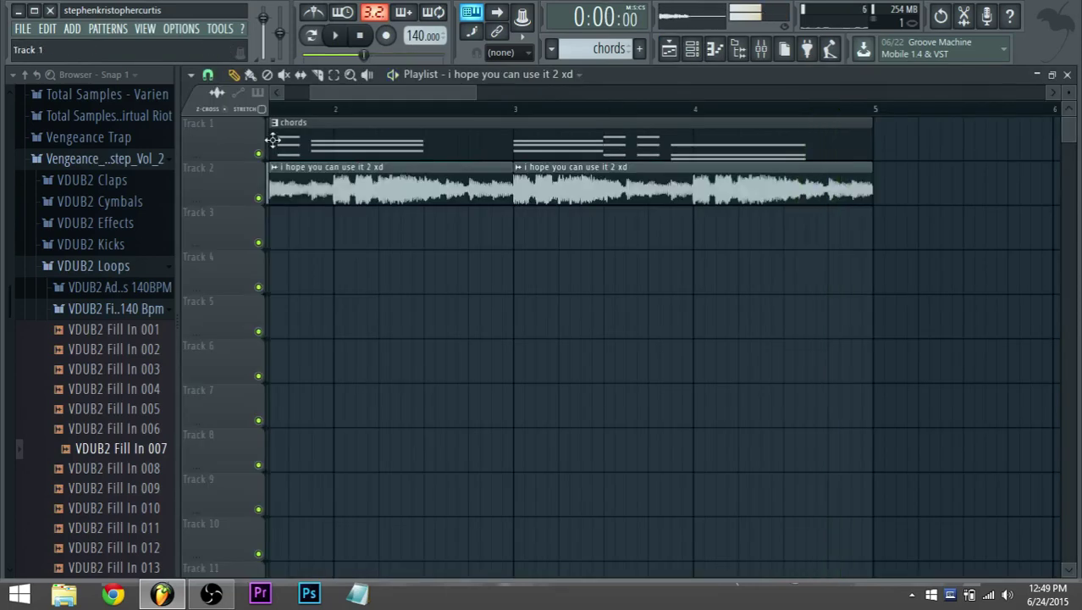
drag(366, 93, 329, 95)
scroll(293, 193, down, 3)
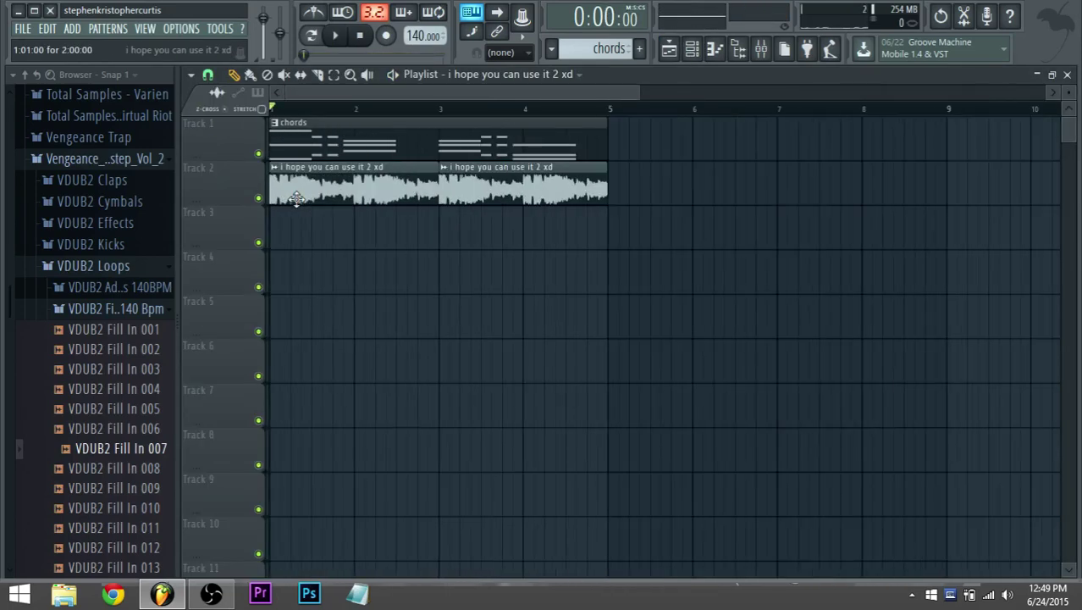
ctrl+drag(593, 247, 289, 246)
ctrl+click(288, 314)
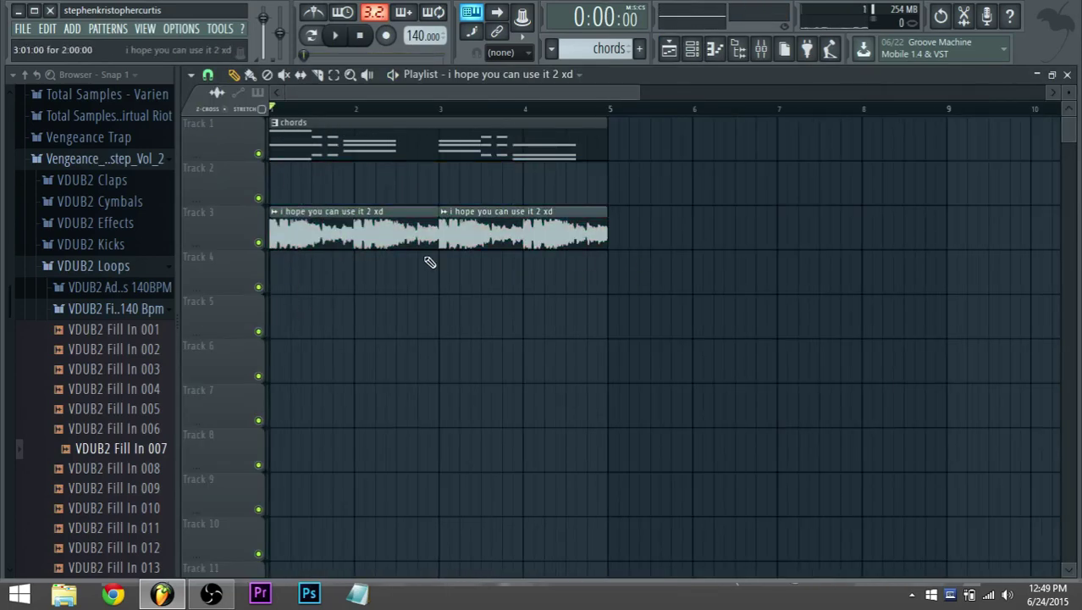
Place the "Bass A, G, F, D" sample at bar 1 of Track 4 and play it briefly with the arrangement.
key(space)
key(space)
click(692, 48)
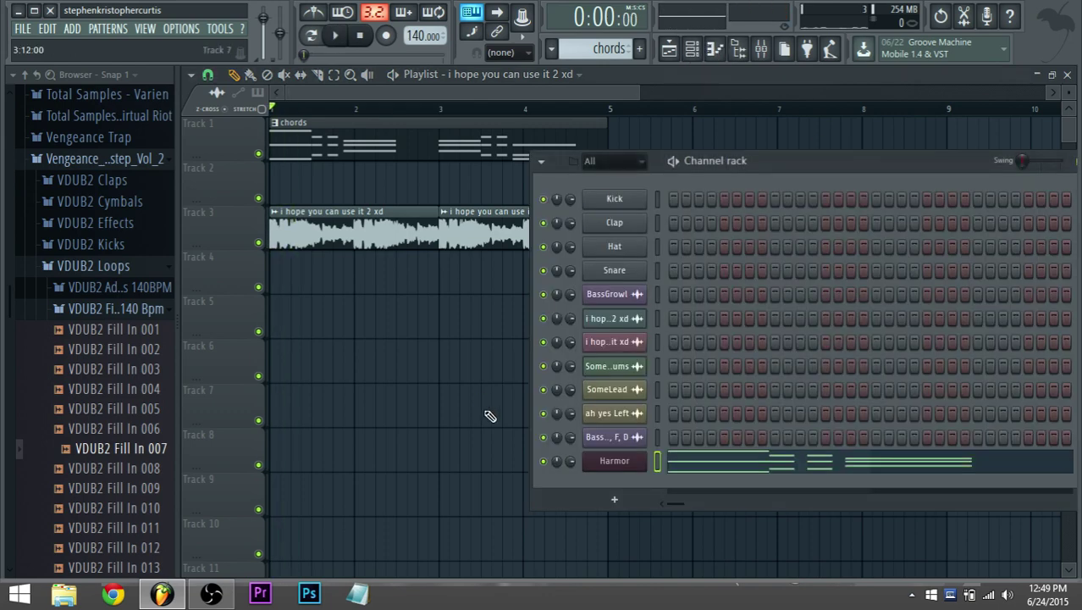
click(631, 438)
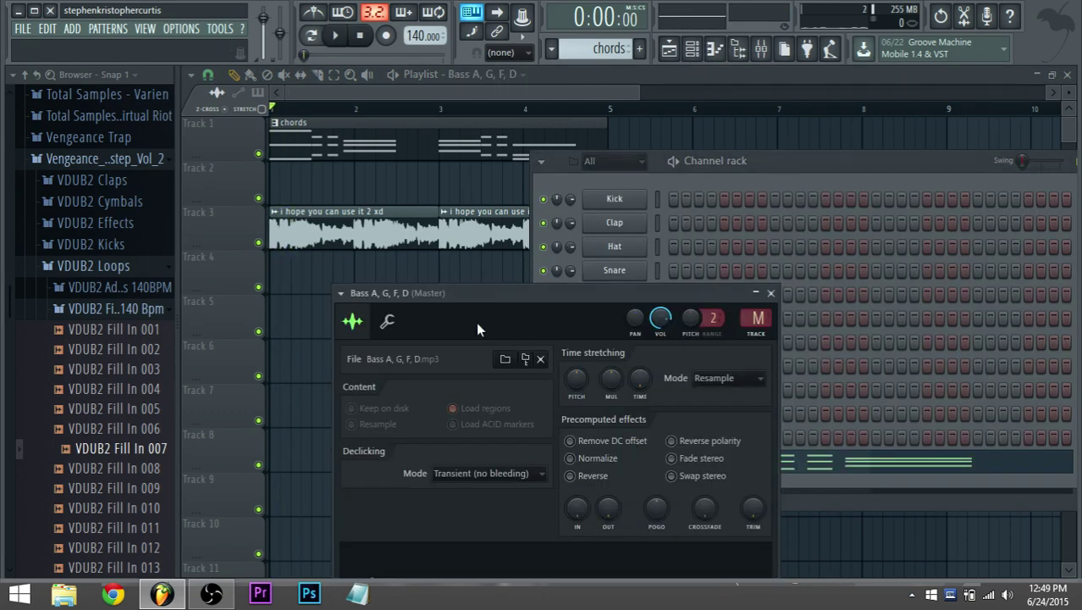
drag(403, 297, 415, 222)
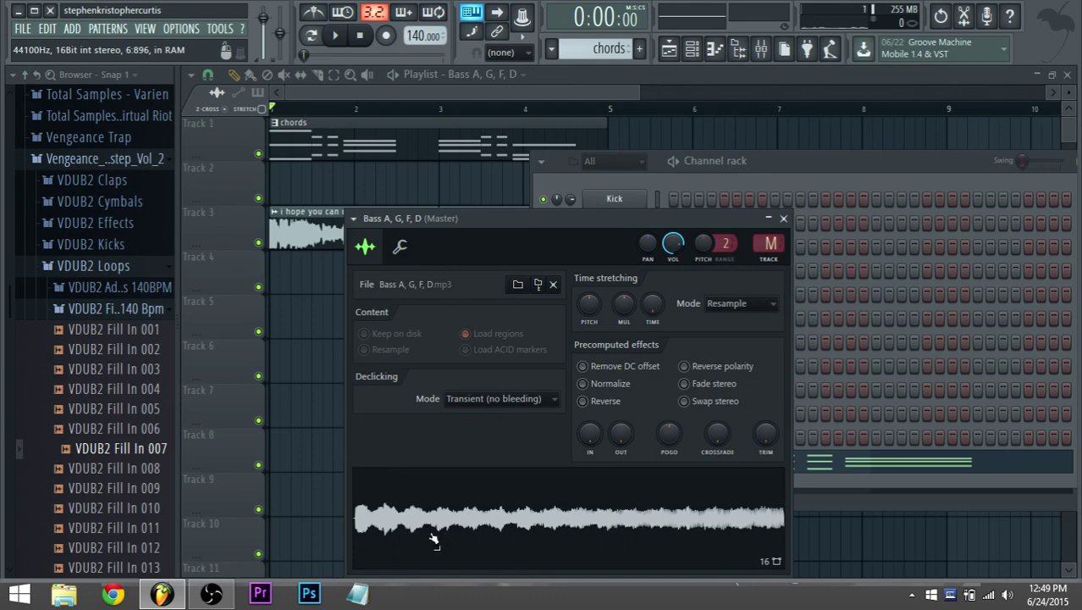
drag(433, 539, 235, 271)
key(space)
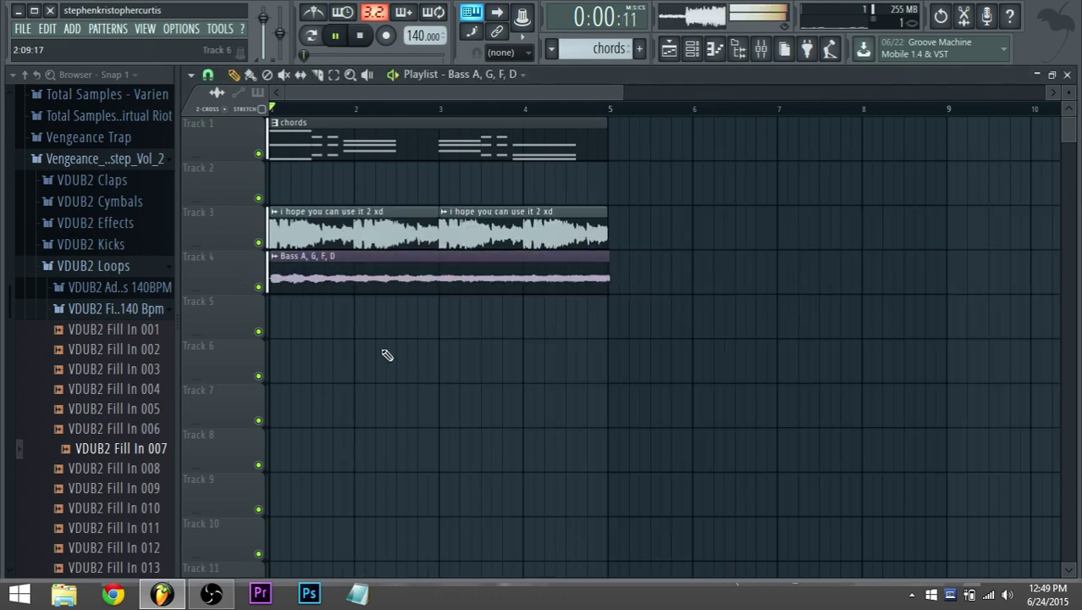
key(space)
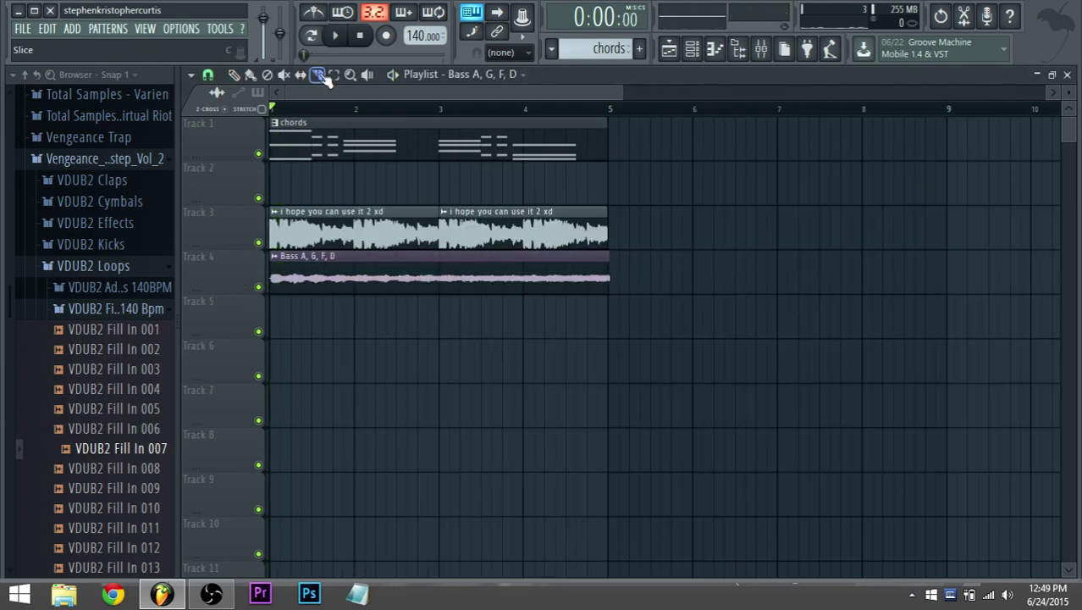
Solo Track 4, enable the metronome and play the bass clip against it.
scroll(626, 303, up, 2)
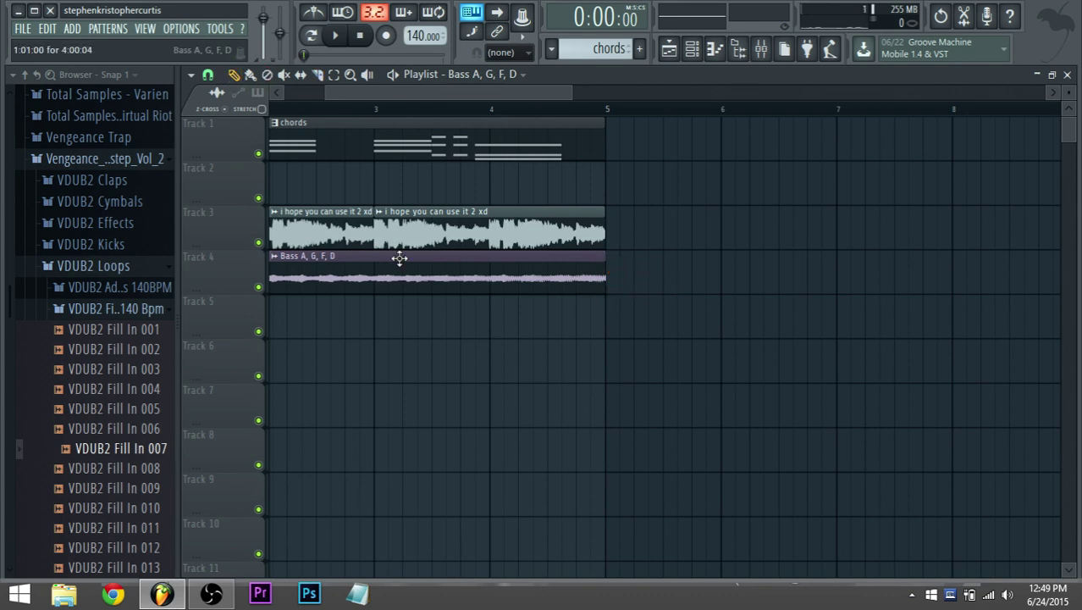
right_click(259, 288)
click(394, 76)
click(317, 15)
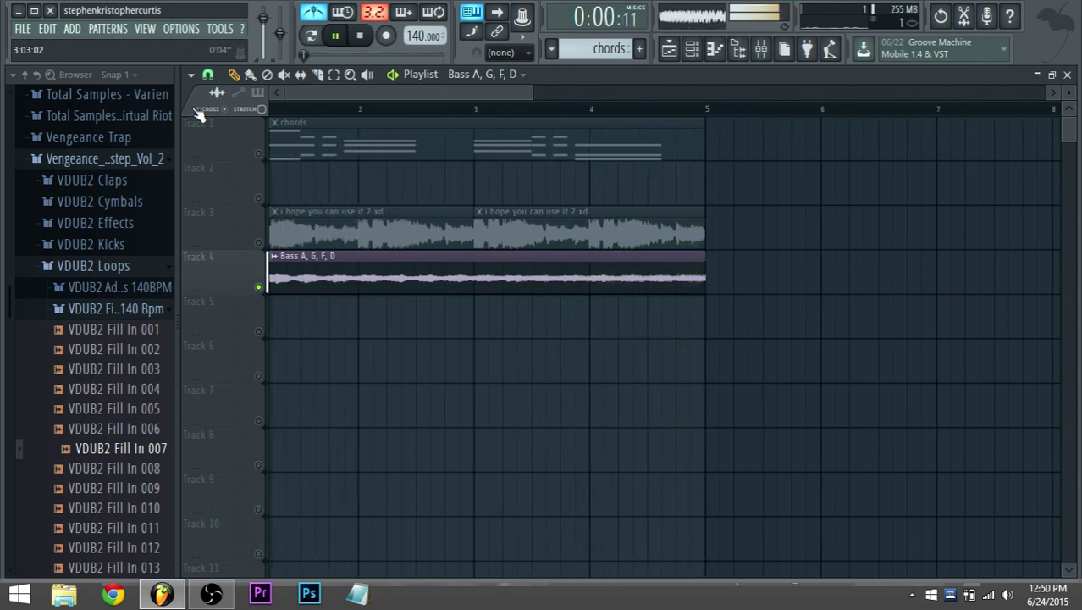
key(space)
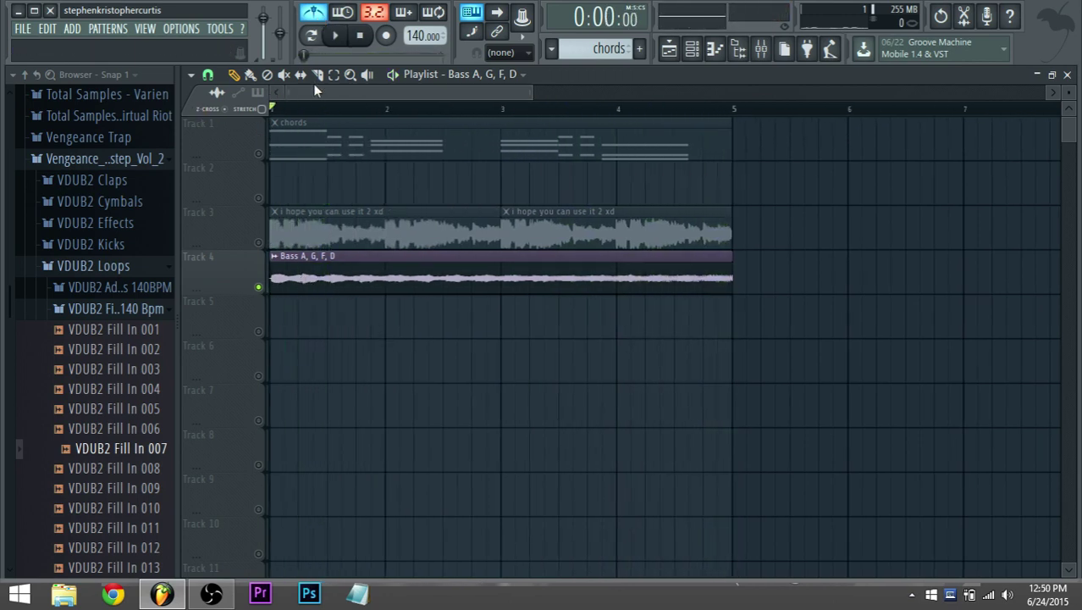
Trim the silence from the start of the bass clip on Track 4 and move the clip back to bar 1.
scroll(283, 259, up, 3)
drag(320, 89, 119, 120)
scroll(312, 325, up, 4)
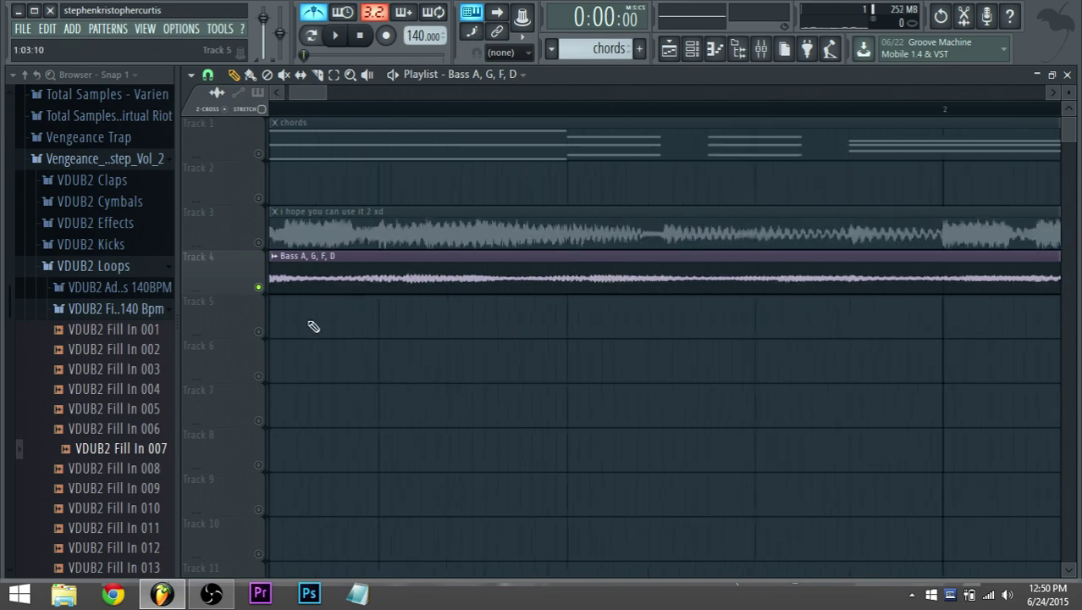
scroll(314, 326, up, 1)
drag(308, 94, 157, 108)
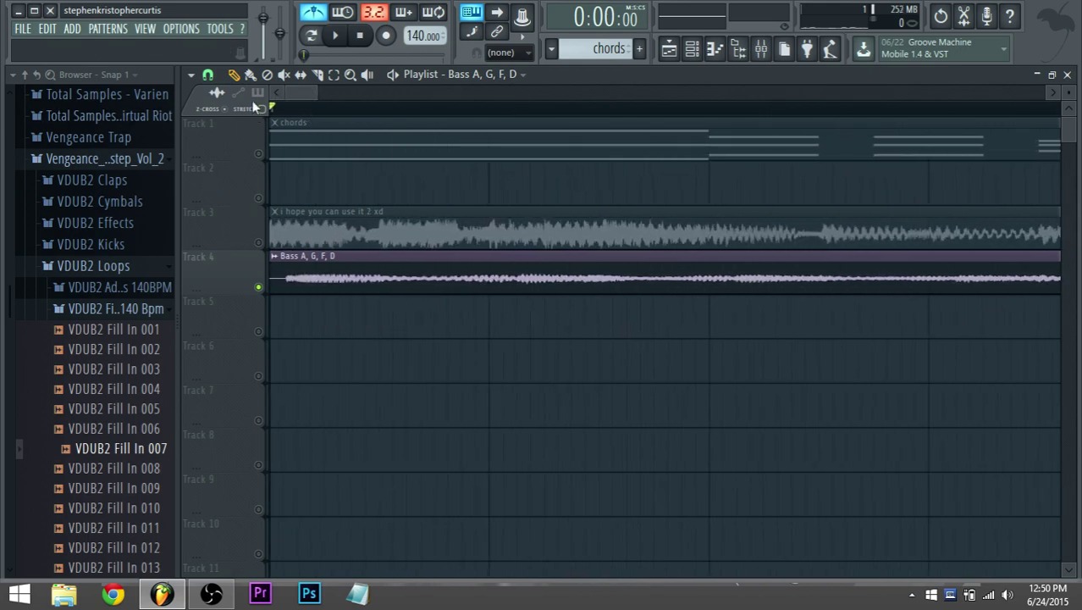
click(301, 76)
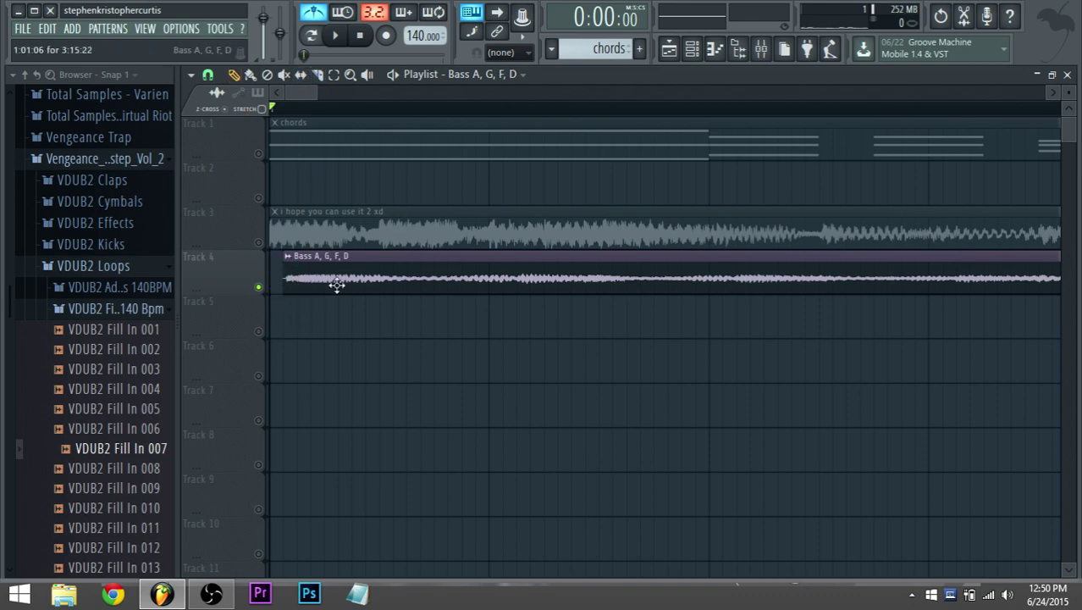
drag(336, 286, 263, 296)
Set the playlist snap to (none), cut the remaining silent sliver off the bass clip and realign it to bar 1.
scroll(289, 301, down, 1)
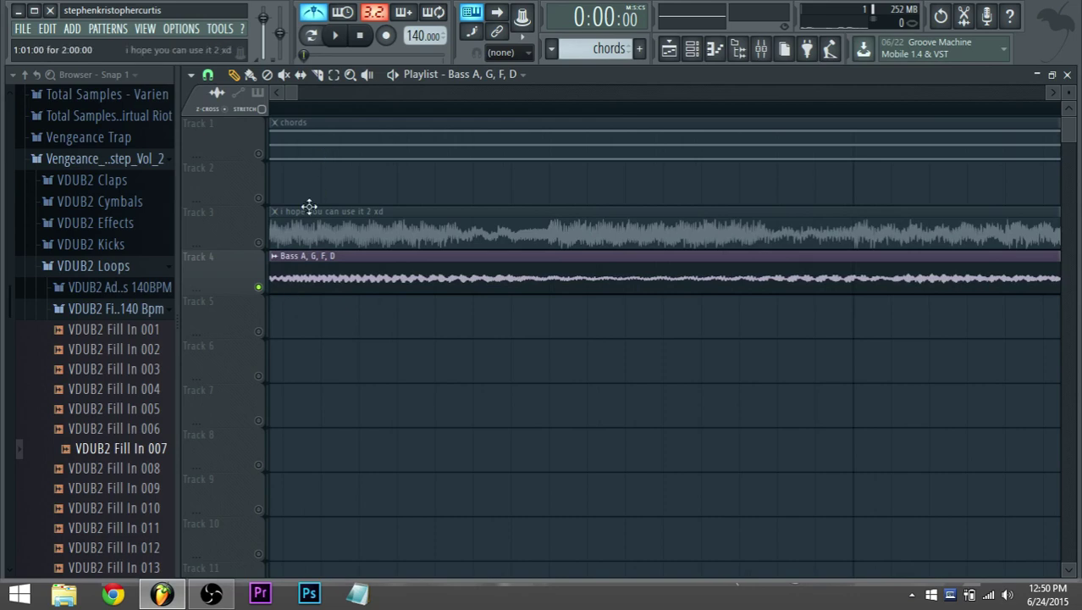
drag(299, 92, 231, 108)
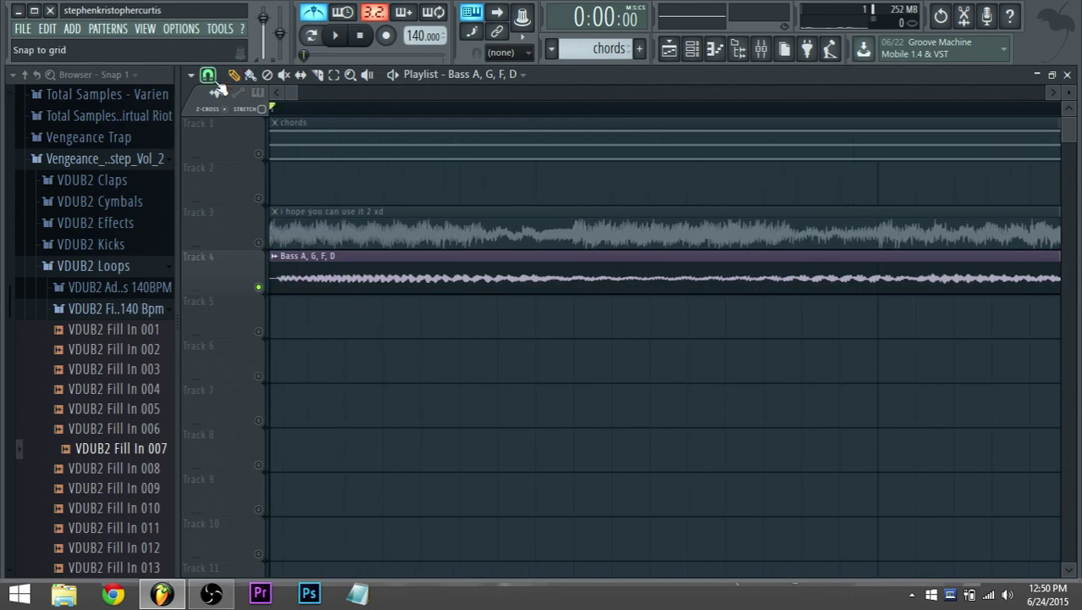
click(213, 78)
click(239, 151)
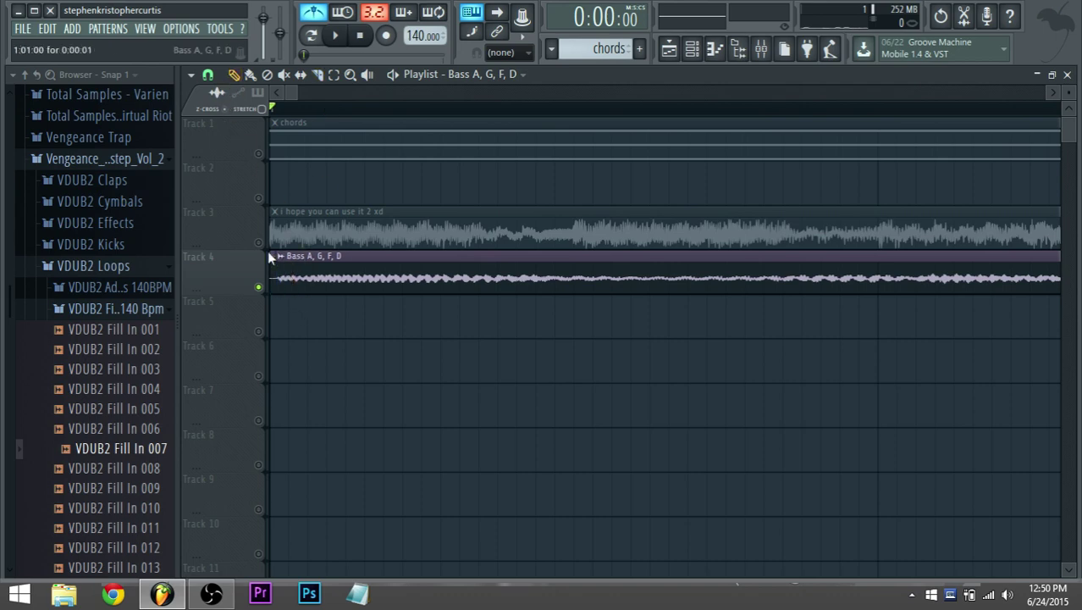
drag(285, 283, 279, 283)
Set the playlist snap to 1/2 step and play the soloed bass clip.
click(212, 78)
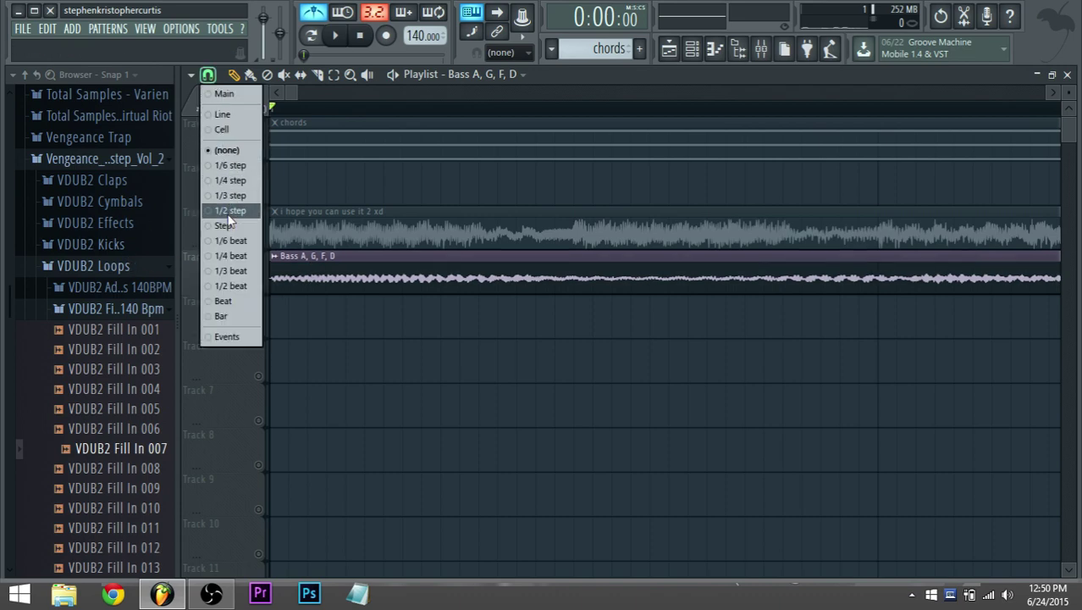
click(234, 212)
key(space)
scroll(305, 310, down, 5)
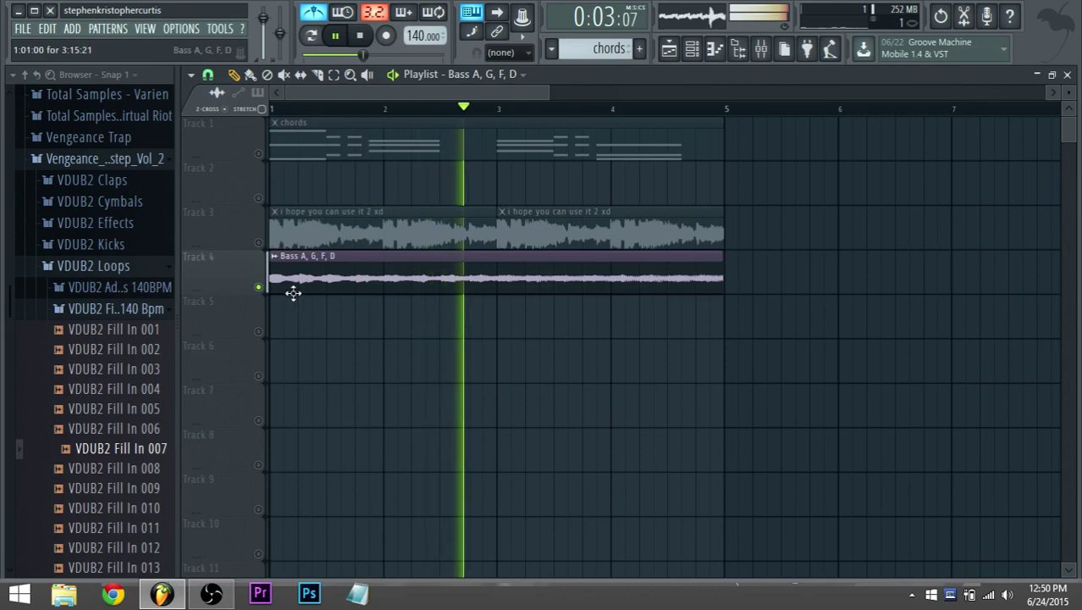
Unsolo Track 4 and play the bass together with the chords and the sample clips.
right_click(260, 288)
key(space)
key(space)
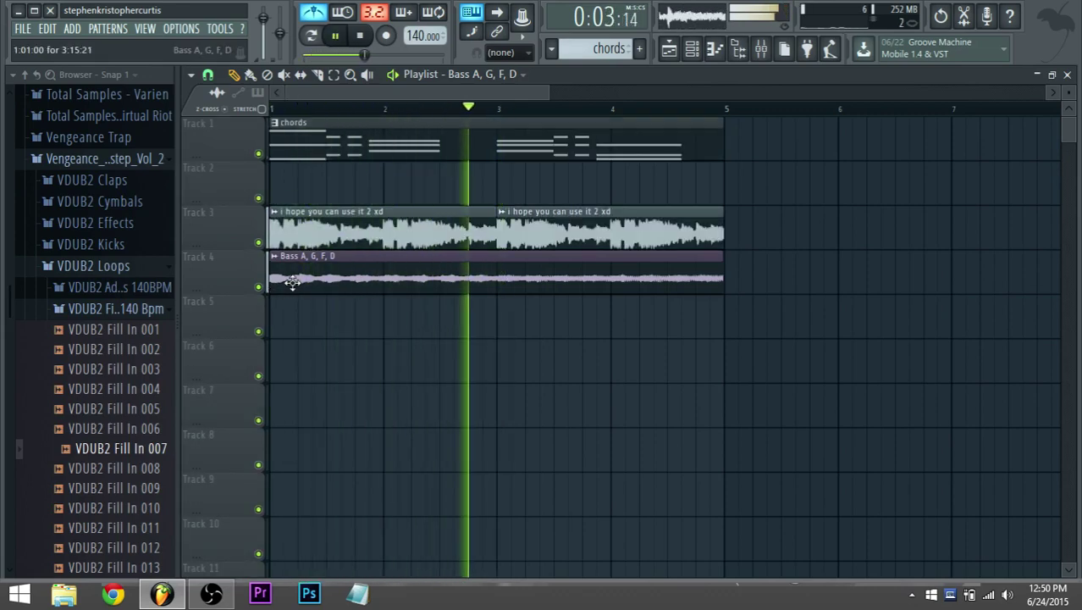
scroll(295, 281, down, 3)
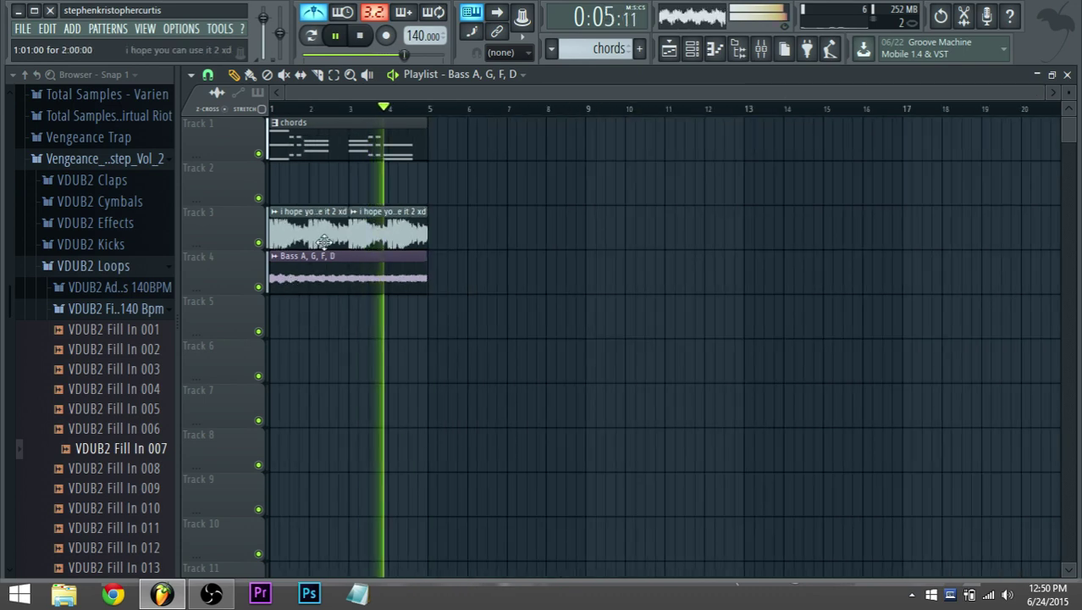
key(space)
Check the chords pattern's notes in the piano roll and delete the "Bass A, G, F, D" clip from Track 4.
double_click(305, 147)
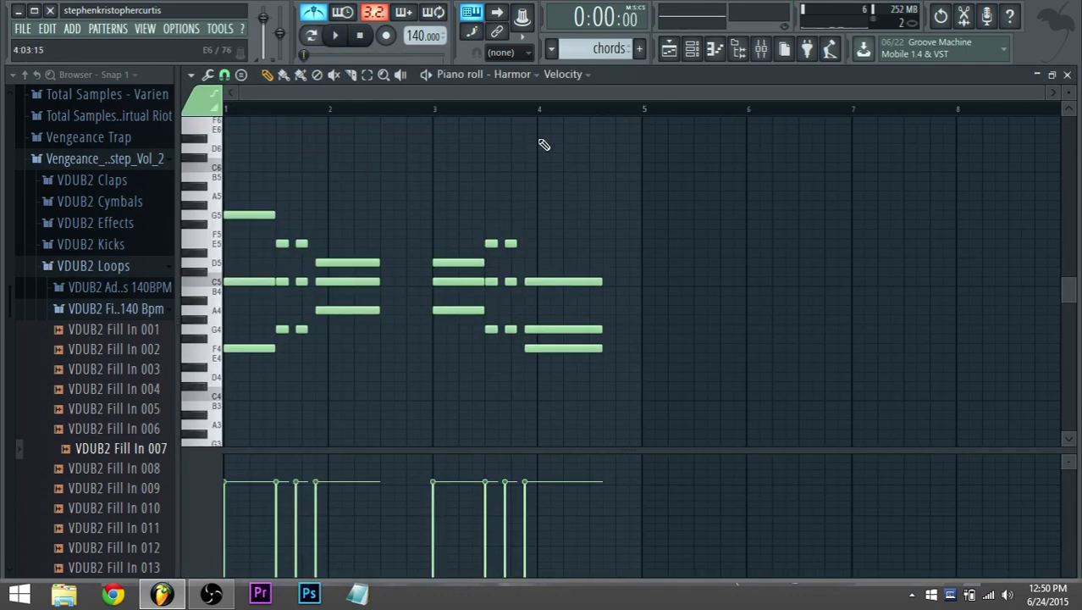
click(669, 48)
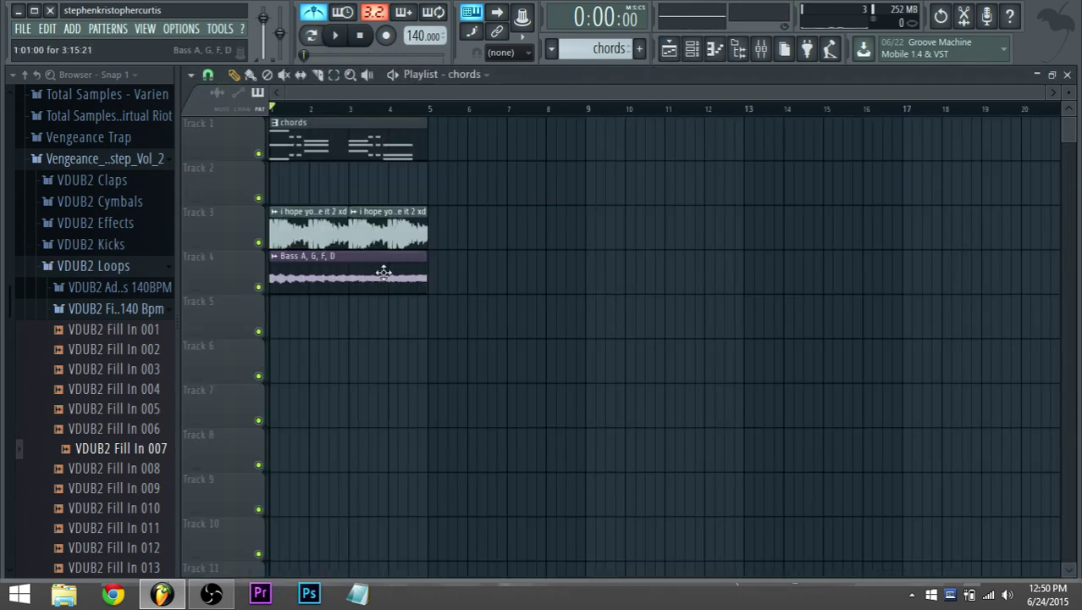
click(314, 273)
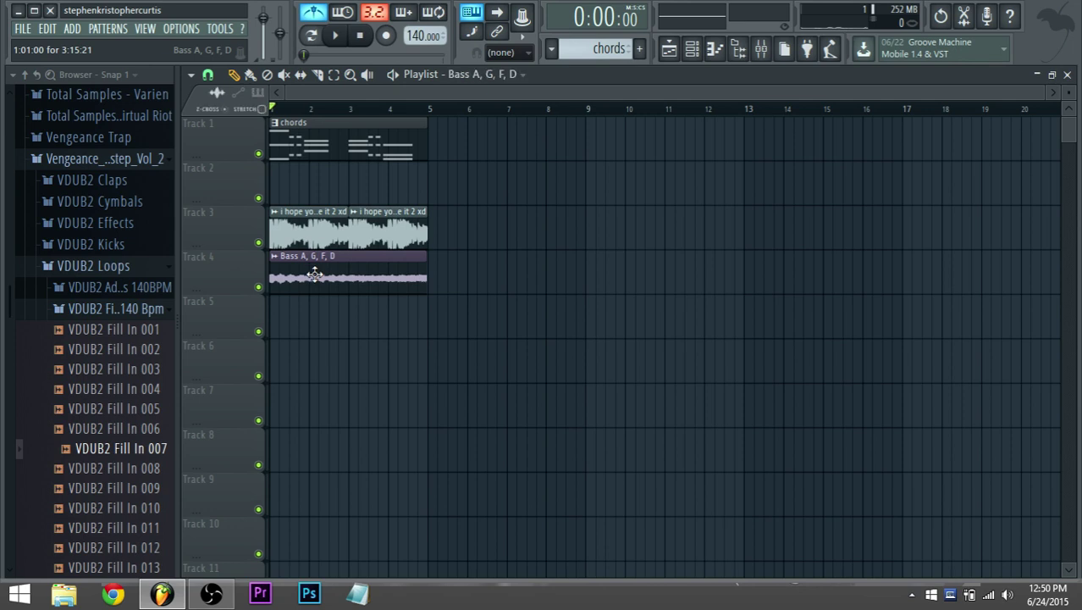
right_click(314, 273)
Inspect the "ah yes Left" sample's settings and audition the "i hope you can use it xd" sample.
click(714, 50)
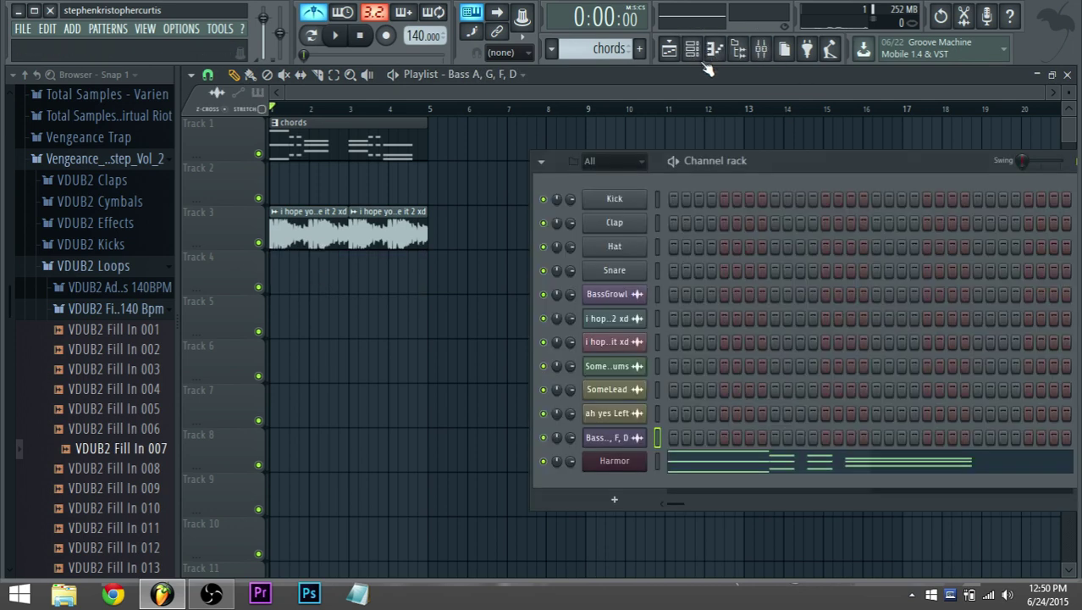
click(608, 420)
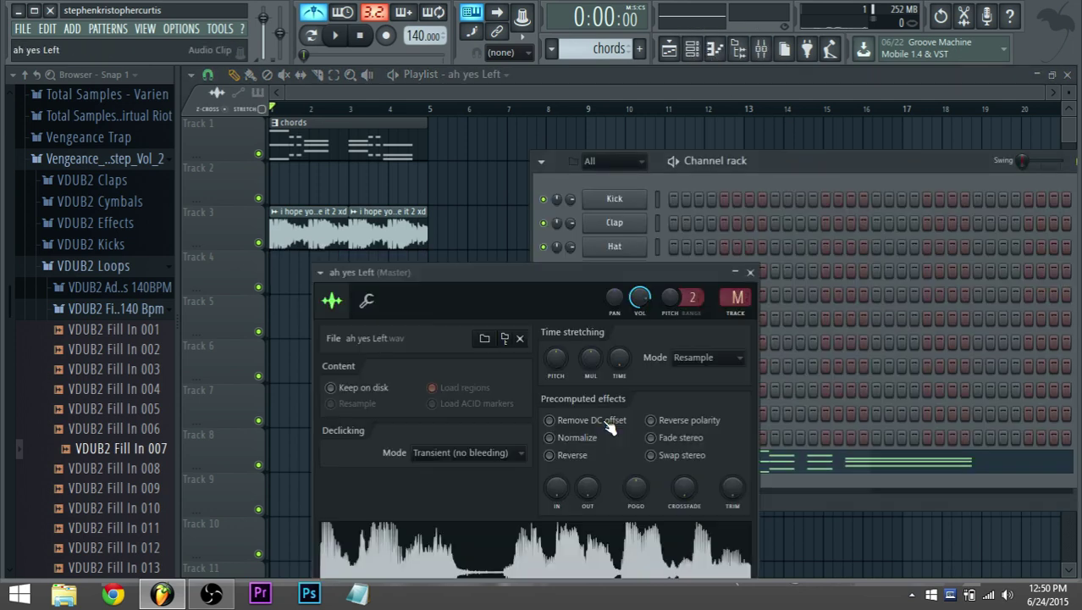
click(322, 272)
click(322, 273)
drag(353, 270, 652, 370)
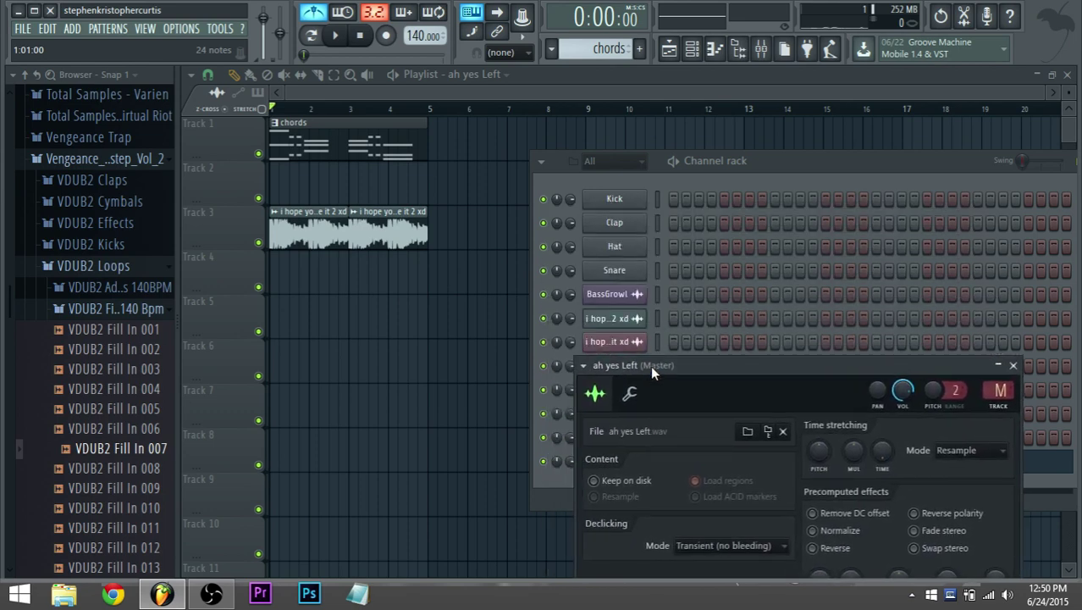
click(614, 341)
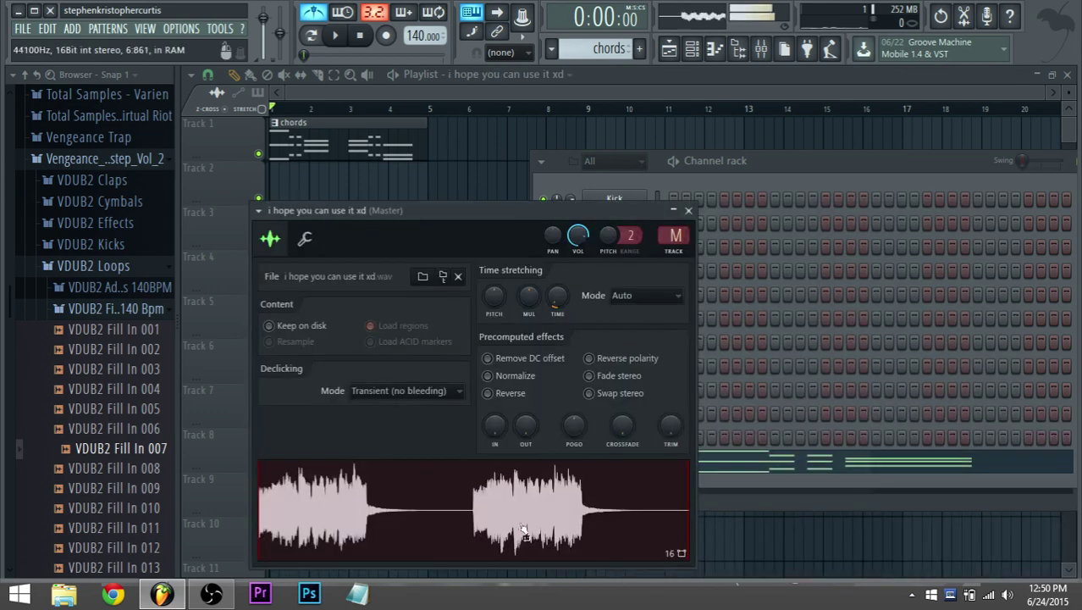
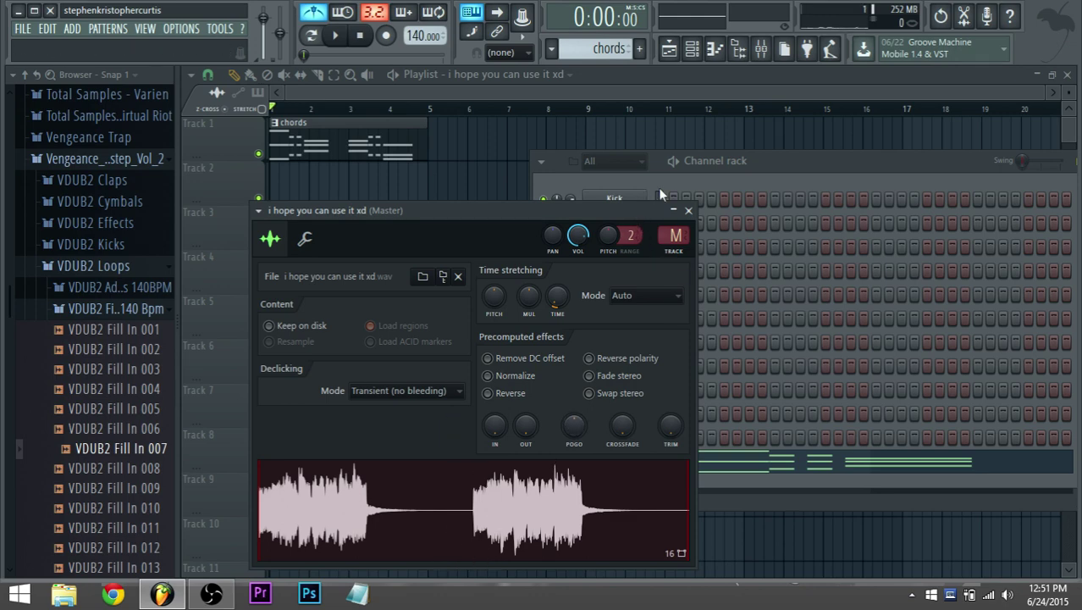
Audition the "i hope you can use it 2 xd" and BassGrowl samples from the channel rack.
click(774, 160)
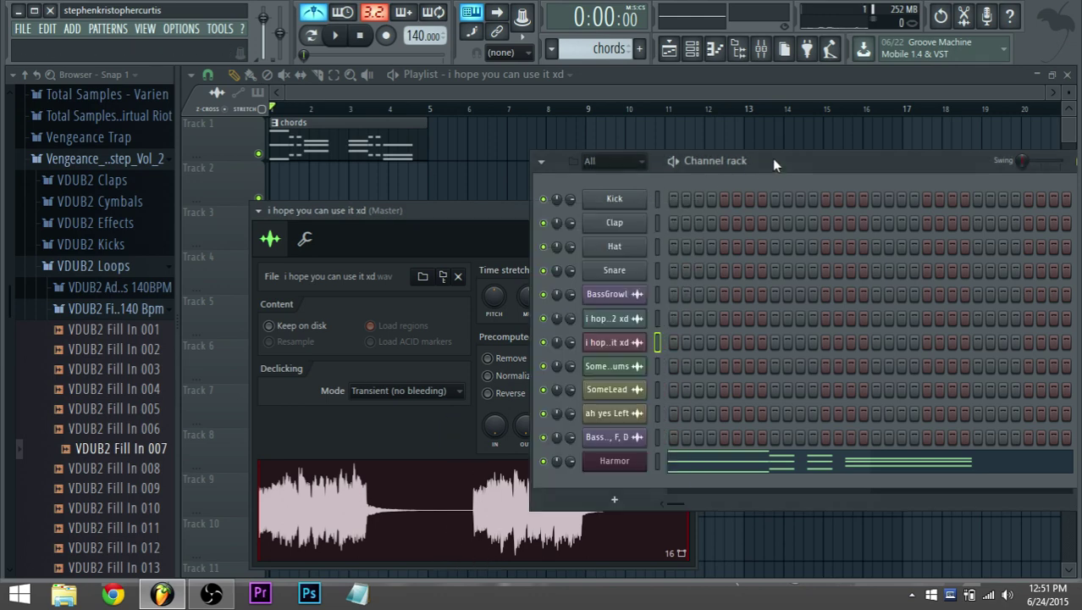
click(607, 319)
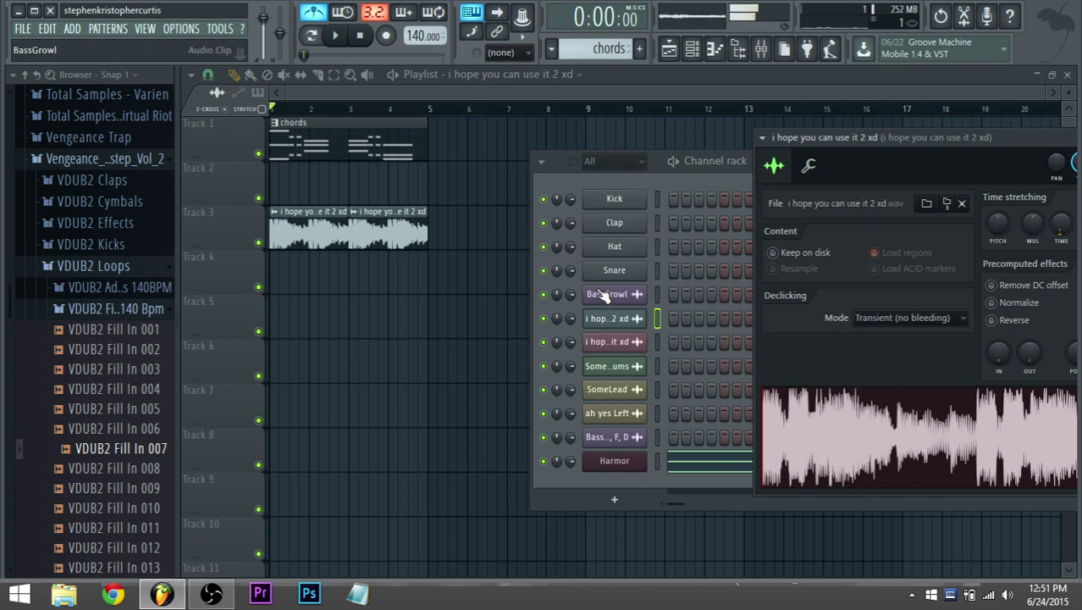
click(605, 294)
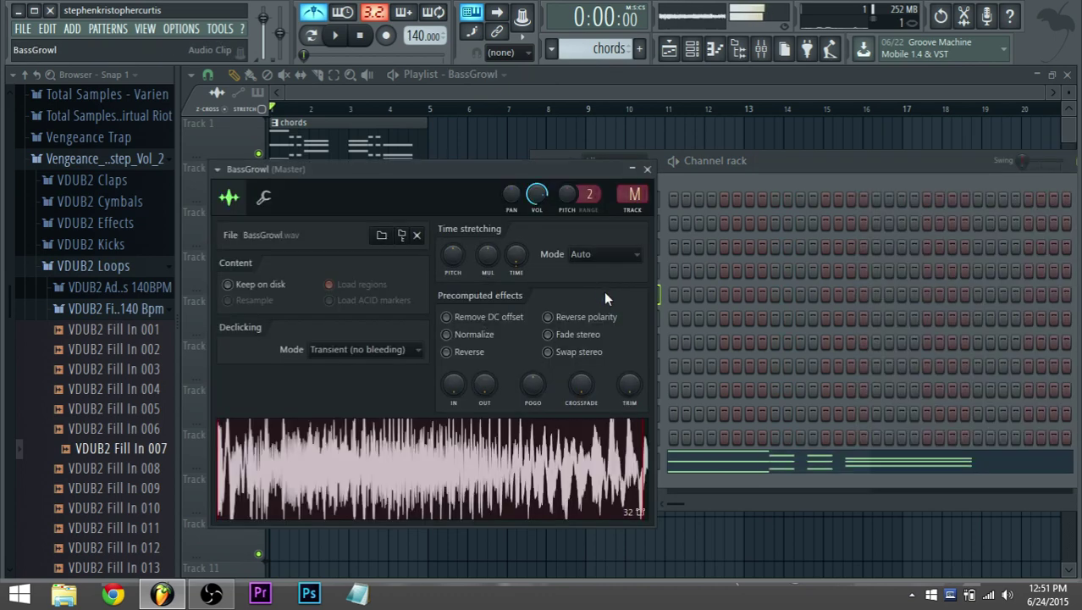
click(491, 472)
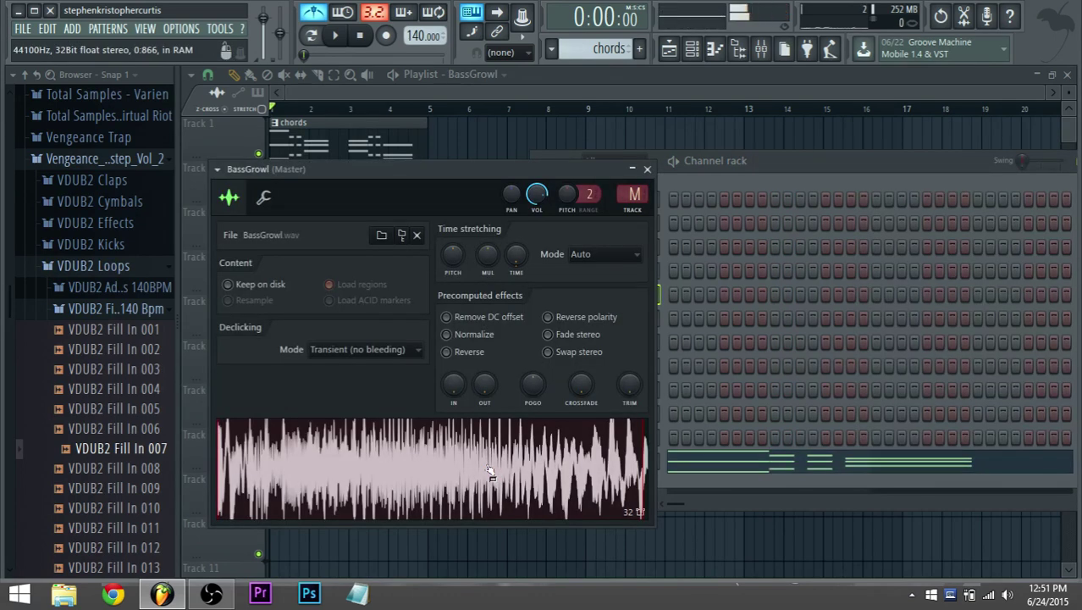
Change the BassGrowl sample's time-stretch setting and audition the result.
click(822, 169)
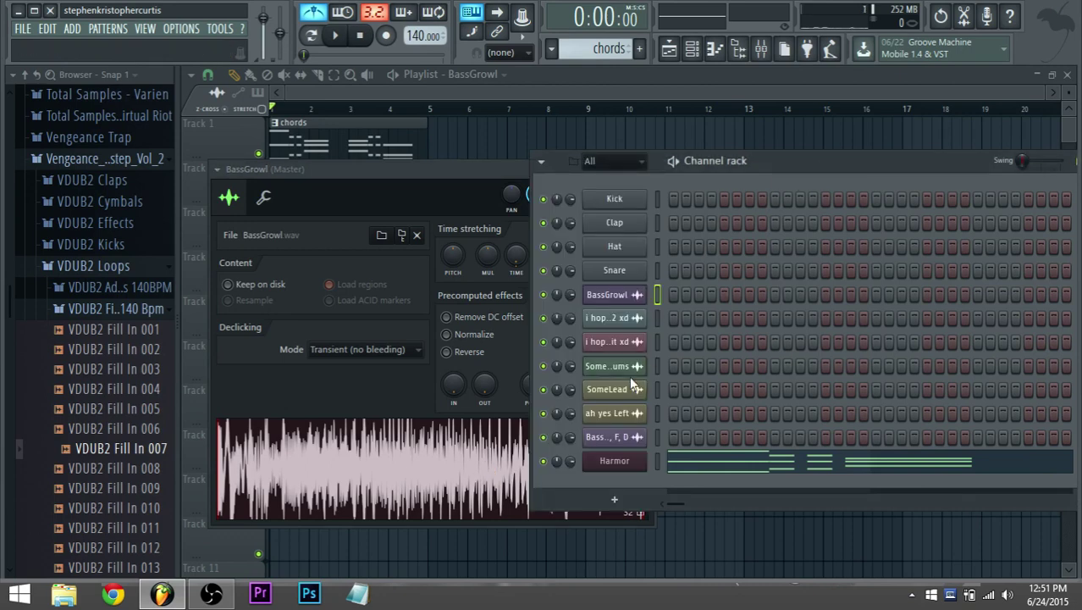
click(436, 182)
right_click(513, 265)
click(532, 269)
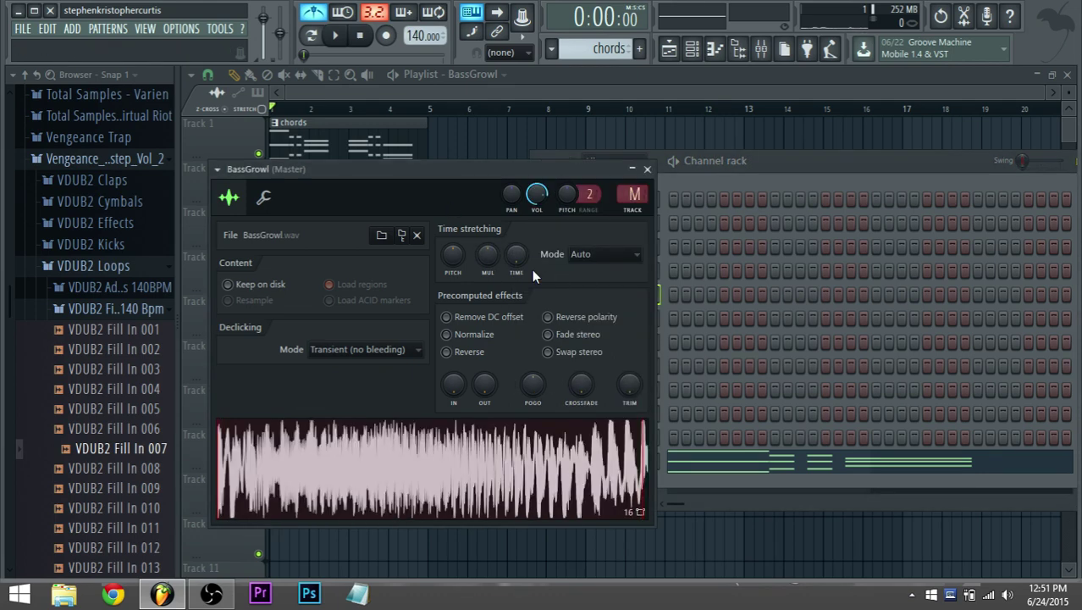
click(407, 506)
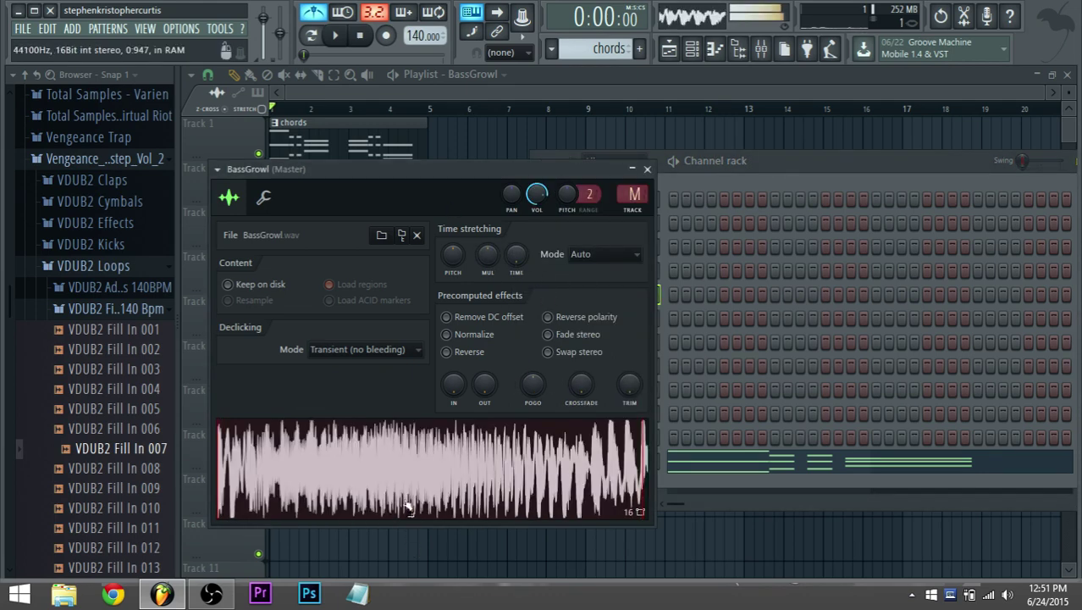
Inspect the settings of the "i hope you can use it 2 xd" sample and return to the channel rack.
click(758, 163)
click(614, 319)
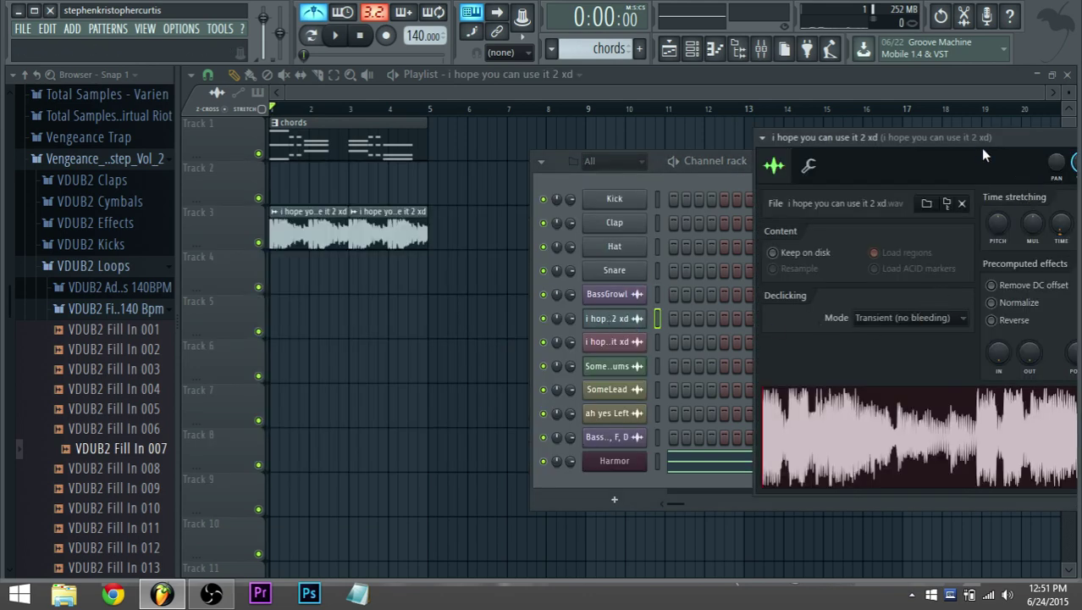
drag(977, 143, 852, 130)
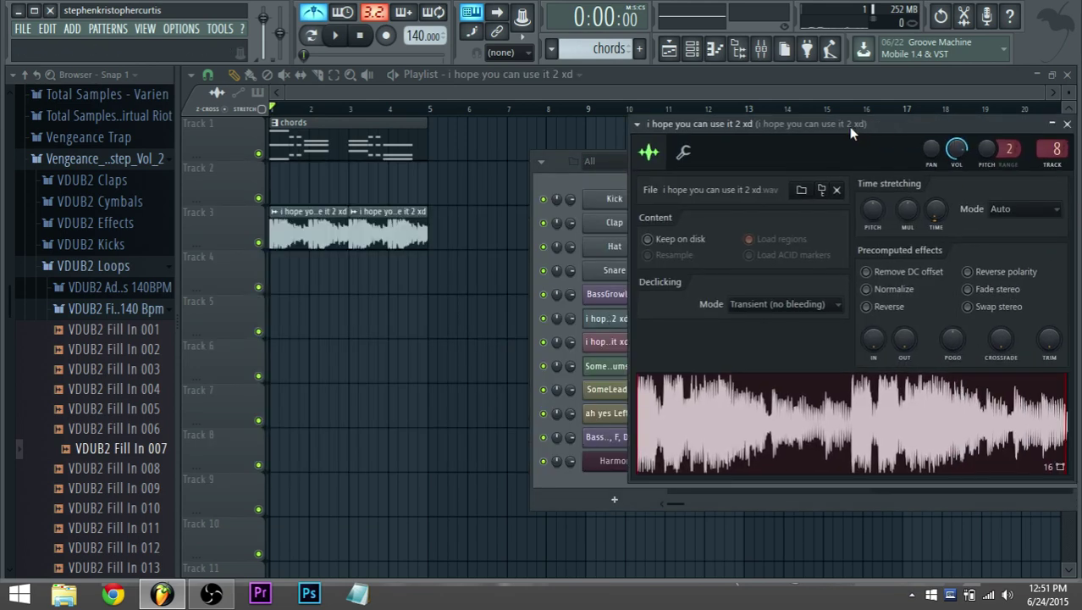
click(617, 184)
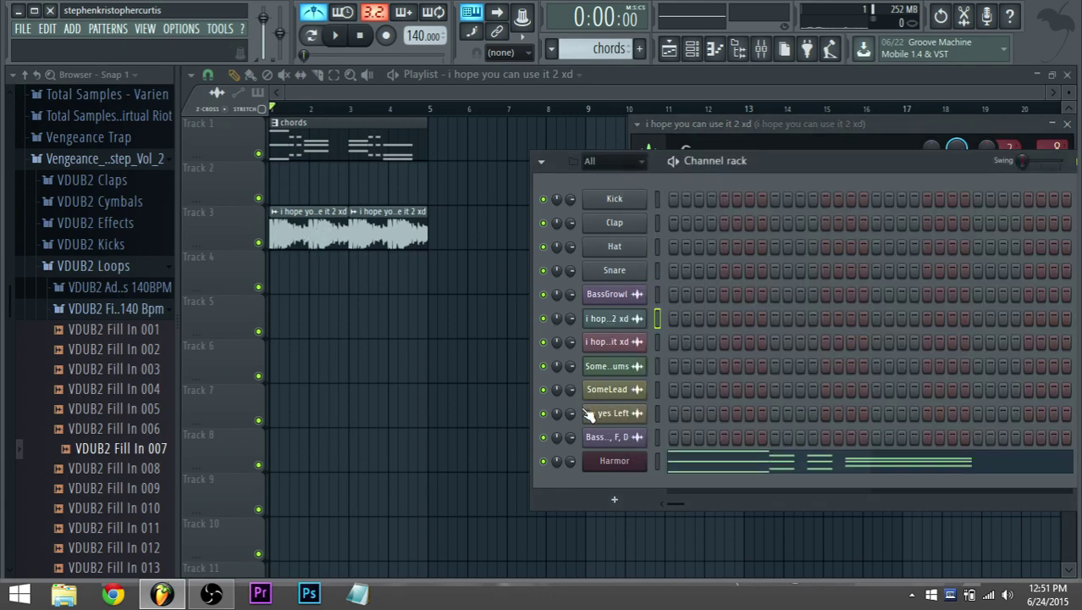
Play the arrangement, check Harmor's image and effects pages, and set its unison order to 4.
click(338, 99)
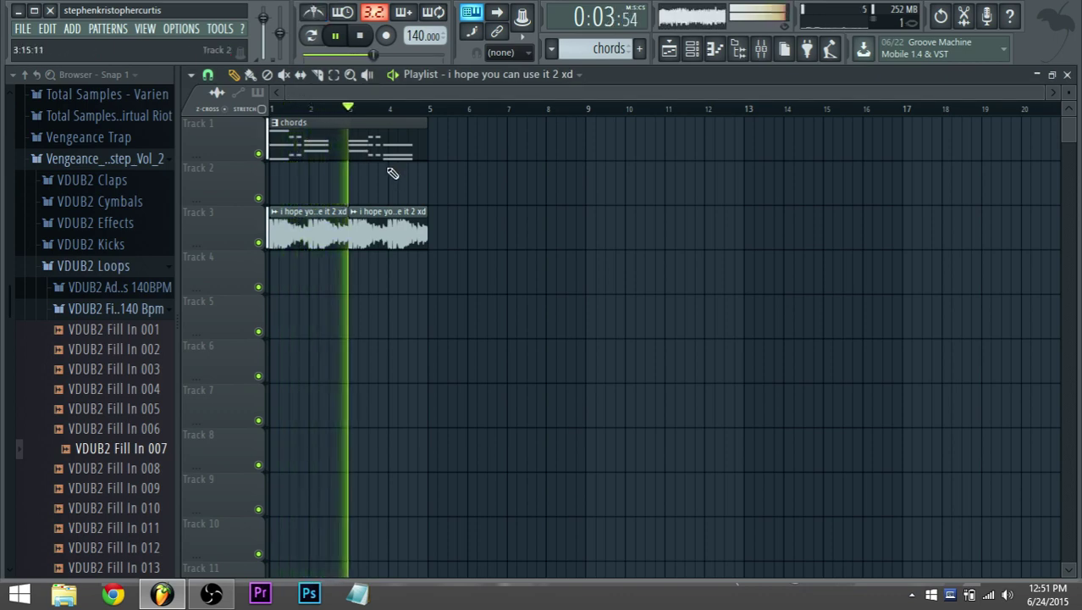
double_click(372, 151)
click(692, 48)
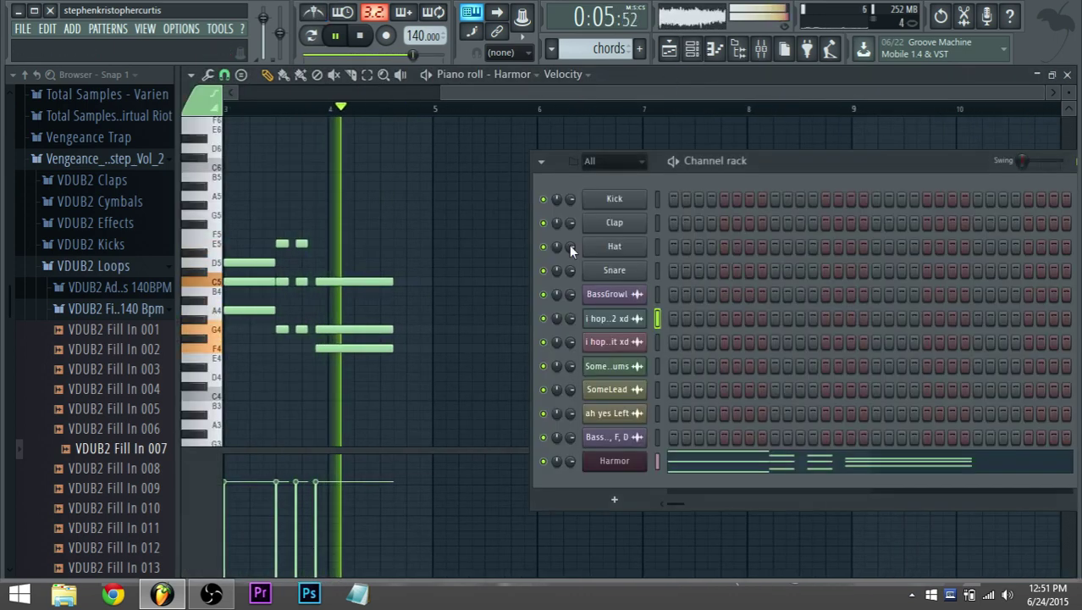
click(615, 461)
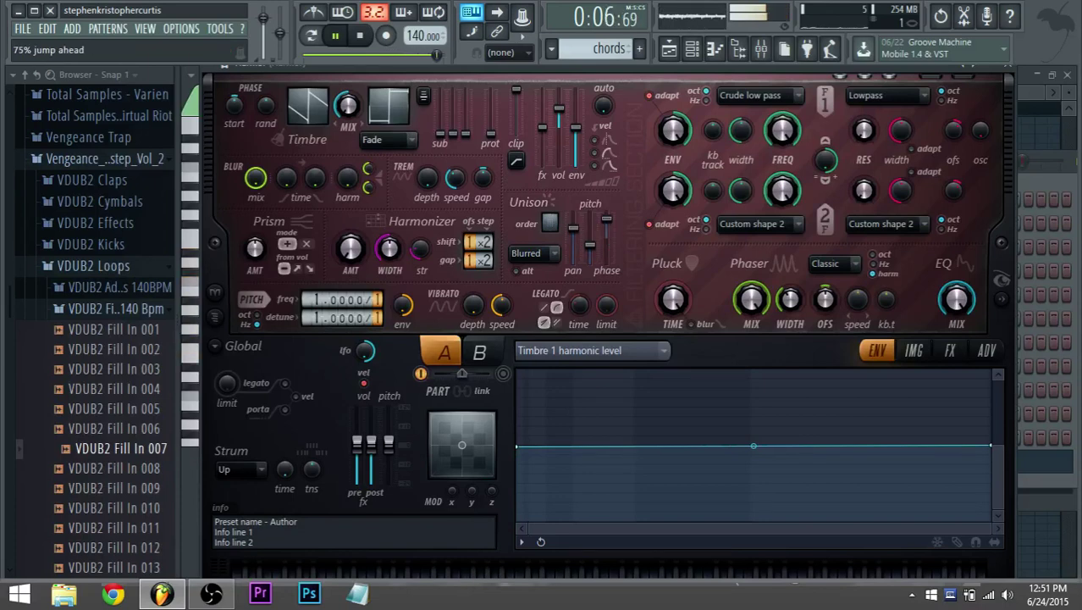
click(914, 350)
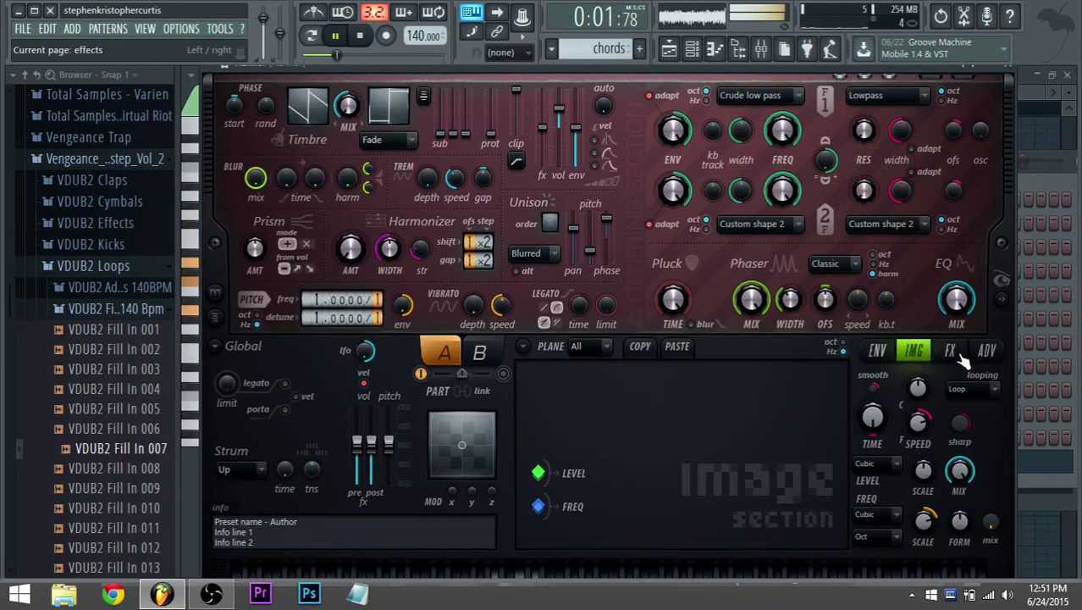
click(950, 350)
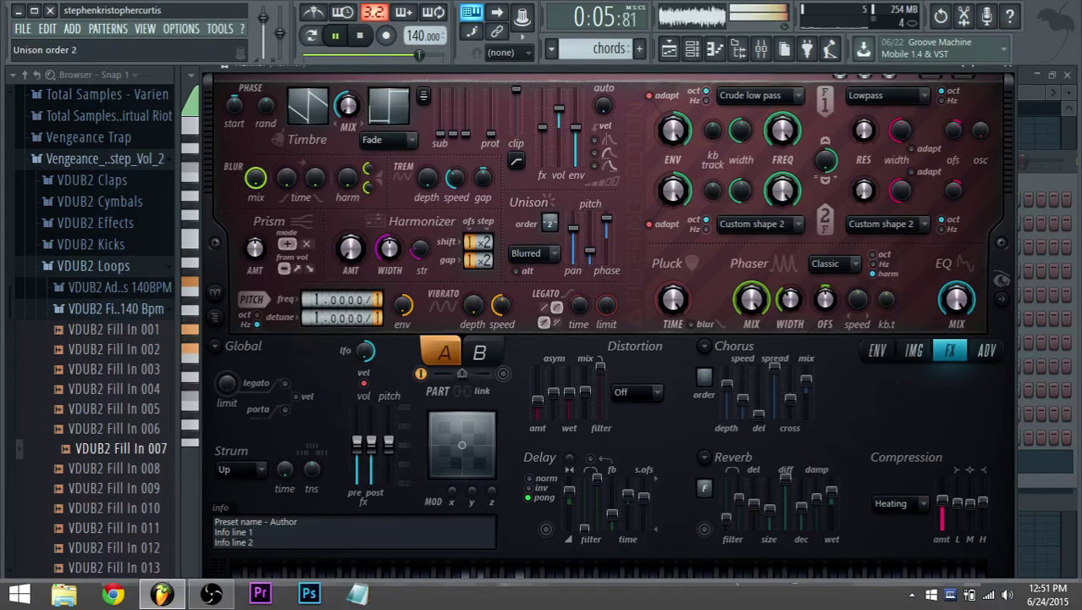
drag(550, 222, 550, 210)
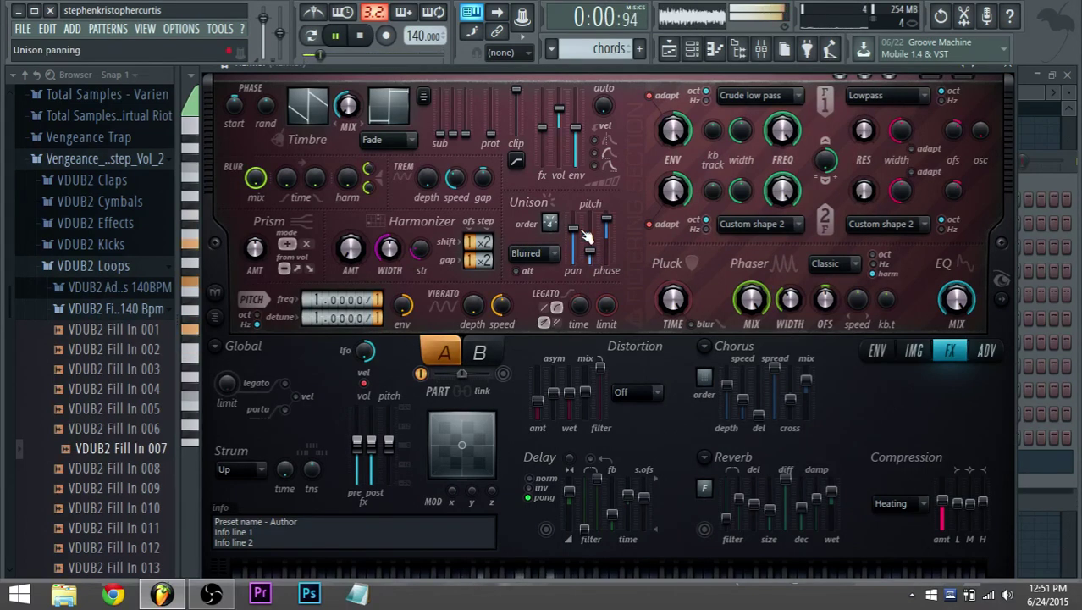
Duplicate all the notes of the Harmor chords pattern and place the copies two octaves lower.
click(761, 49)
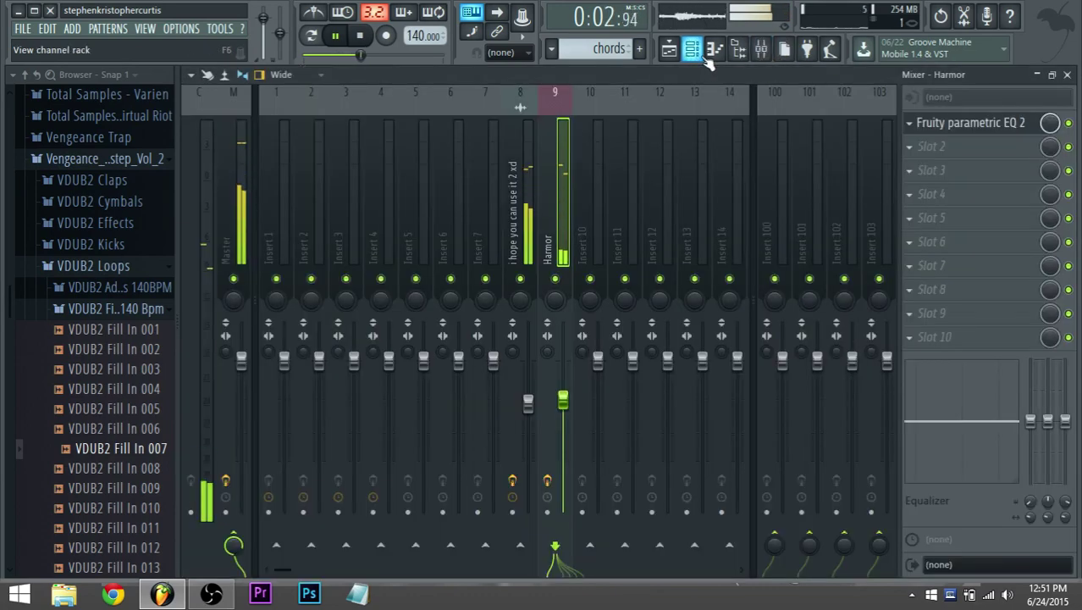
click(669, 49)
double_click(303, 138)
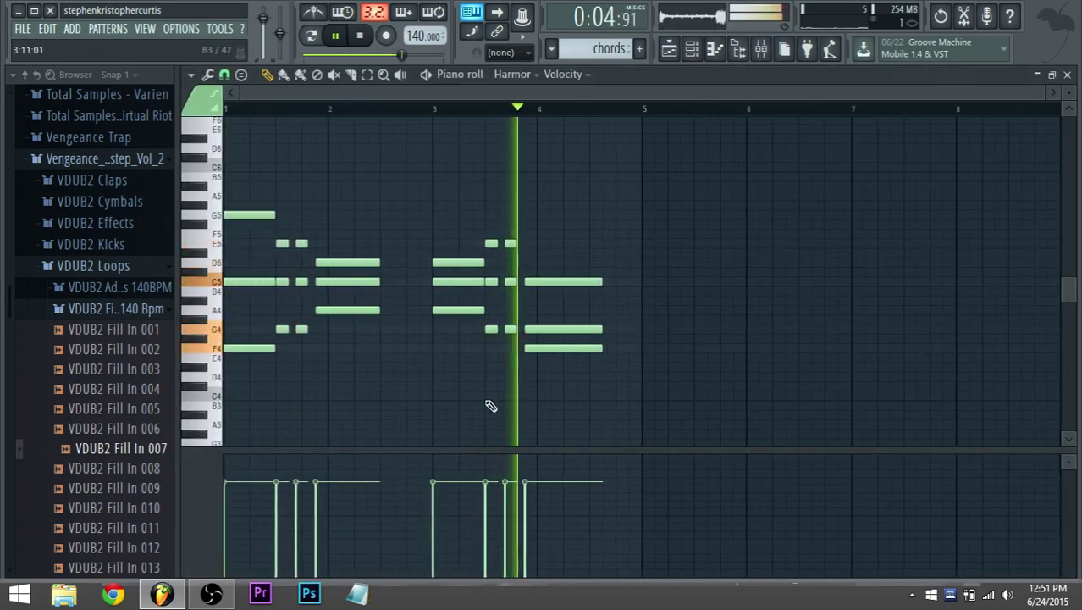
key(space)
scroll(300, 357, down, 3)
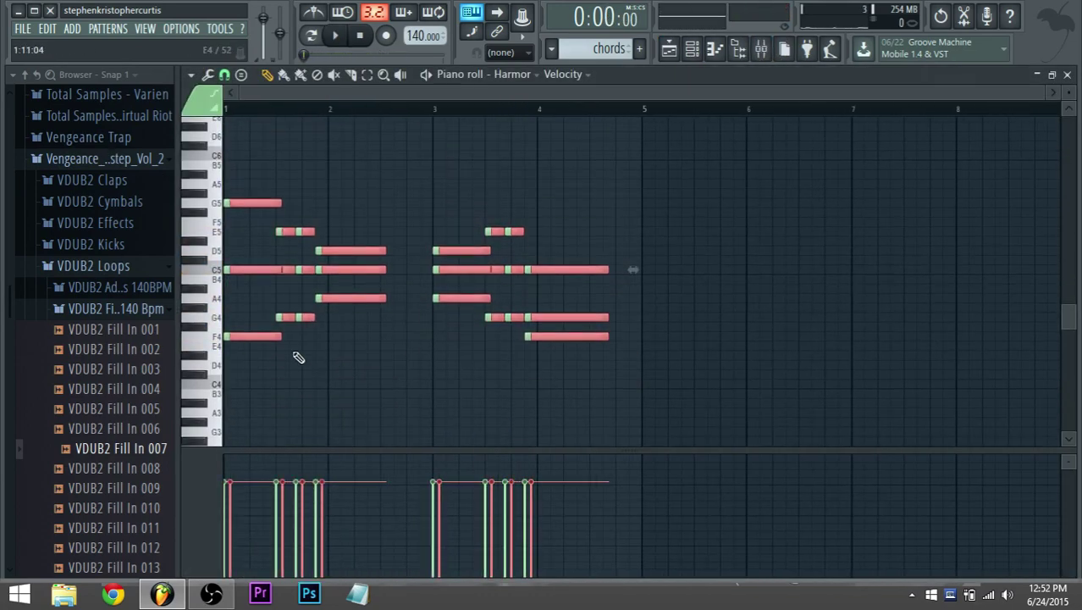
drag(241, 177, 186, 430)
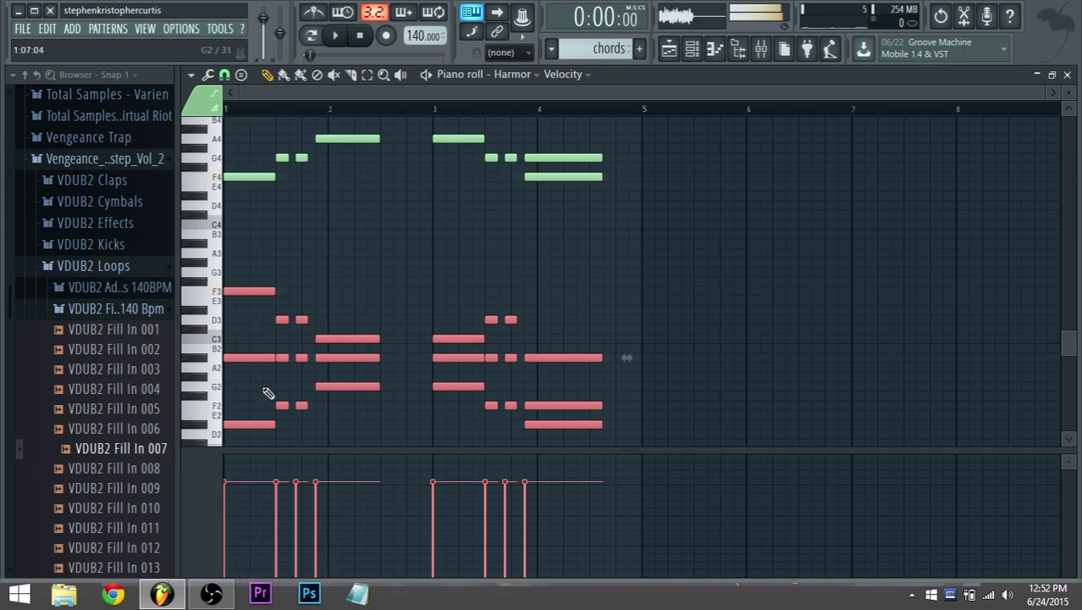
scroll(289, 365, down, 1)
scroll(284, 370, down, 1)
drag(242, 391, 241, 374)
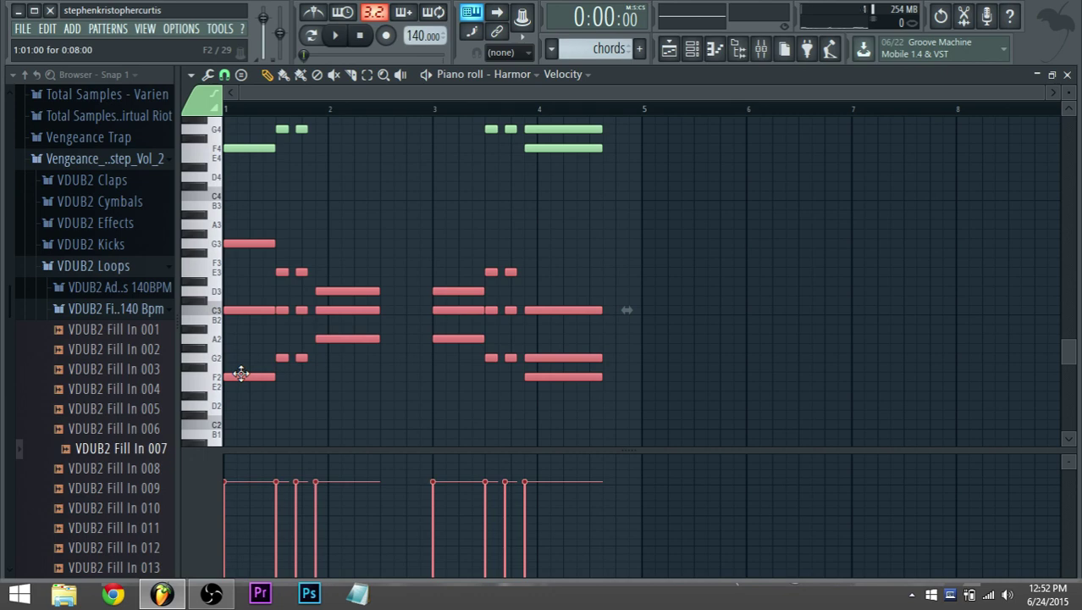
scroll(241, 373, up, 7)
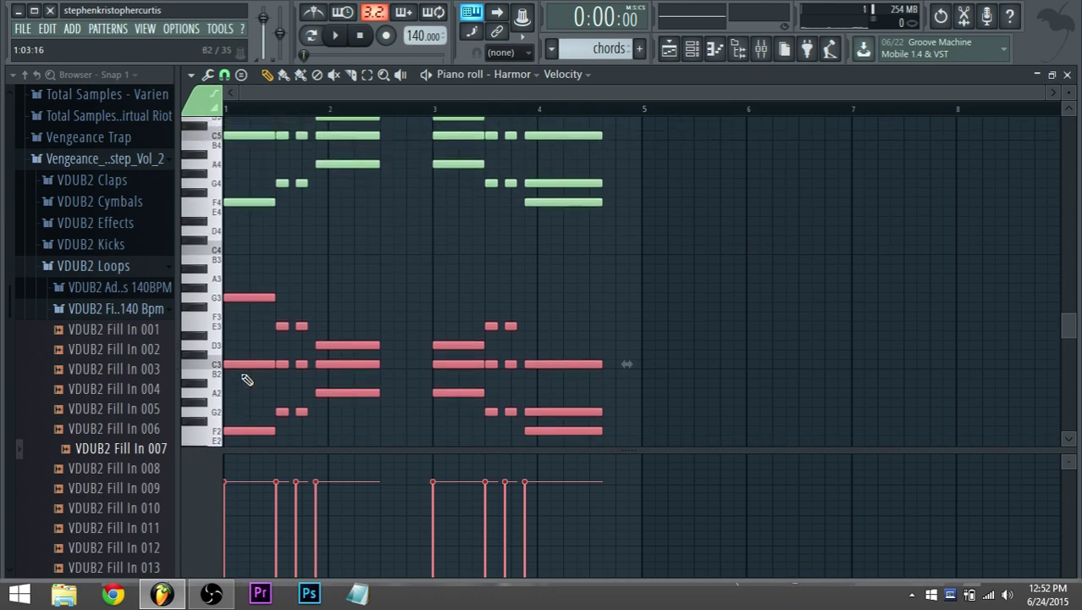
scroll(243, 376, down, 4)
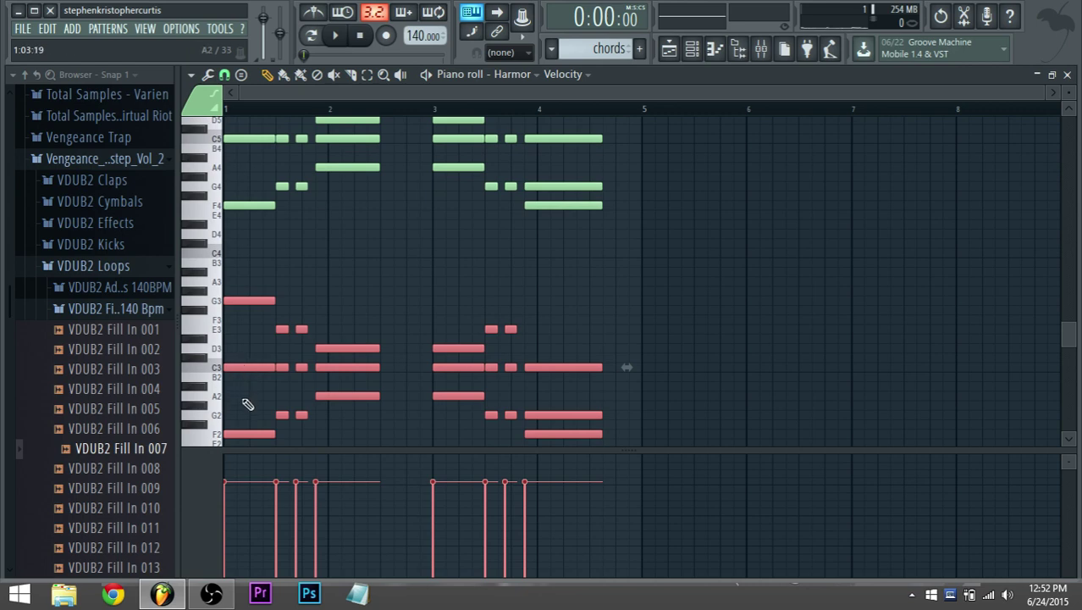
Deselect the copied chords and delete their lowest notes between F2 and A2.
key(ctrl+d)
right_click(282, 415)
right_click(301, 415)
right_click(319, 396)
right_click(256, 435)
scroll(336, 402, down, 4)
right_click(462, 311)
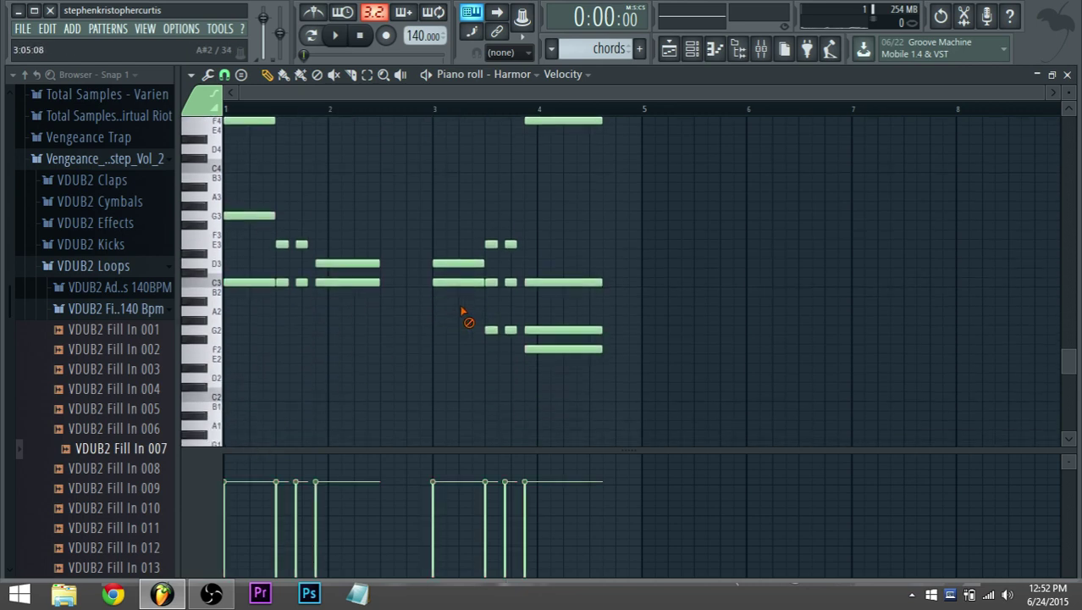
right_click(491, 330)
right_click(510, 329)
right_click(563, 330)
right_click(563, 348)
Switch playback to pattern mode and delete all the C3 notes from the copied lower chords.
key(space)
click(313, 38)
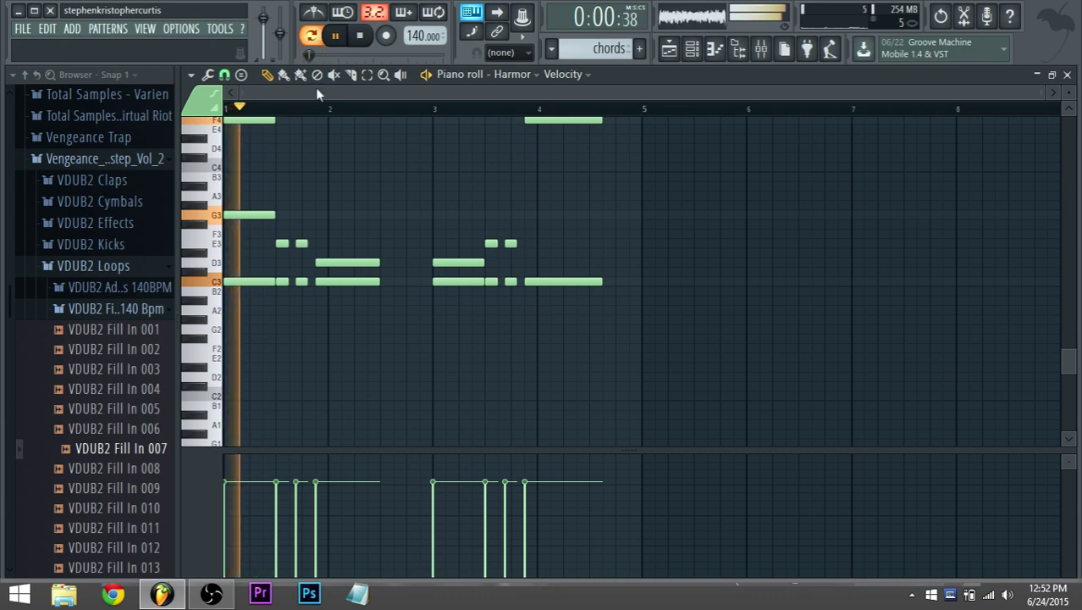
key(space)
right_click(254, 282)
right_click(458, 282)
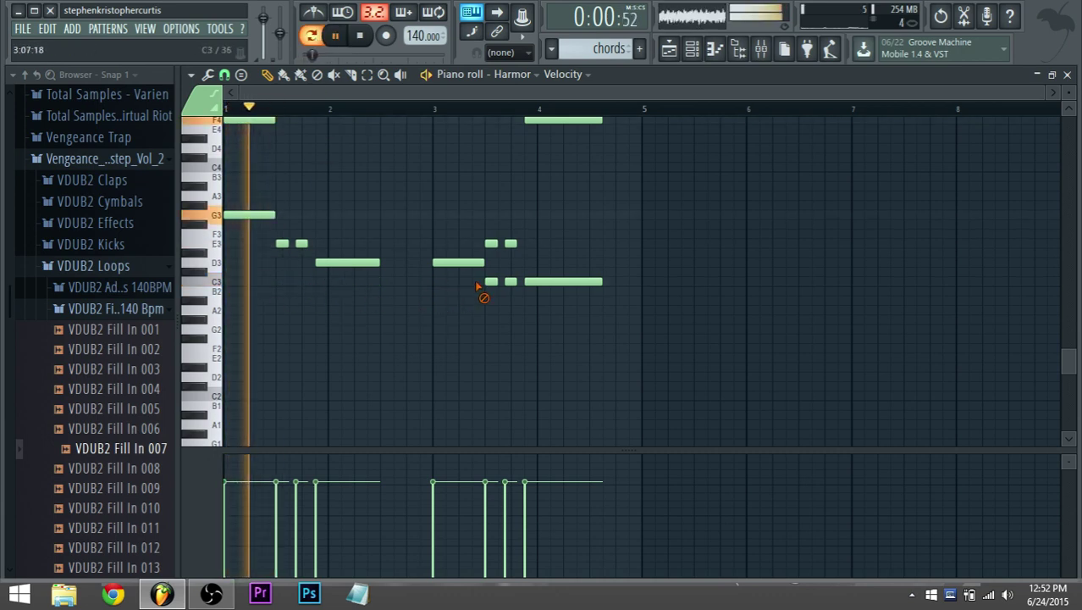
right_click(492, 282)
right_click(511, 282)
right_click(563, 283)
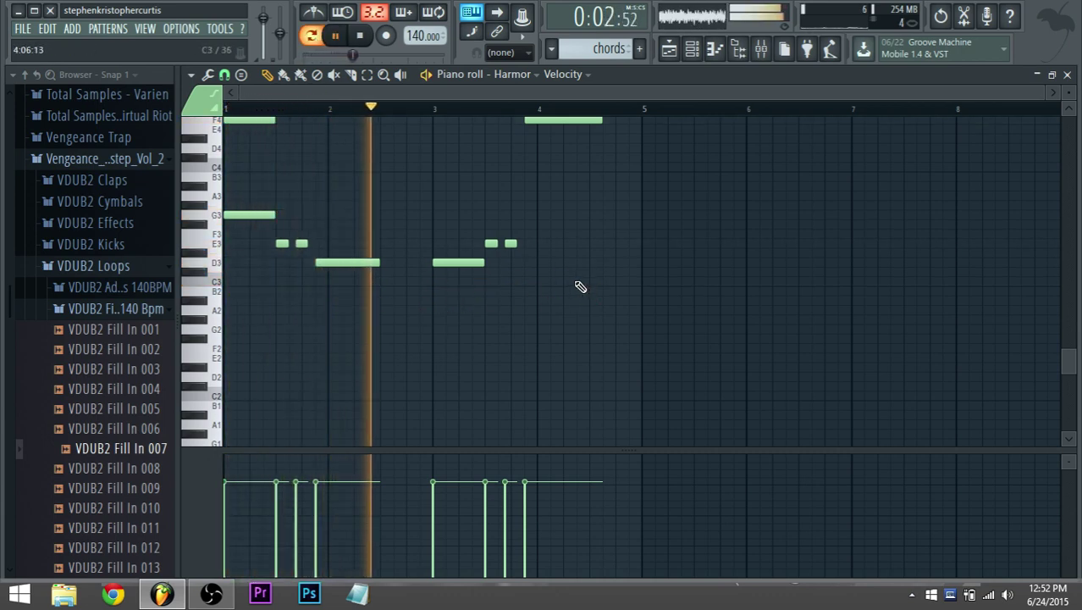
Move the first bass note of the chords pattern to F3 and audition the pattern.
scroll(573, 283, up, 3)
scroll(571, 284, up, 2)
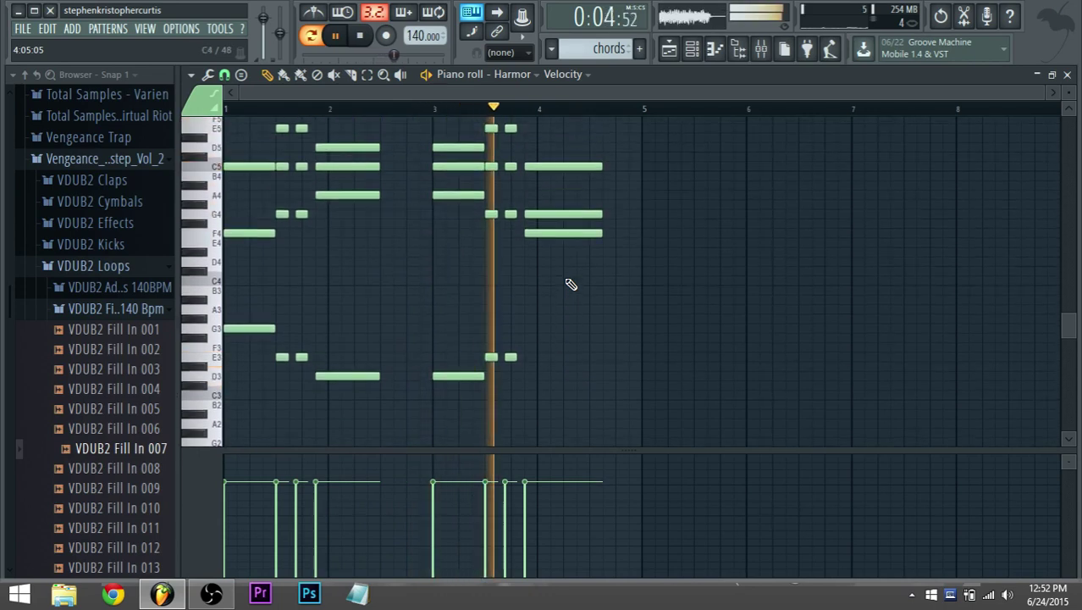
key(space)
key(space)
key(space)
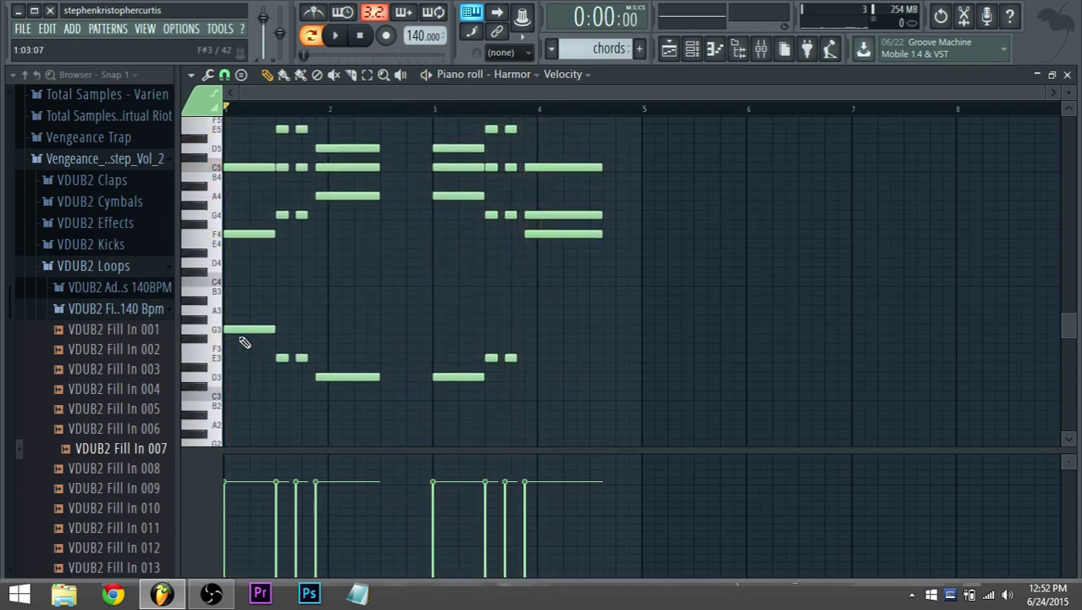
drag(243, 330, 227, 350)
key(space)
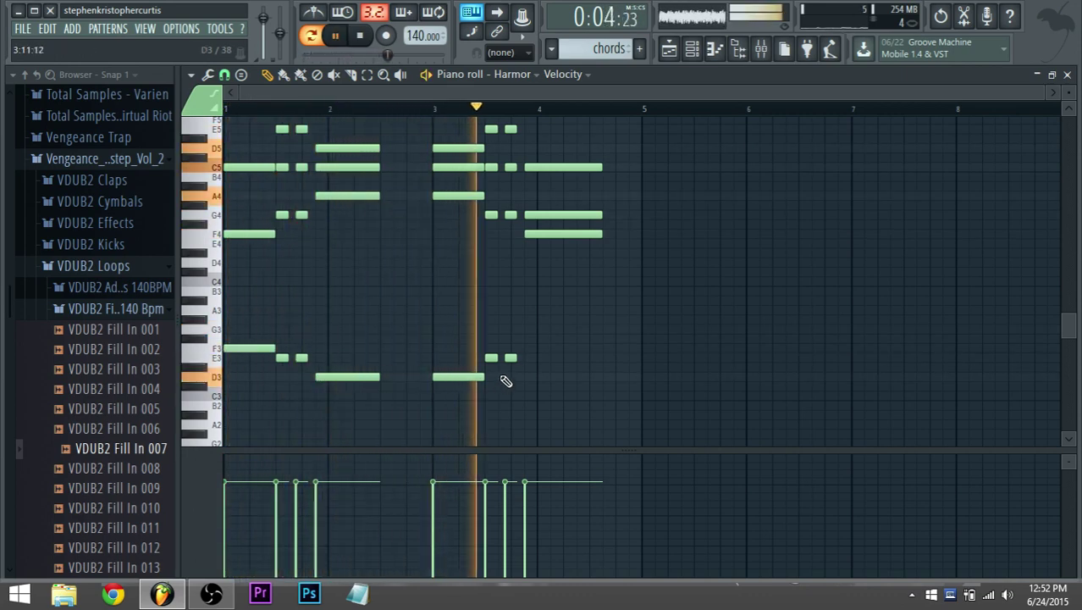
Add an F3 bass note beneath the last chord, matching the chord's length, and audition the pattern.
key(space)
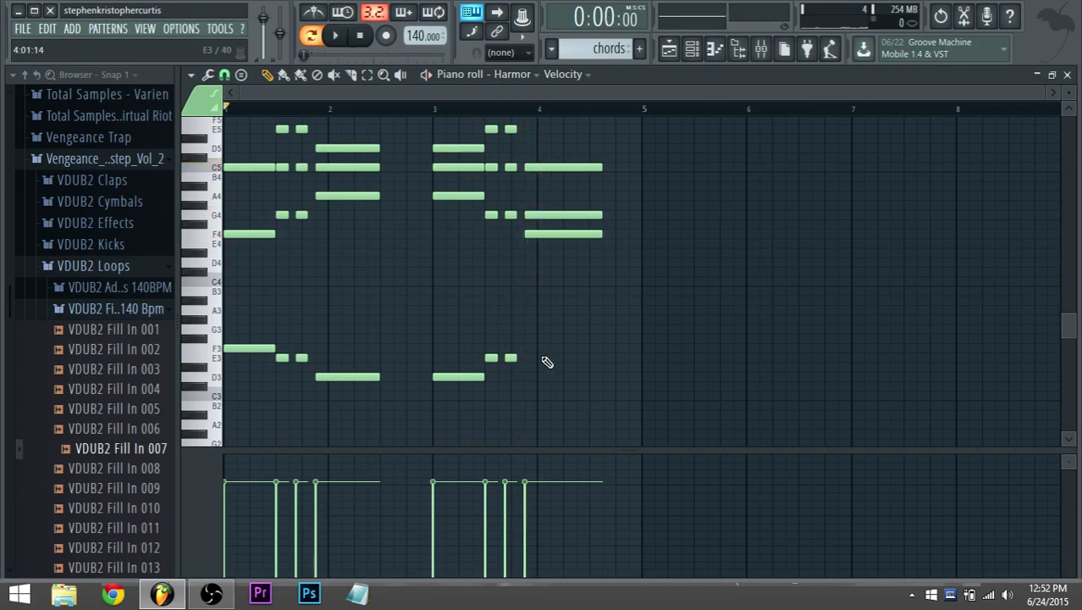
mouse_move(544, 358)
mouse_down()
mouse_move(539, 342)
mouse_move(617, 354)
mouse_move(604, 350)
mouse_up()
key(space)
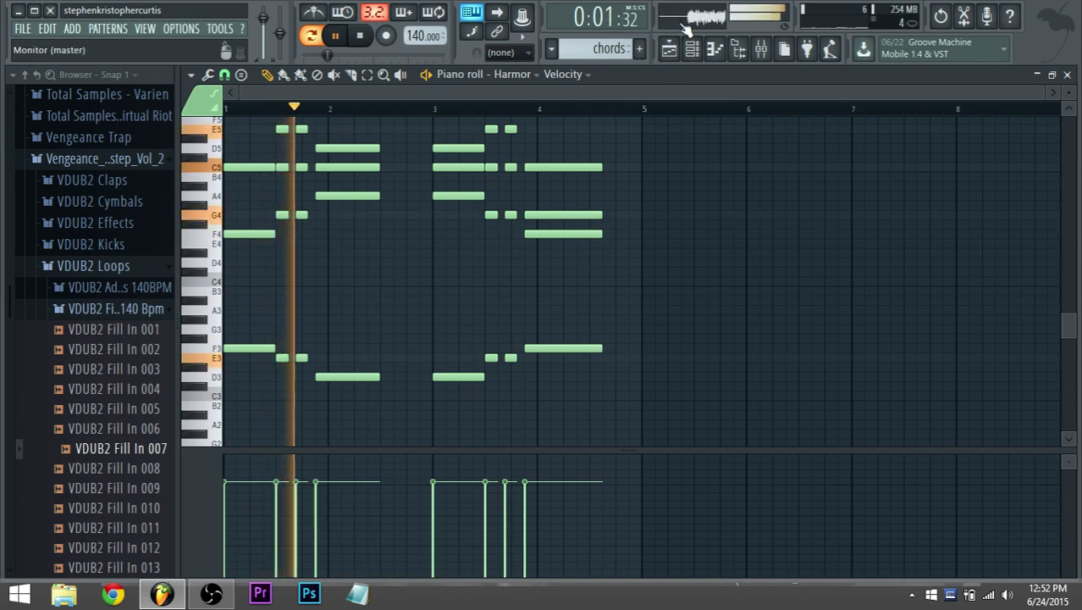
key(space)
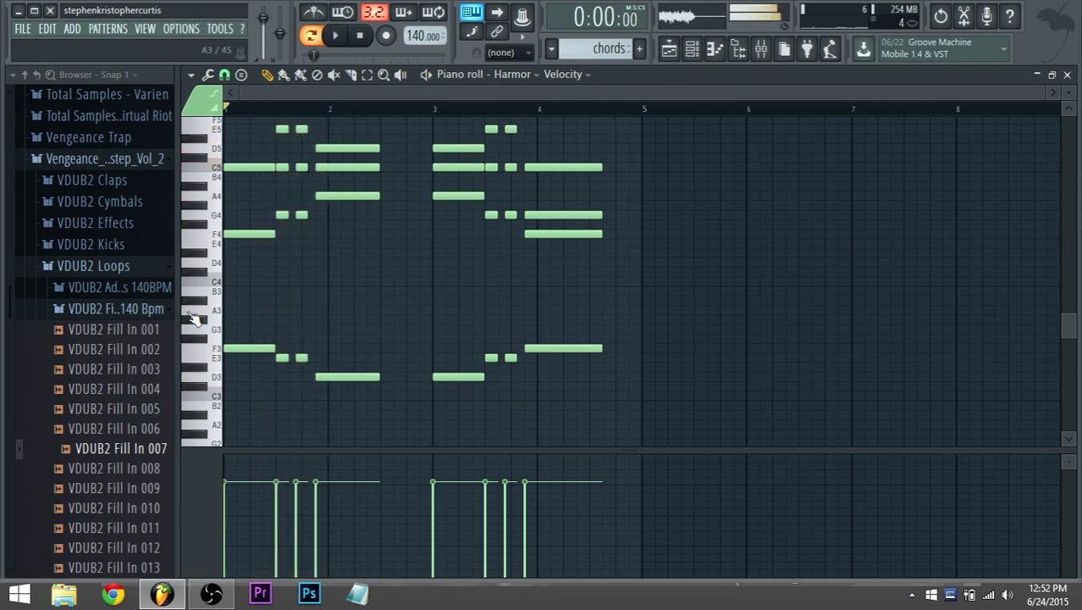
Try adding C4 notes beneath the first chord and the two short chords, auditioning the pattern.
click(230, 284)
key(space)
key(space)
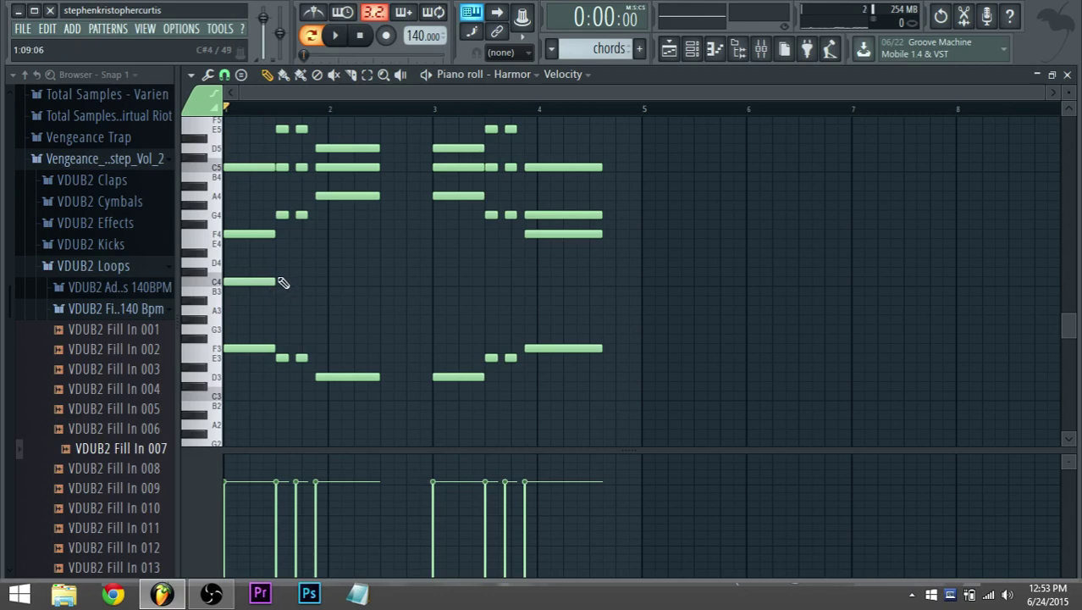
key(space)
key(space)
click(279, 283)
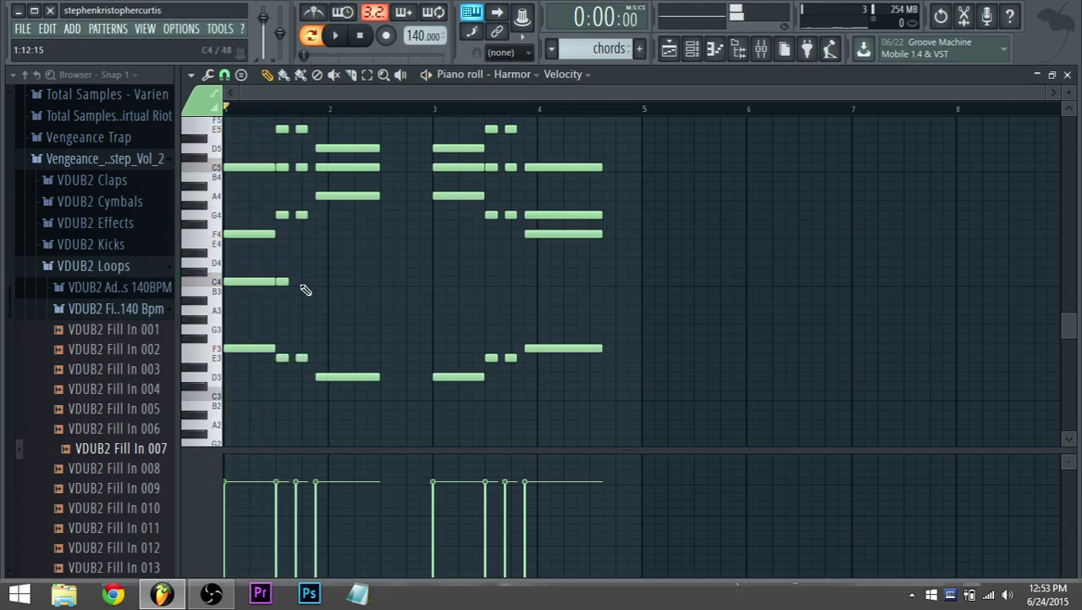
click(302, 283)
key(space)
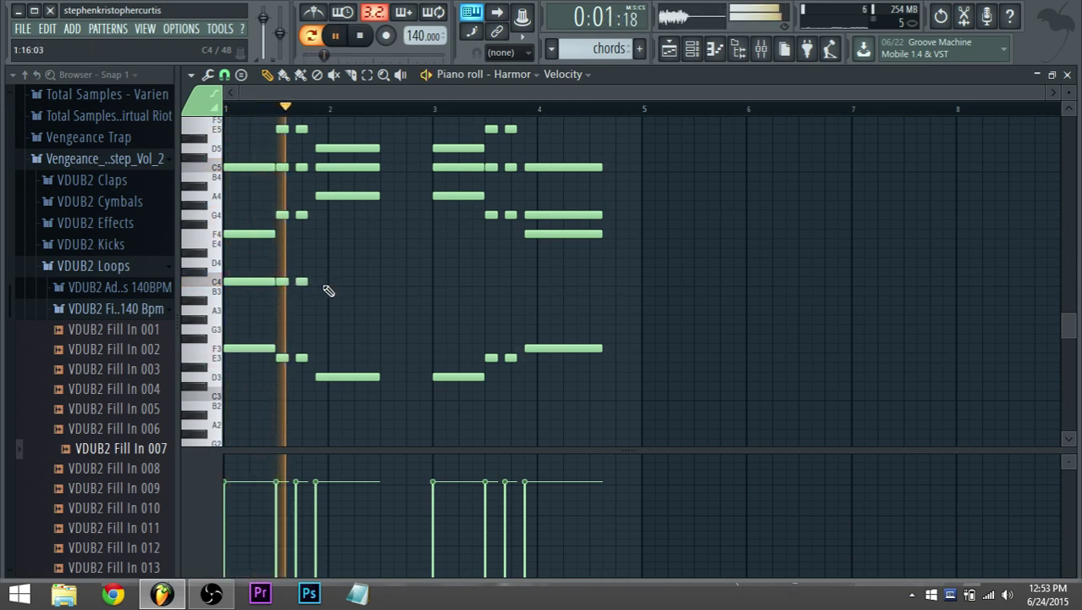
Try a C4 note extended to the length of the fourth chord, and delete all the added C4 notes.
key(space)
click(315, 284)
key(space)
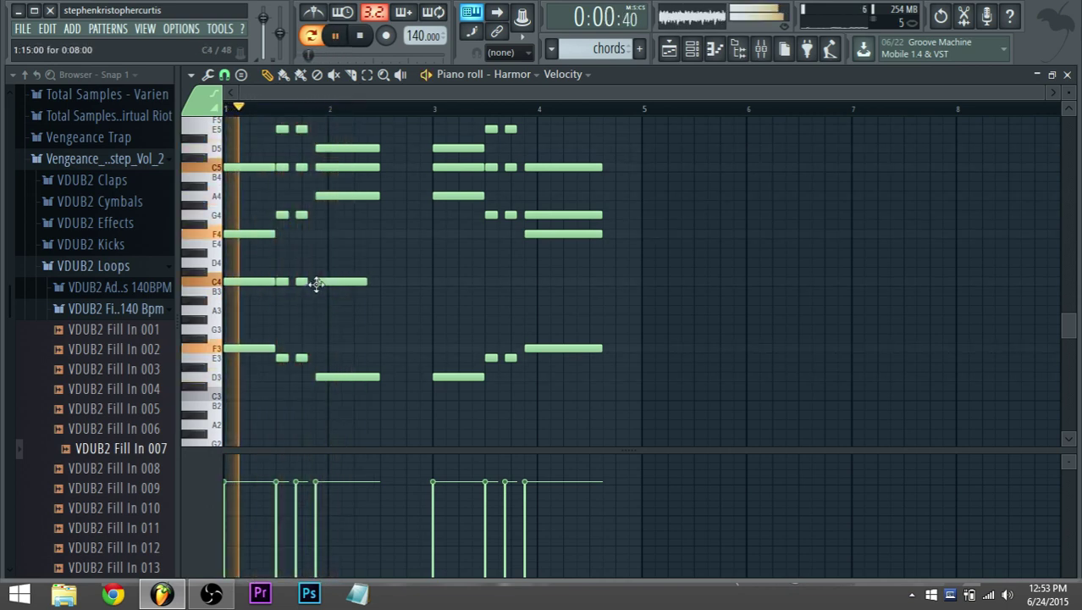
drag(366, 283, 379, 283)
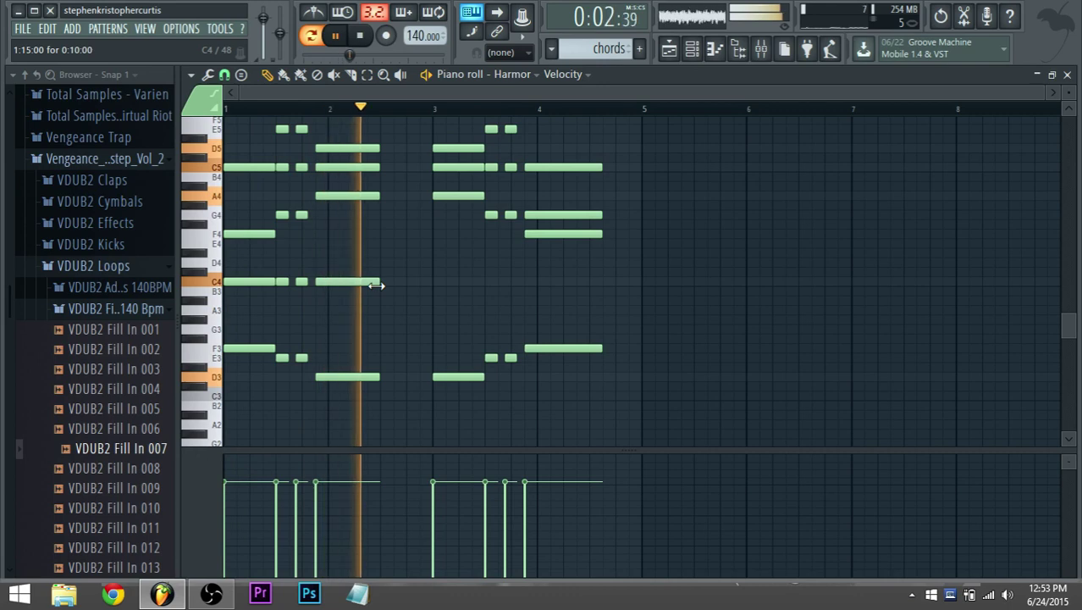
right_click(372, 283)
key(space)
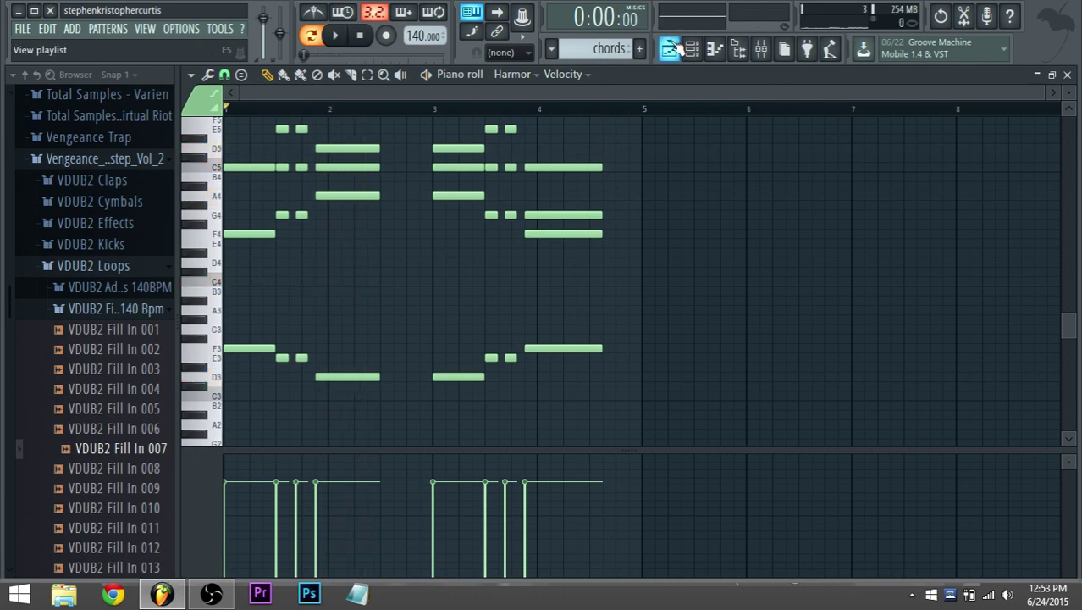
Open Harmor's envelope editor for part A and choose Harmonic unison pitch as the curve to shape.
key(F6)
click(635, 457)
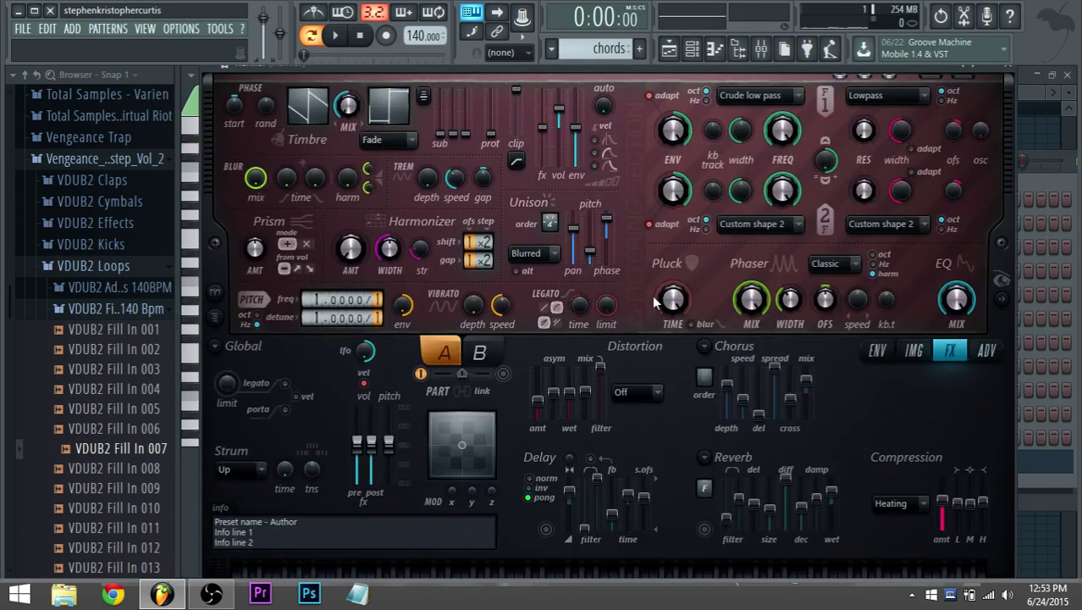
click(877, 351)
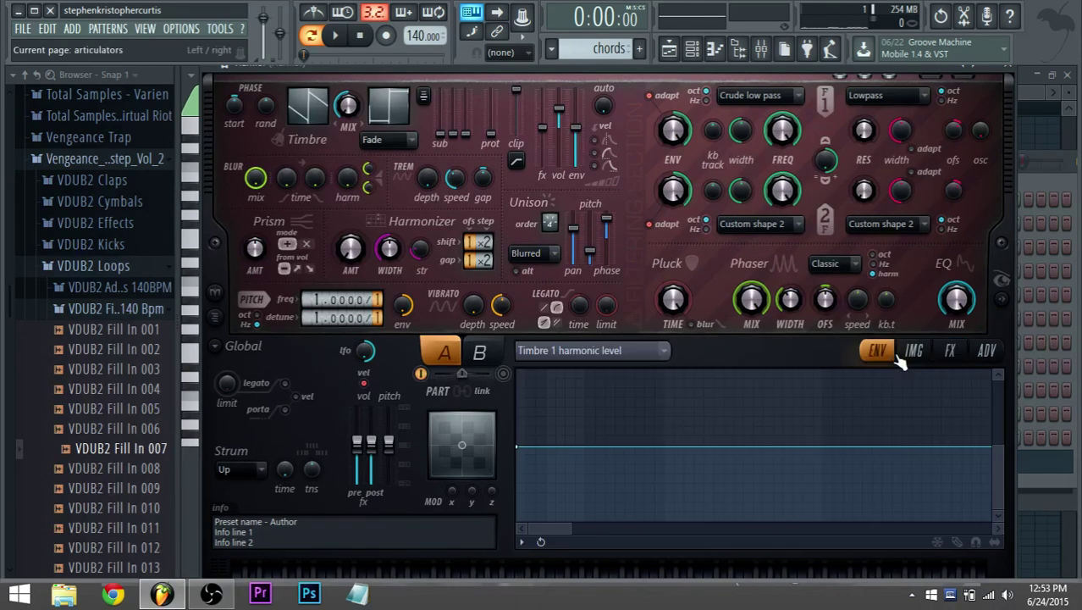
click(653, 348)
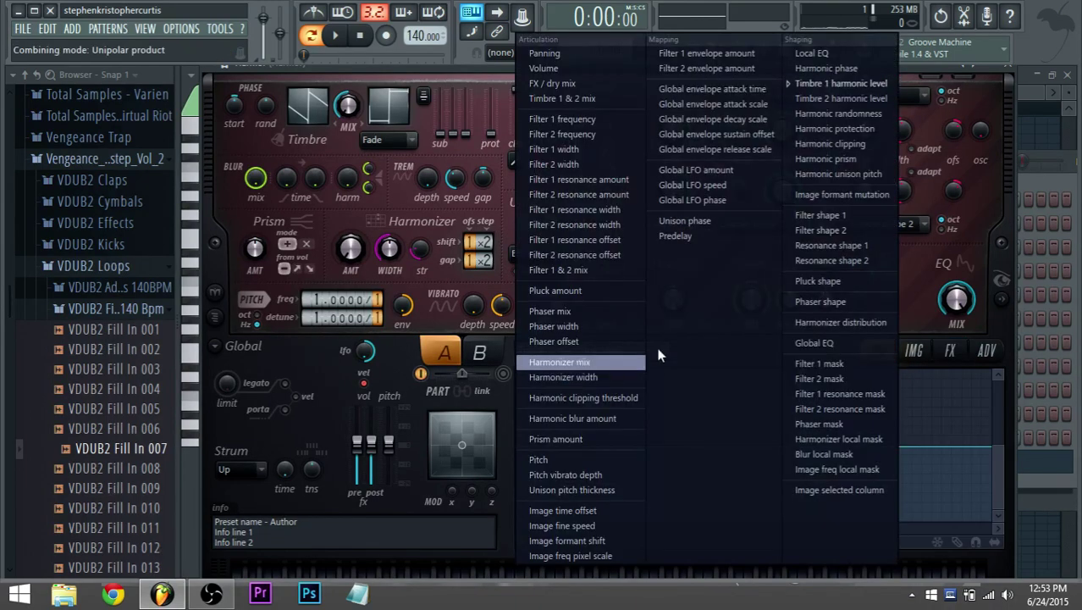
click(853, 177)
While the pattern plays, reshape part A's harmonic unison pitch curve into an irregular freehand line that dips mid-way and rises steeply near the end.
key(space)
drag(593, 445, 588, 483)
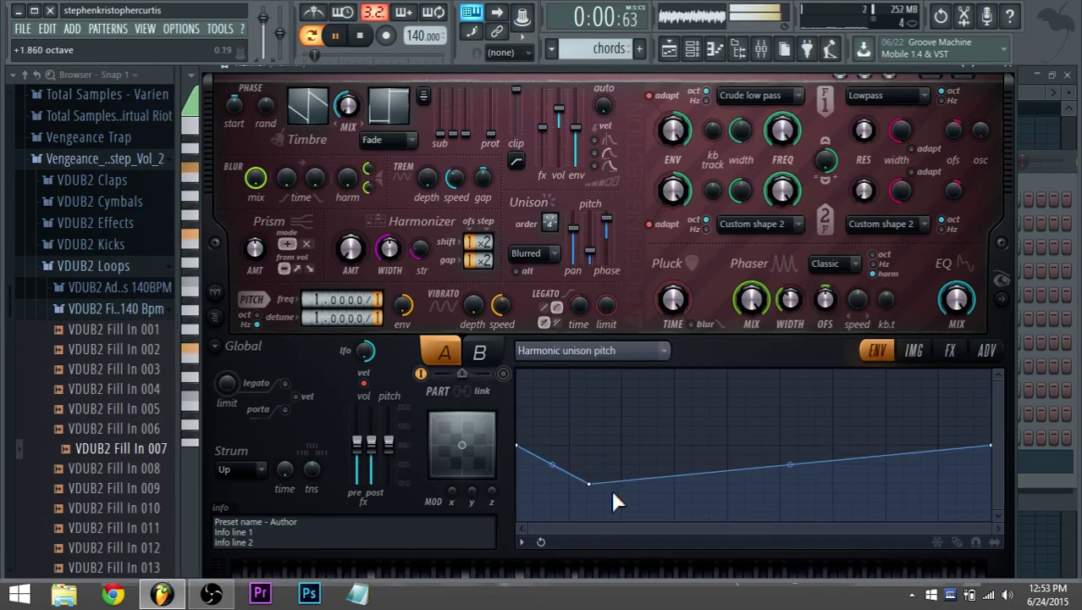
drag(751, 467, 751, 509)
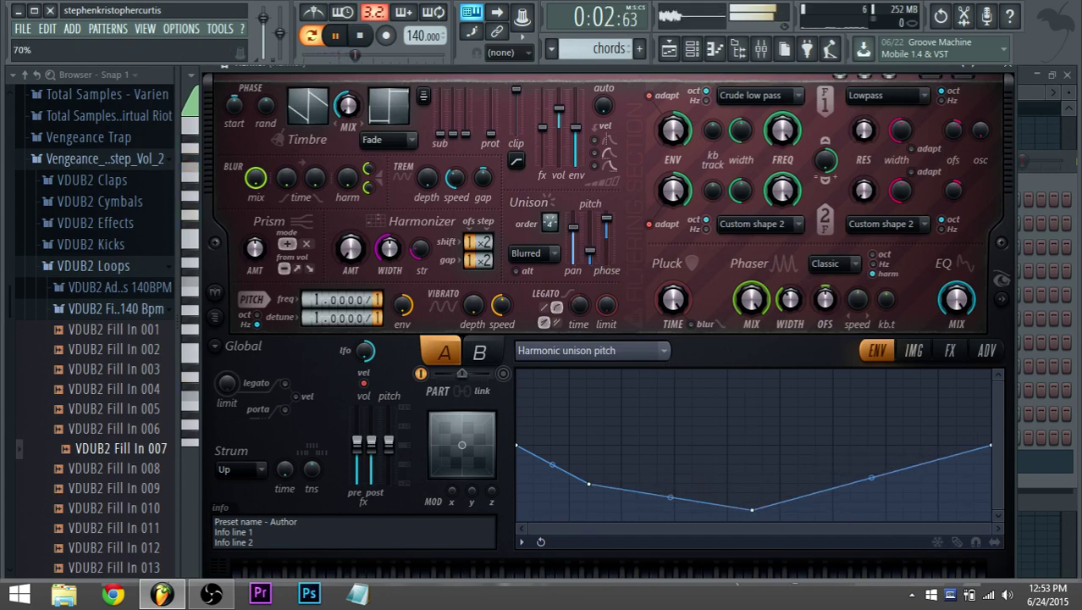
drag(597, 243, 595, 233)
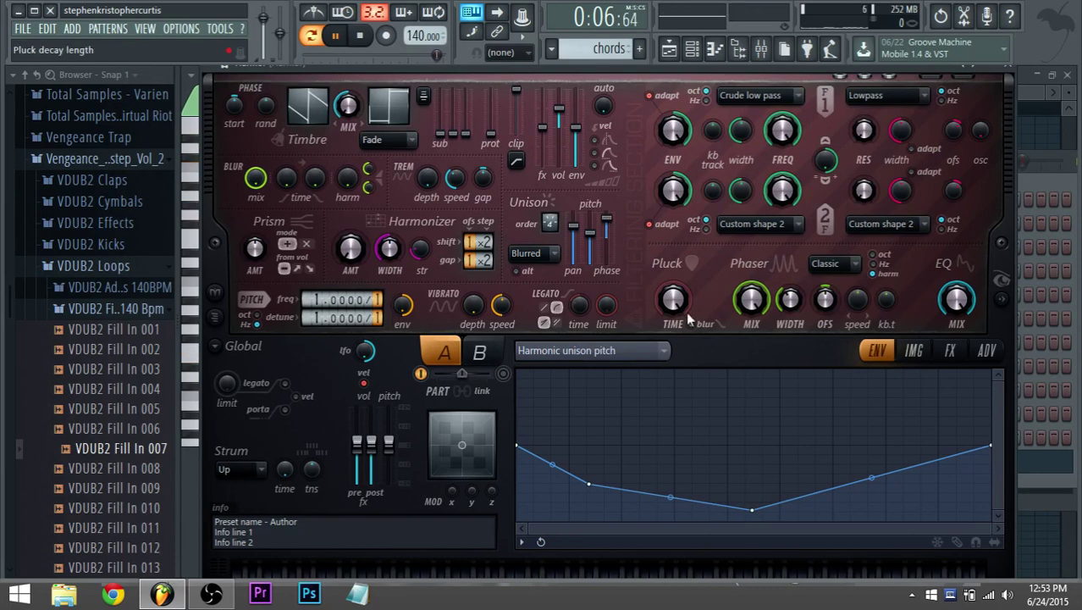
mouse_move(813, 492)
mouse_down()
mouse_move(797, 447)
mouse_move(897, 377)
mouse_move(902, 399)
mouse_move(821, 484)
mouse_move(580, 478)
mouse_move(558, 393)
mouse_move(576, 449)
mouse_move(548, 460)
mouse_move(648, 503)
mouse_move(726, 481)
mouse_move(730, 465)
mouse_move(900, 398)
mouse_move(732, 447)
mouse_move(929, 391)
mouse_move(839, 454)
mouse_move(928, 393)
mouse_up()
click(957, 542)
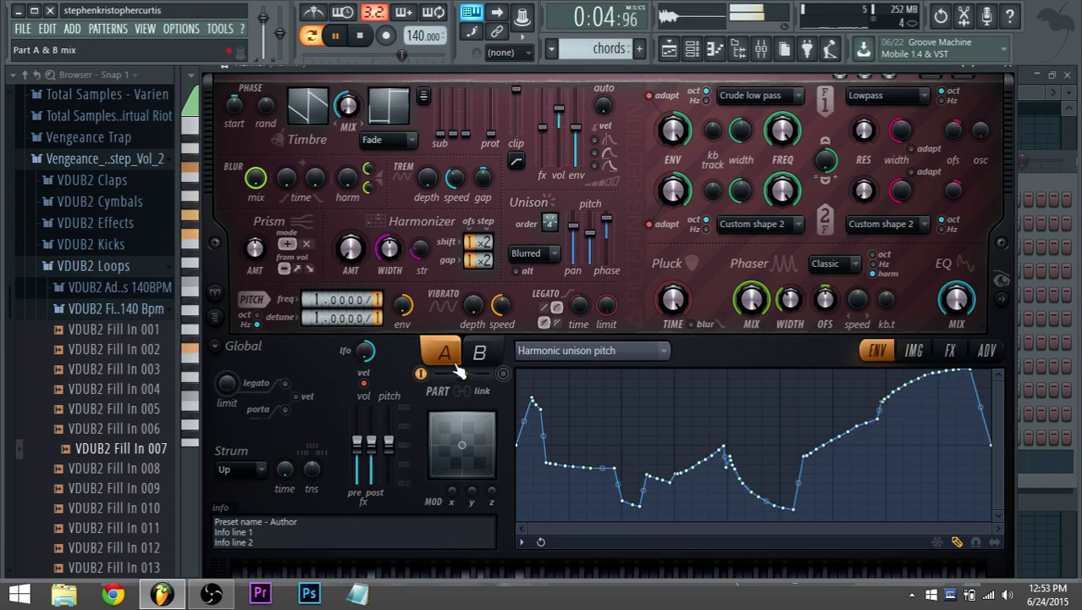
Adjust the unison pitch sliders of Harmor's part B and shift the A/B part mix to 30%.
click(479, 352)
drag(590, 238, 607, 218)
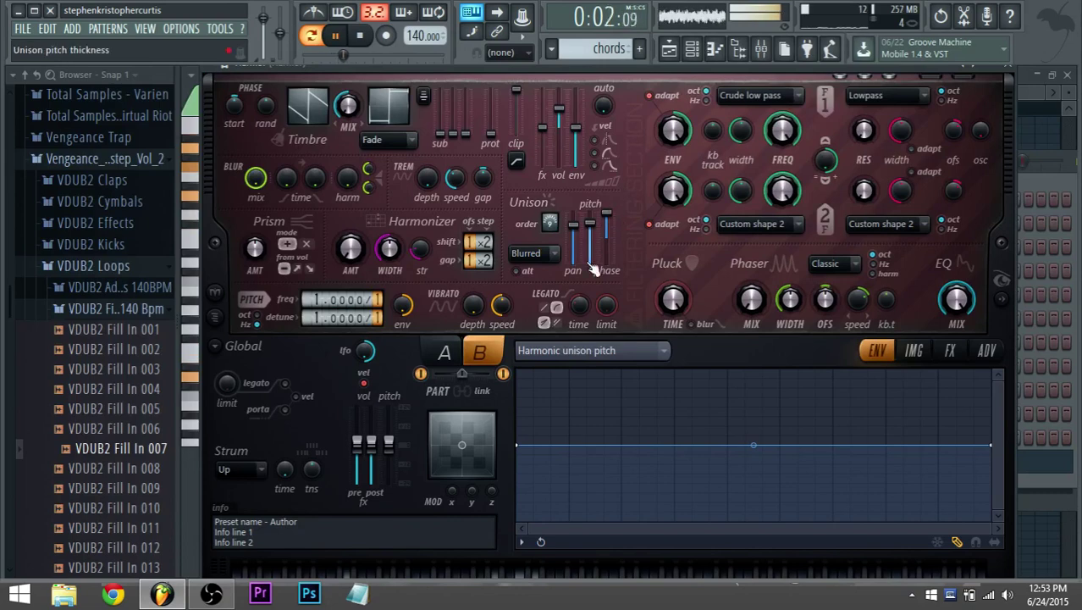
drag(462, 374, 455, 381)
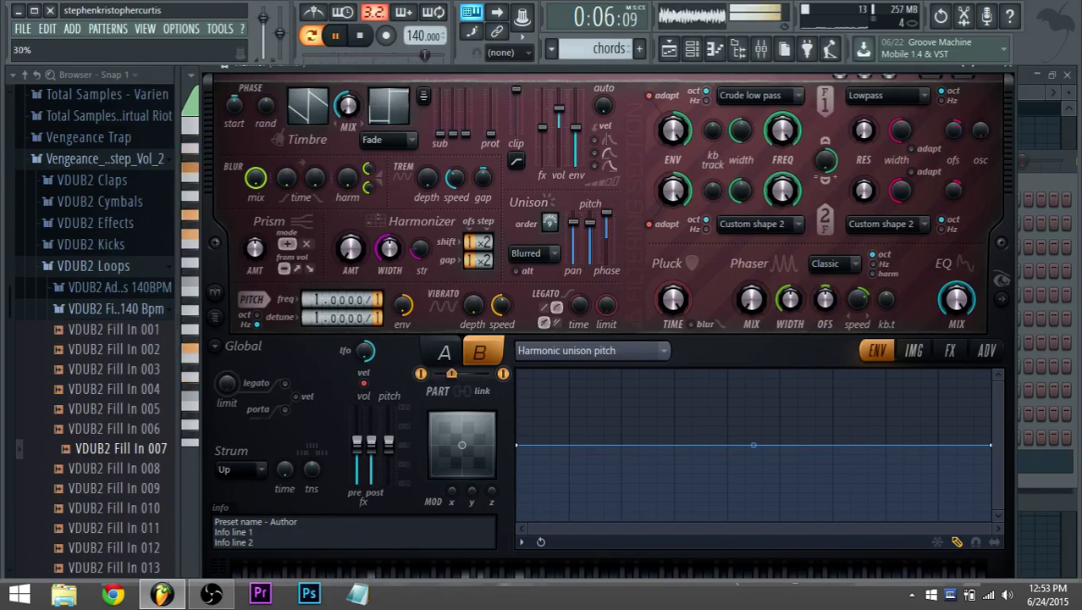
Open the Fruity parametric EQ 2 on Harmor's mixer track and boost the treble with band 6.
click(673, 50)
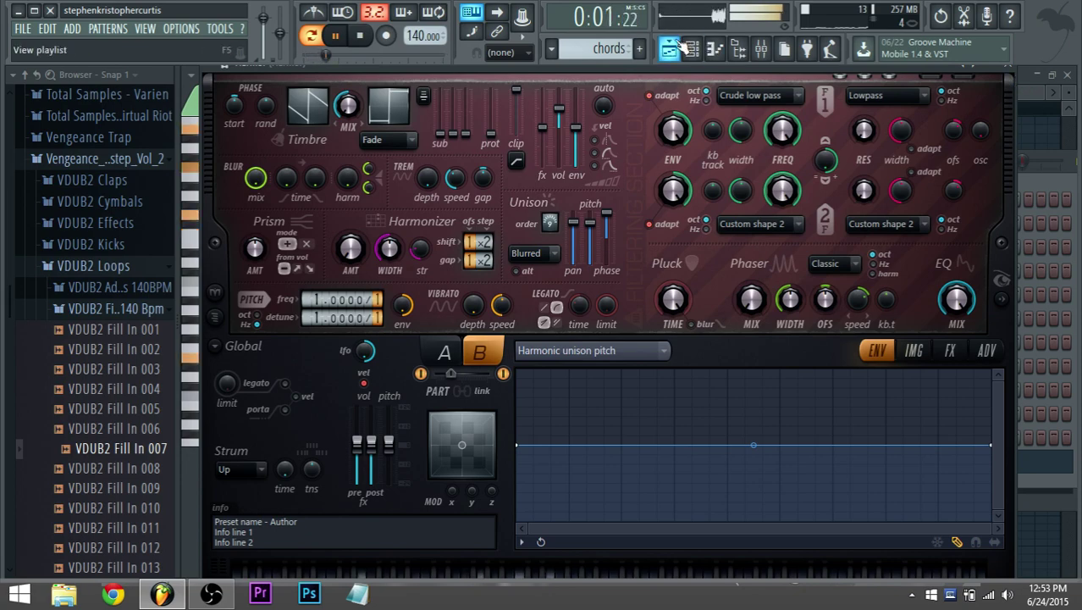
click(769, 53)
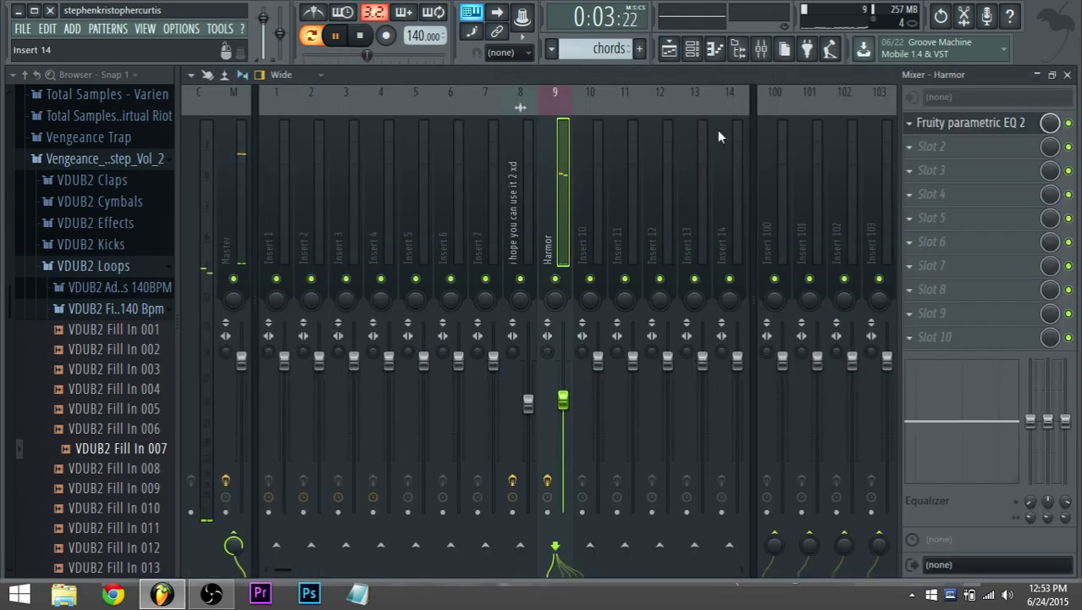
click(961, 123)
mouse_move(566, 346)
mouse_down()
mouse_move(592, 322)
mouse_move(578, 336)
mouse_up()
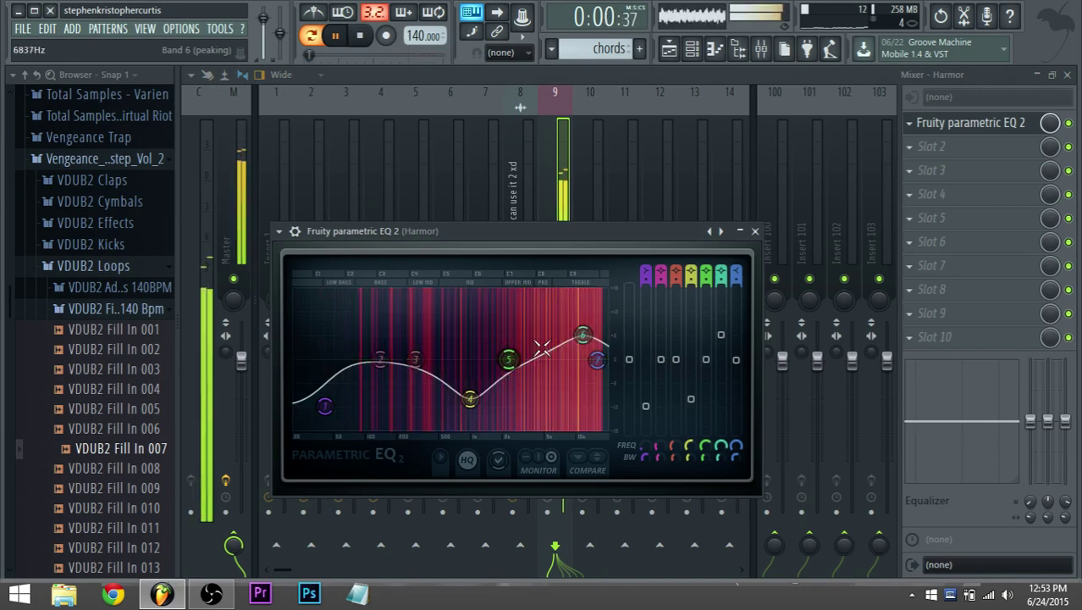
Nudge band 5 of the Harmor channel's parametric EQ slightly upward and open the Harmor synth.
drag(509, 357, 511, 355)
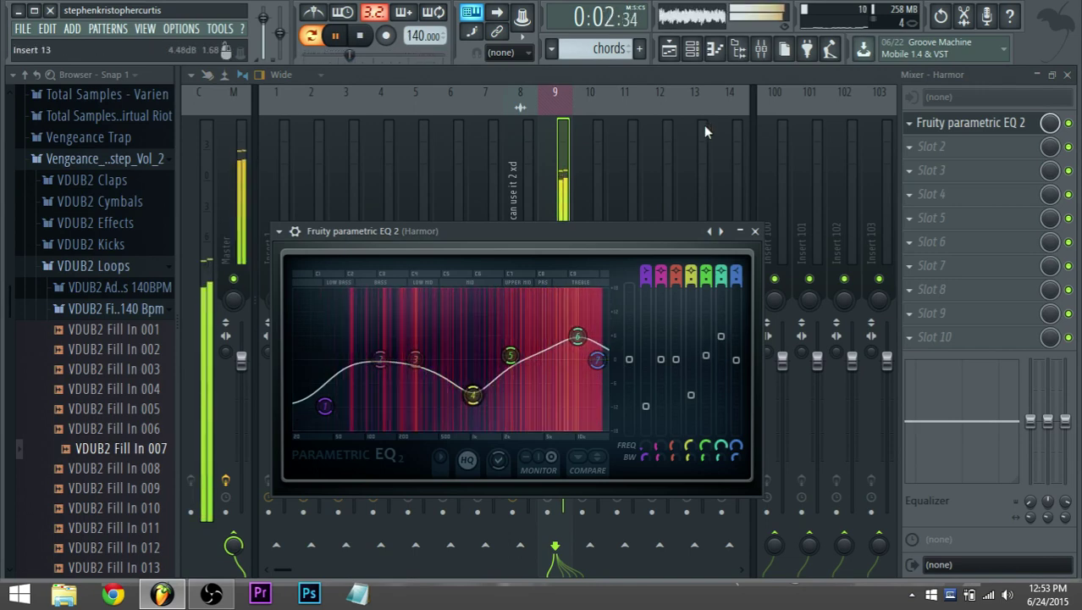
click(692, 48)
click(597, 460)
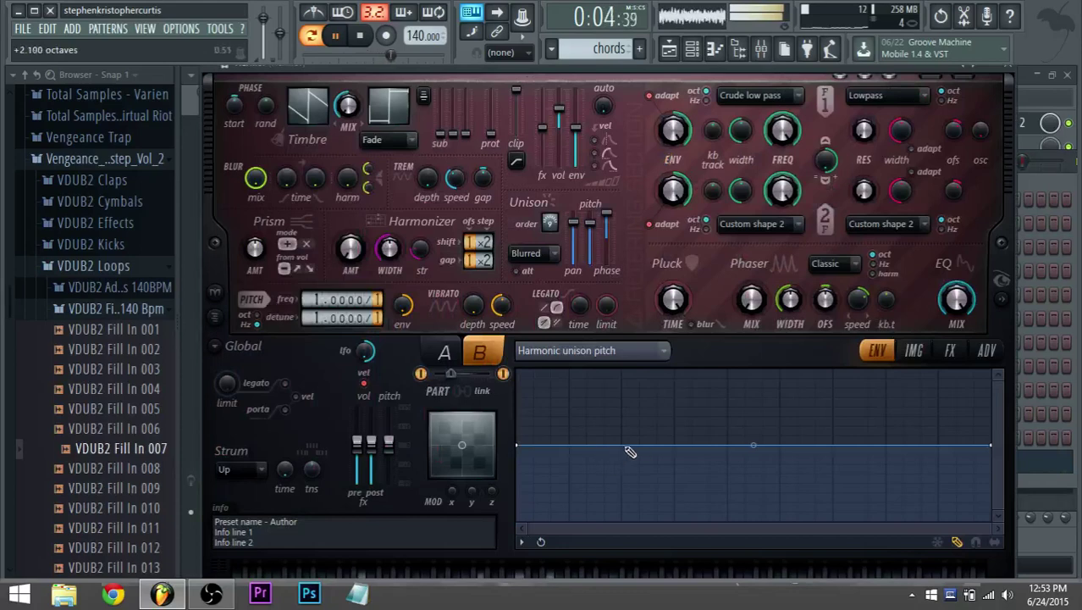
During playback, redraw part B's harmonic unison pitch curve as a falling slope, a low middle and a gentle rise.
mouse_move(754, 445)
mouse_down()
mouse_move(720, 489)
mouse_move(690, 503)
mouse_move(780, 493)
mouse_move(862, 464)
mouse_move(875, 477)
mouse_move(561, 496)
mouse_move(603, 486)
mouse_up()
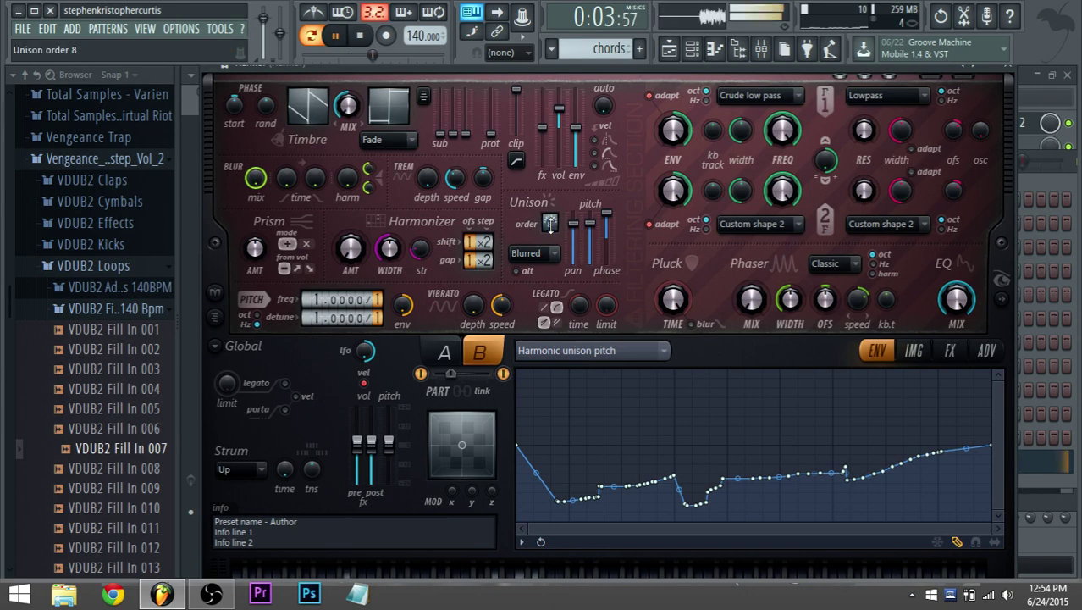
mouse_move(608, 215)
mouse_down()
mouse_move(609, 232)
mouse_move(575, 224)
mouse_move(609, 216)
mouse_up()
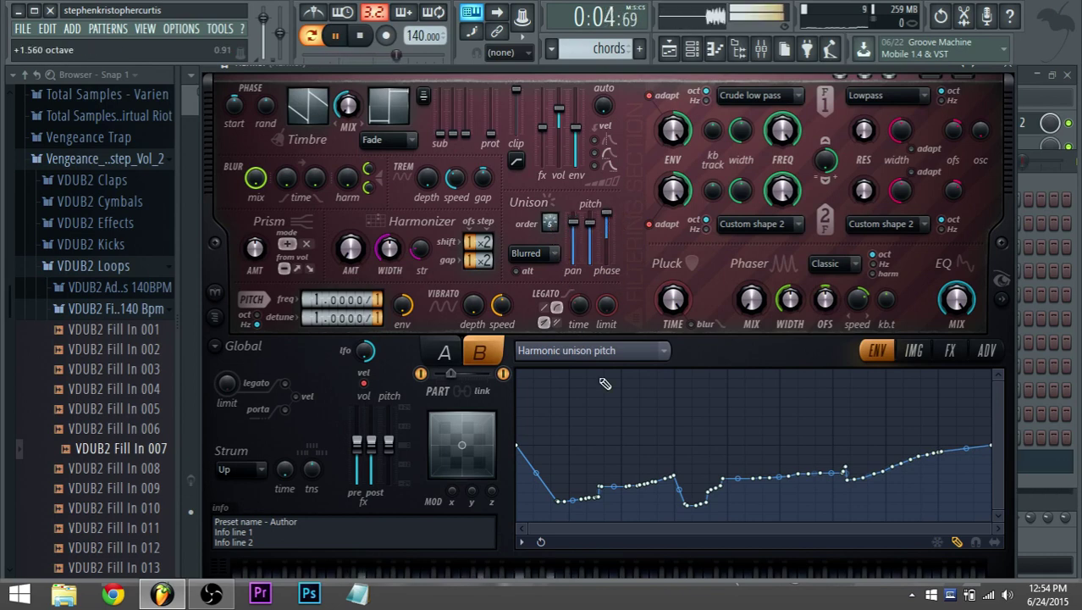
mouse_move(627, 438)
mouse_down()
mouse_move(747, 416)
mouse_move(751, 400)
mouse_move(844, 411)
mouse_move(923, 382)
mouse_move(756, 437)
mouse_move(529, 385)
mouse_move(603, 503)
mouse_move(745, 487)
mouse_move(843, 432)
mouse_move(703, 475)
mouse_move(583, 420)
mouse_move(592, 442)
mouse_move(650, 463)
mouse_move(612, 475)
mouse_move(726, 497)
mouse_up()
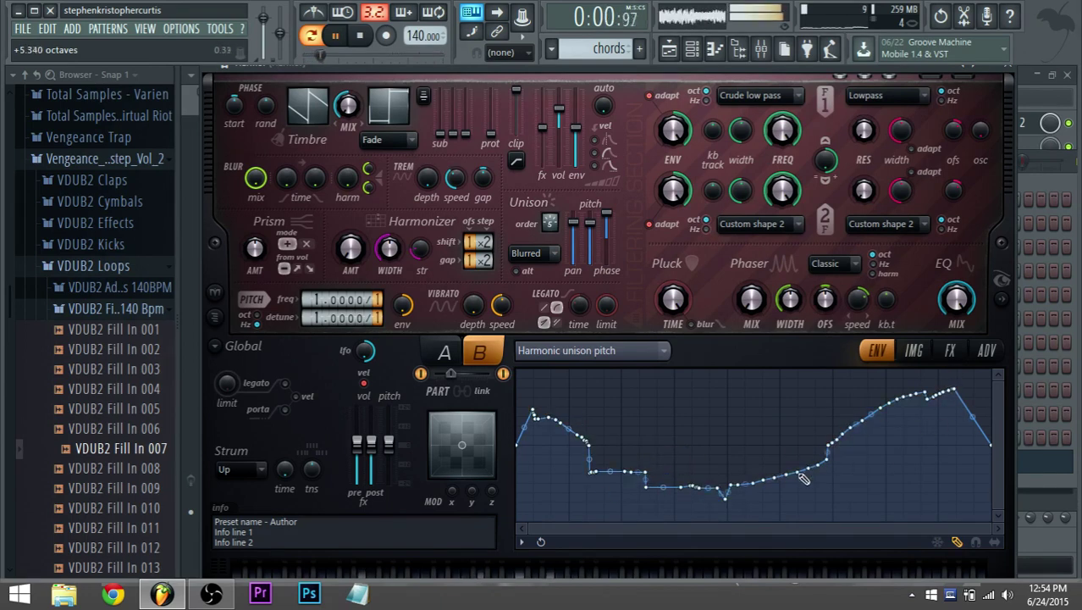
mouse_move(803, 479)
mouse_down()
mouse_move(974, 381)
mouse_move(742, 479)
mouse_move(813, 424)
mouse_move(718, 502)
mouse_move(517, 479)
mouse_move(855, 488)
mouse_move(820, 485)
mouse_move(1025, 464)
mouse_up()
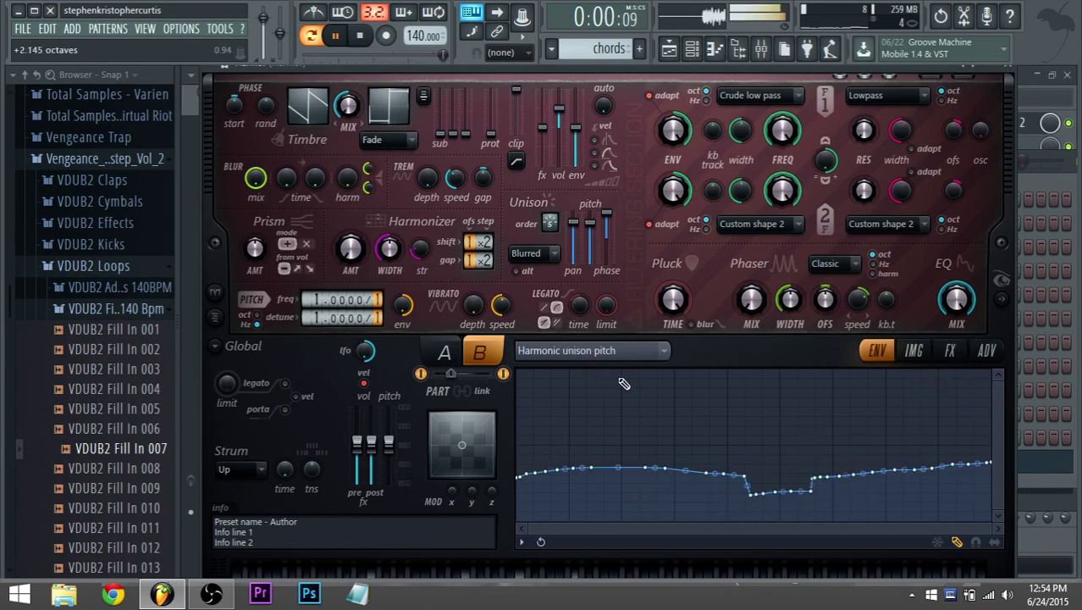
drag(781, 471, 983, 372)
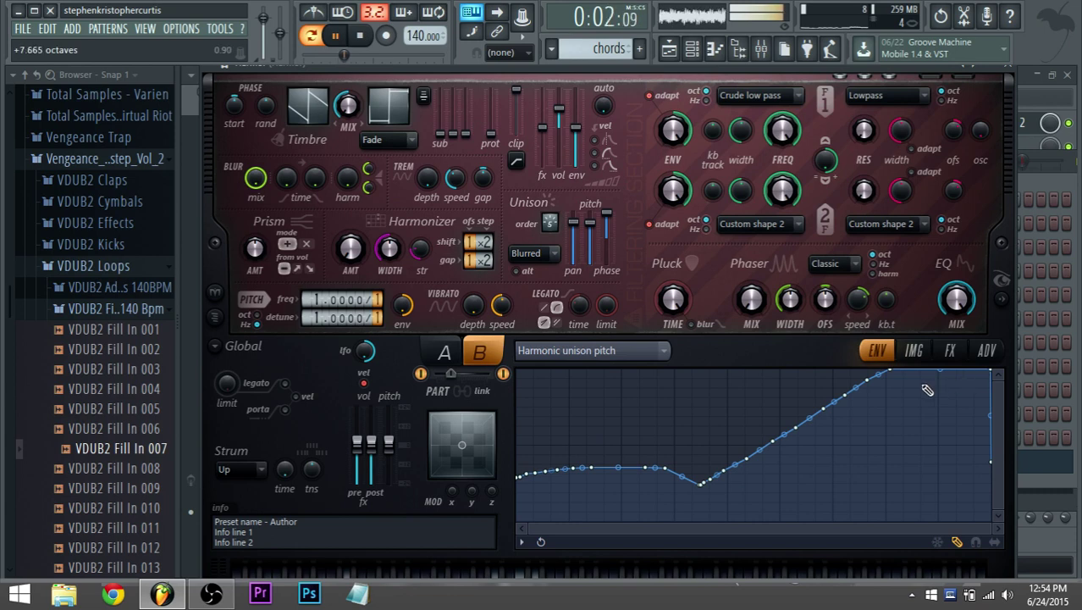
mouse_move(737, 470)
mouse_down()
mouse_move(991, 494)
mouse_move(516, 390)
mouse_move(551, 447)
mouse_move(612, 452)
mouse_move(504, 440)
mouse_move(641, 481)
mouse_move(558, 479)
mouse_move(809, 520)
mouse_move(518, 422)
mouse_up()
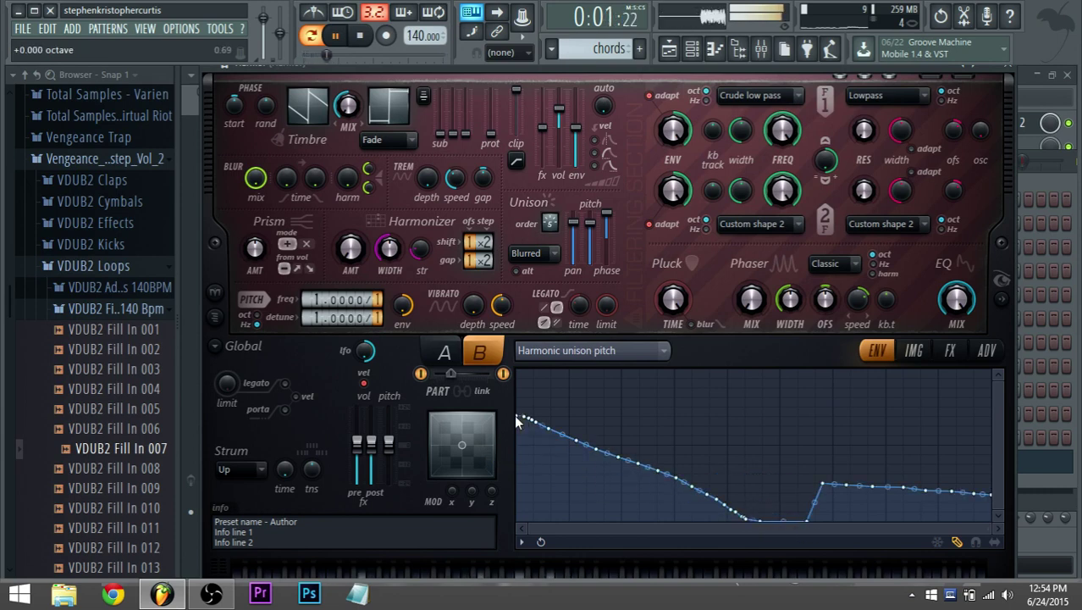
mouse_move(574, 447)
mouse_down()
mouse_move(666, 457)
mouse_move(576, 450)
mouse_move(730, 498)
mouse_move(820, 480)
mouse_move(810, 479)
mouse_up()
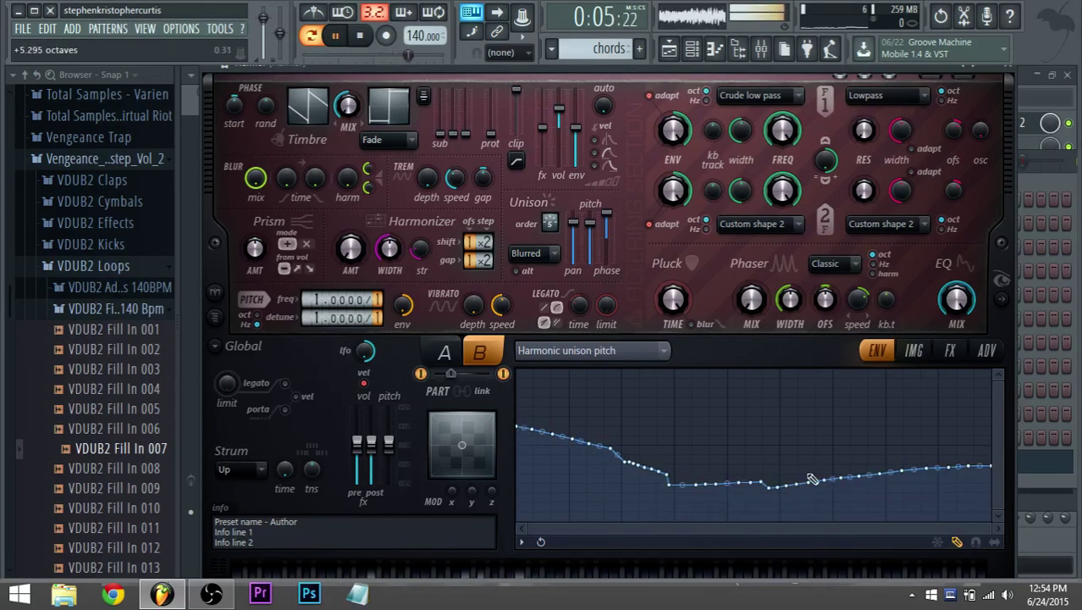
mouse_move(648, 493)
mouse_down()
mouse_move(573, 450)
mouse_move(518, 436)
mouse_up()
key(space)
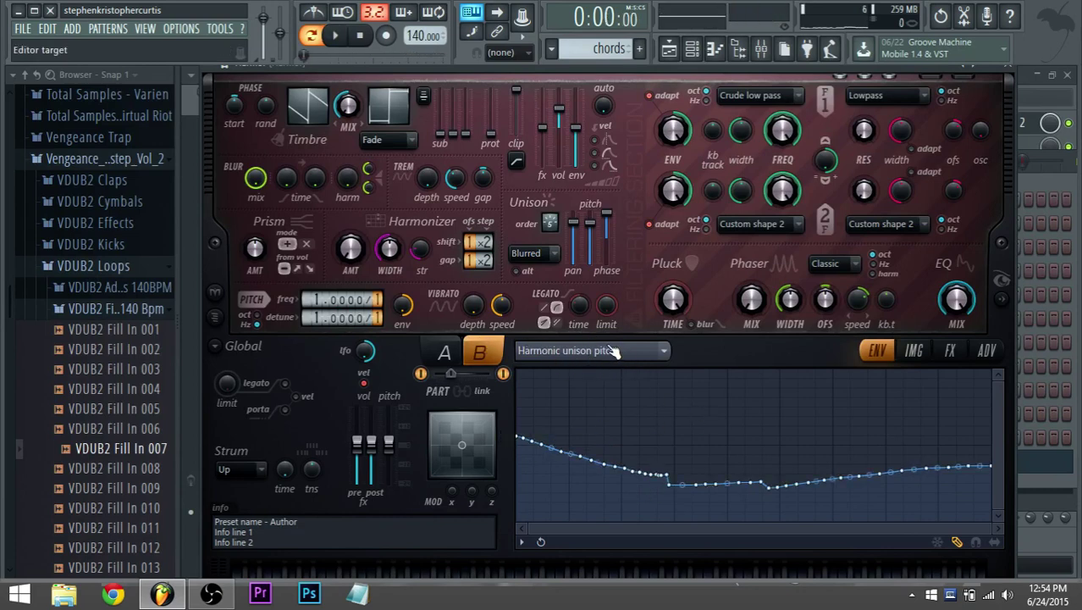
click(662, 355)
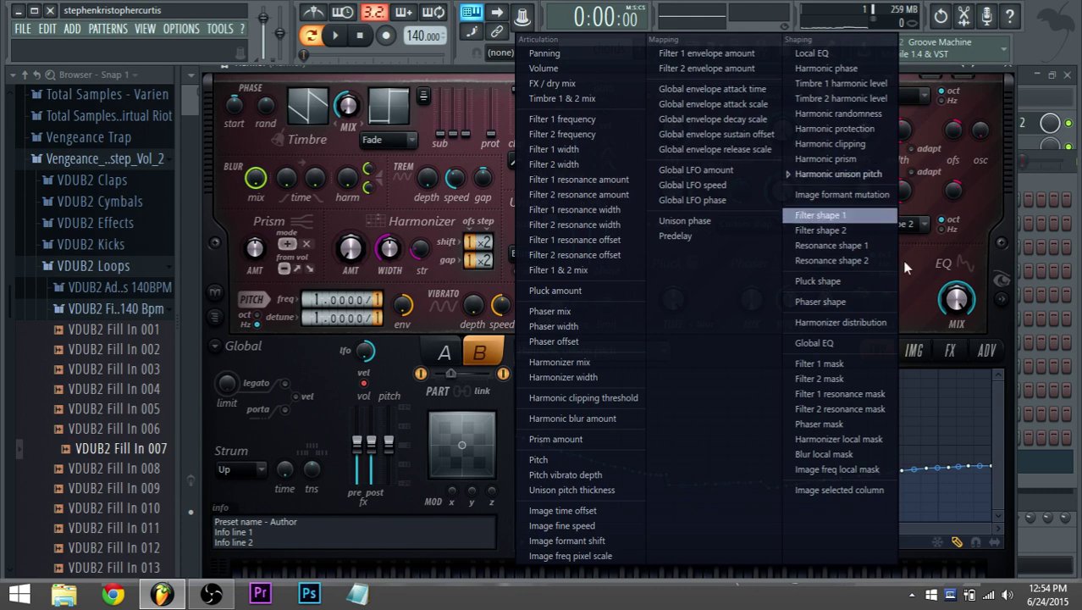
click(919, 309)
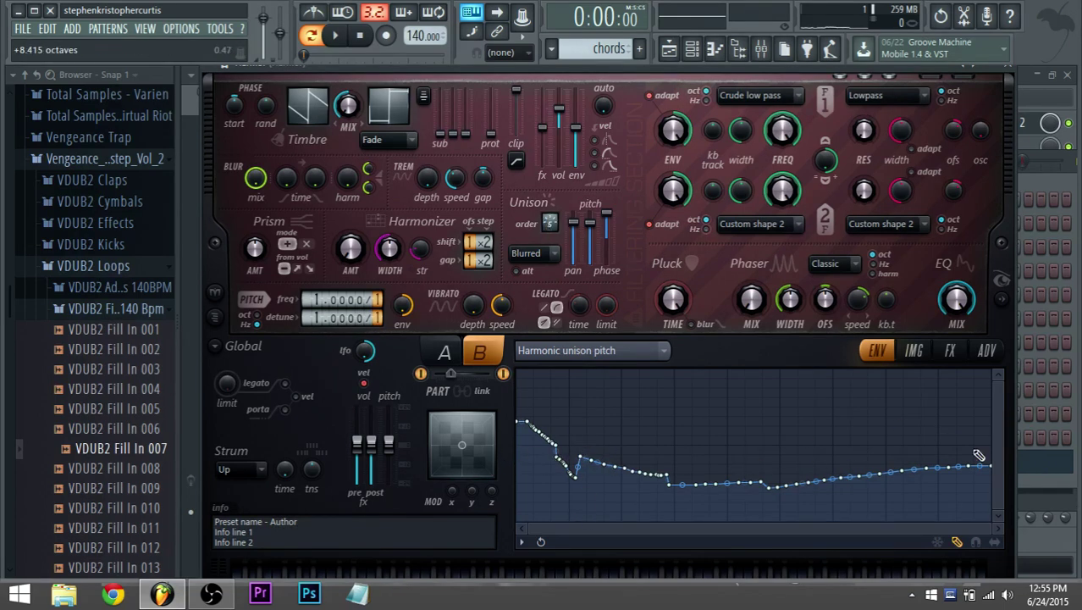
Reshape the falling start and rising end of part B's harmonic unison pitch curve, auditioning the sound.
drag(525, 432, 641, 491)
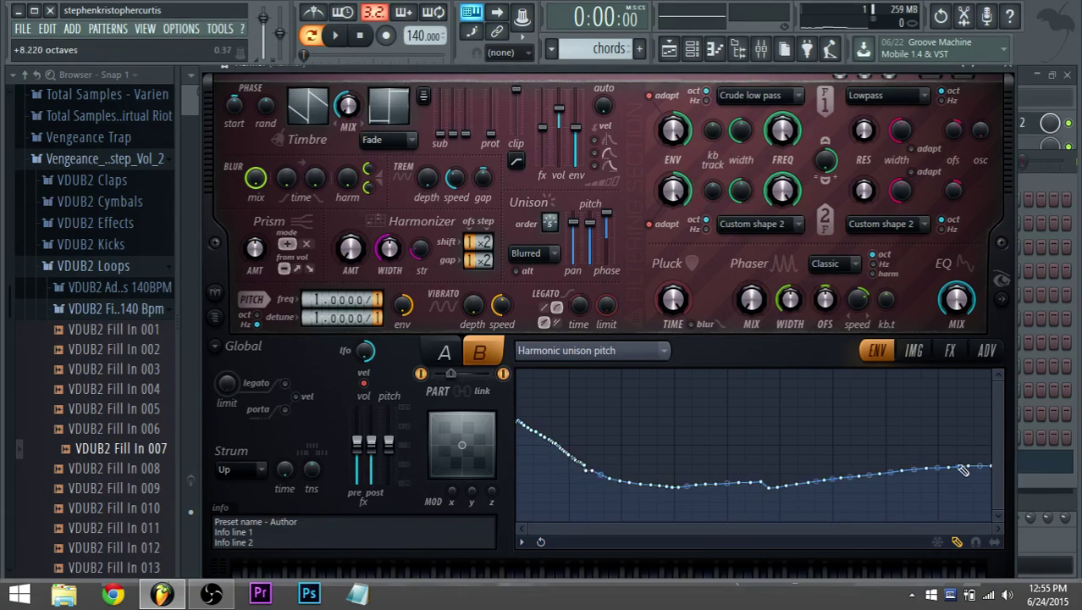
drag(964, 470, 1022, 404)
drag(914, 451, 1001, 383)
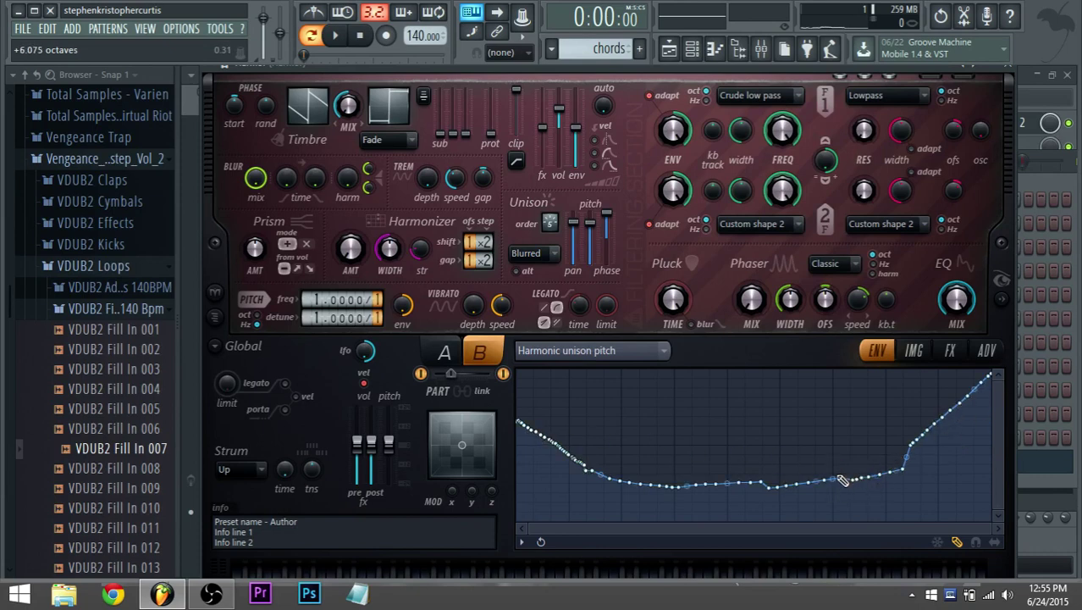
mouse_move(842, 480)
mouse_down()
mouse_move(903, 476)
mouse_move(855, 479)
mouse_up()
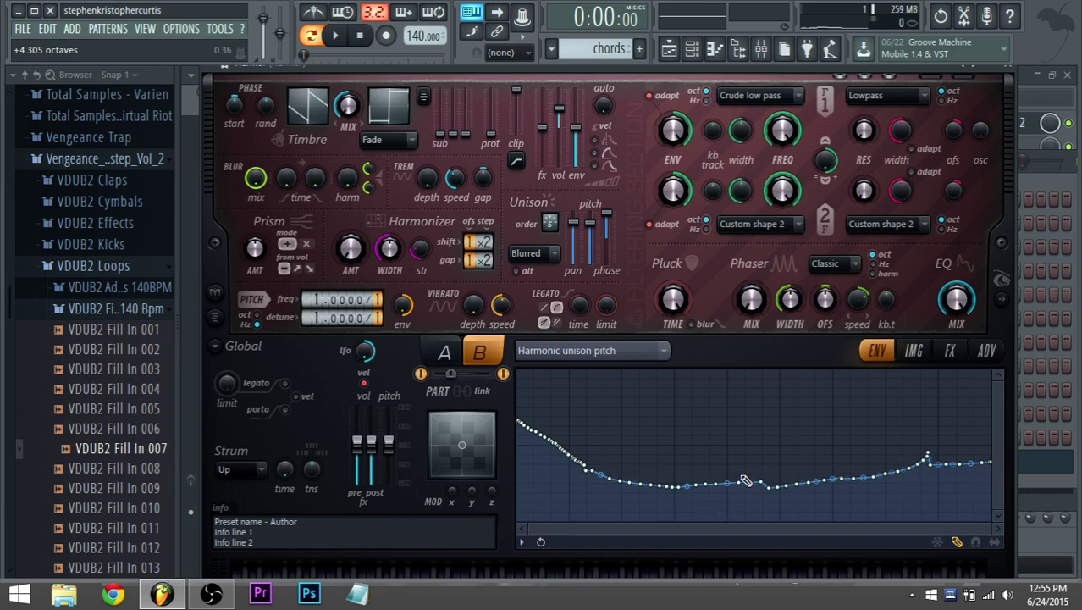
key(space)
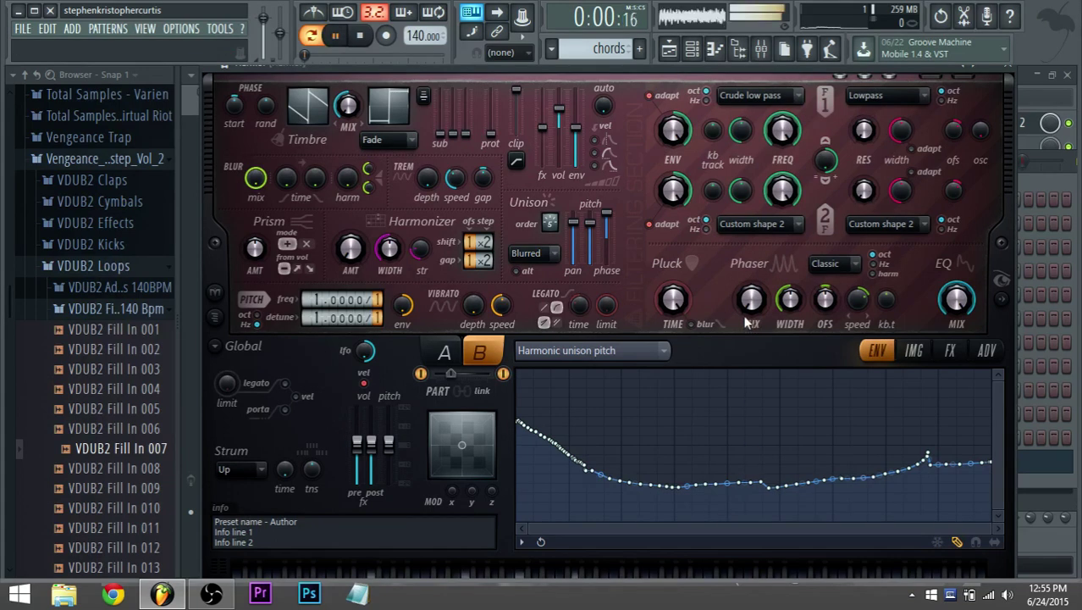
drag(630, 475, 526, 456)
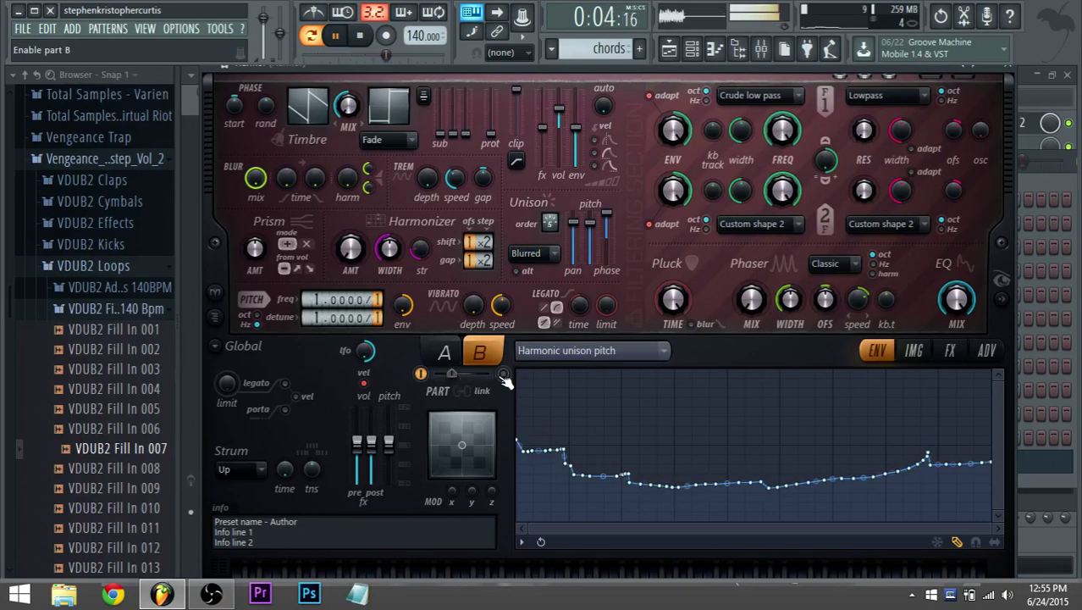
Switch to part A, reset the A/B part mix fader and set the phaser width to about 38%.
click(444, 353)
right_click(450, 374)
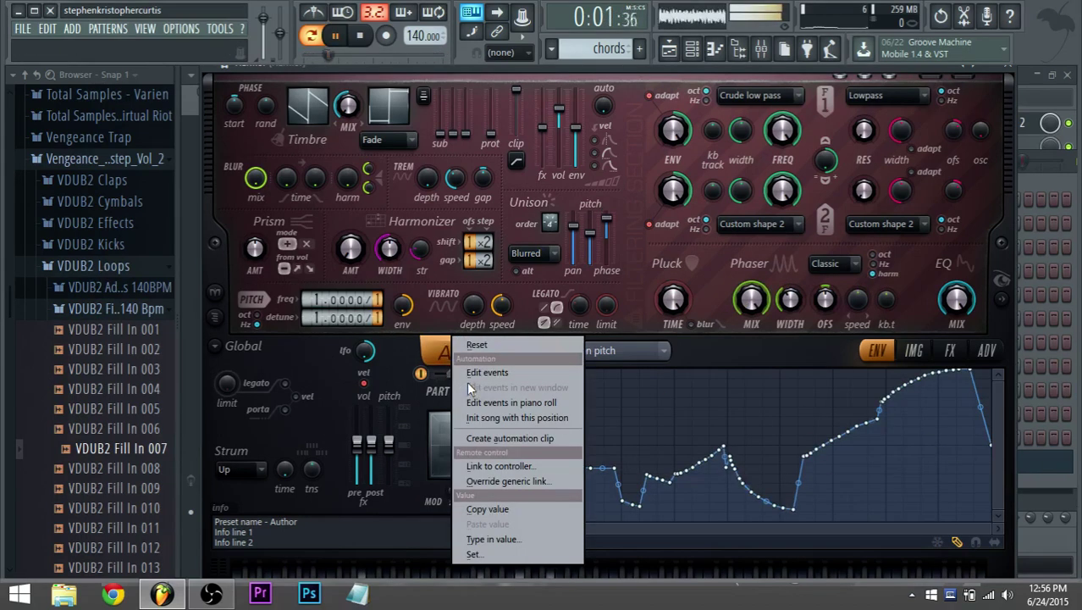
click(518, 345)
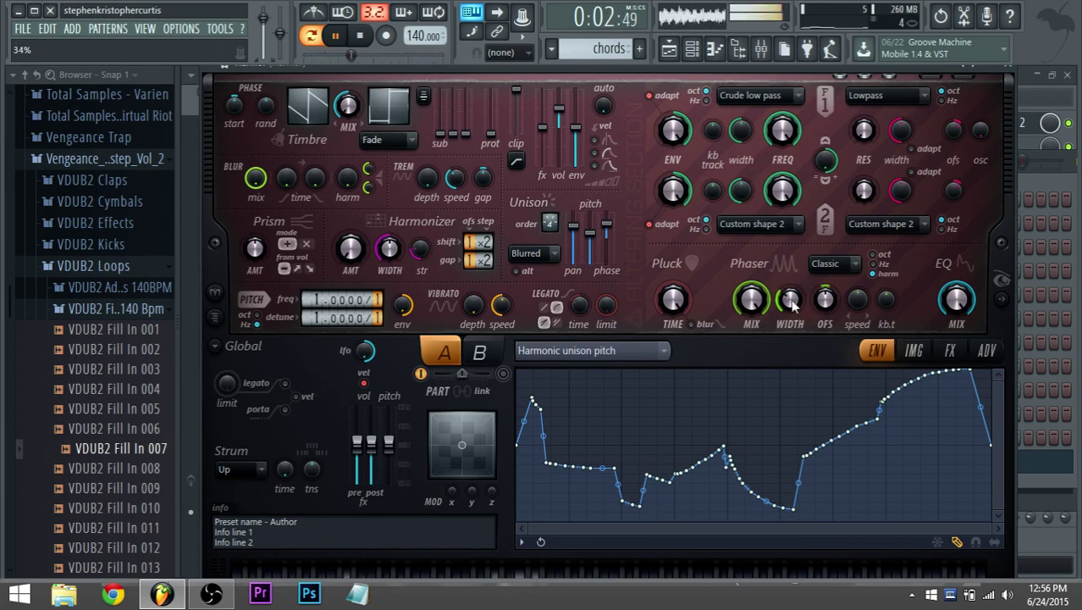
drag(791, 299, 793, 301)
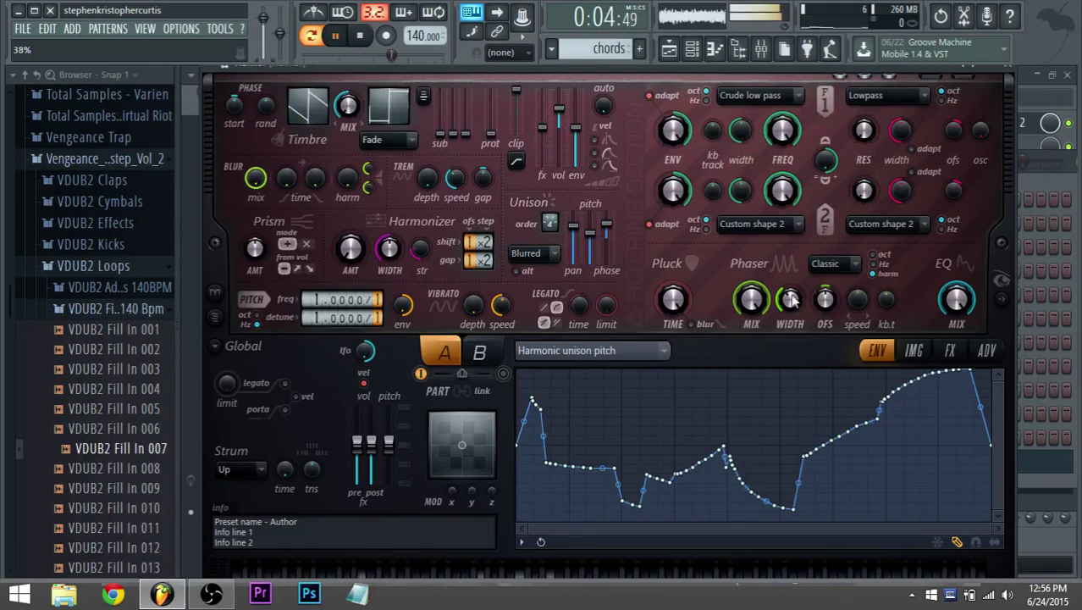
Redraw part A's harmonic unison pitch curve, making its opening section nearly flat, and audition the changes.
mouse_move(575, 443)
mouse_down()
mouse_move(534, 447)
mouse_move(664, 454)
mouse_move(564, 443)
mouse_move(629, 476)
mouse_move(525, 417)
mouse_move(616, 475)
mouse_move(737, 494)
mouse_move(987, 442)
mouse_move(859, 460)
mouse_move(958, 449)
mouse_move(989, 464)
mouse_move(838, 449)
mouse_move(666, 481)
mouse_move(559, 455)
mouse_move(611, 442)
mouse_move(520, 447)
mouse_move(556, 444)
mouse_move(562, 455)
mouse_up()
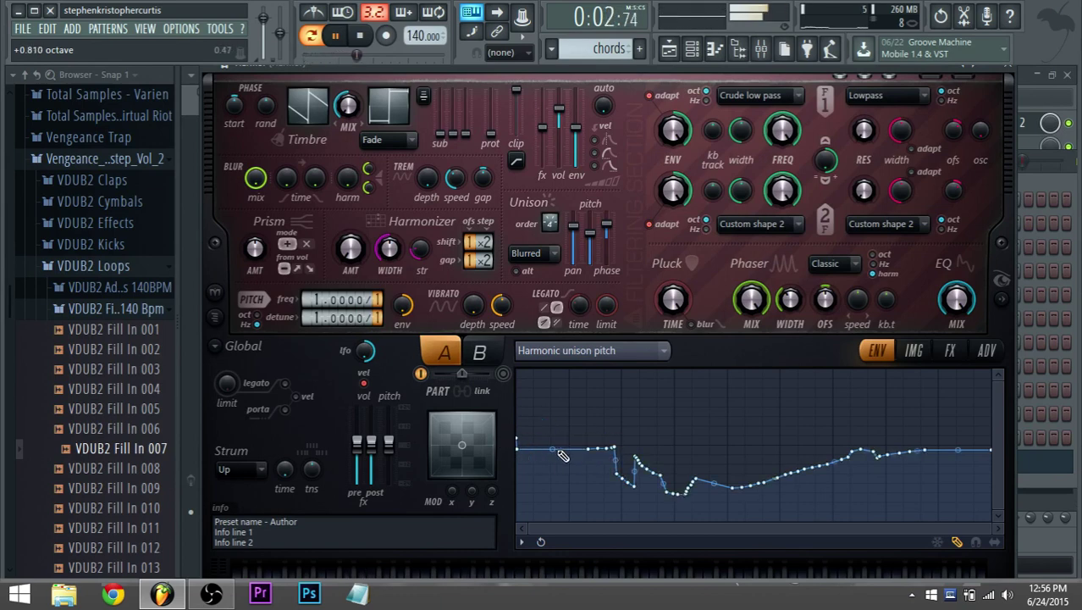
drag(635, 457, 455, 334)
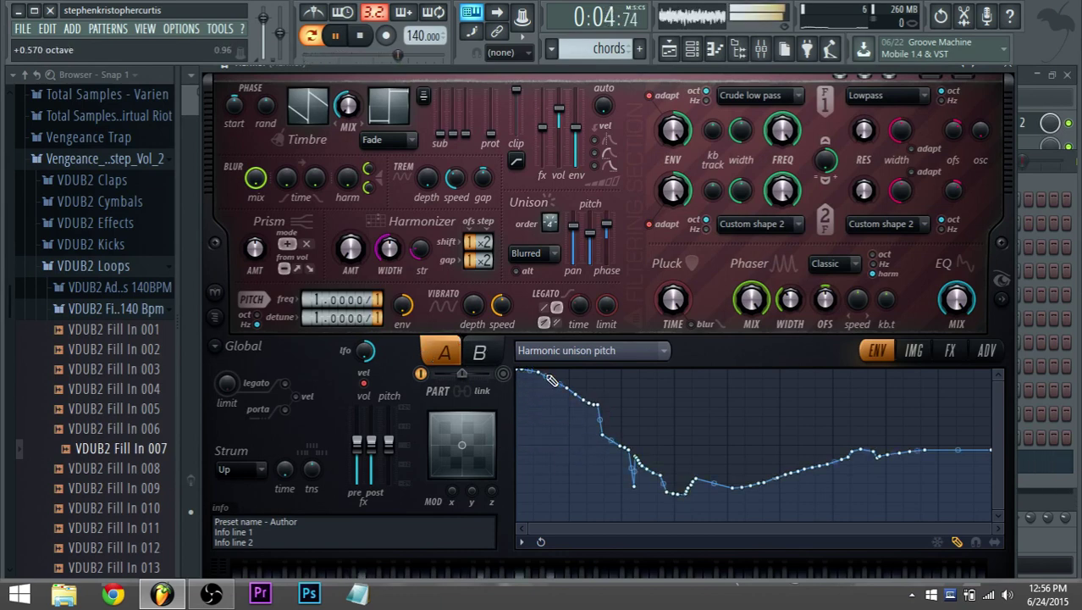
mouse_move(551, 382)
mouse_down()
mouse_move(631, 442)
mouse_move(529, 458)
mouse_move(520, 377)
mouse_move(500, 380)
mouse_up()
key(space)
key(space)
drag(611, 433, 411, 467)
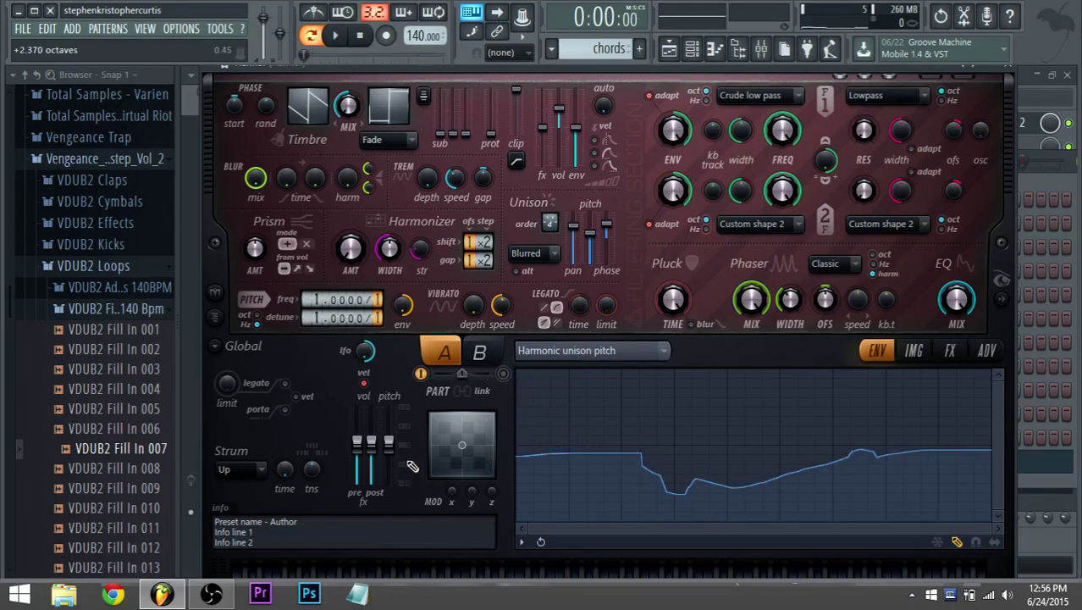
Try steep full-height peaks across the later part of part A's harmonic unison pitch curve, auditioning the sound.
key(space)
drag(843, 461, 1069, 336)
key(space)
mouse_move(839, 450)
mouse_down()
mouse_move(1022, 327)
mouse_move(822, 437)
mouse_move(879, 355)
mouse_up()
key(space)
key(space)
key(space)
mouse_move(774, 461)
mouse_down()
mouse_move(686, 339)
mouse_move(658, 331)
mouse_up()
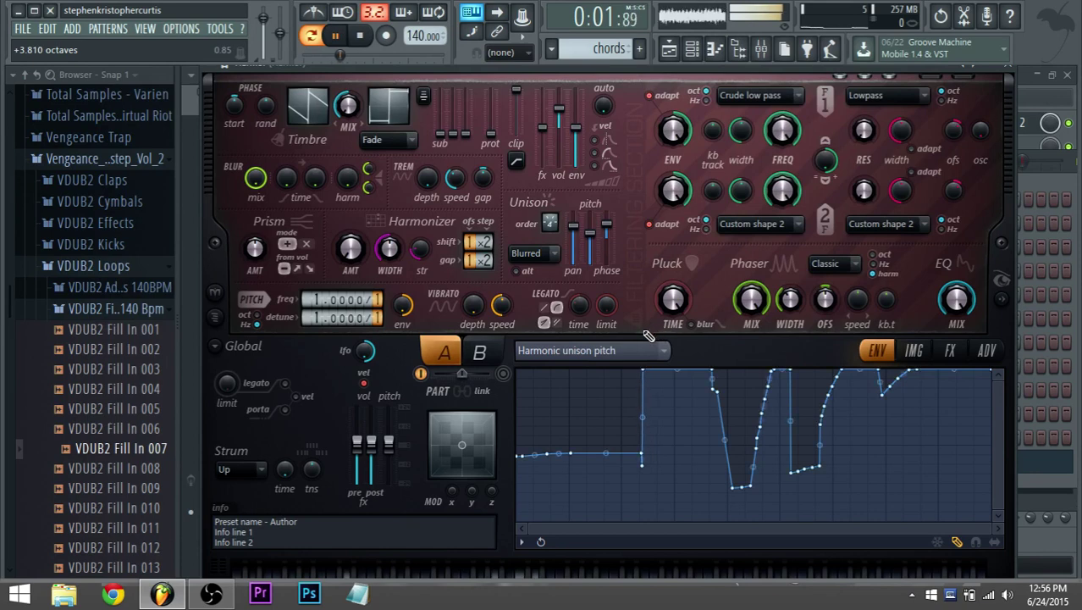
key(space)
Redraw part A's harmonic unison pitch curve with a shallow valley in the middle and a rise toward the end.
mouse_move(649, 460)
mouse_down()
mouse_move(865, 480)
mouse_move(813, 483)
mouse_move(975, 438)
mouse_up()
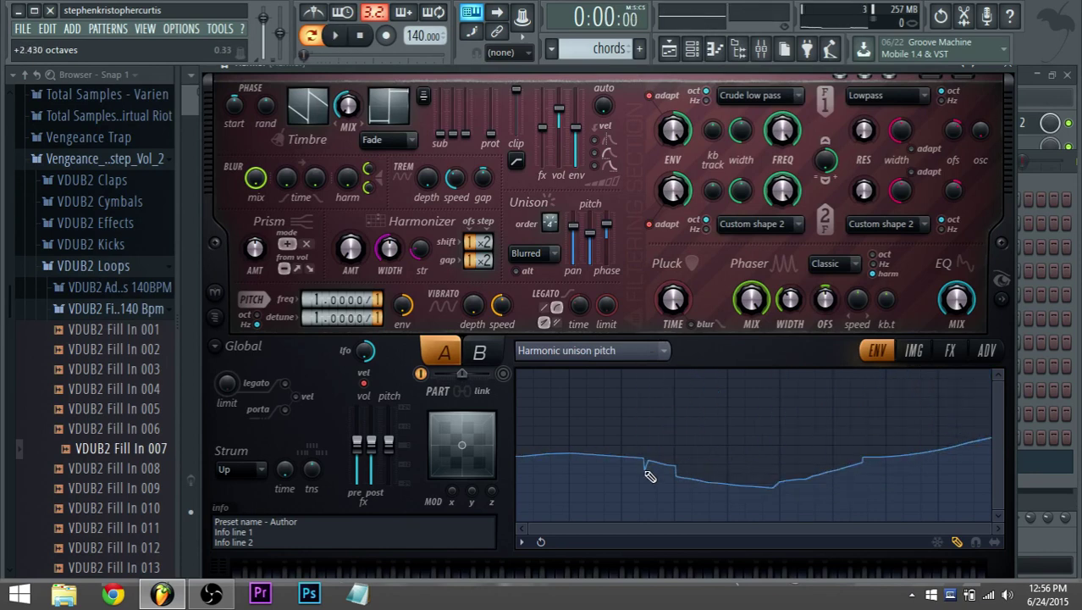
key(space)
mouse_move(649, 476)
mouse_down()
mouse_move(550, 431)
mouse_move(594, 423)
mouse_move(524, 430)
mouse_move(650, 465)
mouse_move(521, 434)
mouse_move(673, 472)
mouse_move(837, 480)
mouse_move(932, 428)
mouse_move(976, 438)
mouse_move(966, 432)
mouse_up()
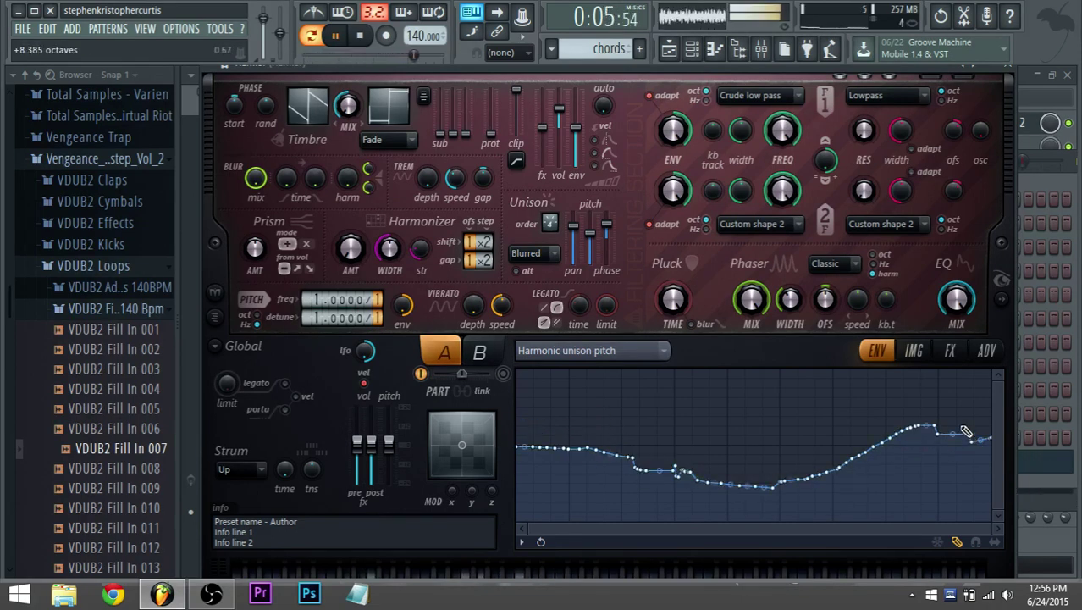
key(space)
Open the playlist and listen to the start of the arrangement.
click(670, 48)
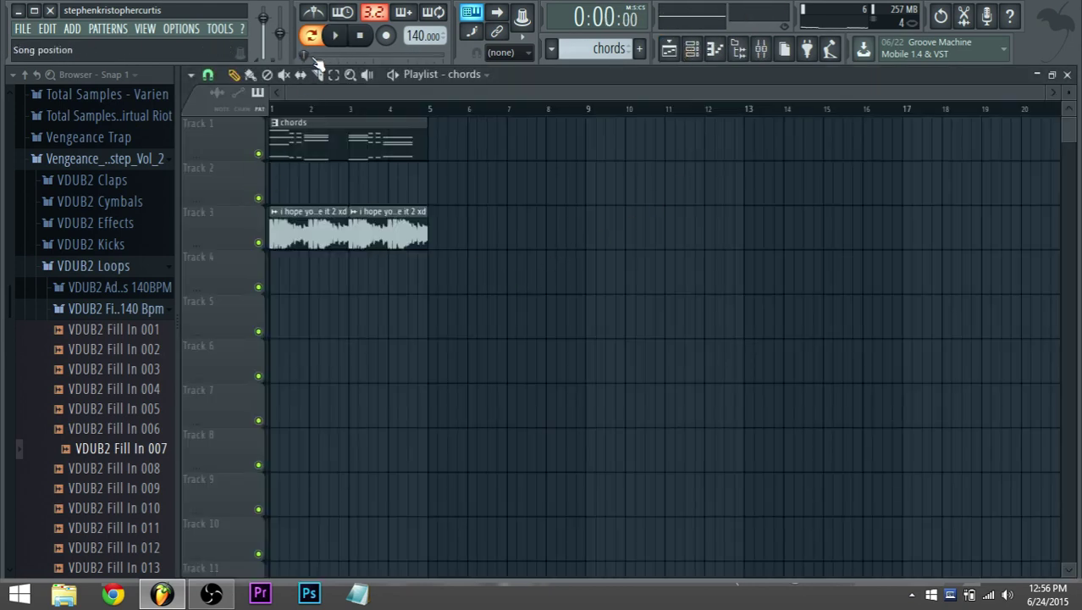
key(space)
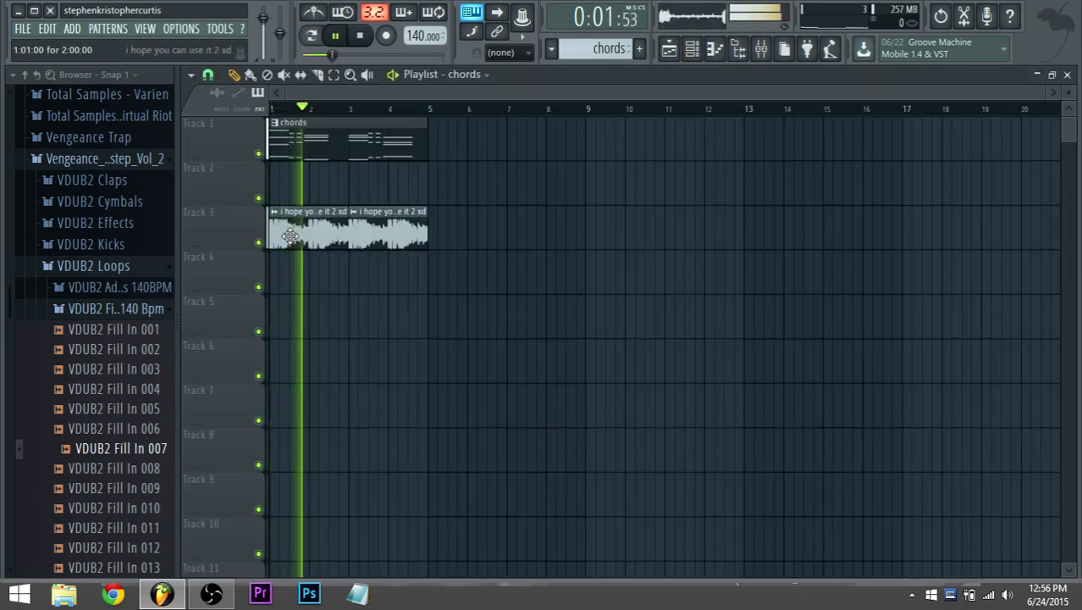
key(space)
Rearrange the first audio clip as short pieces on Track 2 matching the chord rhythm, ending the last piece halfway through bar 2.
drag(290, 238, 327, 199)
scroll(263, 218, up, 3)
click(290, 186)
click(323, 186)
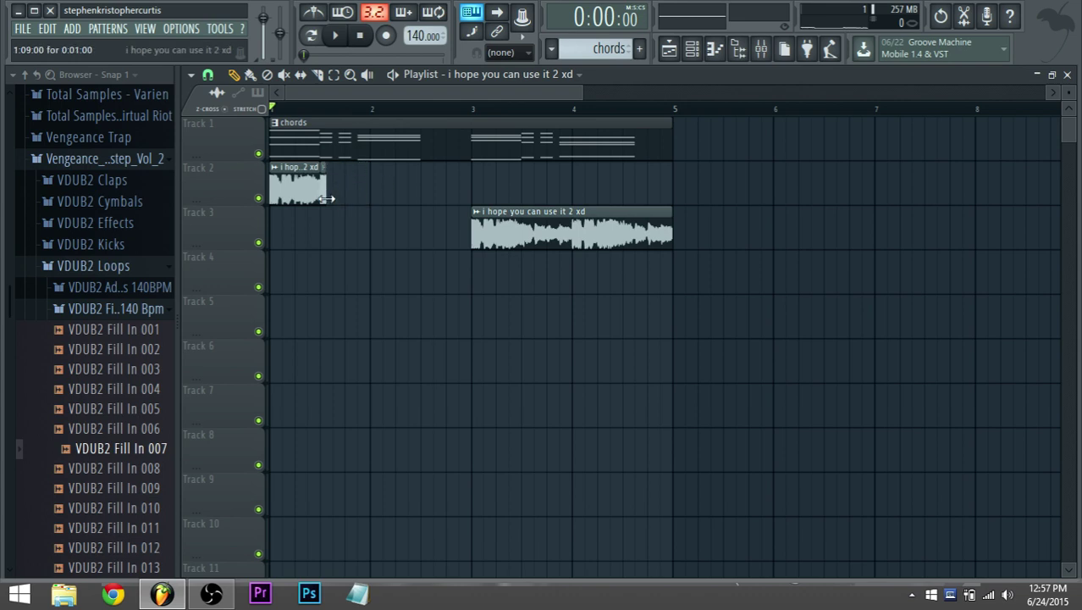
click(340, 187)
click(356, 186)
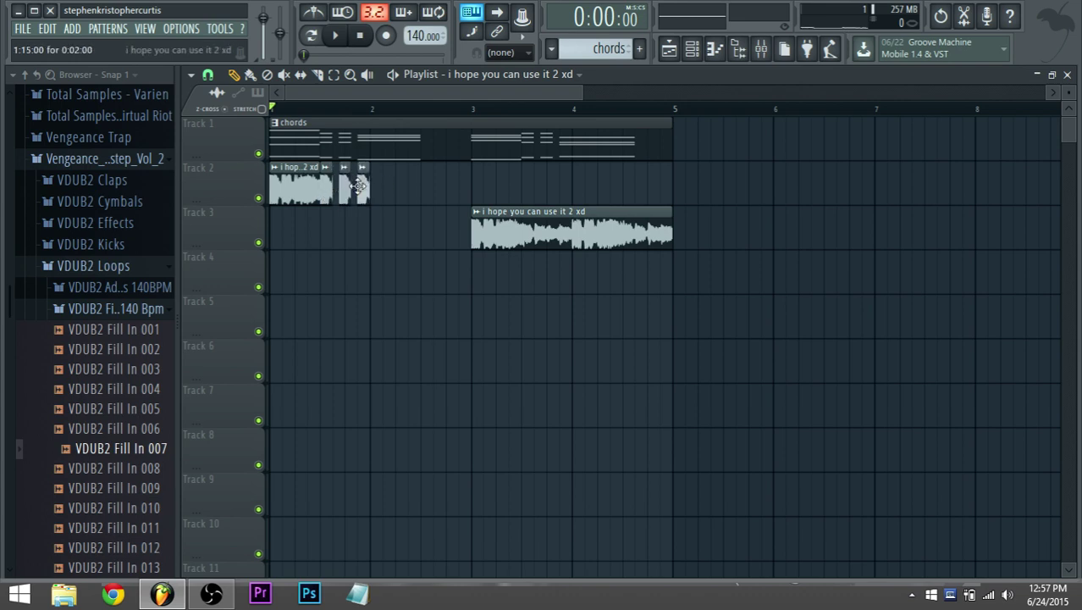
drag(368, 183, 418, 185)
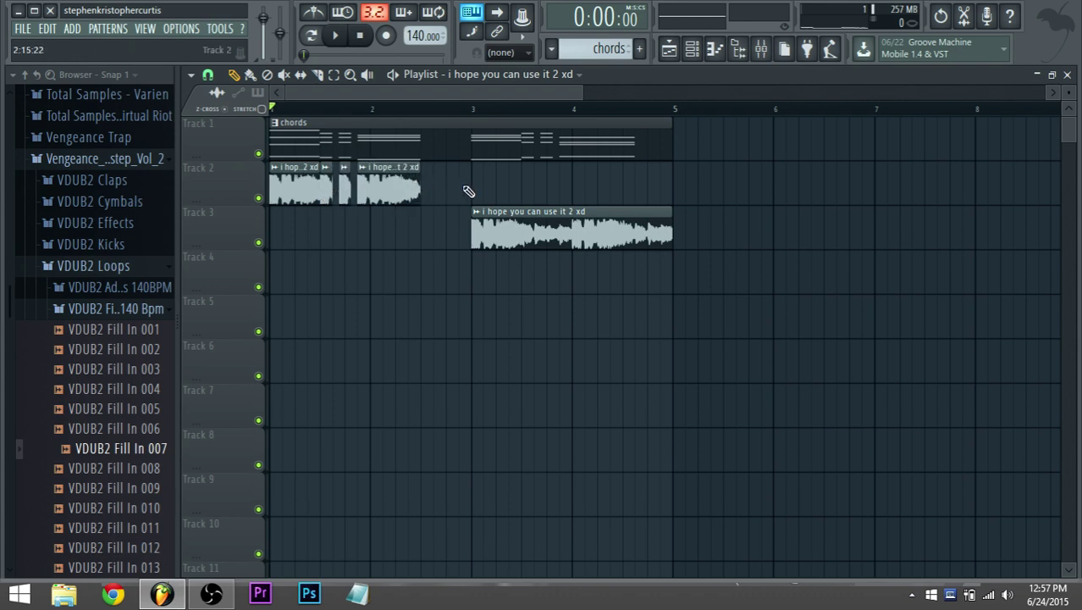
Delete the bar 3 audio clip from Track 3, trying short clips from bar 3 on Track 2 and removing them.
click(479, 189)
right_click(549, 219)
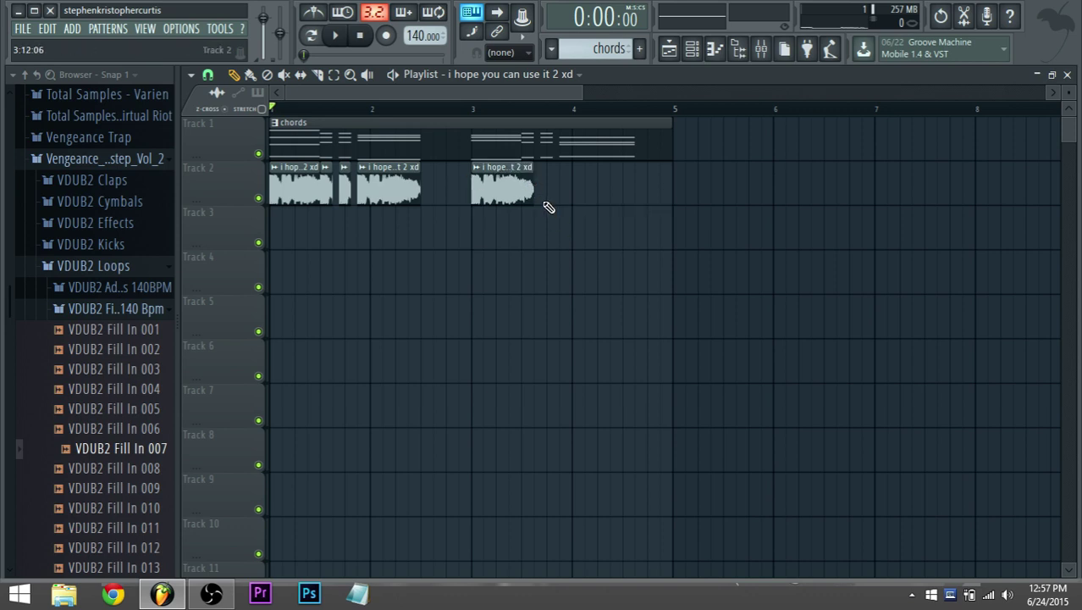
drag(536, 199, 516, 202)
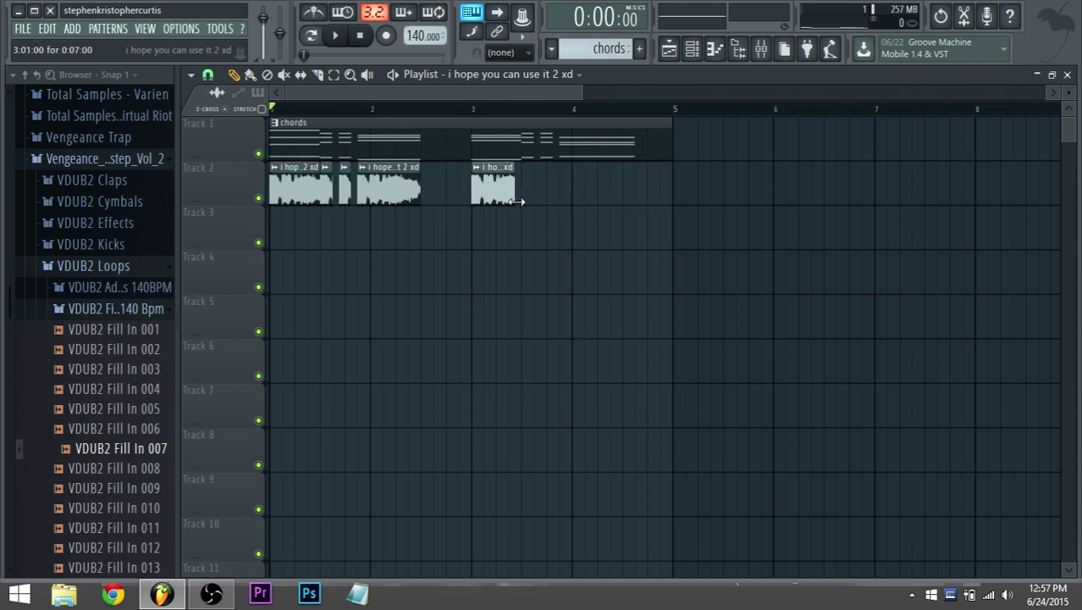
click(535, 193)
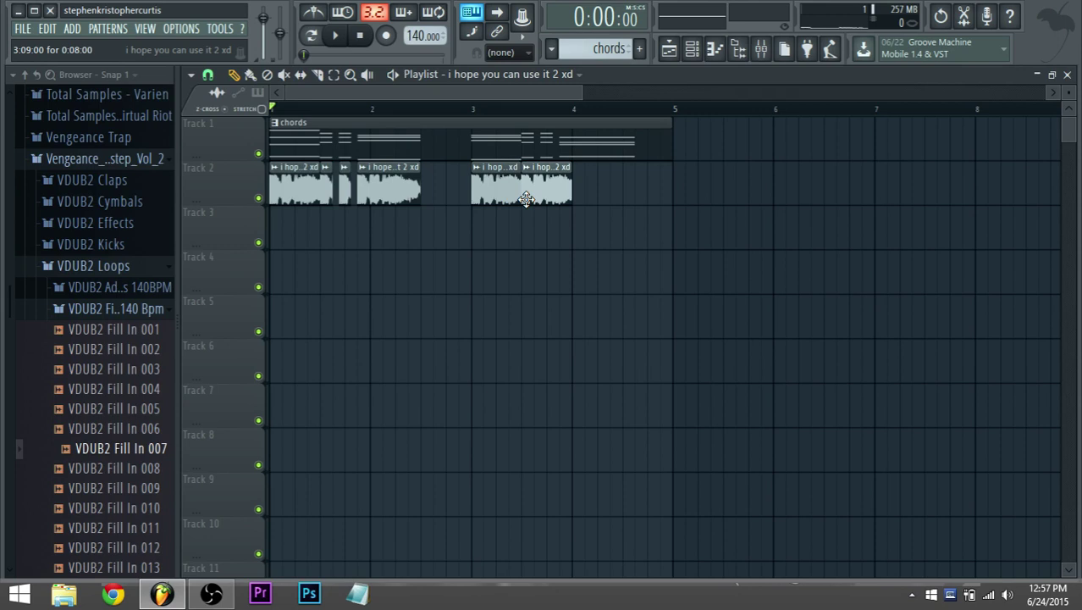
right_click(568, 193)
right_click(508, 197)
Duplicate the first three Track 2 audio clips to bar 3 and listen to the arrangement from the start.
click(229, 200)
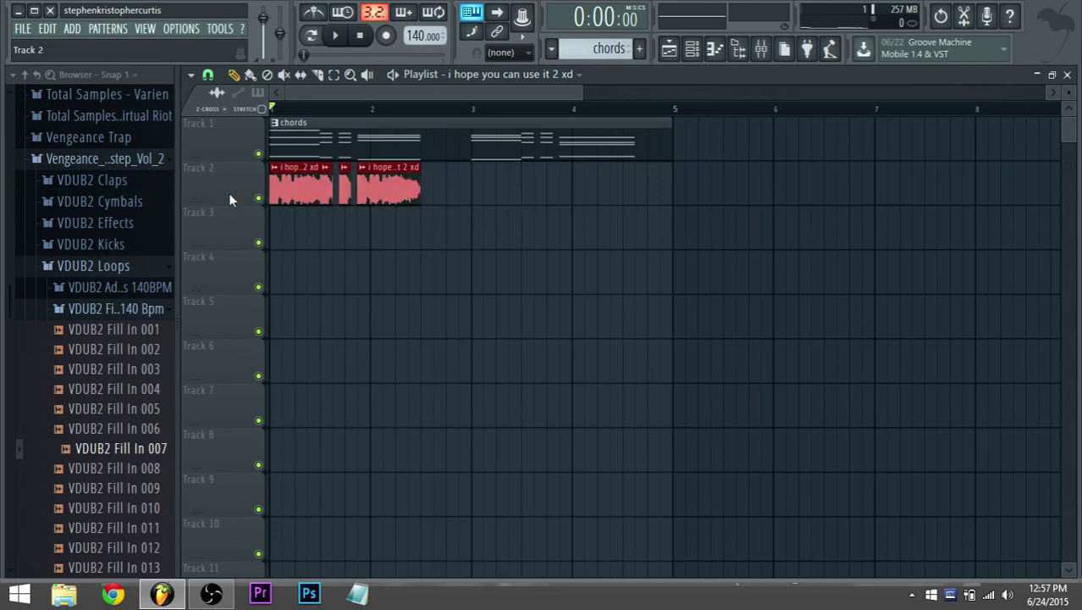
key(ctrl+b)
key(space)
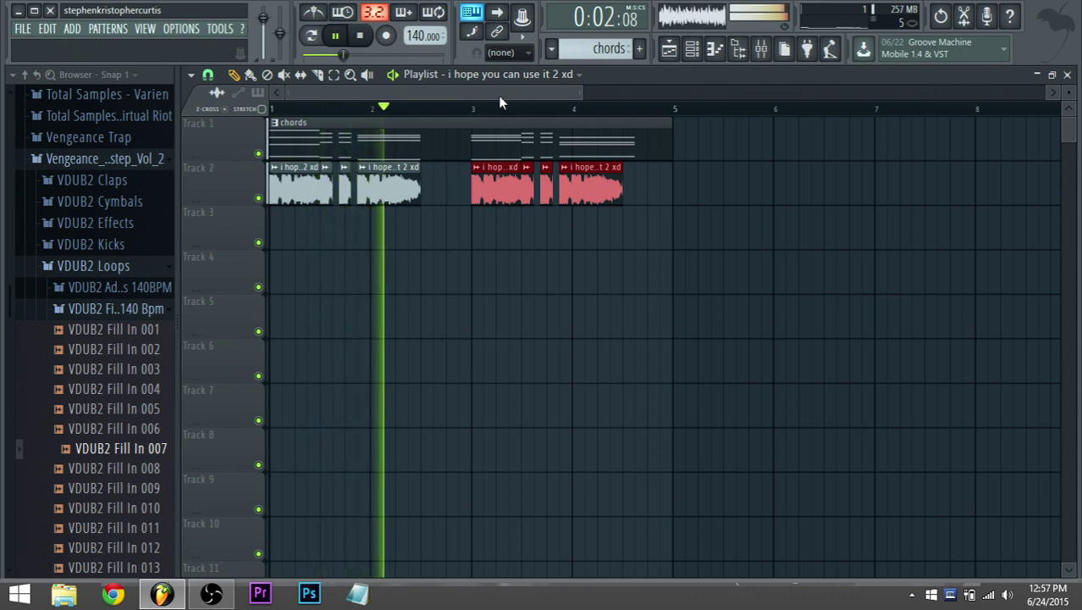
key(space)
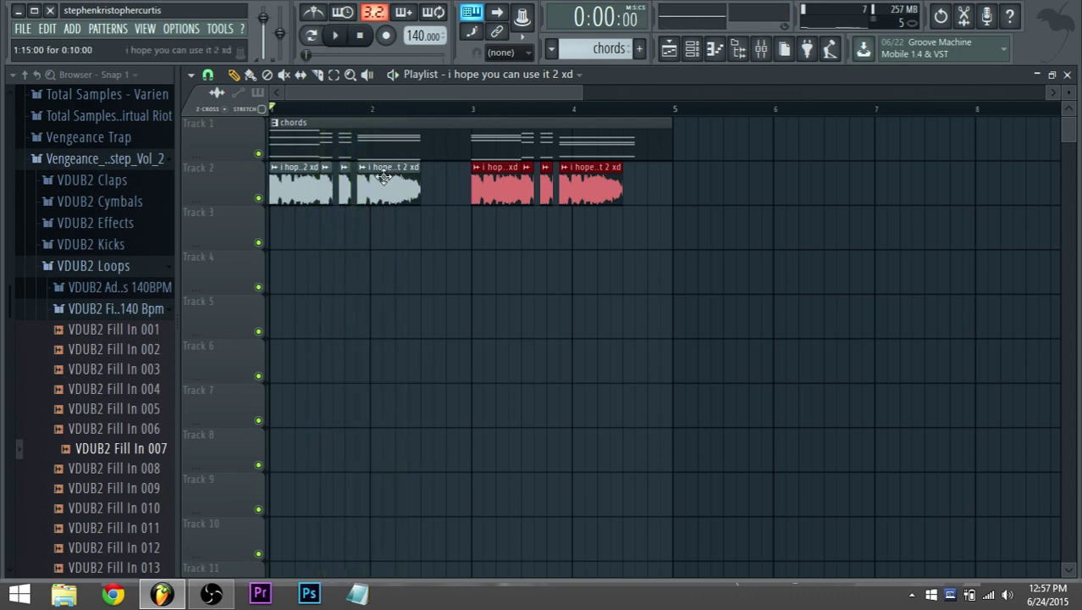
Slip the audio inside the third Track 2 clip earlier while checking it by ear, and delete the copied clips at bar 3.
click(301, 78)
key(space)
drag(395, 194, 293, 214)
key(space)
key(space)
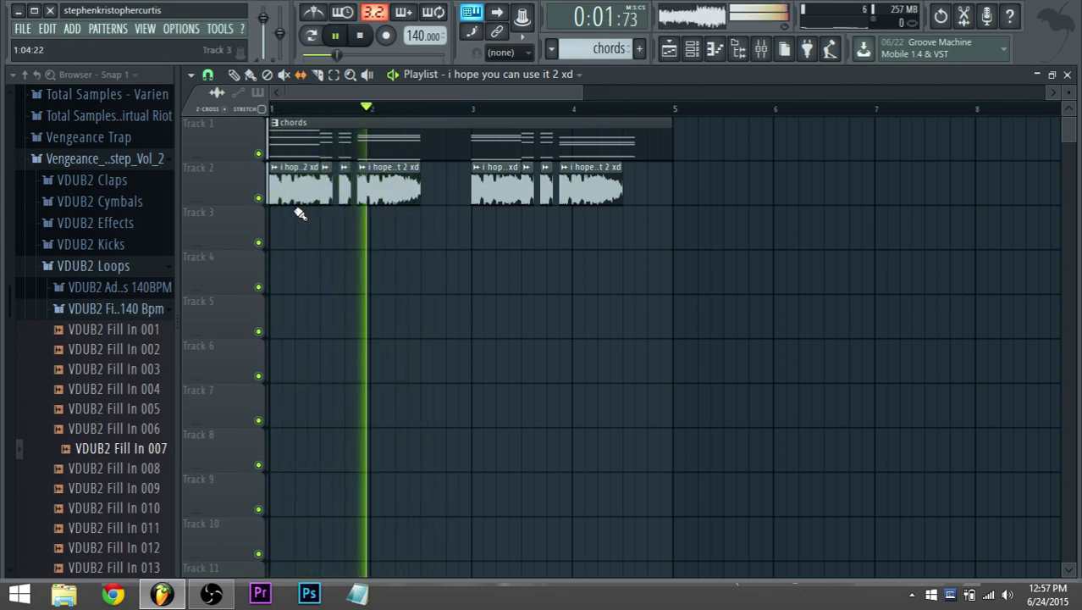
key(space)
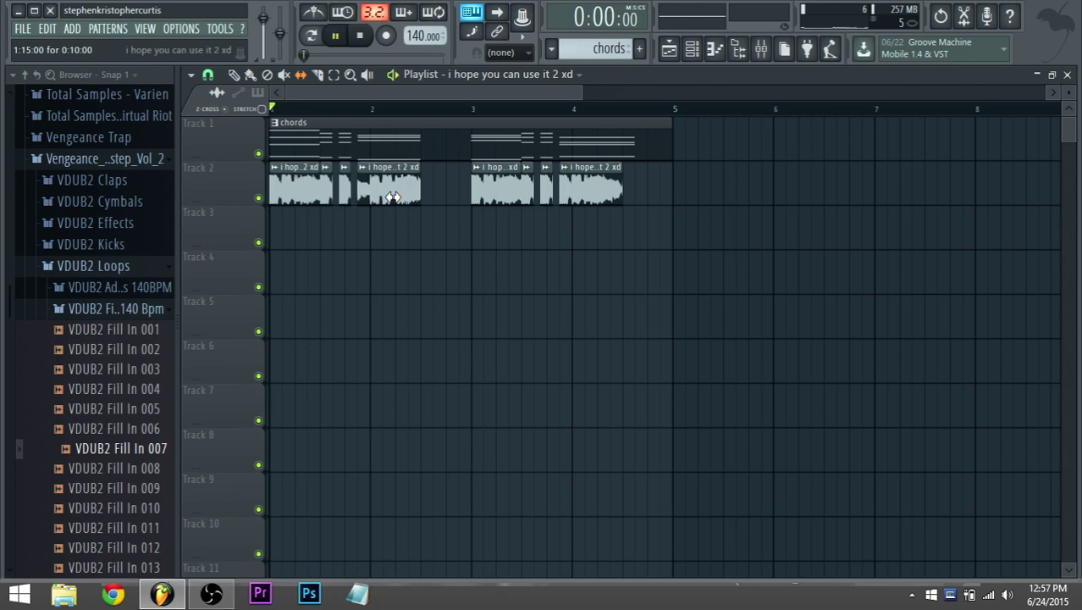
key(space)
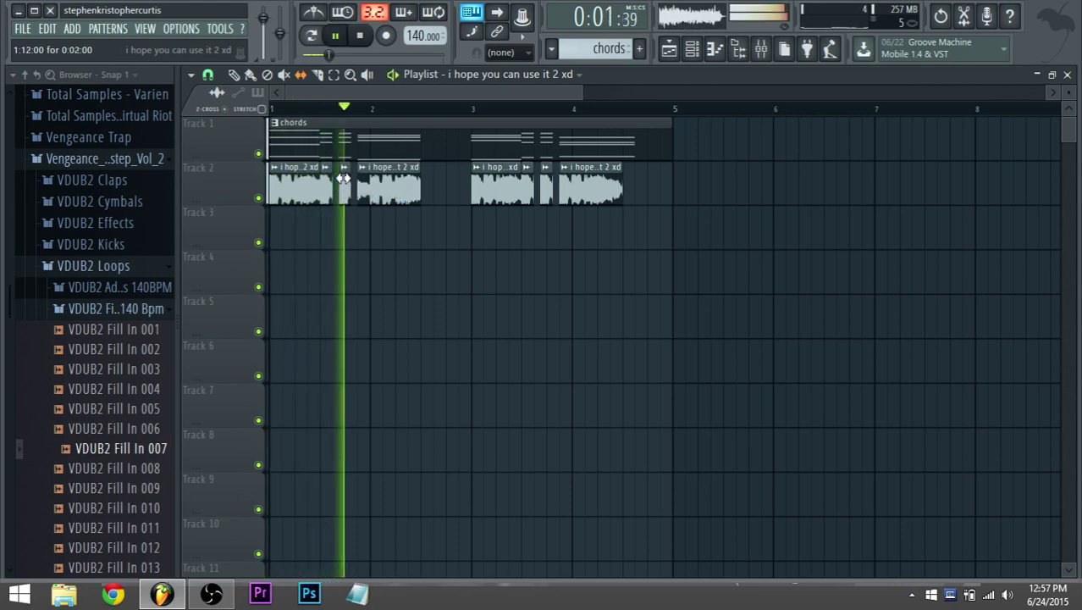
key(space)
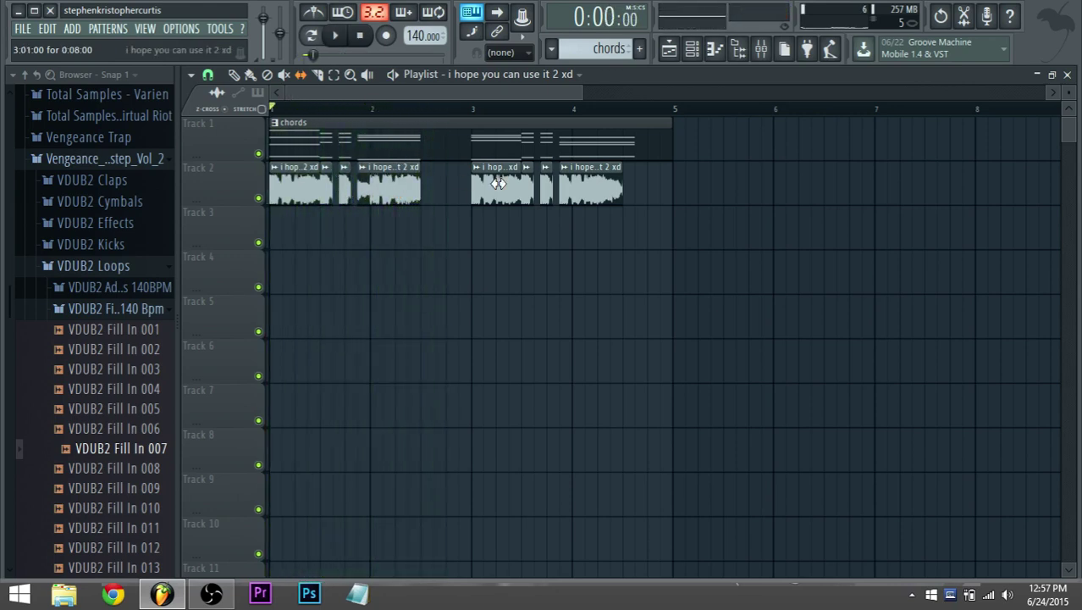
right_click(498, 183)
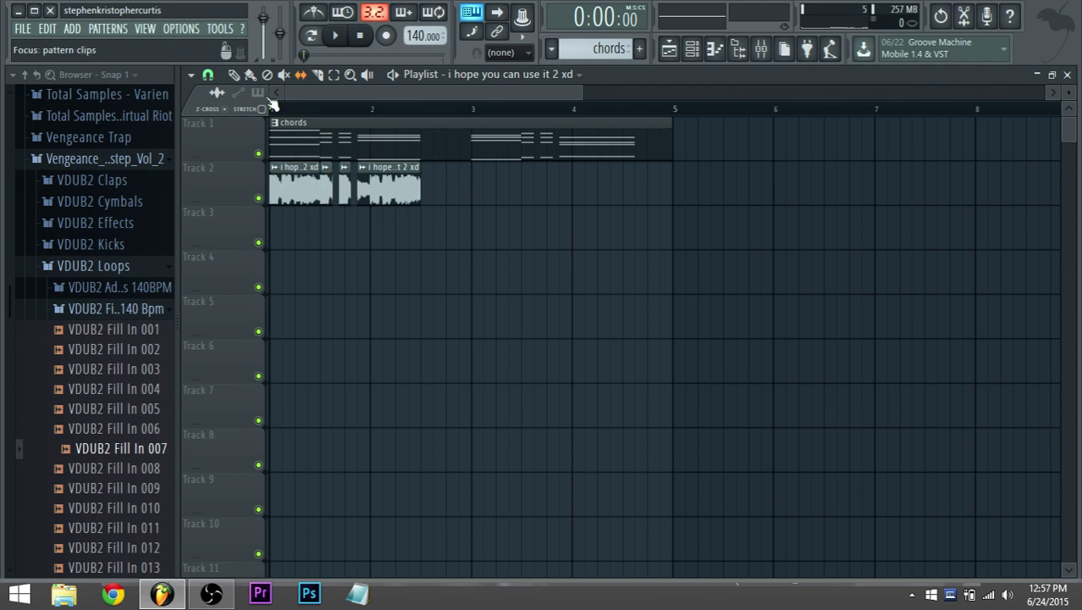
Trim the start of the third Track 2 clip to bar 2 and fill the gap before it with a short clip.
drag(359, 191, 371, 191)
click(360, 191)
key(space)
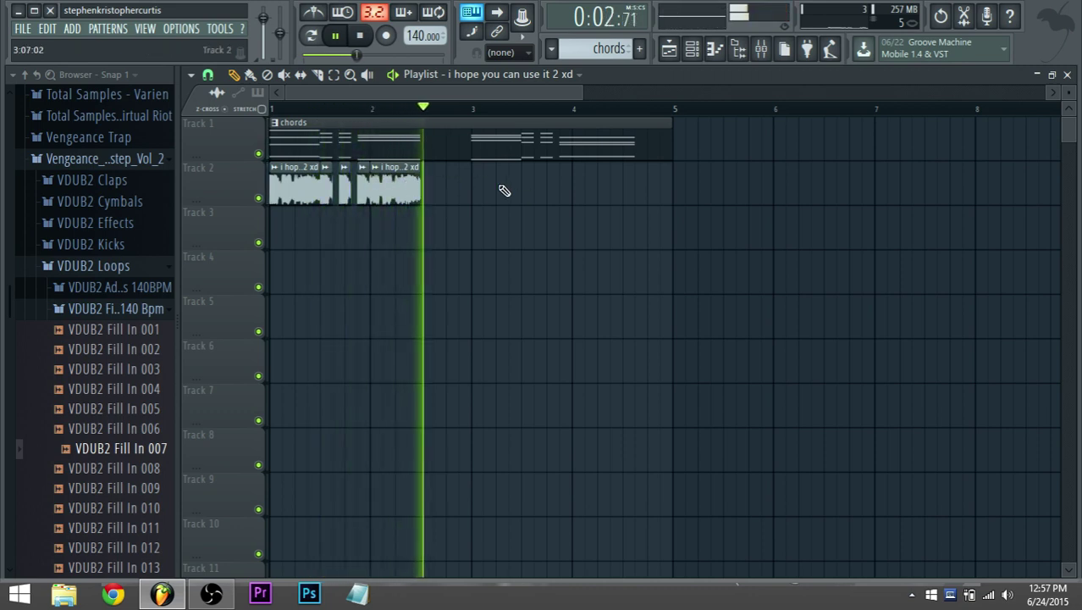
Duplicate all Track 2 clips to bar 3 and extend the last copy to the end of the bar 4 chord.
click(234, 191)
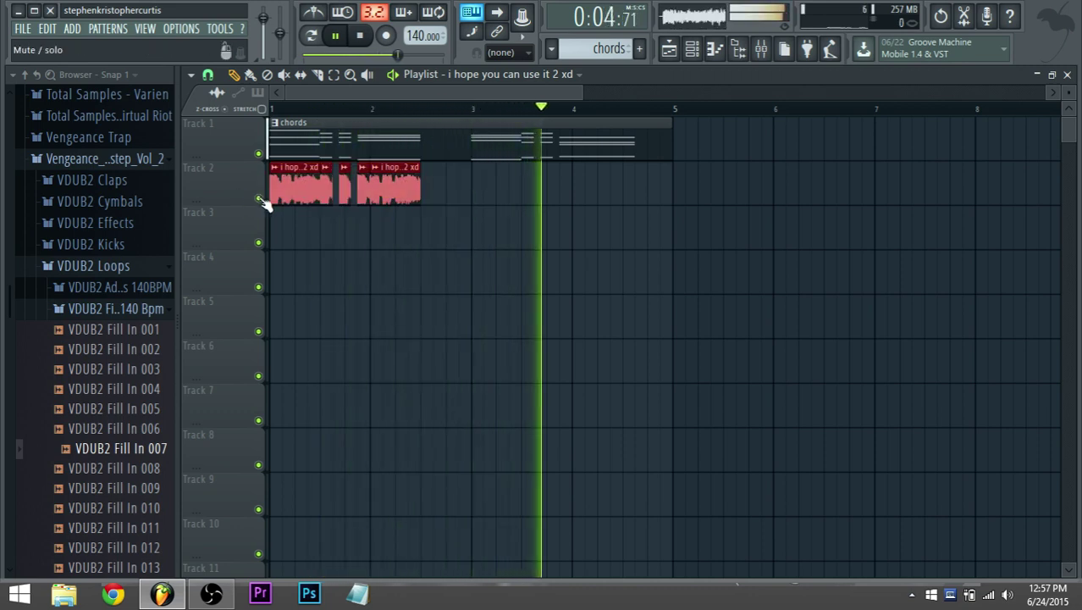
key(ctrl+b)
drag(508, 199, 501, 204)
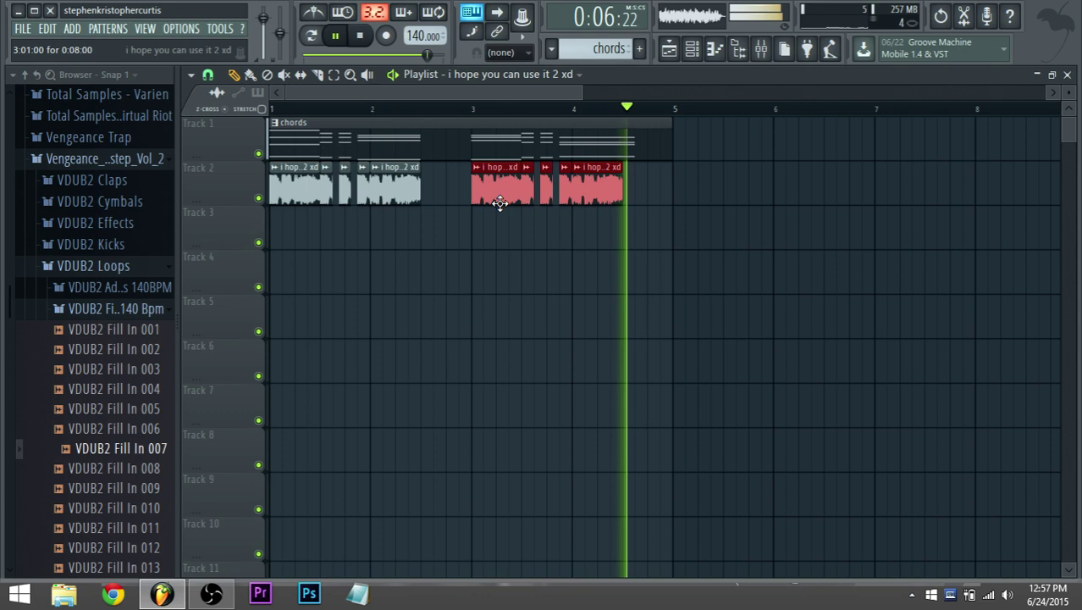
ctrl+click(532, 247)
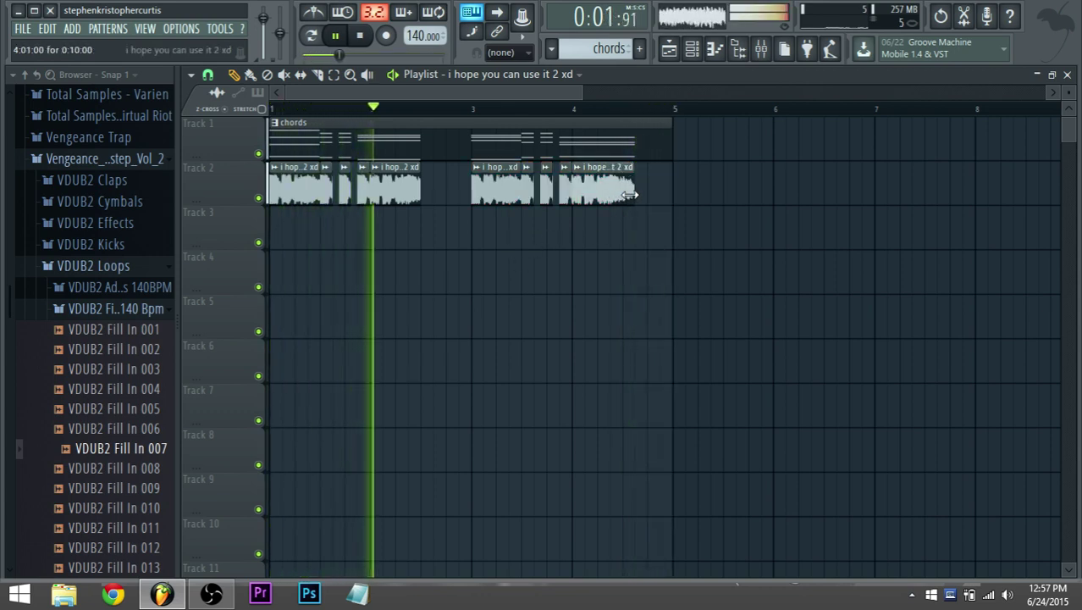
drag(622, 197, 633, 195)
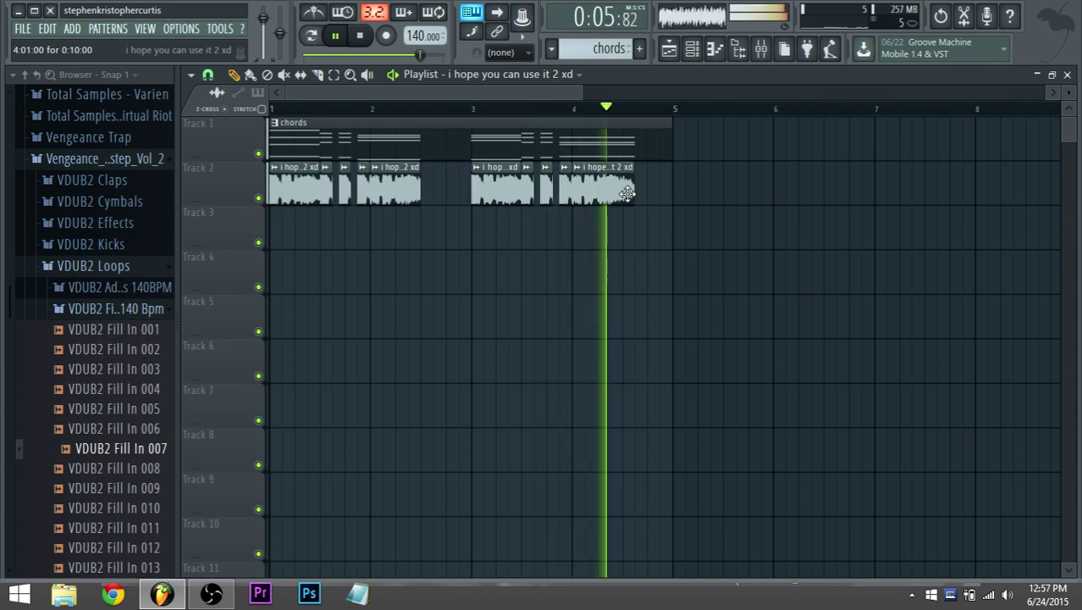
Lengthen the chord notes reaching into bar 2 slightly and extend the Track 2 clip below to the same end.
double_click(388, 152)
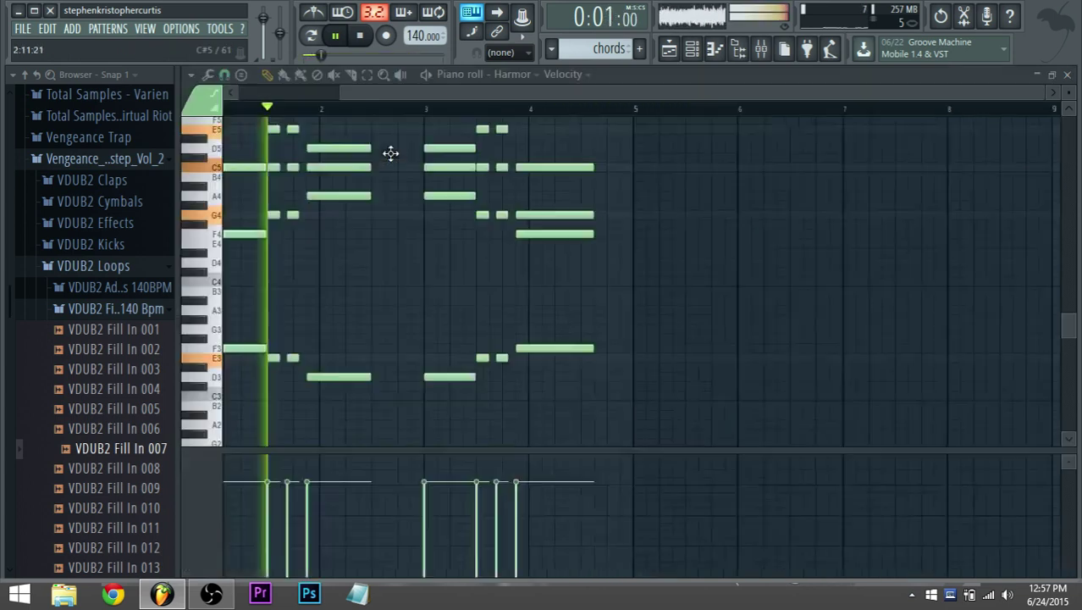
drag(312, 391, 392, 150)
click(405, 264)
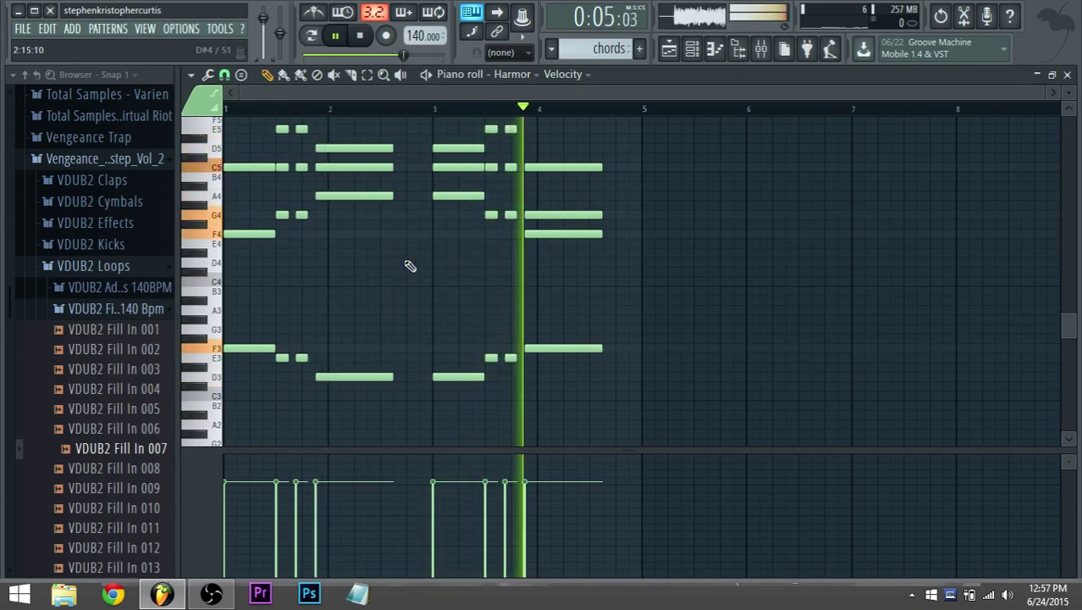
click(671, 49)
drag(420, 173, 432, 175)
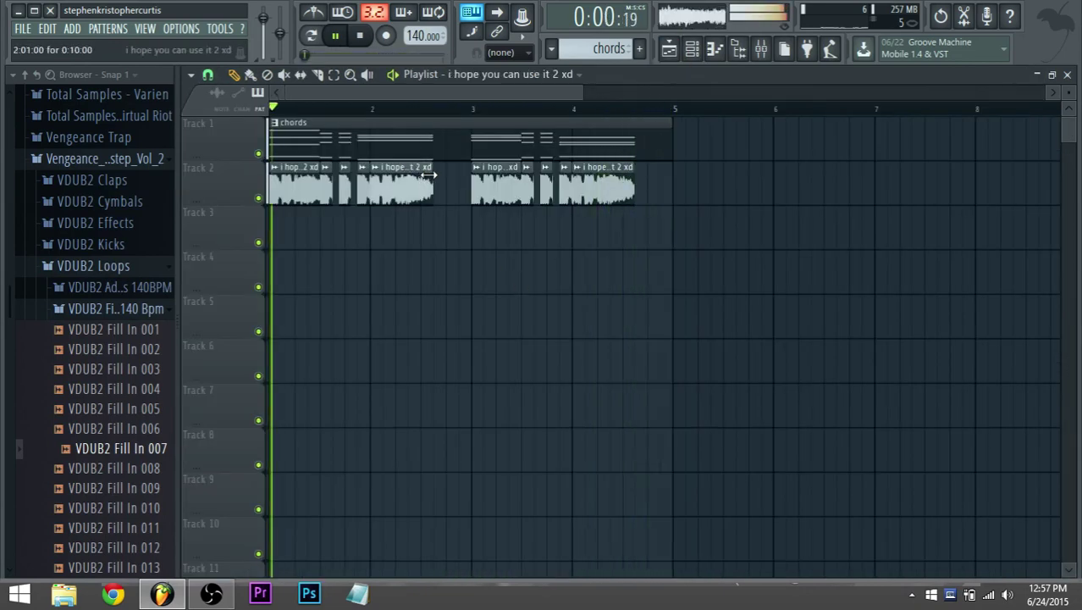
Stop playback and shorten the chord notes reaching into bar 2 so they end halfway through that bar.
scroll(399, 268, down, 3)
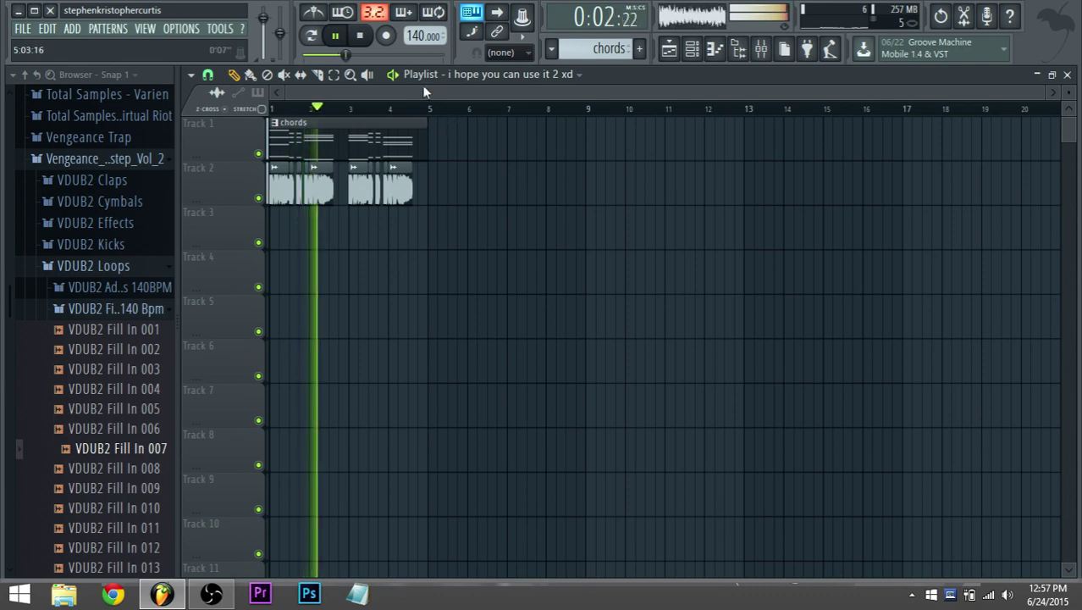
scroll(297, 145, up, 2)
key(space)
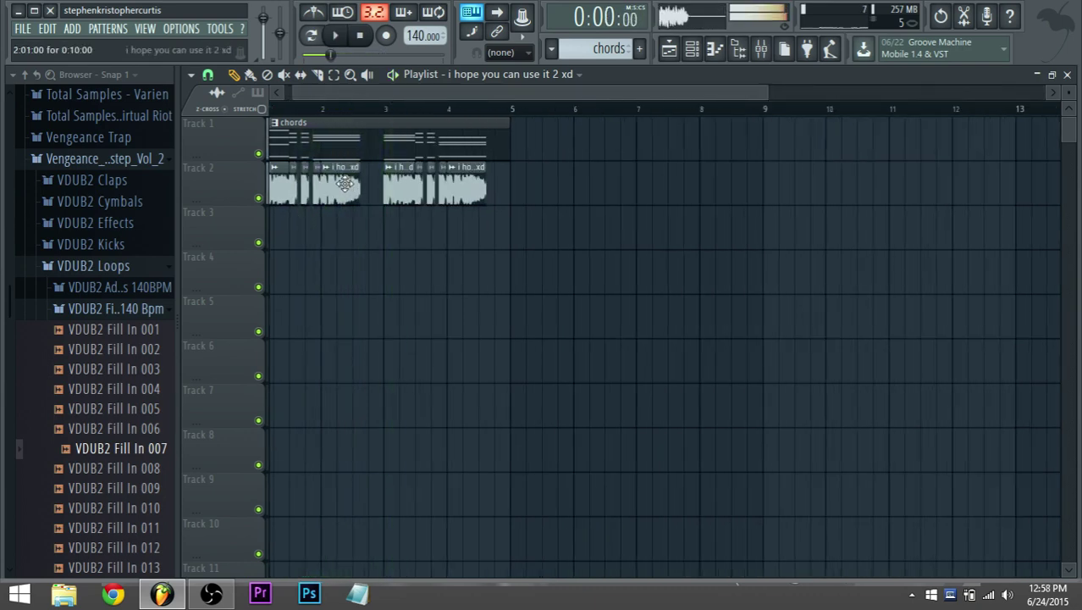
double_click(353, 162)
double_click(346, 146)
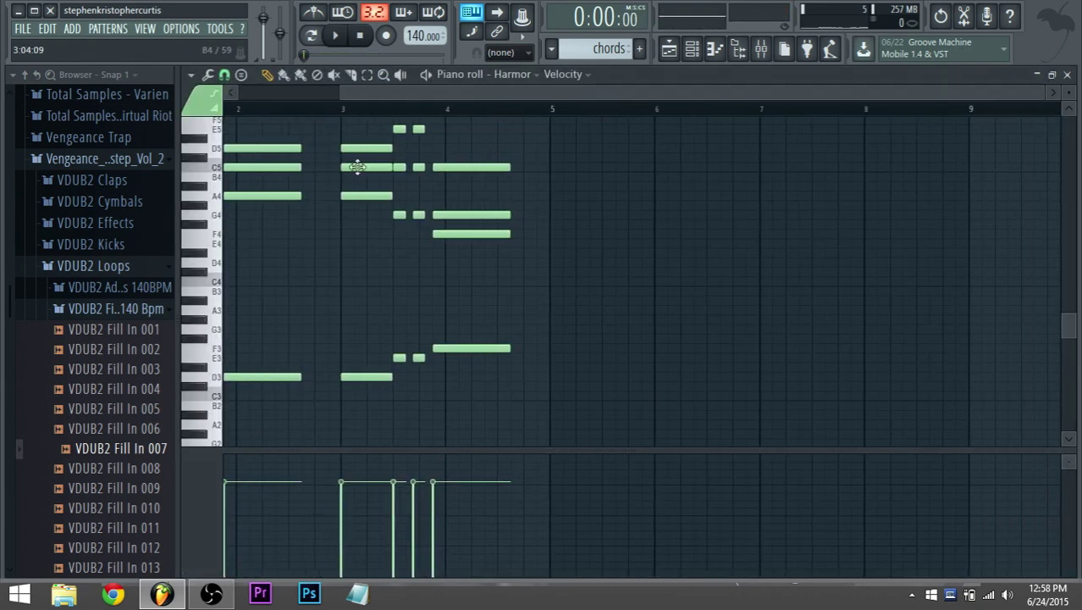
drag(281, 394, 283, 149)
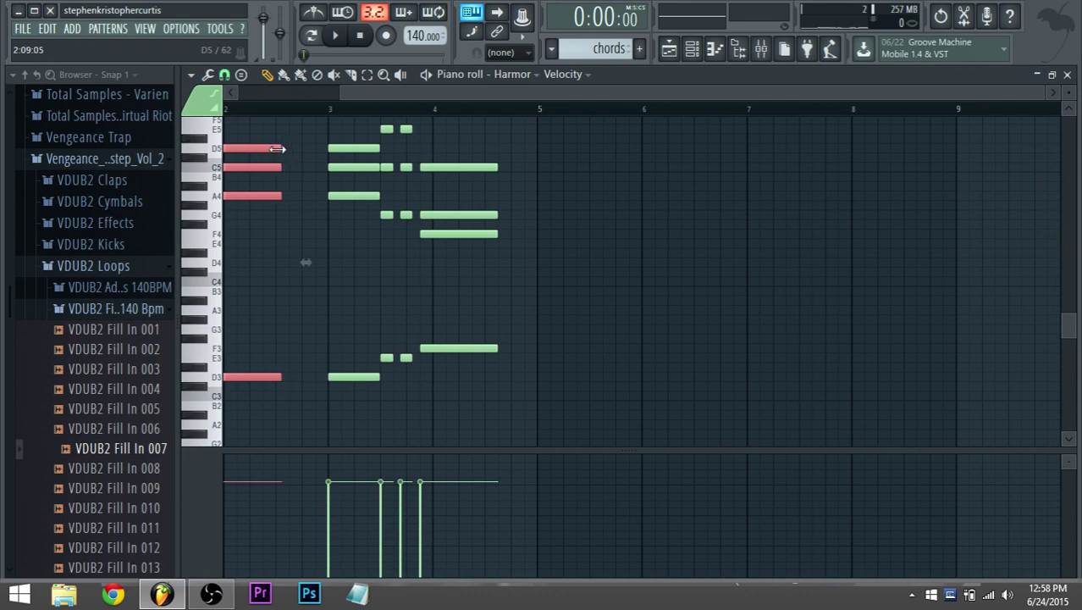
click(674, 50)
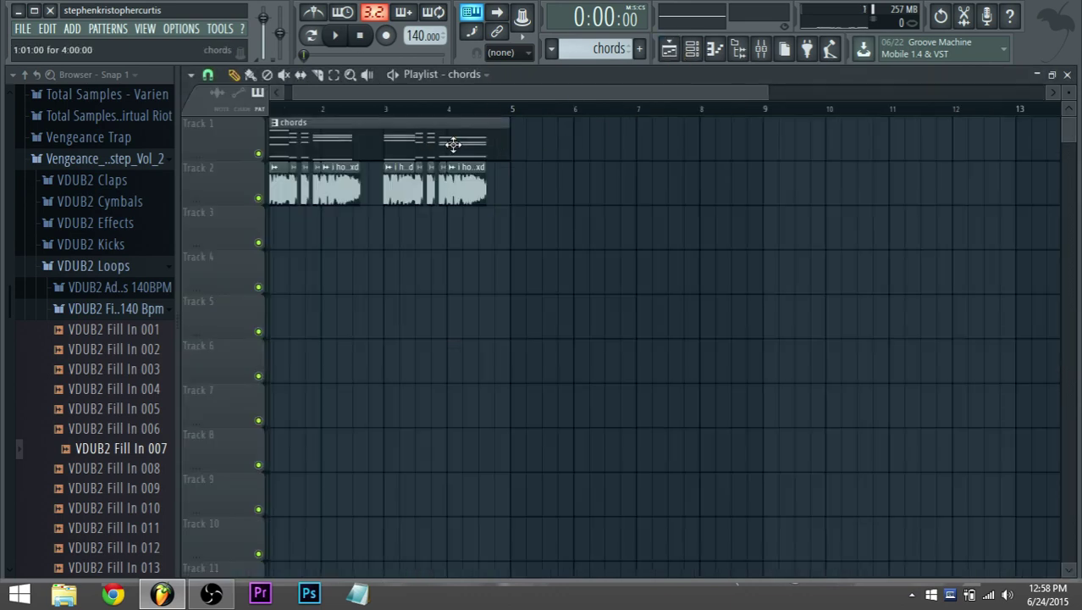
Shorten the last chord's notes so they end halfway through bar 4.
double_click(453, 145)
drag(271, 372, 288, 166)
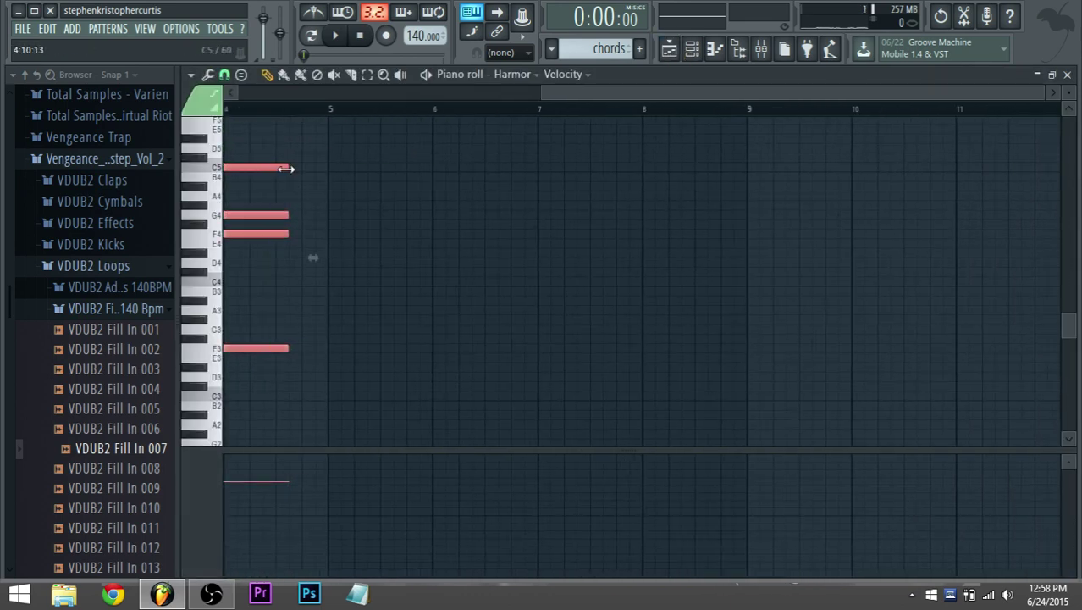
click(671, 49)
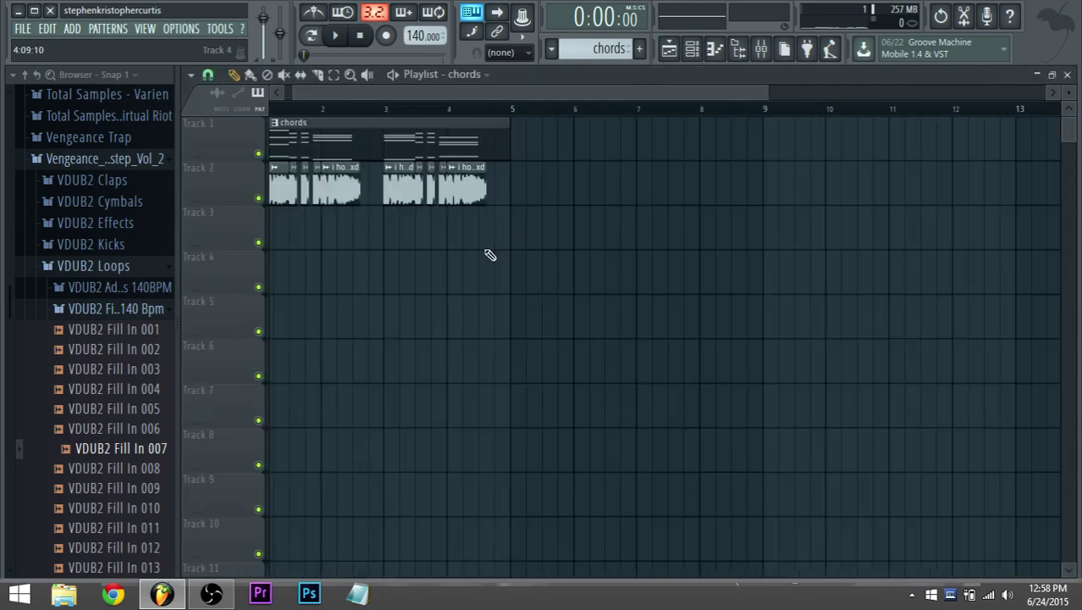
Trim the last Track 2 clip to the end of the bar 4 chord and audition its source sample.
double_click(476, 182)
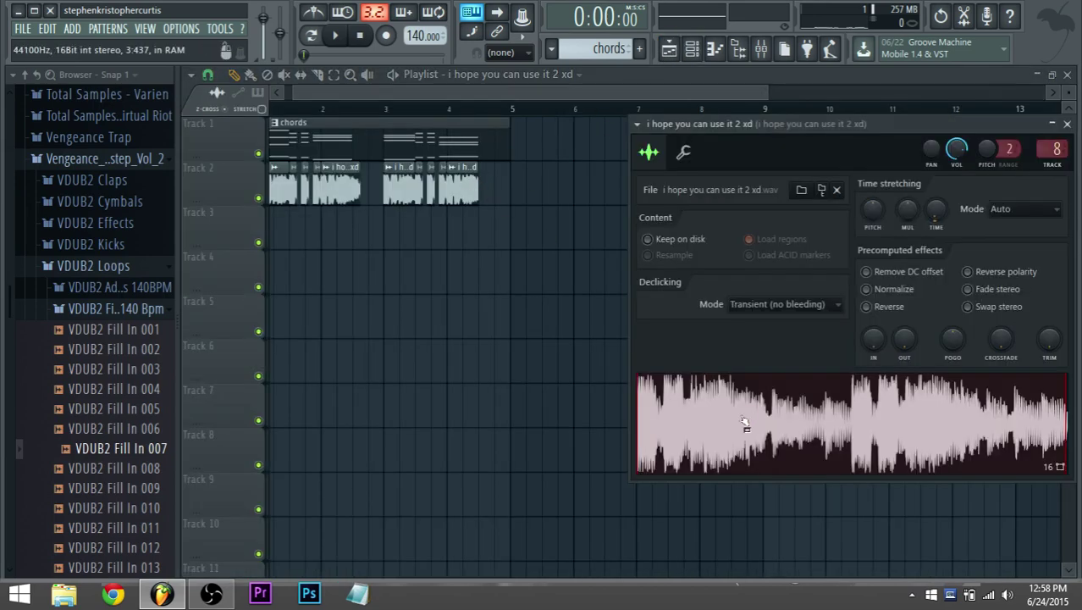
click(745, 423)
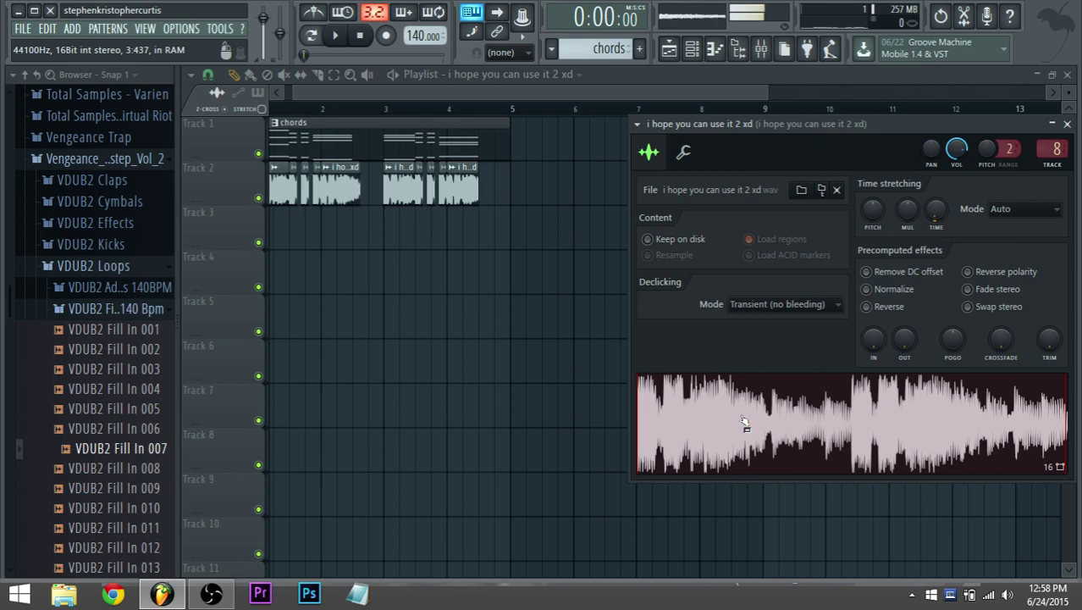
click(743, 422)
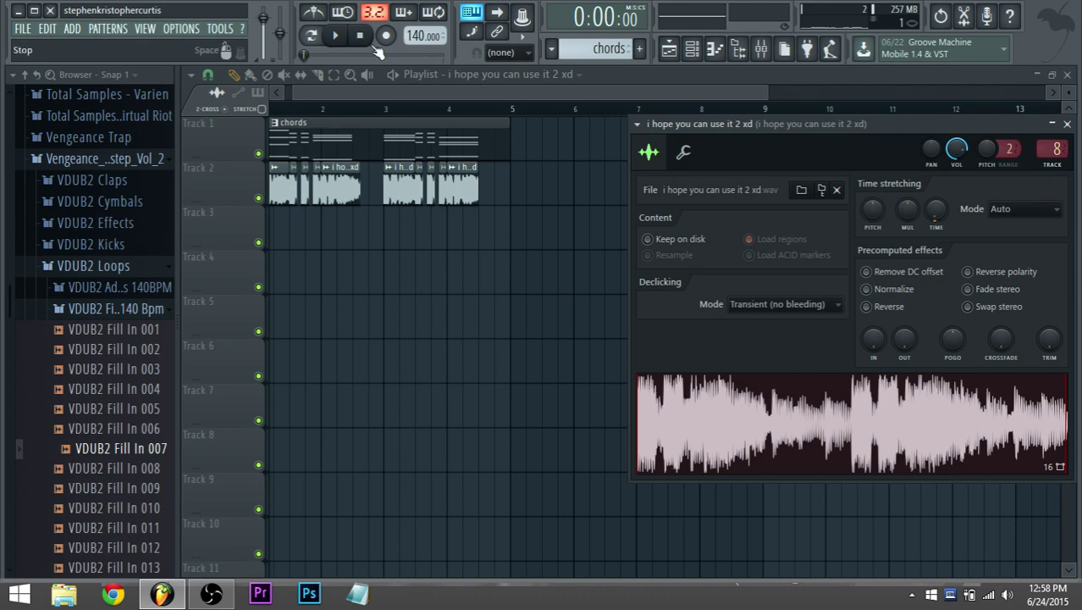
click(348, 93)
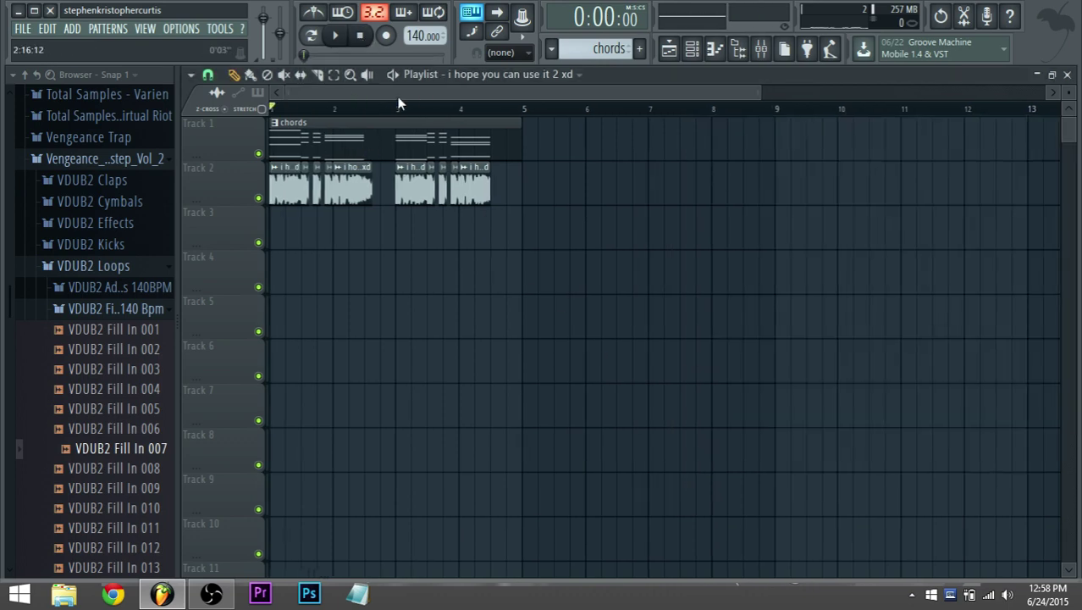
scroll(356, 277, down, 3)
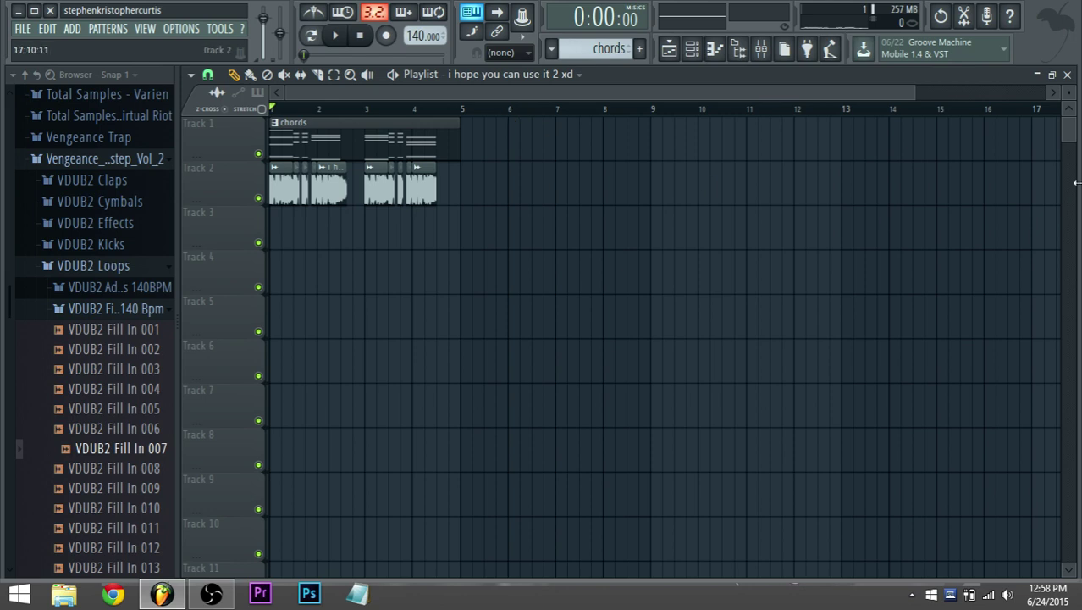
drag(917, 92, 1043, 92)
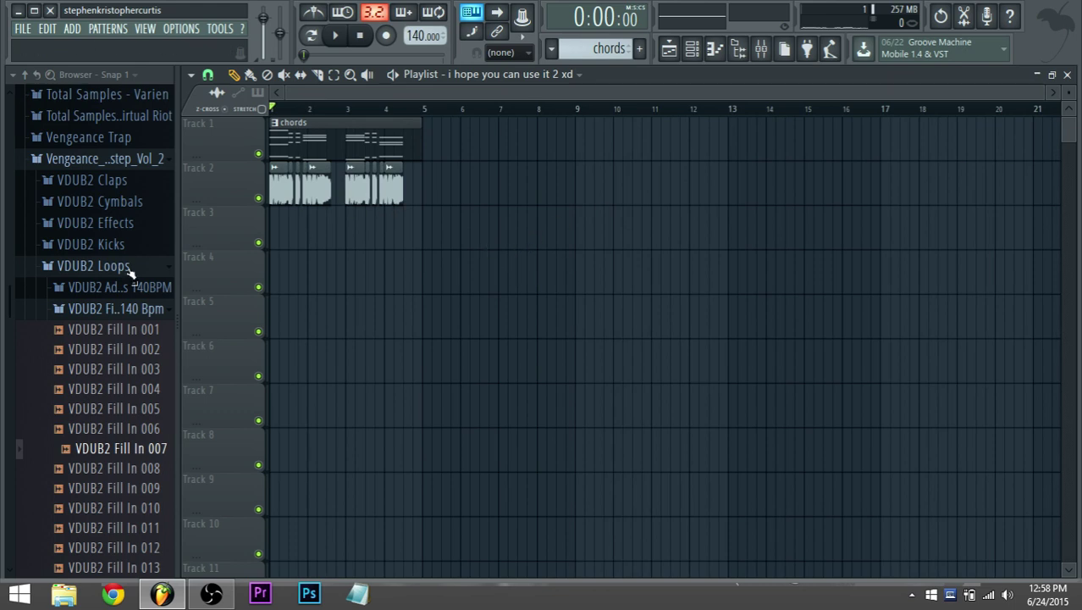
Collapse the VDUB2 fill-in folder and the VDUB2 Loops folder in the Vengeance dubstep sample pack.
click(100, 309)
scroll(101, 310, up, 3)
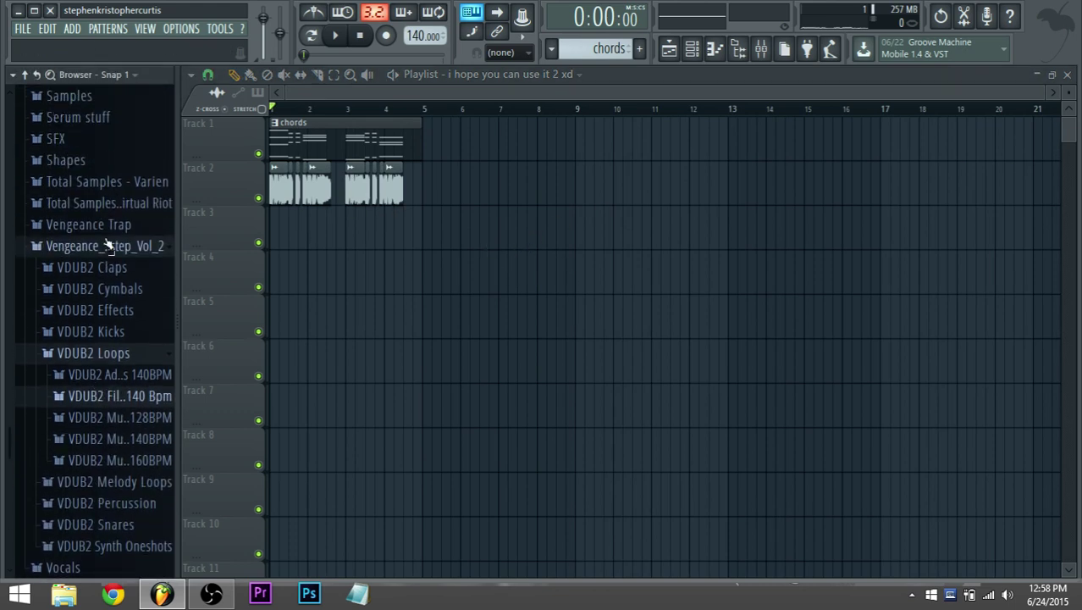
click(108, 244)
click(121, 312)
scroll(127, 330, down, 3)
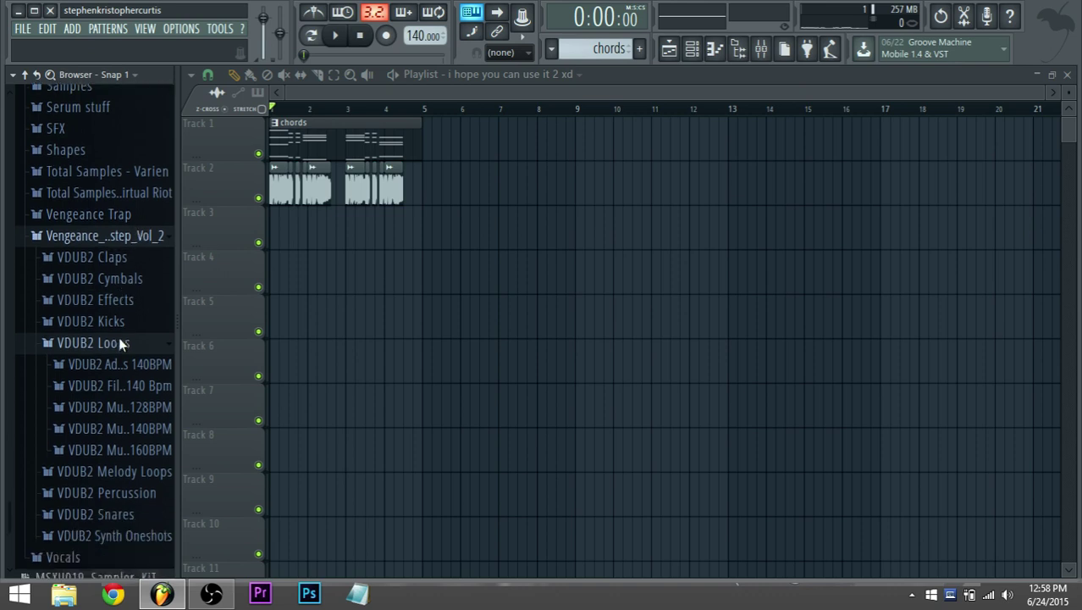
scroll(122, 343, down, 5)
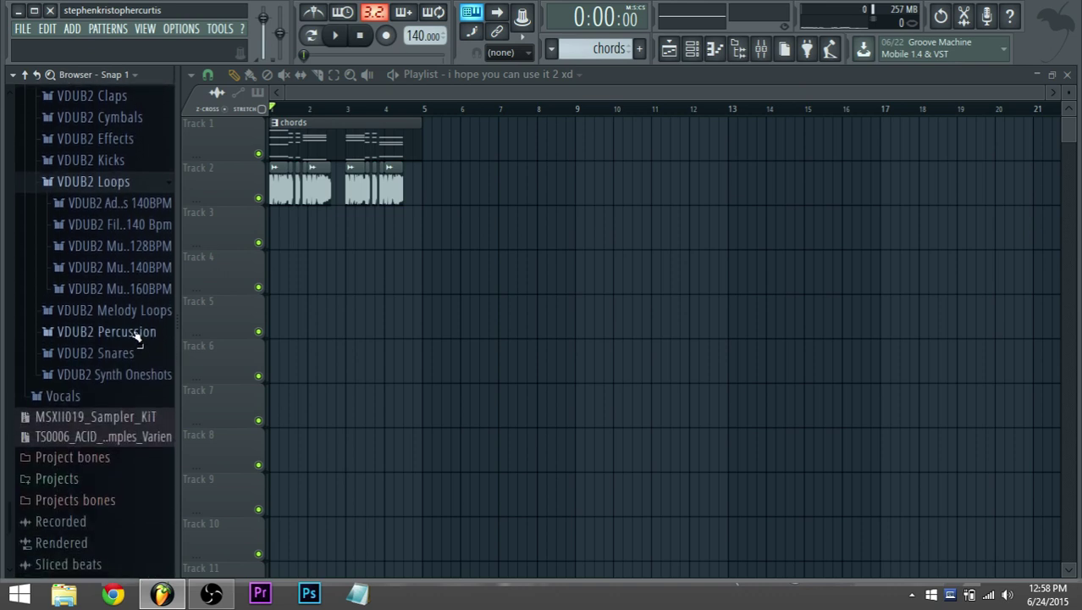
scroll(136, 339, up, 10)
scroll(135, 345, down, 2)
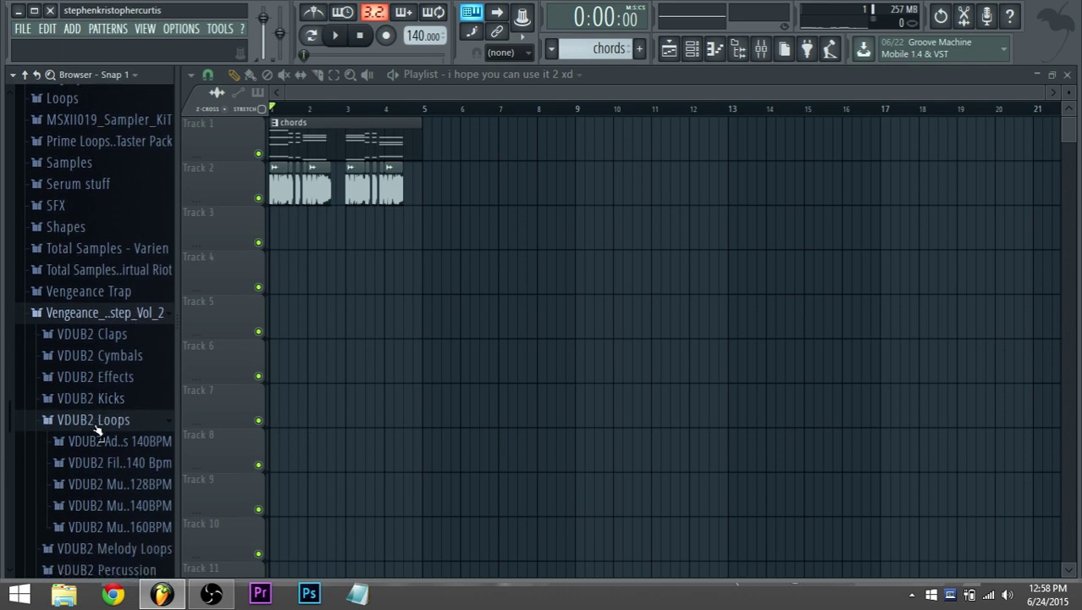
click(100, 427)
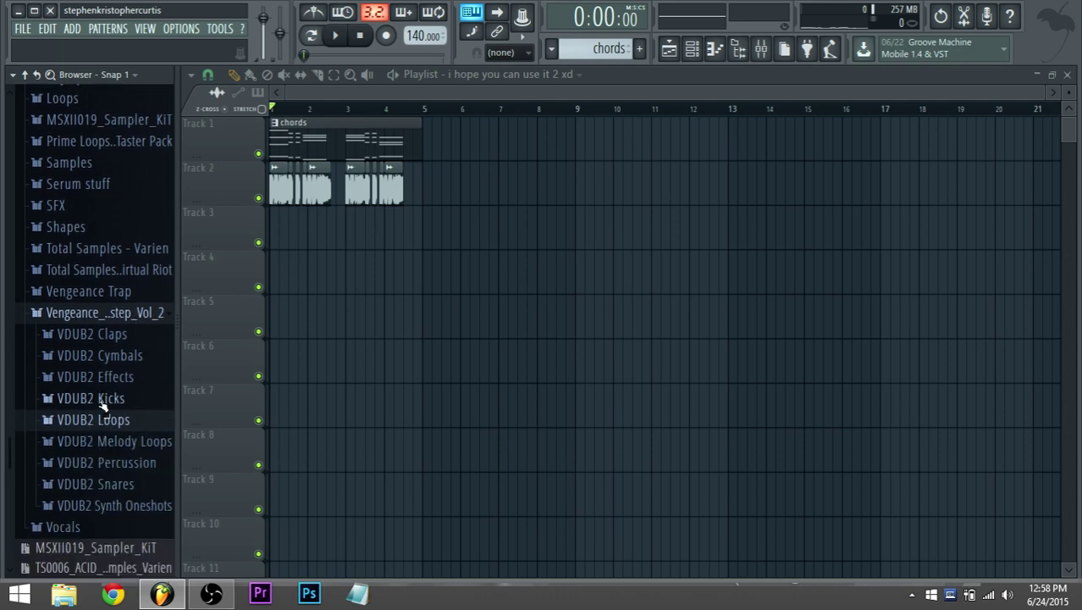
Look through the VDUB2 Kicks folder's samples and collapse that folder and the Vengeance dubstep pack.
click(100, 400)
scroll(99, 415, down, 6)
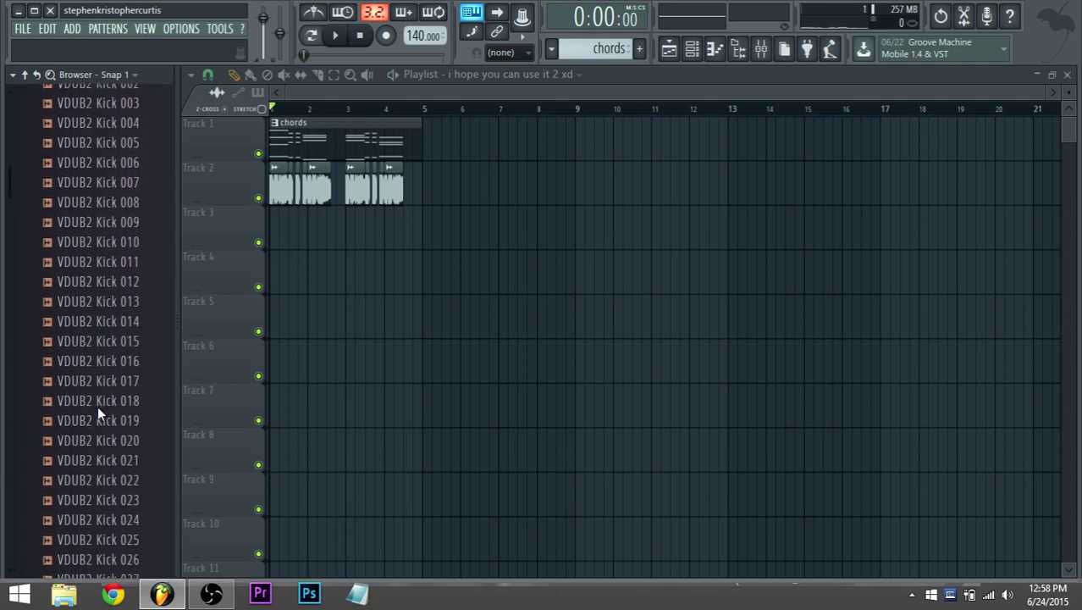
scroll(101, 426, up, 7)
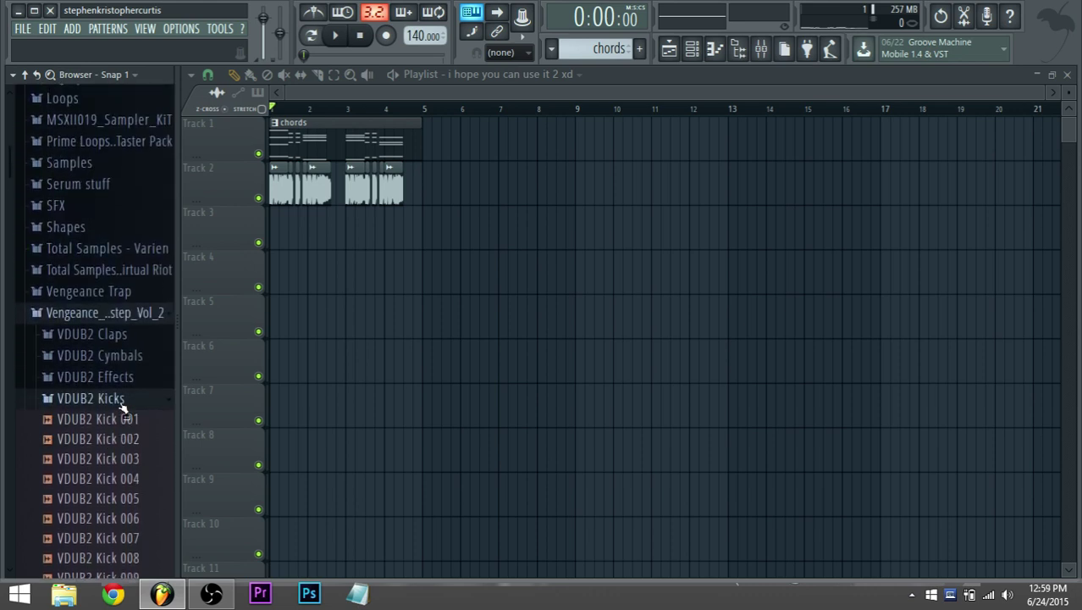
click(112, 398)
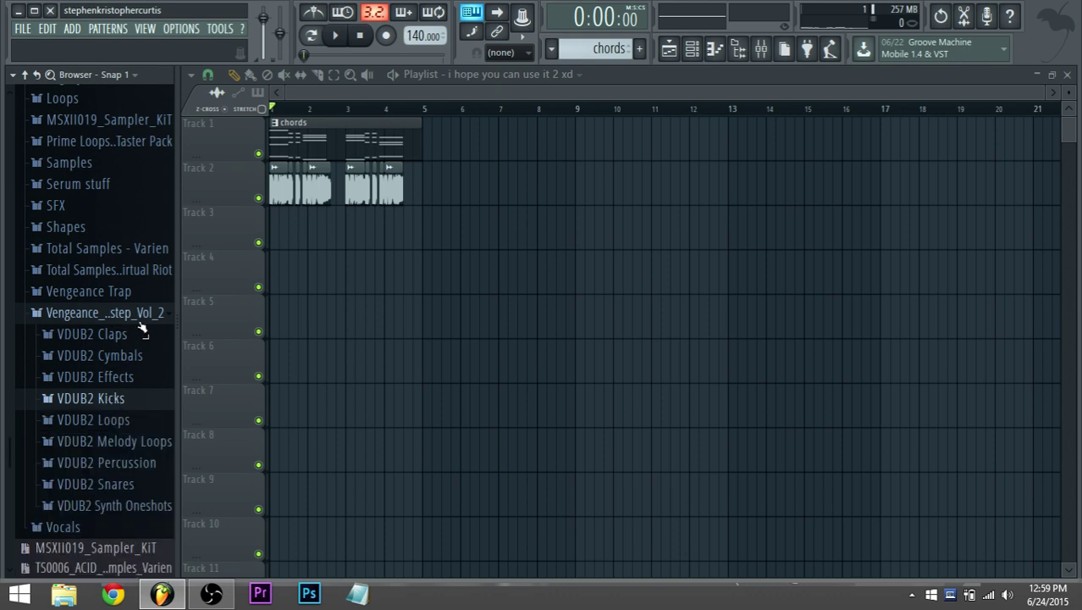
click(142, 324)
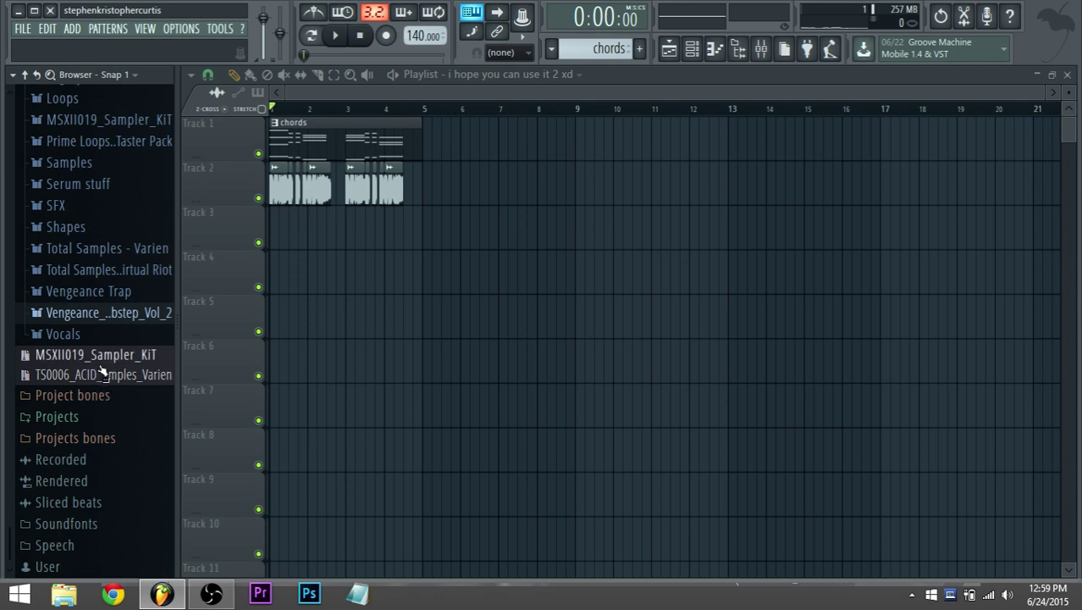
click(114, 313)
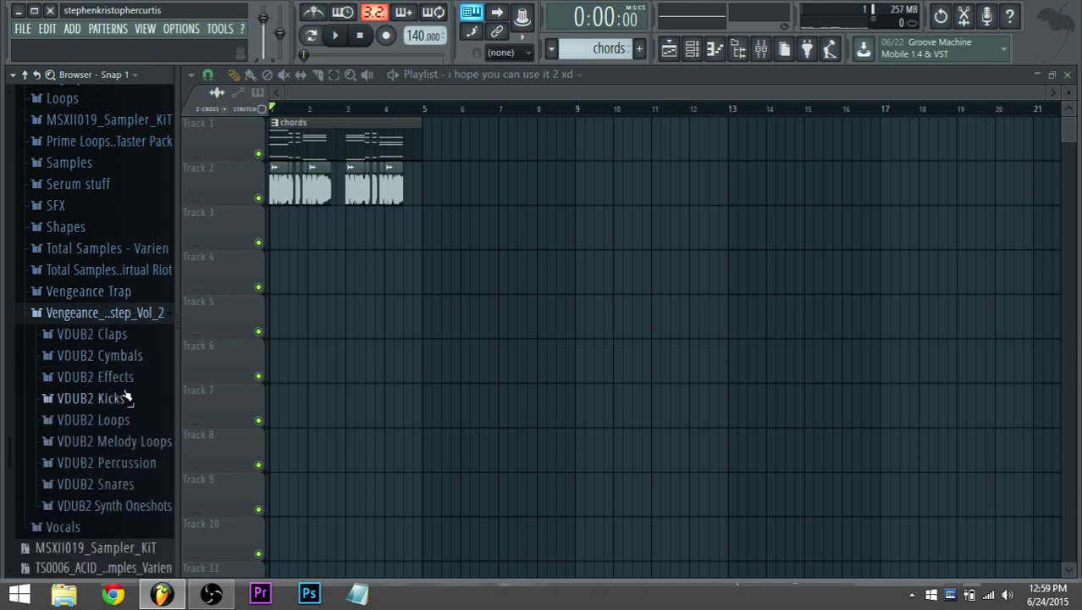
click(142, 313)
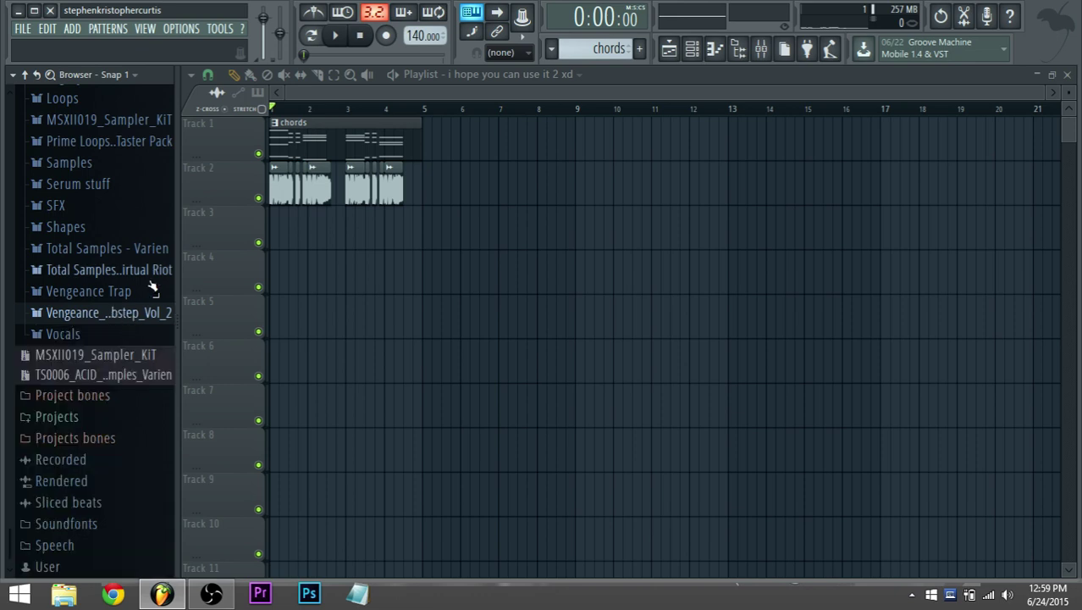
Open the 01 Kick folder under Drum Hits in Total Samples - Virtual Riot, widening the browser to show full names.
click(157, 271)
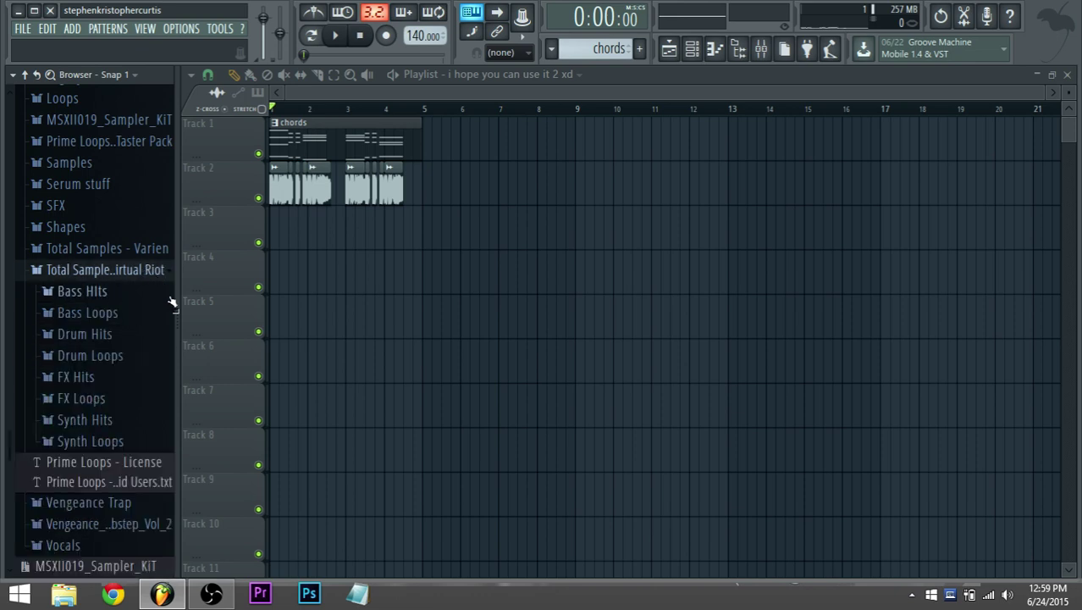
drag(176, 302, 210, 303)
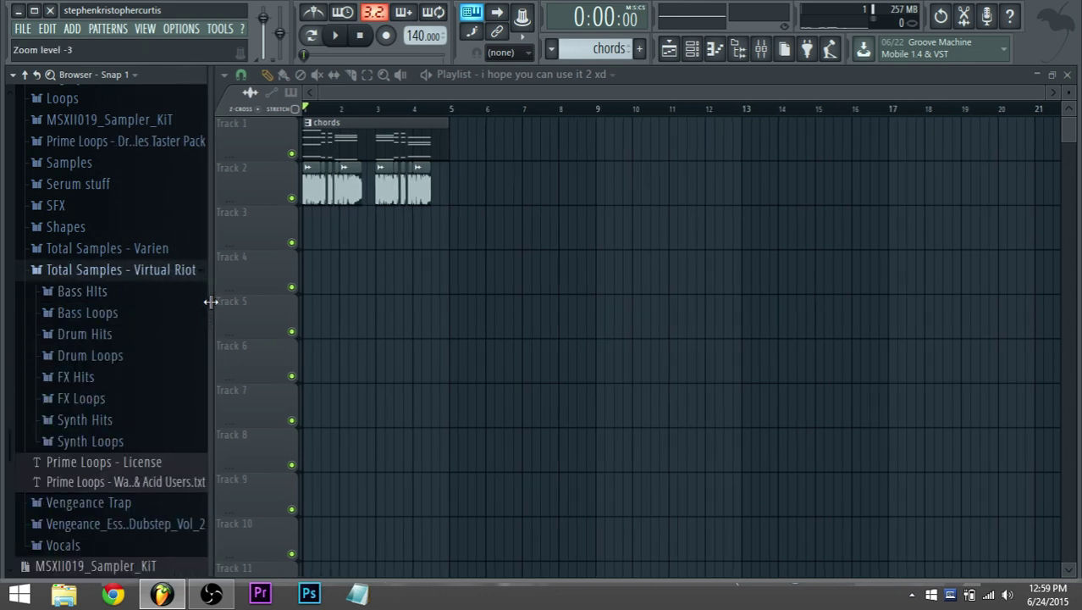
click(128, 277)
click(127, 276)
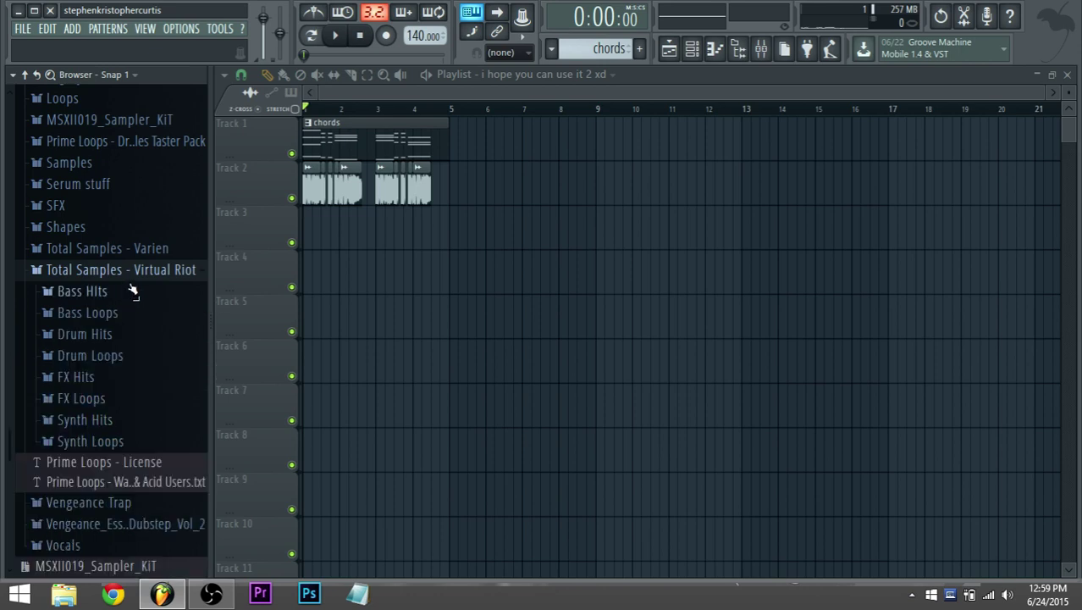
click(110, 338)
click(113, 355)
scroll(110, 398, down, 5)
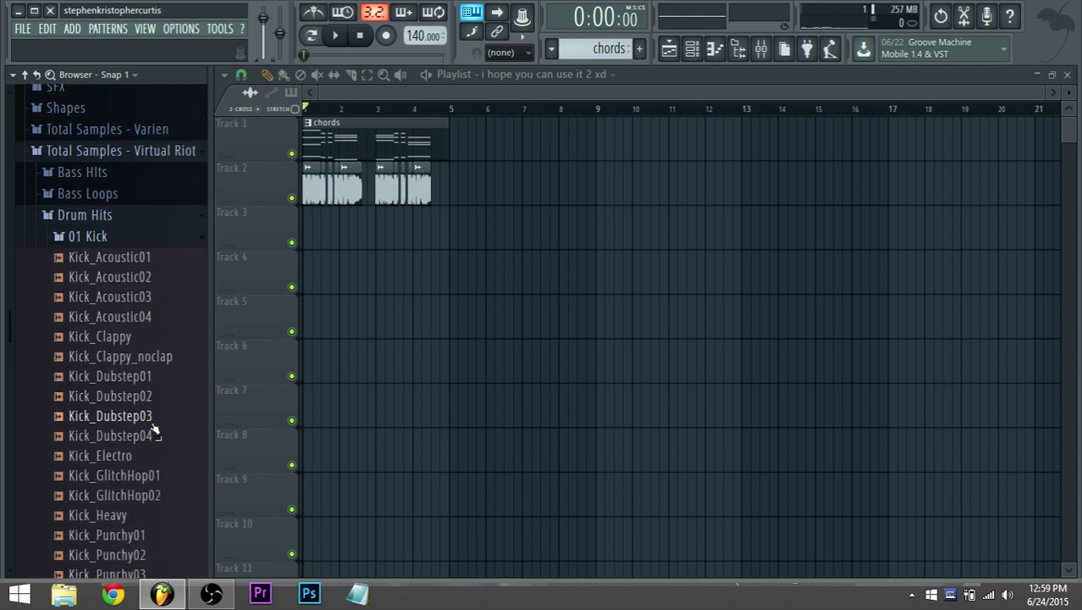
Audition the kick samples from Kick_Electro up through Kick_Clappy, plus Kick_Dubstep03 and Kick_GlitchHop02.
click(127, 457)
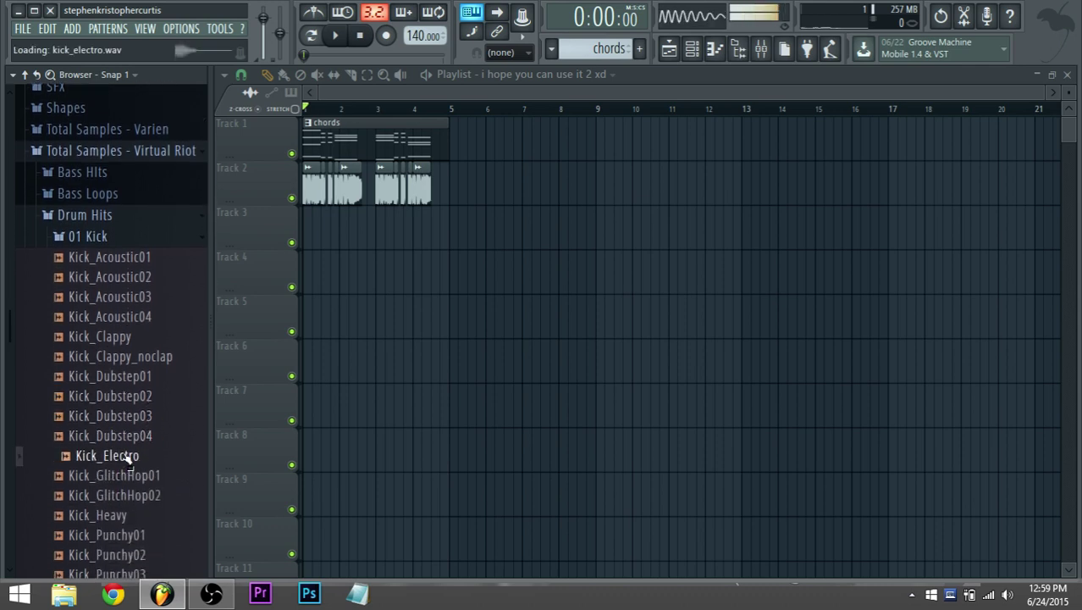
click(127, 437)
click(128, 418)
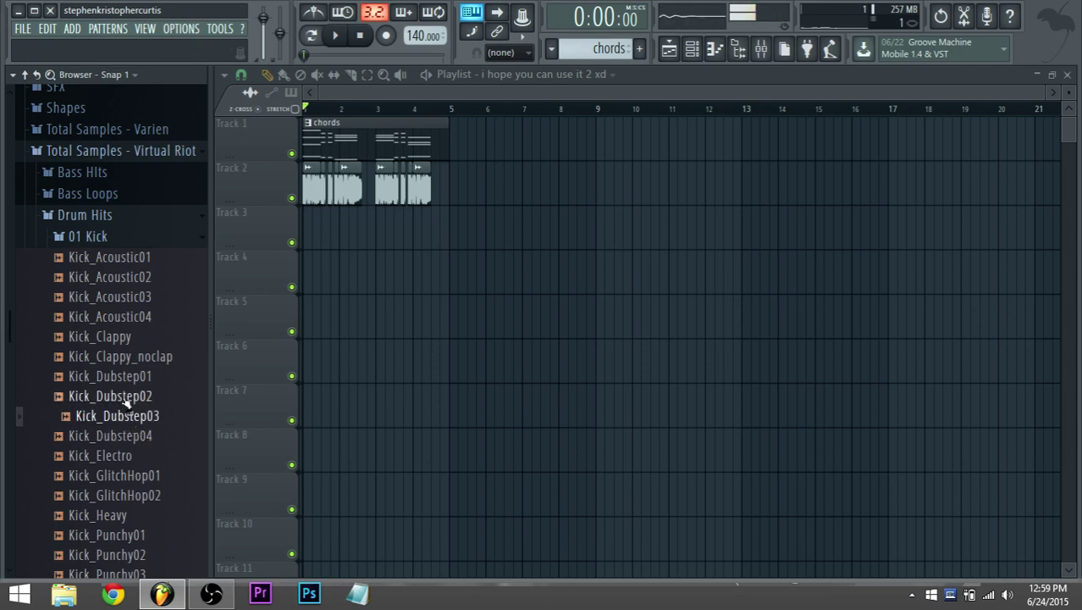
click(127, 396)
click(124, 378)
click(118, 357)
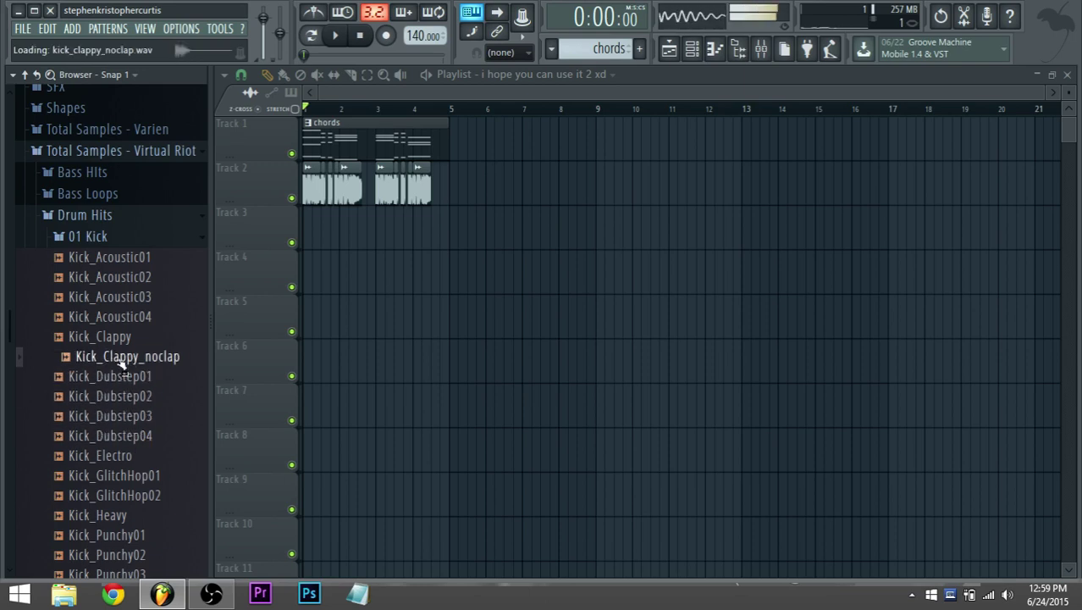
click(115, 337)
click(135, 417)
click(127, 495)
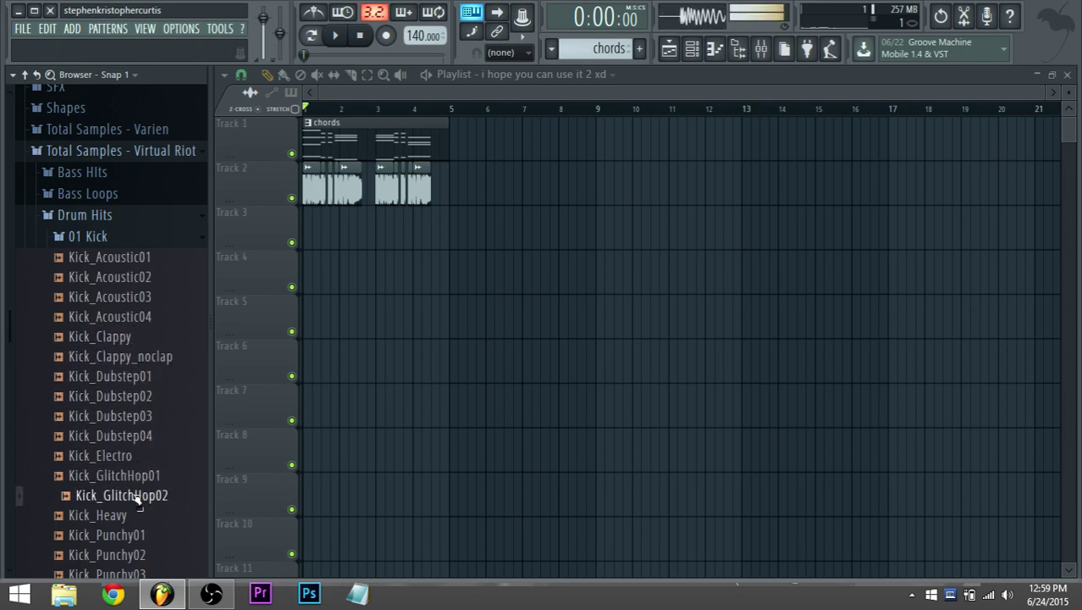
Audition some of the punchy kicks, including Kick_Punchy04, and compare them with Kick_Dubstep01, Kick_Dubstep02 and Kick_Dubstep04.
scroll(138, 500, down, 5)
click(127, 415)
click(123, 494)
scroll(135, 485, up, 7)
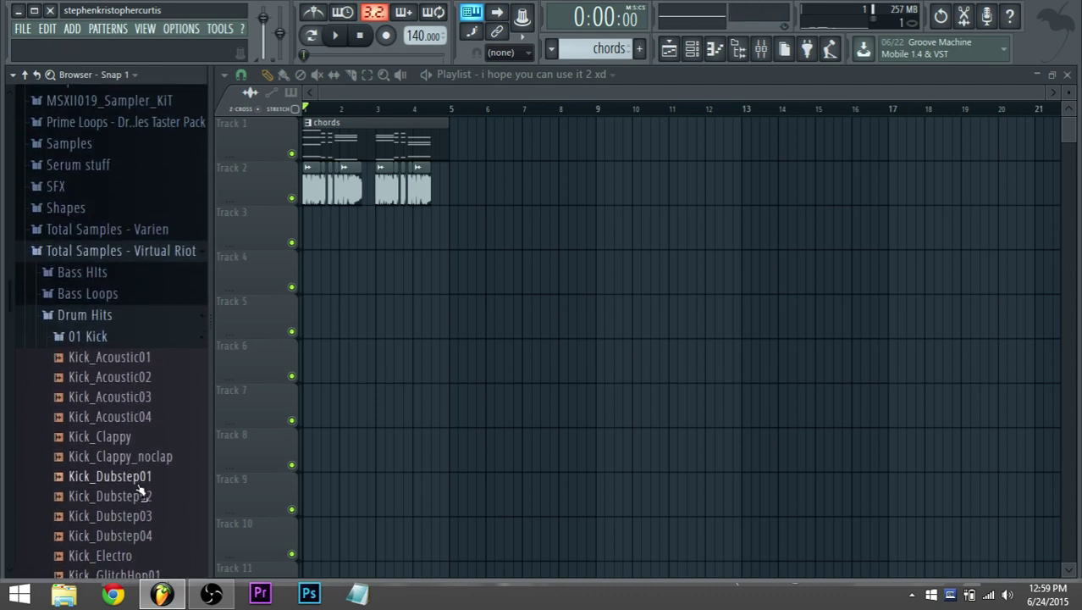
scroll(138, 481, down, 5)
click(139, 475)
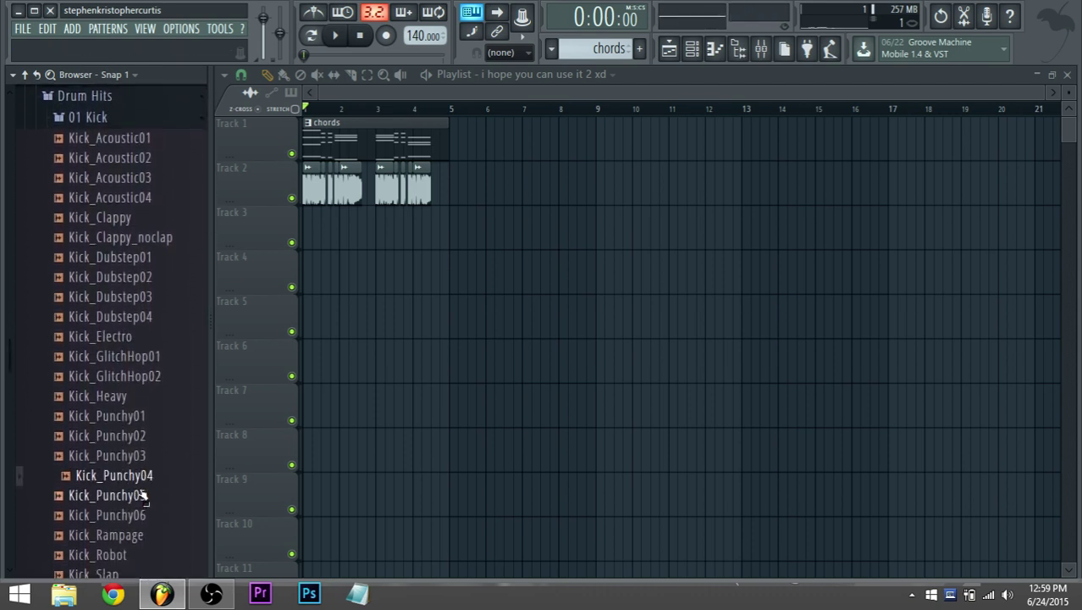
click(142, 279)
click(142, 261)
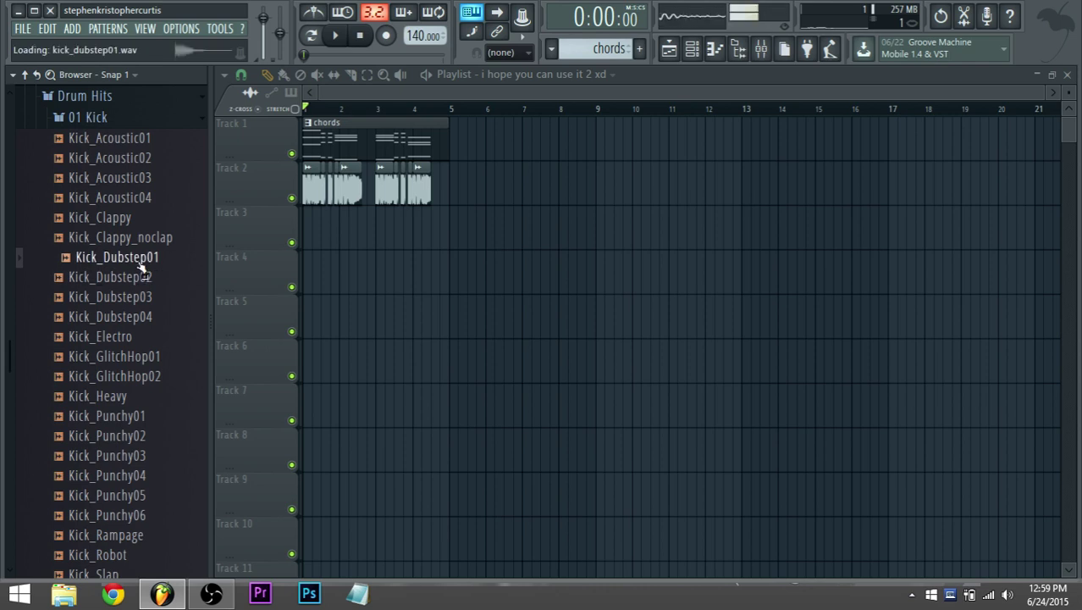
click(127, 317)
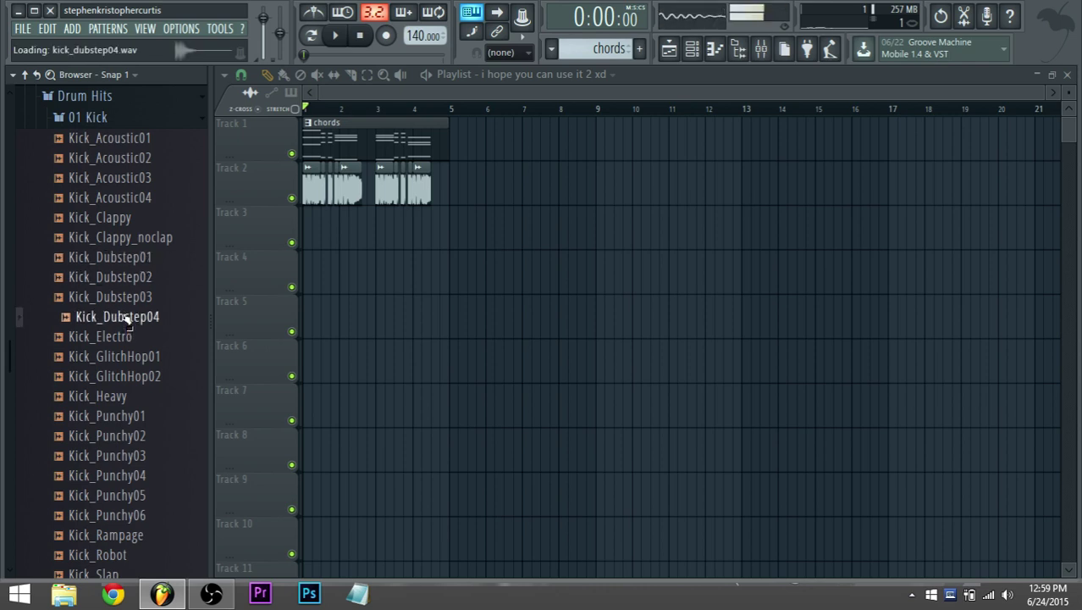
Replace the Kick channel's sample with Kick_Dubstep04, route that channel to mixer track Insert 5 and briefly play the project.
click(692, 48)
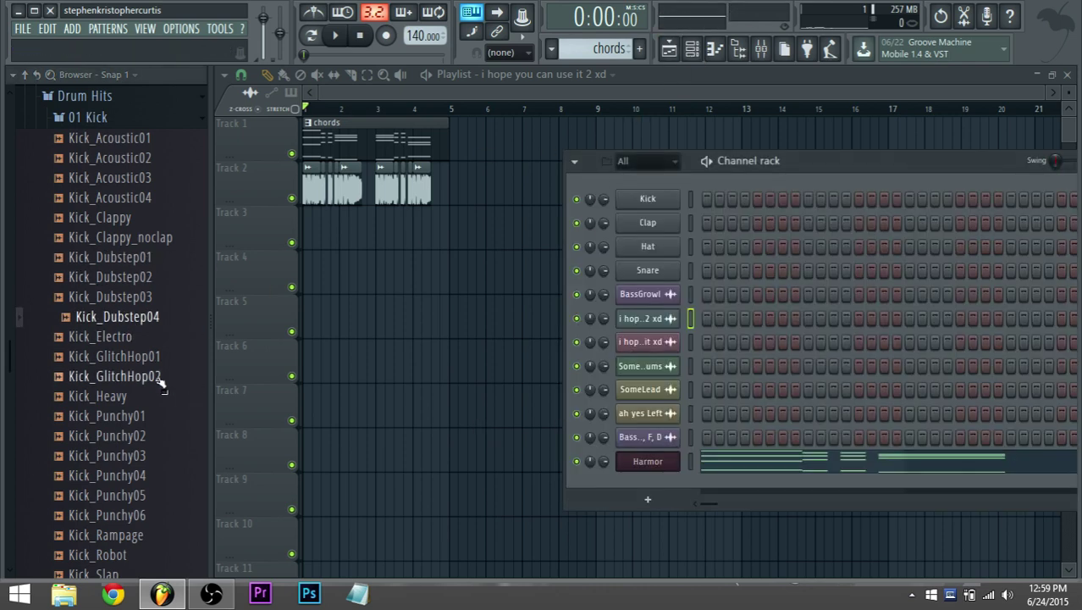
drag(150, 315, 641, 202)
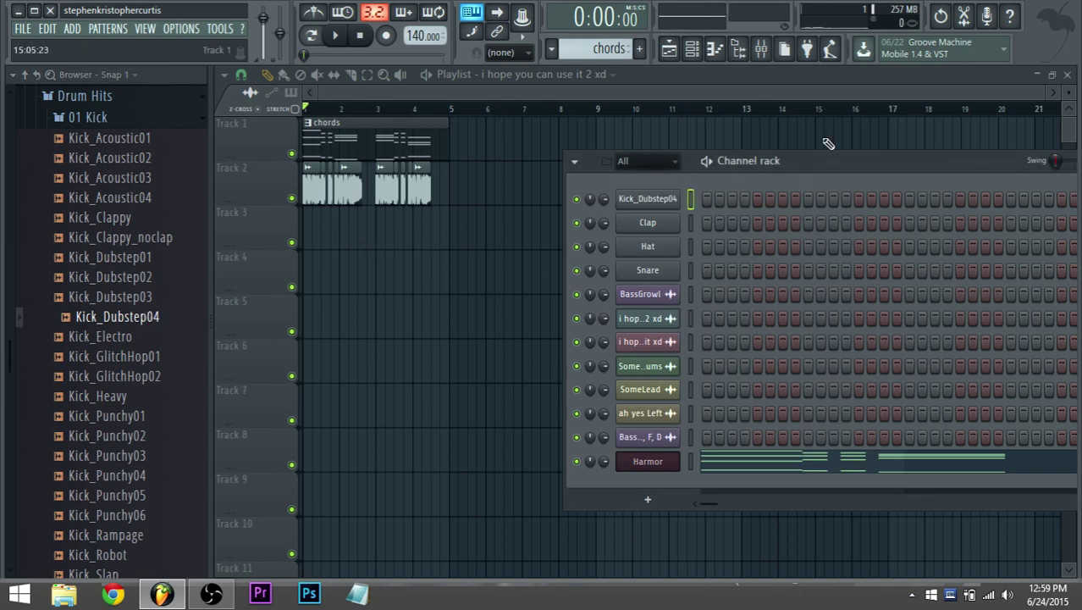
click(765, 51)
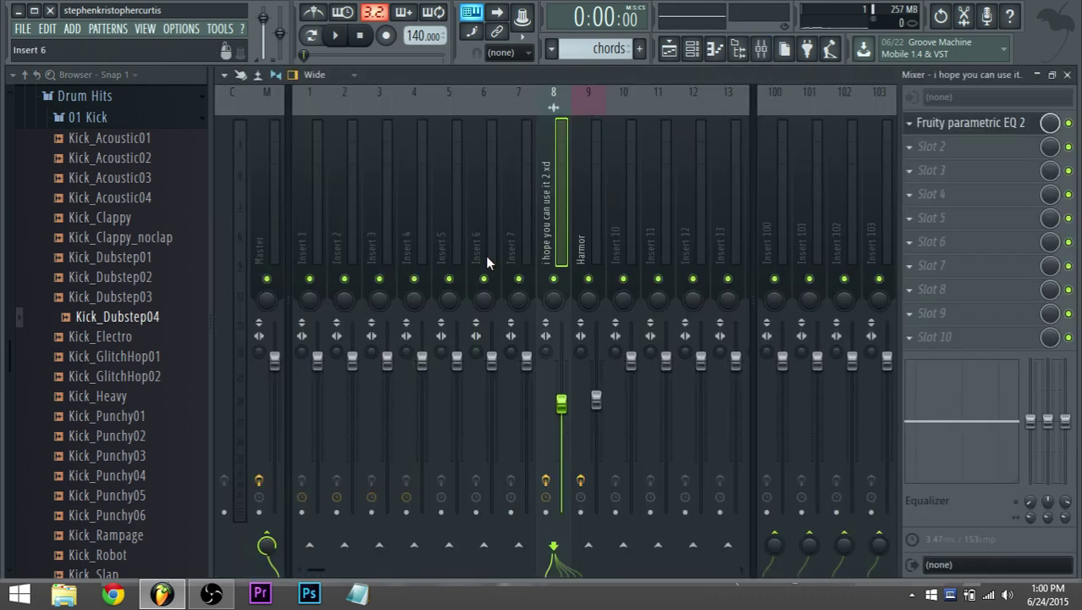
click(459, 237)
right_click(459, 238)
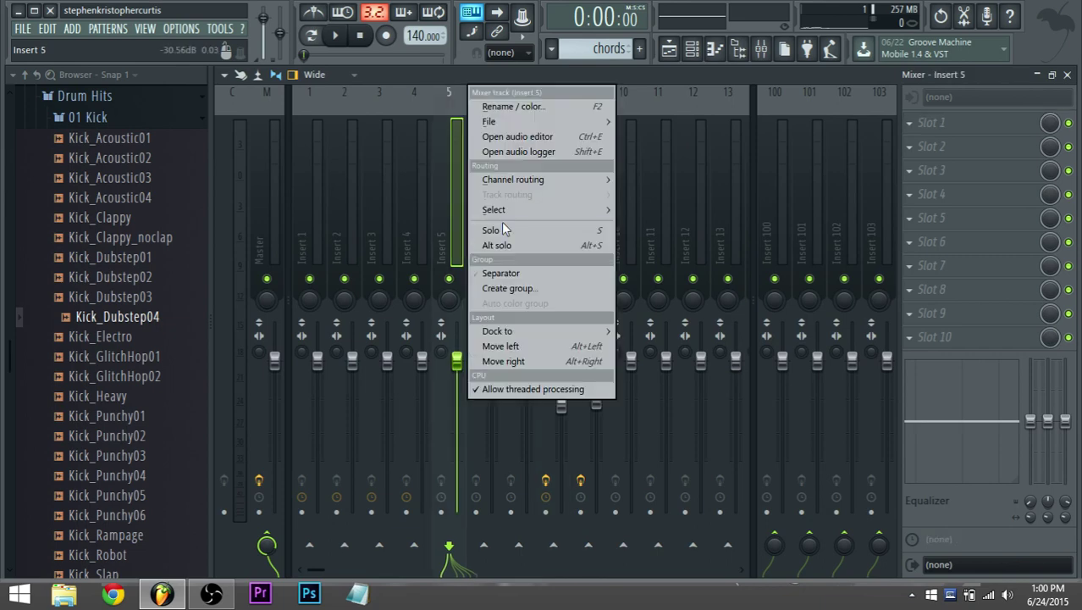
click(652, 174)
key(space)
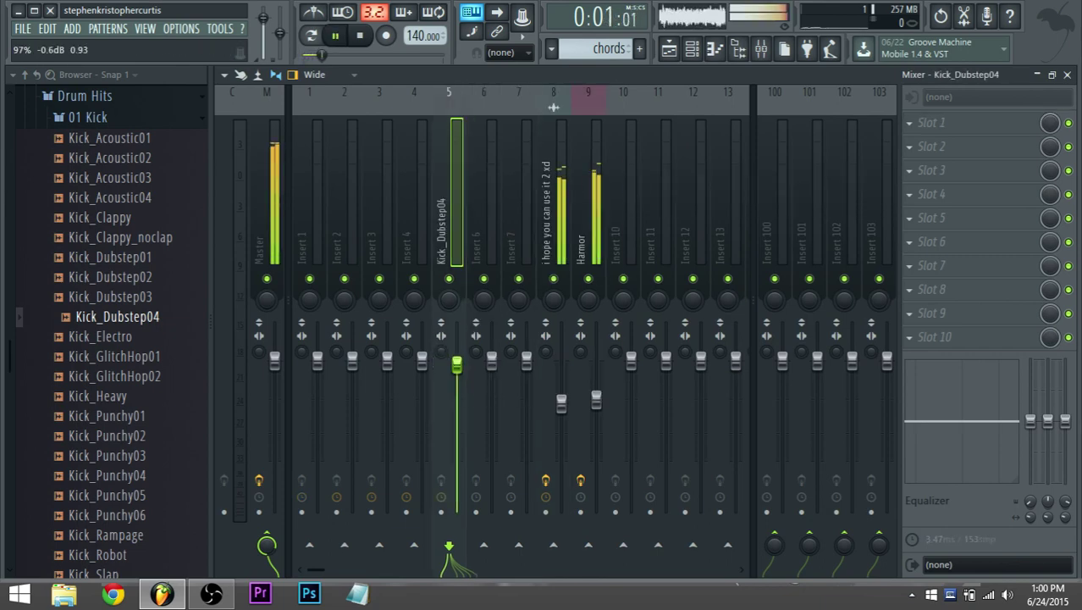
key(space)
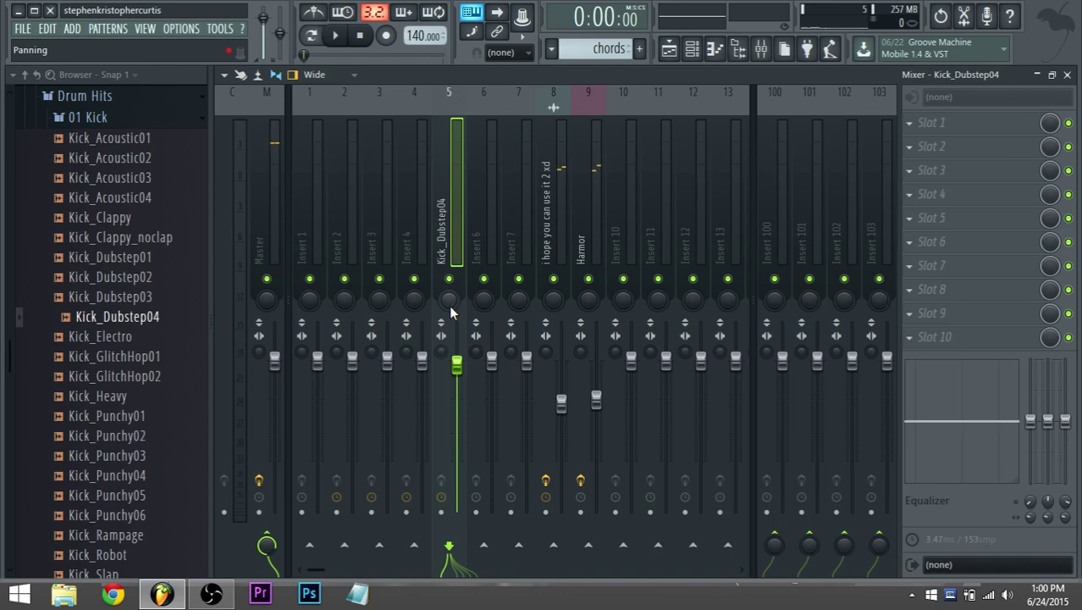
Move the Kick_Dubstep04 mixer track to position 2 and route it only to Insert 1.
key(alt+Left)
key(alt+Left)
key(alt+Left)
key(alt+Right)
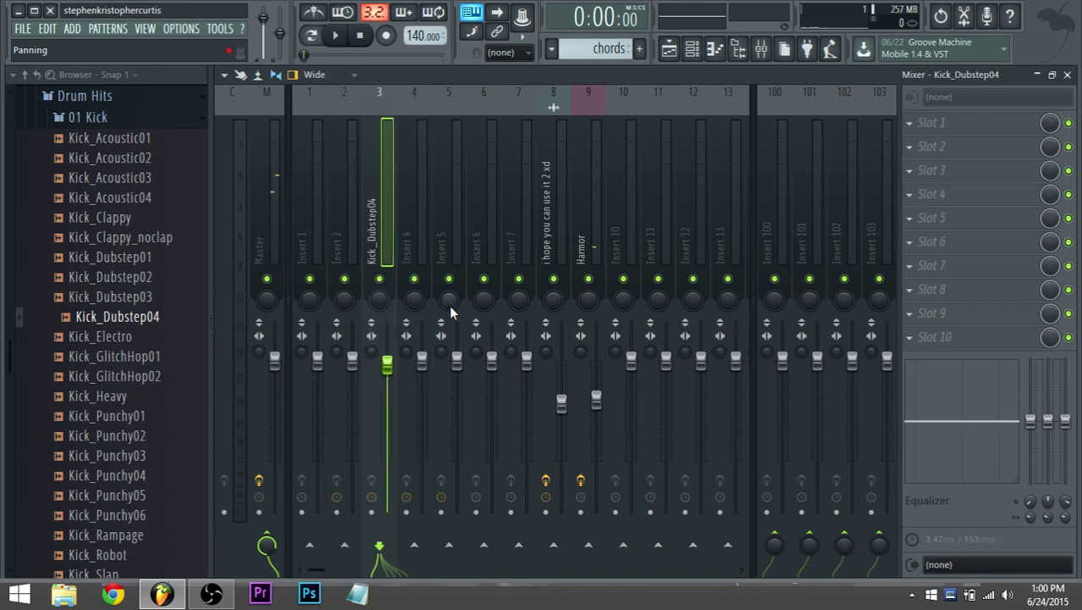
key(alt+Left)
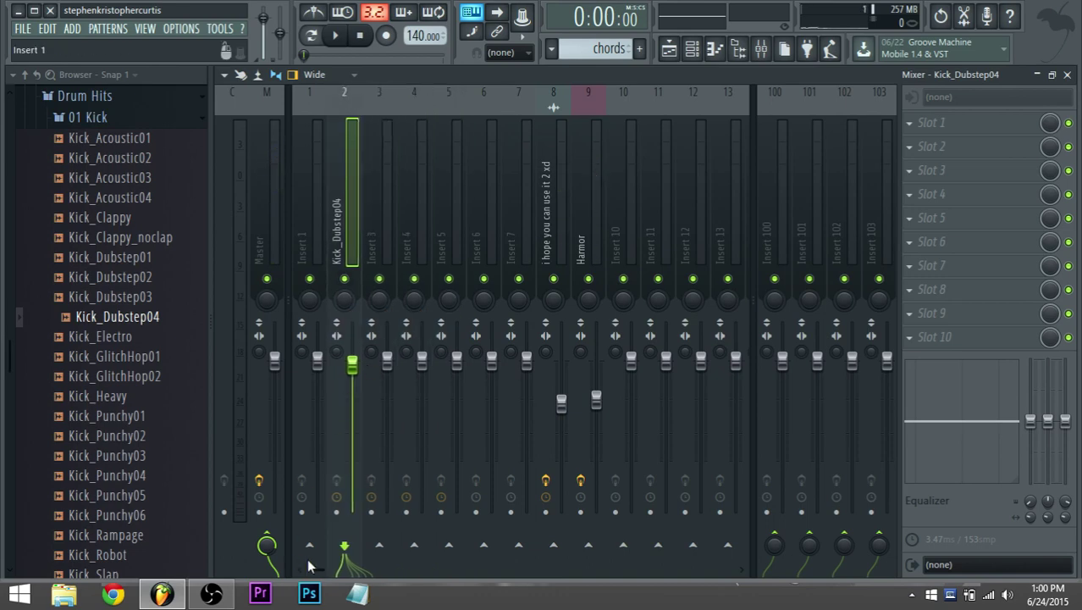
right_click(313, 540)
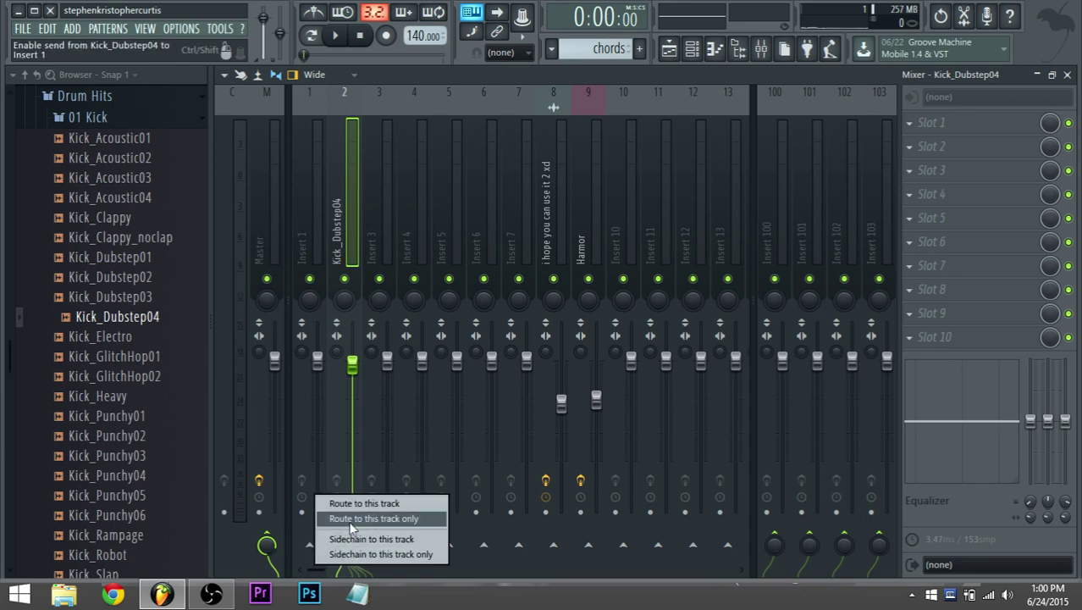
click(352, 519)
Rename mixer track Insert 1 as drums.
right_click(305, 240)
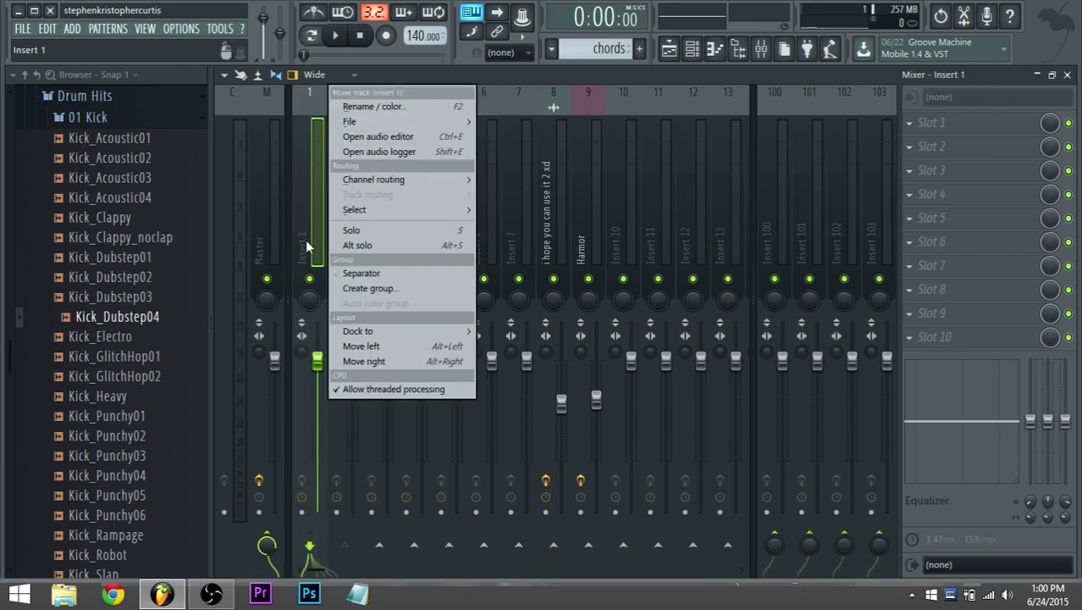
click(415, 108)
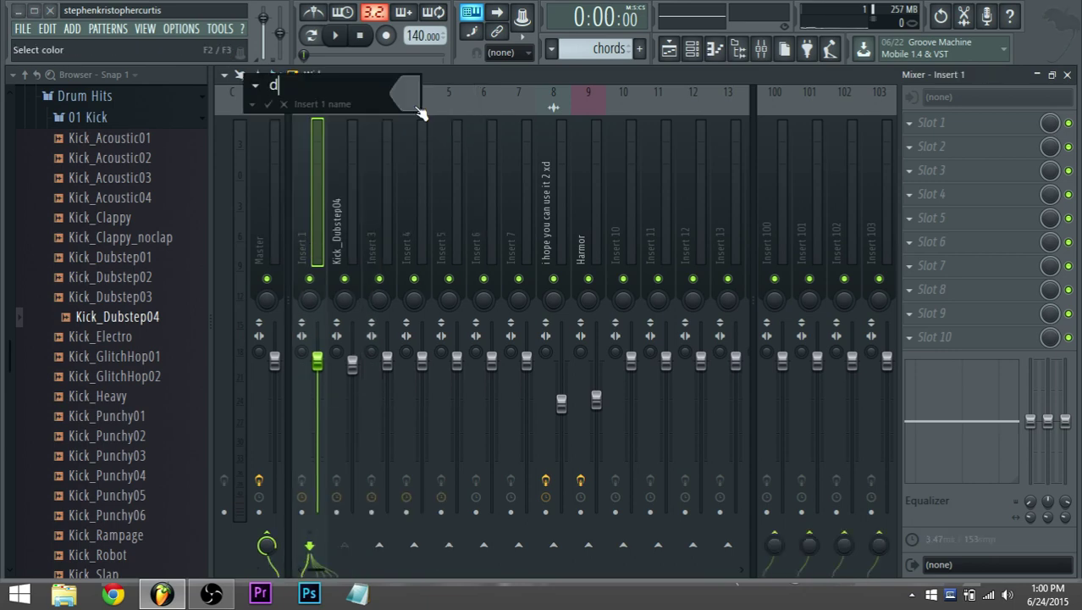
key(Return)
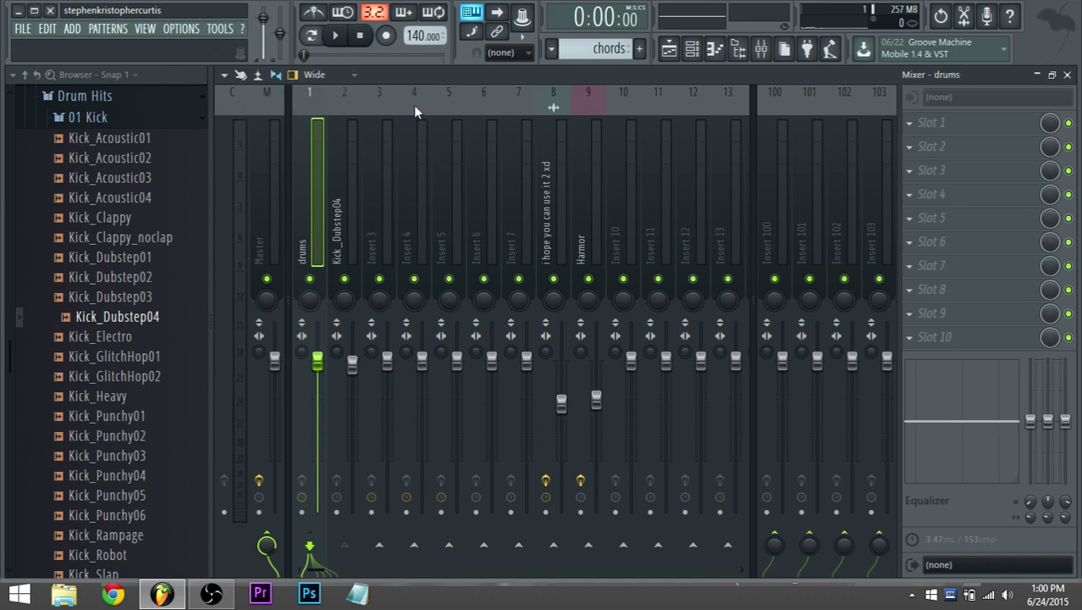
Dock the drums mixer track to the left section and select the Kick_Dubstep04 track.
right_click(301, 255)
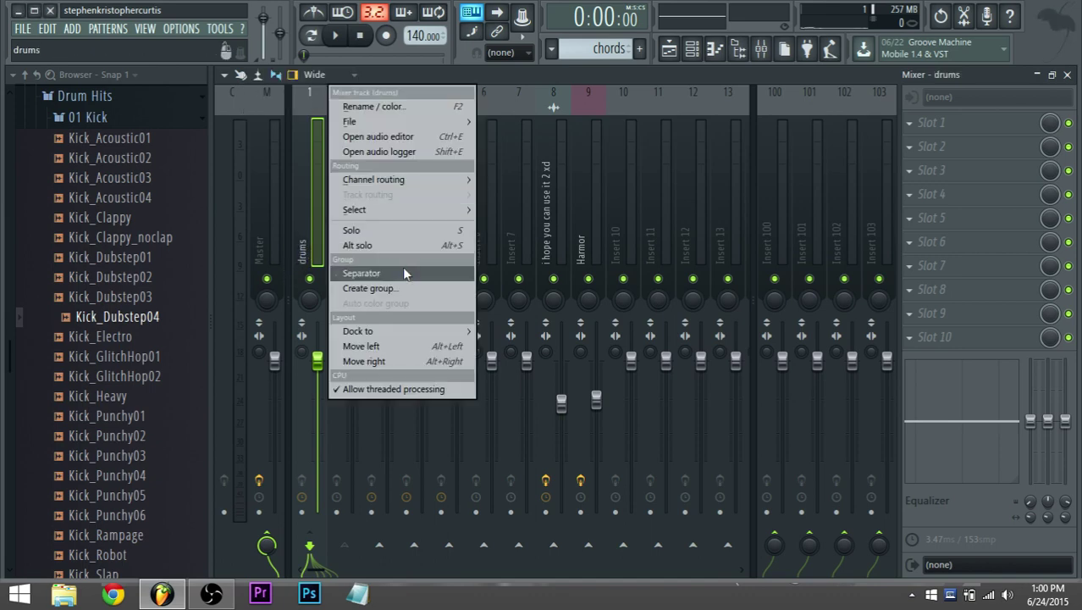
mouse_move(434, 332)
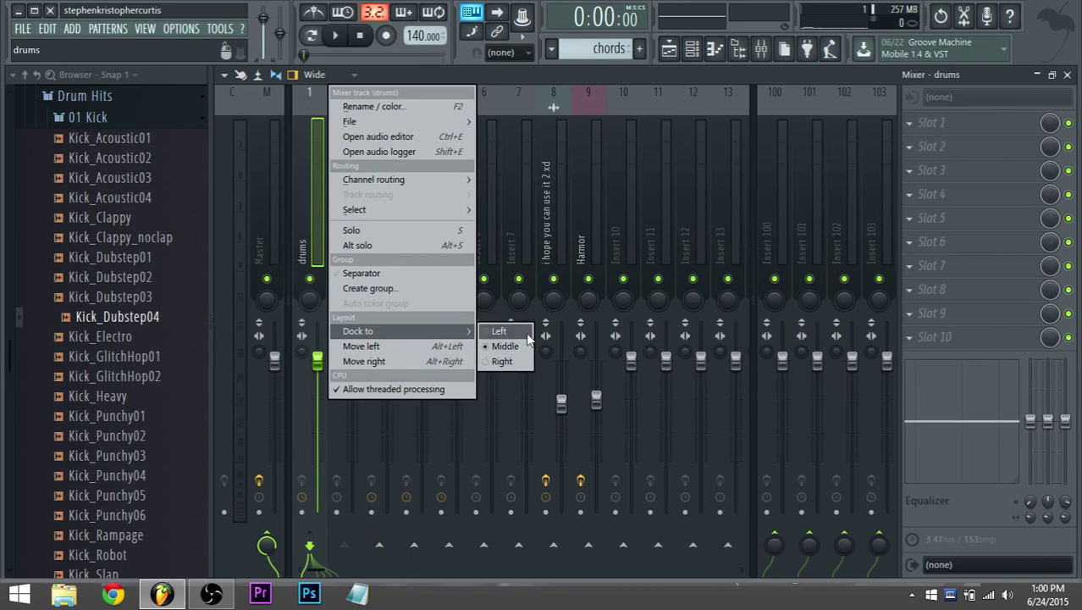
click(526, 332)
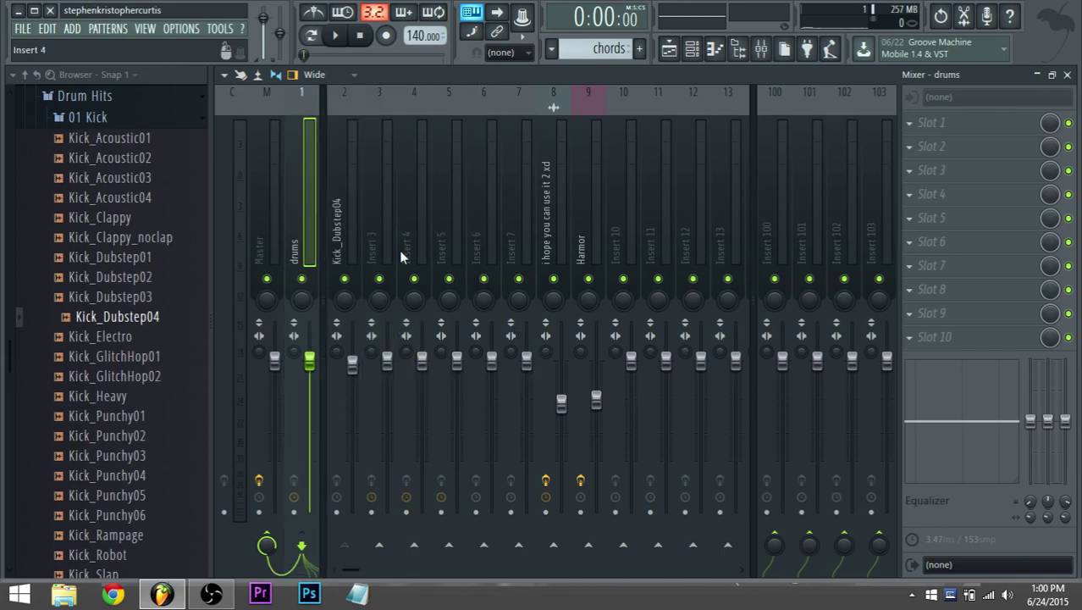
click(343, 233)
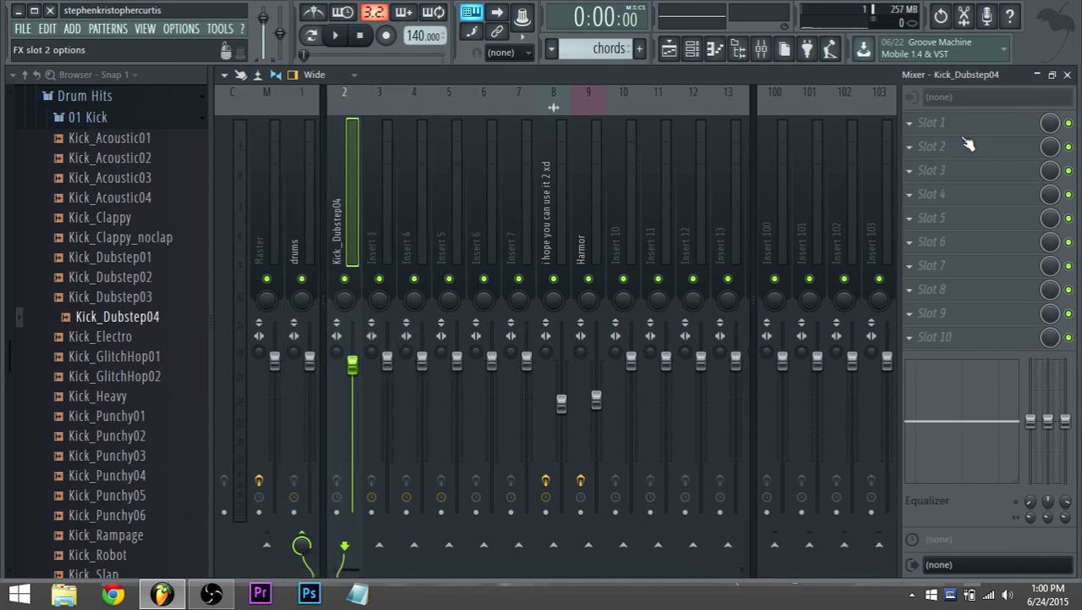
Insert a new pattern named beat.
click(610, 49)
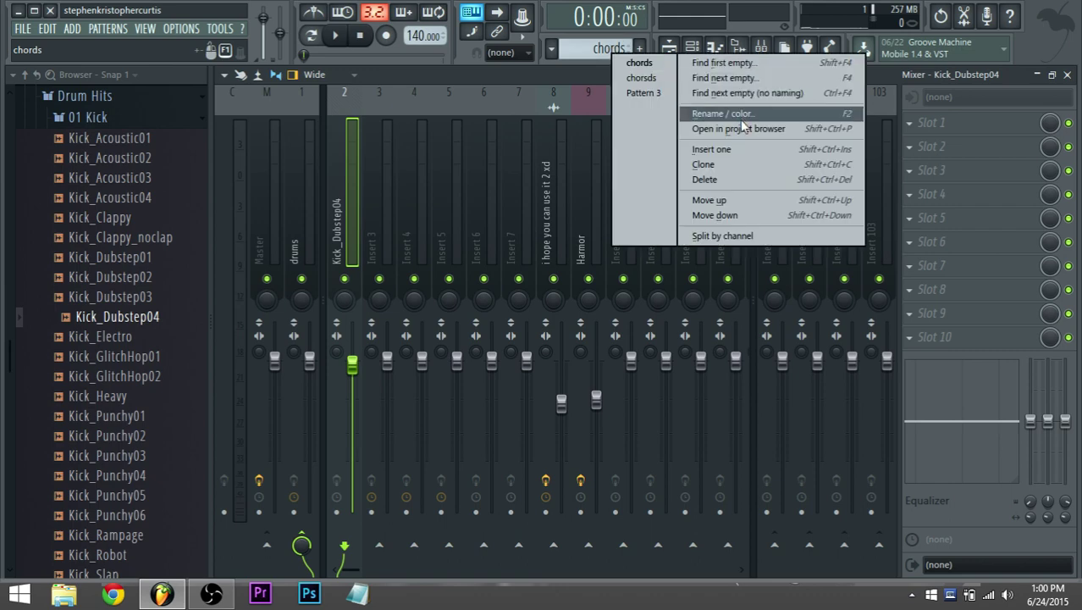
click(742, 150)
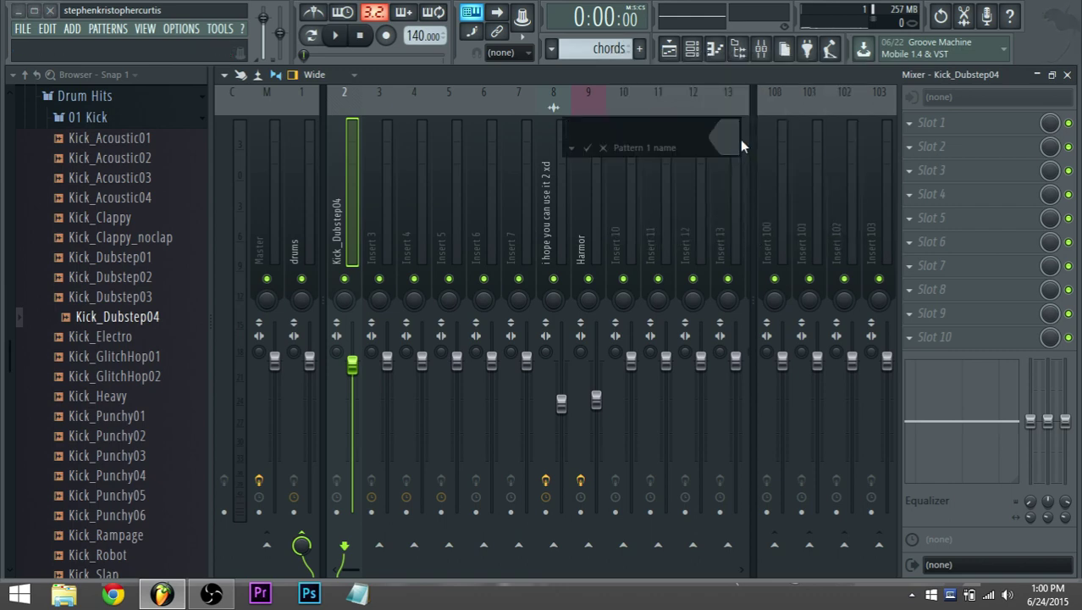
text(d)
text(beat)
key(BackSpace)
key(BackSpace)
key(BackSpace)
key(BackSpace)
key(BackSpace)
text(beat)
key(Return)
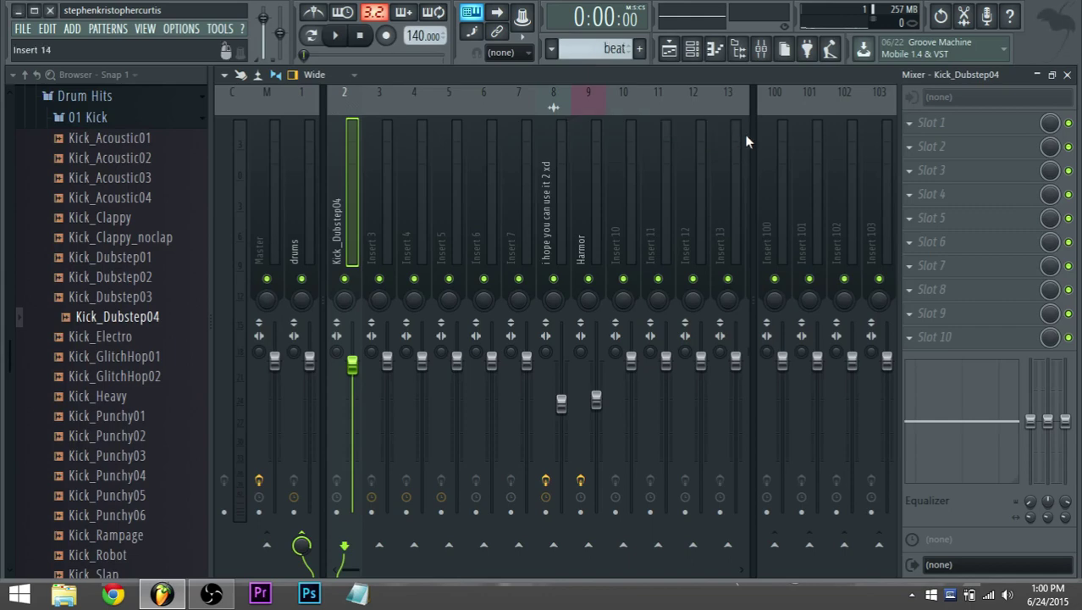
Enable Cut itself for the Kick_Dubstep04 channel and fill every 4 steps of it in the beat pattern.
click(715, 49)
right_click(664, 208)
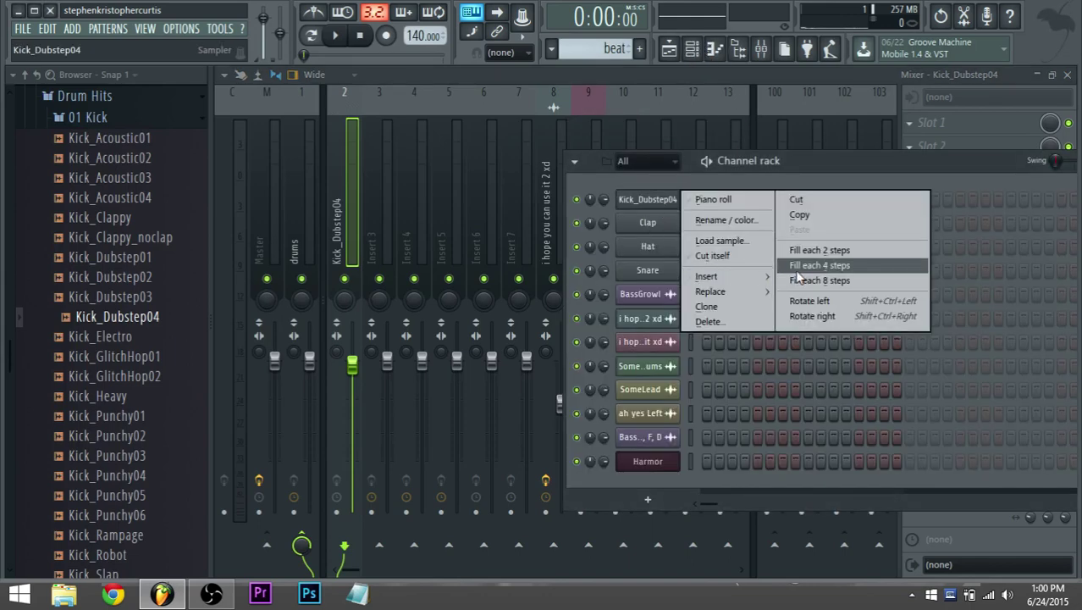
click(712, 256)
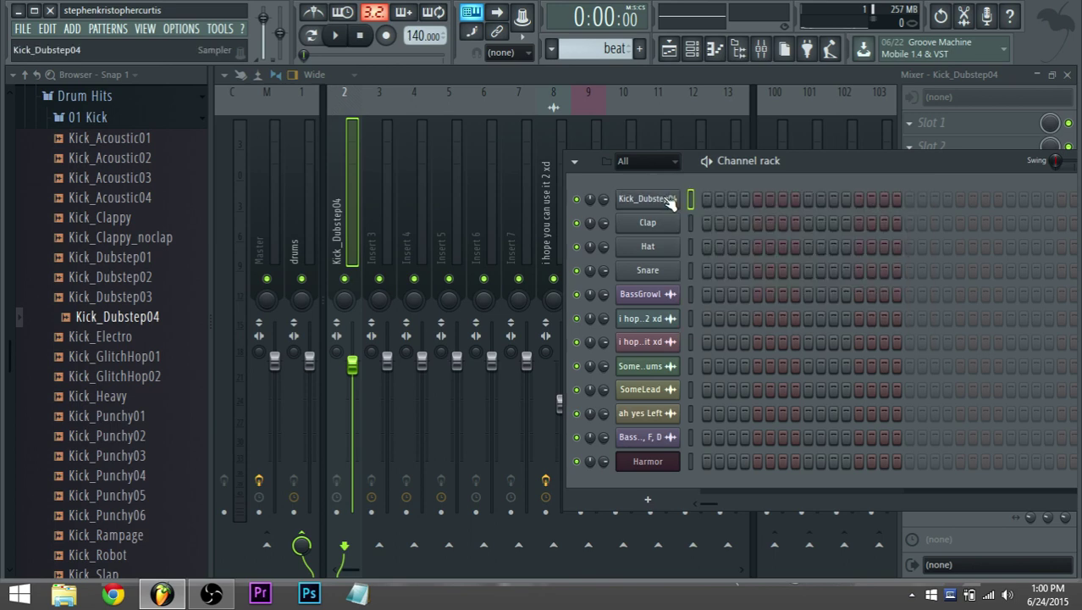
right_click(665, 200)
click(671, 201)
right_click(671, 201)
click(844, 267)
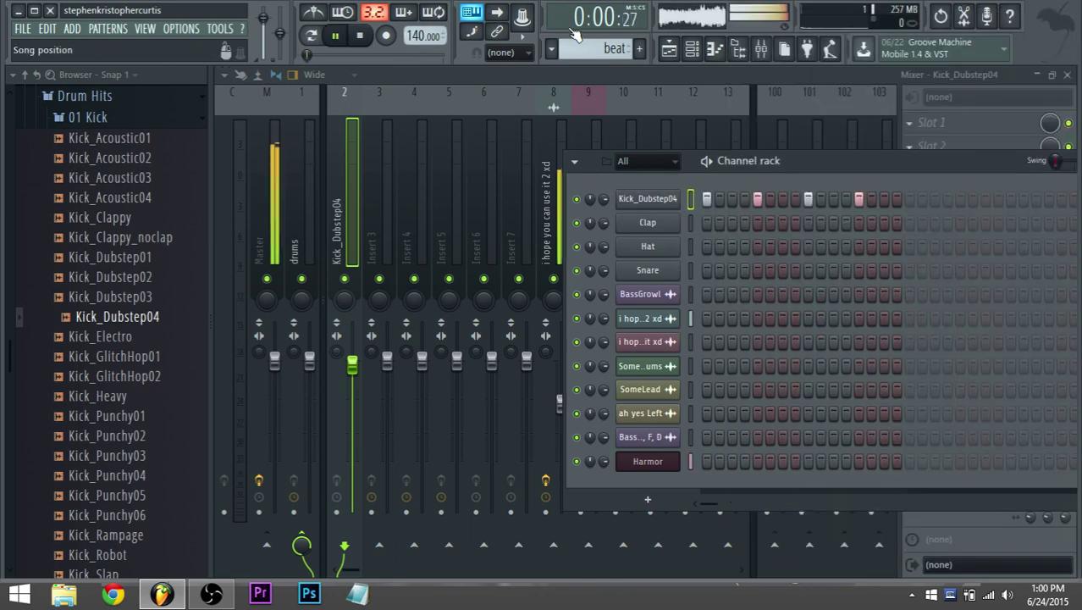
Place four consecutive beat pattern clips on Track 3 of the playlist, covering bars 1 to 4 under the chords.
click(669, 49)
click(351, 235)
key(space)
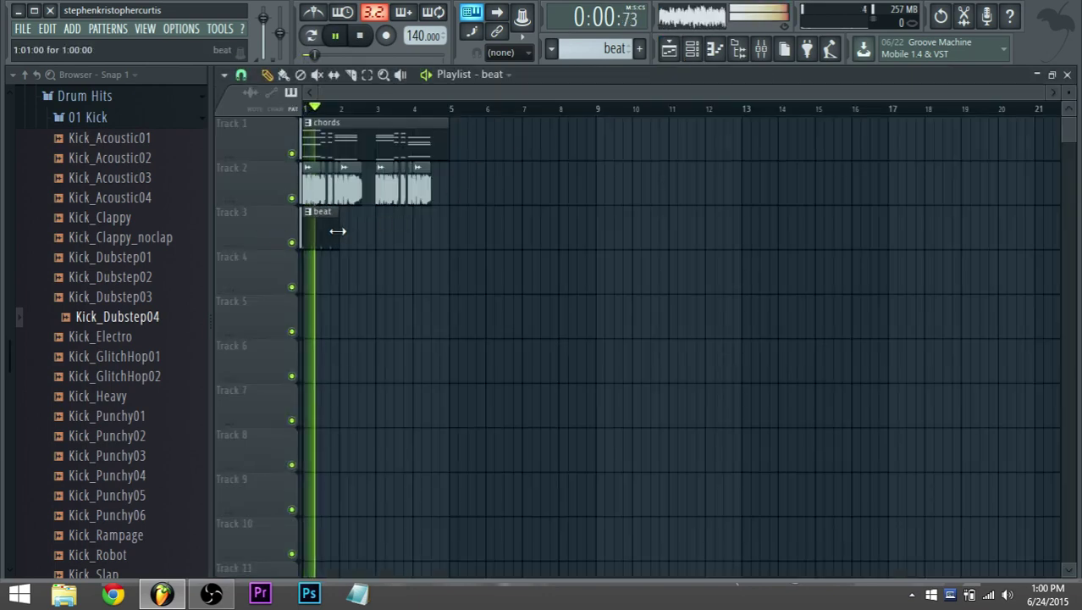
click(352, 235)
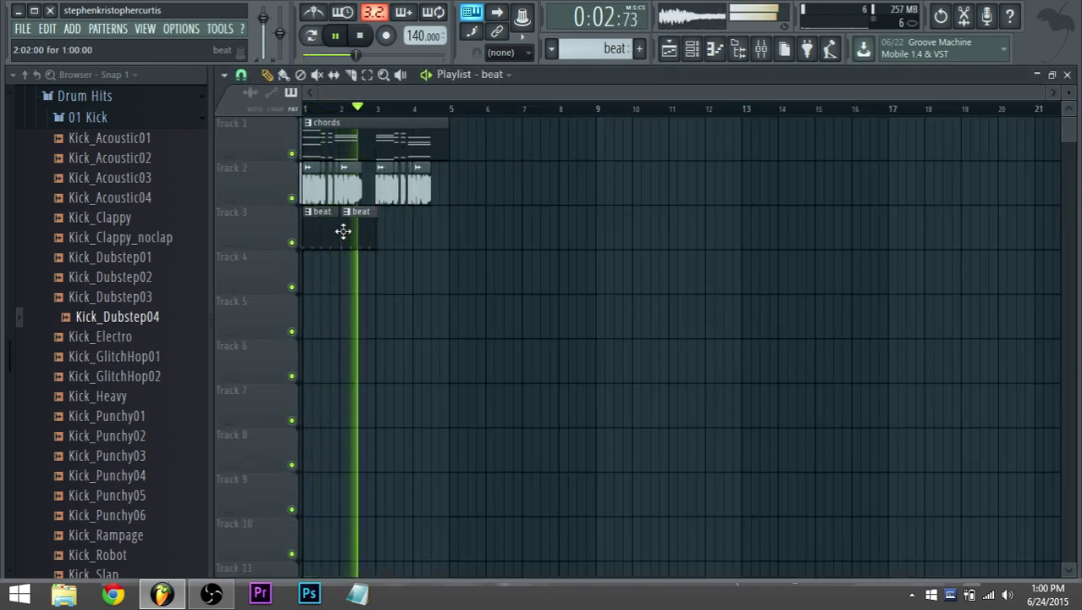
click(378, 227)
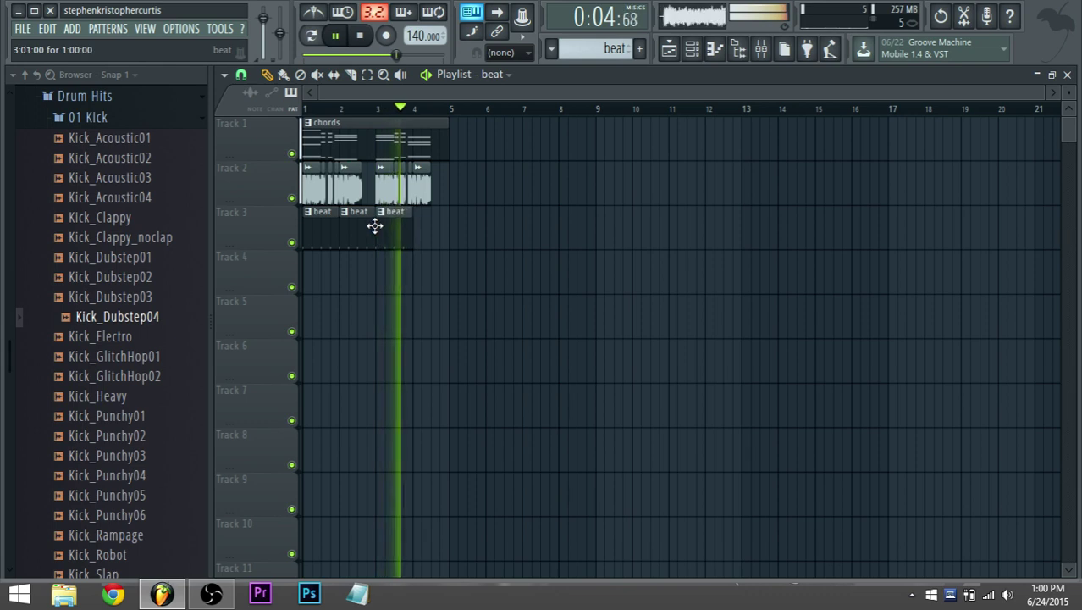
click(414, 228)
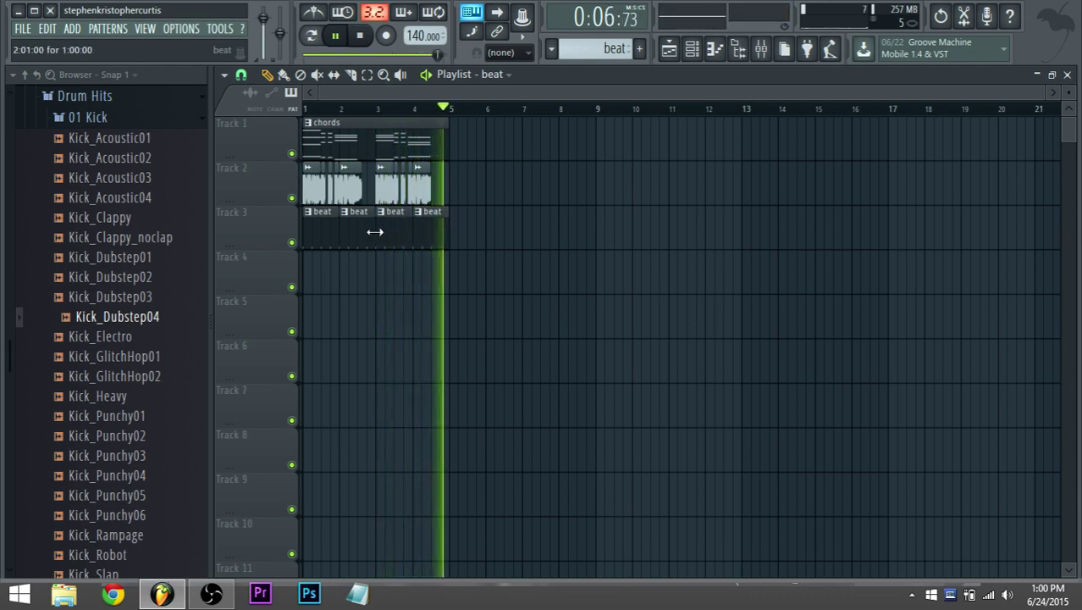
scroll(370, 234, up, 2)
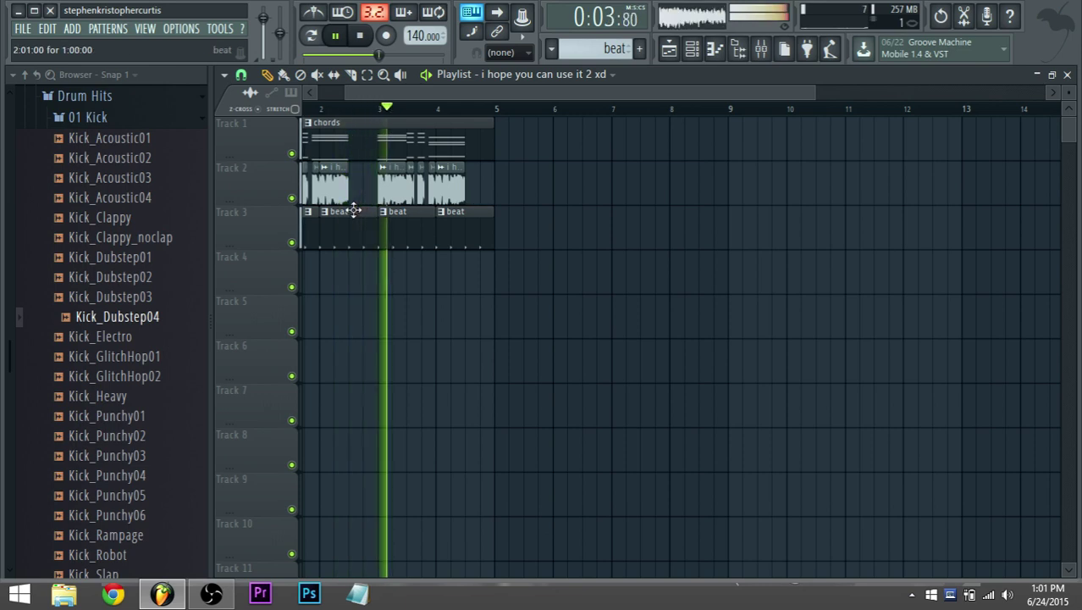
Lower the Harmor mixer track to -8.2 dB and the "i hope you can use it 2 xd" track to -9.6 dB, and select drums.
click(765, 48)
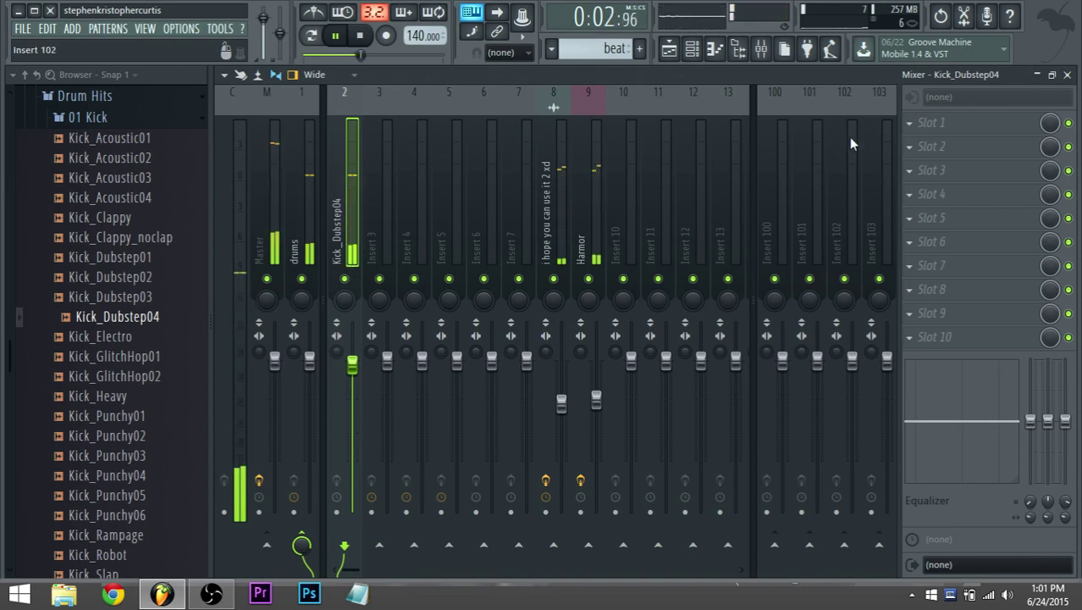
drag(563, 404, 595, 411)
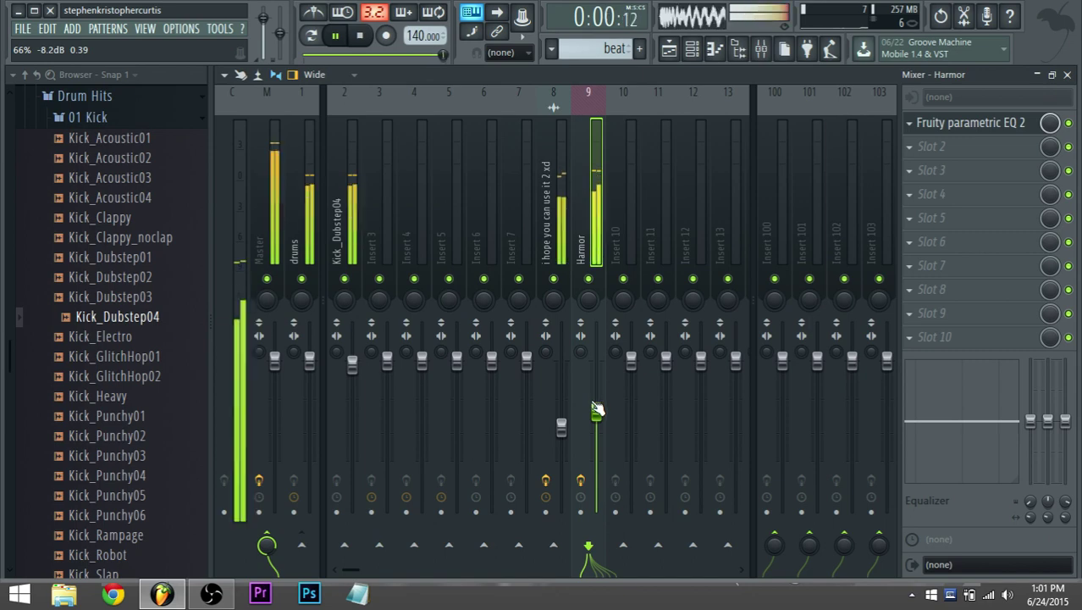
drag(562, 434, 561, 426)
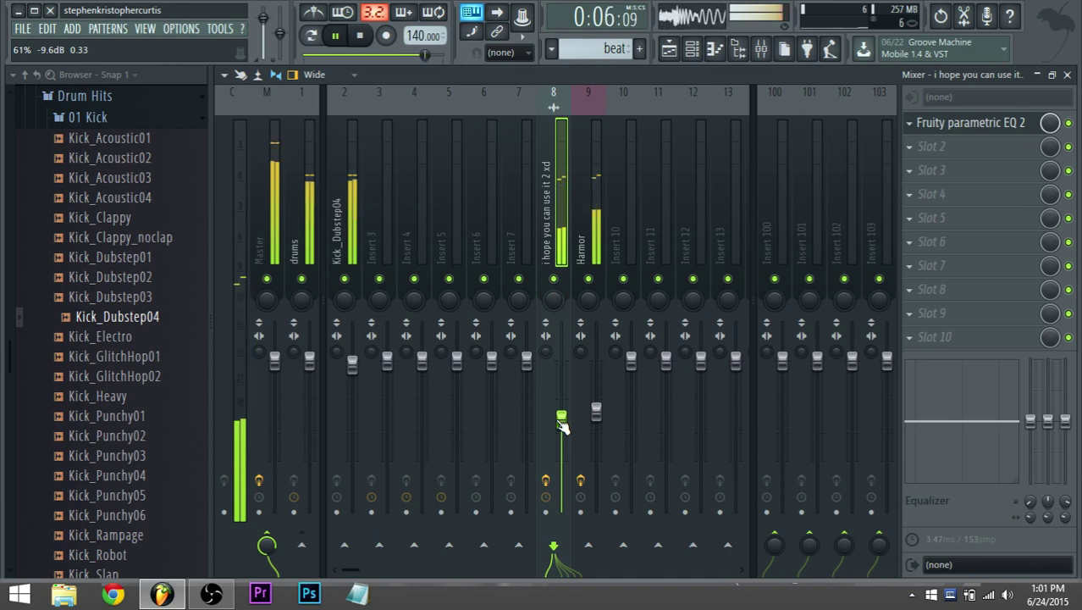
click(300, 243)
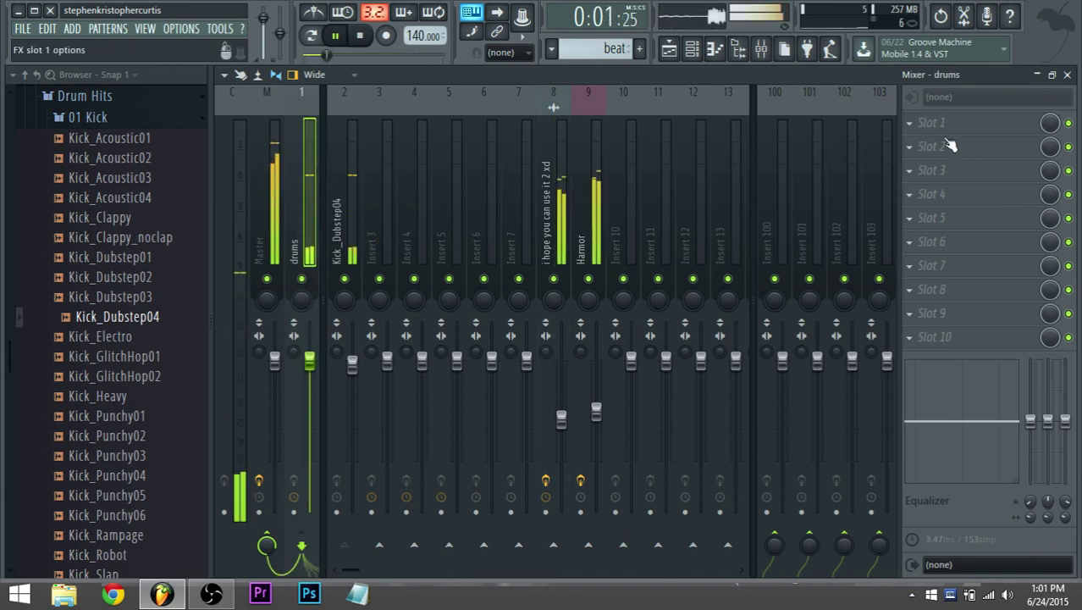
Review the chords, audio clips and beat together in the playlist and stop playback.
click(669, 49)
click(693, 49)
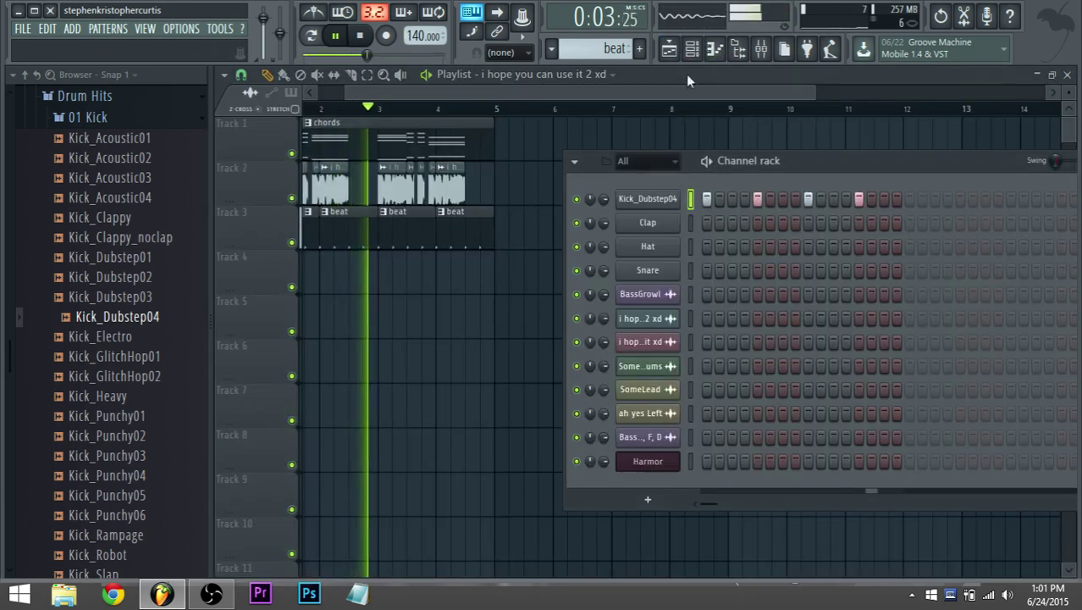
click(596, 95)
scroll(330, 258, up, 2)
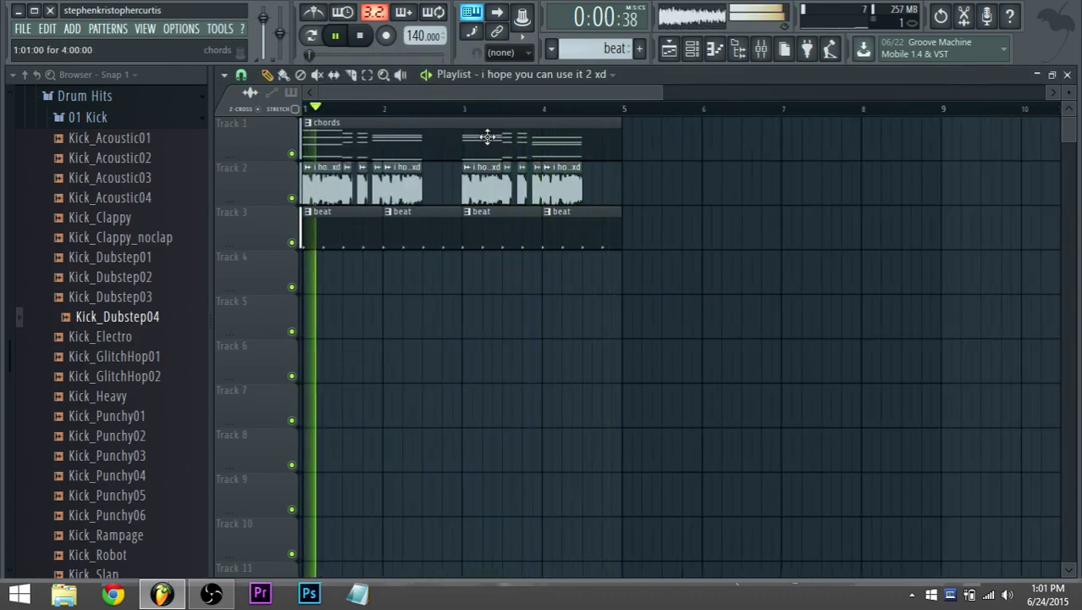
drag(669, 94, 608, 94)
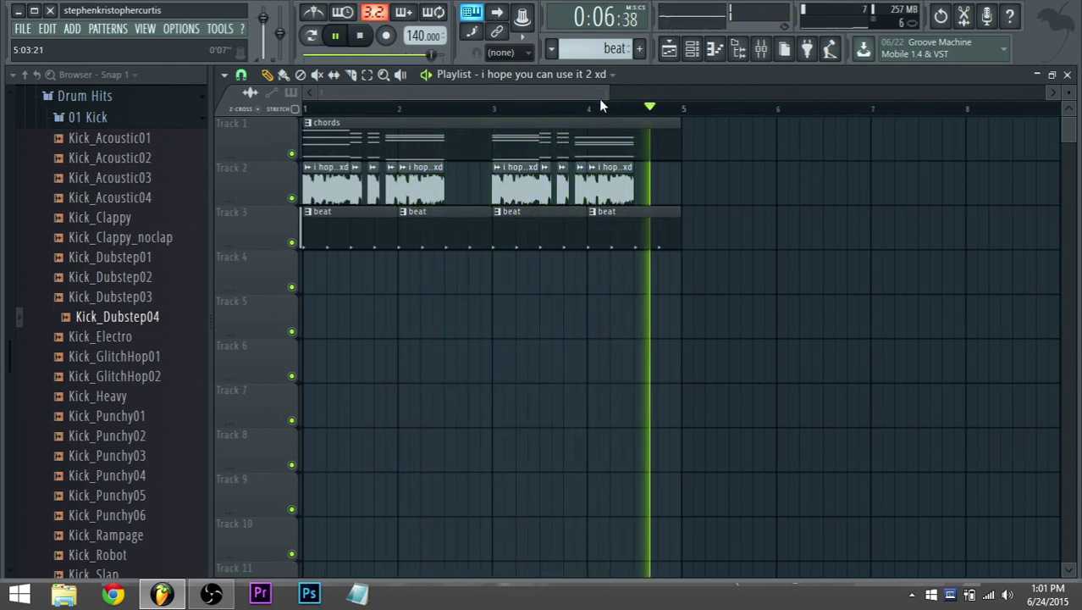
key(space)
Add a tb_peach_1_3 instrument channel, hide its wrapper controls and move its window below the playlist clips.
click(100, 32)
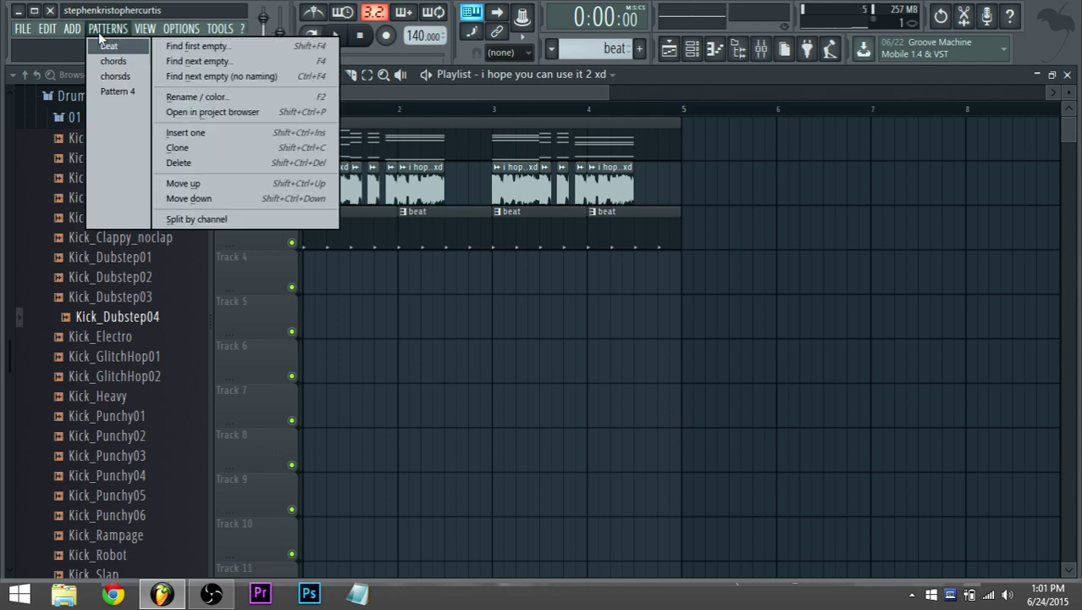
mouse_move(74, 33)
mouse_move(386, 114)
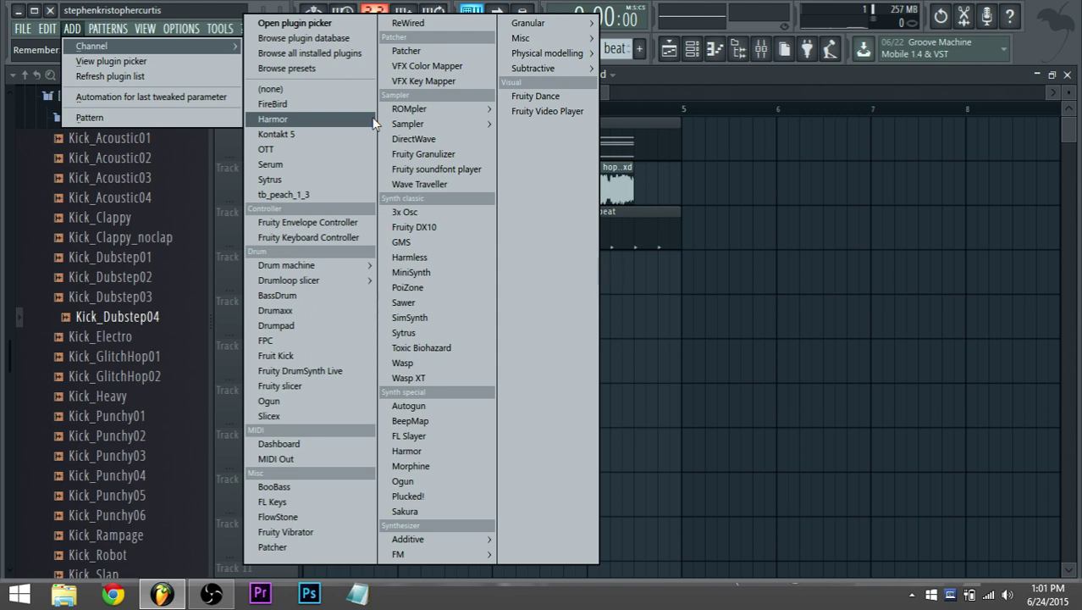
click(318, 193)
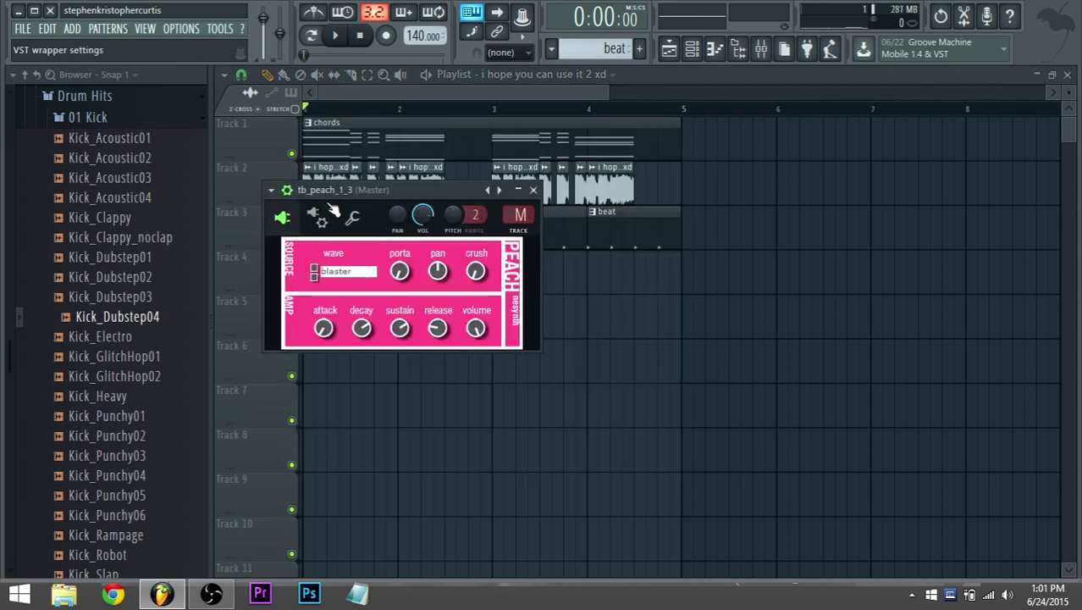
drag(354, 188, 513, 212)
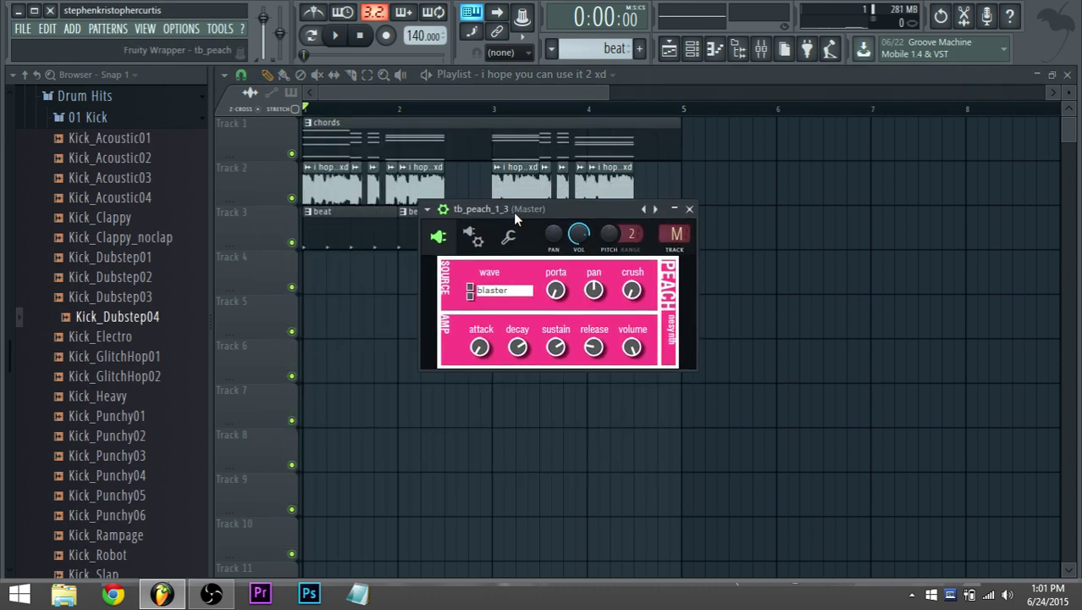
click(443, 210)
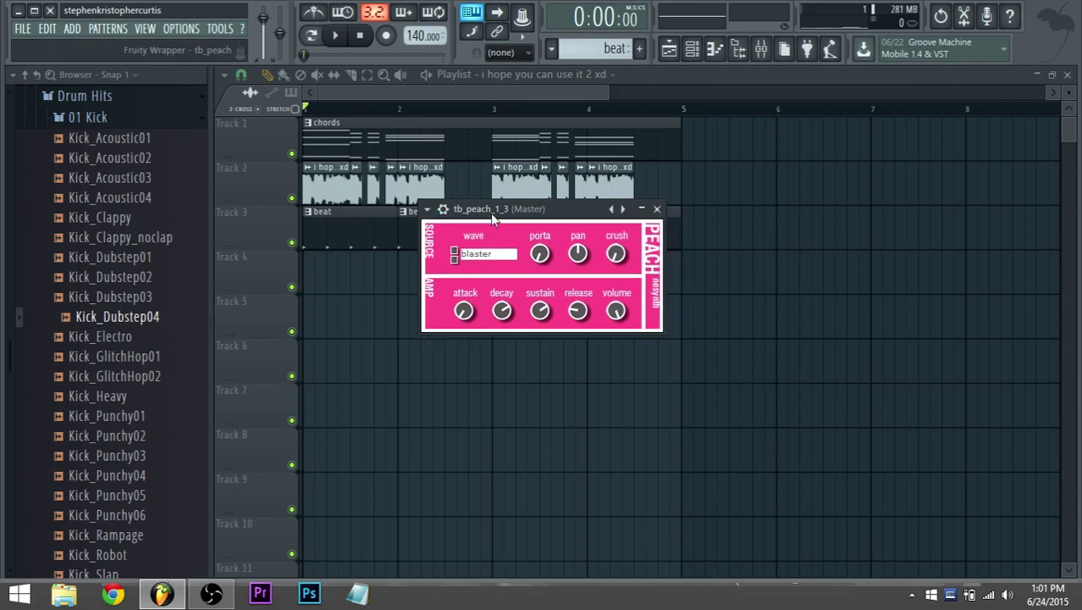
drag(482, 205, 475, 228)
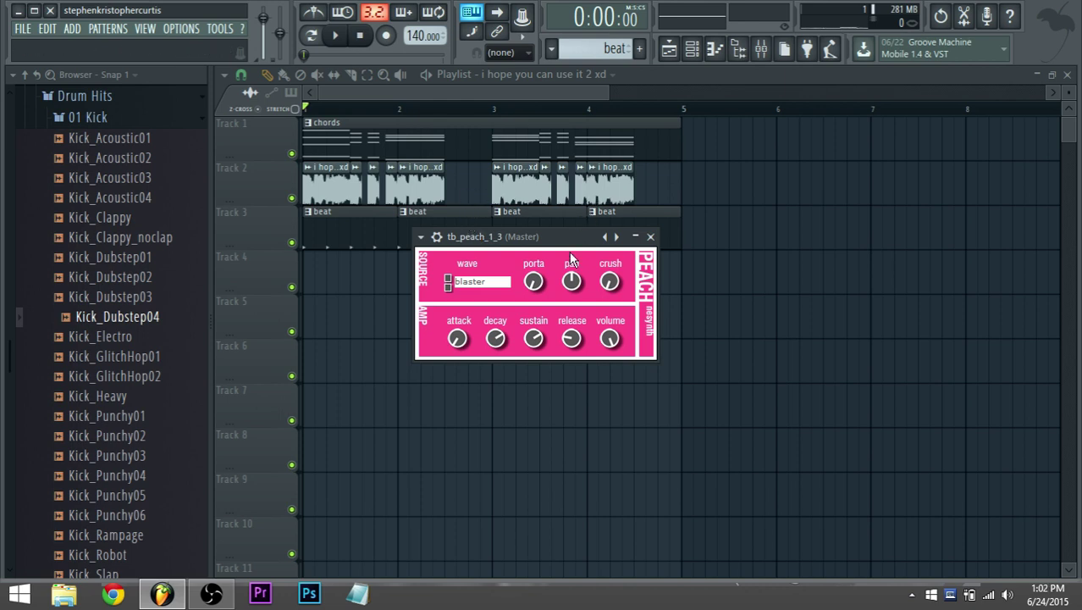
Insert a new pattern named fastthang for the tb_peach_1_3 channel.
click(701, 51)
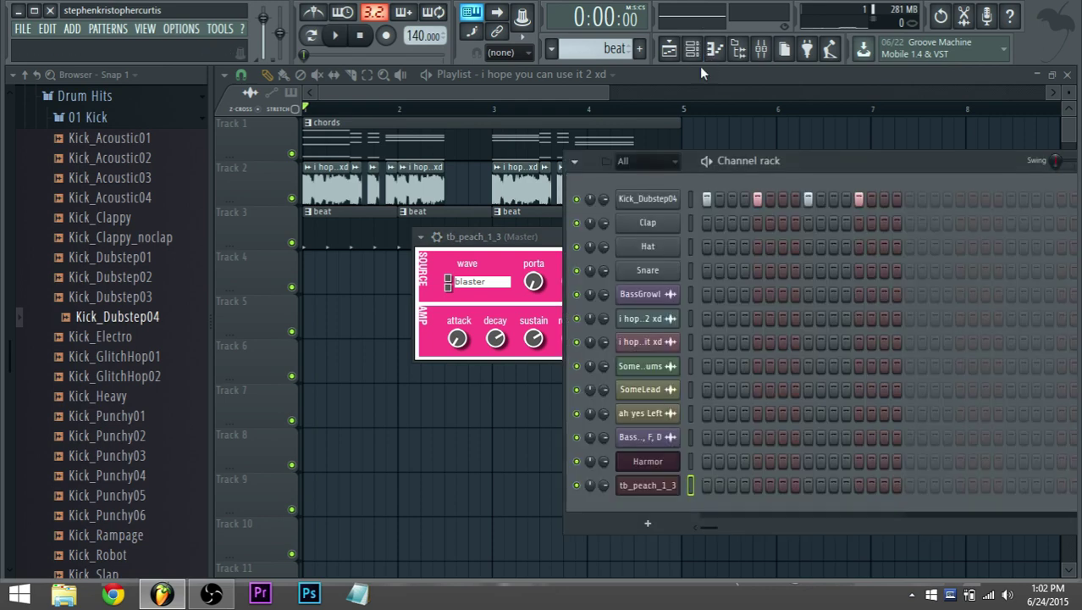
click(614, 48)
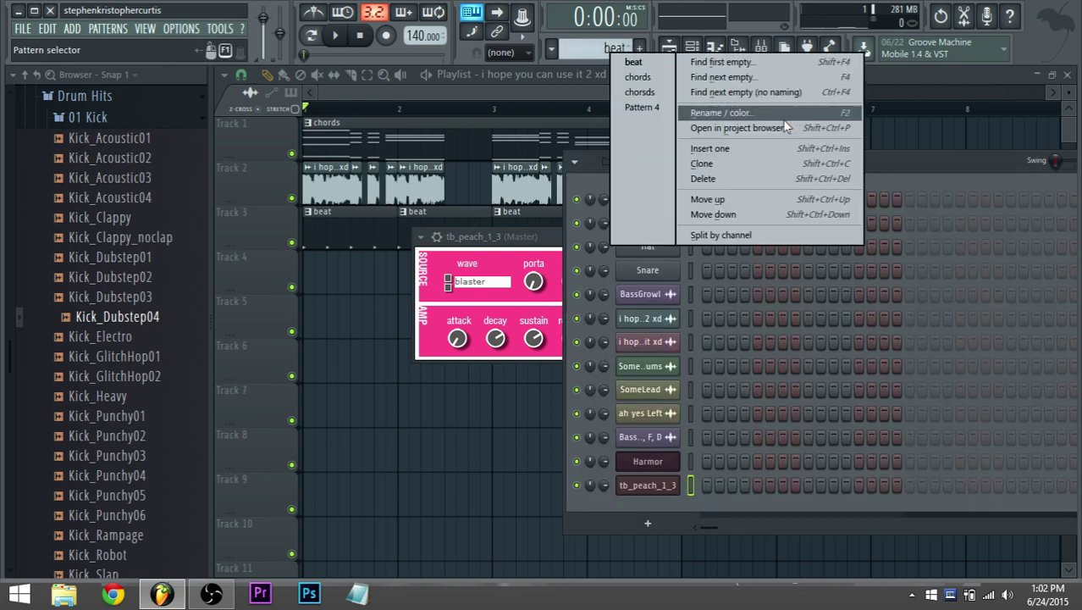
click(762, 149)
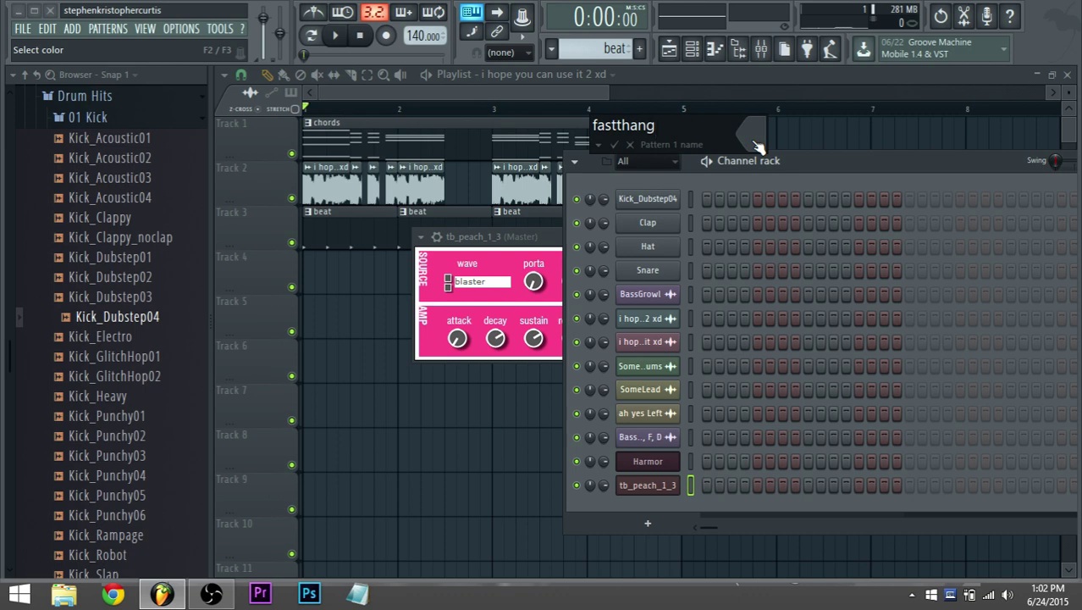
key(Return)
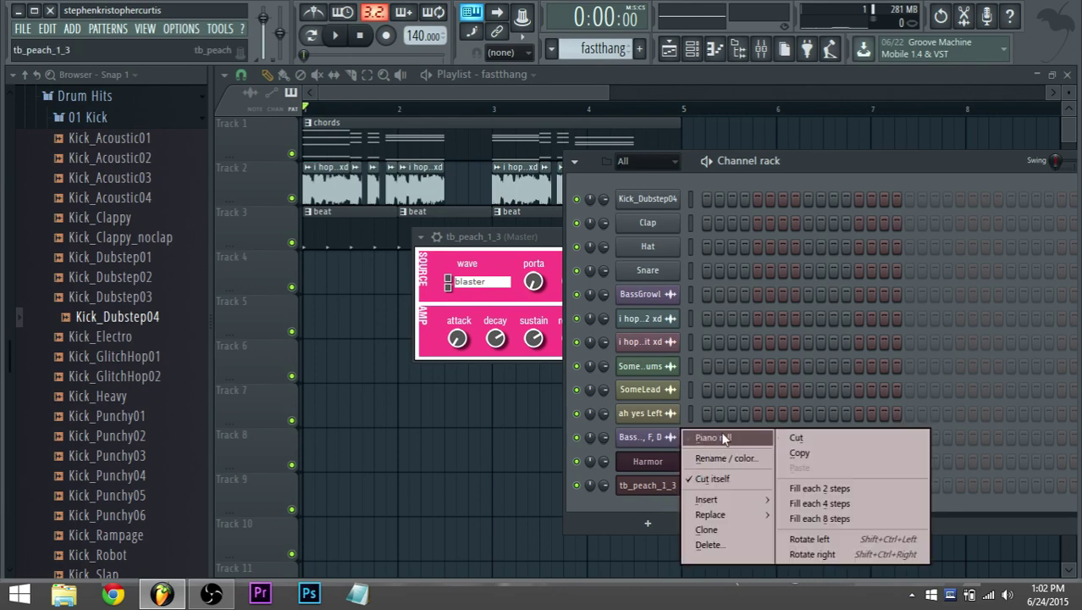
Open the tb_peach_1_3 channel's piano roll and draw a one-step E6 note at the start of bar 1.
click(723, 437)
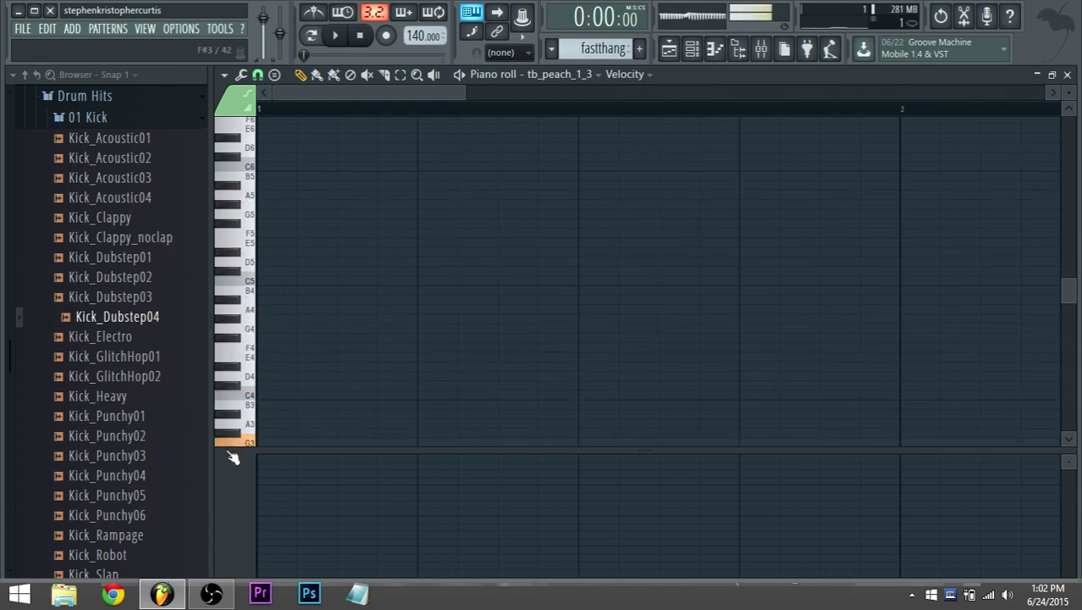
scroll(233, 457, down, 8)
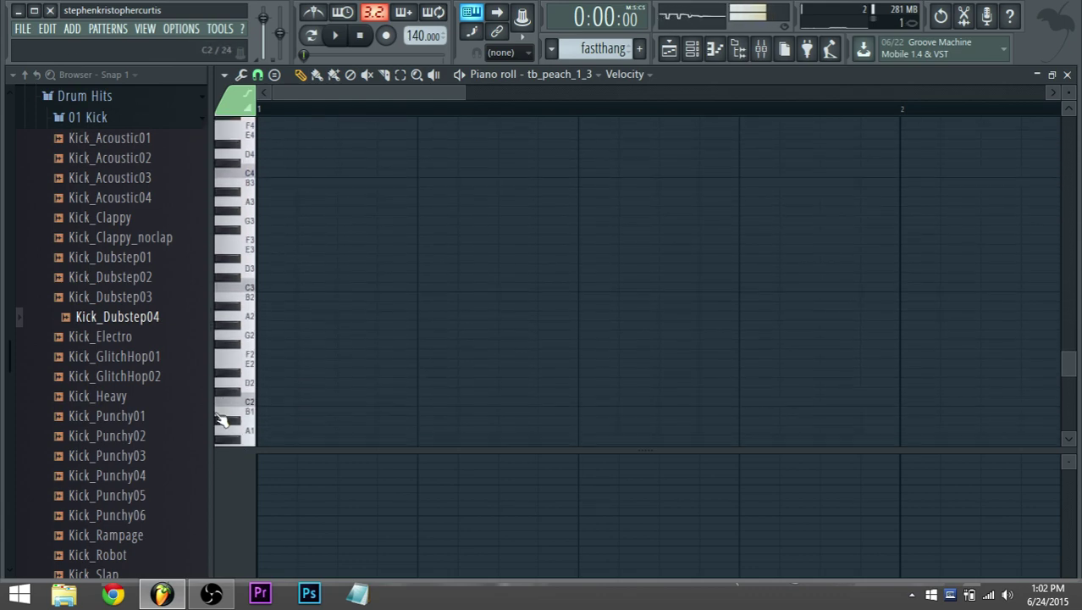
scroll(280, 234, up, 5)
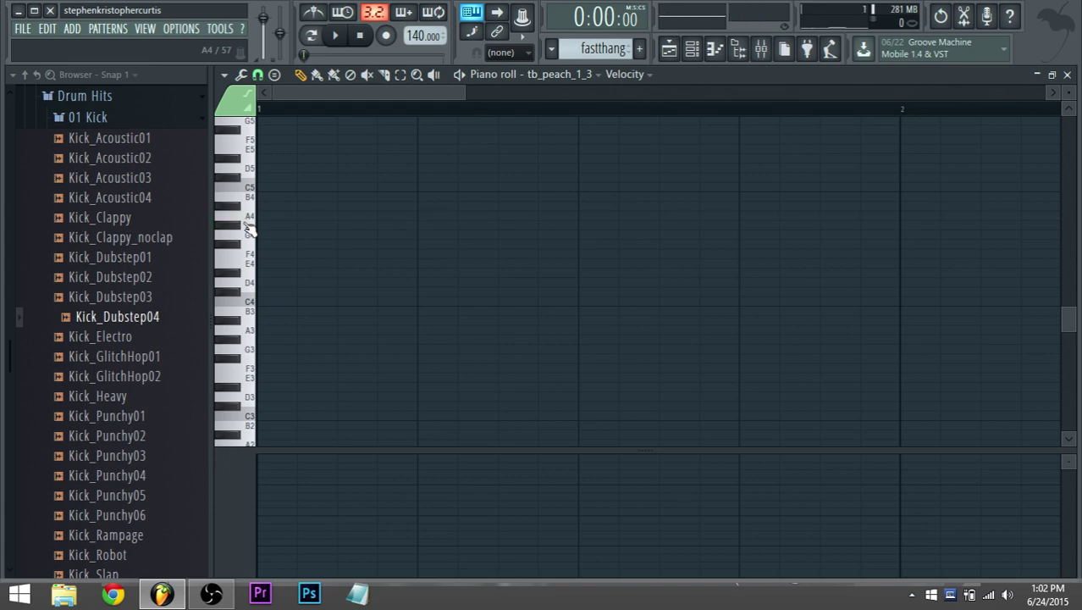
scroll(250, 229, up, 3)
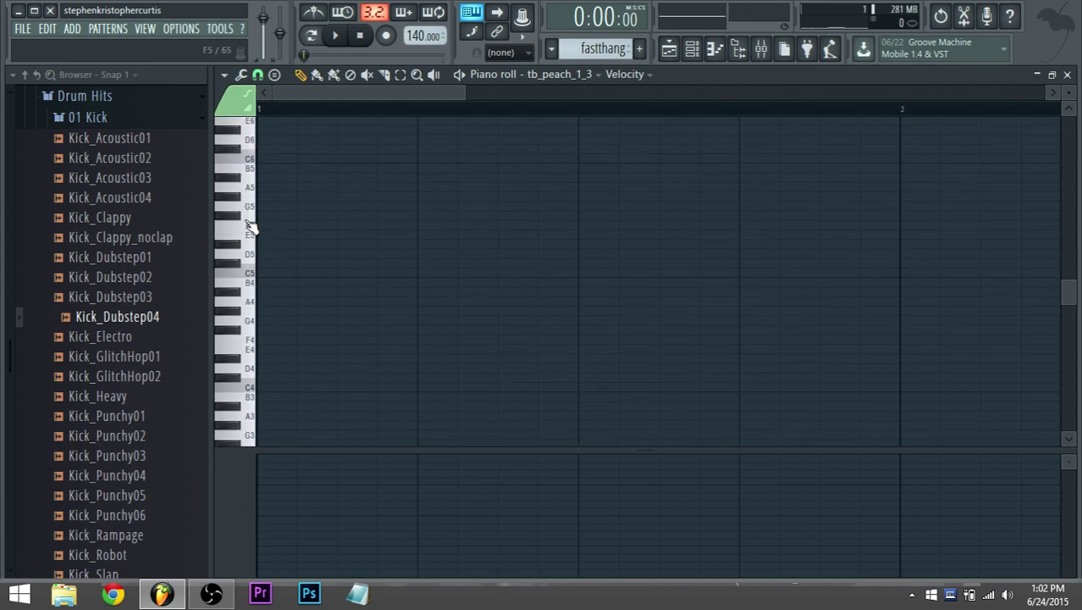
scroll(256, 216, up, 2)
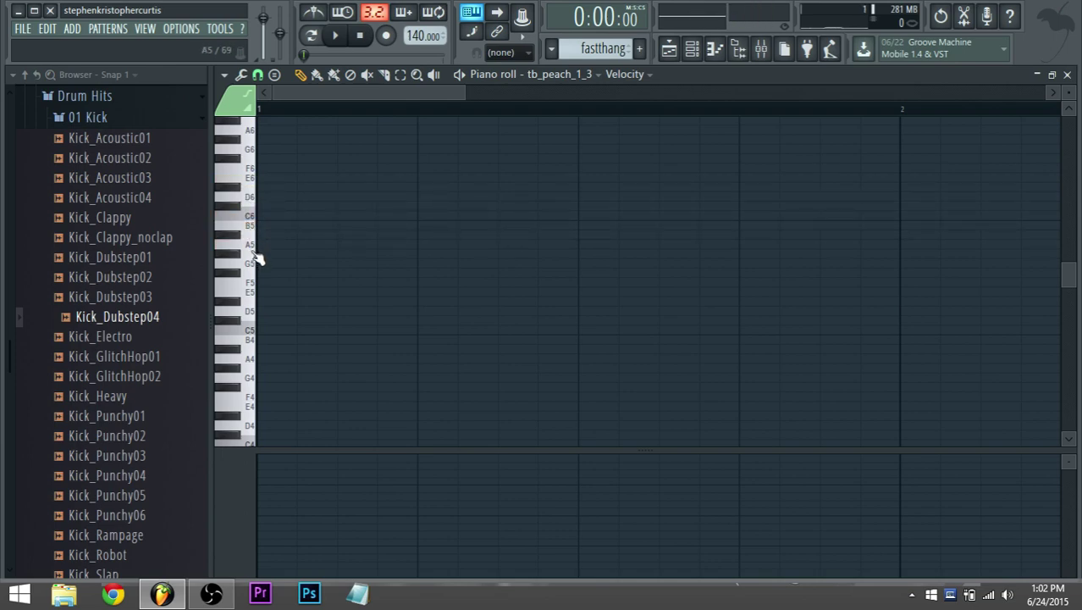
click(265, 182)
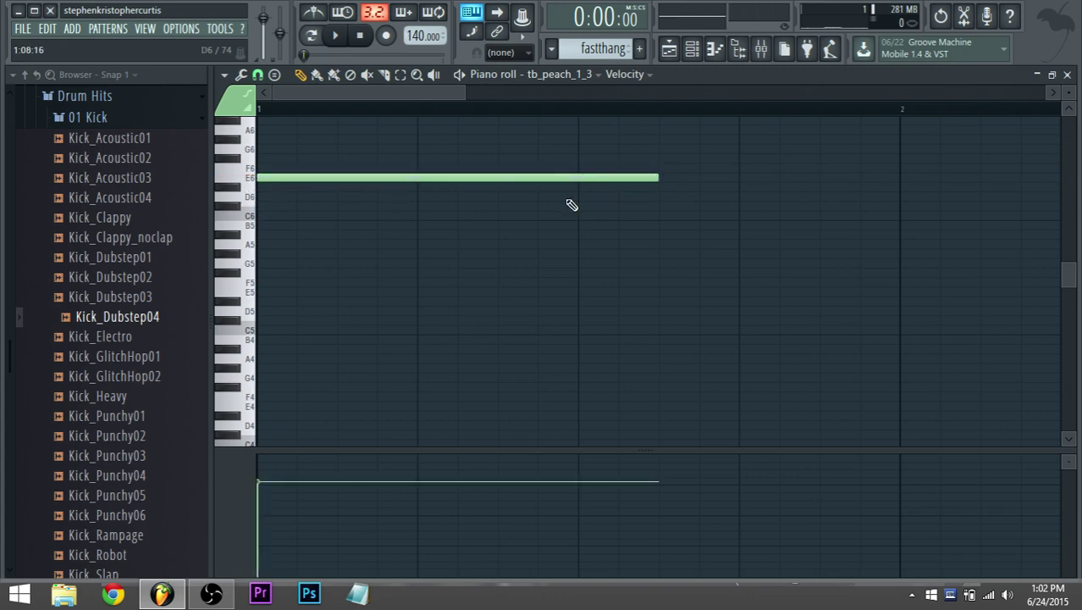
scroll(542, 200, down, 2)
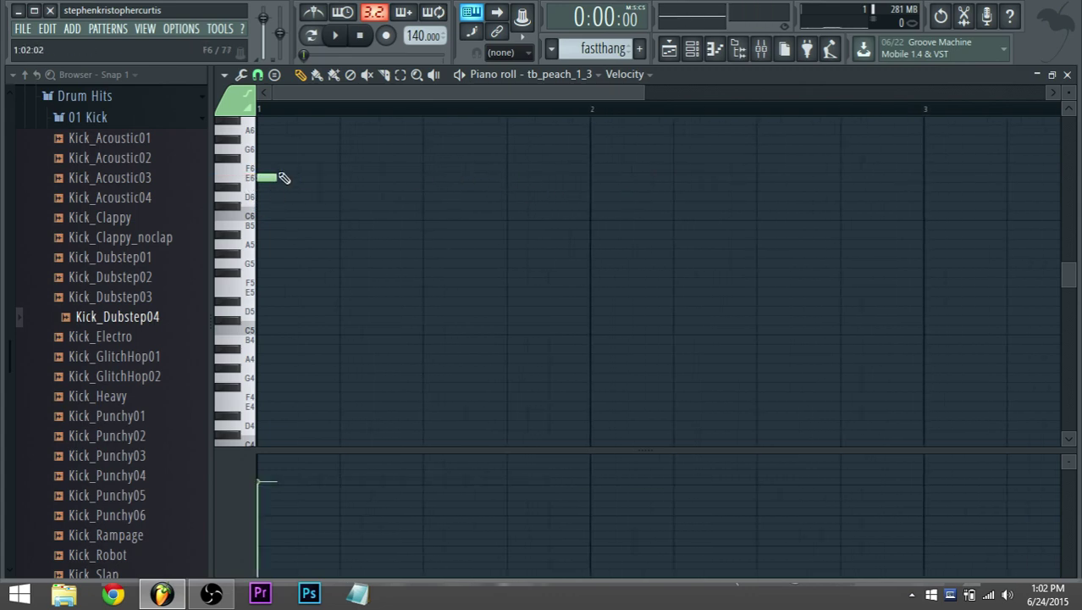
Continue the line with one-step notes D6, C6, B5, C6, B5 and A5, and play the fastthang pattern to check it.
click(312, 37)
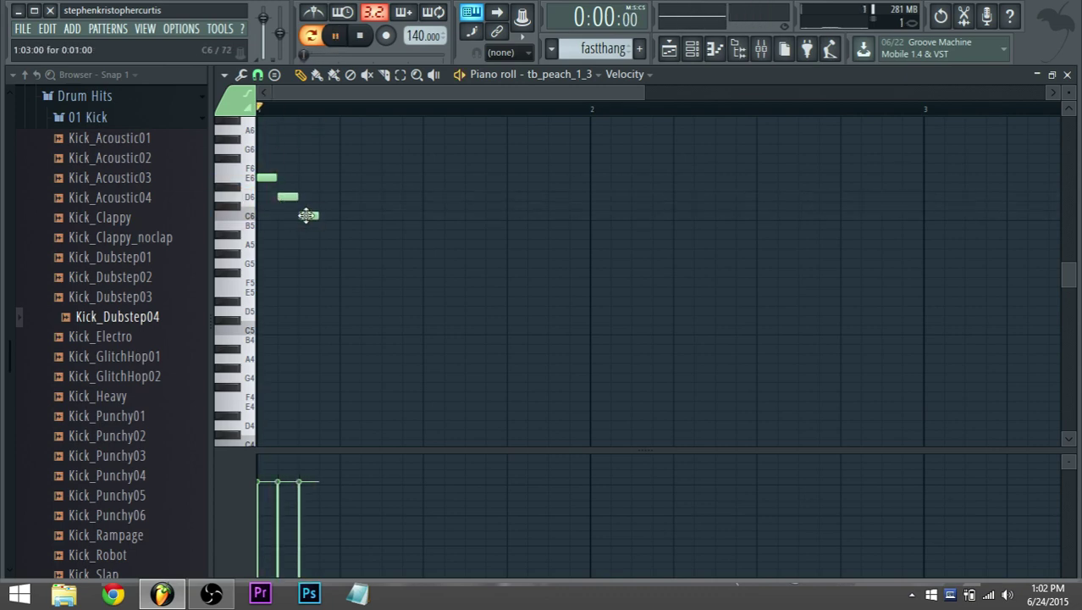
key(space)
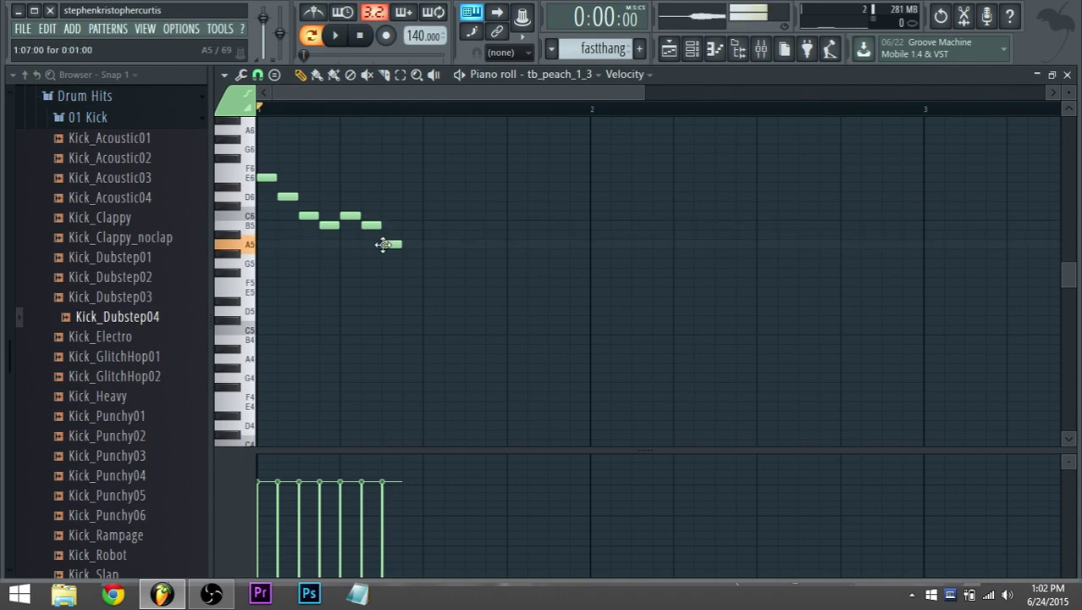
key(space)
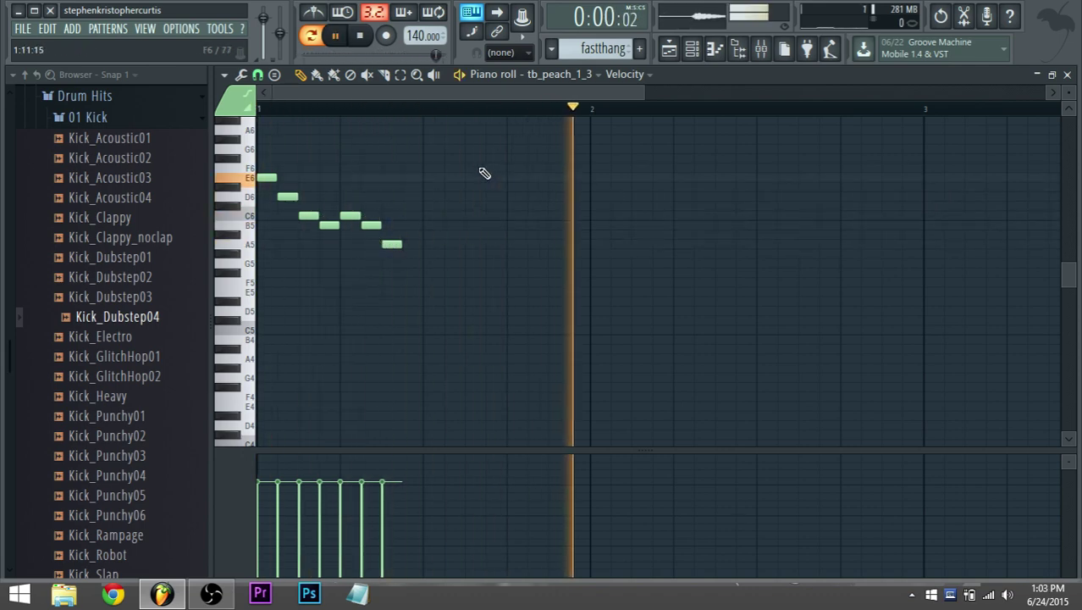
key(space)
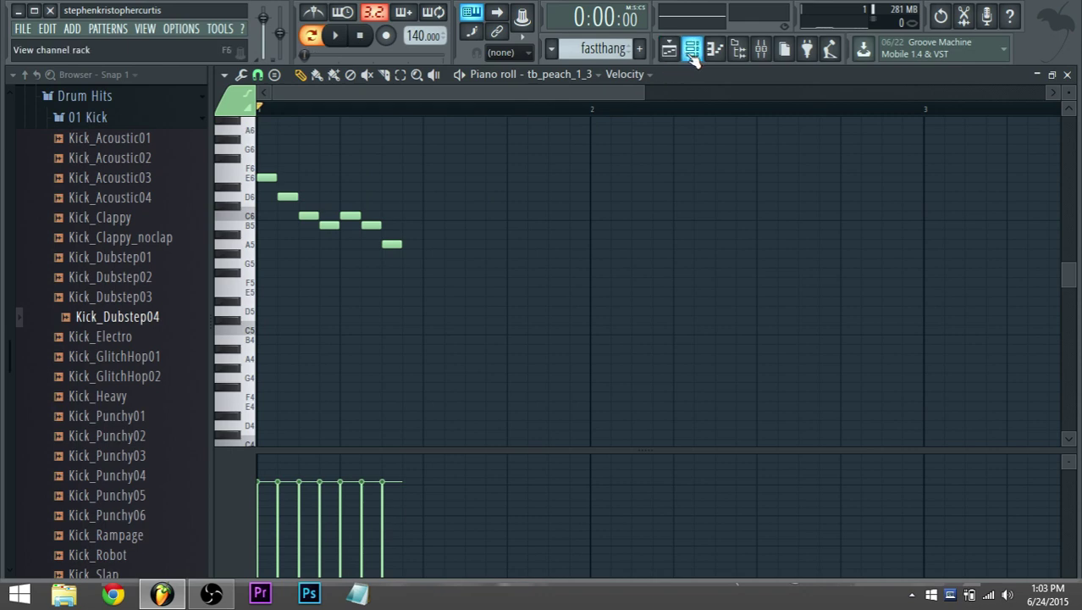
Open the tb_peach_1_3 synth and audition its waves with the pattern, stepping from blaster to marumari.
click(692, 51)
click(668, 486)
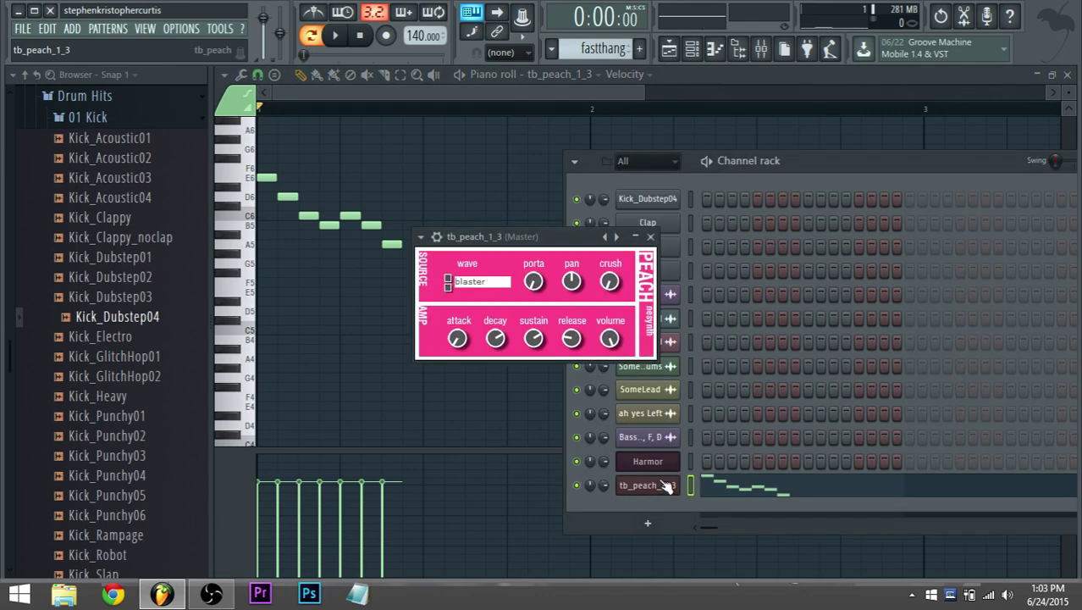
key(space)
click(449, 279)
key(space)
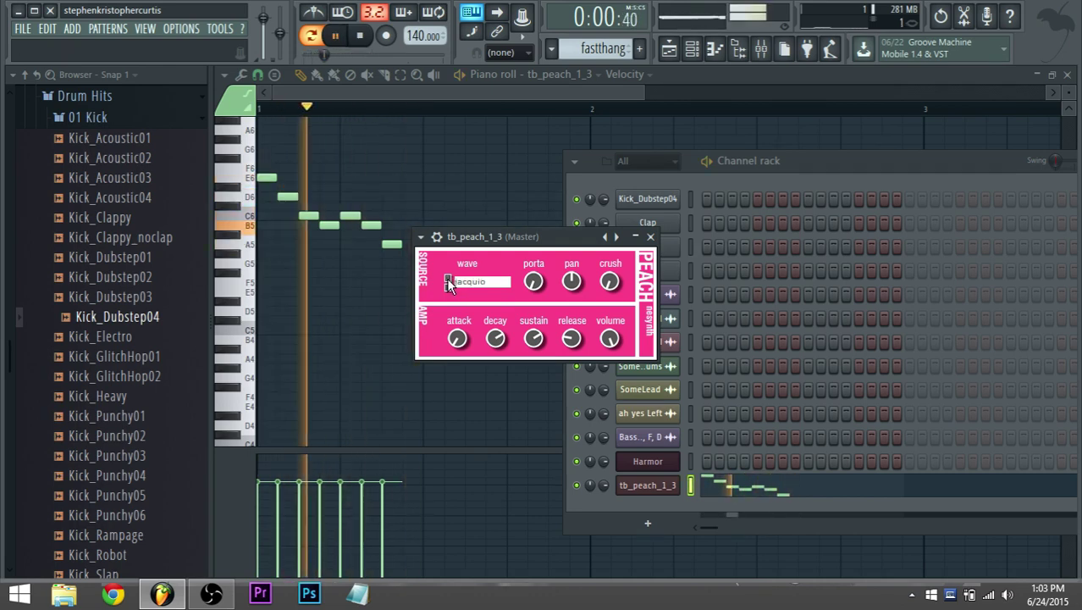
key(space)
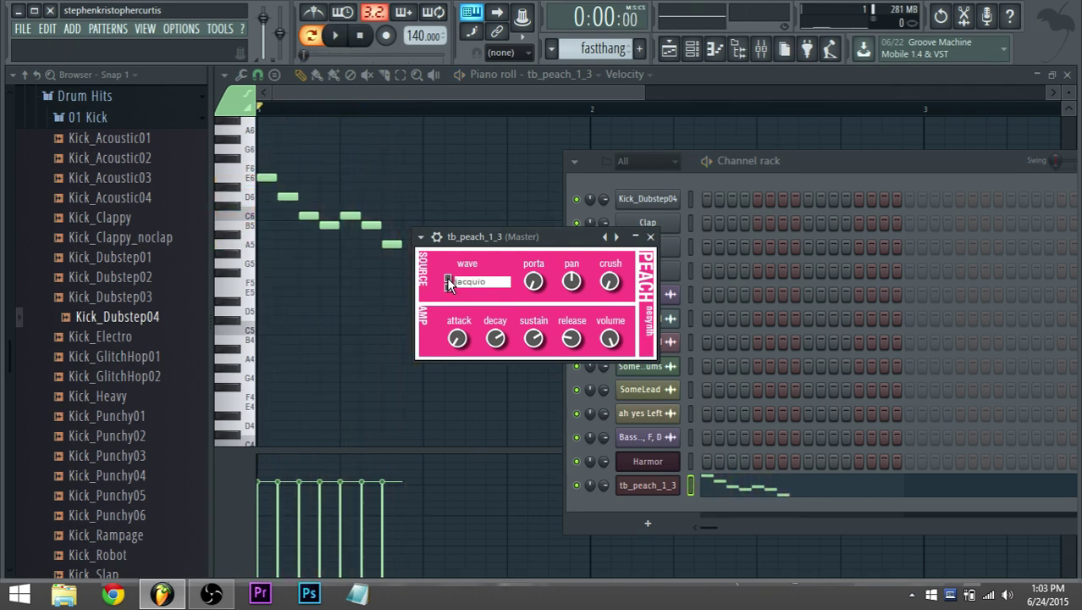
click(449, 282)
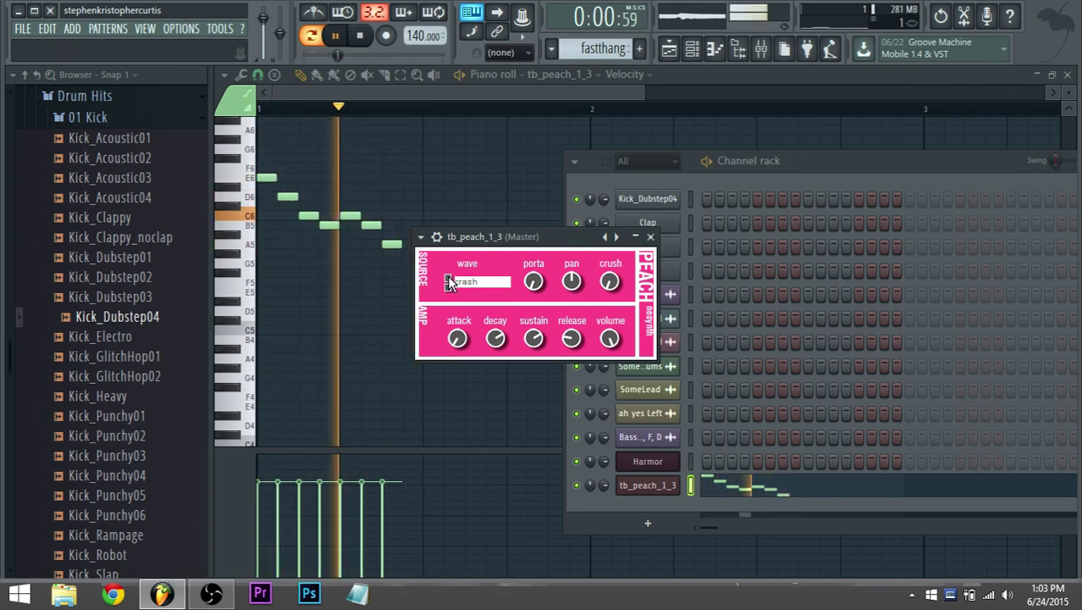
key(space)
click(449, 282)
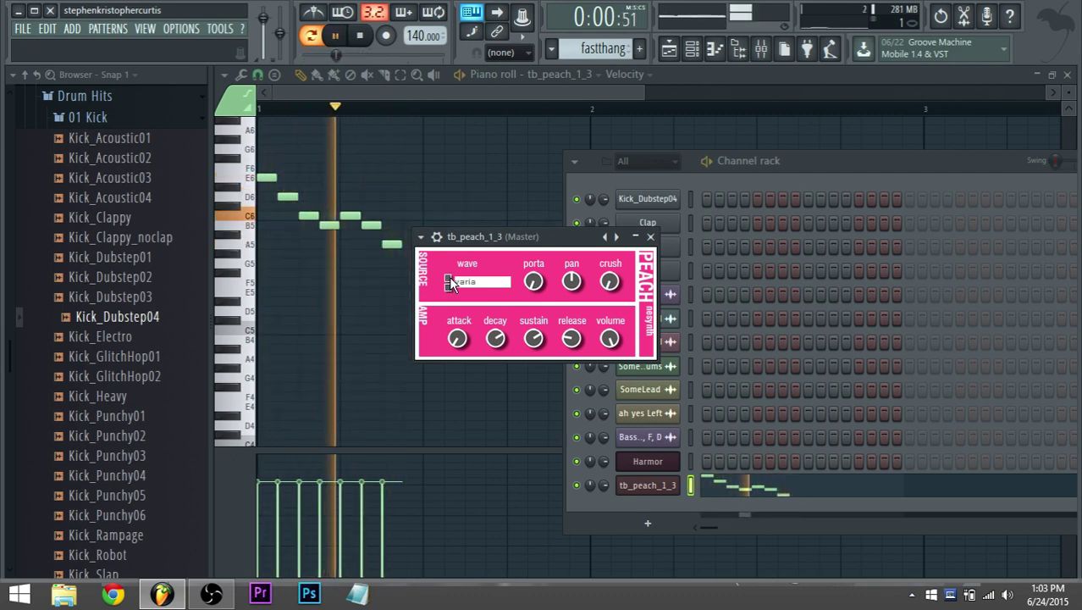
click(449, 282)
click(449, 282)
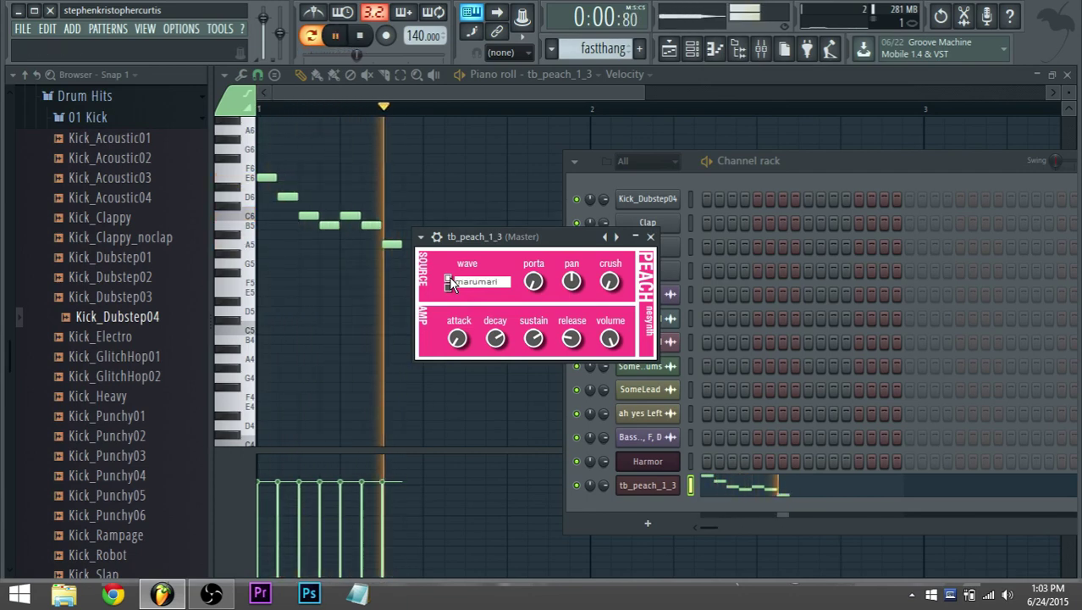
Audition further waves with the melody, going through dodongo, cassandra and airship up to adamant.
click(449, 282)
click(448, 283)
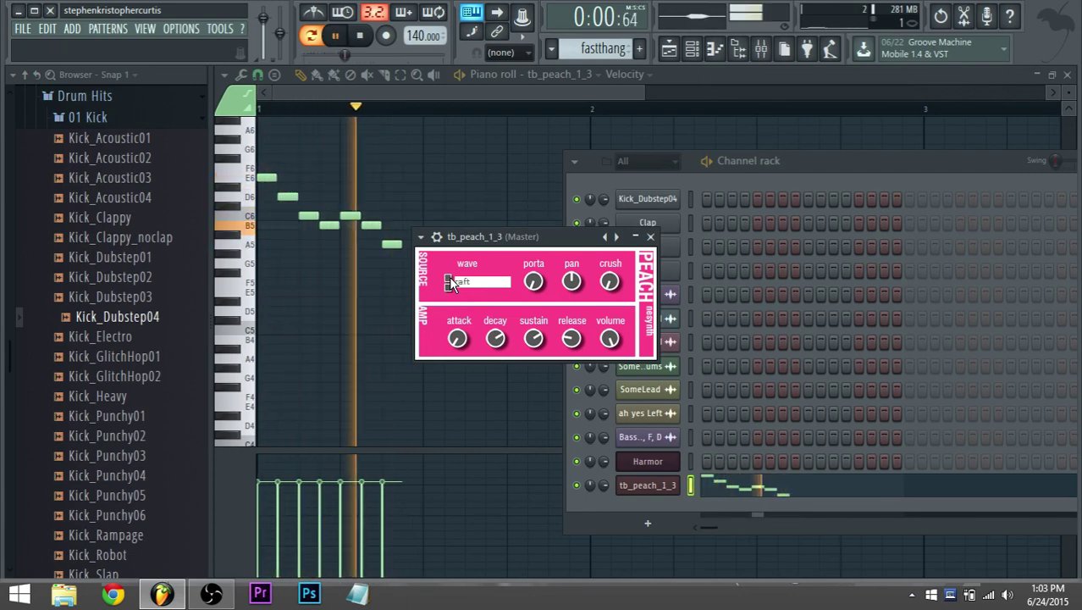
key(space)
click(449, 282)
key(space)
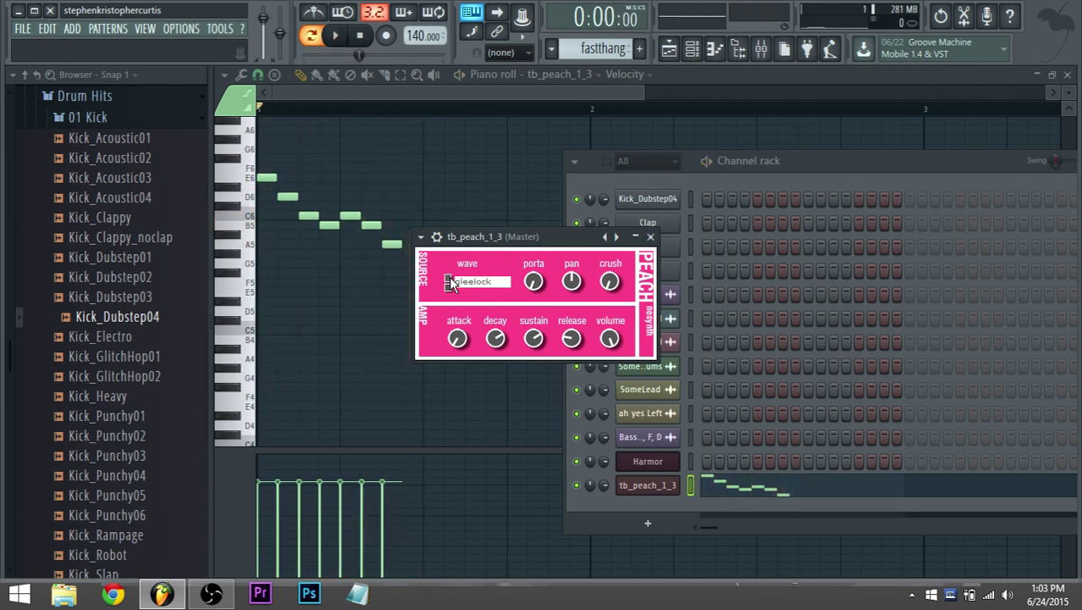
click(449, 282)
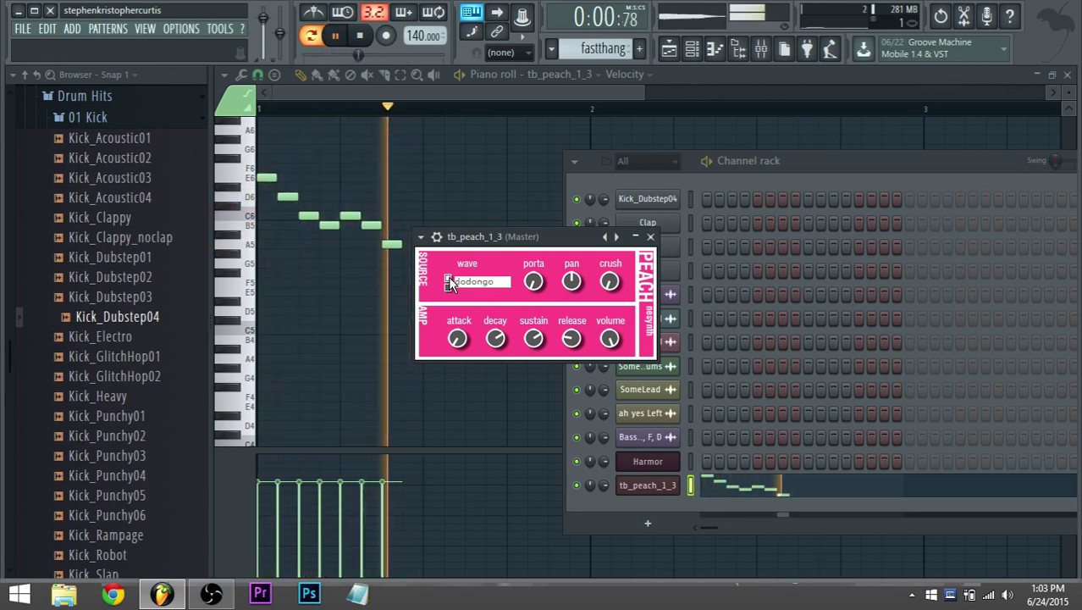
click(449, 282)
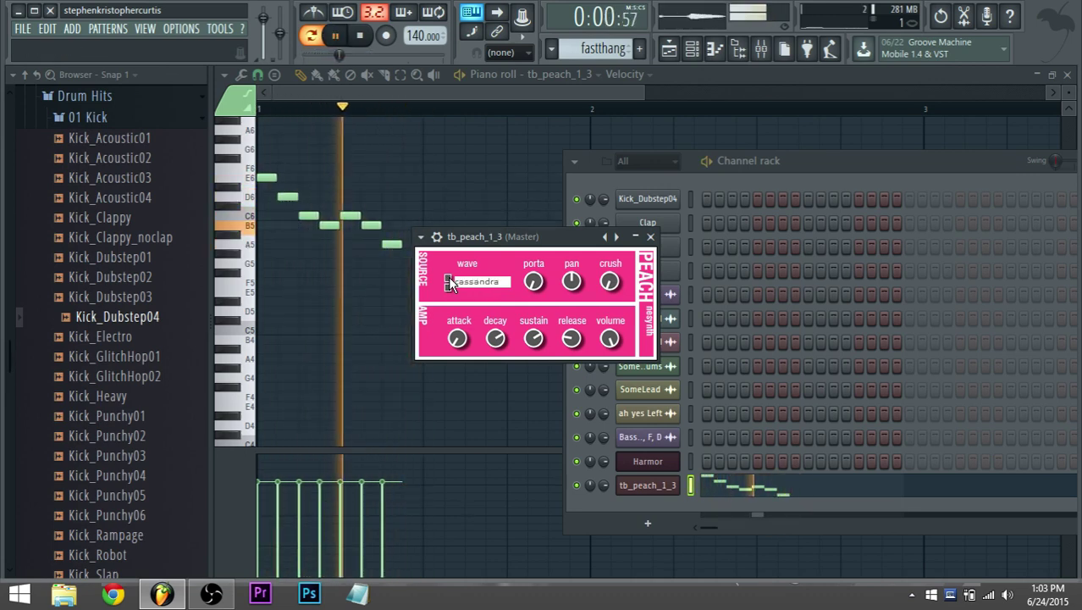
key(space)
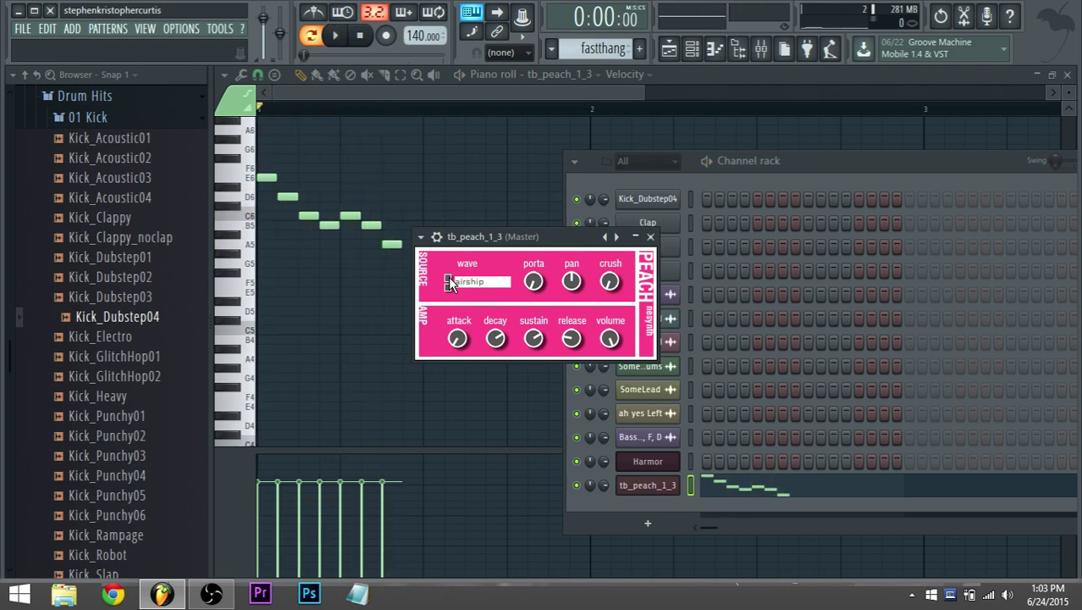
click(449, 282)
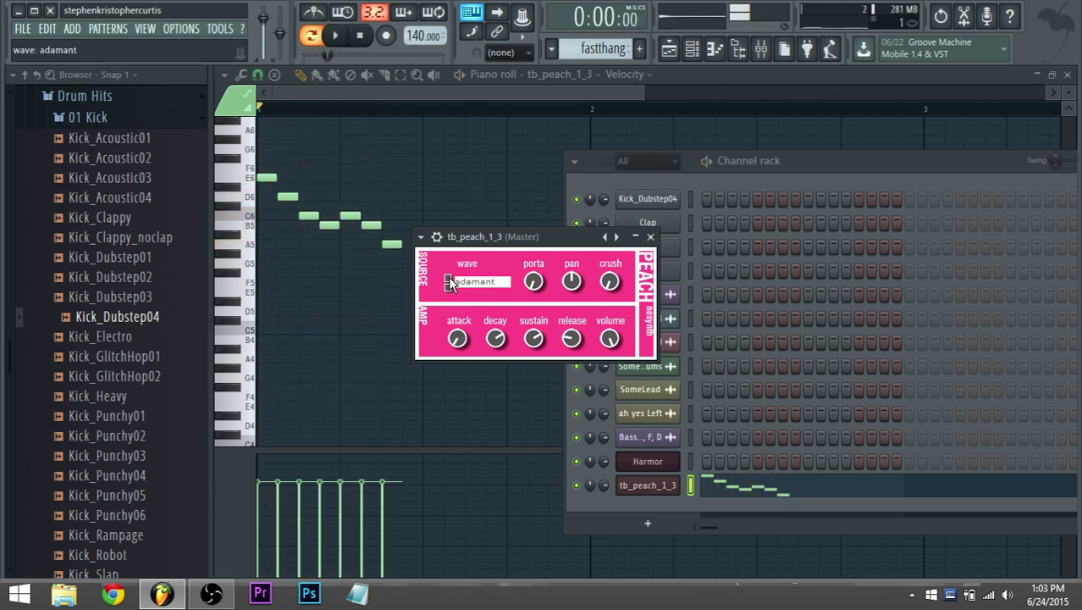
Continue auditioning the synth's waves through clocktower, medusa, belmont and scorpion, up to redfalcon.
click(449, 282)
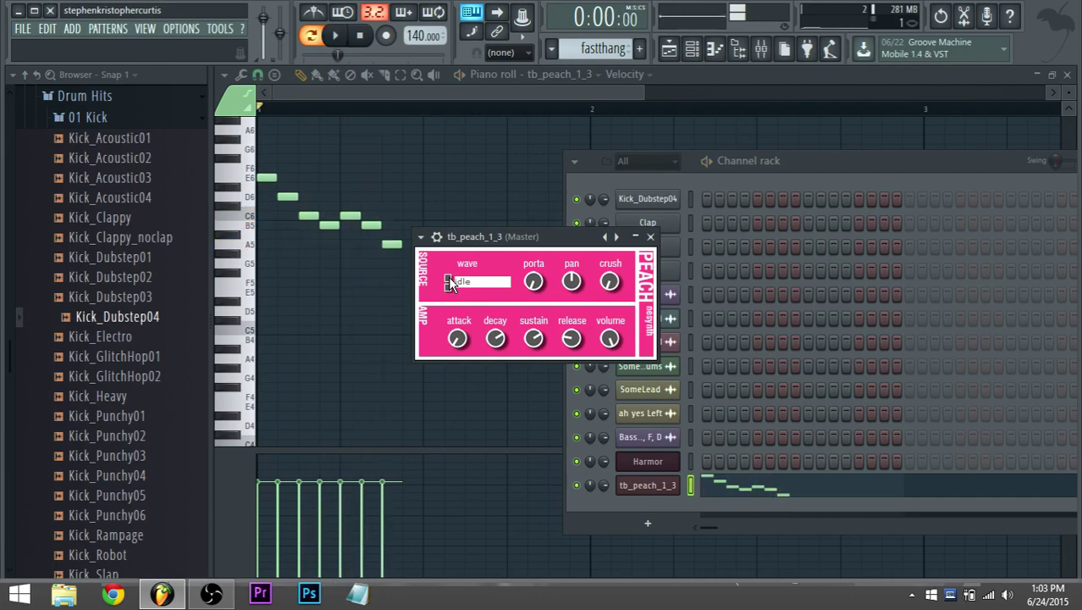
key(space)
click(449, 282)
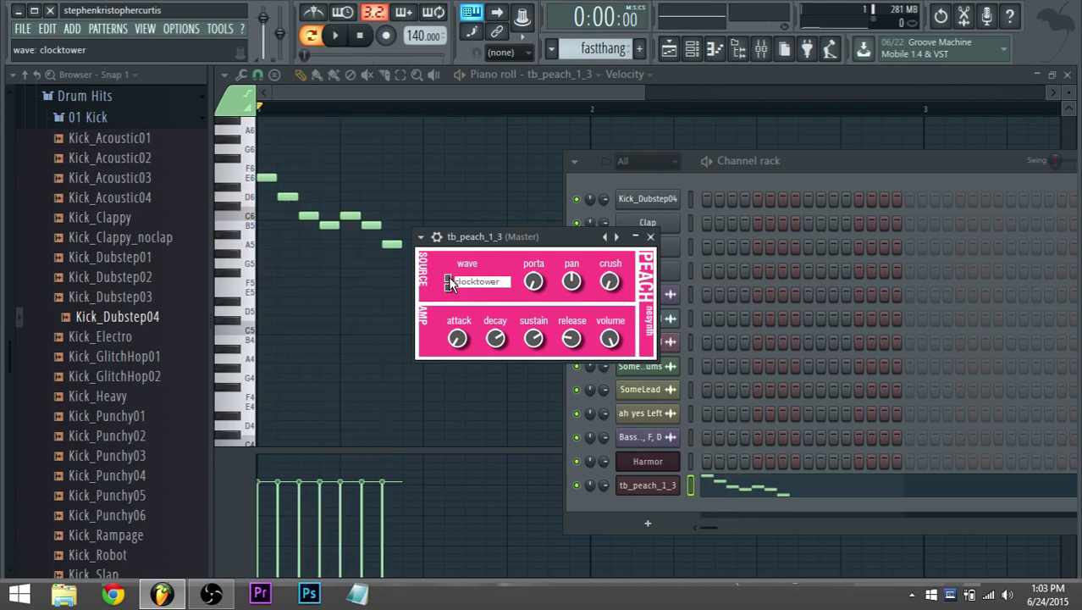
click(449, 283)
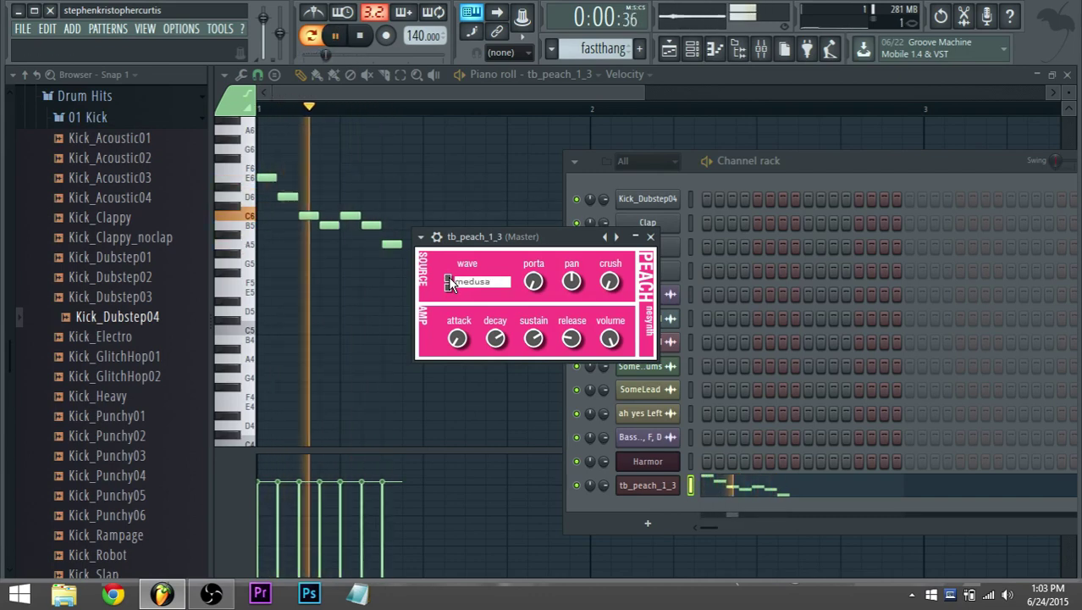
key(space)
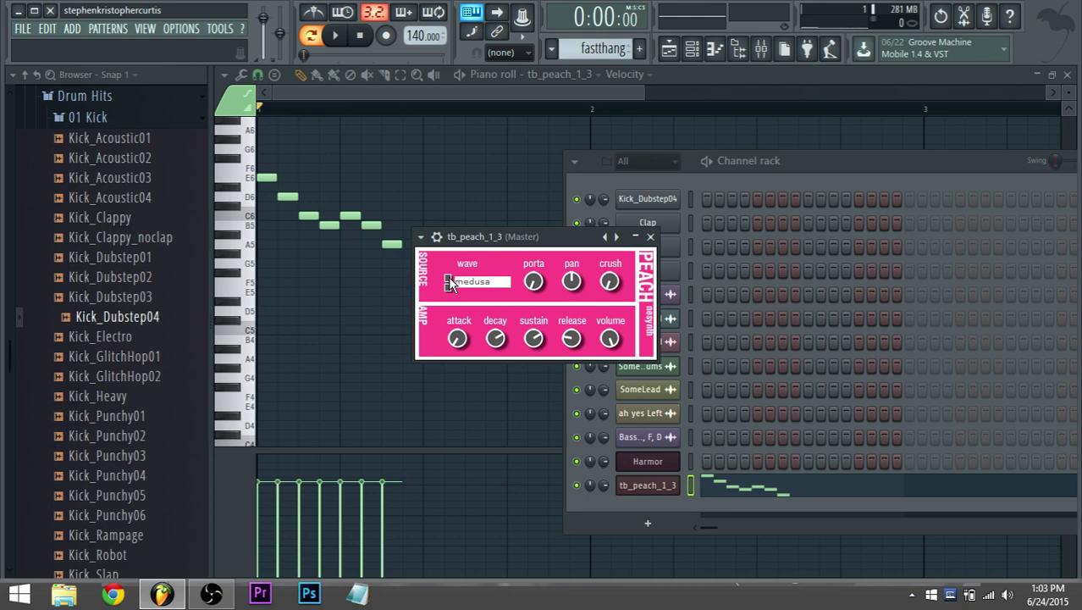
click(449, 282)
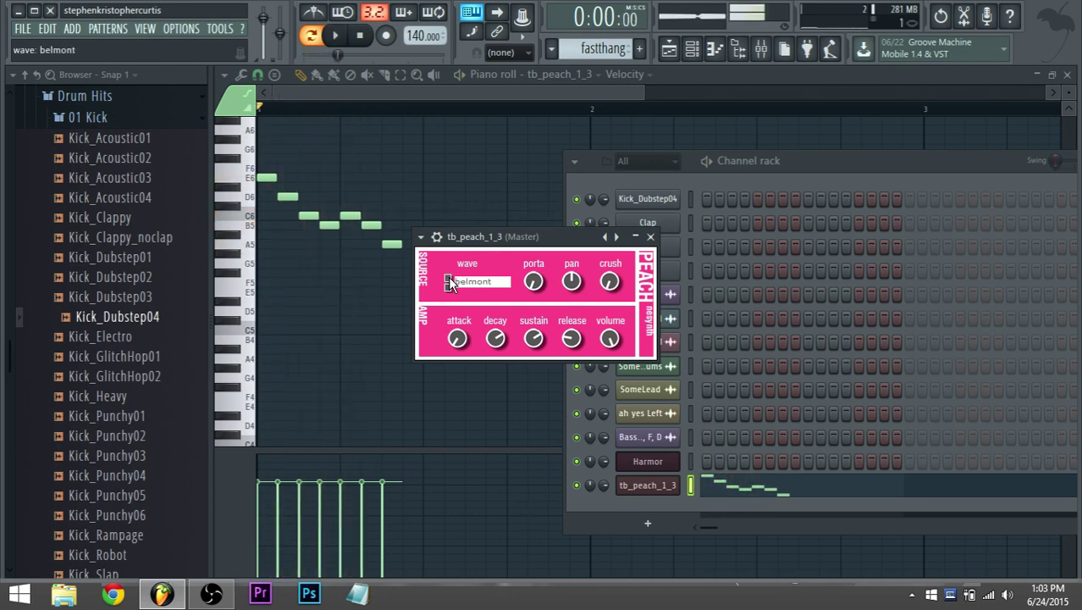
click(450, 288)
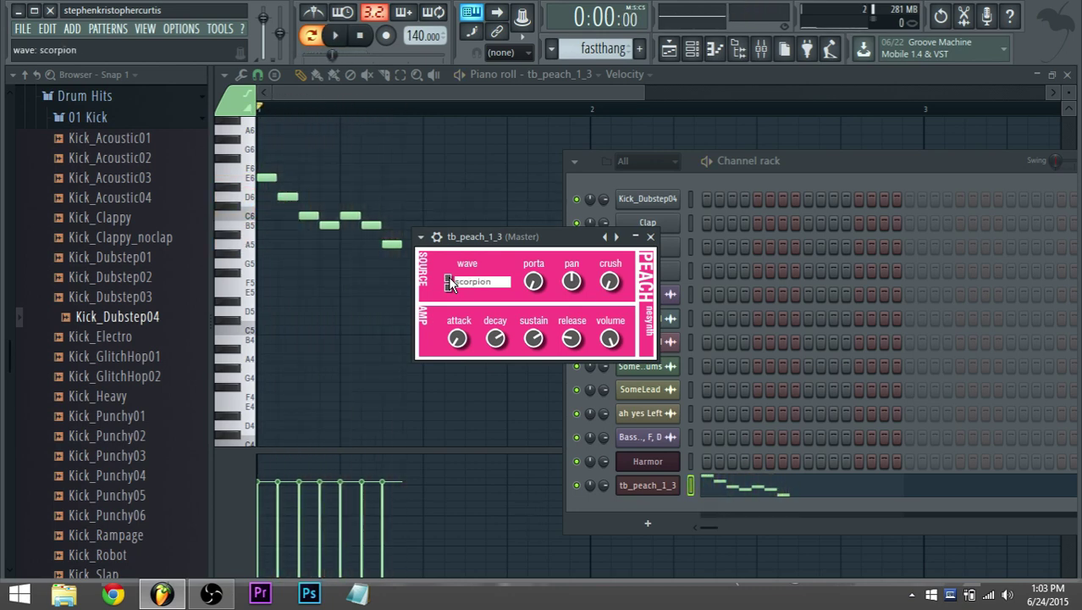
click(449, 288)
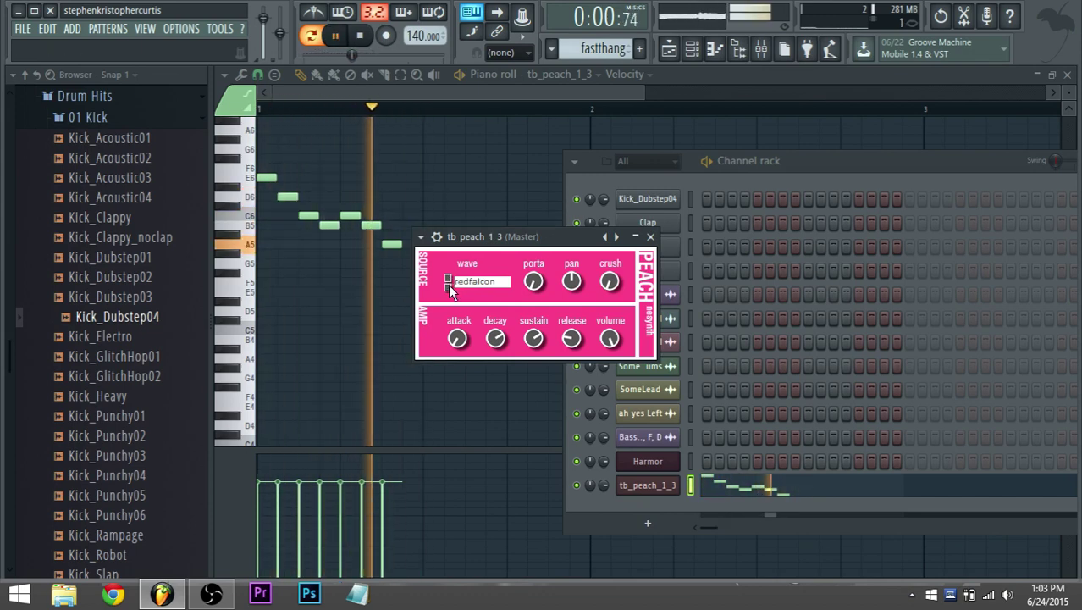
Step the synth's wave through maddog, spread, sophia and master to hover, playing the pattern with each.
click(450, 285)
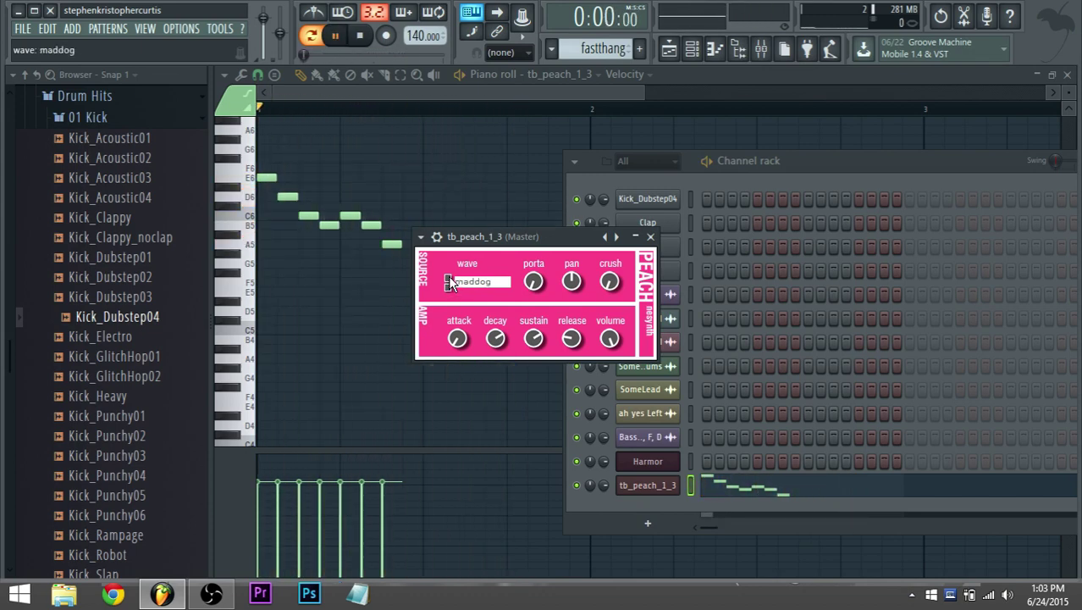
click(450, 285)
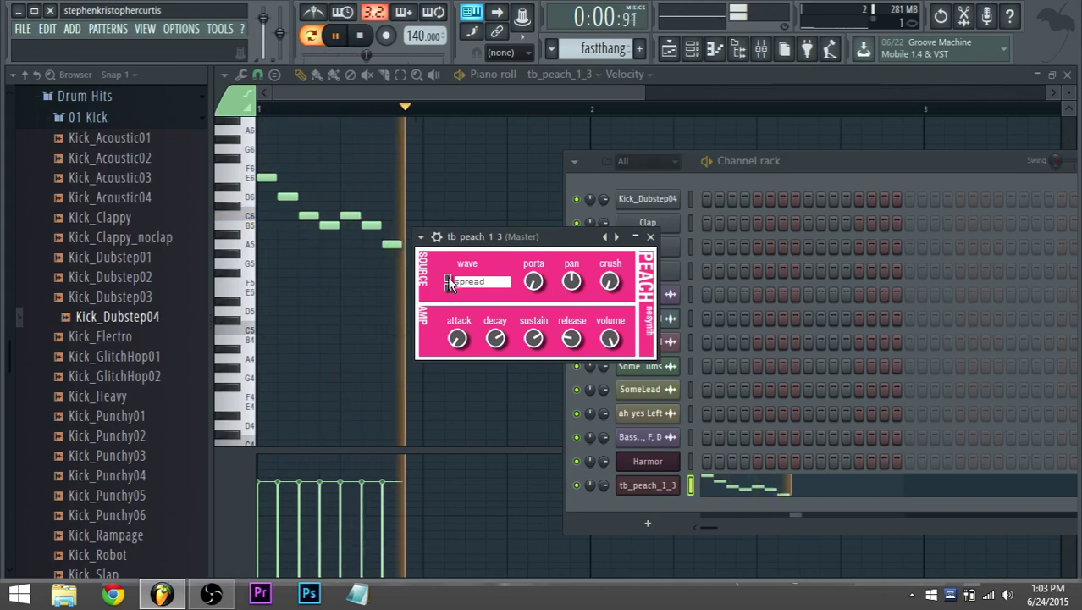
key(space)
click(450, 285)
key(space)
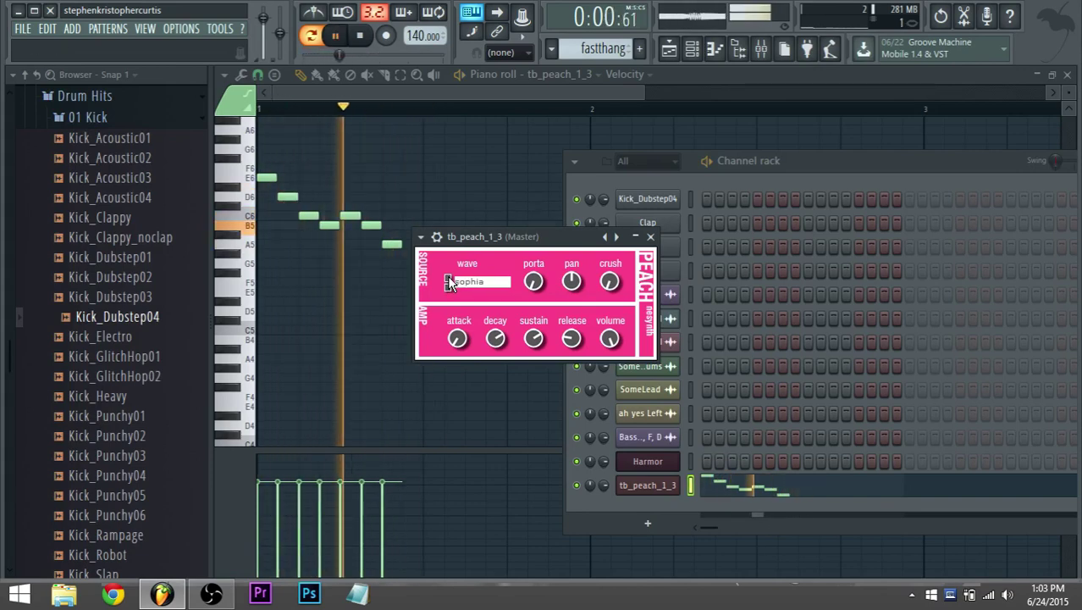
key(space)
click(450, 284)
key(space)
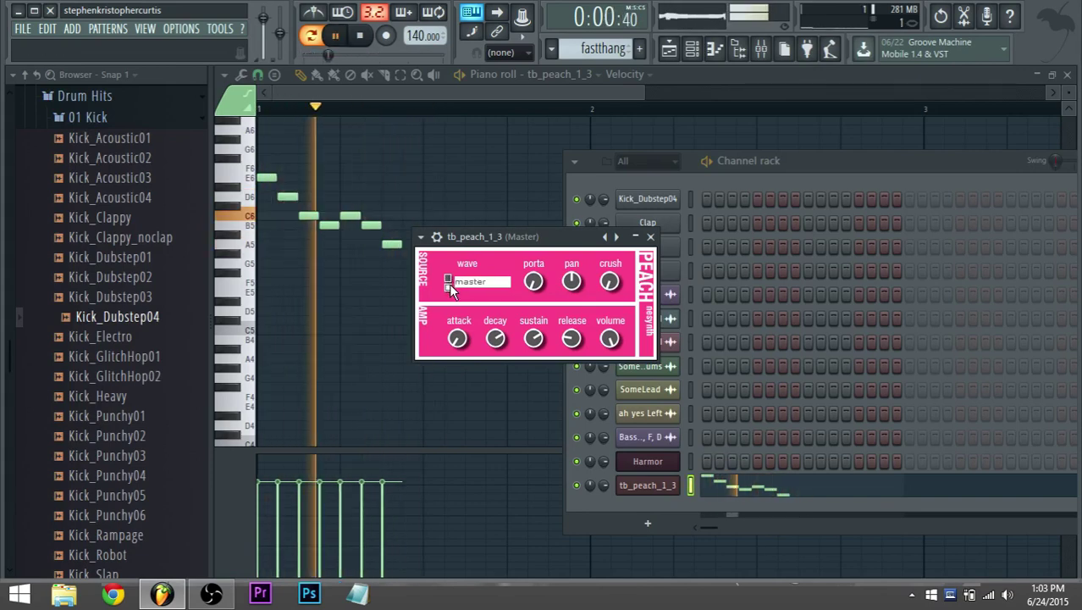
key(space)
click(450, 284)
key(space)
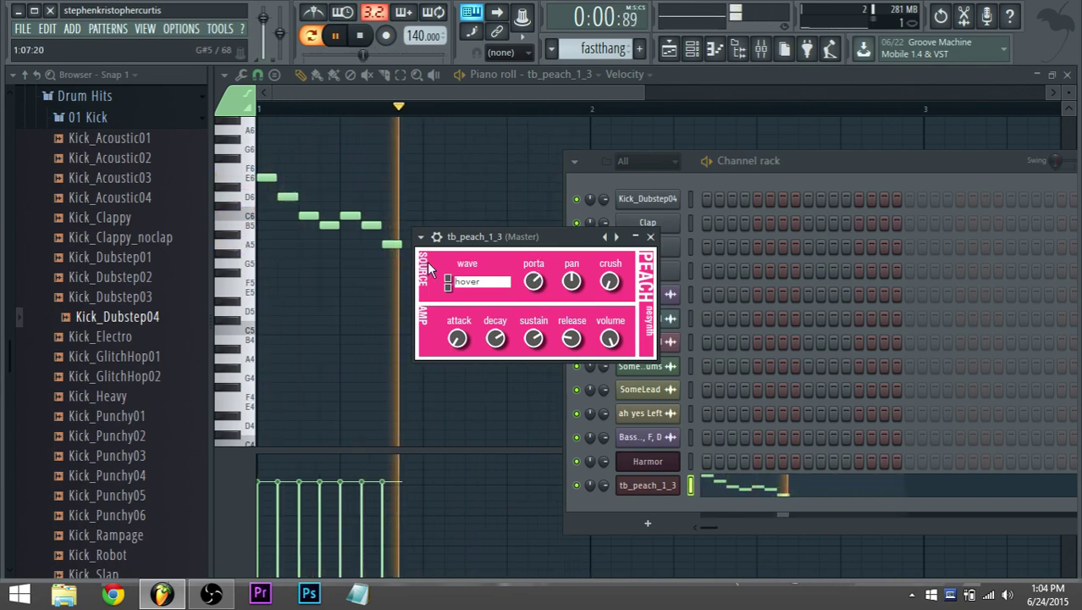
Select the melody's notes, set the piano roll snap to 1/3 step, and play the pattern.
key(space)
click(365, 254)
drag(403, 263, 256, 184)
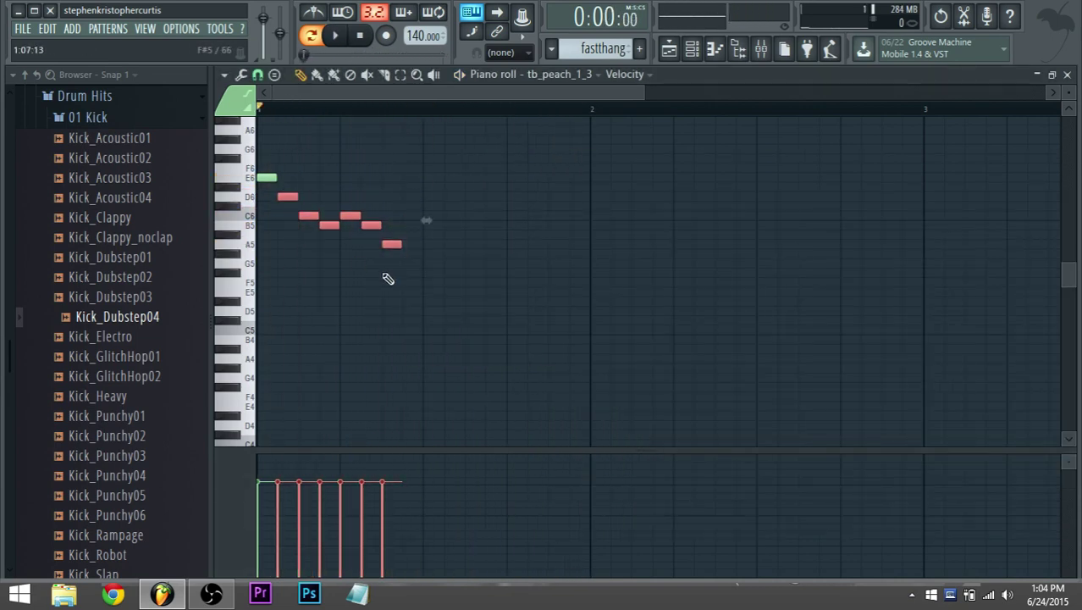
click(241, 77)
click(225, 75)
click(257, 75)
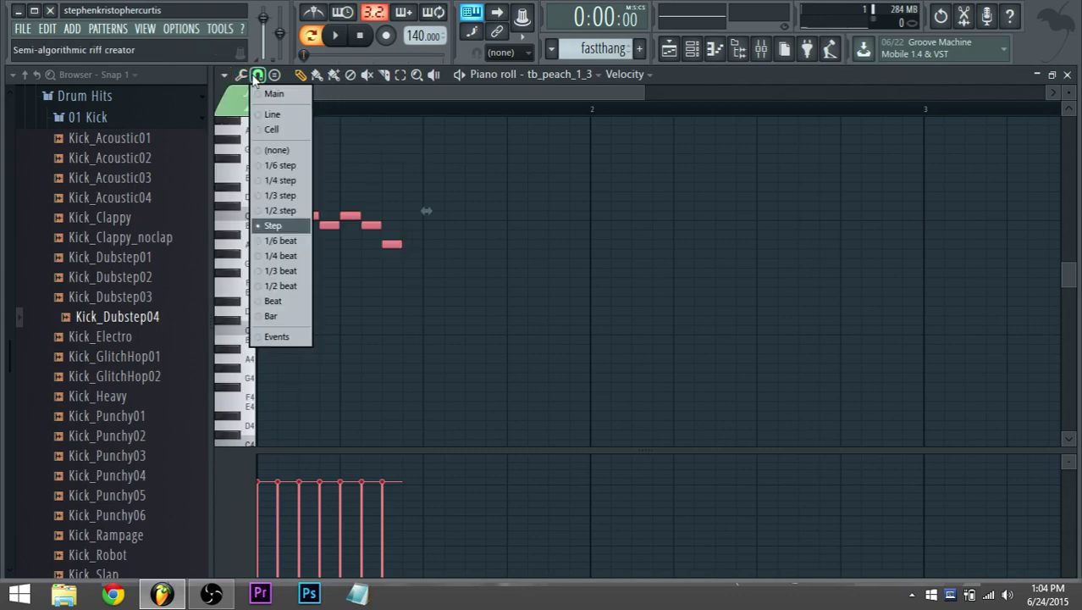
click(275, 197)
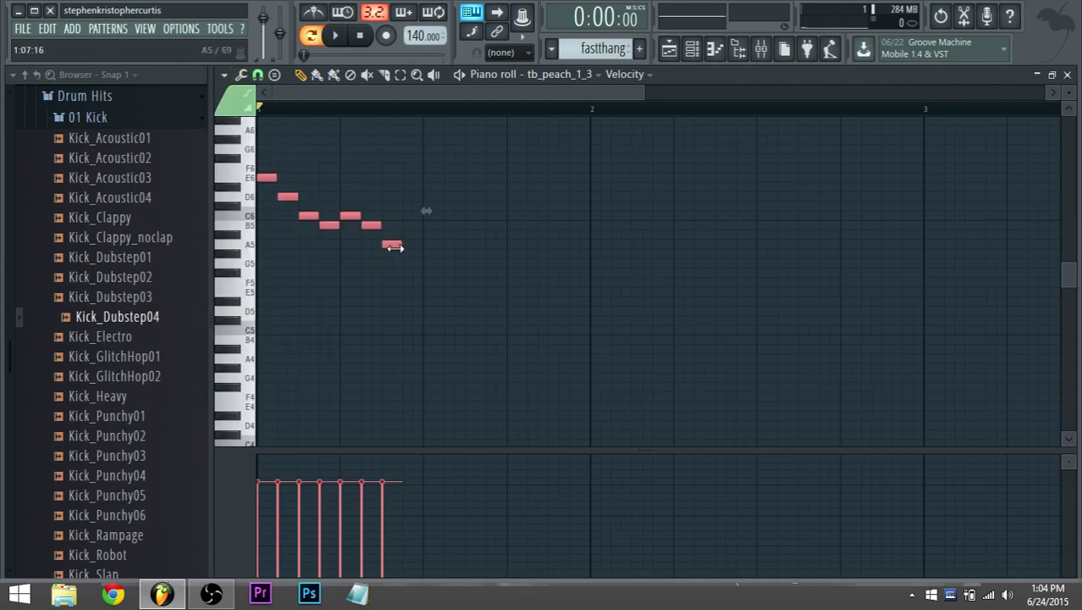
key(space)
key(space)
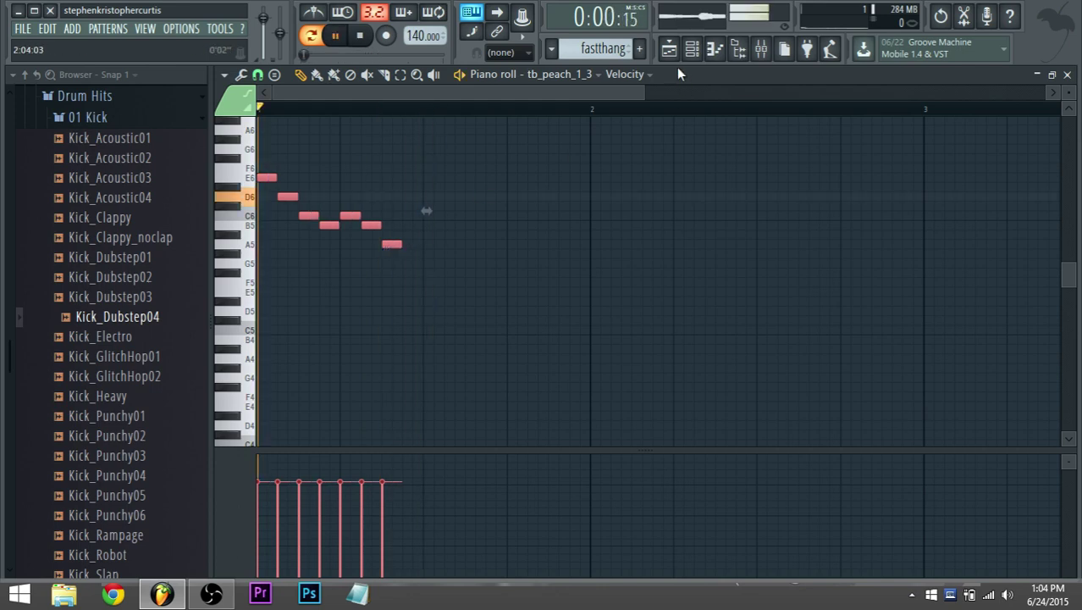
key(space)
In the playlist, shorten the fastthang clip on Track 4 to end at bar 3 and place another in the second half of bar 4.
click(669, 50)
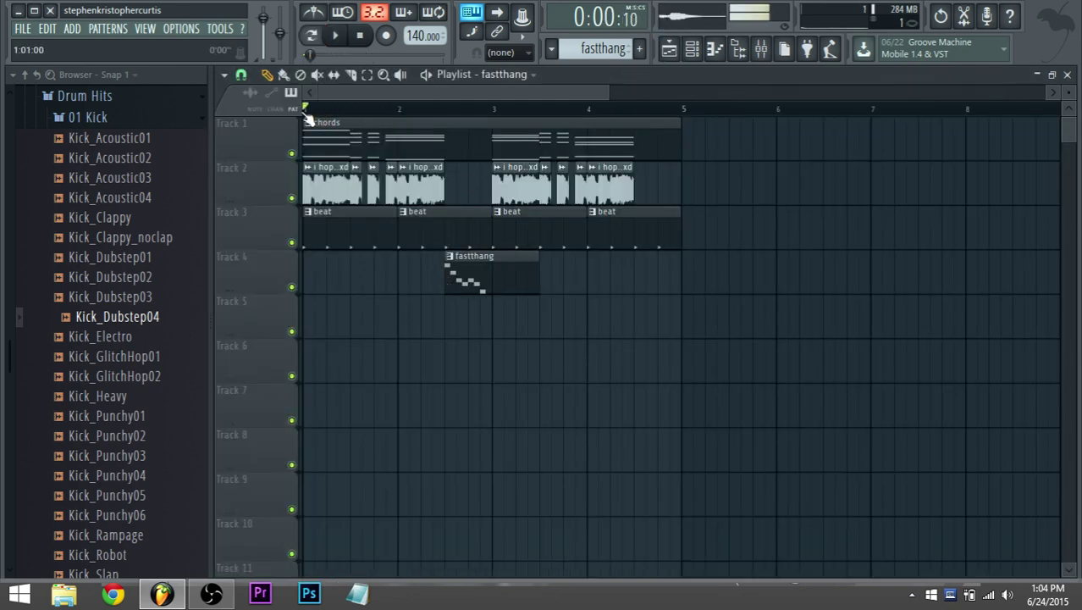
key(space)
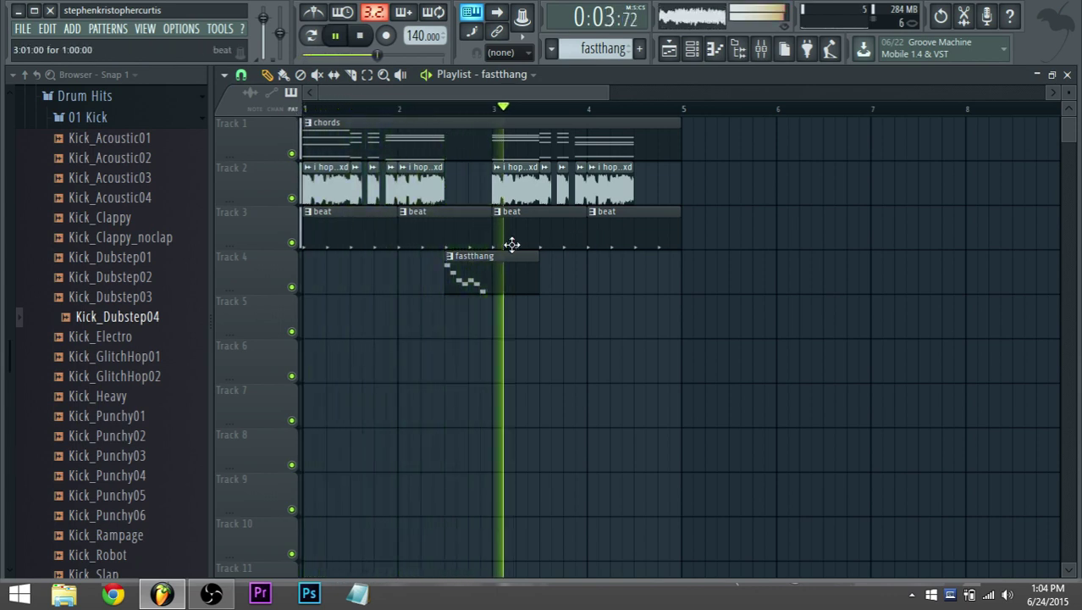
drag(537, 283, 489, 285)
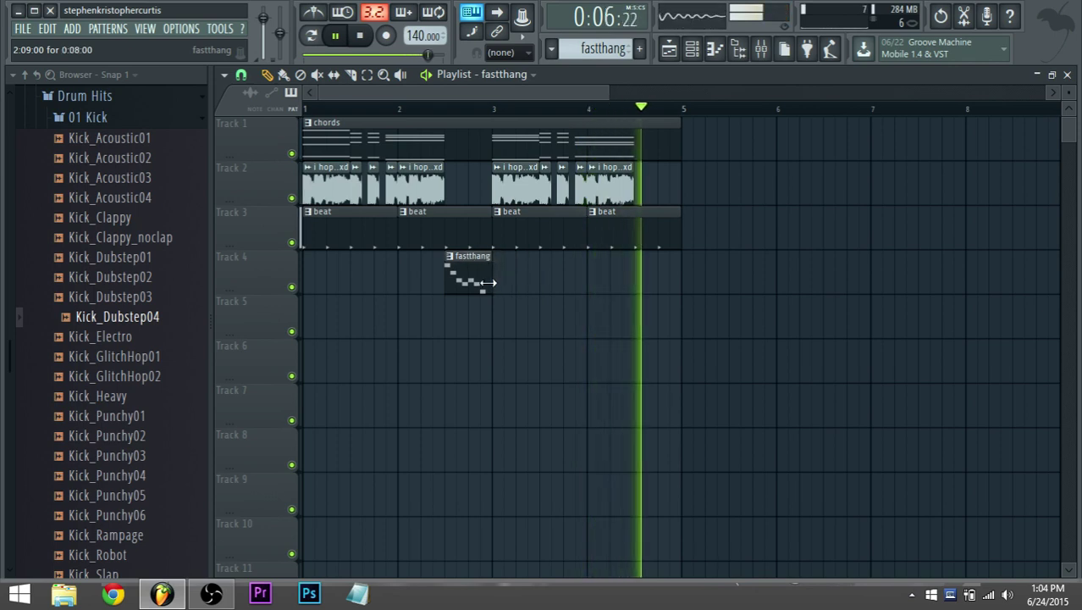
click(637, 283)
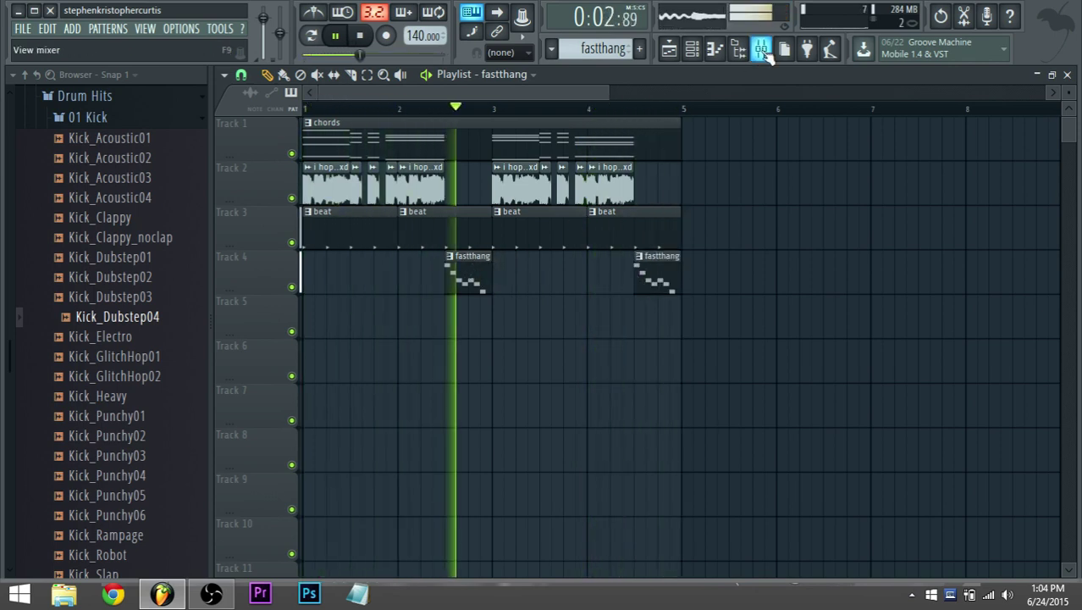
Load Maximus into the first effect slot of the drums mixer track and apply its Default preset.
click(767, 53)
scroll(340, 241, down, 1)
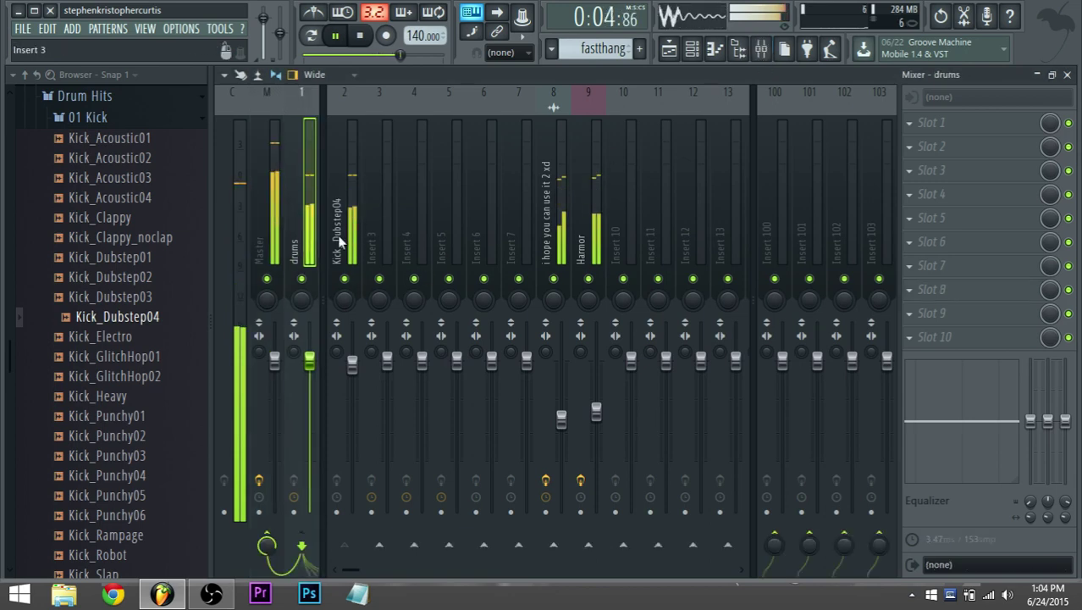
click(906, 124)
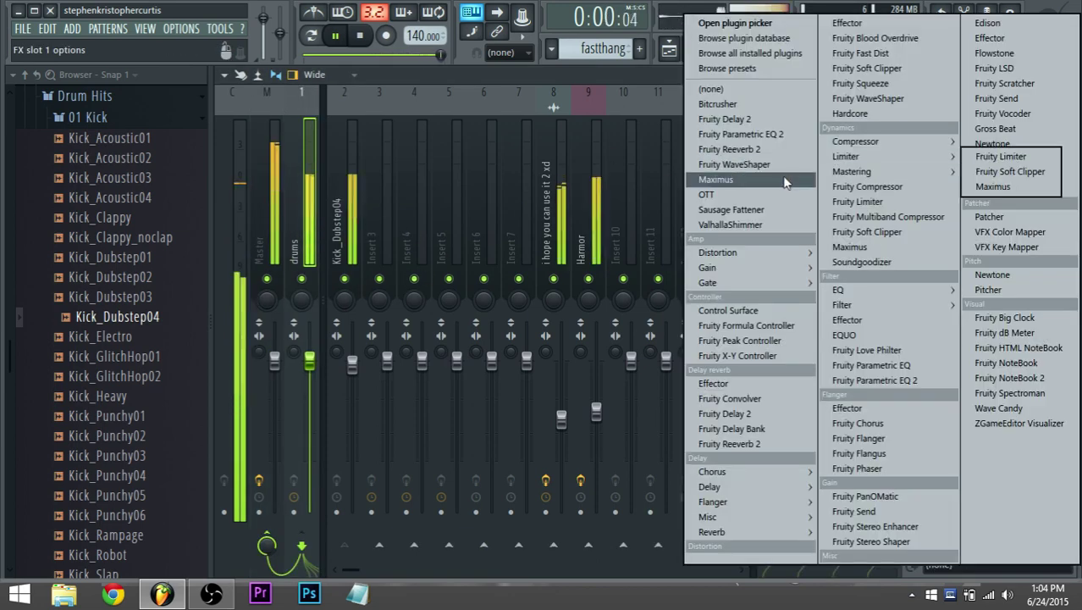
click(787, 180)
key(space)
right_click(754, 232)
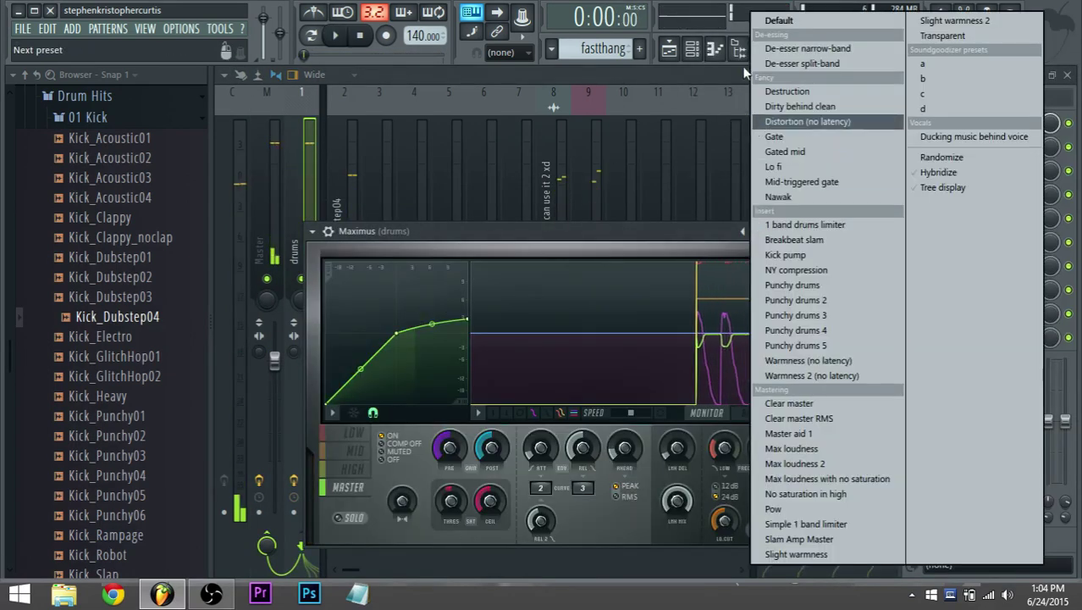
click(760, 22)
In Maximus's low band, shift the compression knee to a lower threshold and raise the pre gain to about 3.3 dB.
click(359, 433)
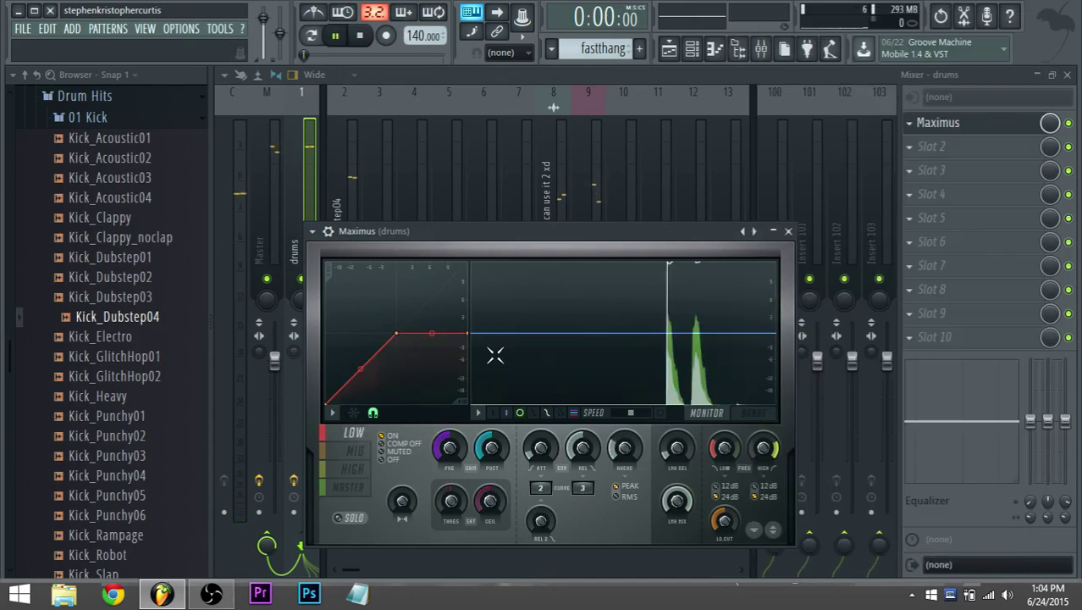
drag(396, 334, 376, 334)
drag(446, 449, 446, 430)
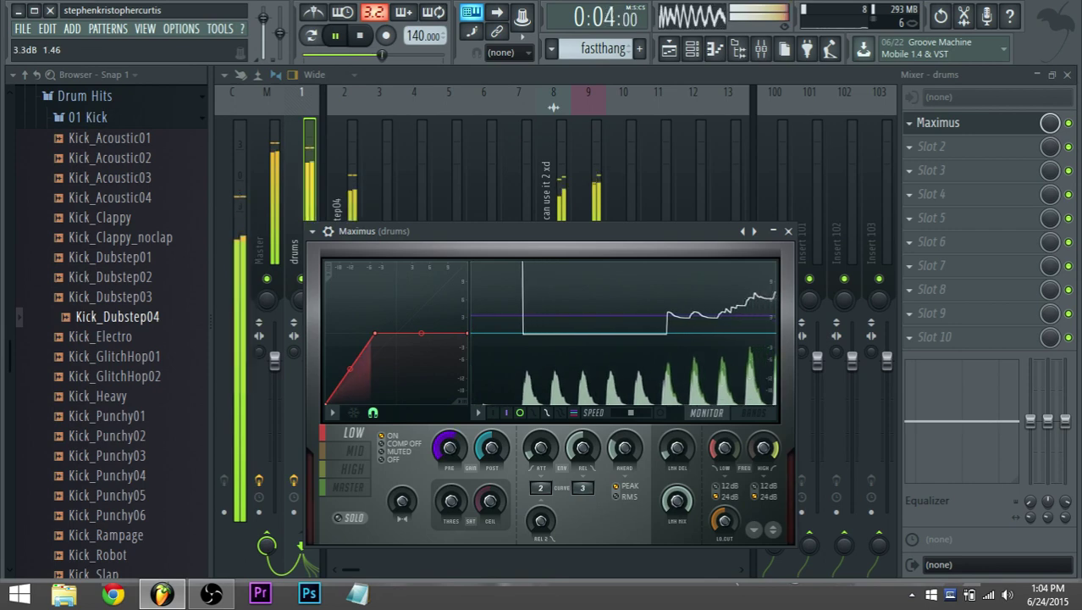
Lower the mid band's compression knee slightly, and bend the master band's lower curve upward with a slightly raised pre gain.
click(355, 451)
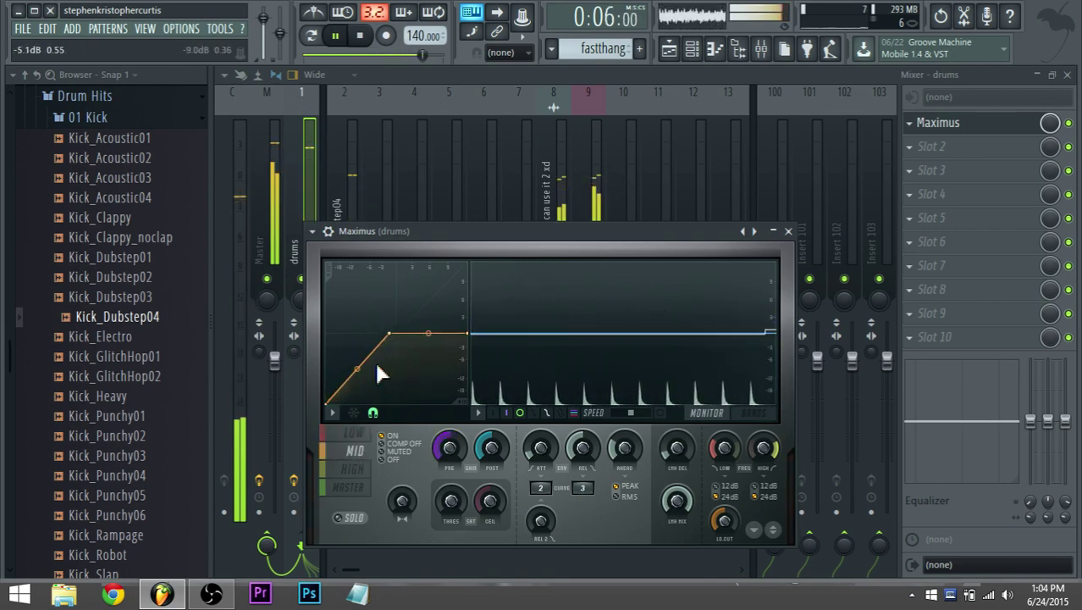
click(356, 490)
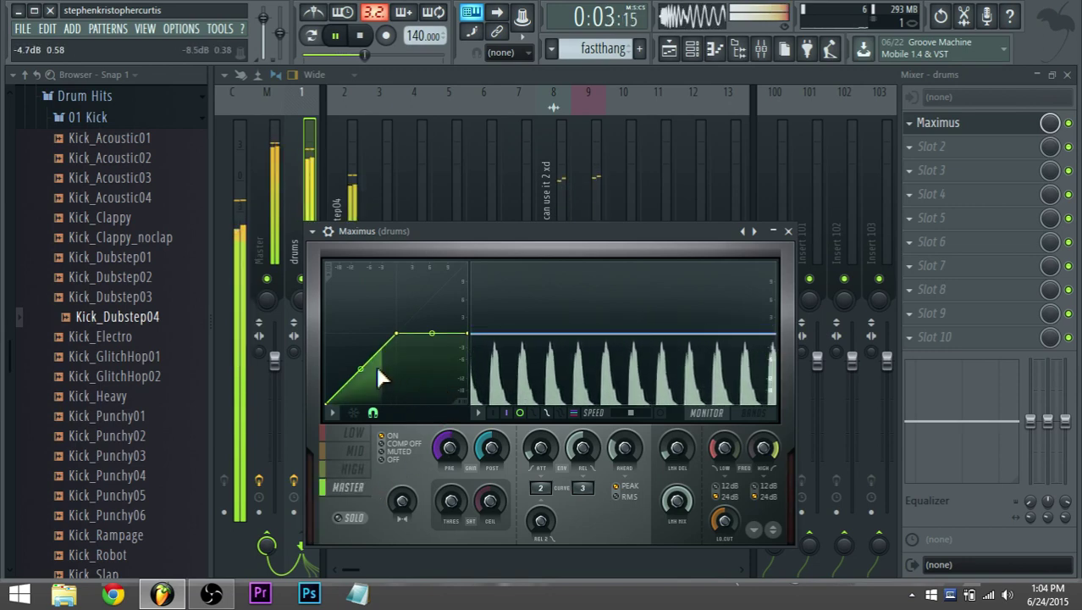
drag(380, 380, 374, 387)
drag(450, 450, 450, 438)
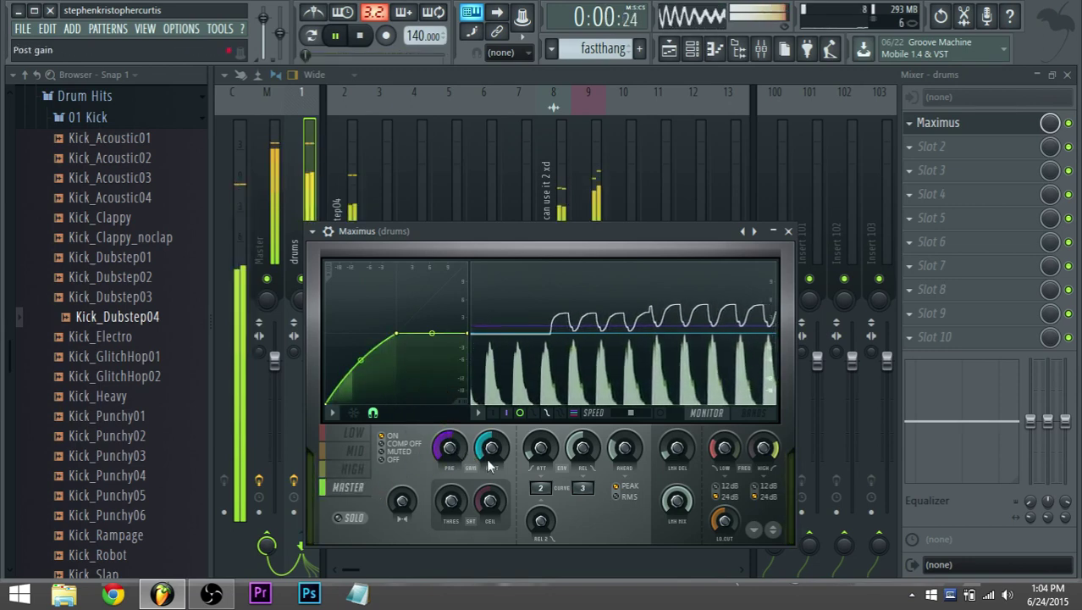
Reopen the fastthang melody from the playlist and replace its tb_peach_1_3 channel with the FireBird synth.
click(669, 48)
key(space)
double_click(470, 282)
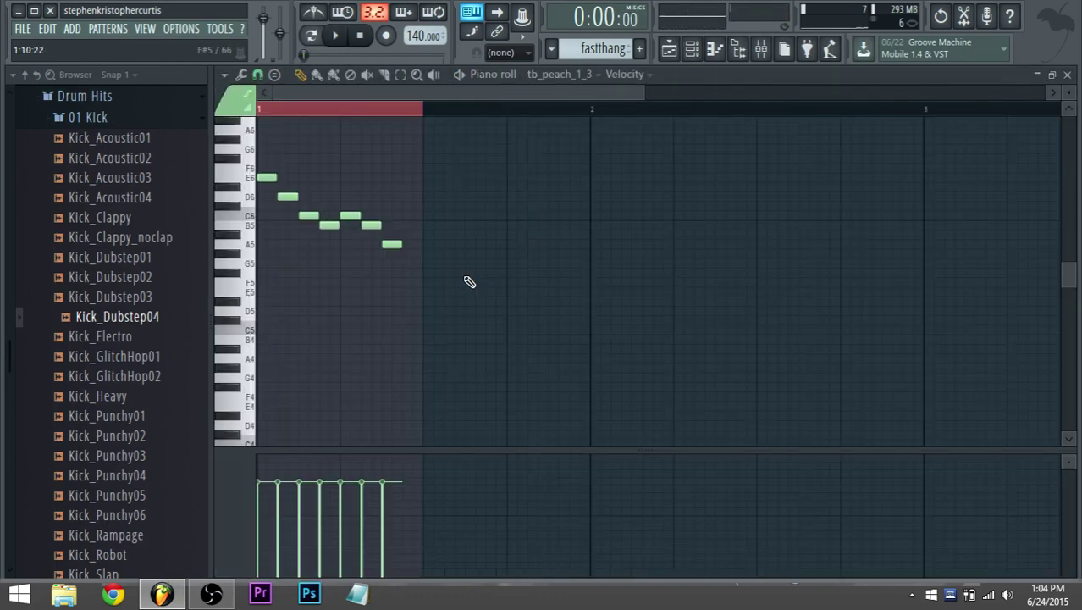
click(693, 48)
right_click(662, 487)
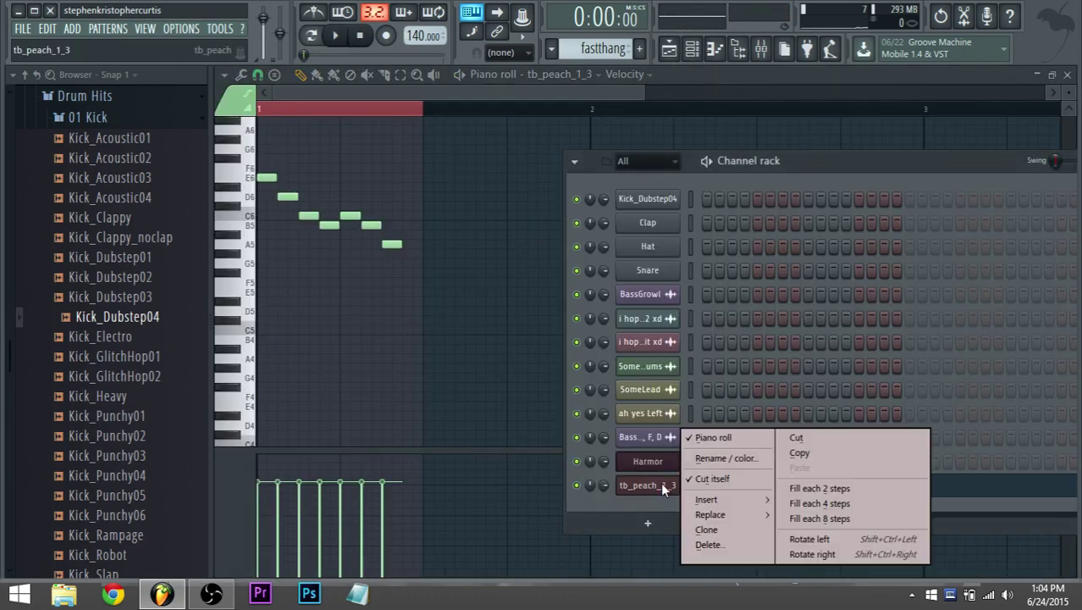
mouse_move(728, 514)
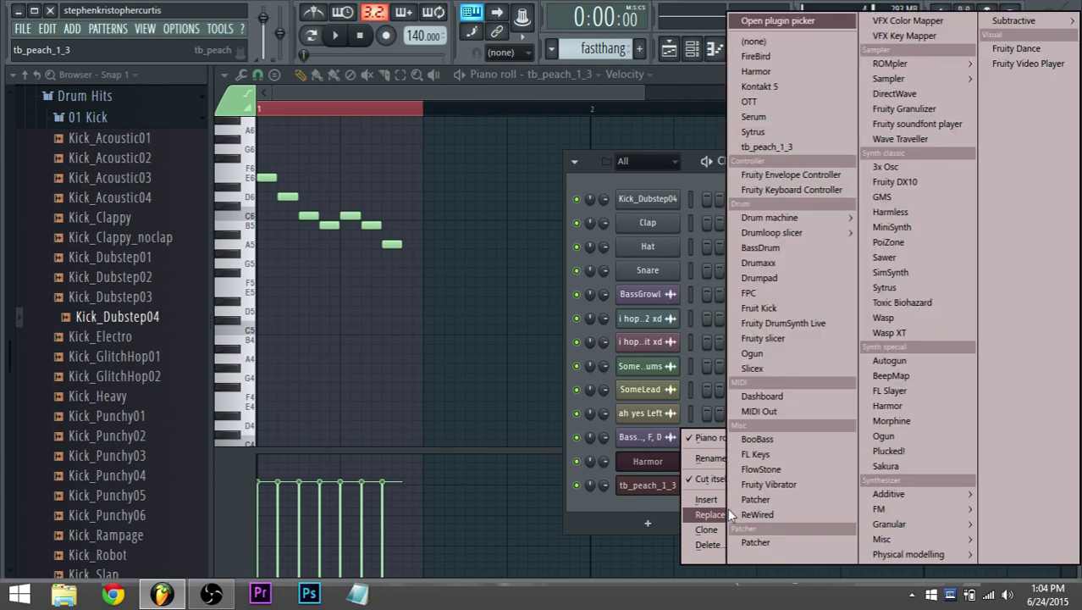
click(840, 58)
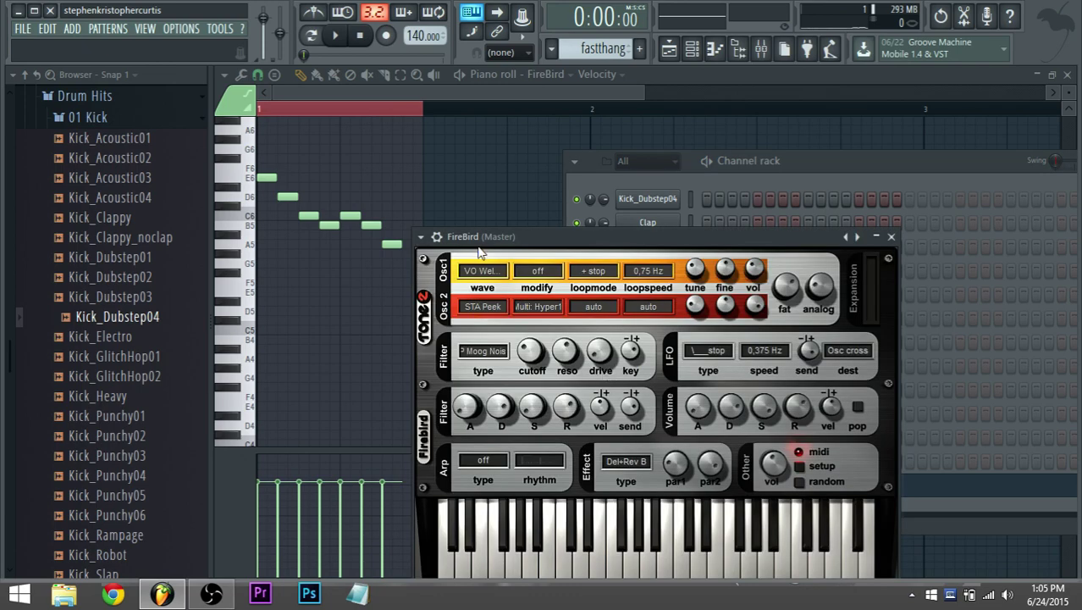
drag(479, 247, 406, 243)
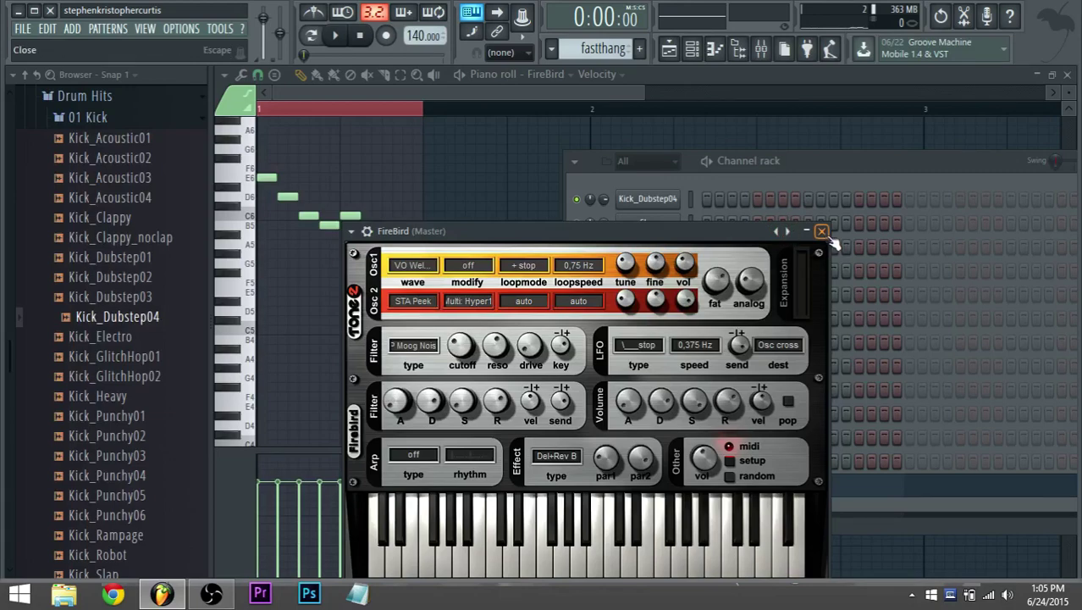
Switch playback to pattern mode and audition FireBird's presets with the melody, stepping from Welcome! to ARP Moogy.
click(787, 231)
click(594, 236)
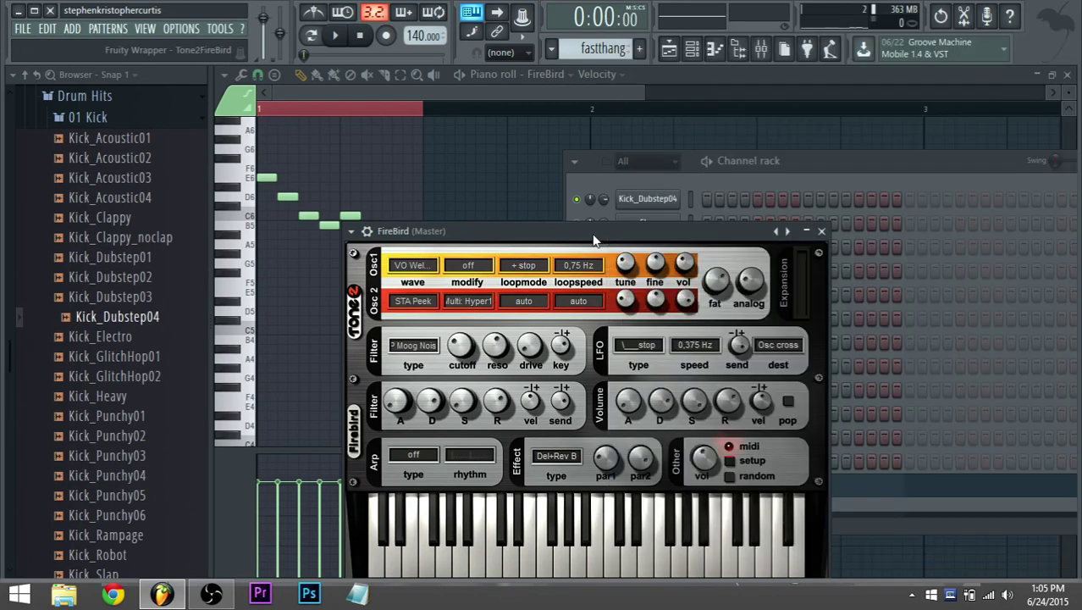
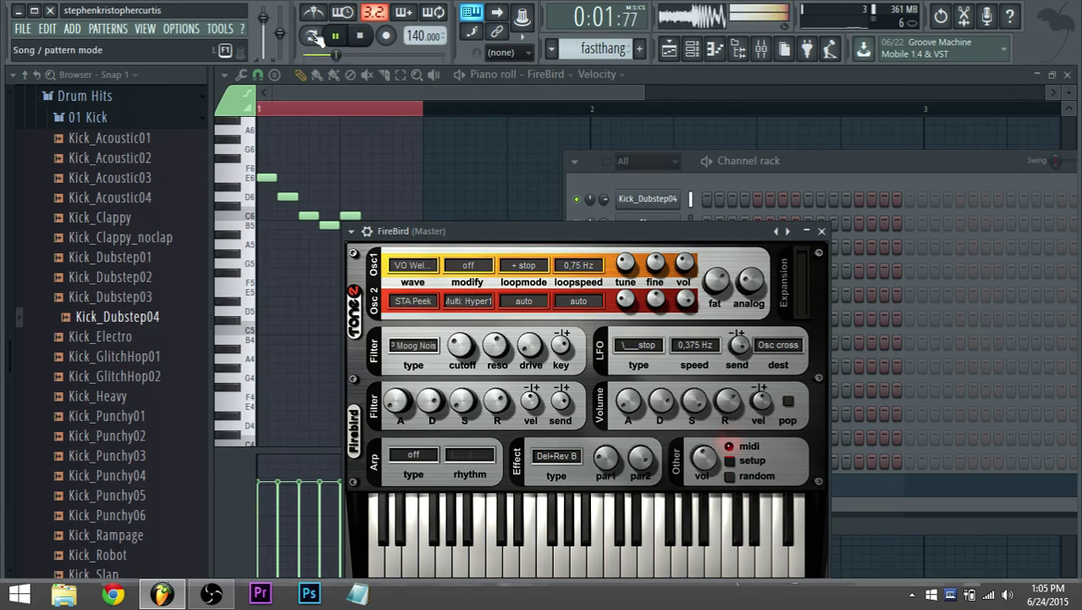
click(313, 36)
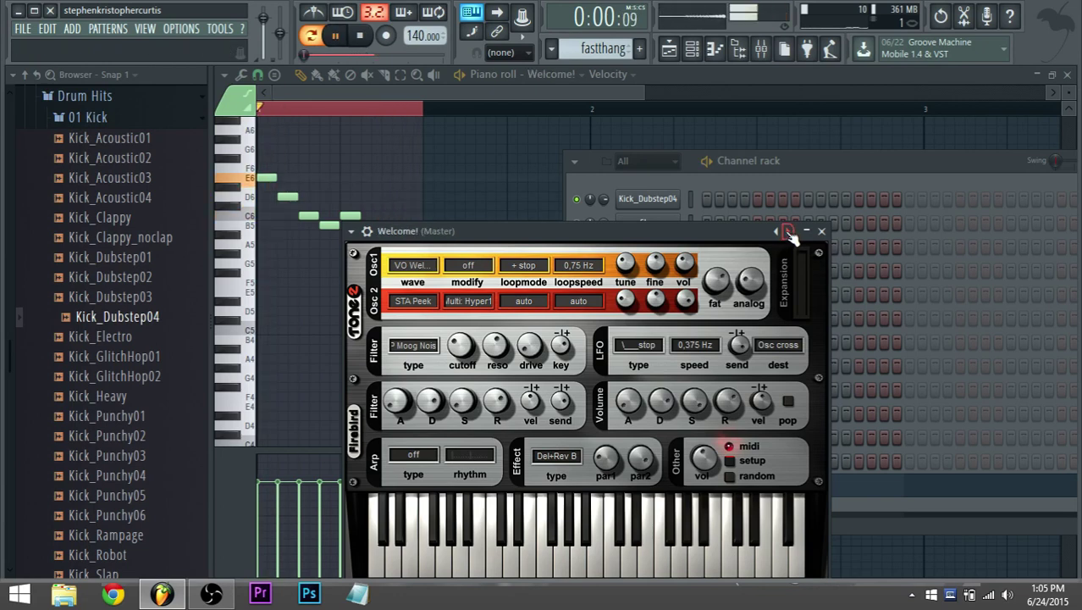
click(788, 232)
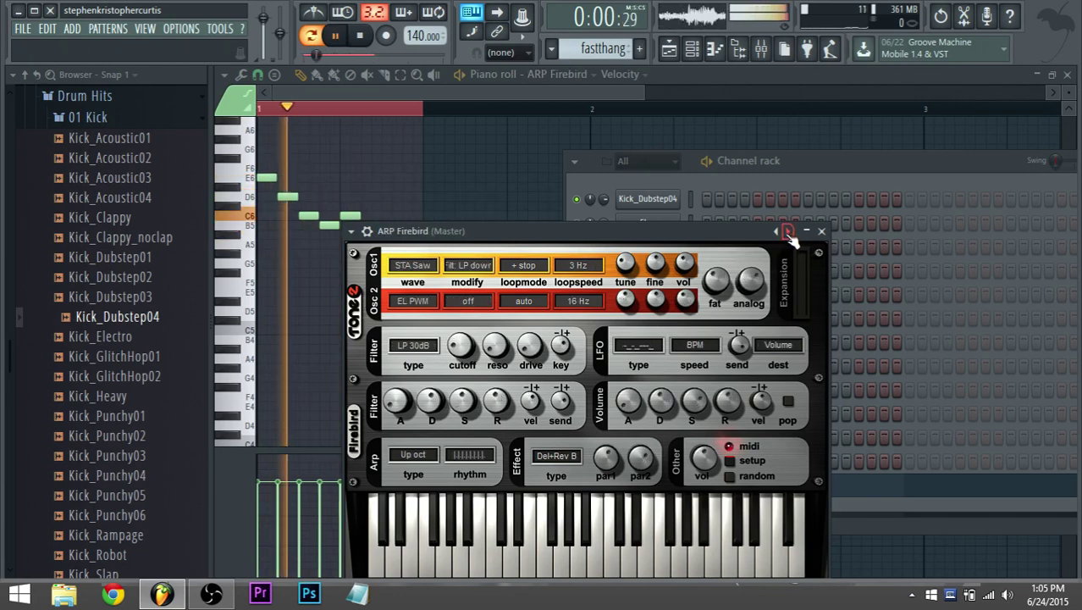
click(788, 232)
click(788, 232)
click(788, 232)
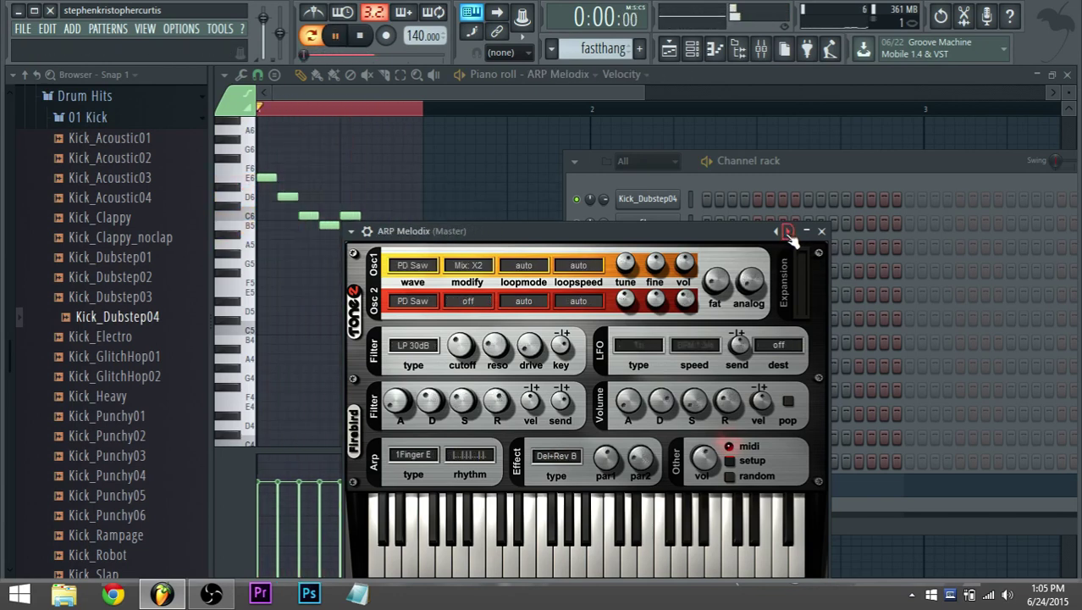
click(788, 232)
click(788, 232)
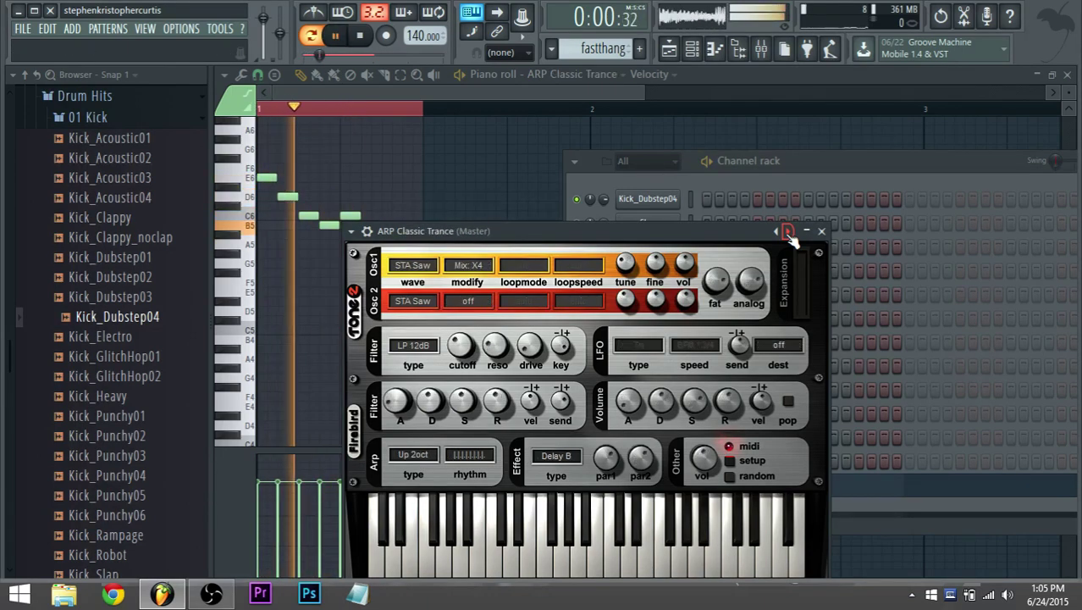
click(788, 232)
Choose FireBird's LD Power preset and audition the following lead presets with the melody, stepping up to LD Feedsyn.
right_click(787, 233)
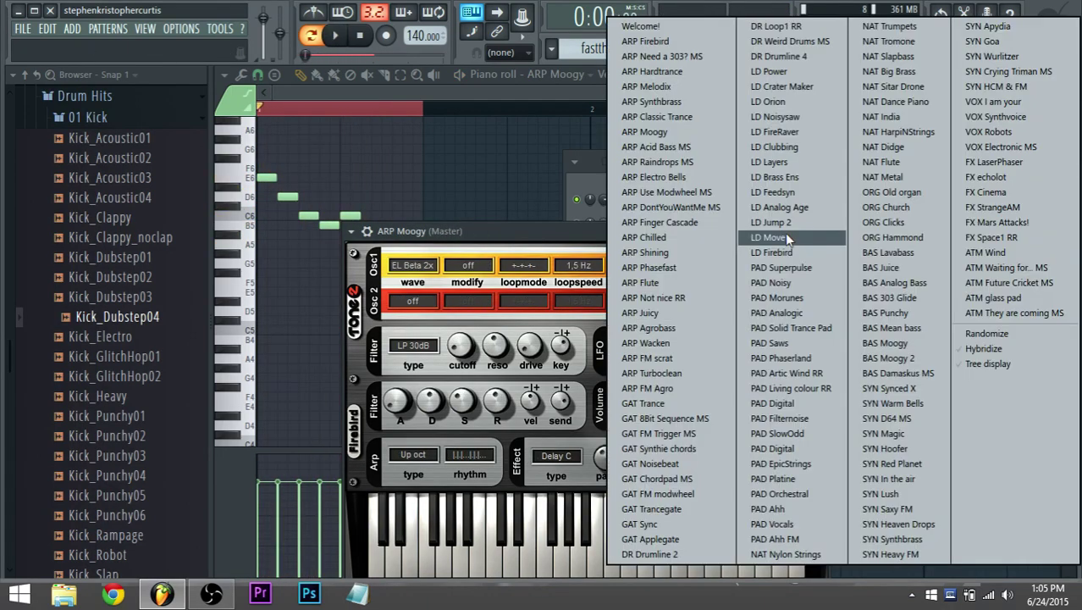
click(785, 73)
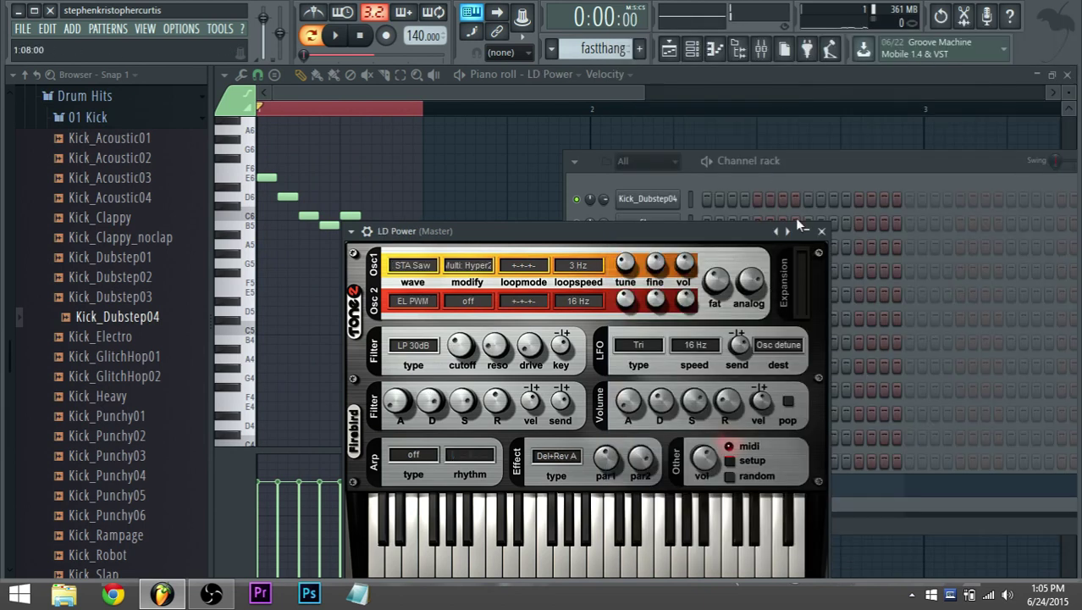
click(788, 232)
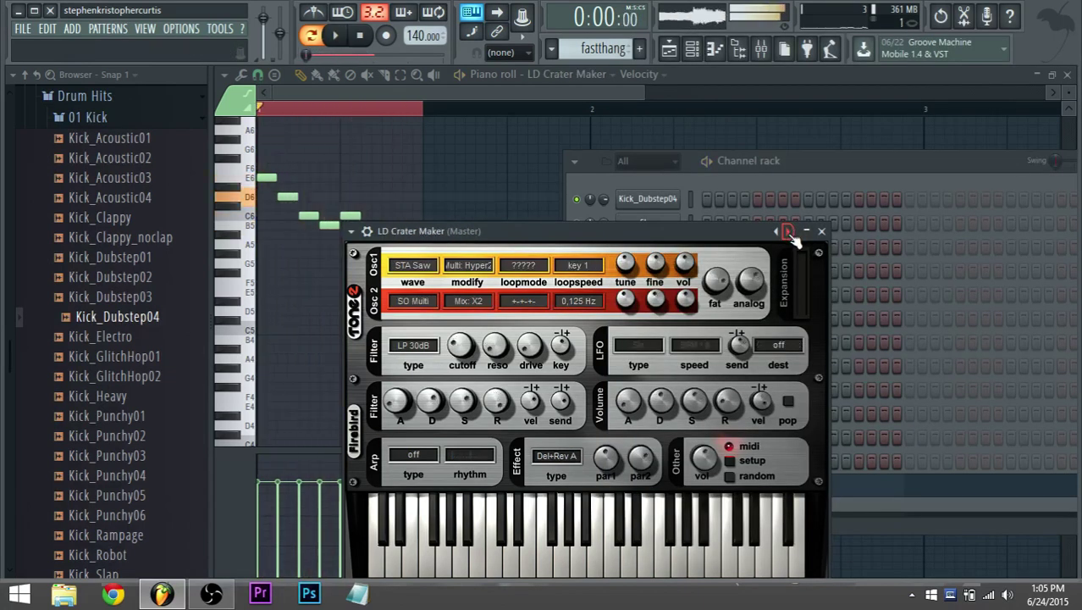
click(788, 232)
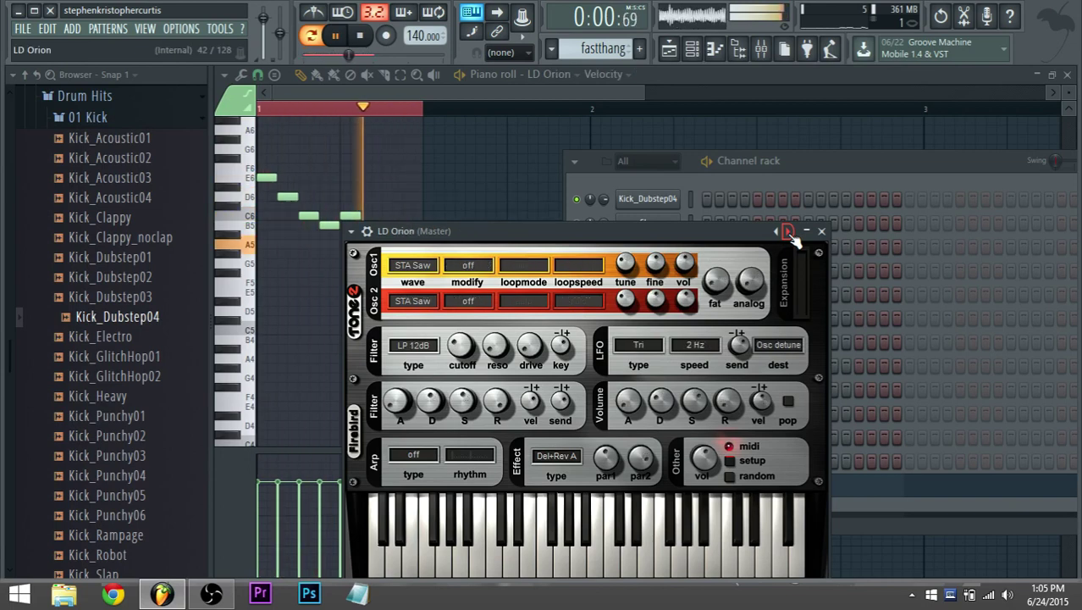
double_click(788, 232)
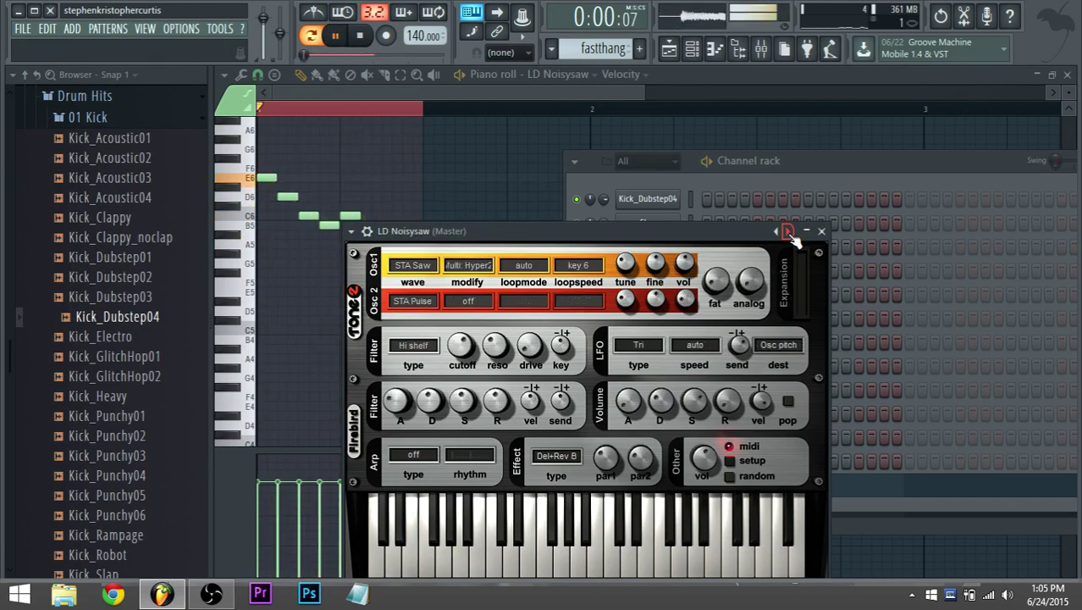
click(789, 232)
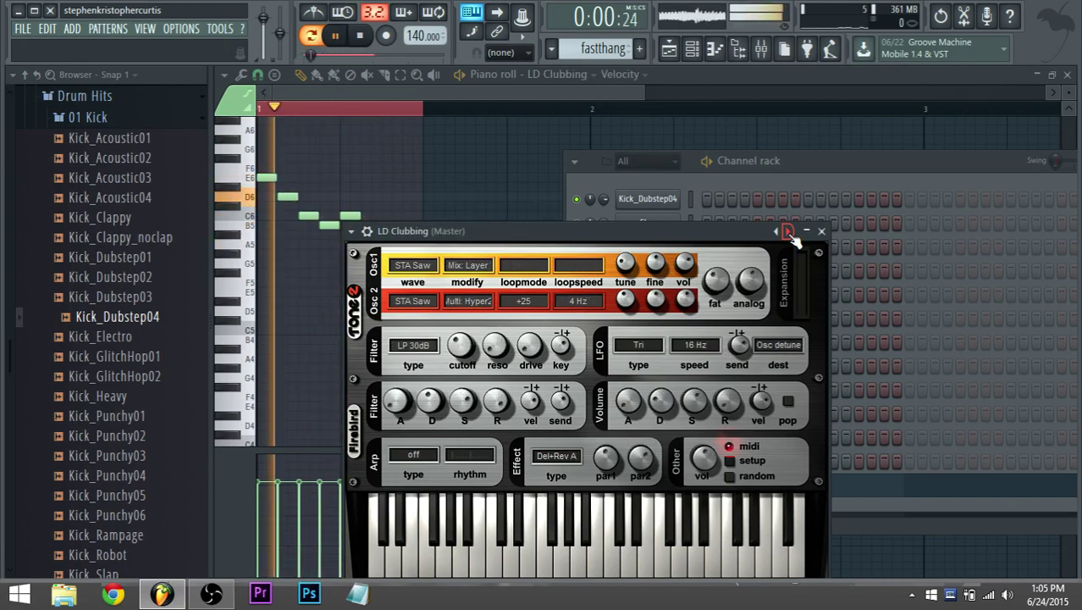
click(788, 232)
click(789, 232)
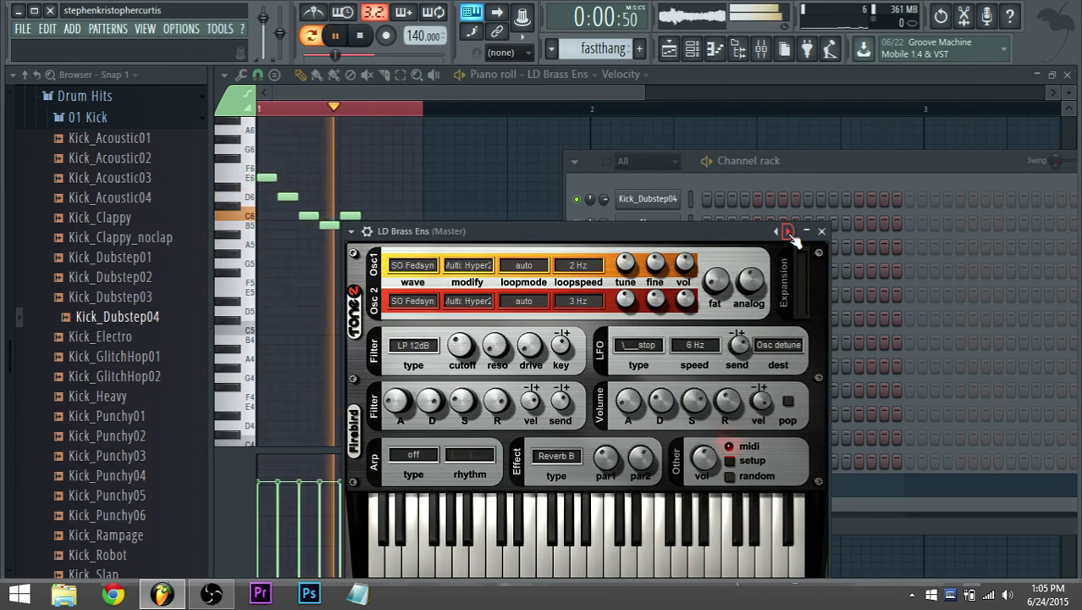
click(788, 232)
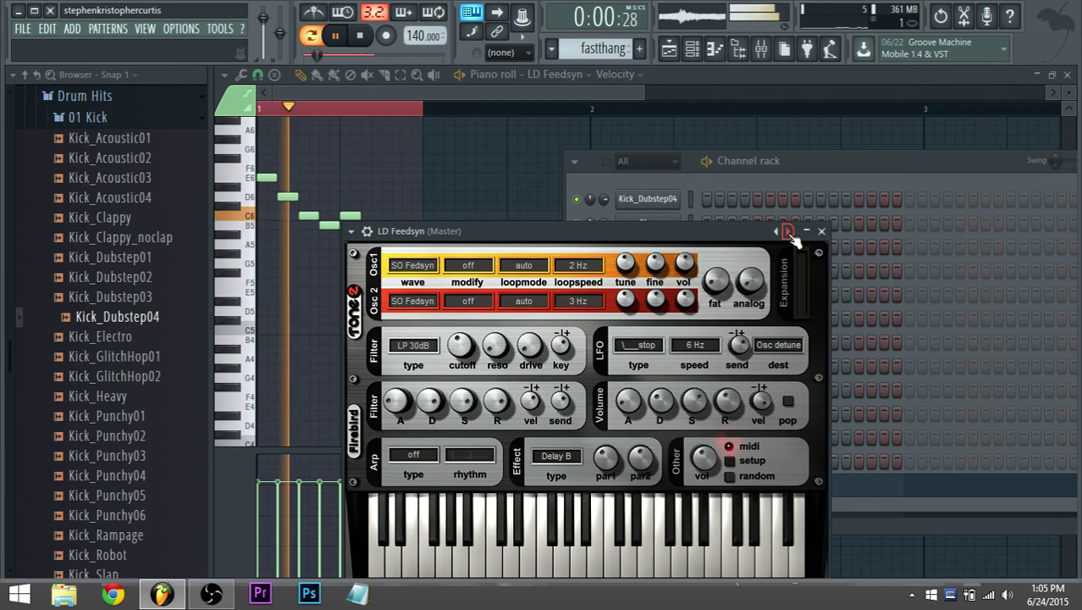
Audition FireBird's presets after LD Feedsyn with the melody, stepping through LD Jump 2 and LD Firebird up to PAD Noisy.
click(789, 231)
click(789, 232)
key(space)
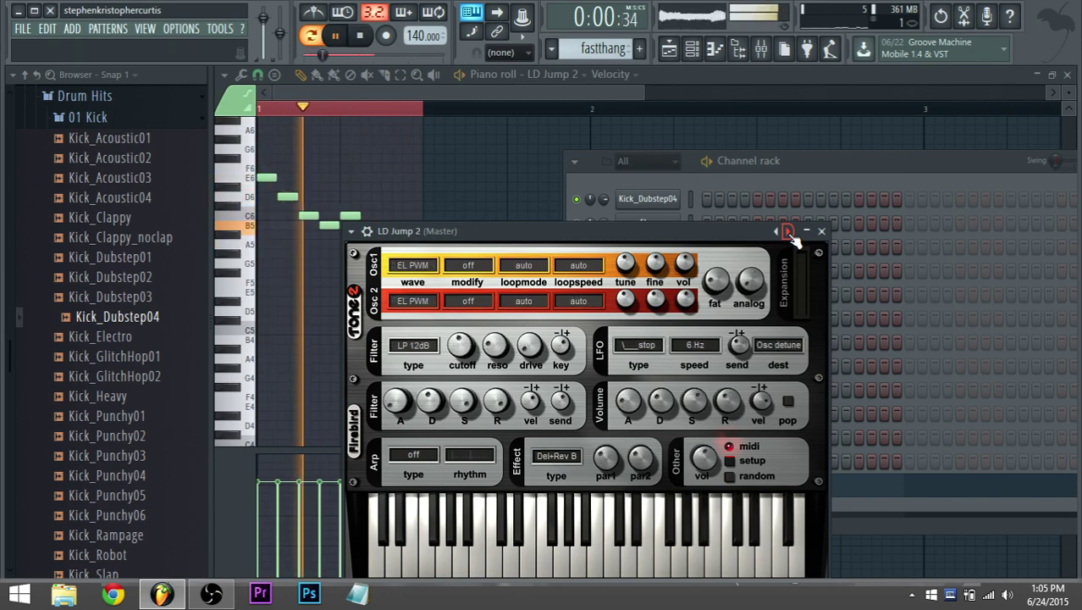
click(789, 232)
click(789, 231)
key(space)
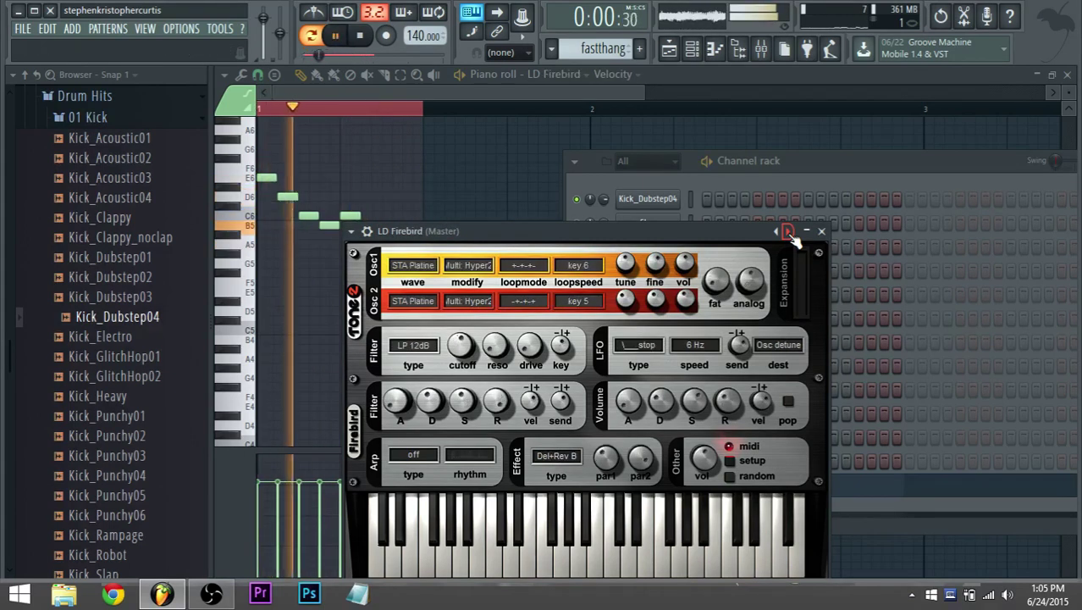
click(788, 231)
key(space)
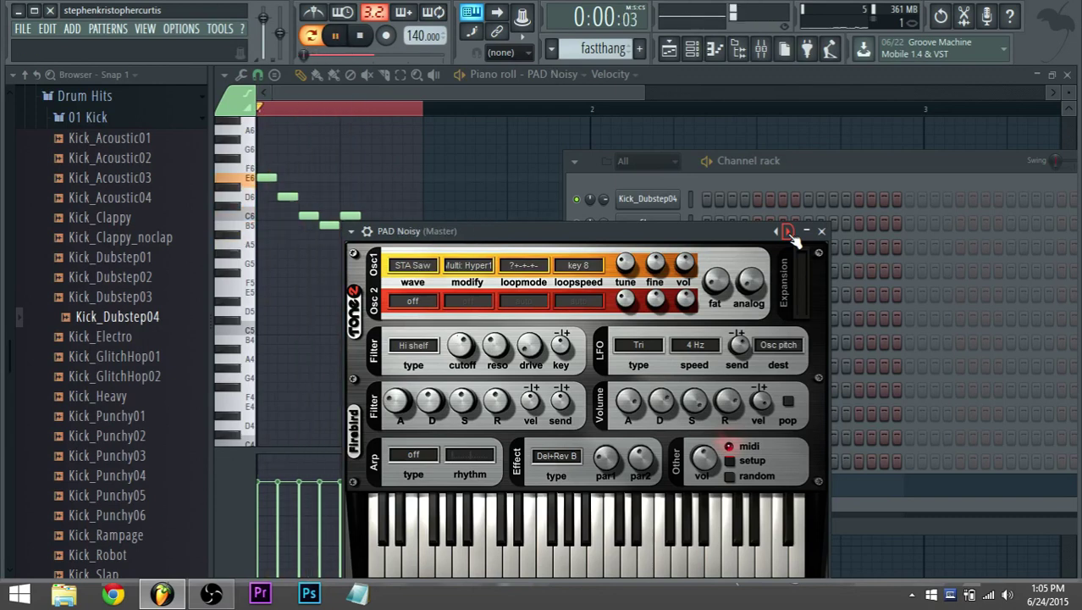
Step back through FireBird's lead presets past LD Analog Age and LD Layers, and settle on LD FireRaver.
click(776, 231)
click(777, 231)
click(776, 232)
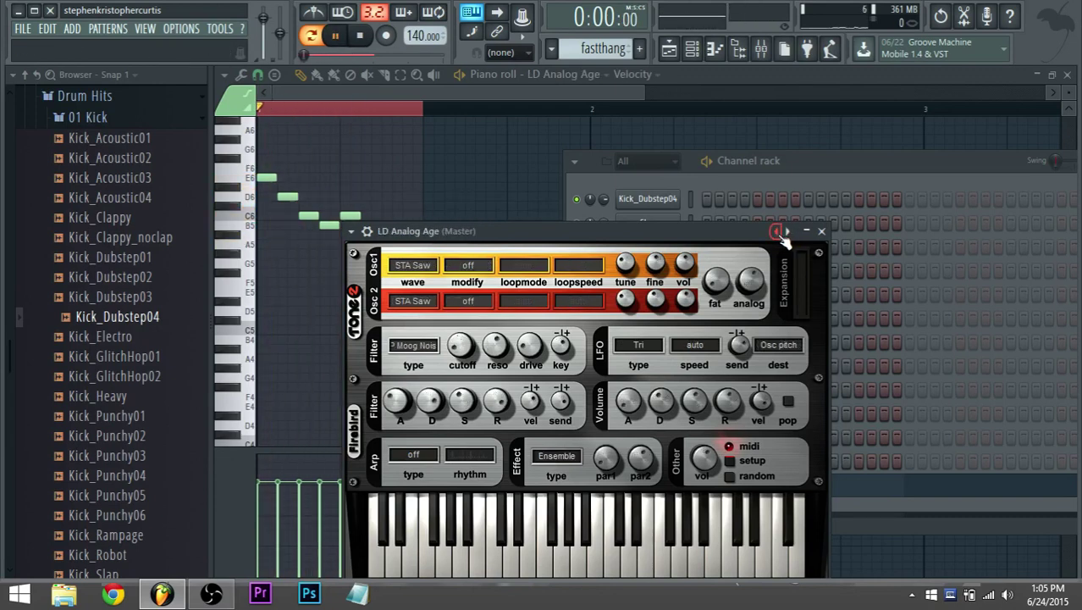
key(space)
click(777, 231)
click(777, 231)
click(777, 232)
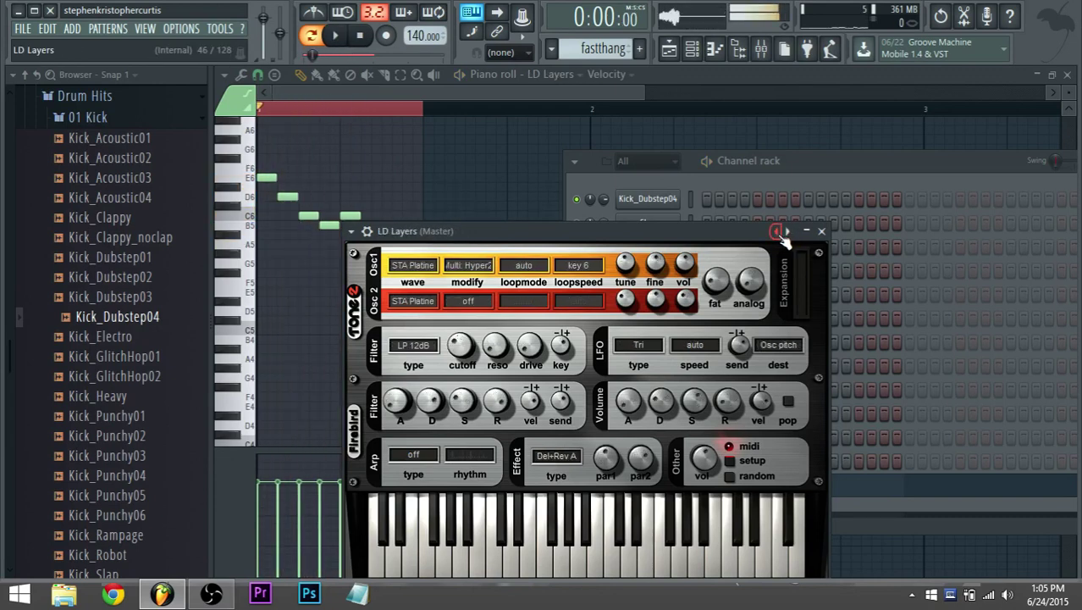
click(777, 231)
click(777, 231)
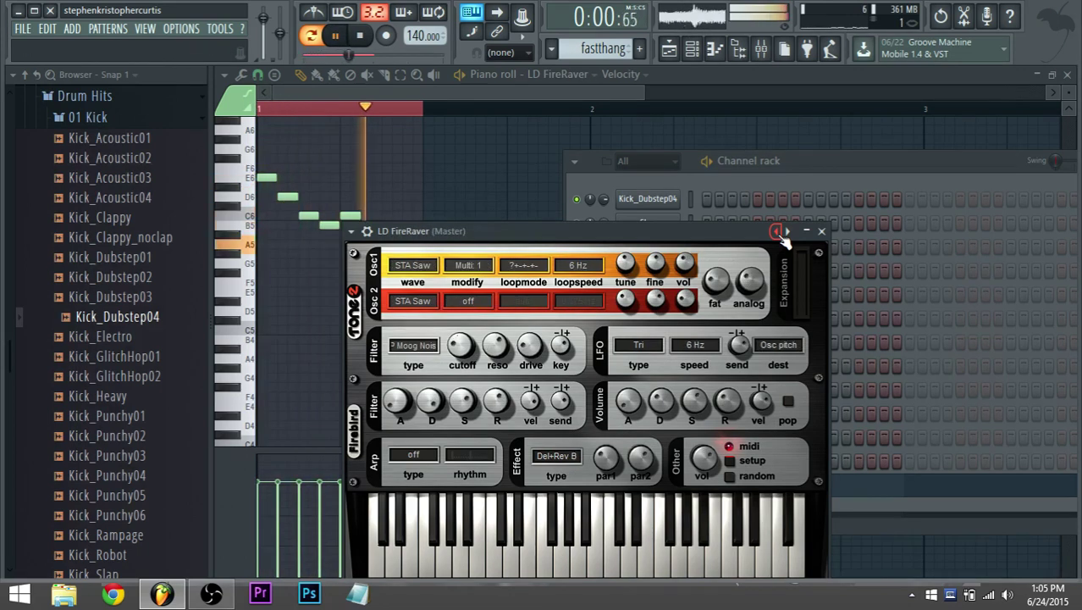
Play the full arrangement in song mode to judge the LD FireRaver melody, and reopen the fastthang notes.
key(F5)
key(l)
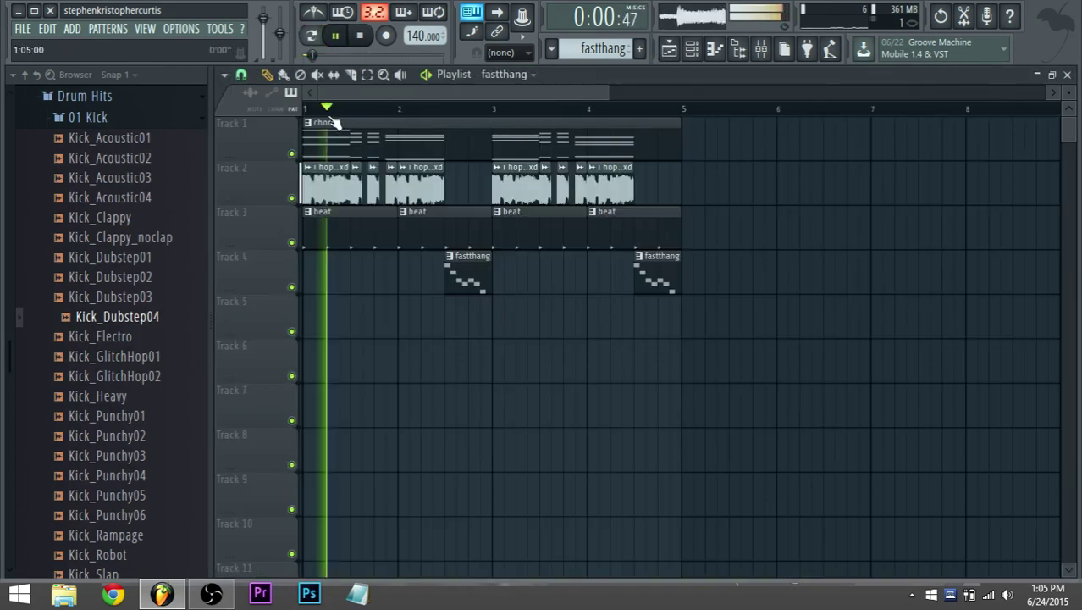
double_click(457, 271)
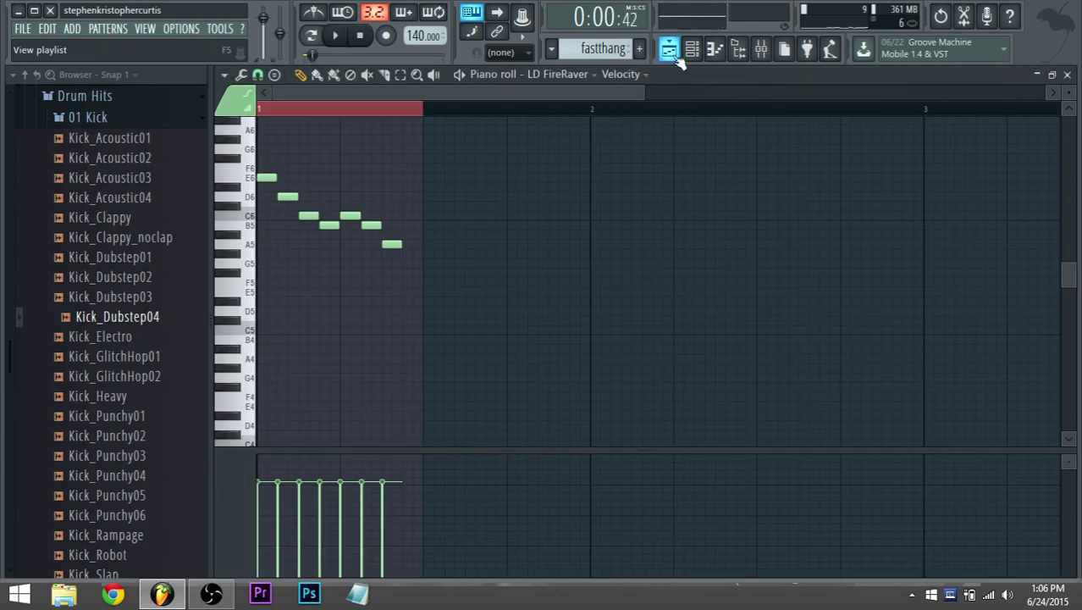
Turn off LD FireRaver's Del+Rev B effect in FireBird and play the melody dry in pattern mode.
key(F6)
click(660, 485)
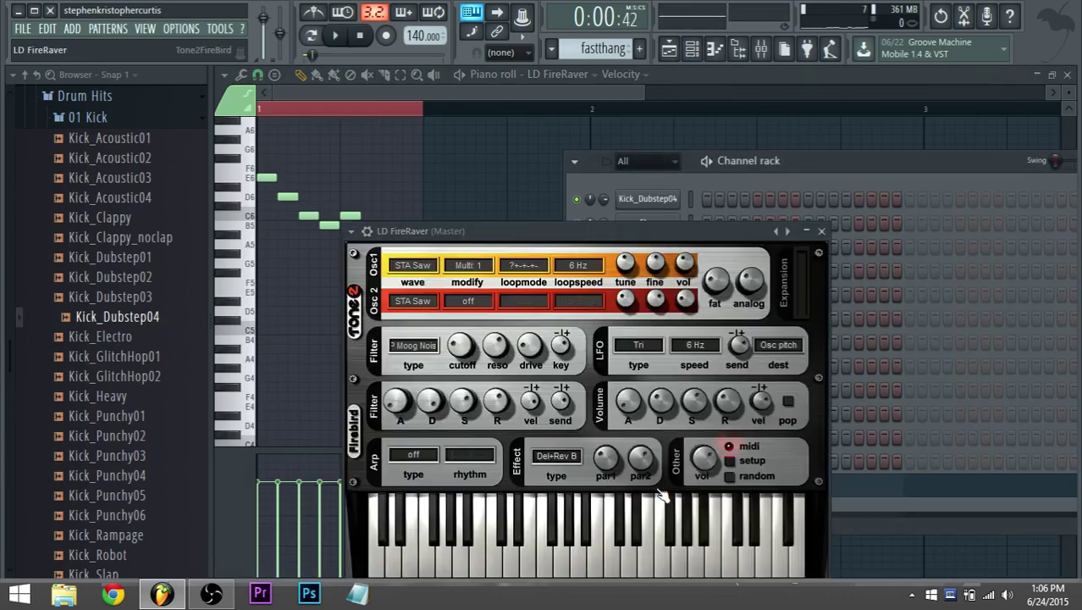
click(560, 455)
click(558, 195)
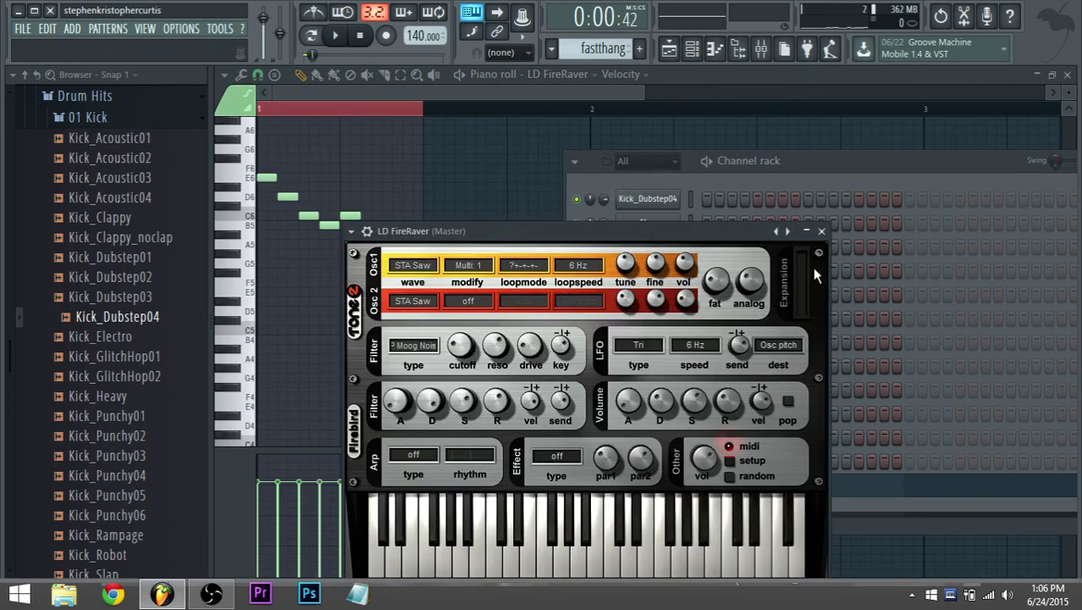
key(space)
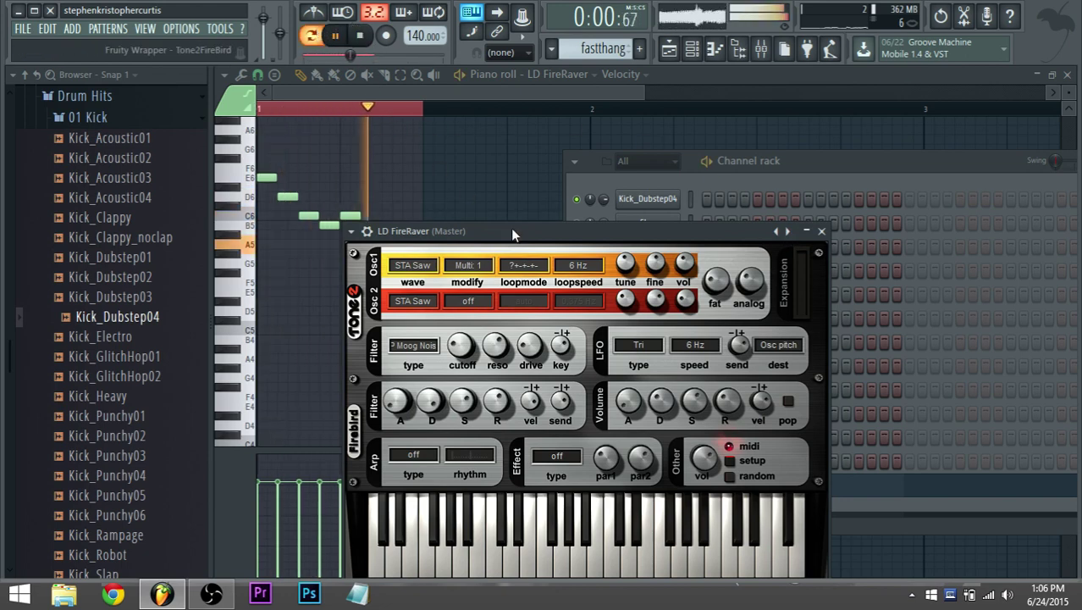
Clone the LD FireRaver channel in the channel rack.
click(692, 48)
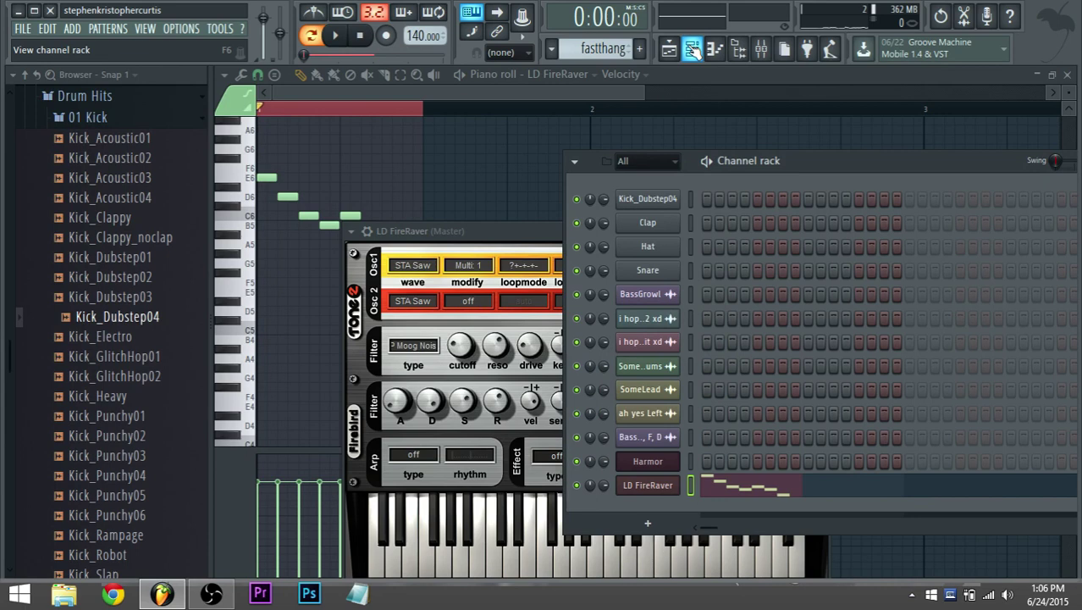
right_click(666, 490)
click(649, 502)
right_click(649, 488)
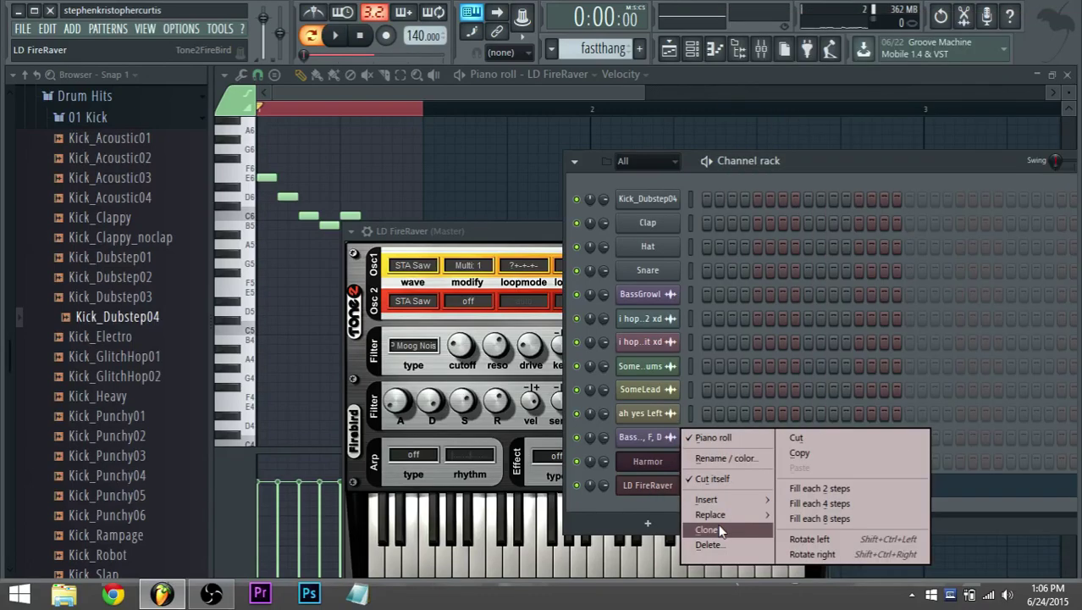
click(709, 529)
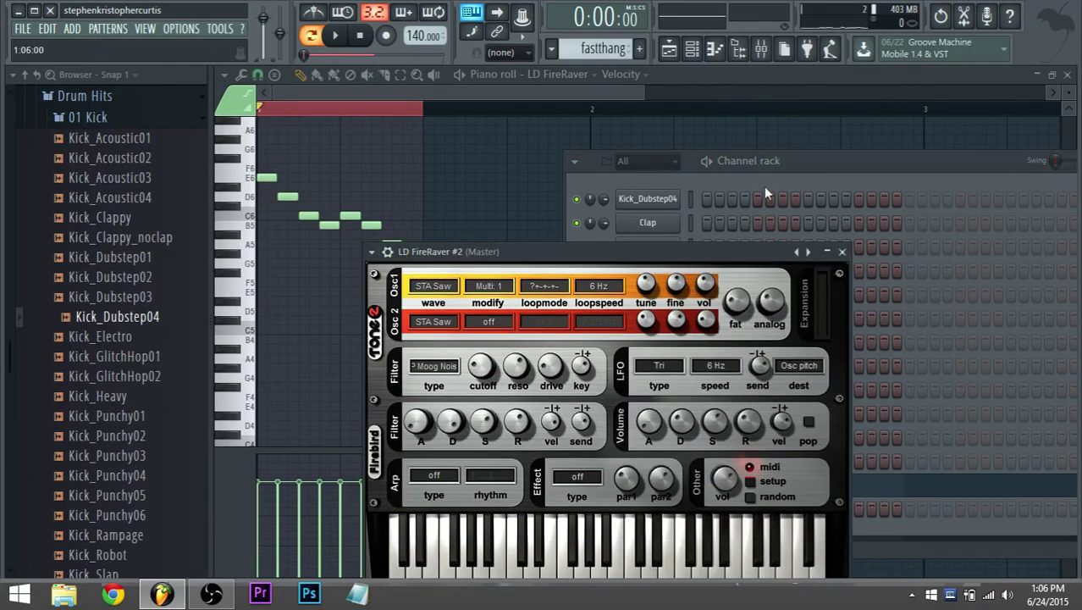
Replace the cloned LD FireRaver #2 channel with Harmor, move its window fully into view, and set the unison order to 4.
click(770, 159)
right_click(670, 514)
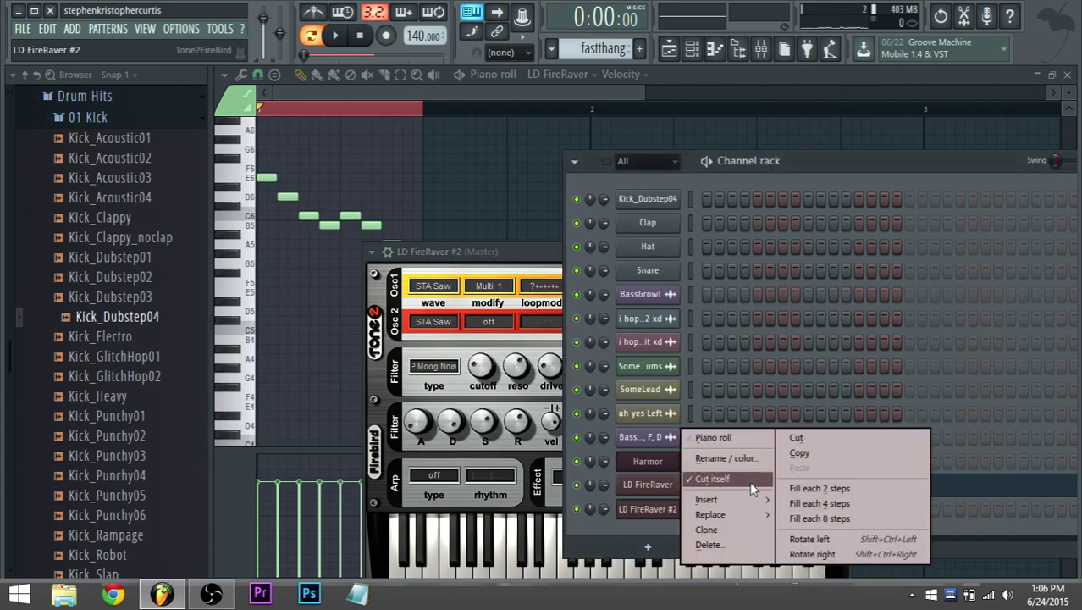
mouse_move(710, 514)
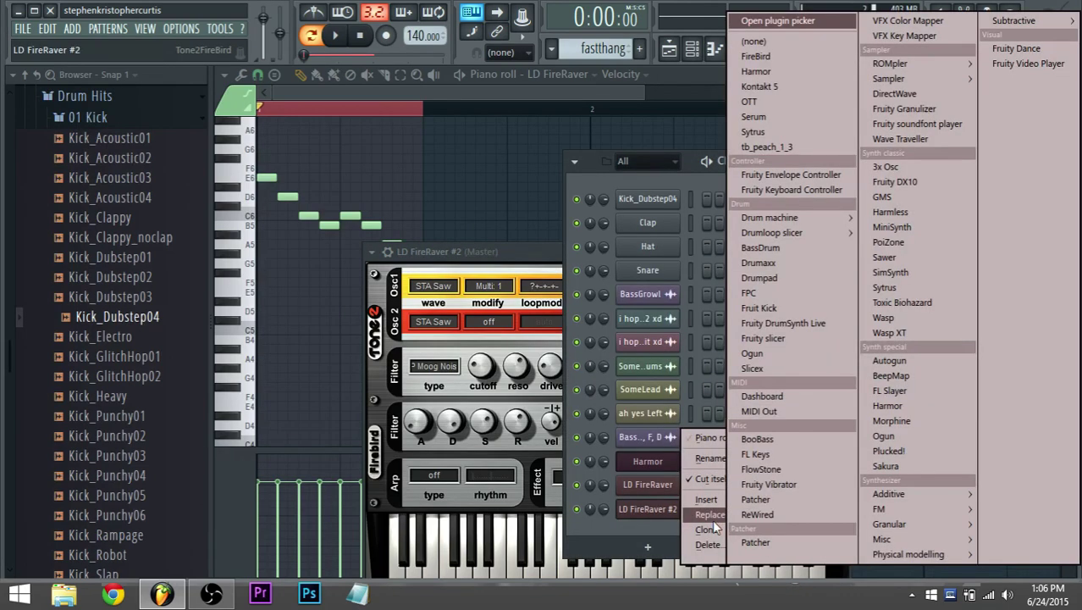
click(756, 72)
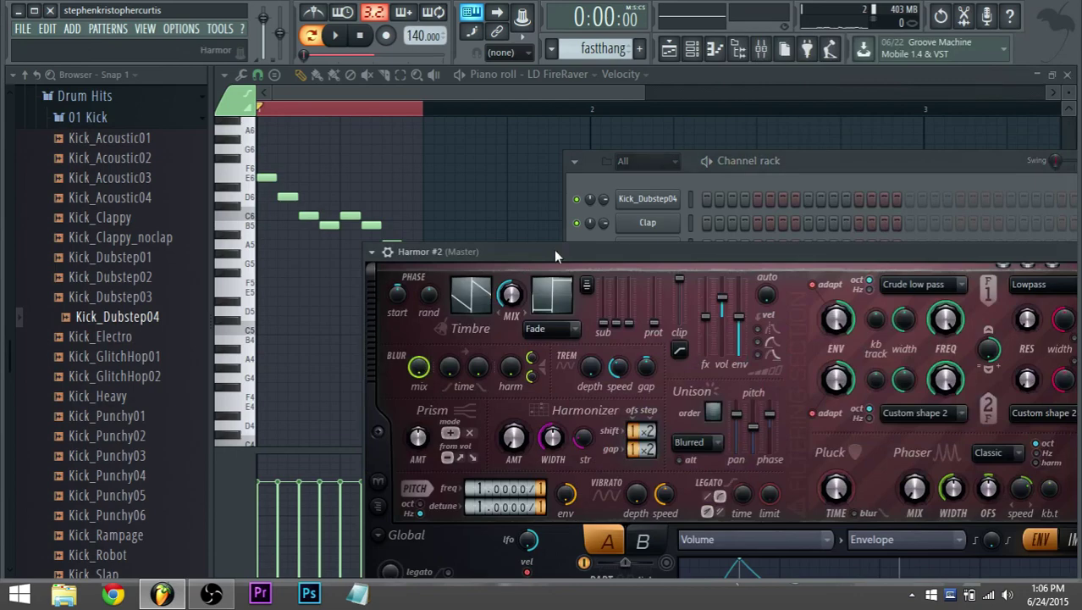
drag(554, 250, 417, 68)
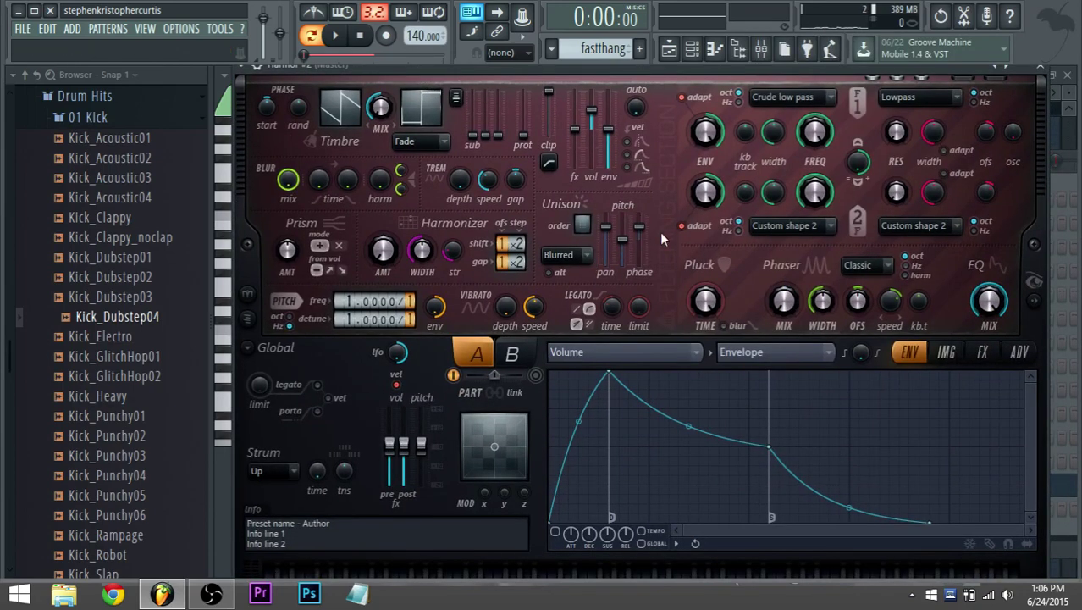
drag(784, 76, 748, 80)
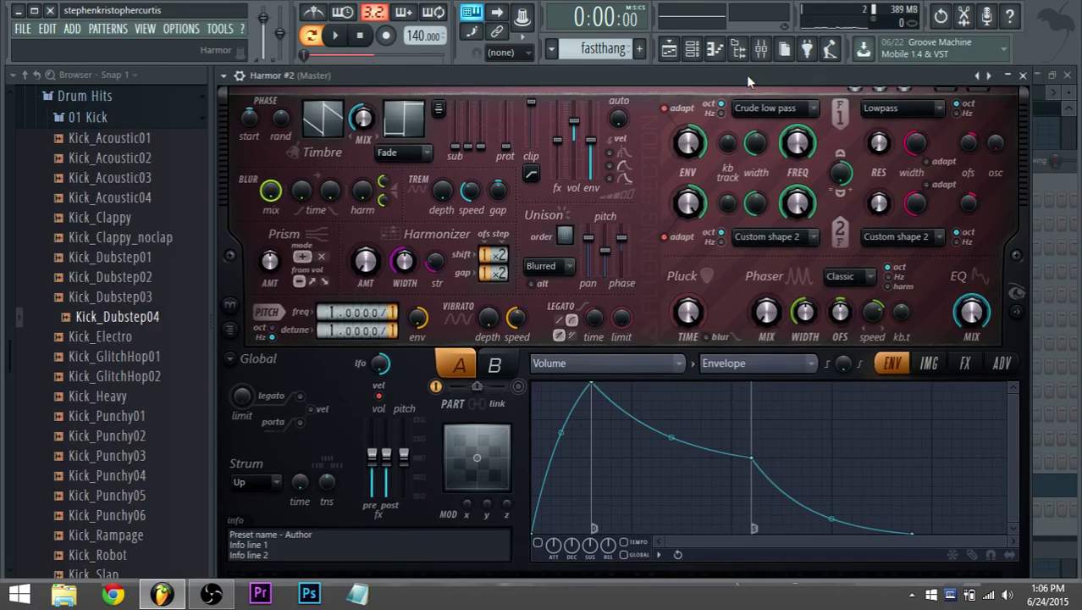
scroll(565, 235, up, 1)
key(space)
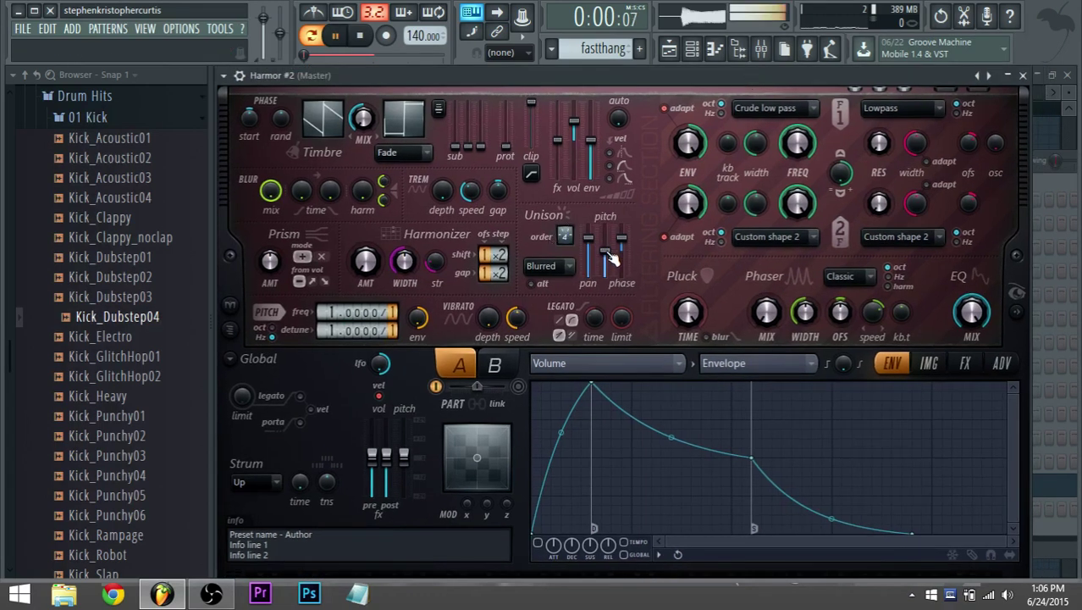
Copy the melody notes from the LD FireRaver channel into the Harmor #2 channel and play both layers together.
click(671, 49)
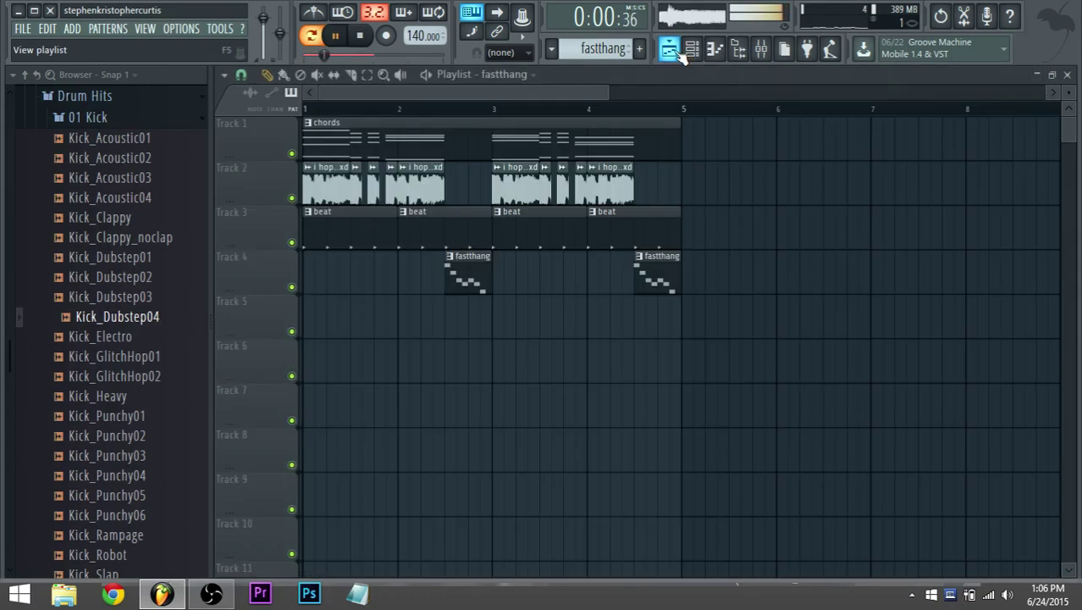
click(692, 49)
key(space)
right_click(676, 486)
mouse_move(714, 437)
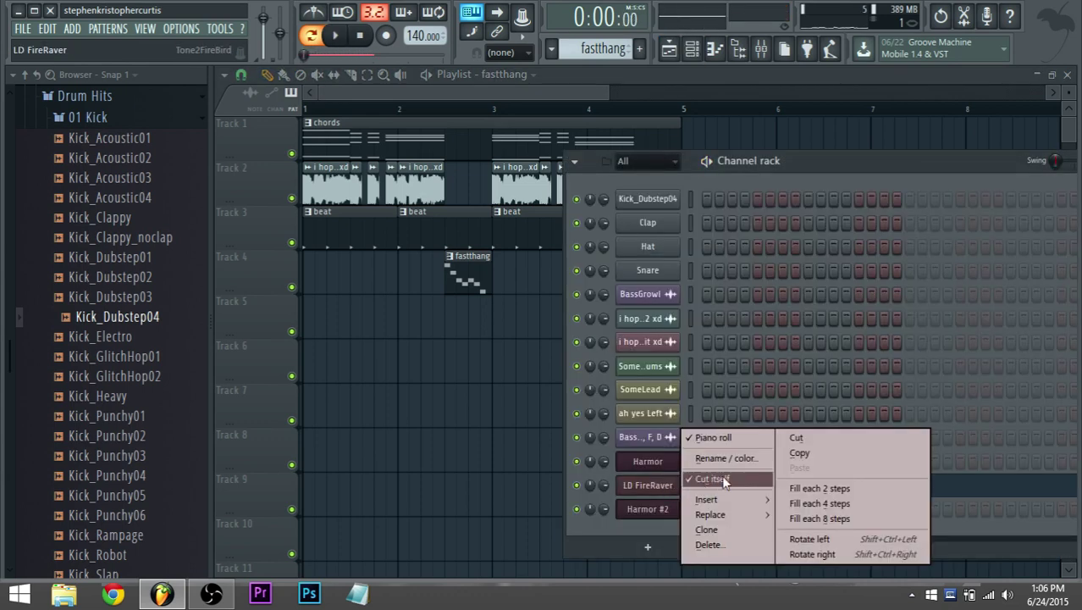
click(803, 459)
right_click(653, 509)
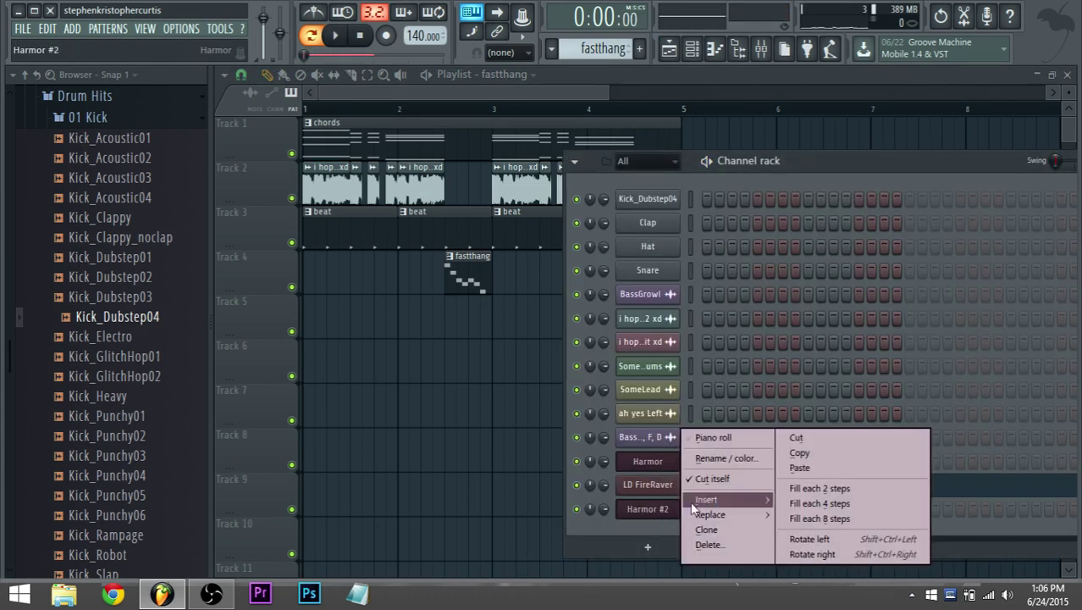
click(800, 468)
key(space)
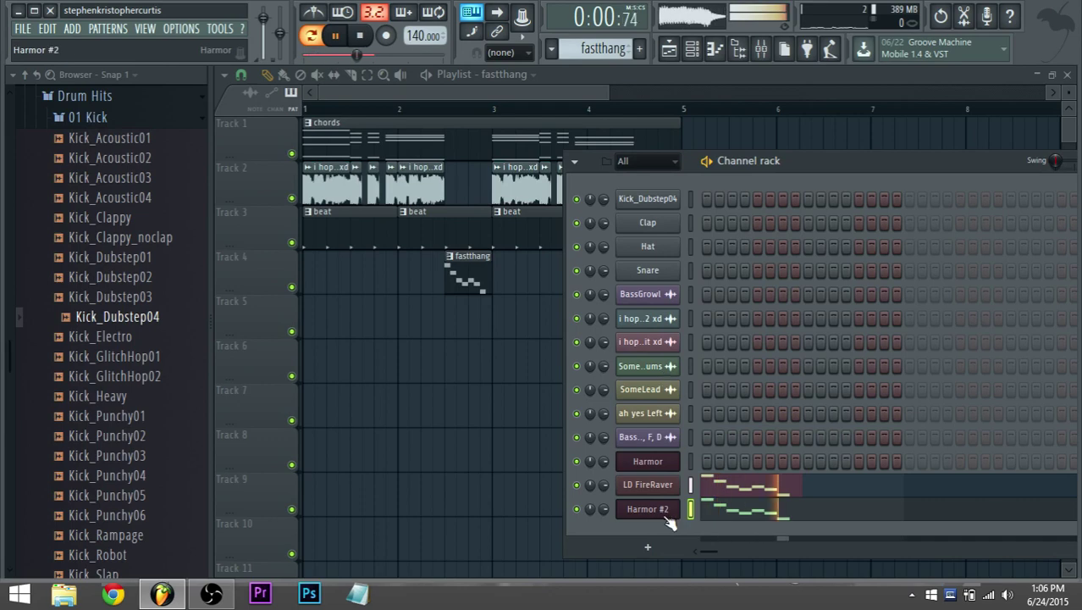
Raise Harmor #2's unison pitch and turn its timbre mix up to 100%.
click(648, 509)
drag(599, 252, 621, 241)
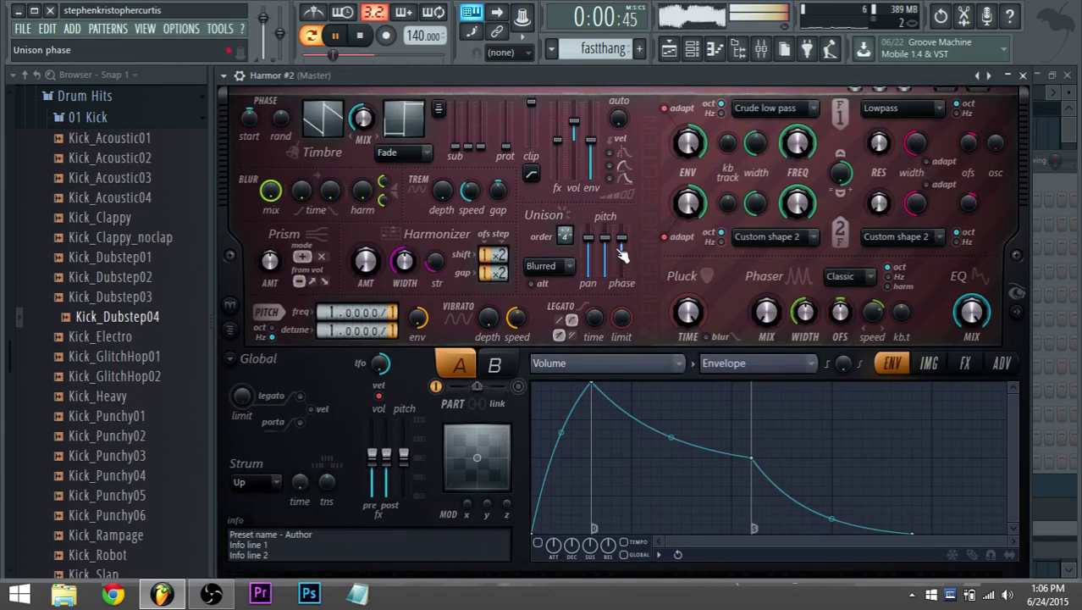
drag(363, 119, 362, 113)
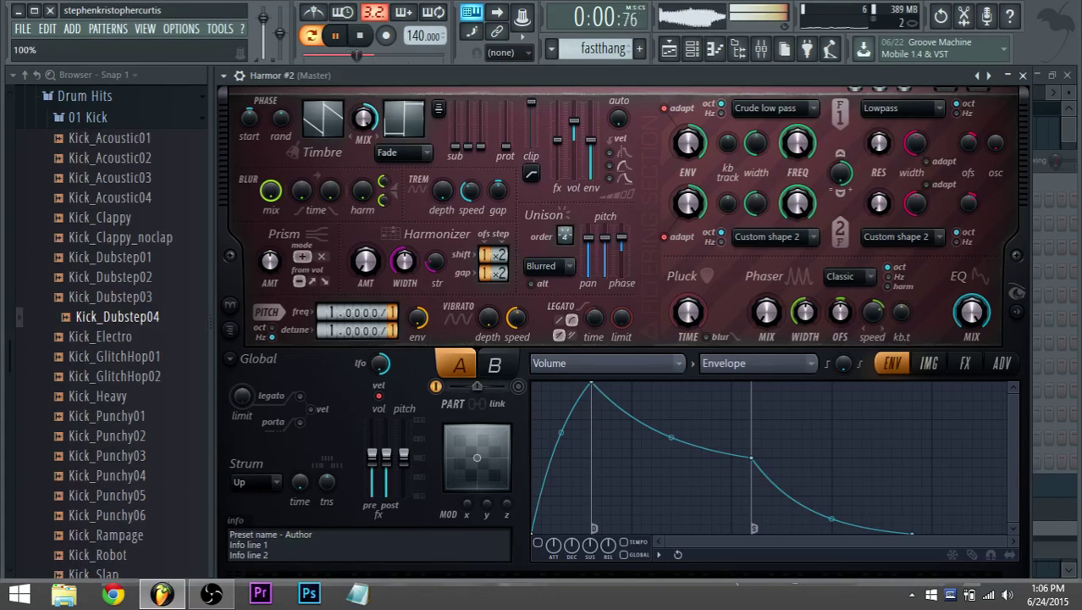
Load Harmor #2's Aural Psynapse lead preset and step on through Gamer to Hard lead while the melody plays.
click(983, 75)
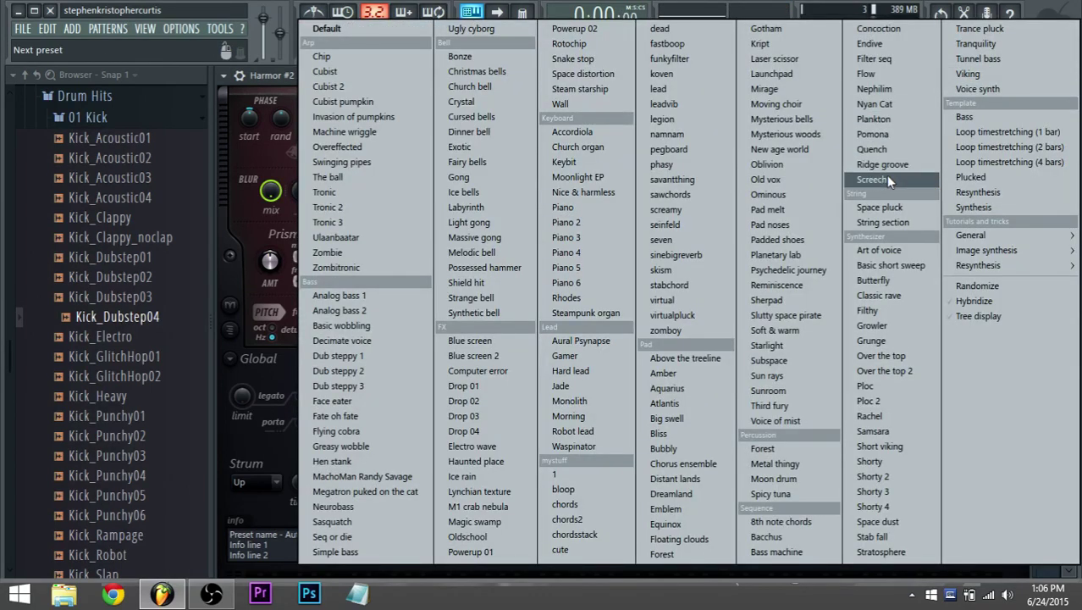
click(582, 340)
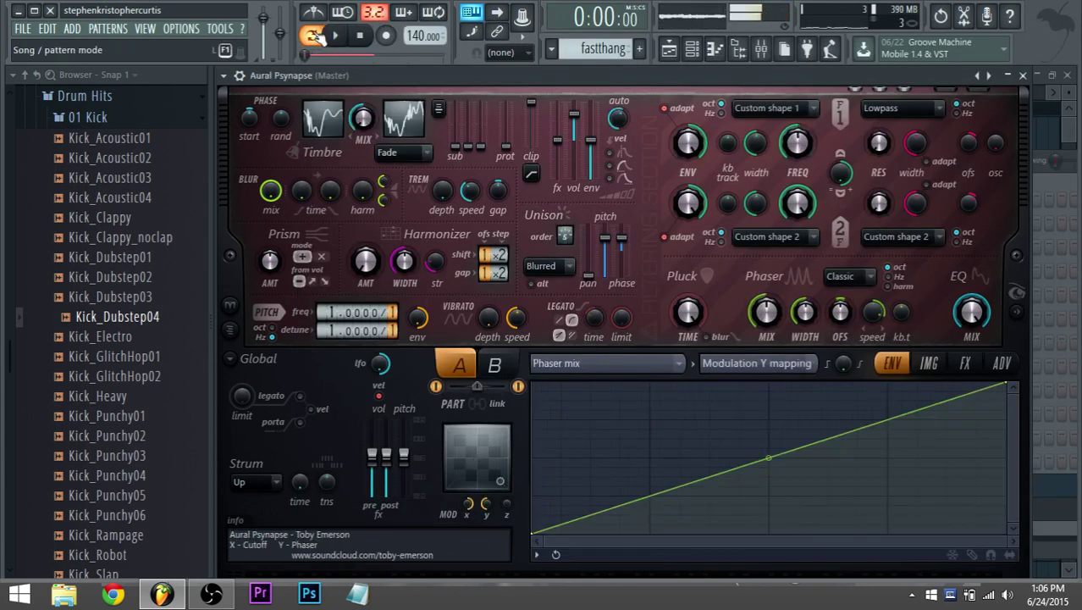
click(992, 85)
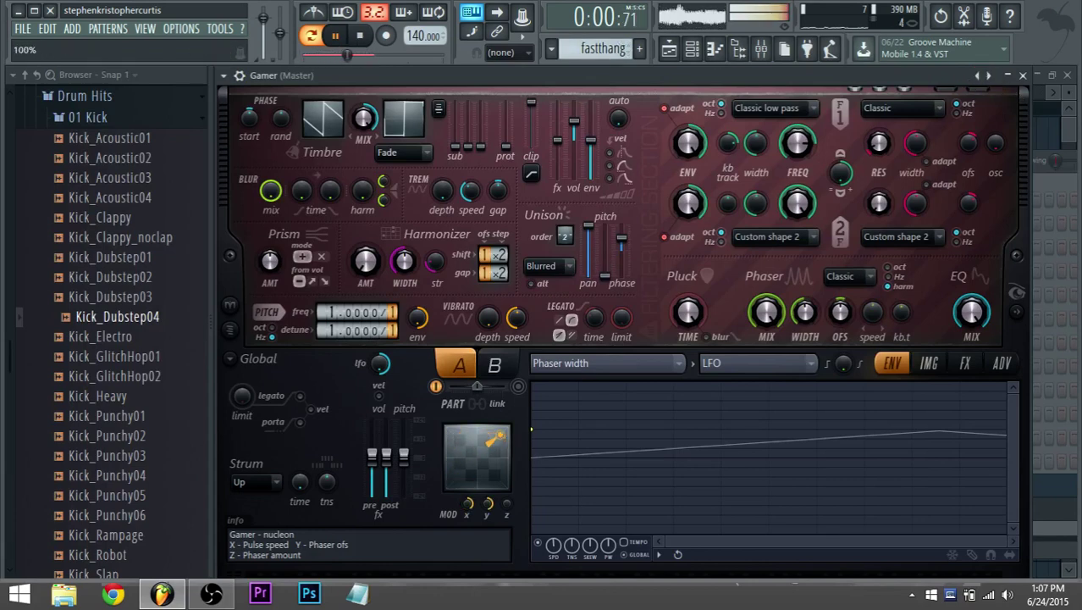
click(996, 85)
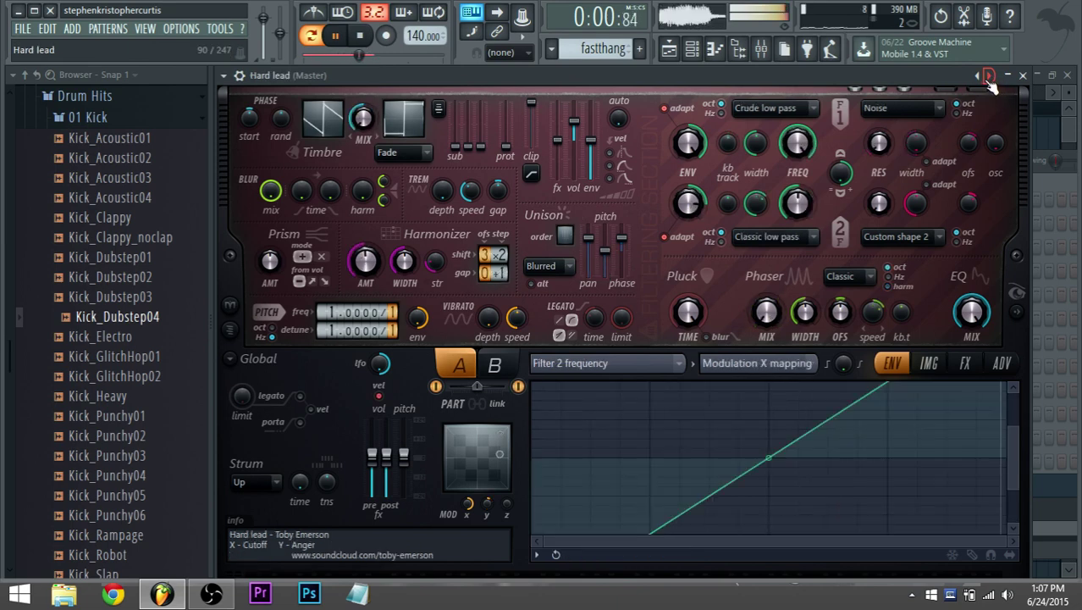
Mute LD FireRaver and try Hard lead alone with its X and Y modulation both near minimum.
click(692, 48)
click(577, 485)
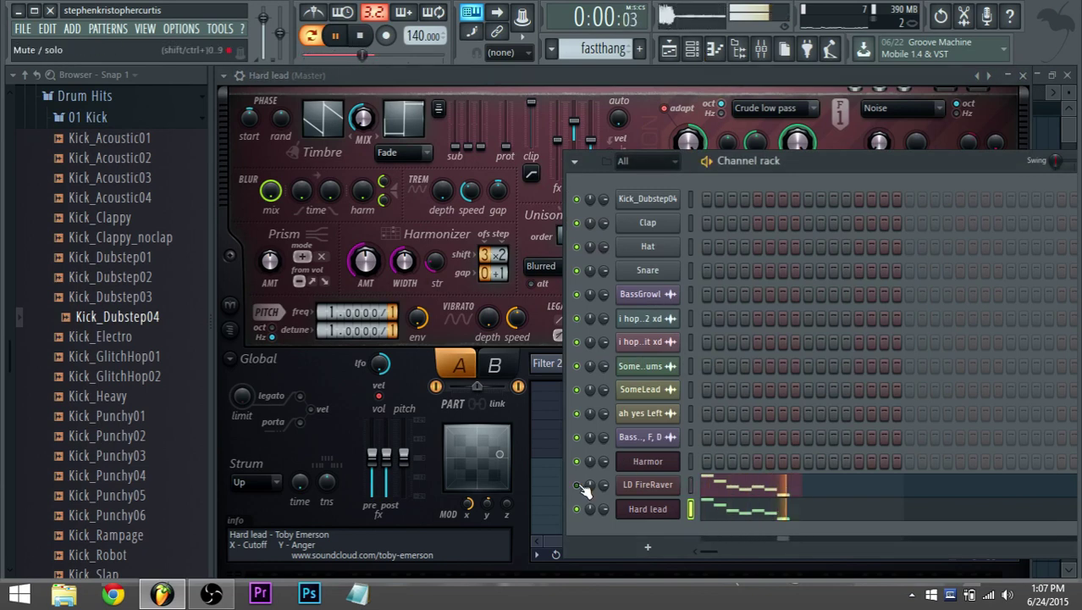
mouse_move(468, 477)
mouse_down()
mouse_move(476, 472)
mouse_move(455, 480)
mouse_up()
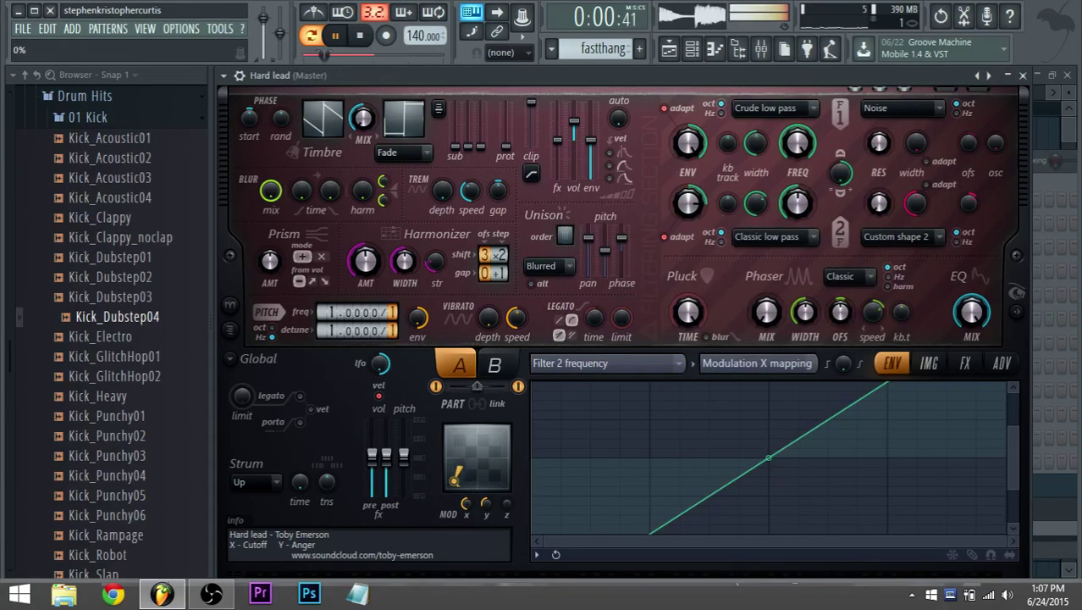
Unmute LD FireRaver and set Hard lead's modulation pad to high X (cutoff) and low Y (anger).
click(692, 48)
click(578, 485)
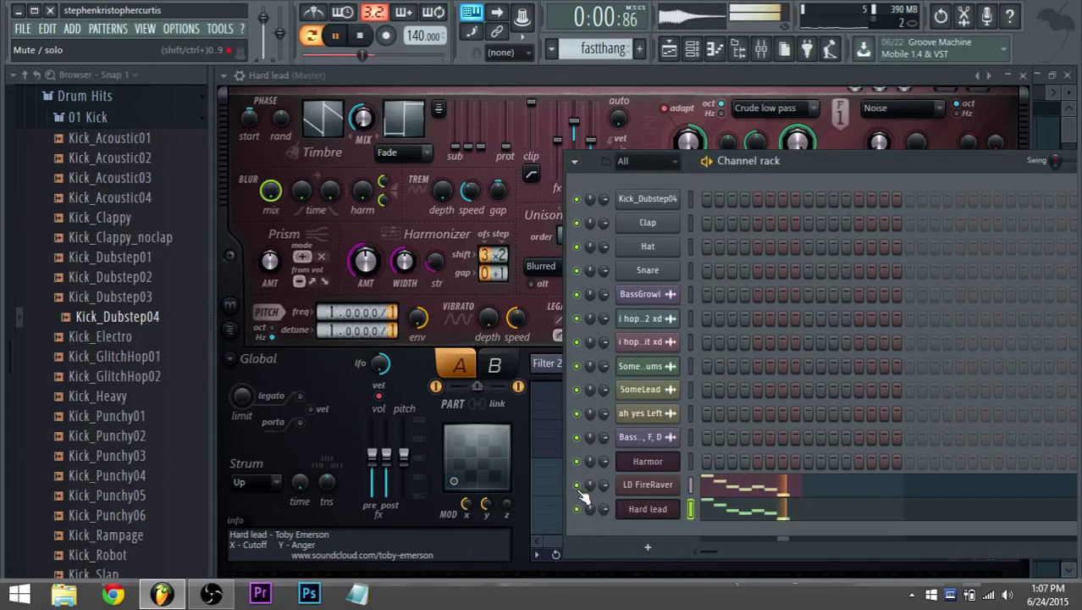
drag(472, 455, 499, 435)
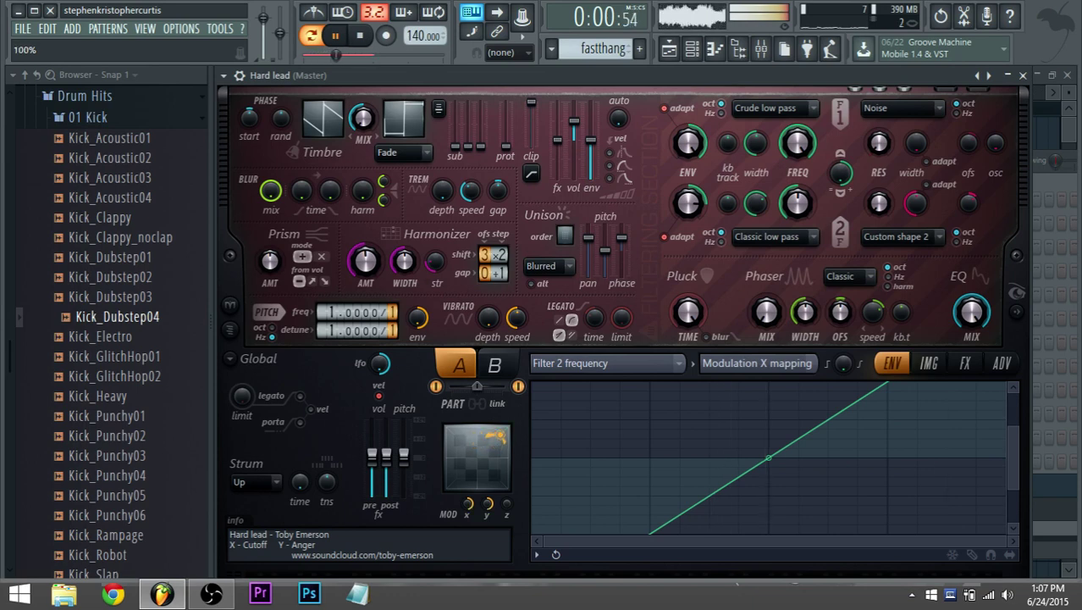
mouse_move(500, 481)
mouse_down()
mouse_move(498, 446)
mouse_move(500, 481)
mouse_up()
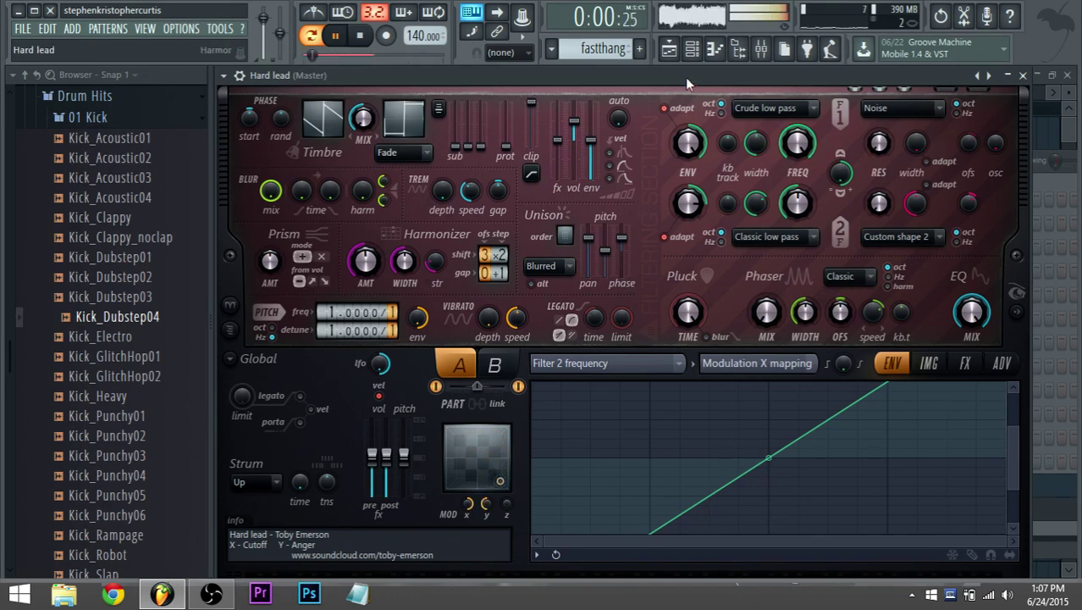
Route the LD FireRaver lead to mixer track 10 and lower that track's volume fader while the melody plays.
click(692, 53)
click(692, 53)
key(space)
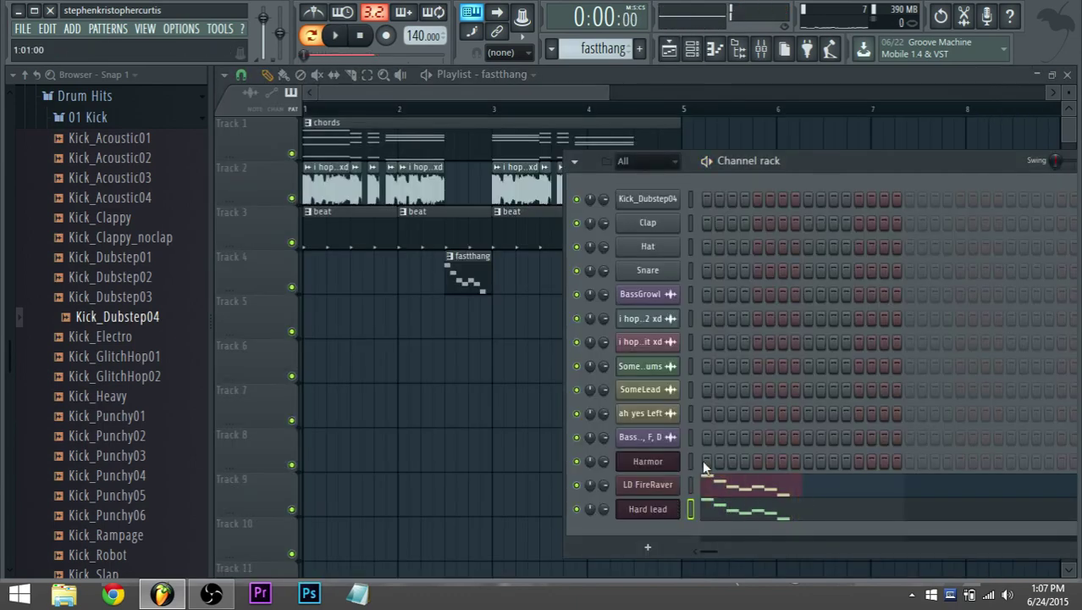
click(761, 48)
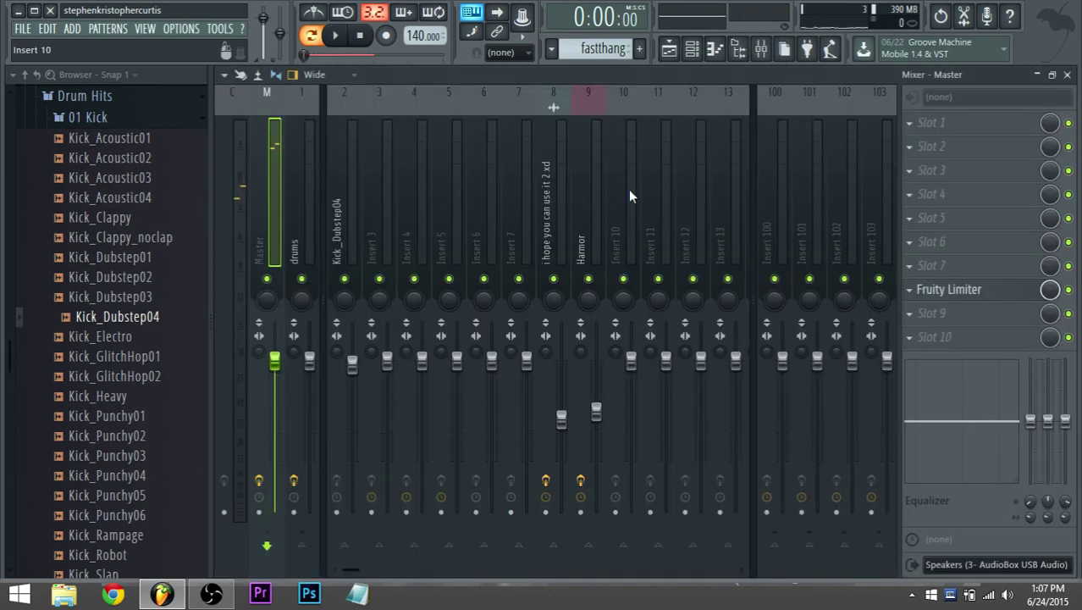
right_click(615, 235)
mouse_move(764, 181)
click(816, 181)
key(space)
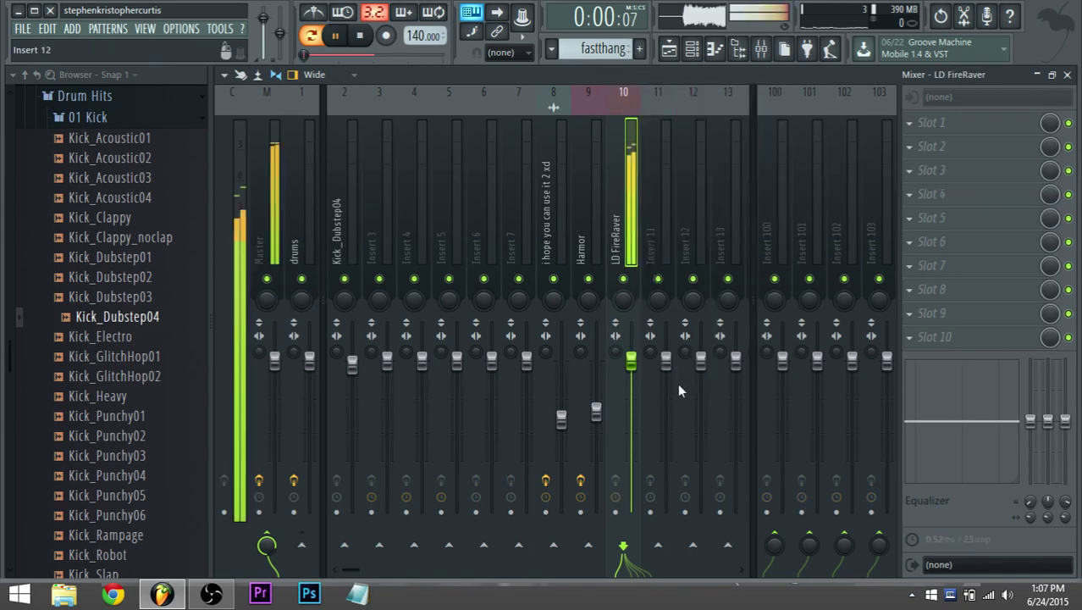
drag(631, 362, 631, 414)
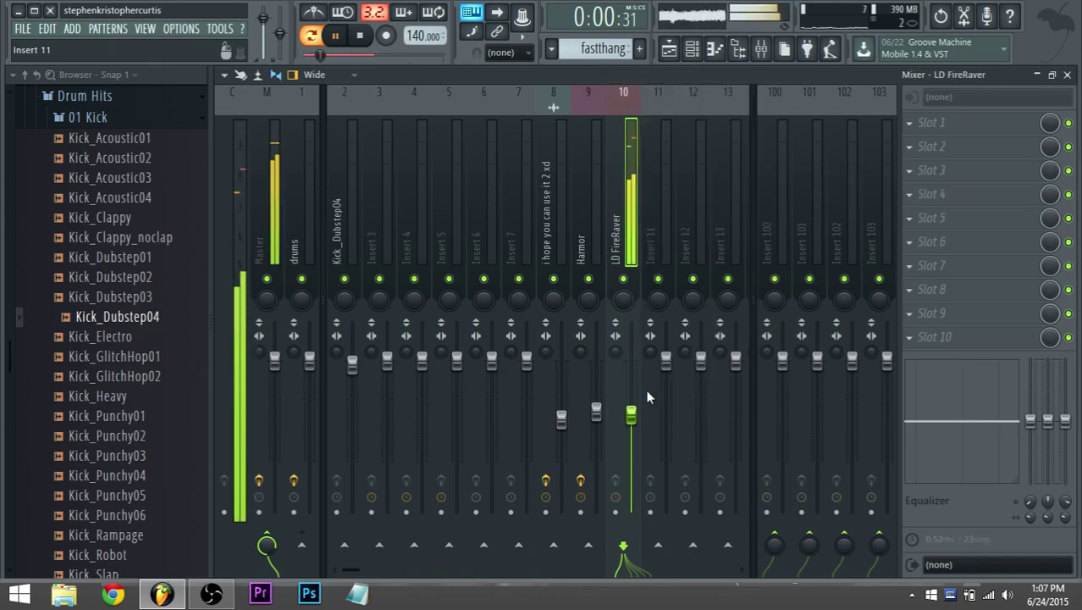
key(space)
Add a Fruity Limiter to the first effect slot of mixer track 7 and look at its sidechain input choices.
click(513, 247)
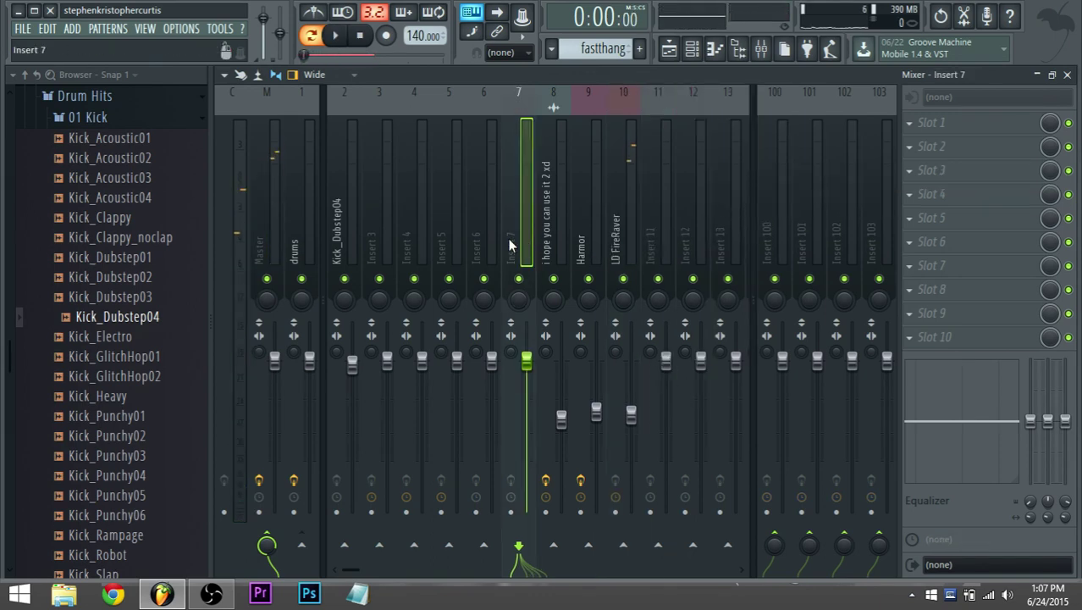
right_click(512, 238)
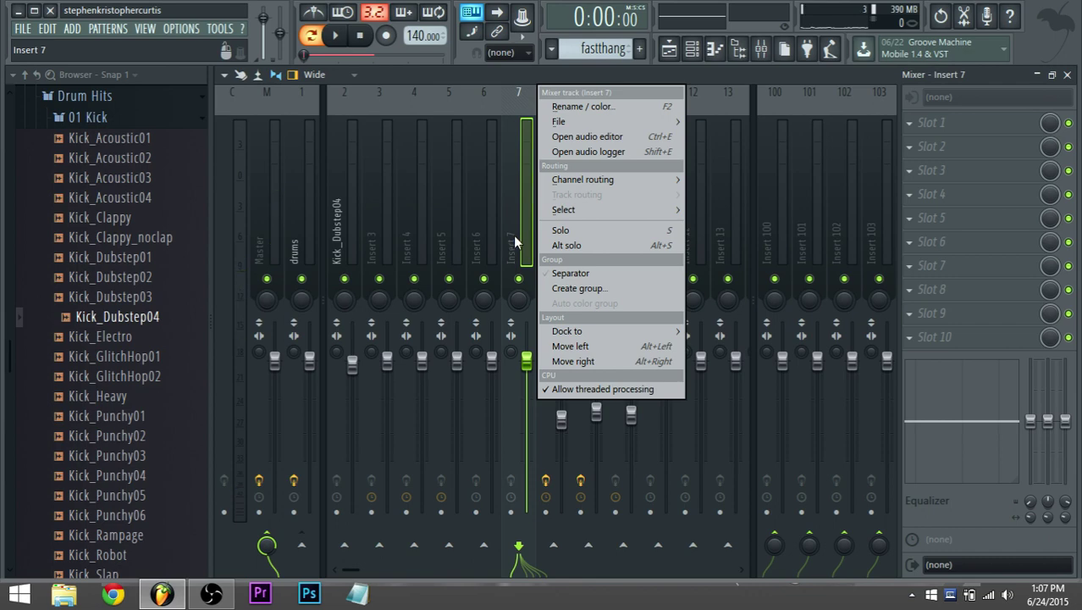
click(928, 122)
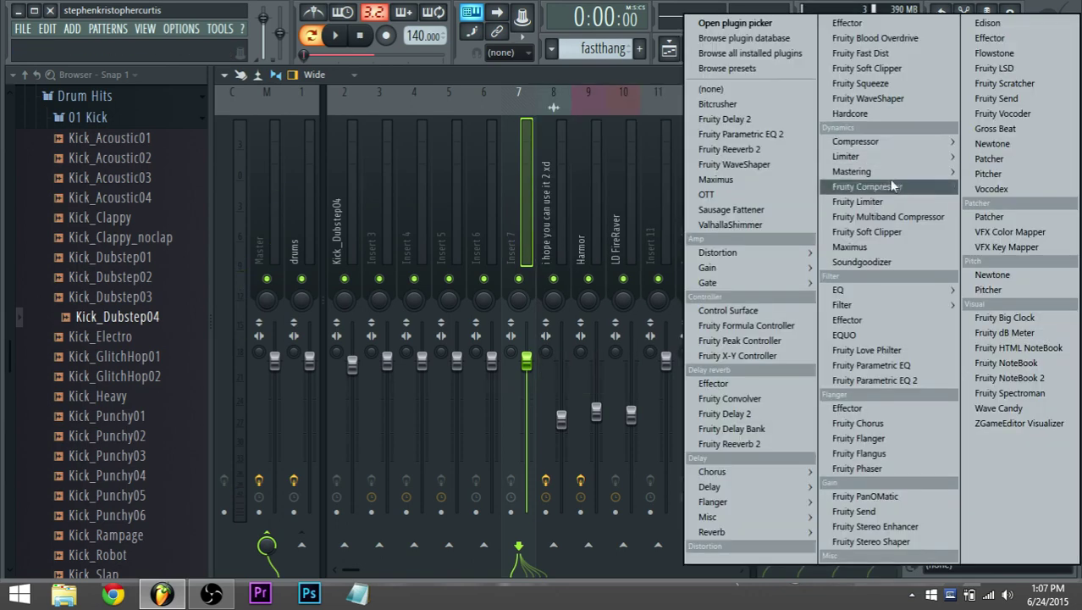
mouse_move(876, 160)
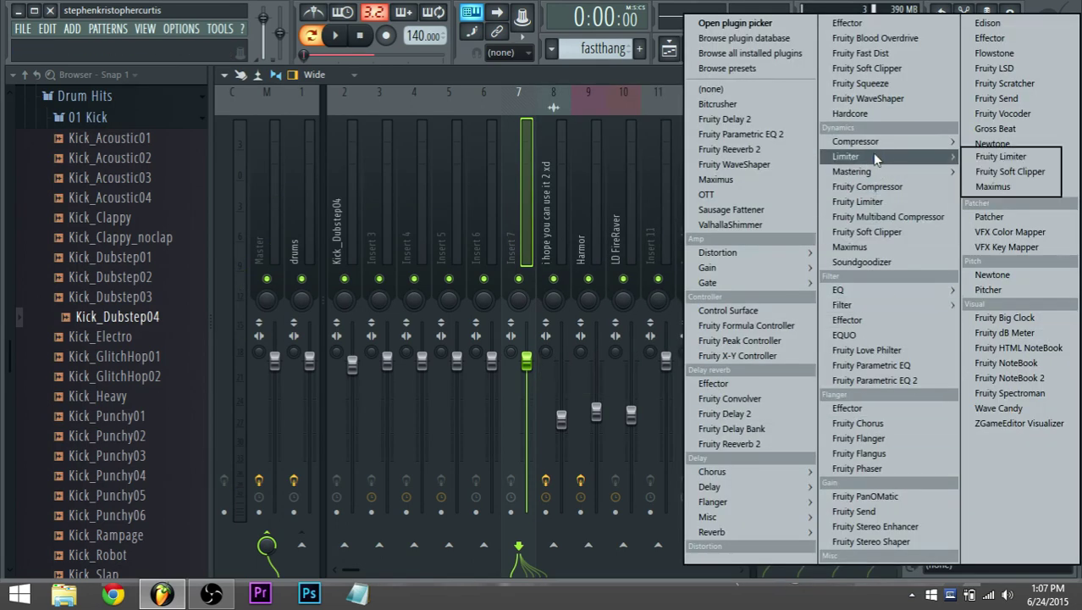
click(1001, 157)
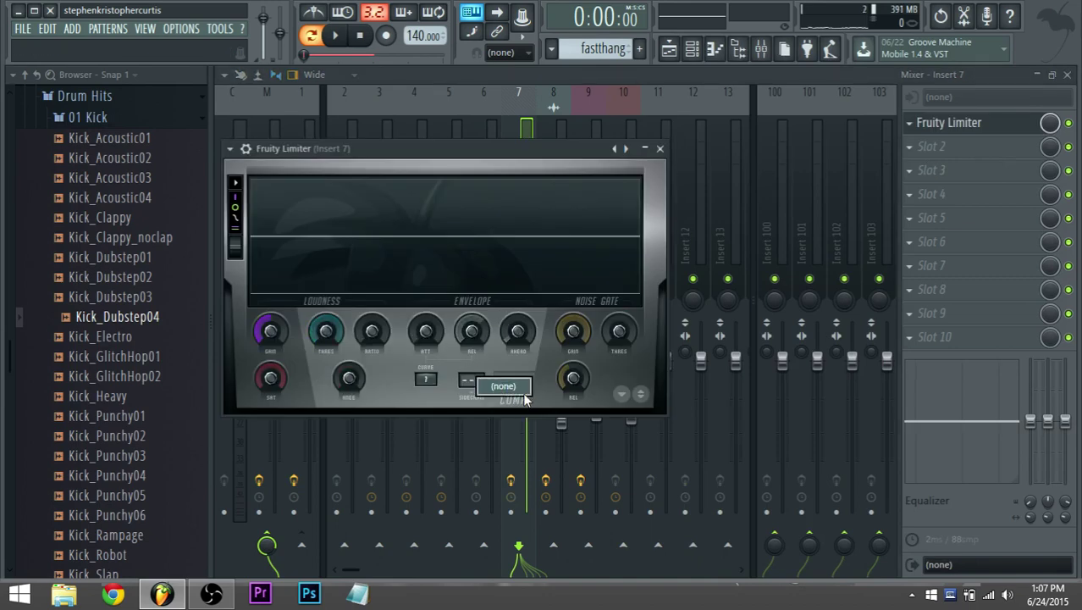
click(534, 88)
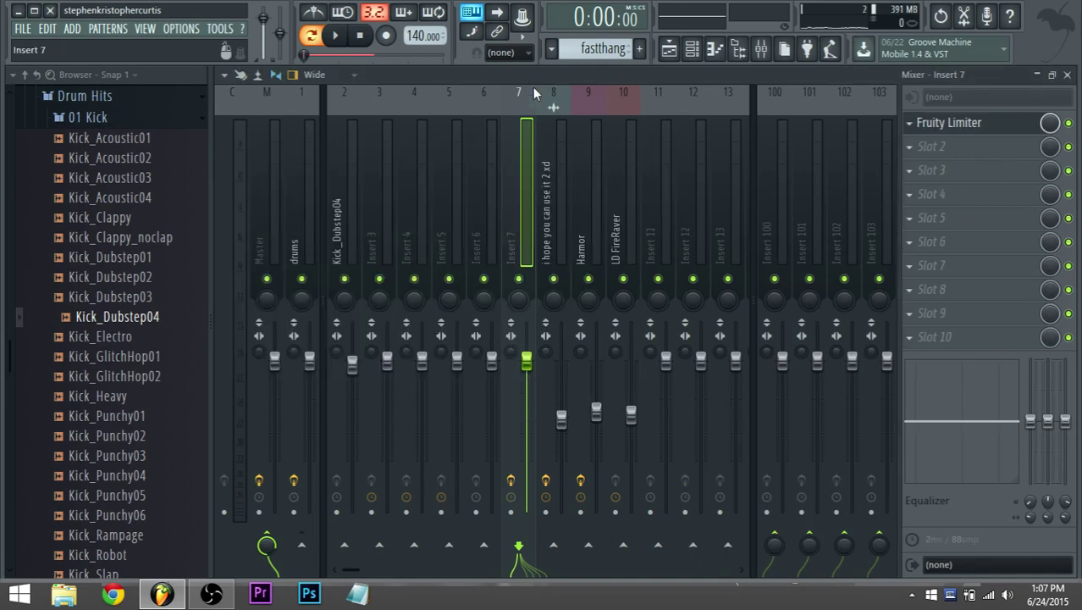
Rename mixer track 7 as sidechain.
click(342, 254)
click(519, 259)
right_click(503, 244)
right_click(510, 246)
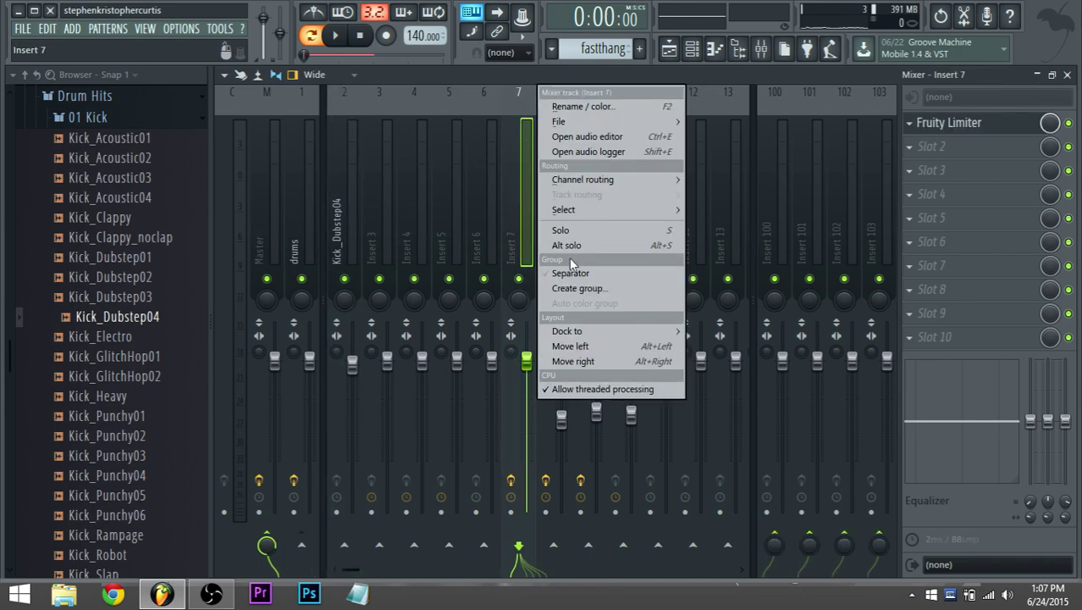
click(598, 107)
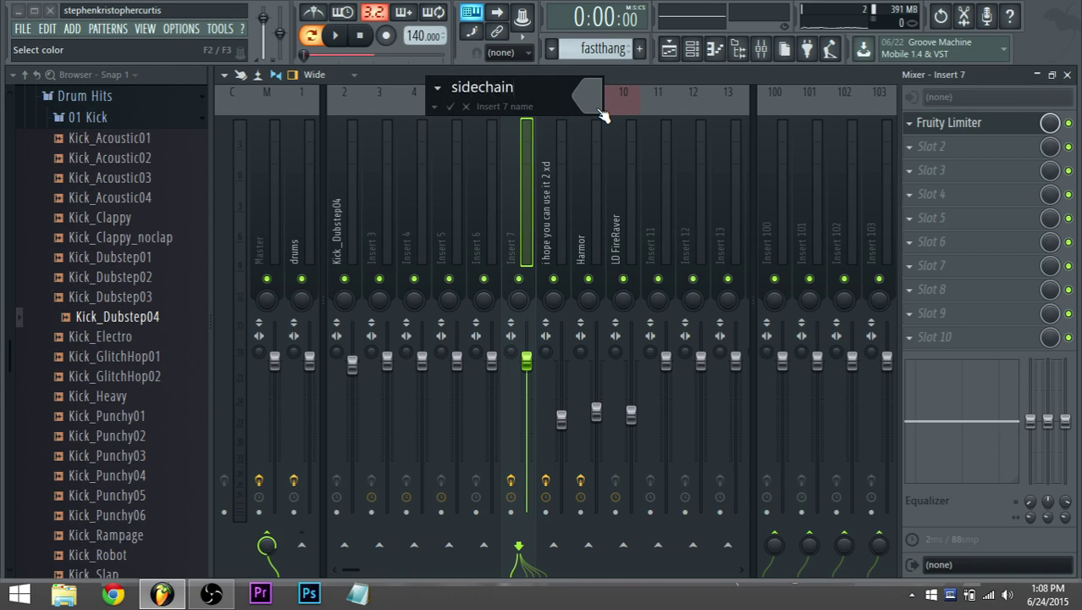
key(Return)
Sidechain the Kick_Dubstep04 mixer track to the sidechain track.
click(342, 247)
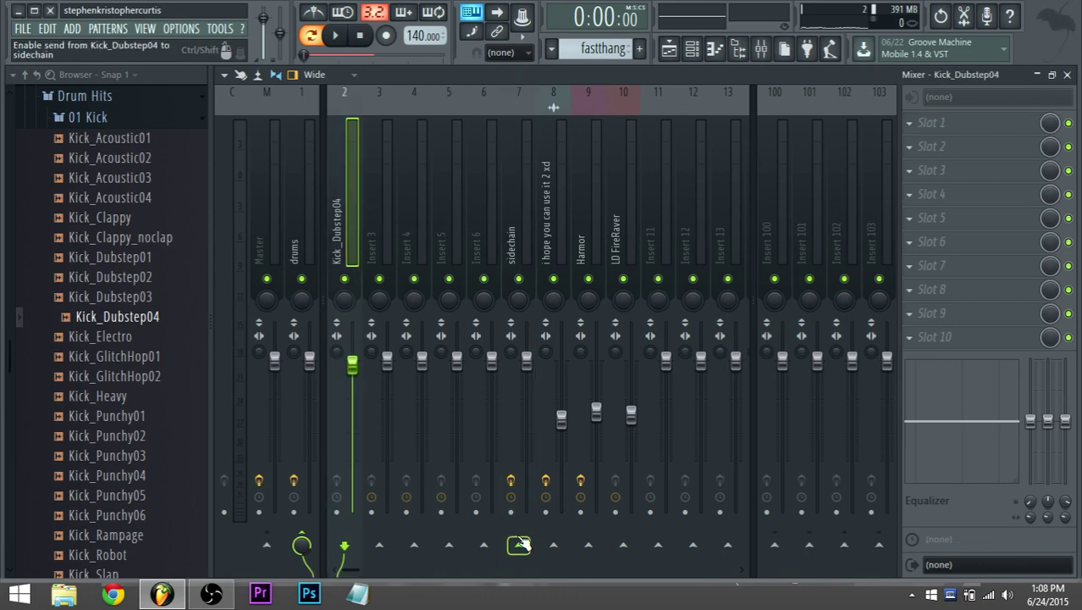
right_click(520, 547)
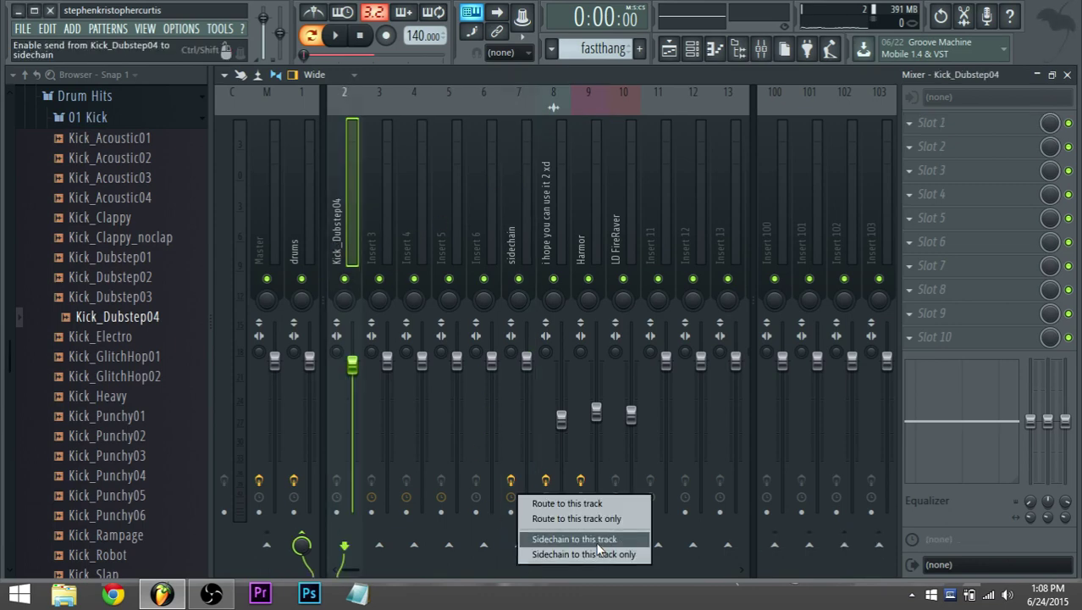
click(597, 543)
Set the sidechain track's limiter to take Kick_Dubstep04 as sidechain input, lower its threshold to about -27.7 dB and raise the ratio.
click(532, 247)
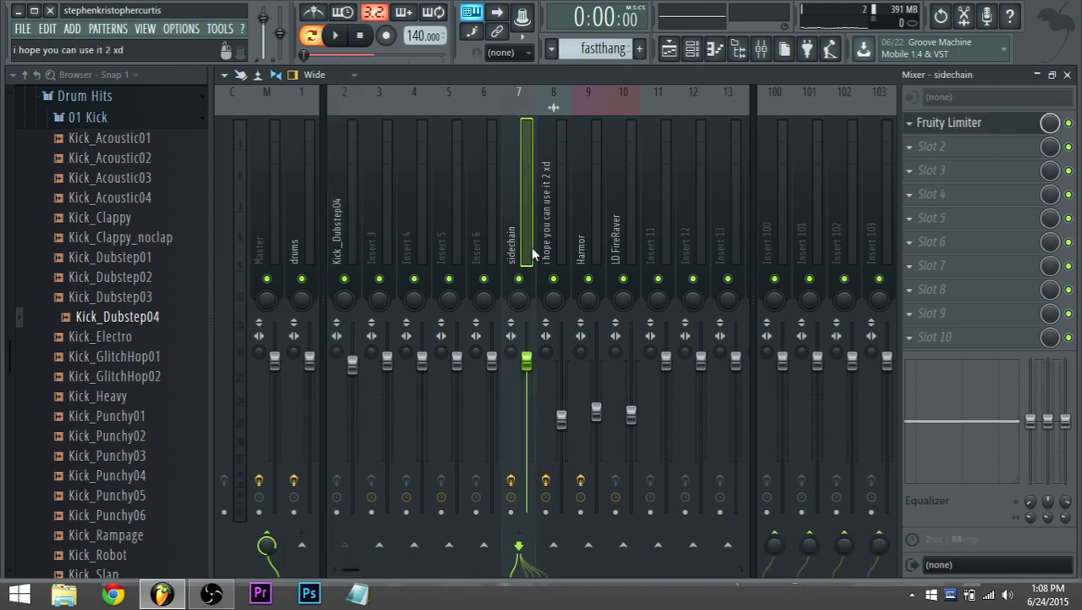
click(971, 126)
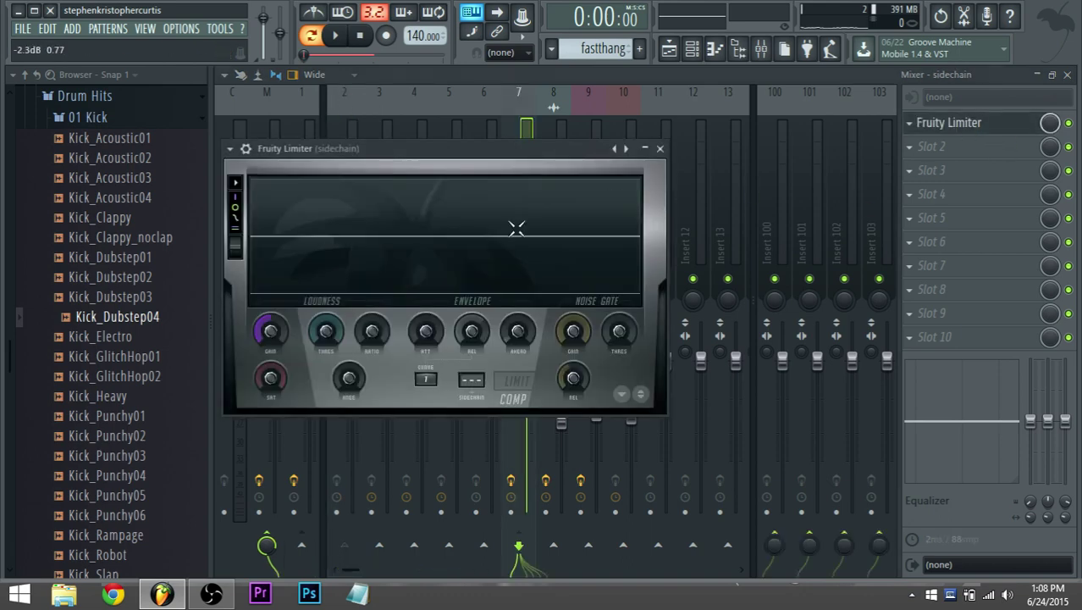
click(485, 377)
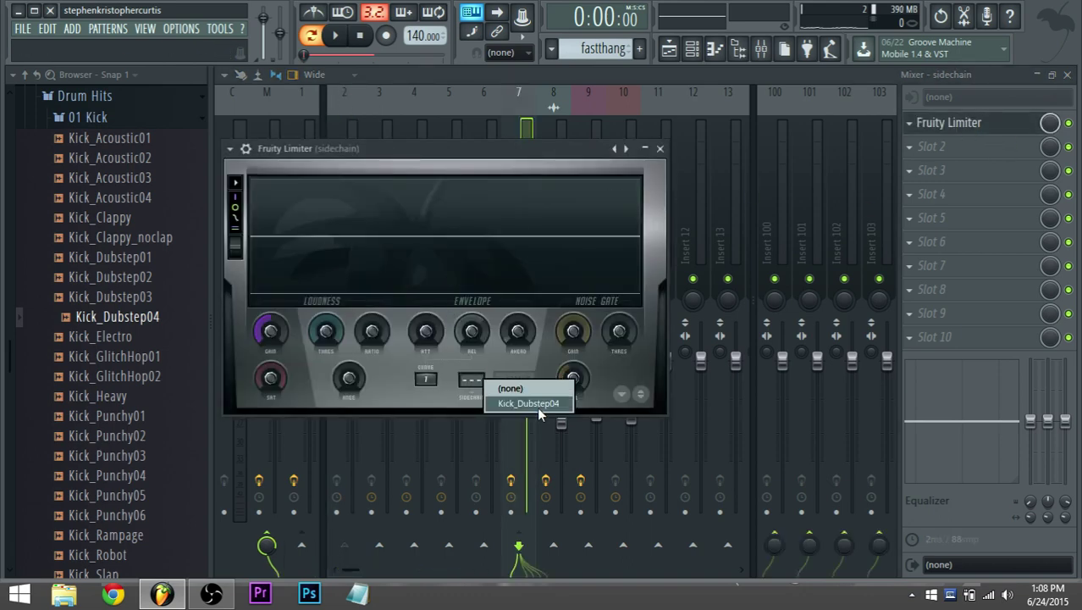
click(537, 405)
click(467, 377)
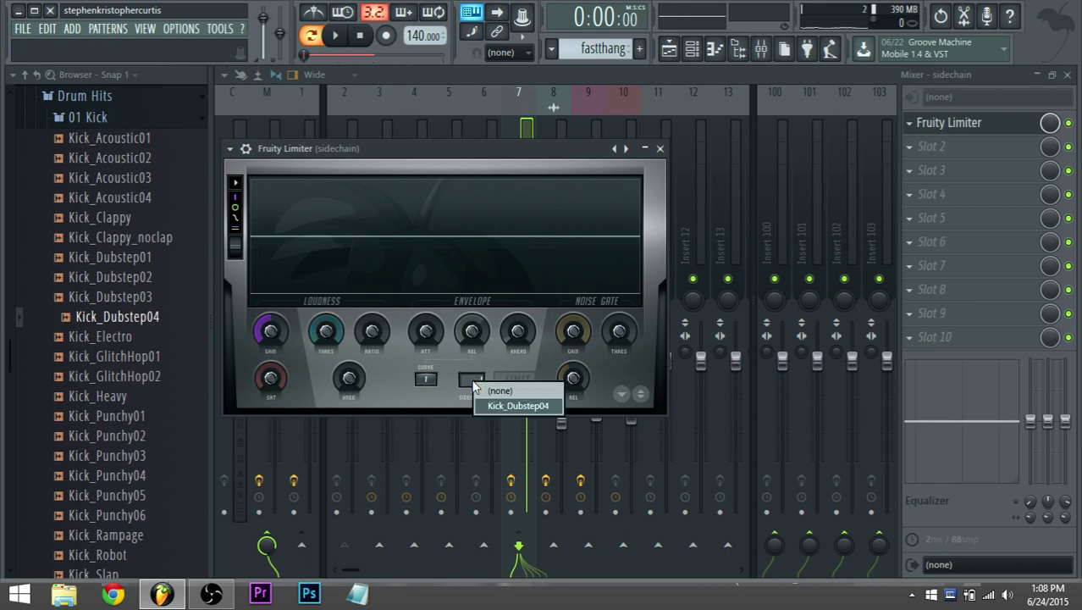
click(485, 404)
mouse_move(334, 331)
mouse_down()
mouse_move(342, 334)
mouse_move(330, 333)
mouse_up()
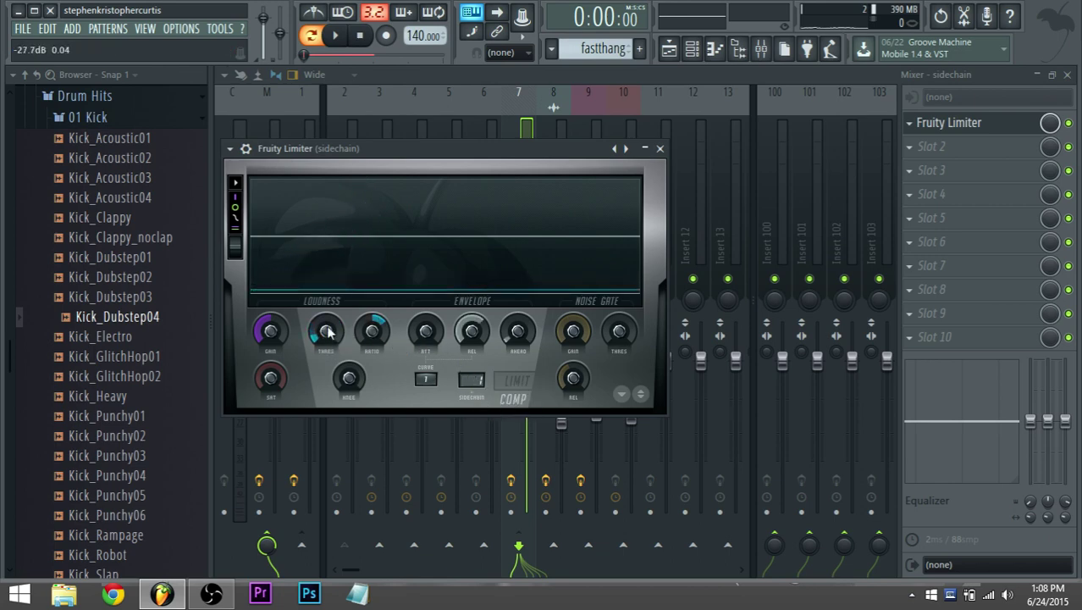
key(Escape)
Route the "i hope you can use it 2 xd" mixer track to the sidechain track only.
click(555, 246)
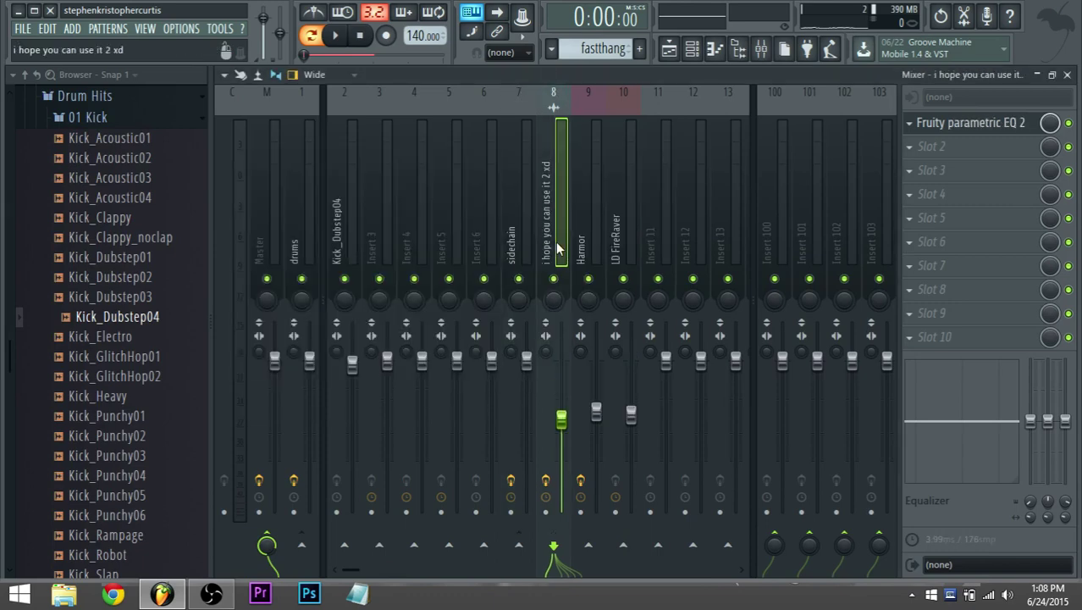
right_click(518, 547)
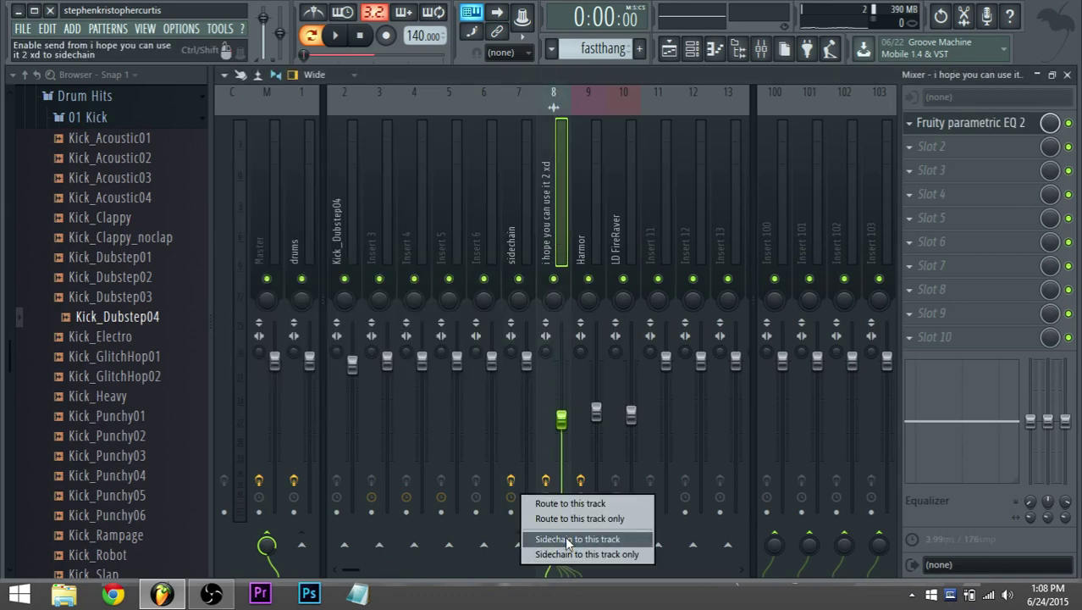
click(568, 519)
Route the Harmor mixer track to the sidechain track only, replacing its send to the master.
click(583, 269)
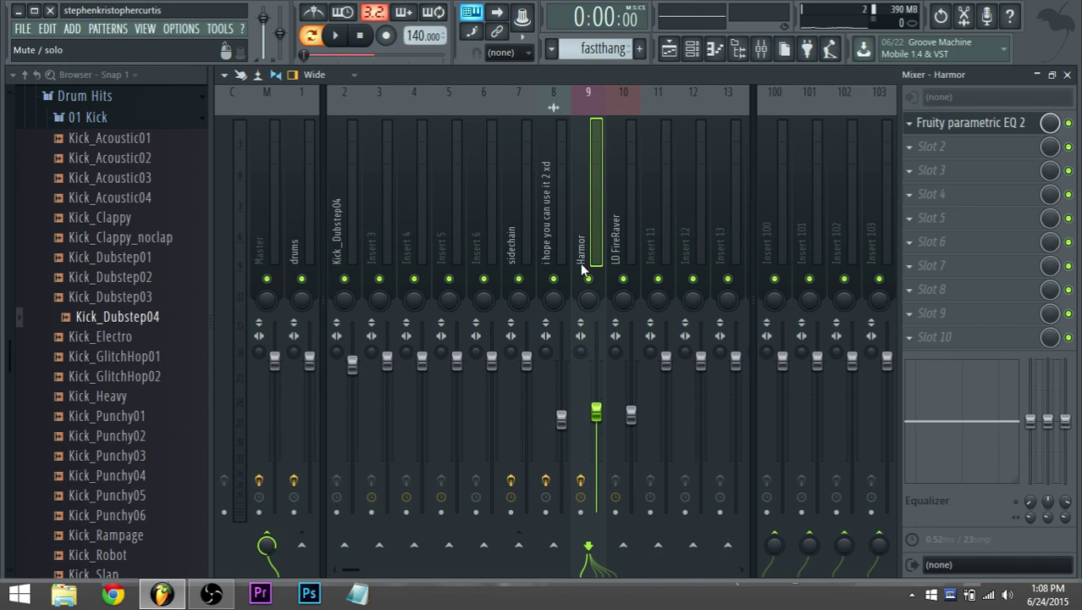
right_click(522, 548)
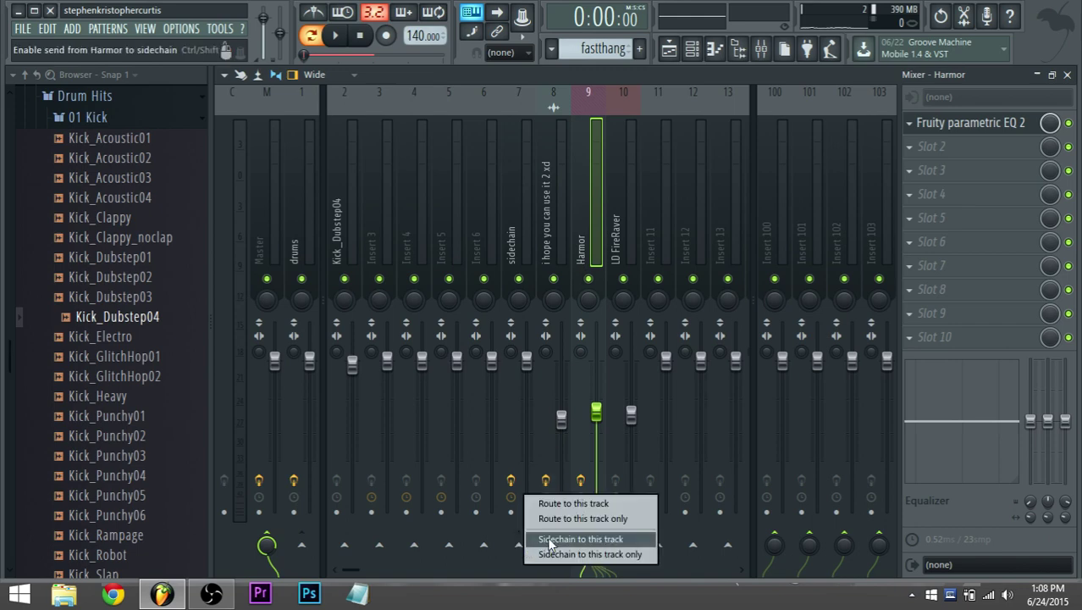
click(554, 539)
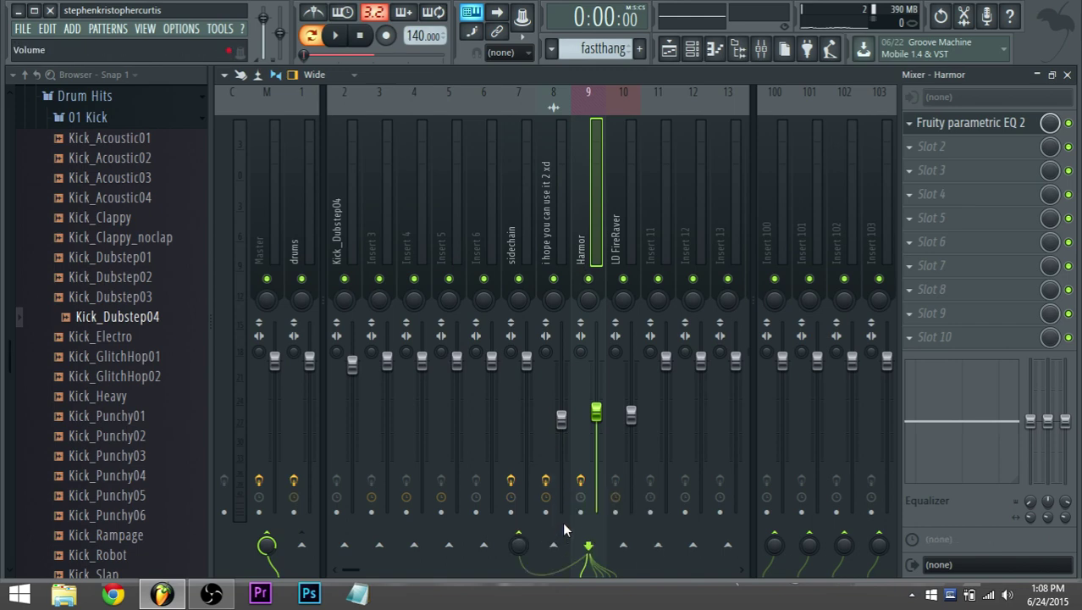
right_click(520, 547)
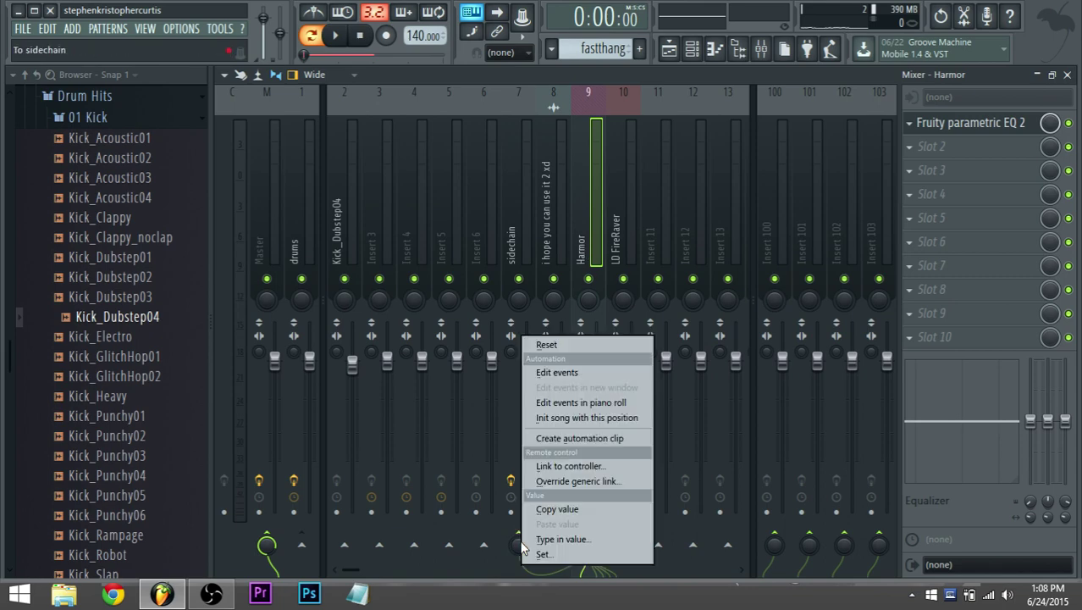
click(512, 571)
drag(511, 570, 350, 570)
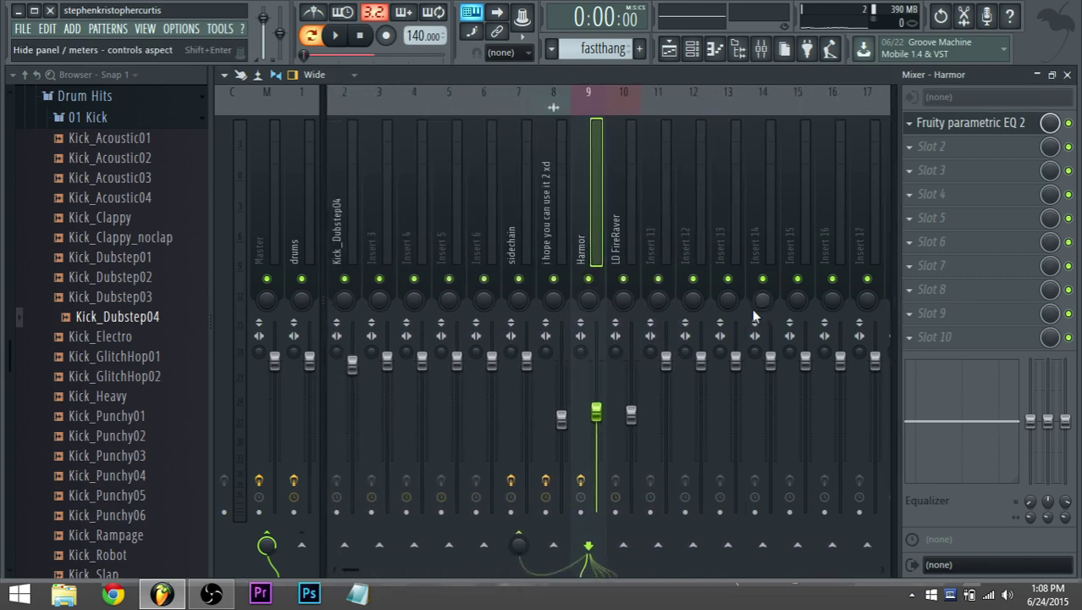
right_click(519, 545)
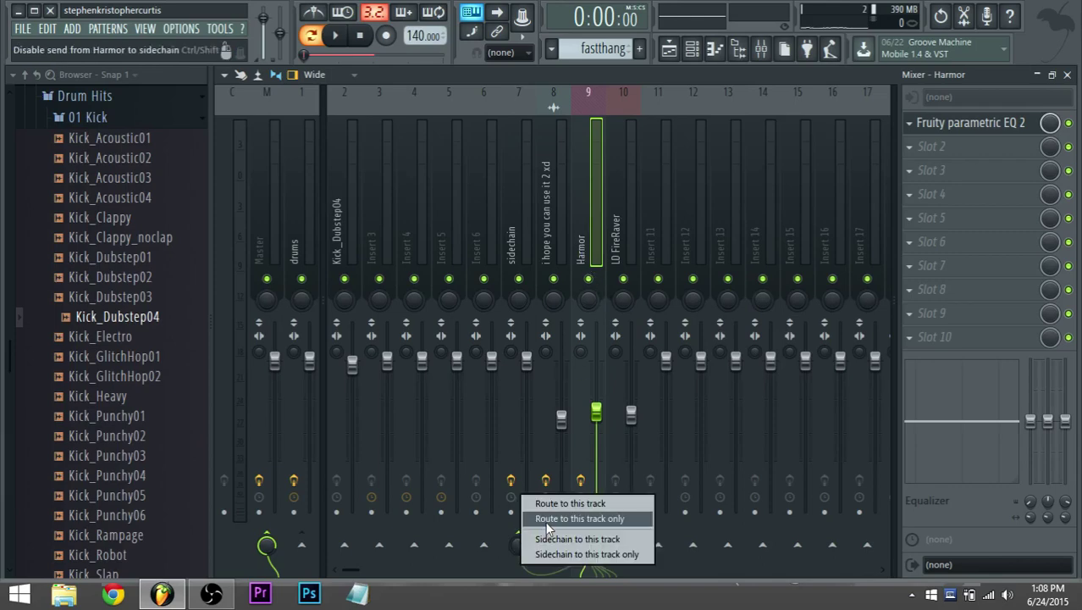
click(551, 574)
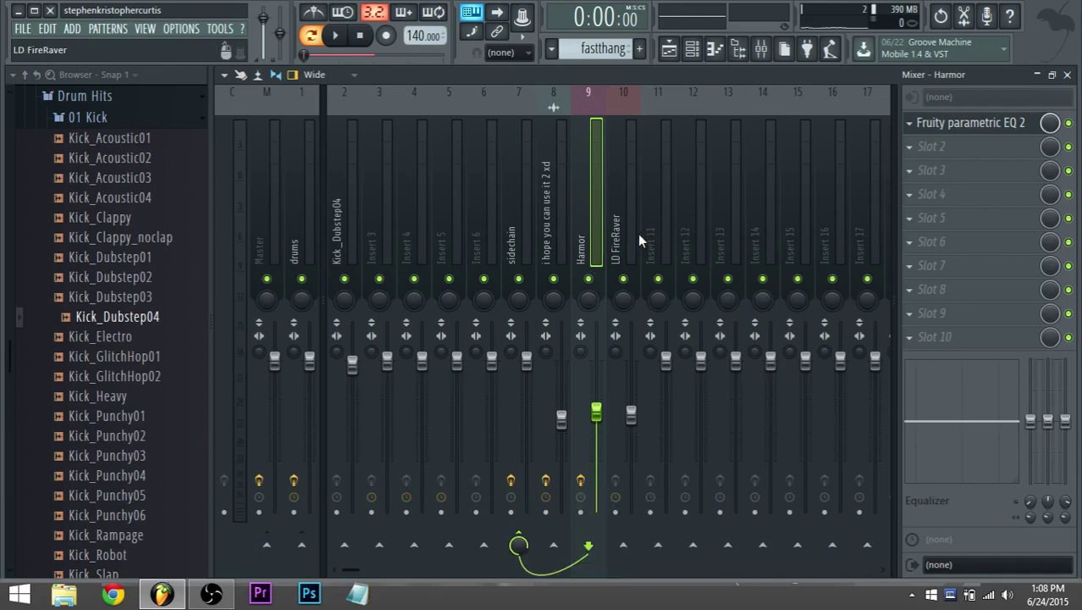
Route the LD FireRaver mixer track to the sidechain track only.
click(624, 246)
right_click(517, 547)
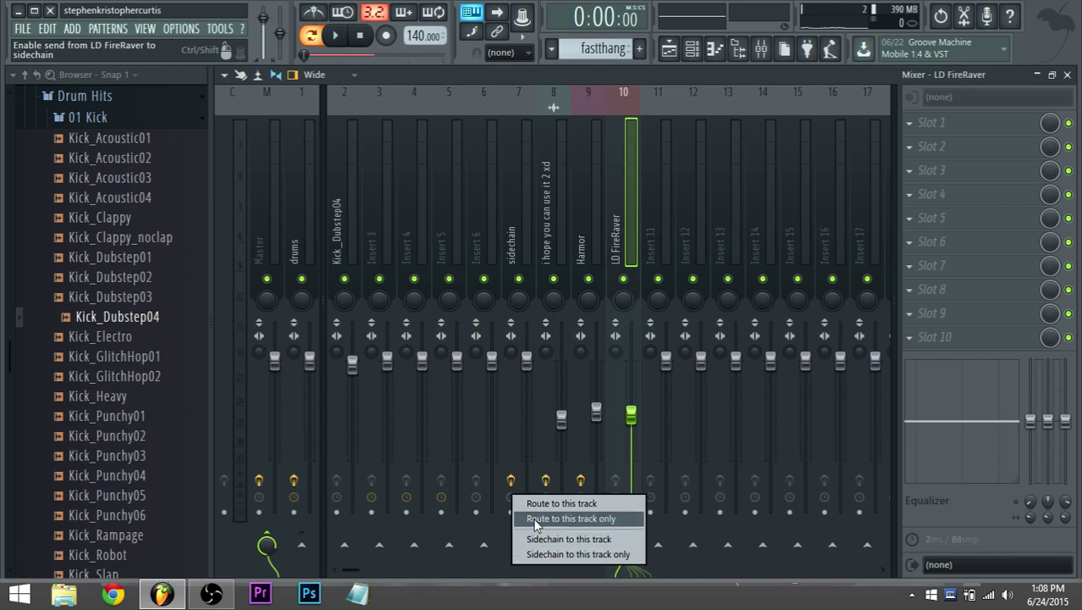
click(537, 539)
Dock the sidechain mixer track to the left group beside the drums track.
click(522, 247)
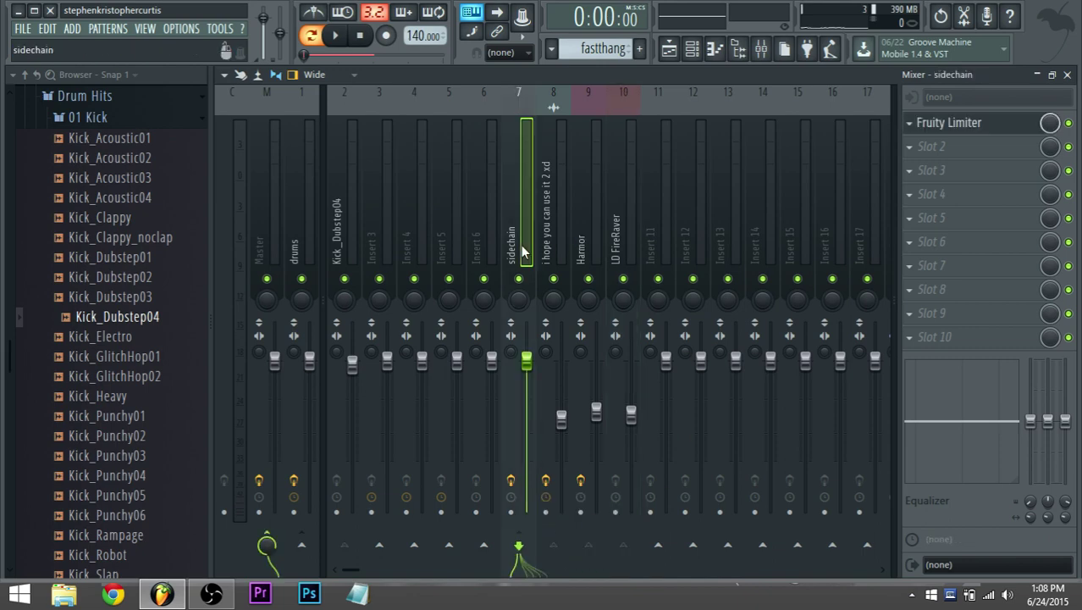
right_click(522, 247)
mouse_move(621, 339)
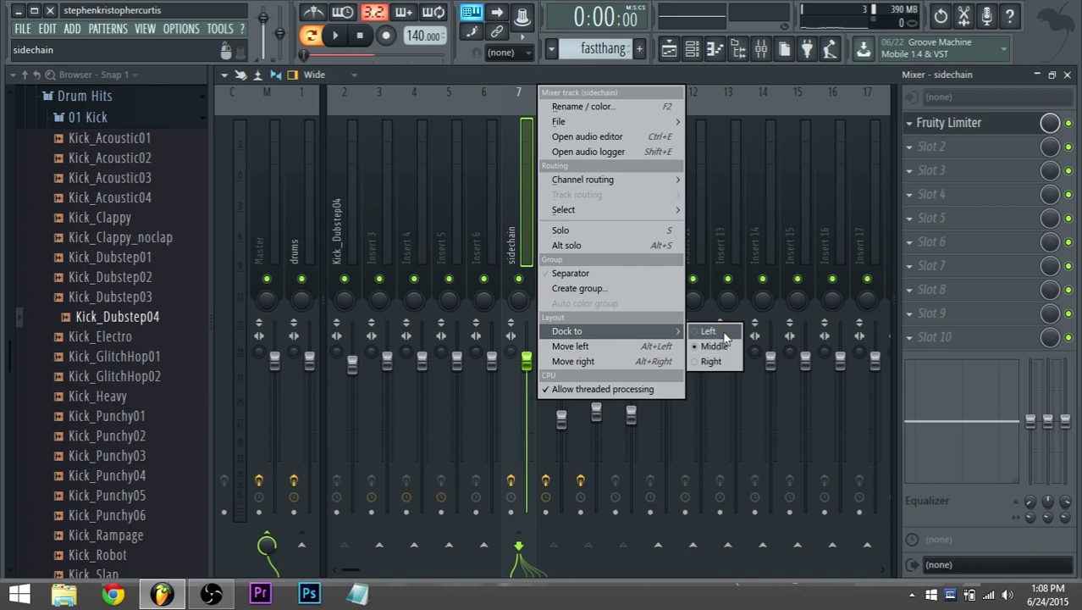
click(708, 331)
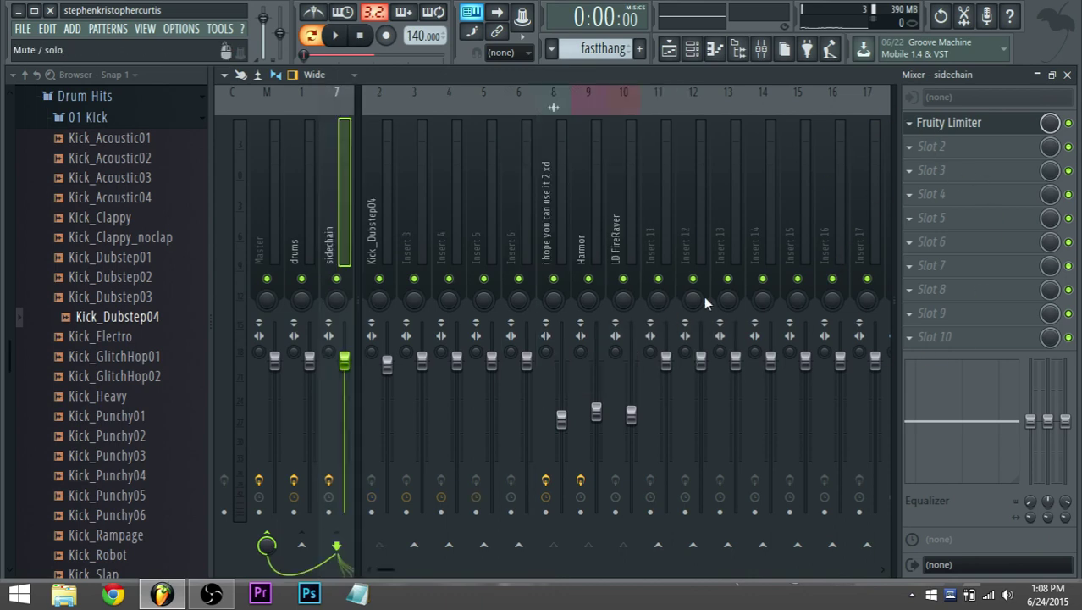
Add Fruity Parametric EQ 2 to the LD FireRaver mixer track and start playing the melody.
click(616, 265)
click(950, 119)
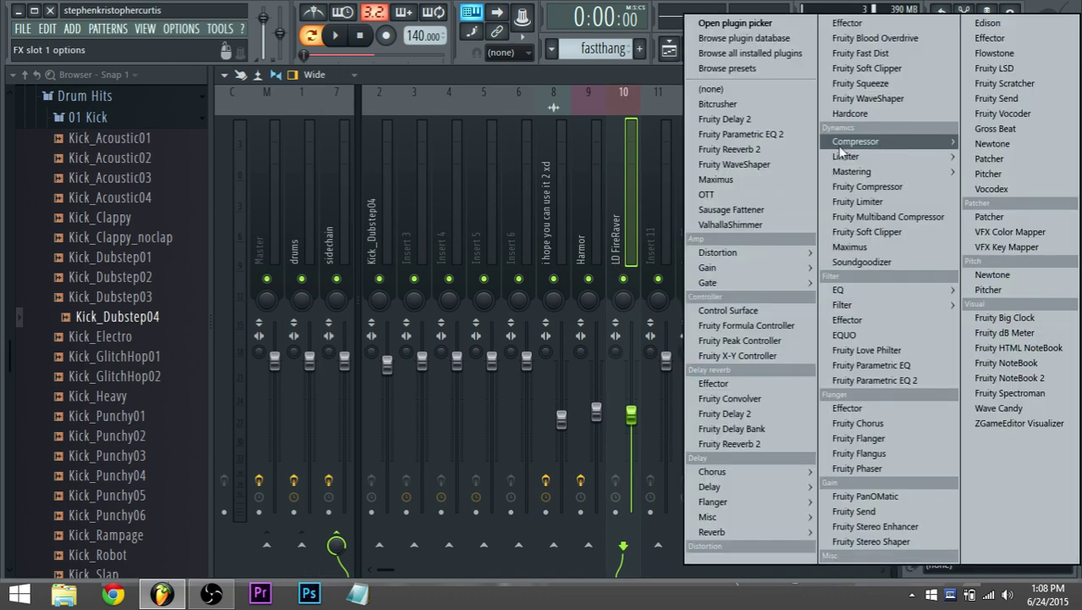
click(792, 138)
key(space)
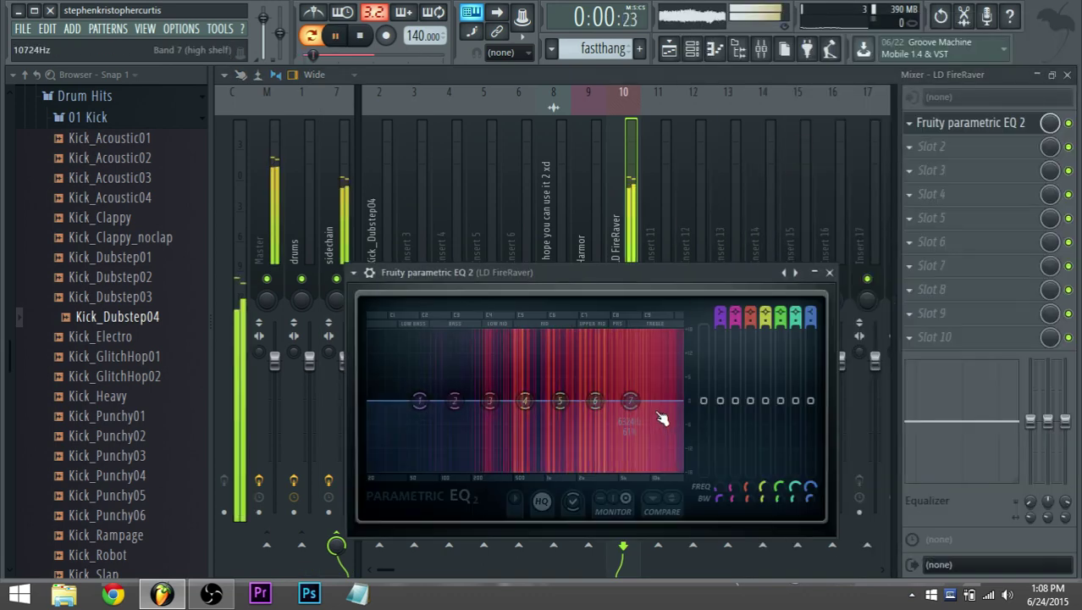
Cut LD FireRaver's lows with the band 1 low shelf at about 109 Hz and slightly lower the band 7 highs.
drag(395, 401, 432, 447)
right_click(704, 448)
click(730, 349)
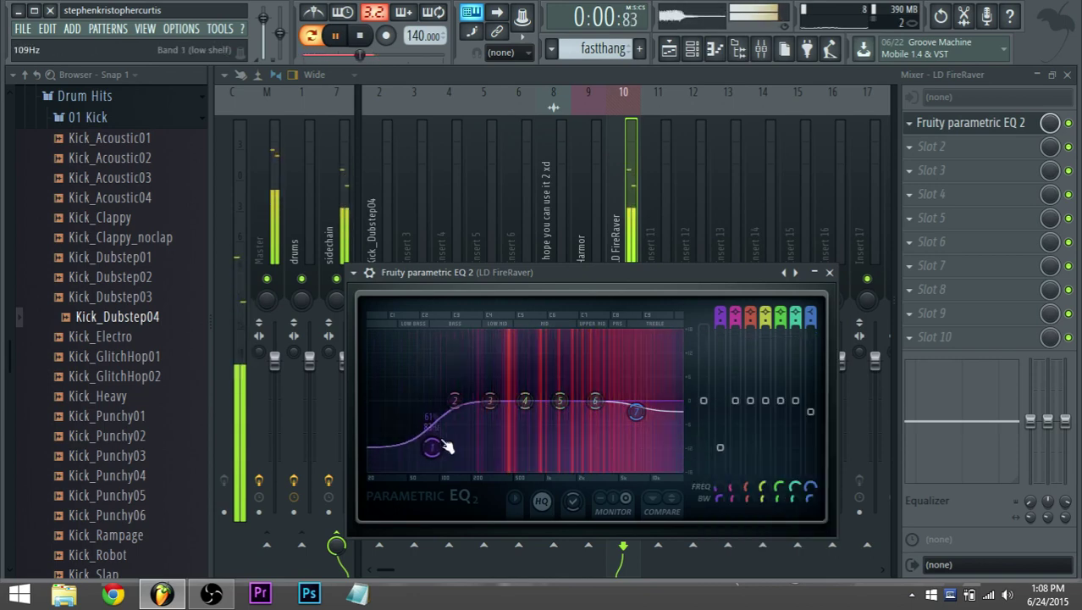
Lower EQ bands 2 and 3 on LD FireRaver, boost the highs with band 6, and move band 7 to a higher frequency.
drag(491, 400, 470, 424)
drag(526, 401, 495, 408)
drag(536, 411, 539, 400)
drag(560, 401, 558, 401)
drag(595, 401, 621, 398)
drag(636, 411, 682, 415)
drag(620, 398, 649, 393)
drag(557, 400, 552, 404)
drag(539, 400, 538, 401)
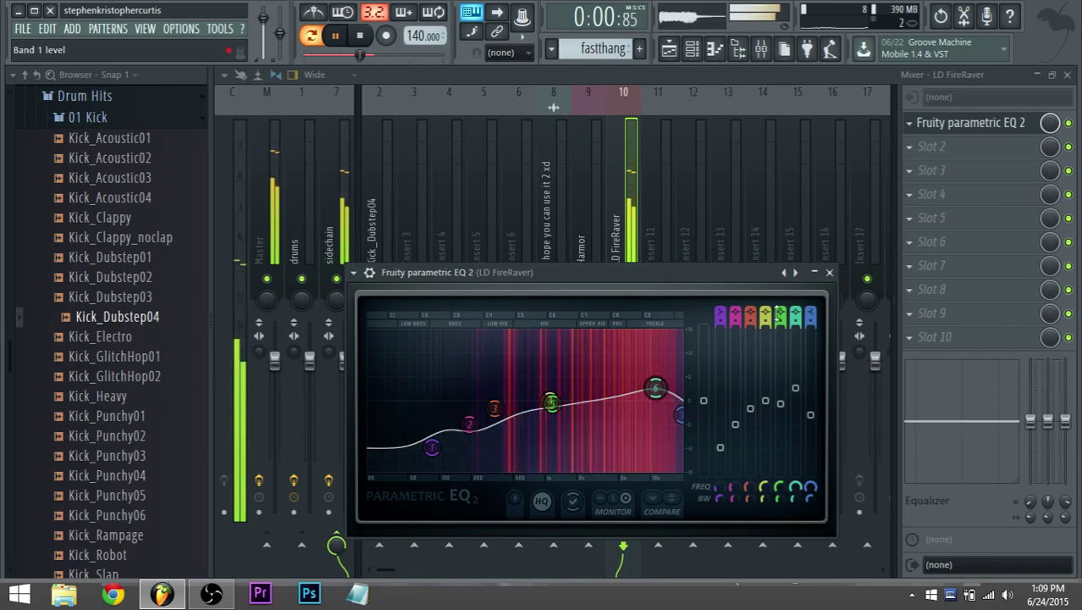
Try OTT in slot 2 of the LD FireRaver mixer track with its output gain at 9.3 dB.
click(932, 145)
click(736, 195)
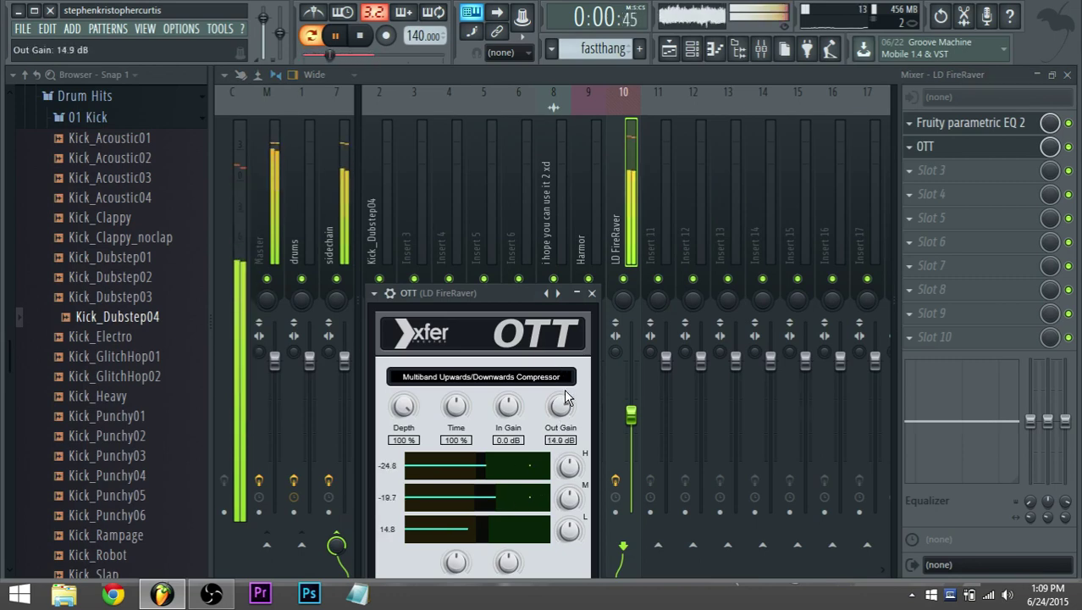
drag(566, 421, 610, 426)
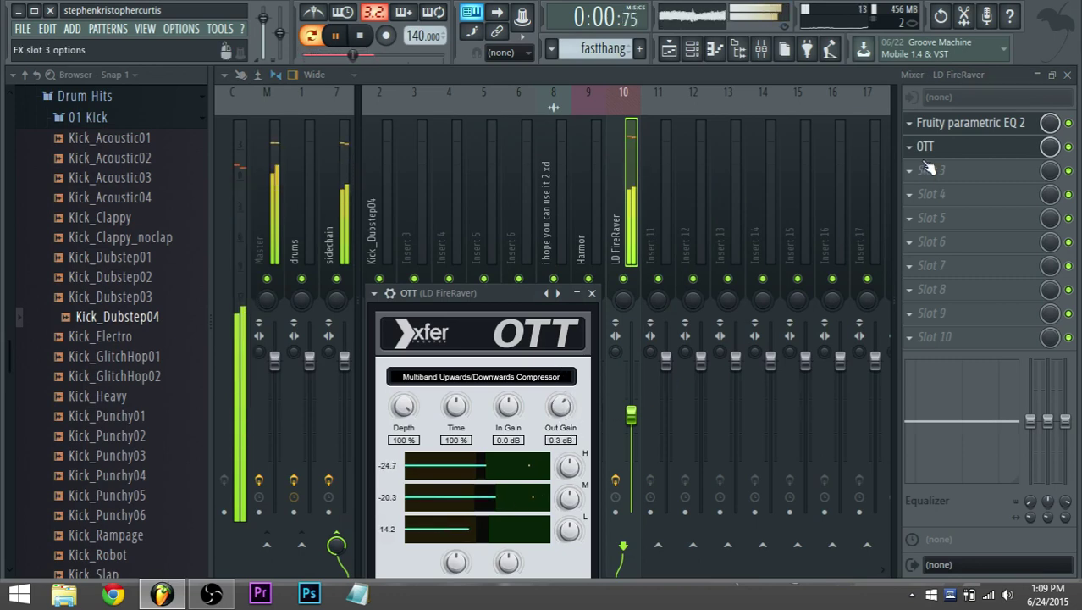
Reshape LD FireRaver's EQ by dropping the band 1 low shelf fully, dipping bands 2, 3 and 5 slightly, and boosting bands 4 and 6.
click(940, 125)
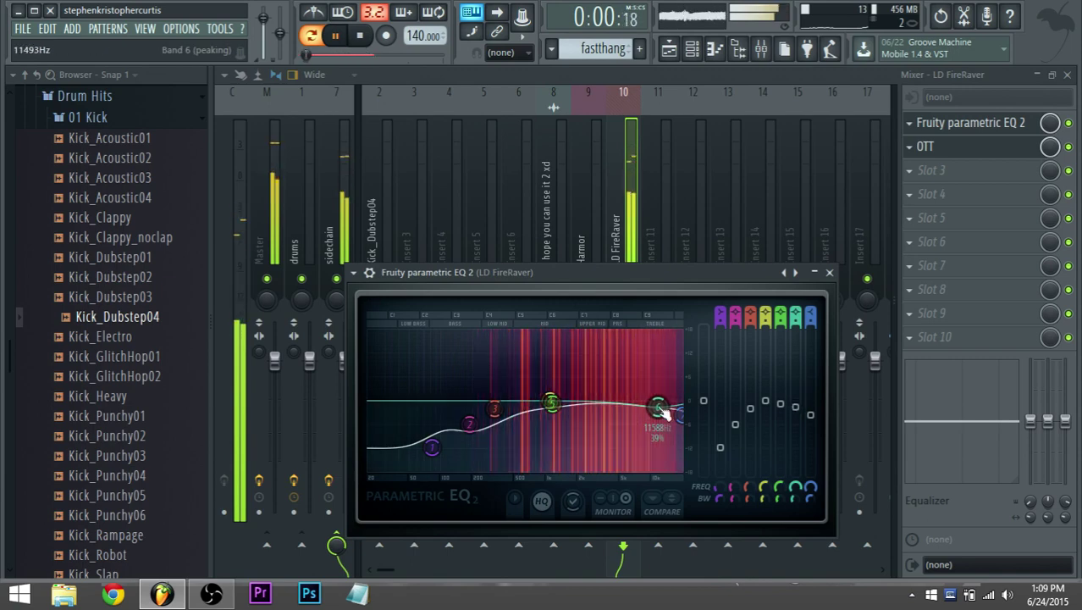
drag(552, 404, 541, 438)
drag(550, 402, 568, 430)
mouse_move(658, 408)
mouse_down()
mouse_move(658, 391)
mouse_move(646, 391)
mouse_up()
drag(568, 430, 560, 396)
drag(541, 440, 517, 387)
drag(495, 409, 438, 469)
drag(517, 387, 508, 415)
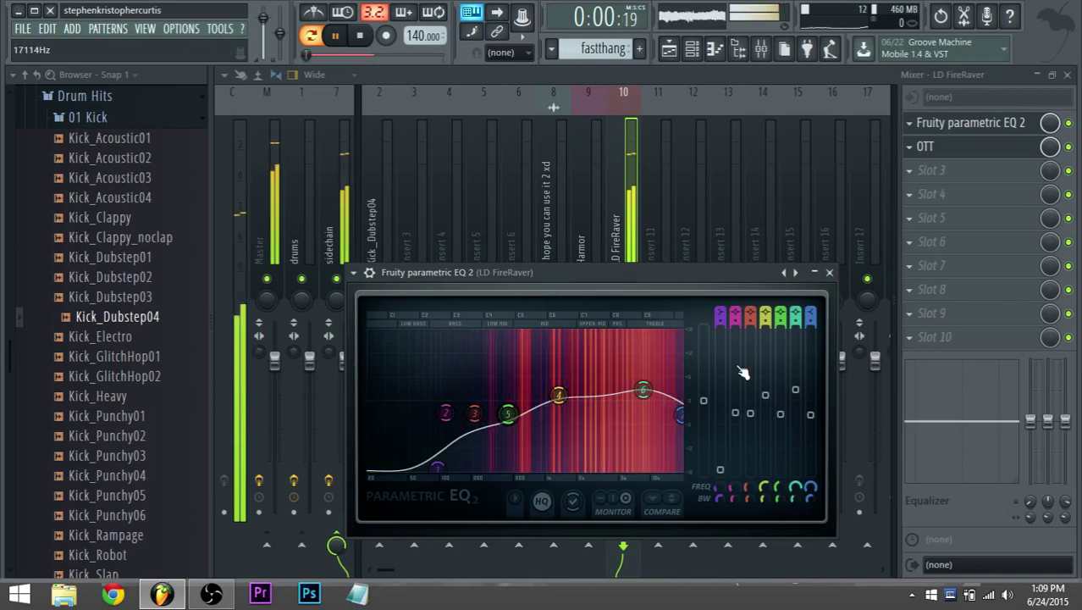
Remove OTT from slot 2 of the LD FireRaver mixer track.
click(910, 146)
mouse_move(895, 163)
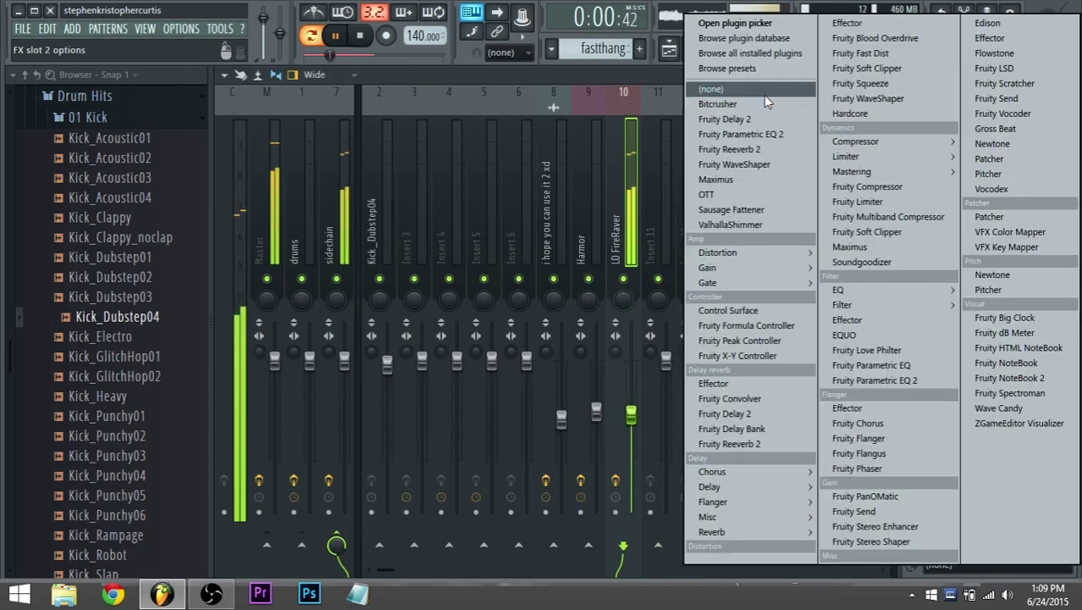
click(764, 91)
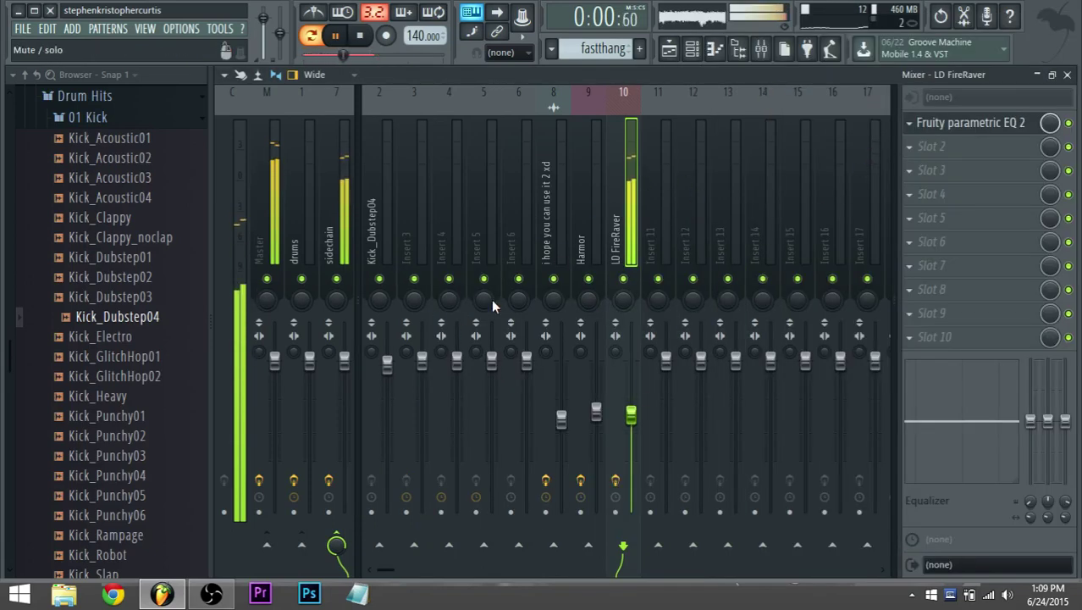
Halve the length of all LD FireRaver notes in the fastthang pattern and play the pattern on its own.
click(669, 48)
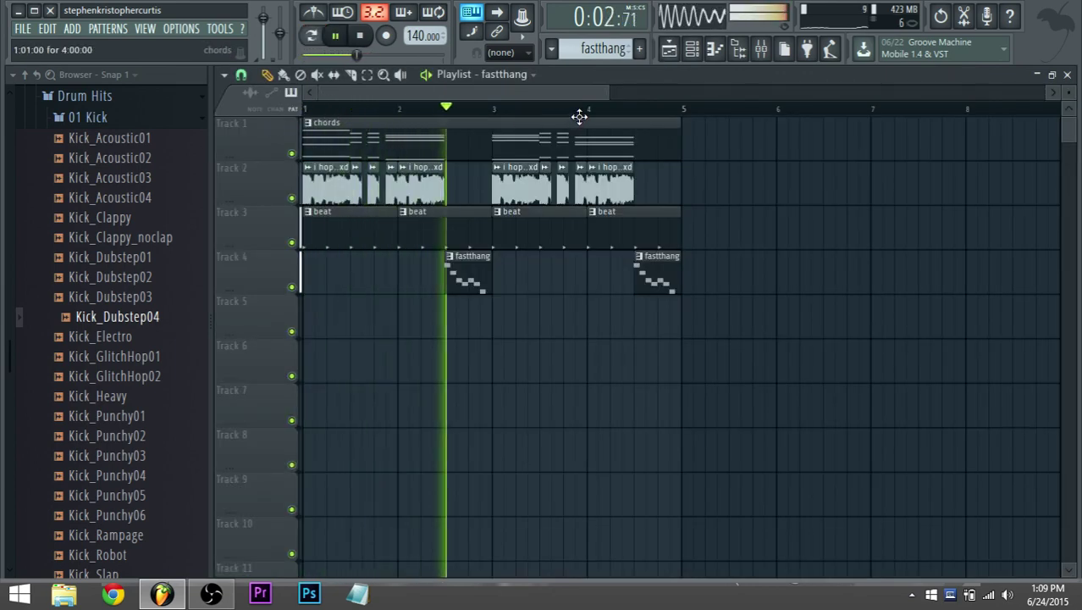
key(space)
double_click(482, 285)
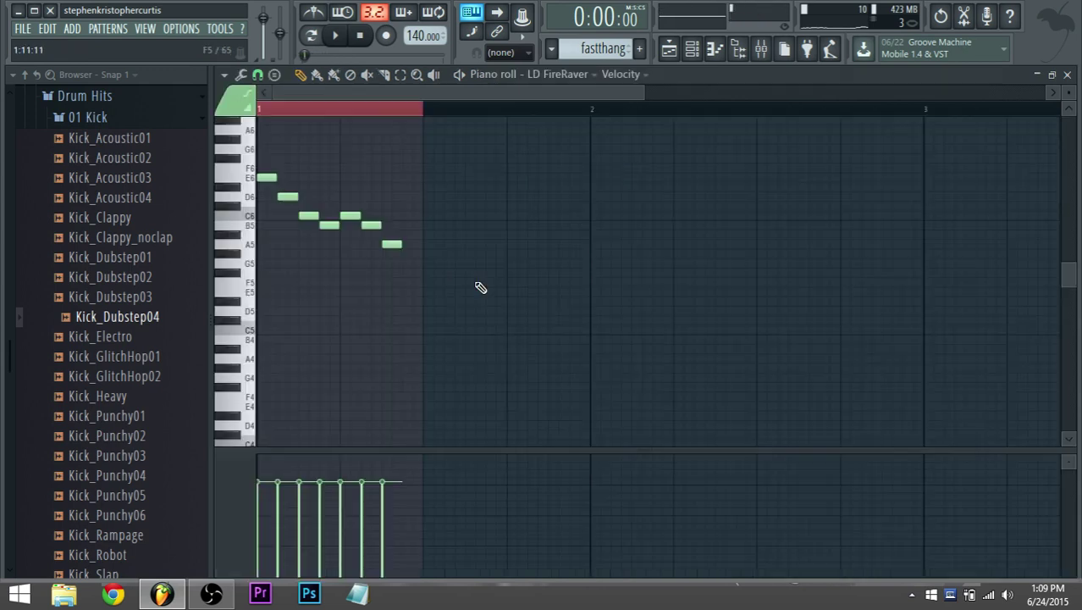
scroll(329, 378, down, 2)
scroll(334, 369, up, 2)
drag(391, 293, 251, 197)
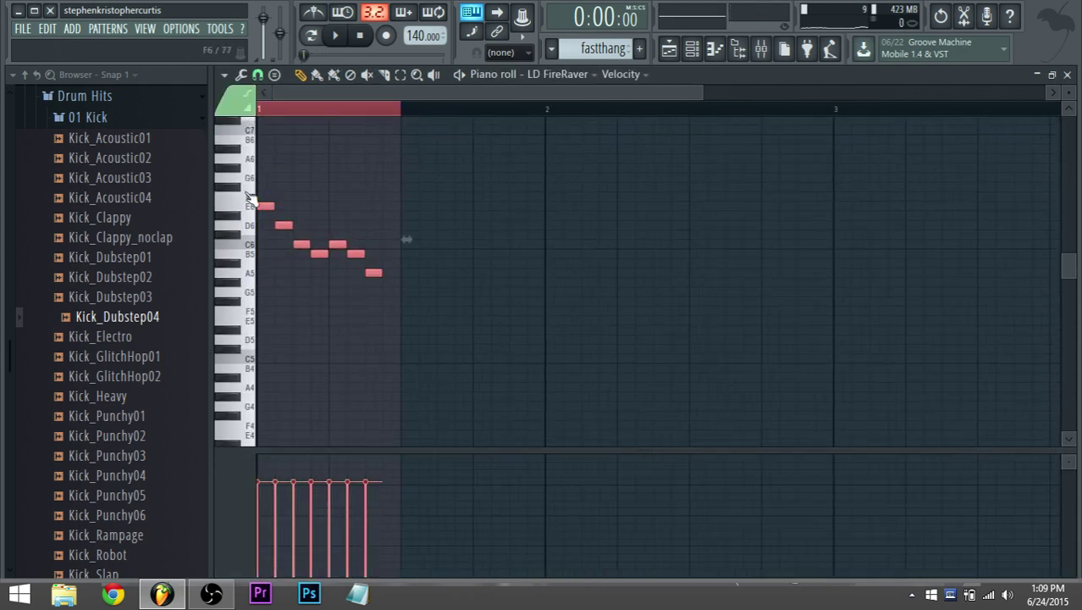
click(319, 36)
key(space)
key(space)
Open the LD FireRaver synth and adjust its filter cutoff while the fastthang pattern plays.
click(694, 53)
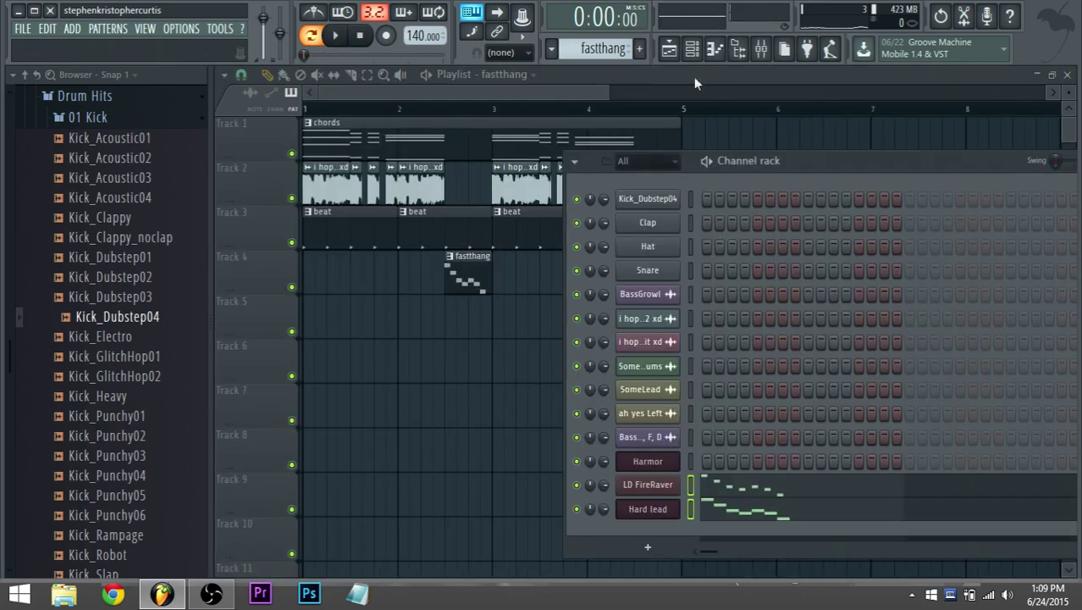
key(space)
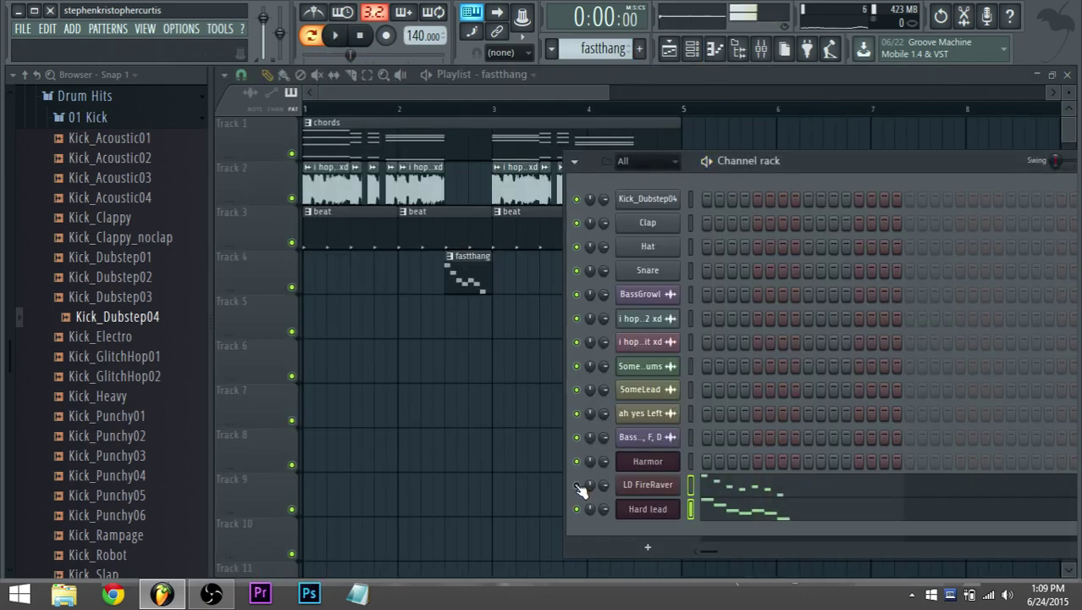
click(645, 485)
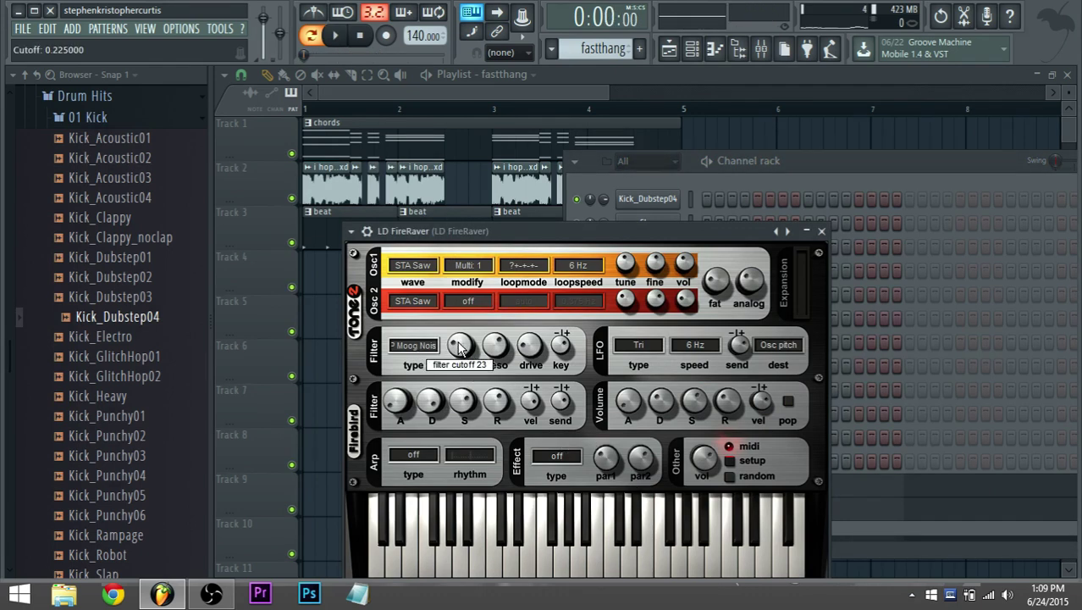
drag(464, 267, 462, 256)
key(space)
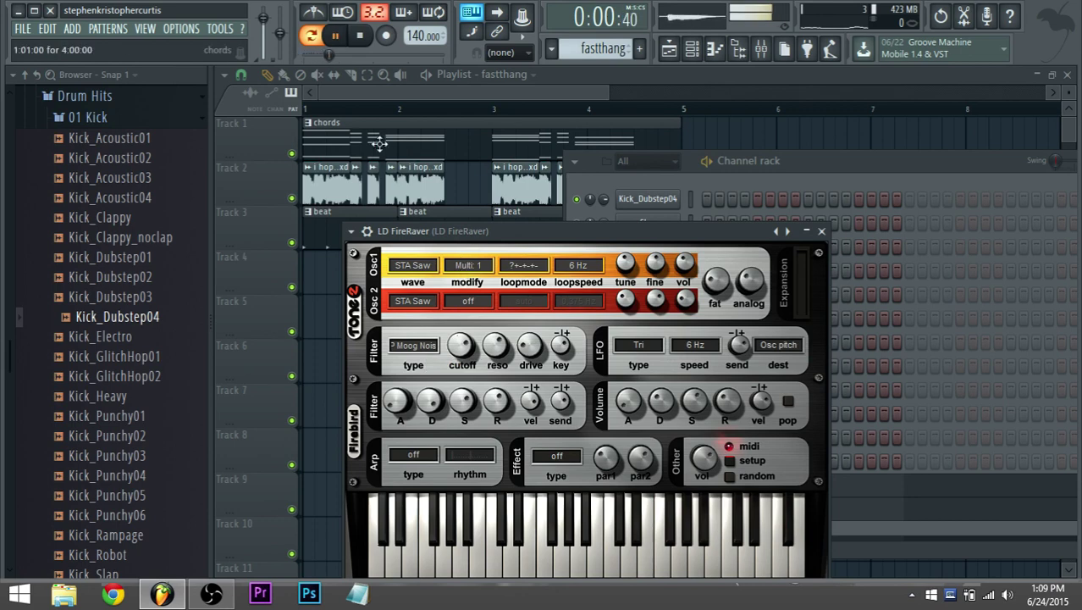
drag(465, 347, 463, 315)
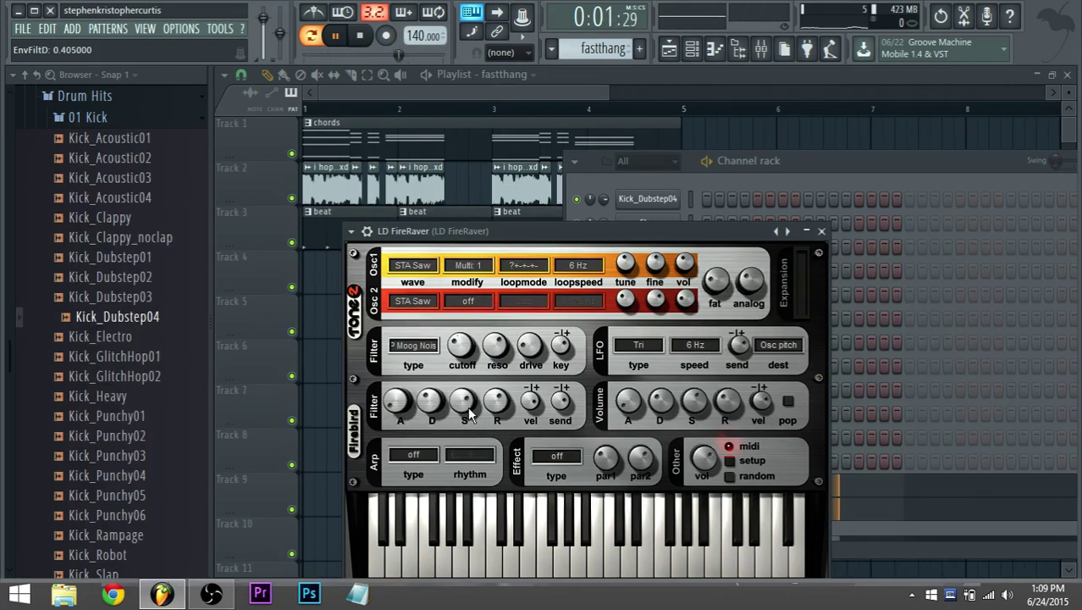
Adjust LD FireRaver's filter and volume envelopes, with the volume decay at 100 and the filter attack at about 0.185.
drag(470, 413, 463, 451)
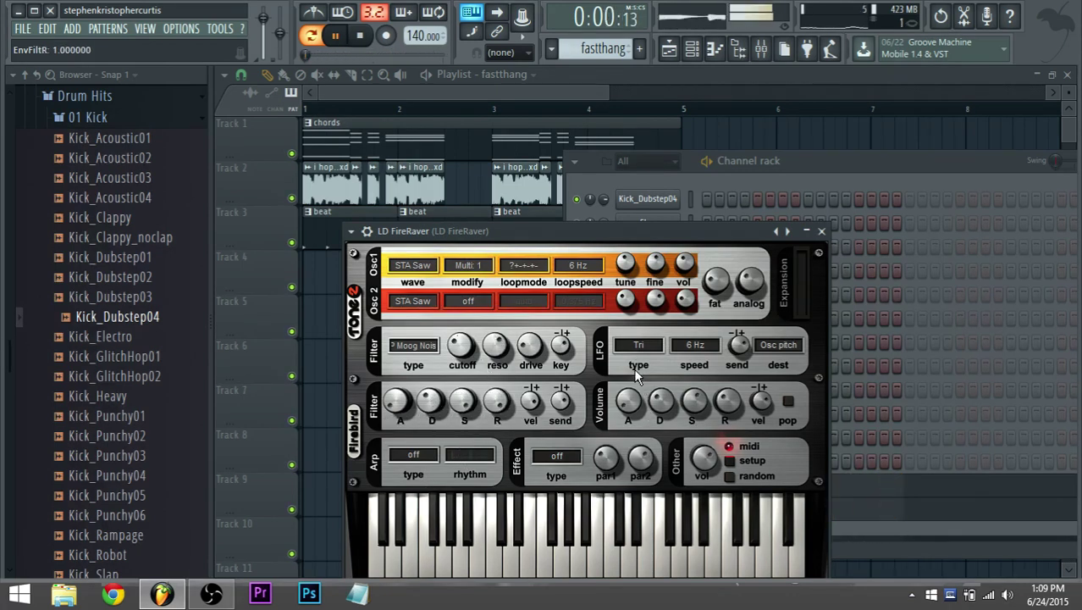
drag(669, 393, 666, 316)
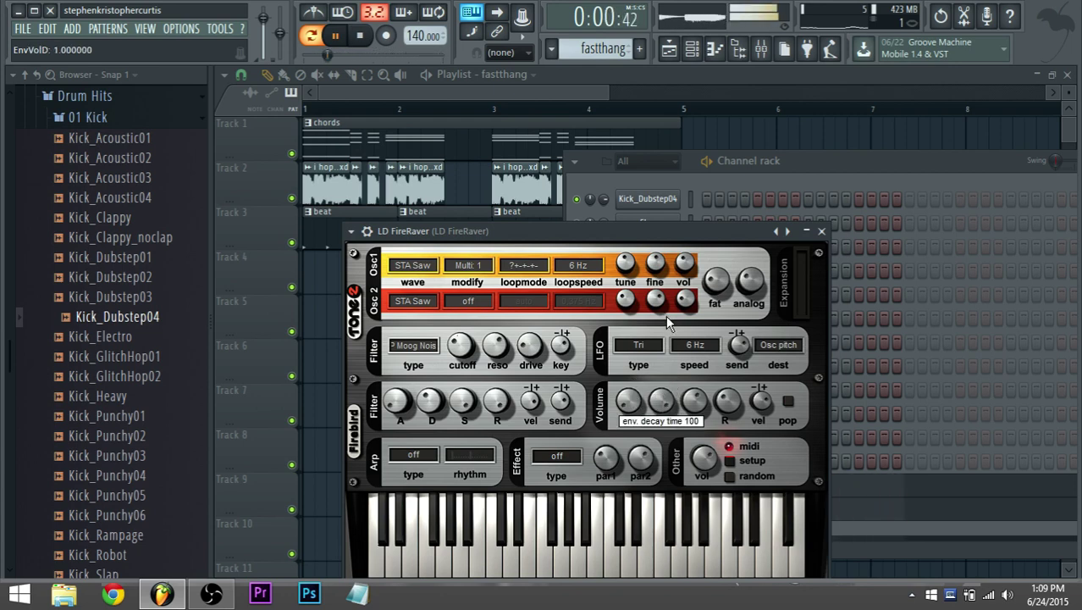
drag(694, 398, 728, 412)
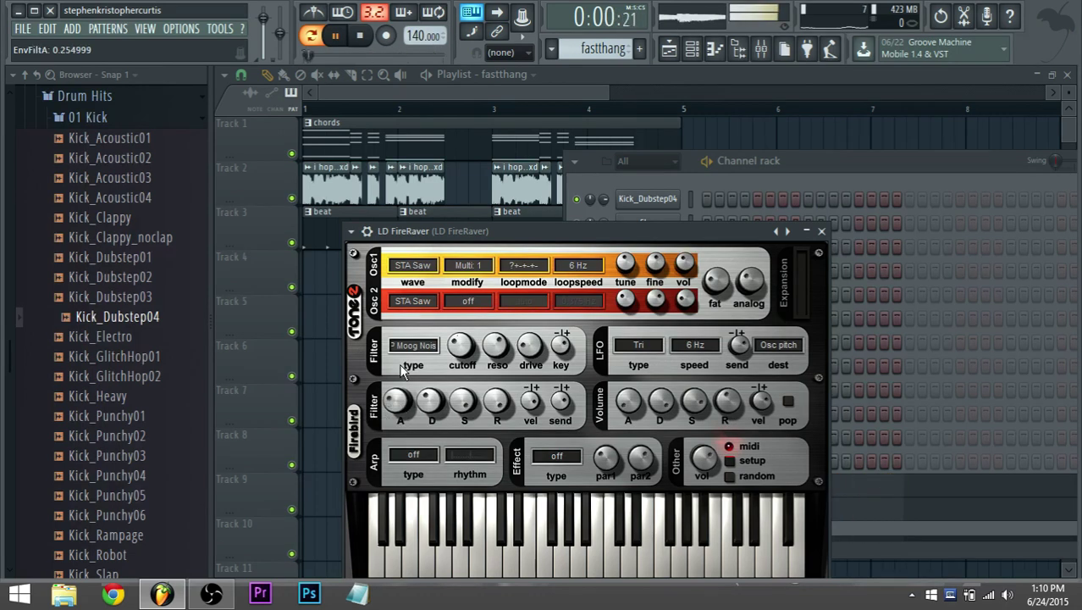
drag(400, 396, 403, 414)
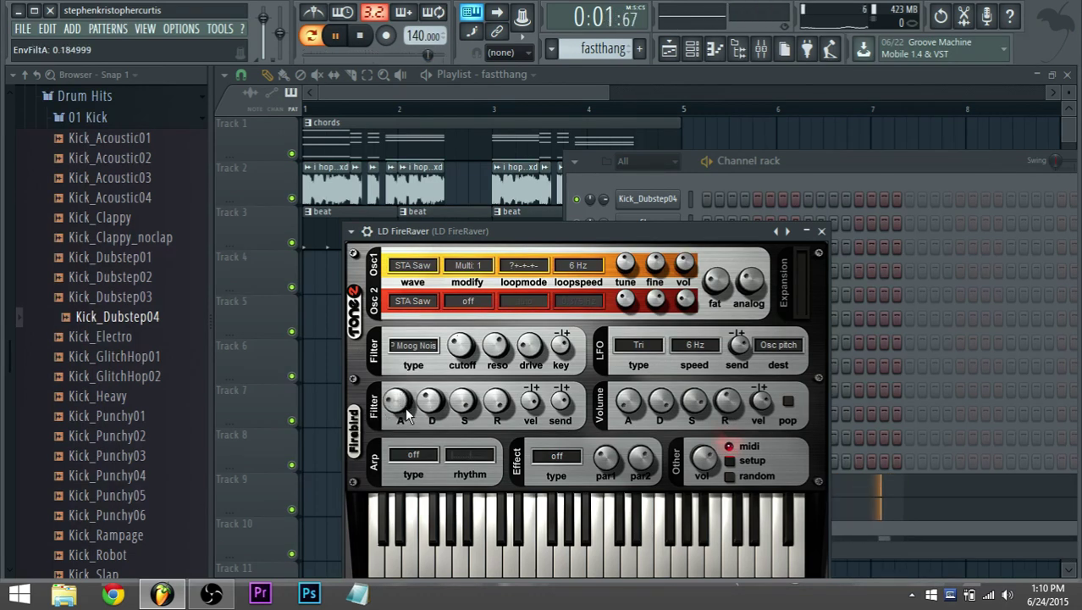
Open the Hard lead instrument and raise its Y (Anger) modulation to about the middle of the XY pad, then stop playback.
click(821, 163)
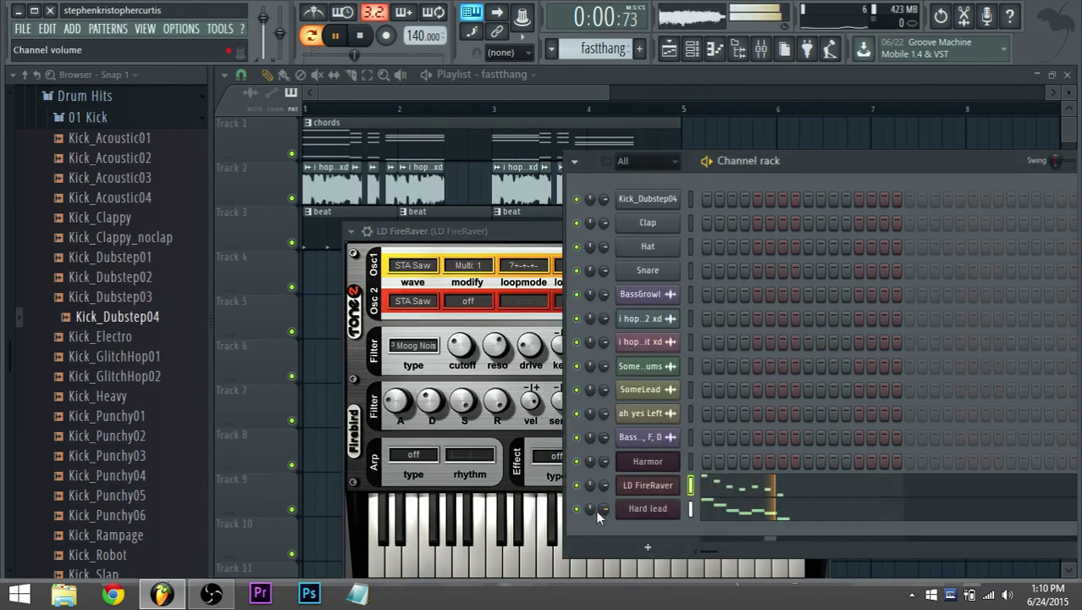
click(651, 509)
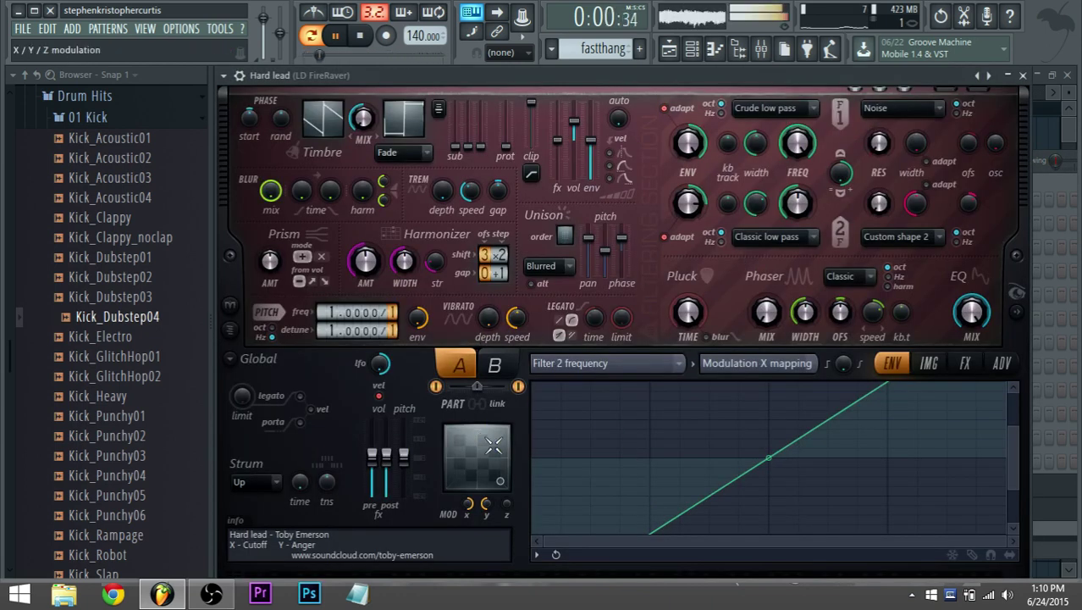
drag(500, 481, 501, 435)
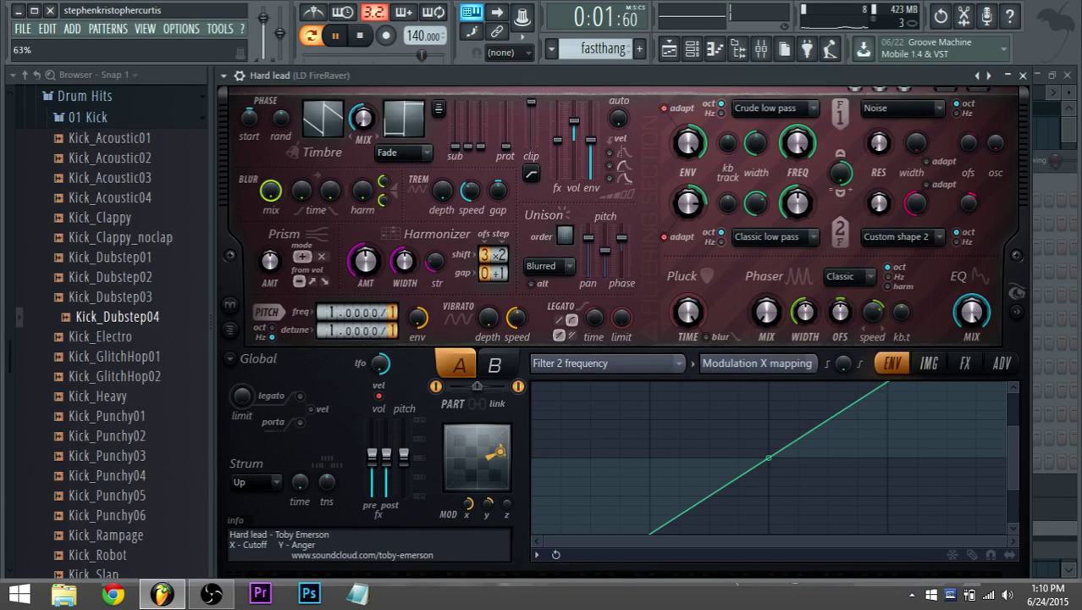
key(space)
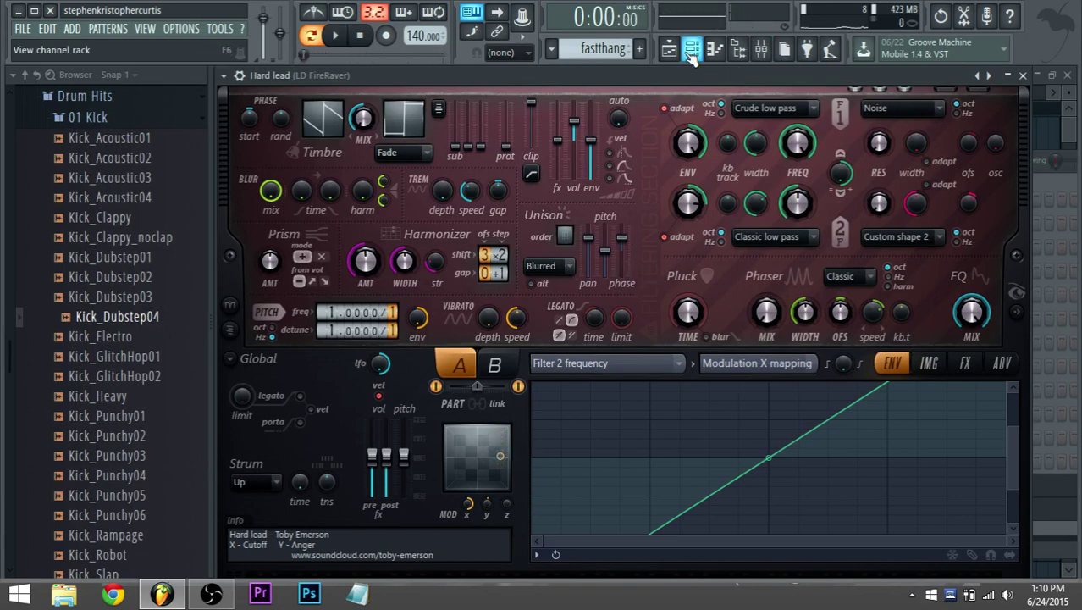
Play the whole arrangement from the start to hear the melody against the chords, audio clips and beat.
click(692, 51)
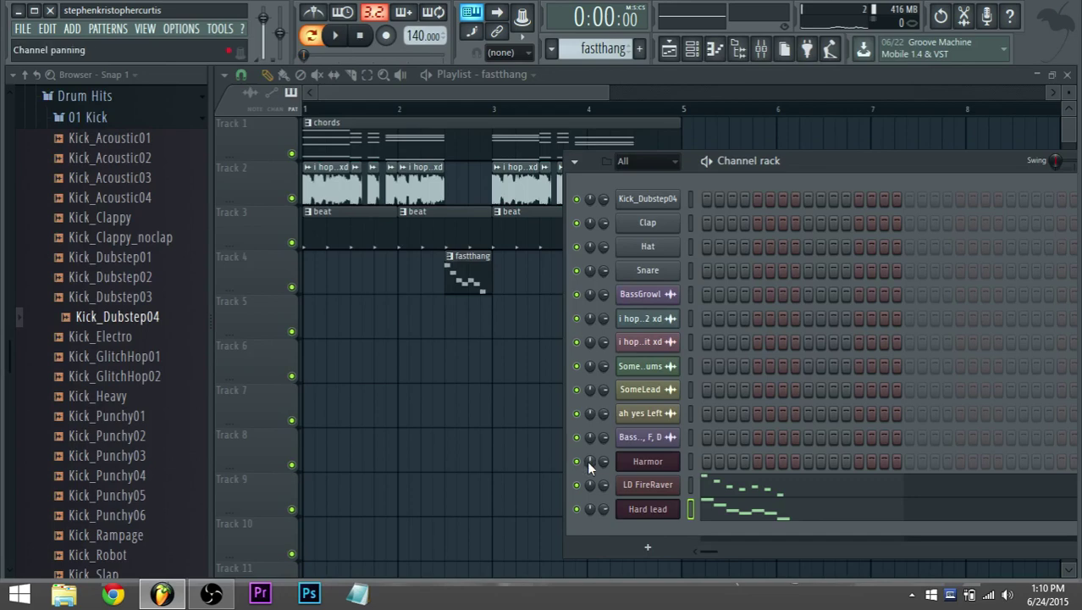
drag(821, 160, 787, 119)
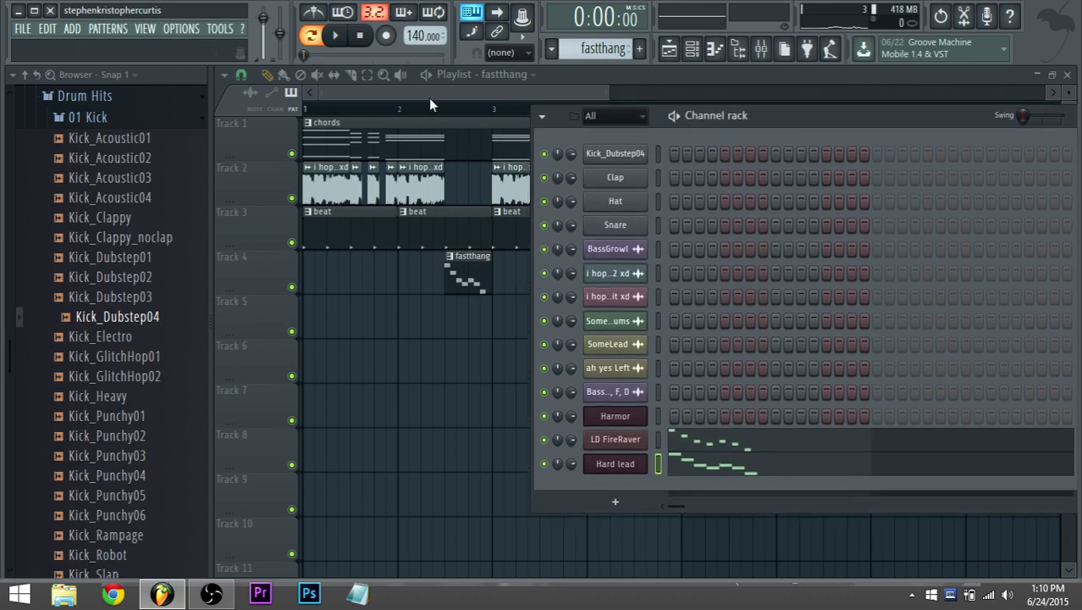
drag(607, 95, 703, 95)
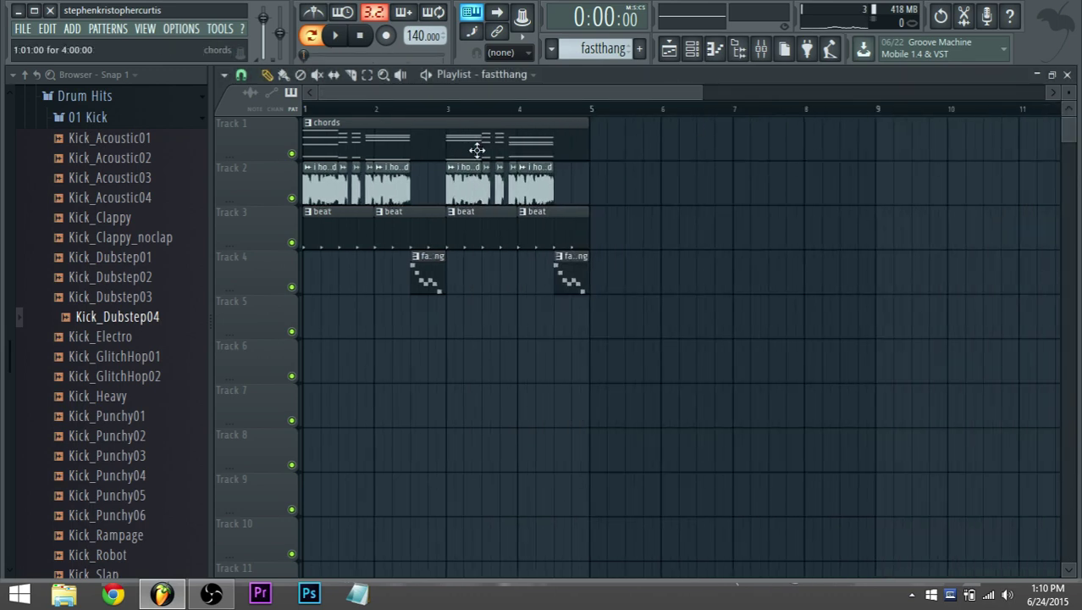
drag(332, 111, 312, 112)
key(space)
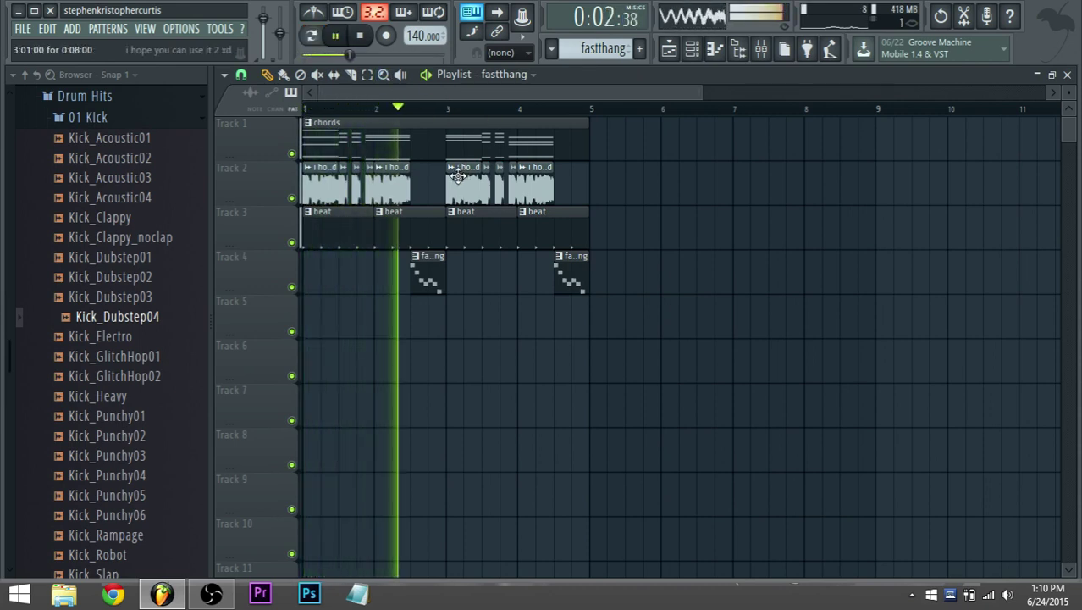
key(space)
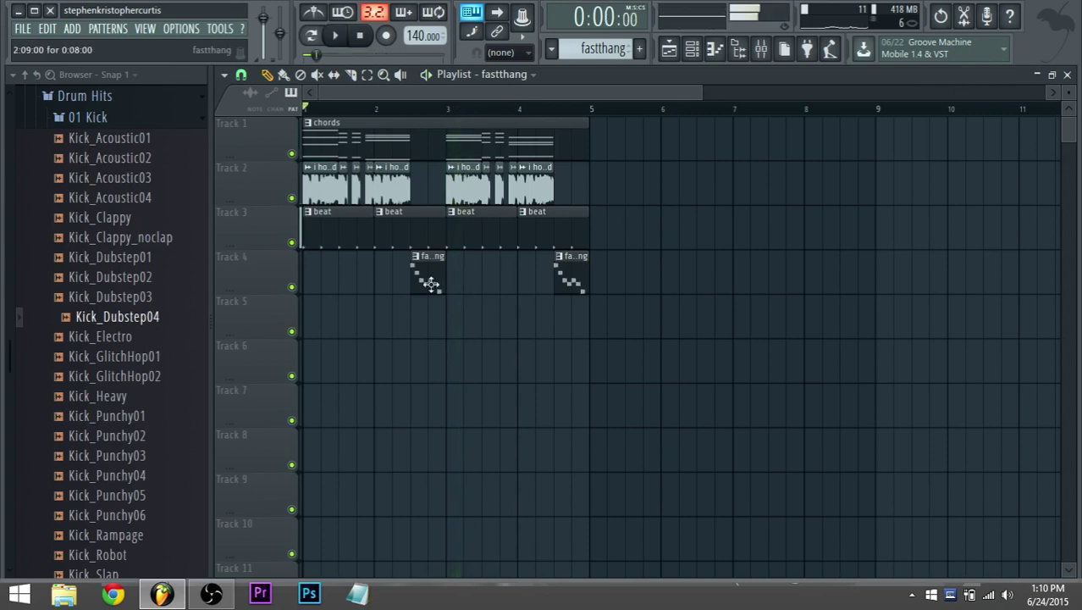
Lengthen all LD FireRaver notes in the fastthang pattern to match the Hard lead notes and play the arrangement.
key(F7)
click(692, 48)
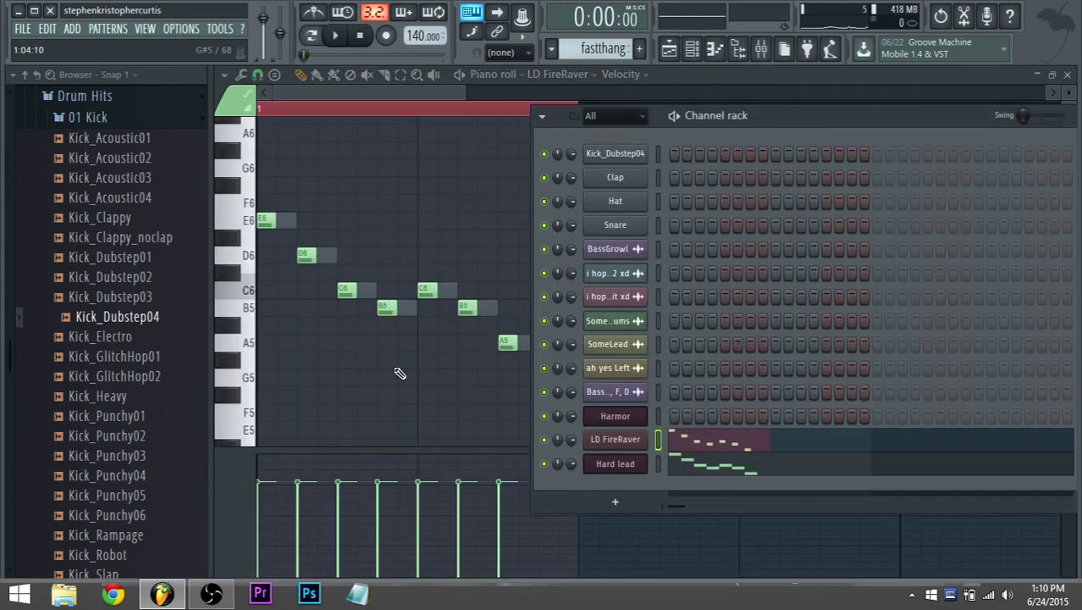
key(F6)
drag(527, 382, 295, 225)
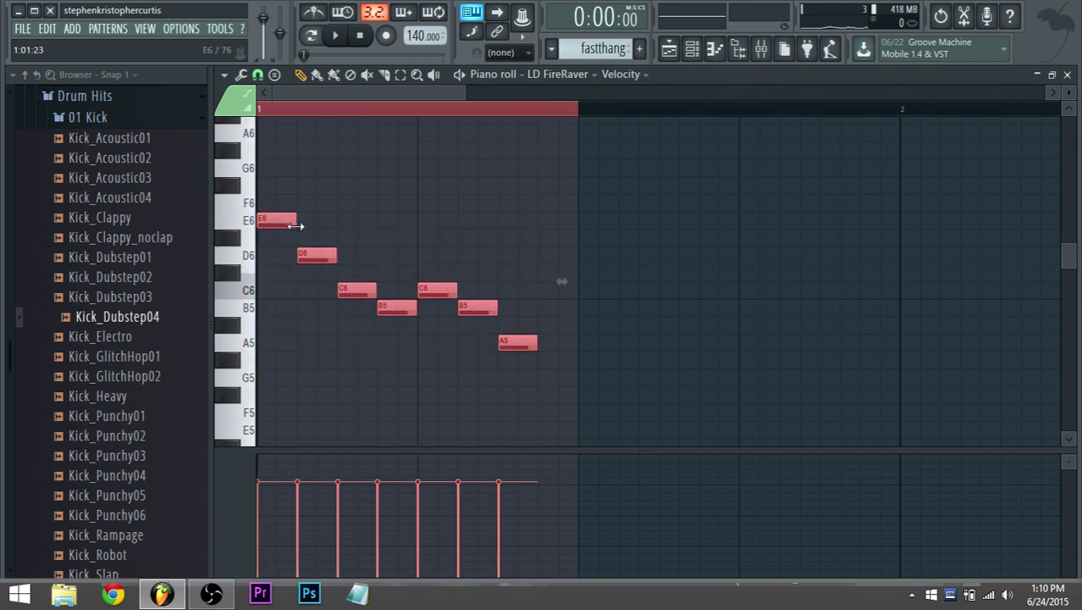
key(space)
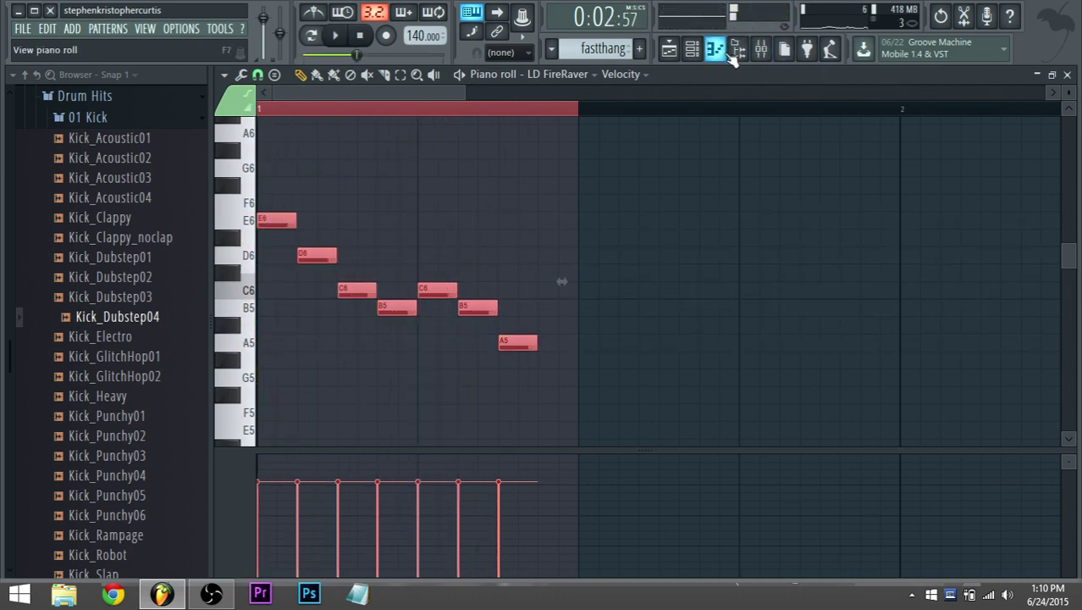
Examine the LD FireRaver and Hard lead instruments and view Hard lead's effects settings.
click(761, 48)
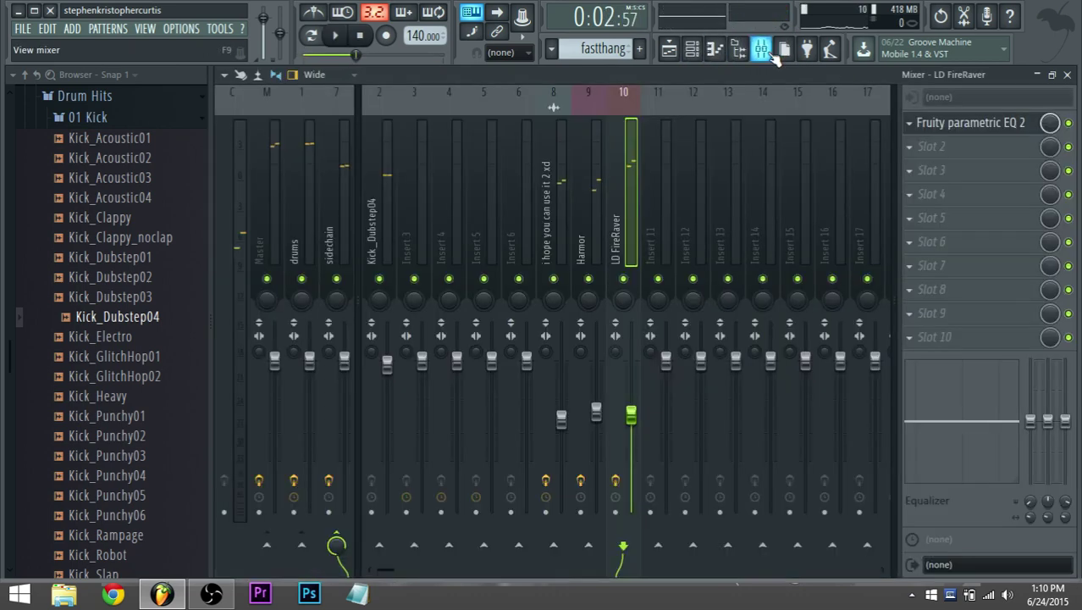
click(693, 54)
click(603, 457)
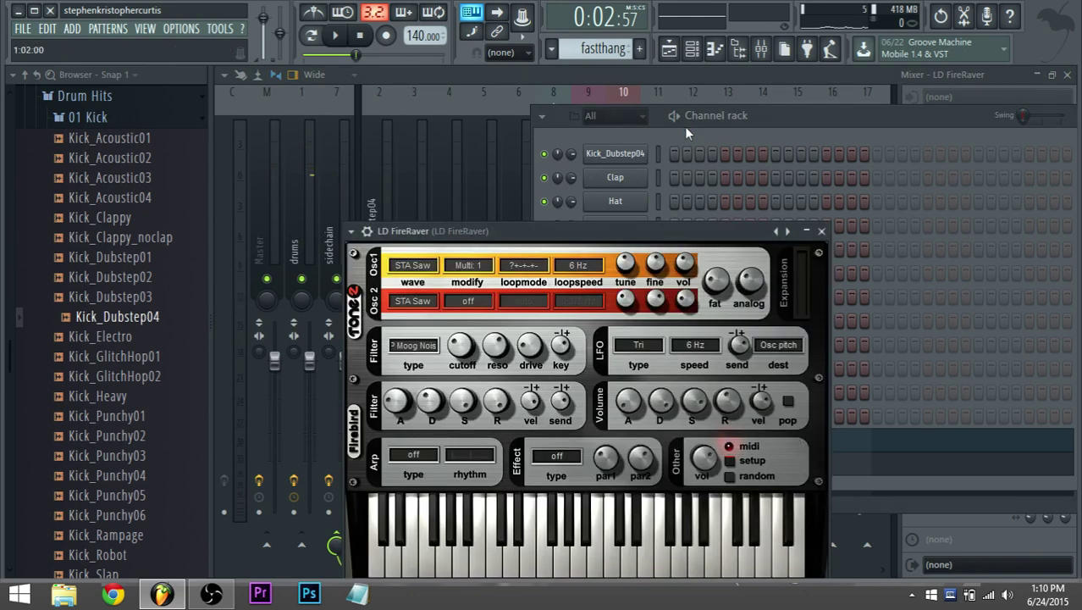
click(771, 110)
click(617, 467)
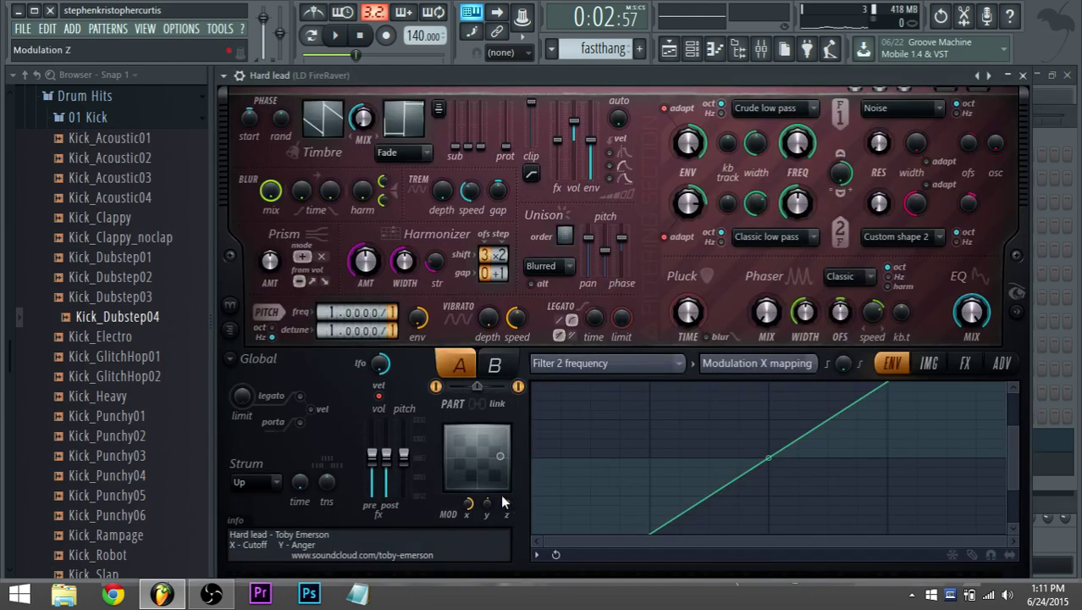
click(965, 364)
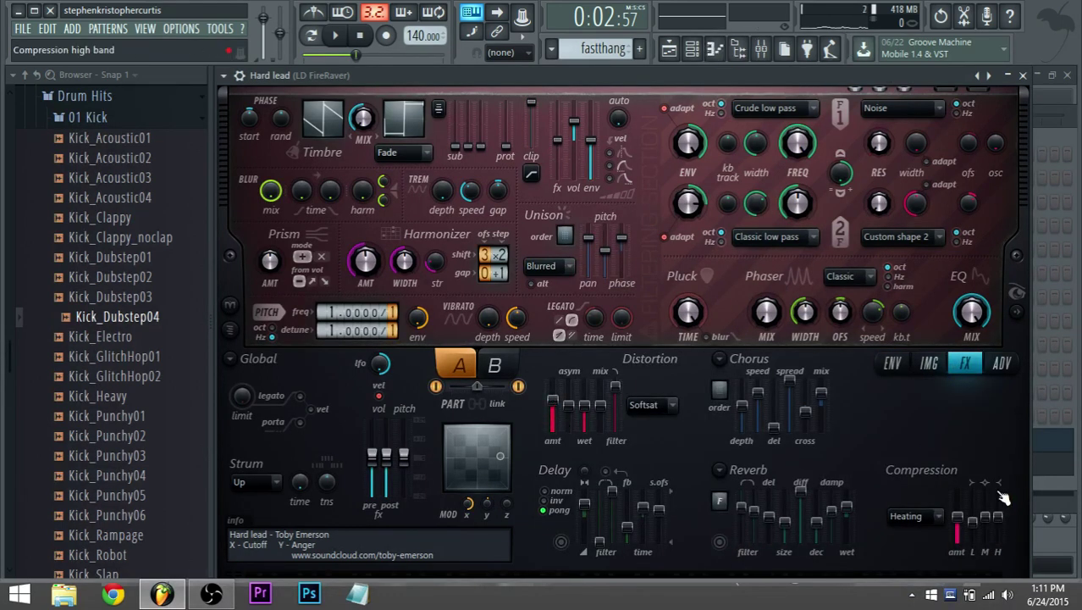
Return to the playlist and play the whole arrangement from the start past the first fastthang clip.
click(669, 50)
scroll(382, 304, up, 1)
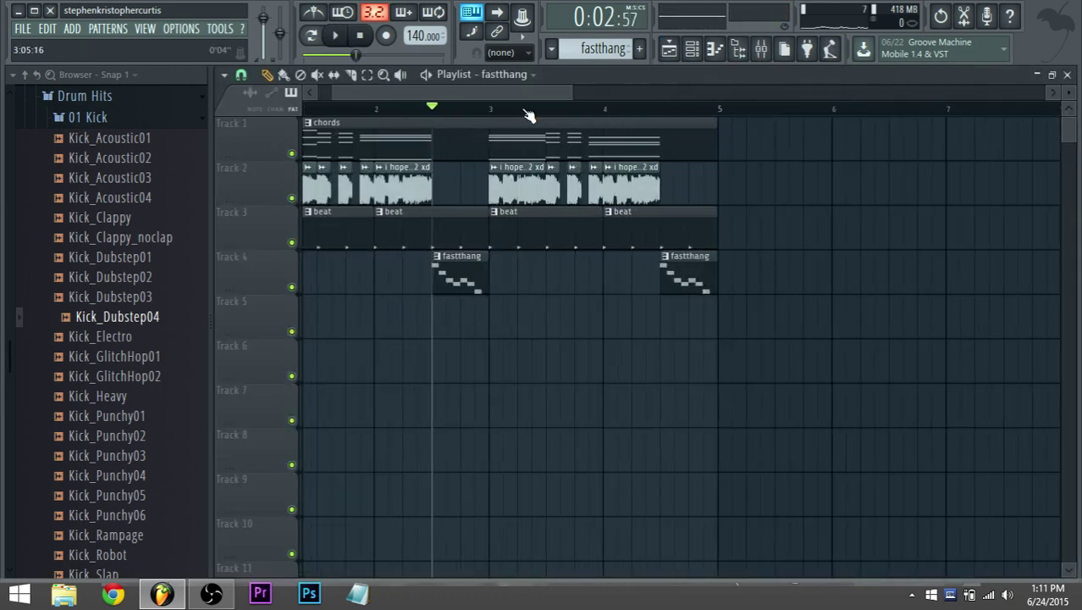
drag(421, 94, 393, 96)
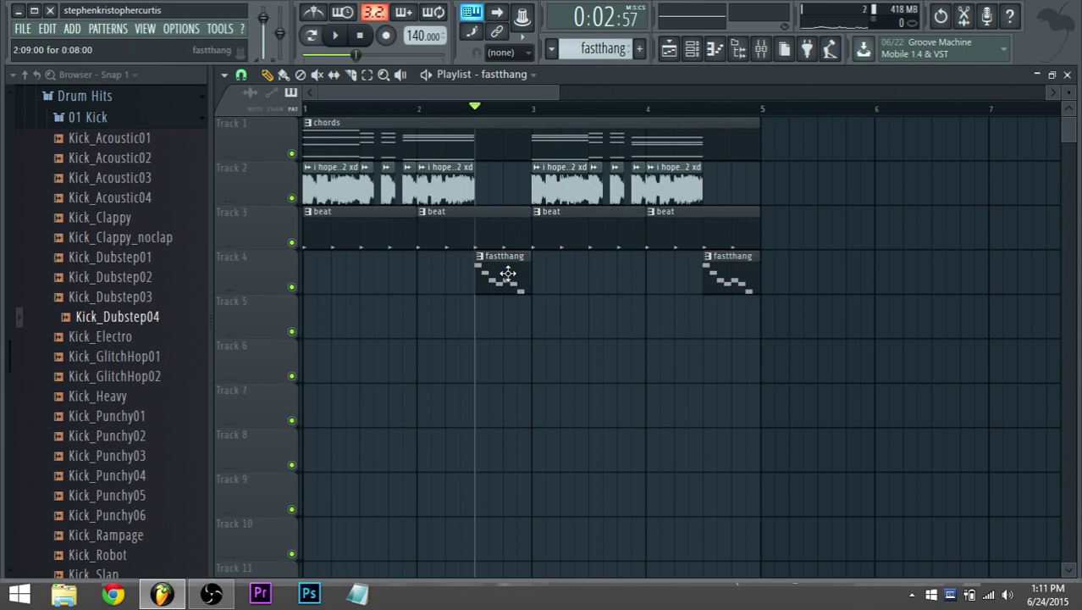
key(space)
key(space)
click(305, 108)
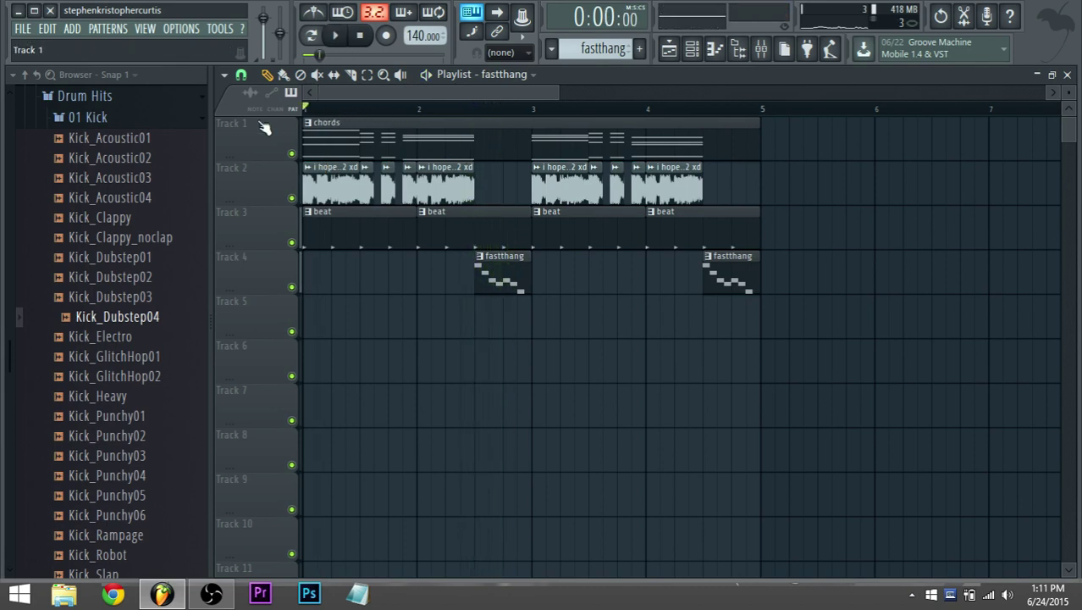
key(space)
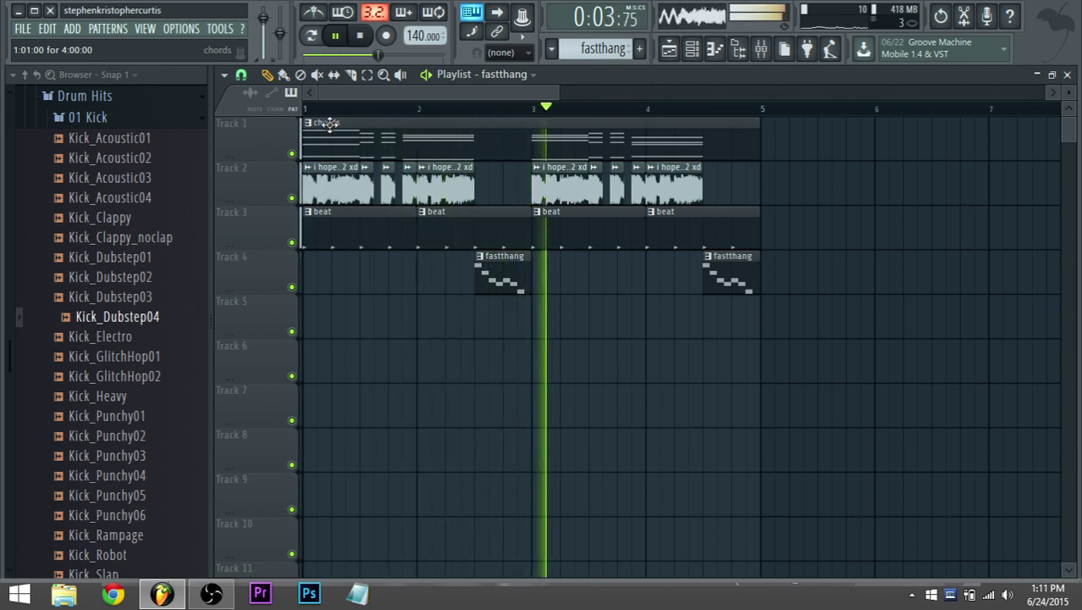
key(space)
Delete LD FireRaver's second note, D6, in the fastthang pattern and cut the channel's remaining notes.
double_click(501, 255)
scroll(415, 288, down, 2)
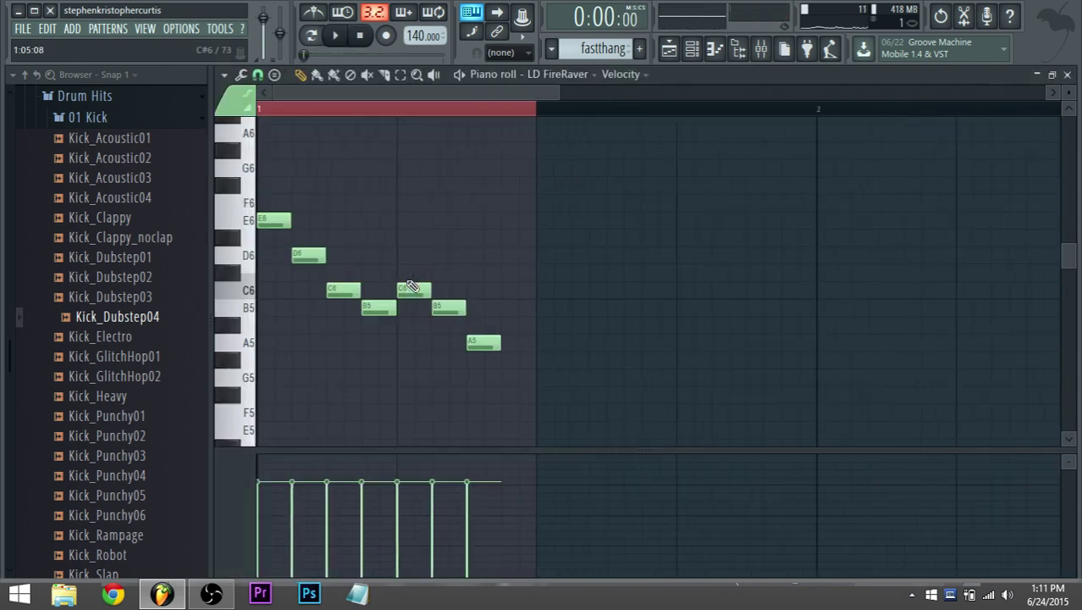
right_click(288, 255)
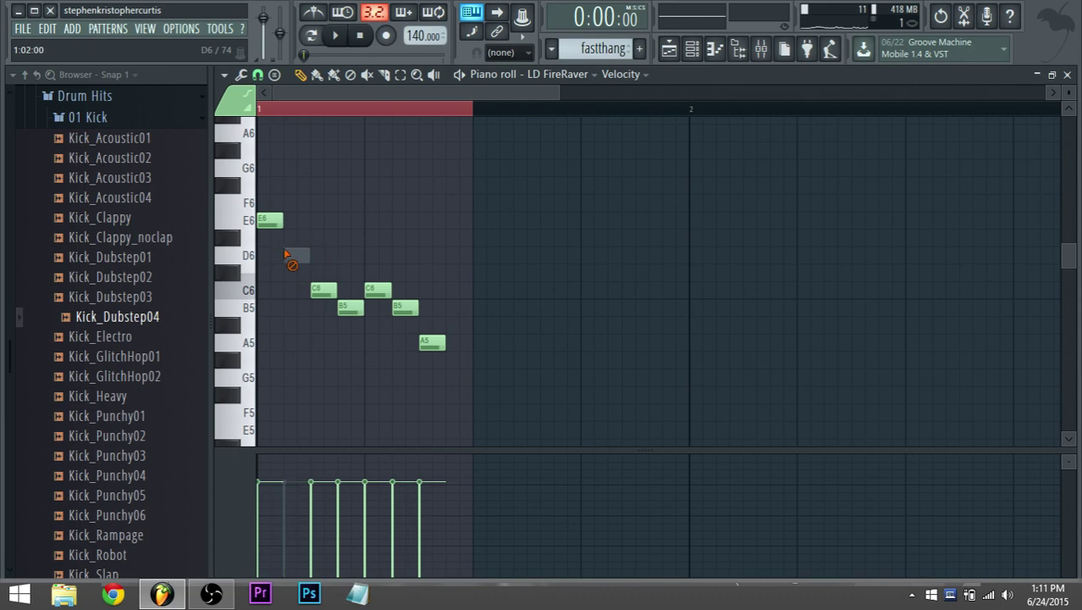
click(716, 51)
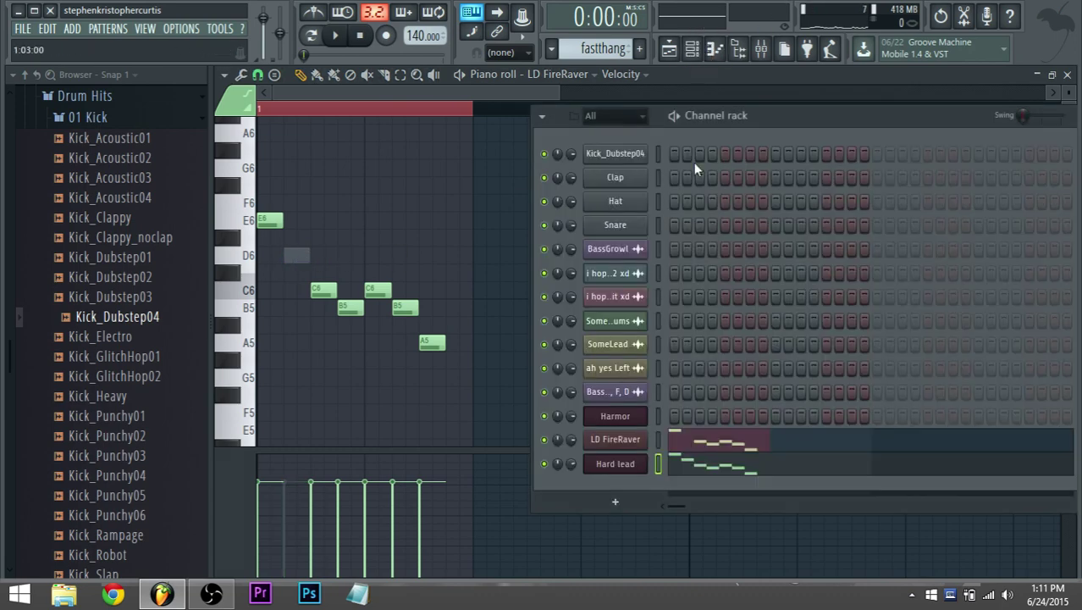
click(692, 449)
right_click(686, 433)
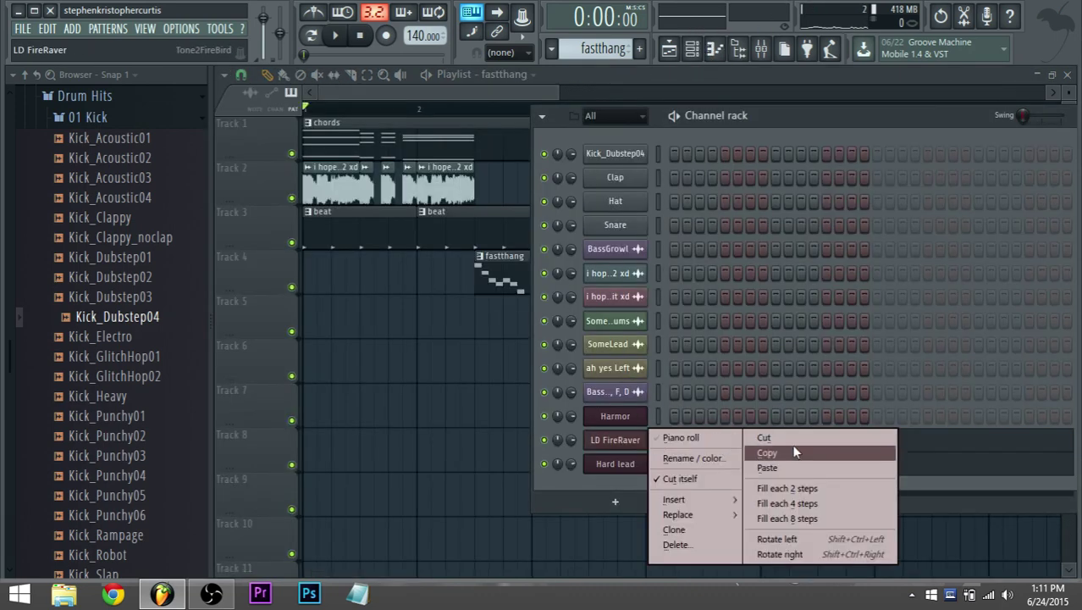
click(772, 438)
Play the arrangement from the first fastthang clip and open that pattern's Hard lead notes in the piano roll.
key(space)
click(483, 123)
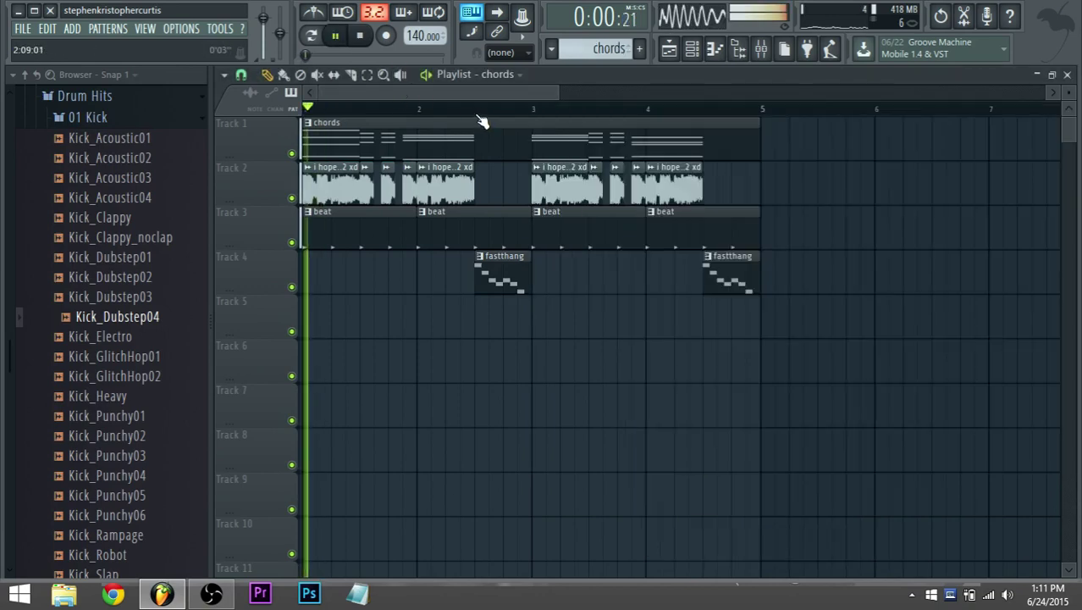
key(space)
double_click(503, 289)
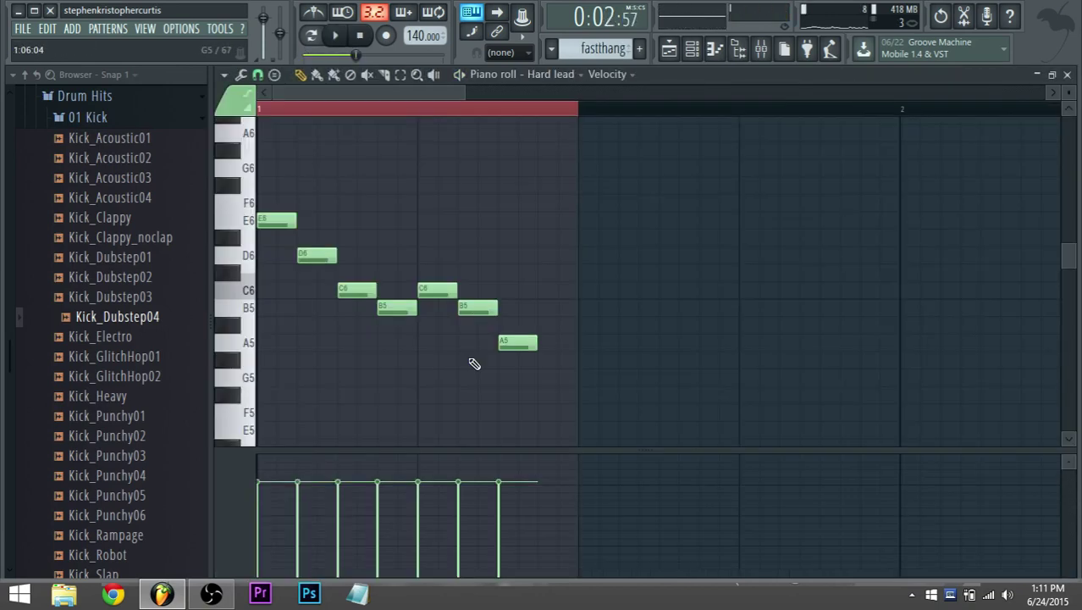
Delete the D6 note and try an E6 note in its place at step 2.
right_click(319, 256)
key(space)
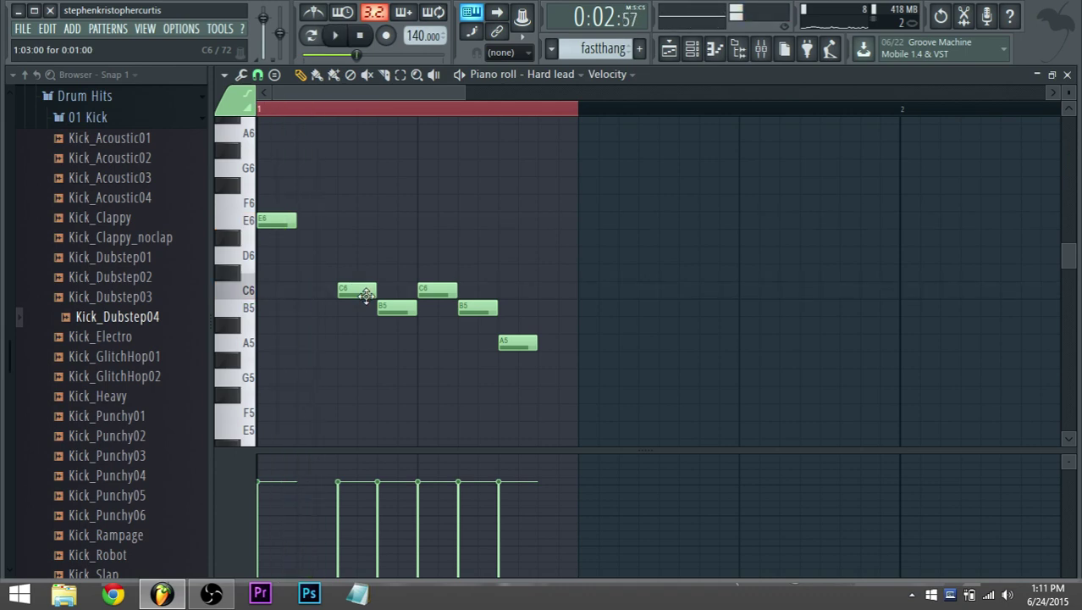
click(302, 221)
key(space)
key(space)
right_click(314, 221)
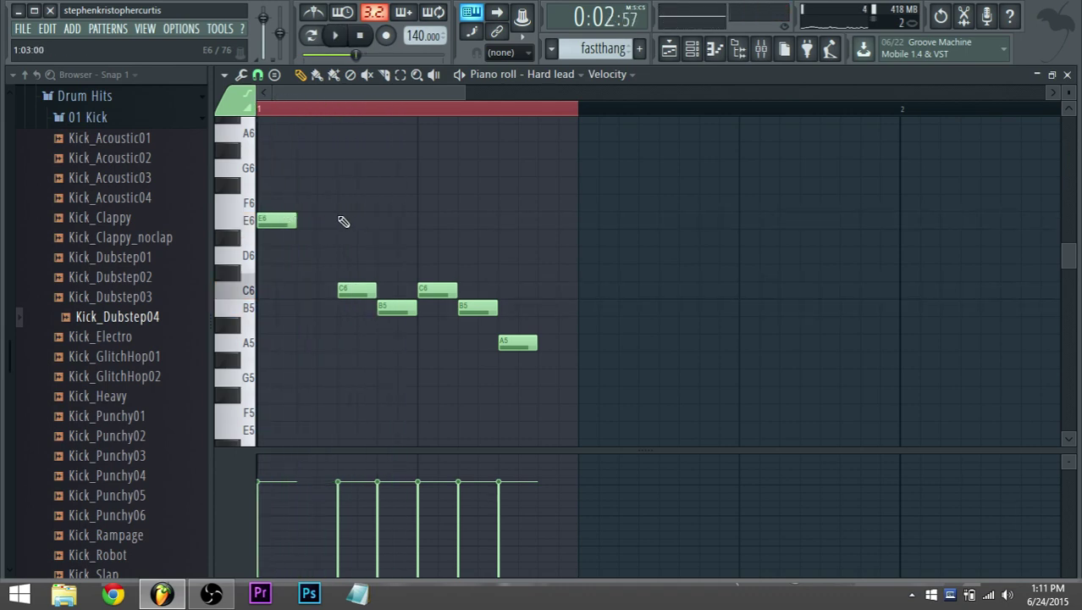
Place an E6 note at step 3 and delete both C6 notes and the B5 note between them.
click(346, 220)
key(space)
right_click(356, 293)
key(space)
right_click(394, 305)
right_click(436, 289)
key(space)
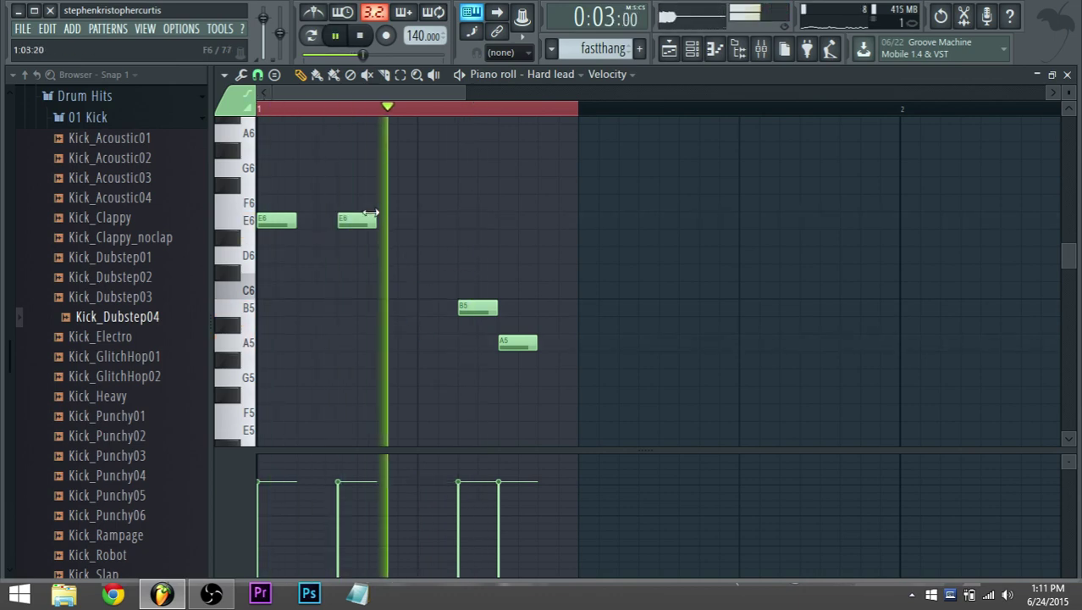
Lengthen both E6 notes to one and a half steps and preview the melody.
key(space)
drag(370, 238, 321, 220)
key(space)
key(space)
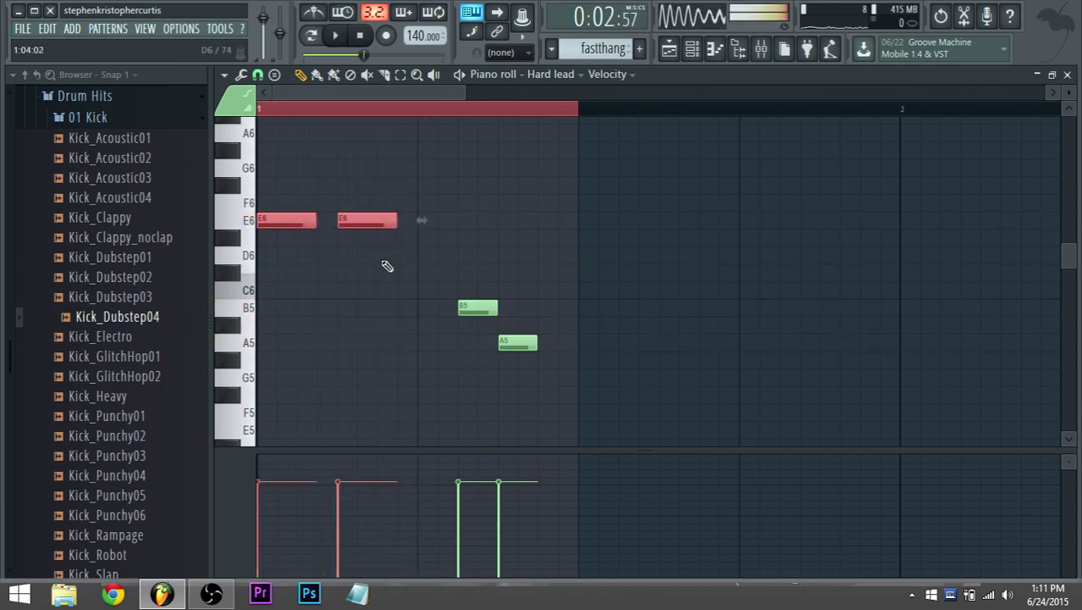
ctrl+click(385, 265)
key(space)
key(space)
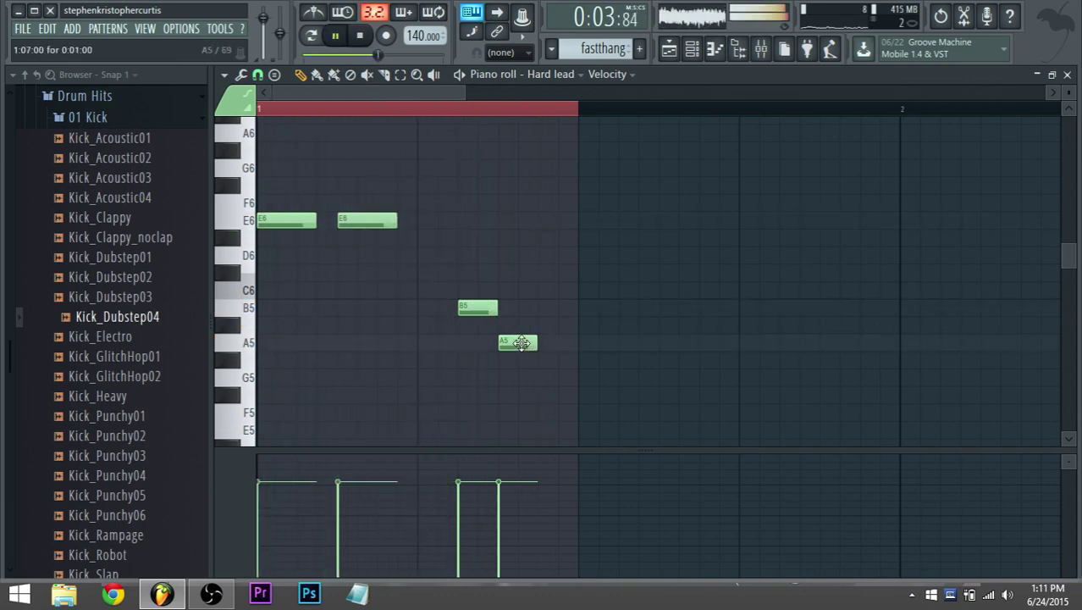
Move the B5 note to step 5, raise the A5 note at step 7 to C6, and preview the melody.
key(space)
drag(512, 343, 434, 309)
key(space)
key(space)
key(space)
key(space)
key(space)
key(space)
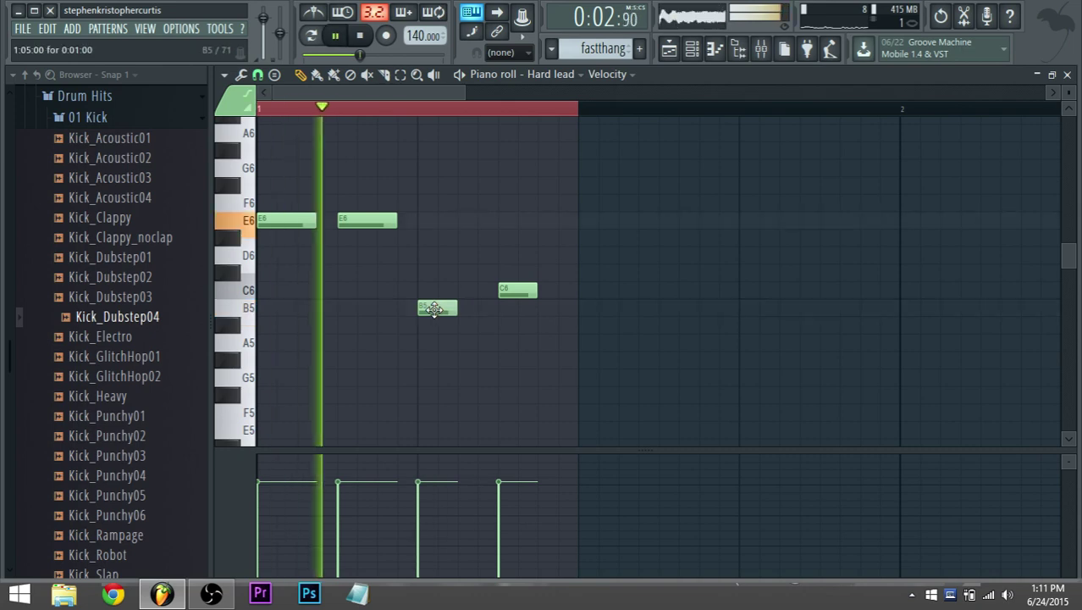
key(space)
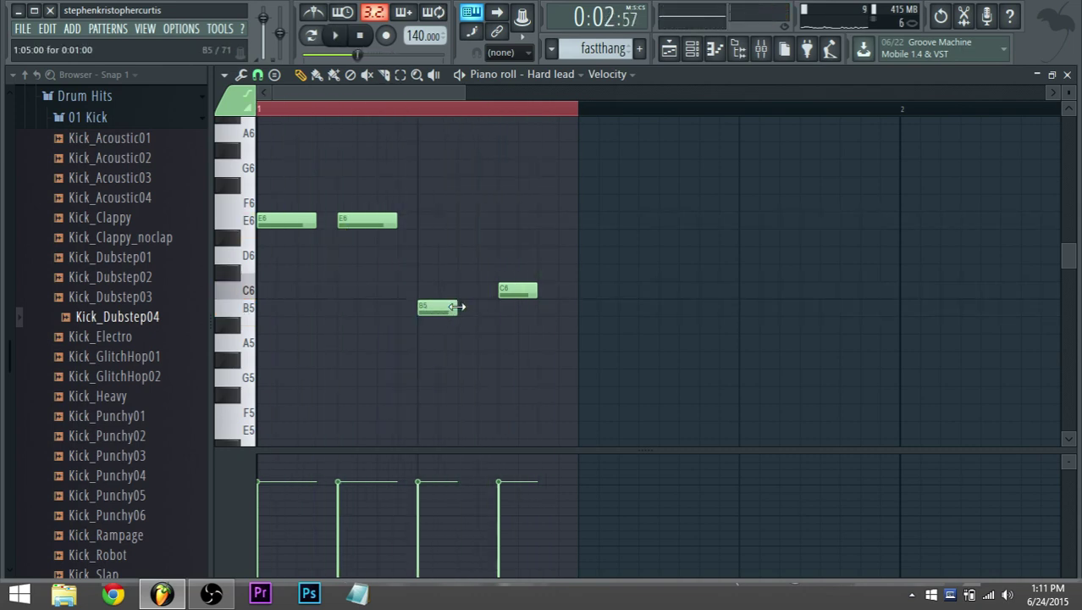
Lengthen the B5 and C6 notes to one and a half steps each while the pattern plays.
drag(535, 291, 571, 290)
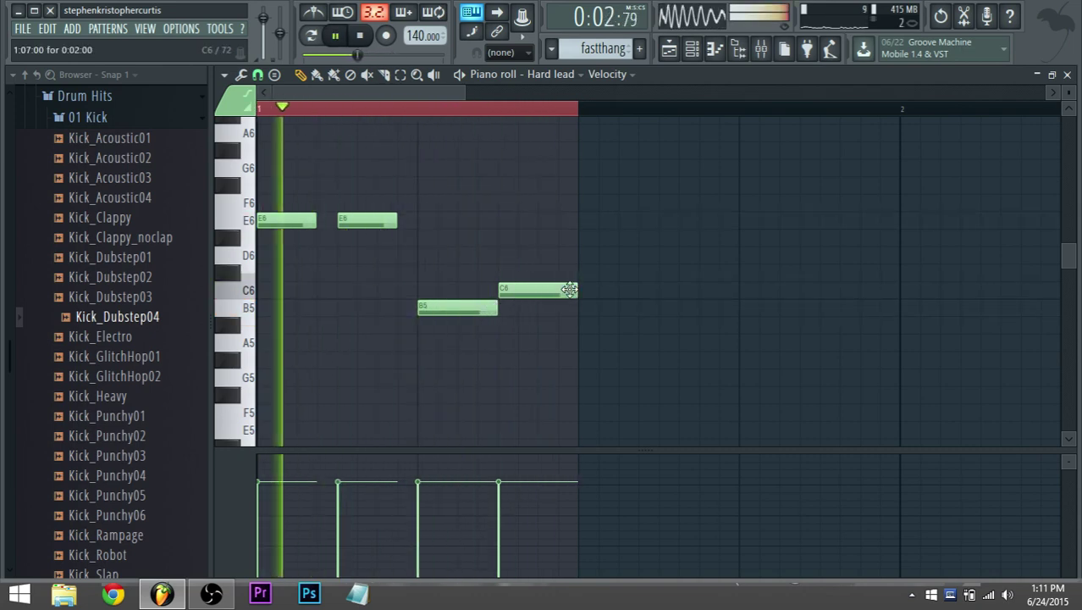
drag(497, 310, 475, 312)
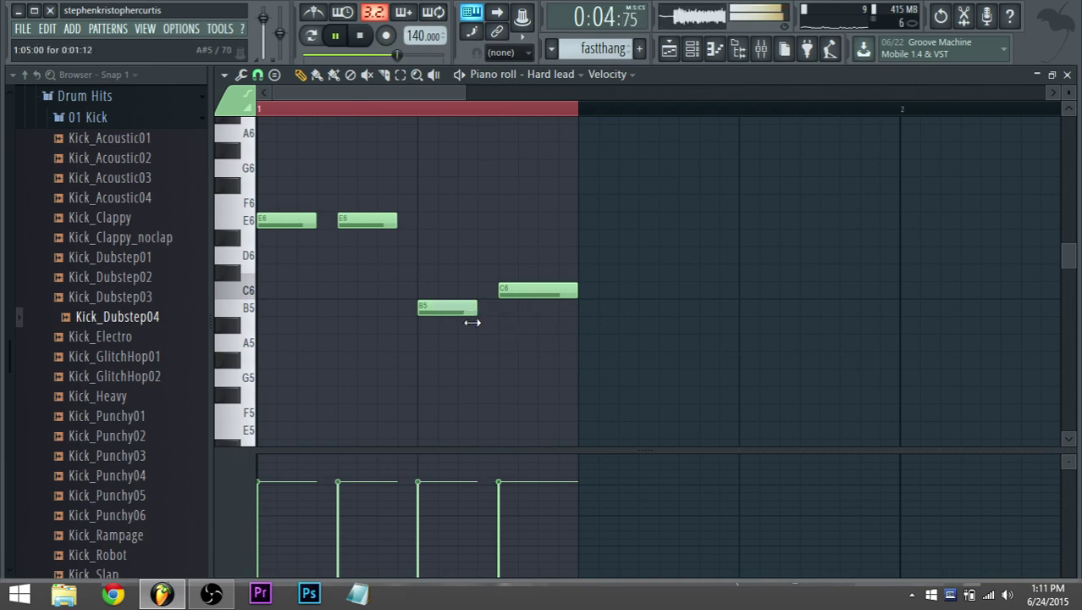
drag(573, 293, 559, 294)
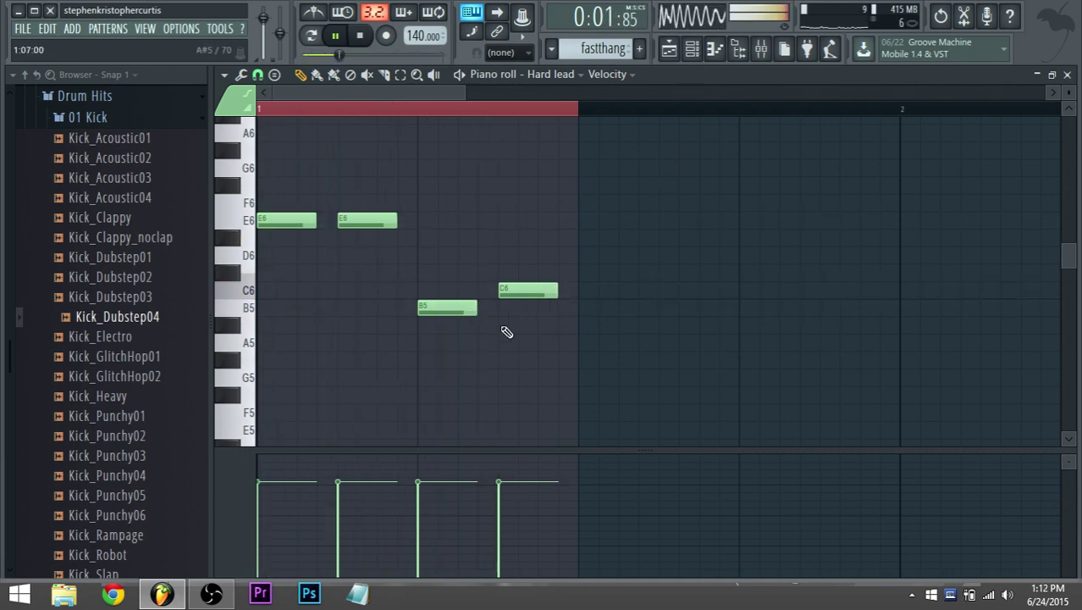
Delete the B5 note and redraw it at step 5.
right_click(471, 310)
key(space)
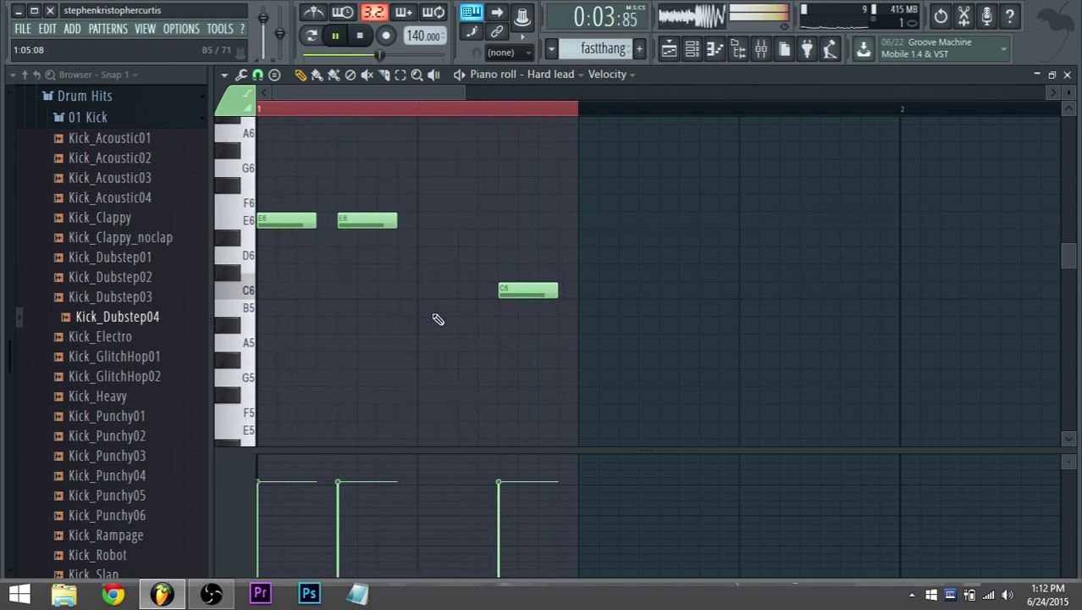
click(423, 308)
Delete the second E6 note and preview the melody without it.
right_click(348, 221)
mouse_move(316, 220)
mouse_down()
mouse_move(396, 225)
mouse_move(310, 225)
mouse_up()
key(space)
key(space)
key(space)
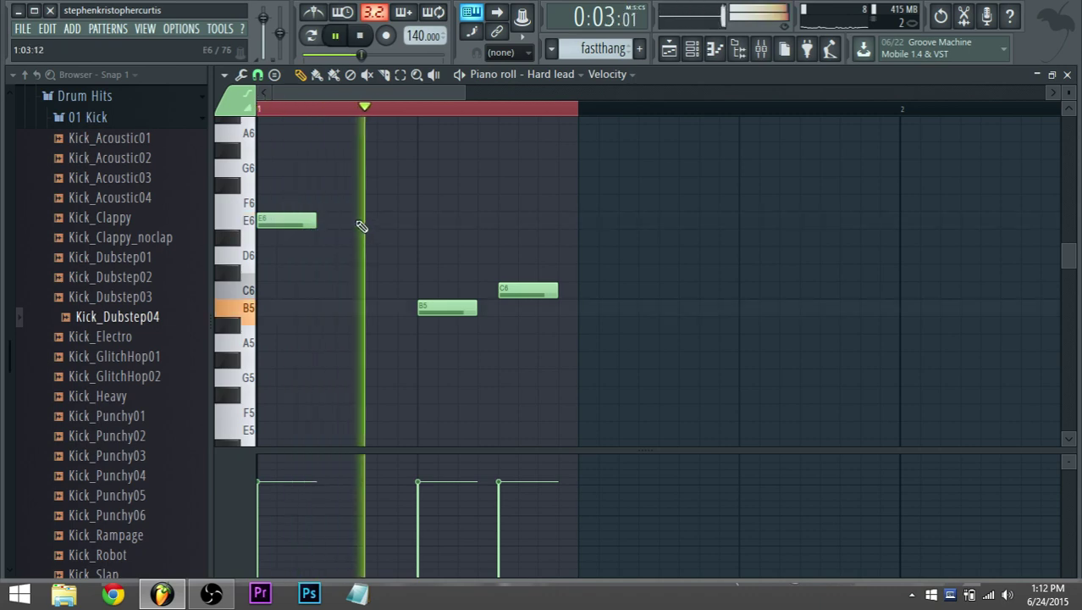
Redraw the second E6 note, shift it to step 3 and preview the melody.
key(space)
click(326, 223)
right_click(326, 224)
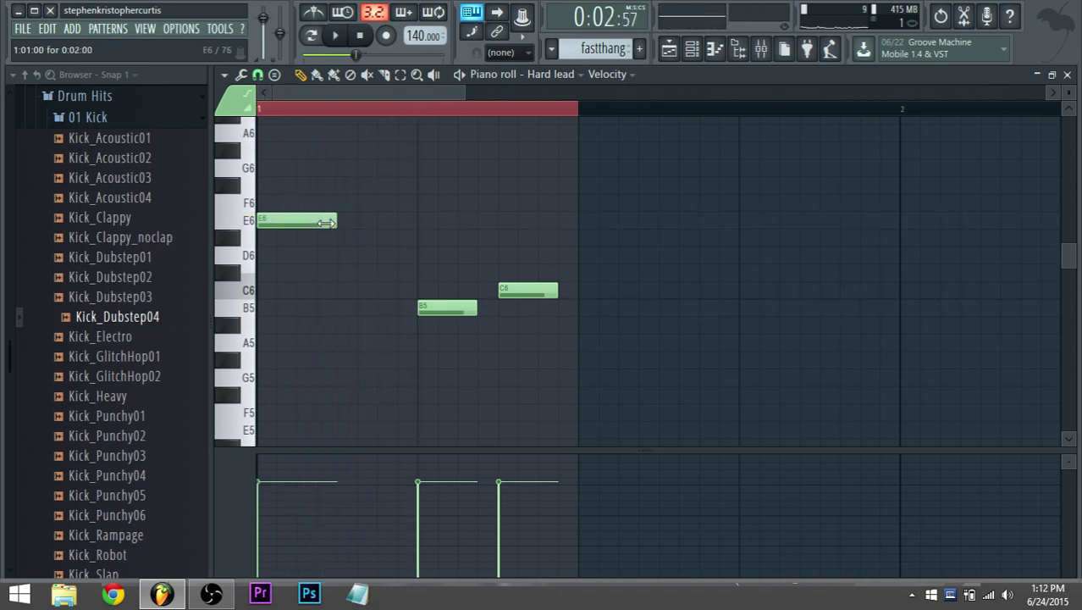
click(359, 221)
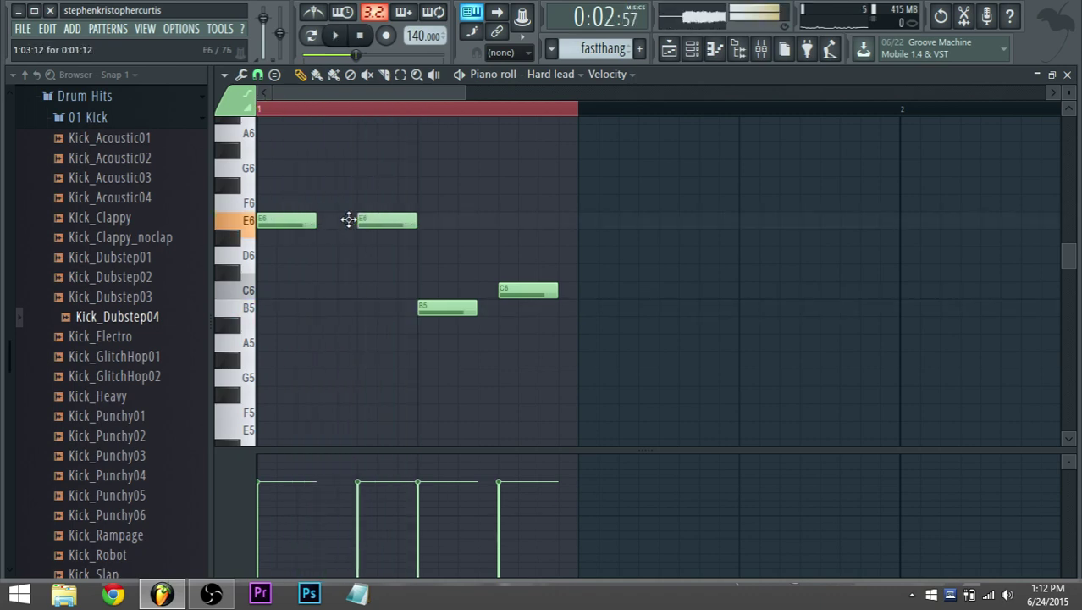
drag(398, 224, 380, 227)
key(space)
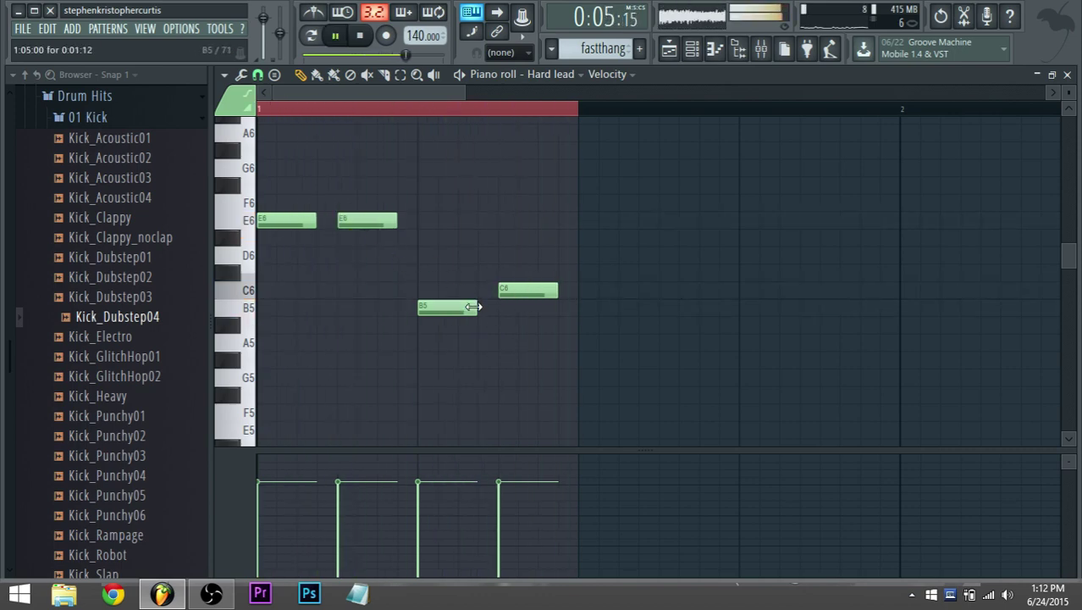
Open the Hard lead instrument and set its pitch vibrato depth to about 70 cents and vibrato speed to about 139 ms.
click(692, 49)
key(space)
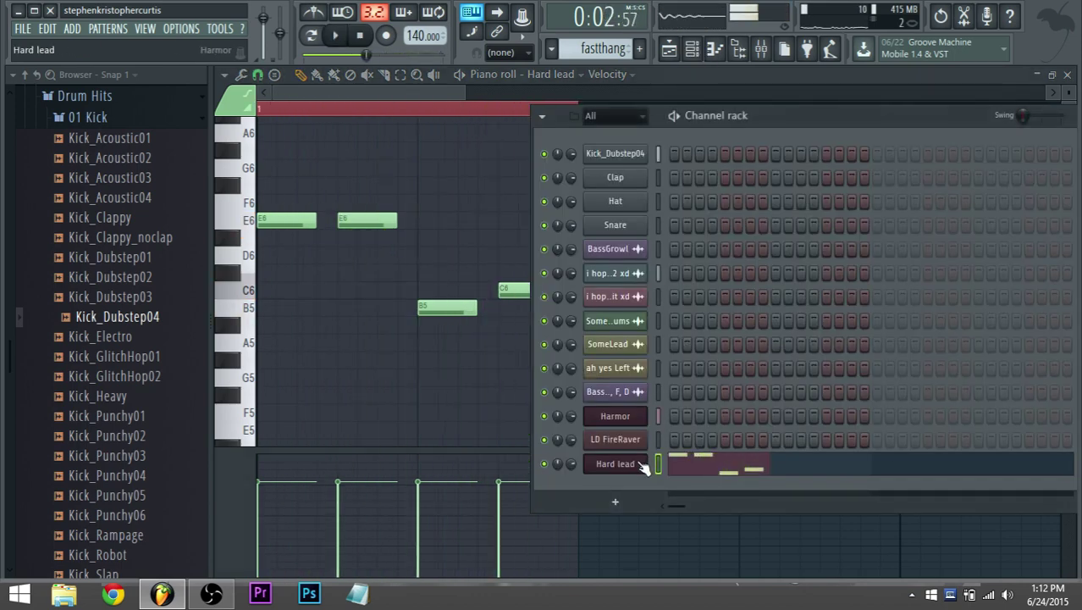
click(614, 463)
click(892, 364)
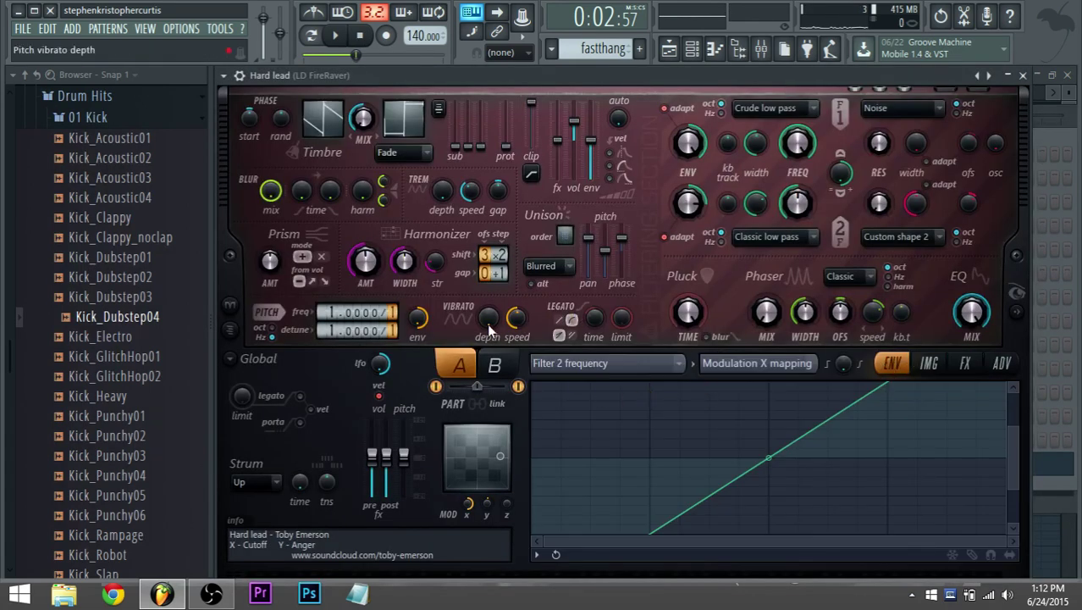
drag(487, 323, 487, 309)
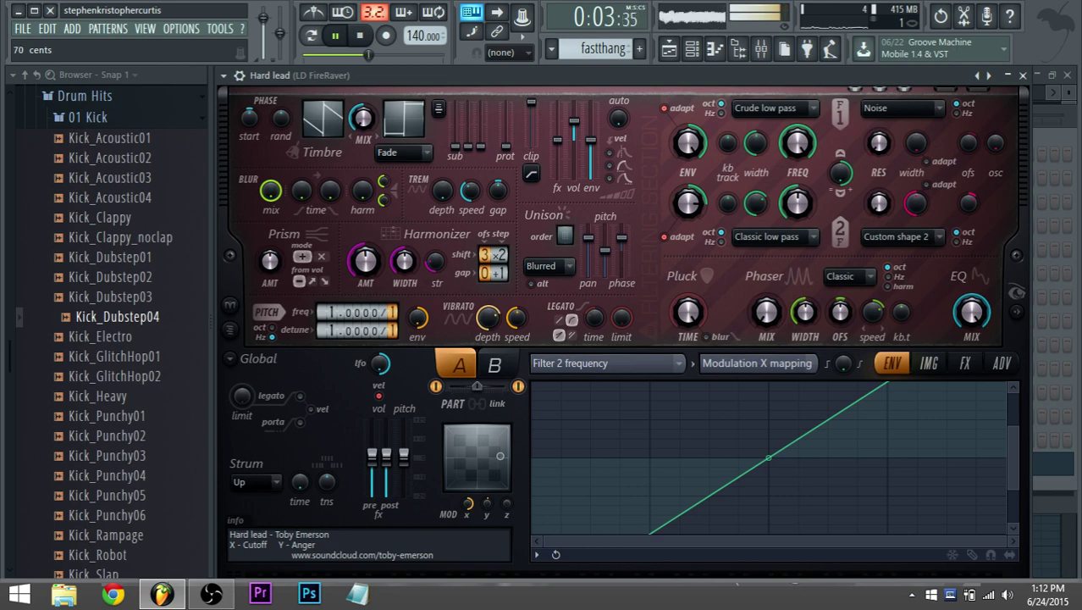
key(space)
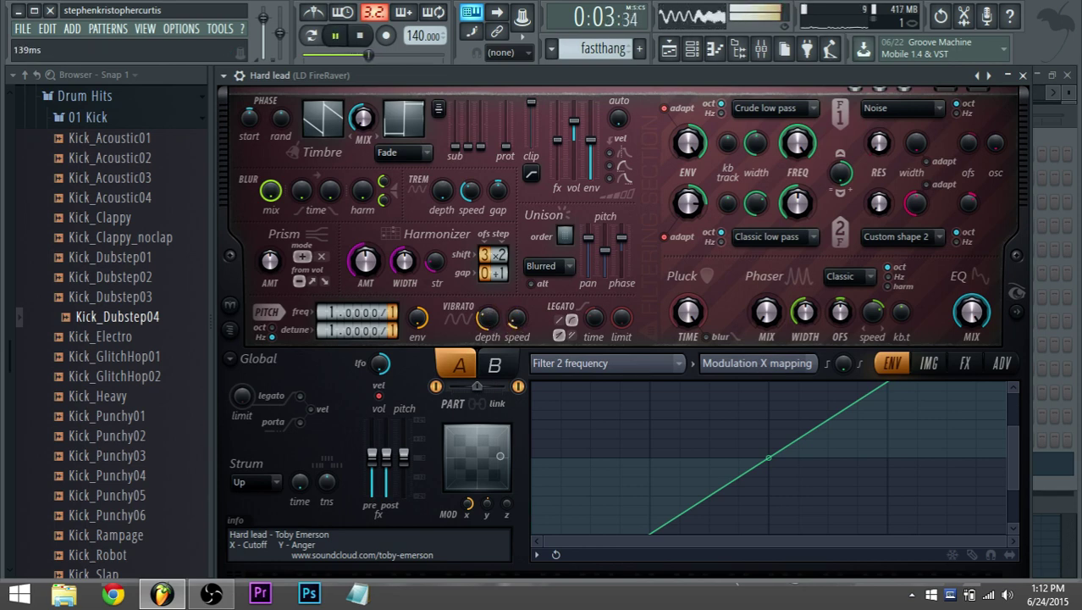
Bring up the Pitch vibrato depth envelope and try it on the lead, switching it on and back off.
click(929, 364)
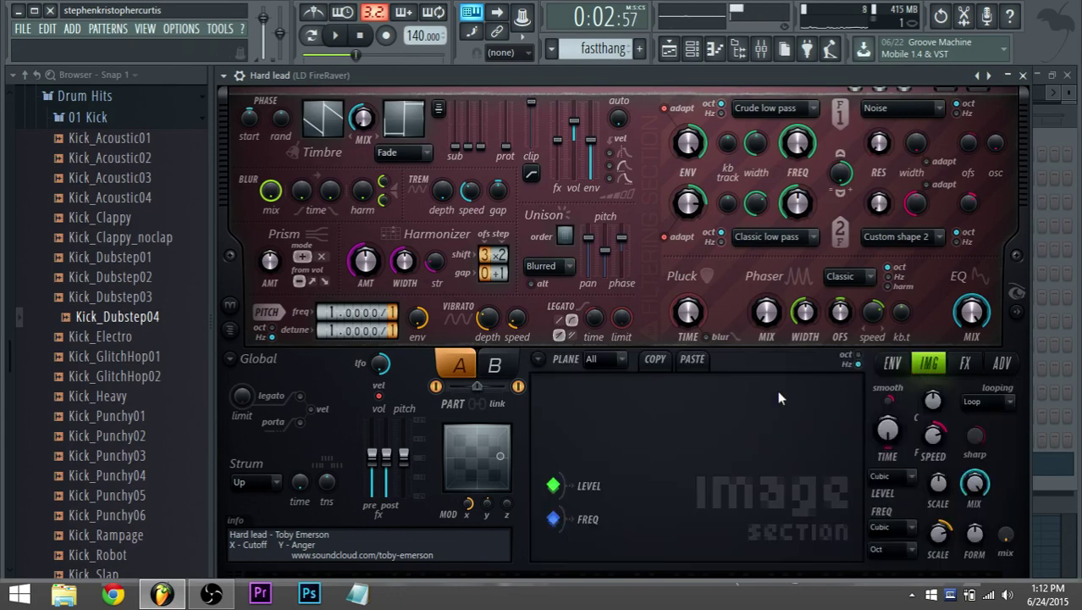
click(876, 364)
click(669, 366)
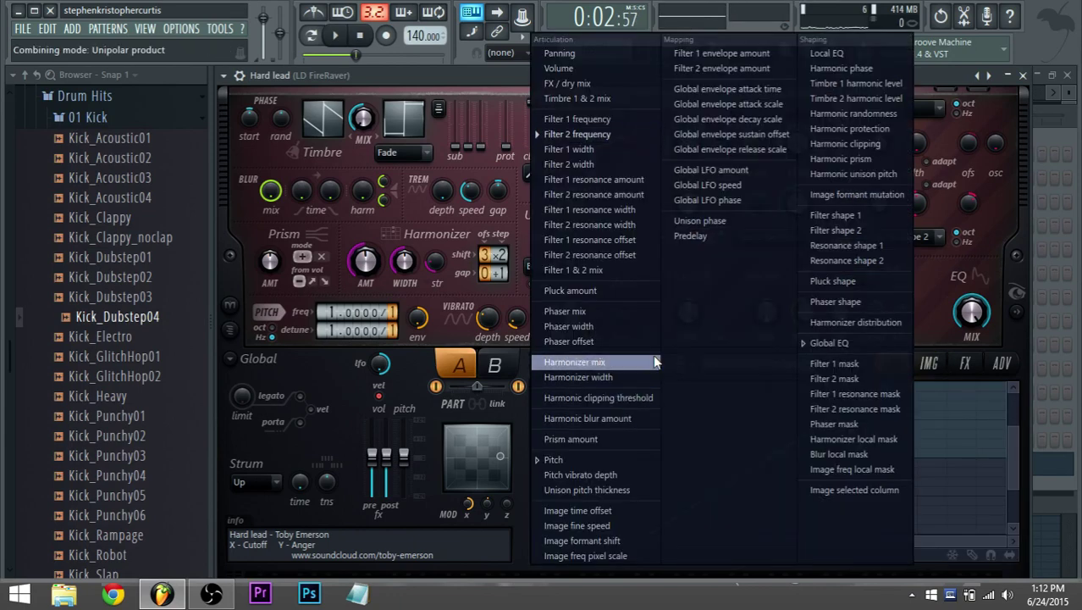
click(607, 474)
click(538, 543)
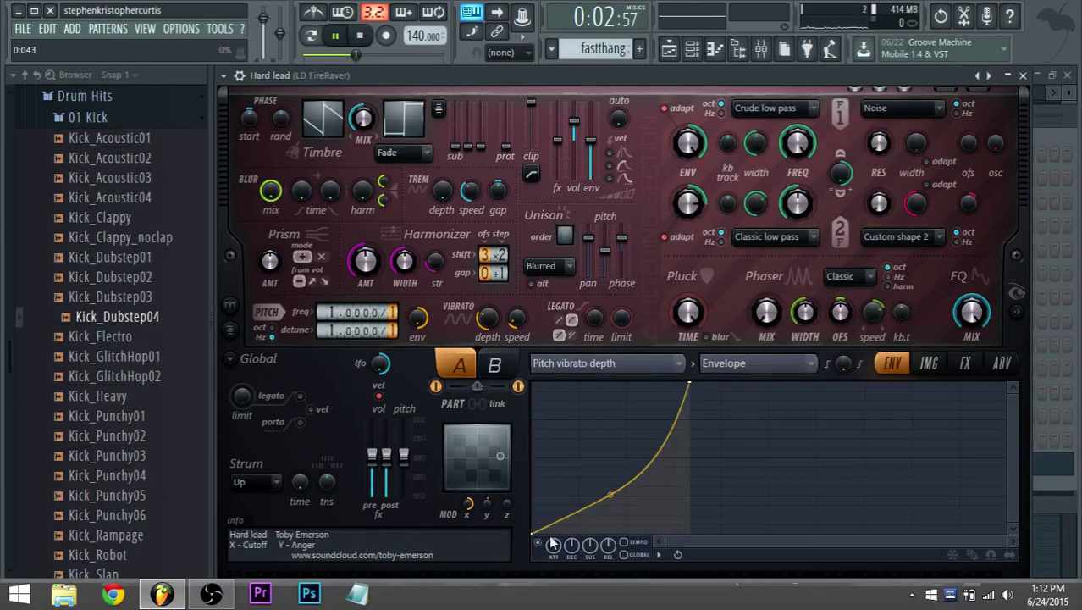
click(538, 543)
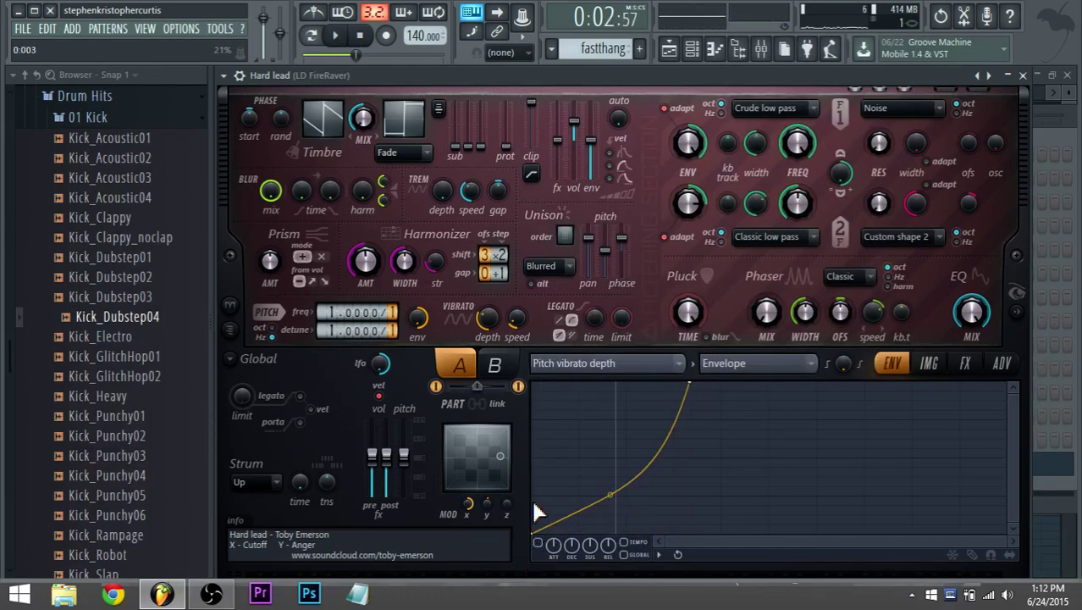
Set the Hard lead's pitch vibrato depth to about 36 cents while previewing the melody.
key(space)
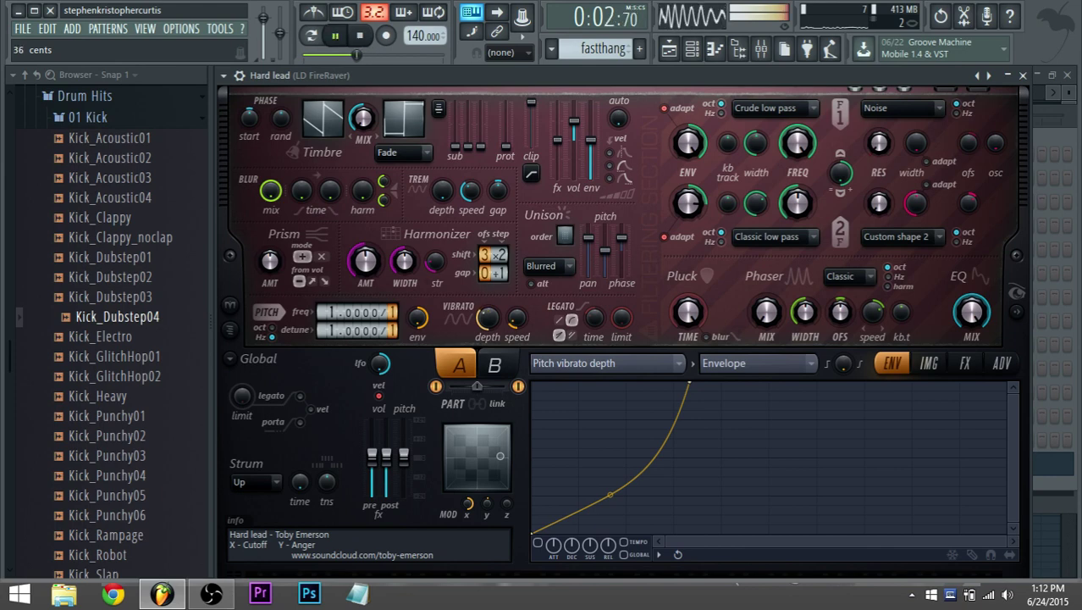
key(space)
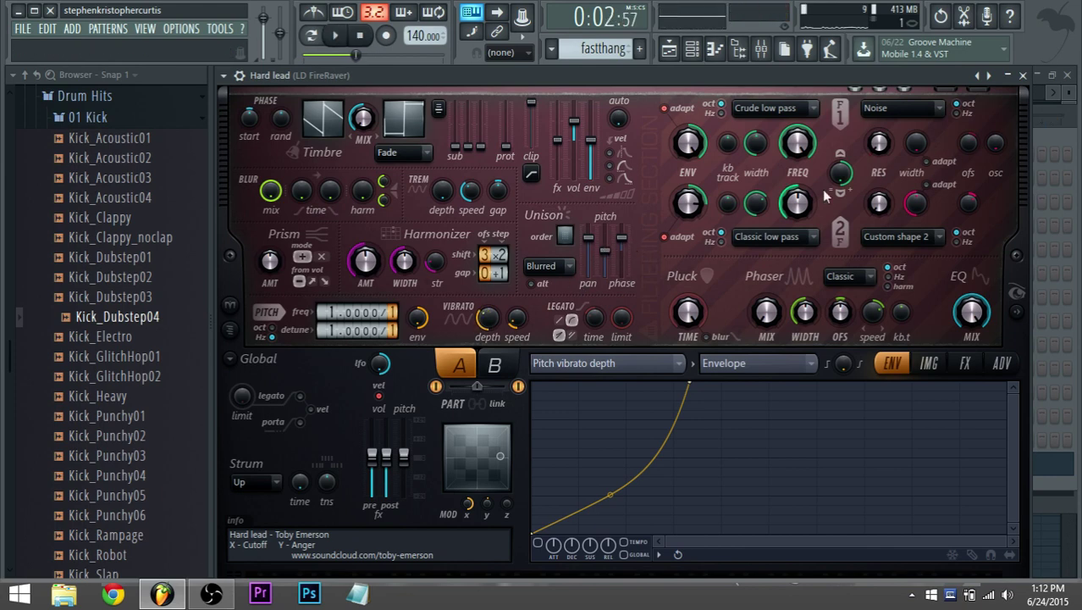
key(space)
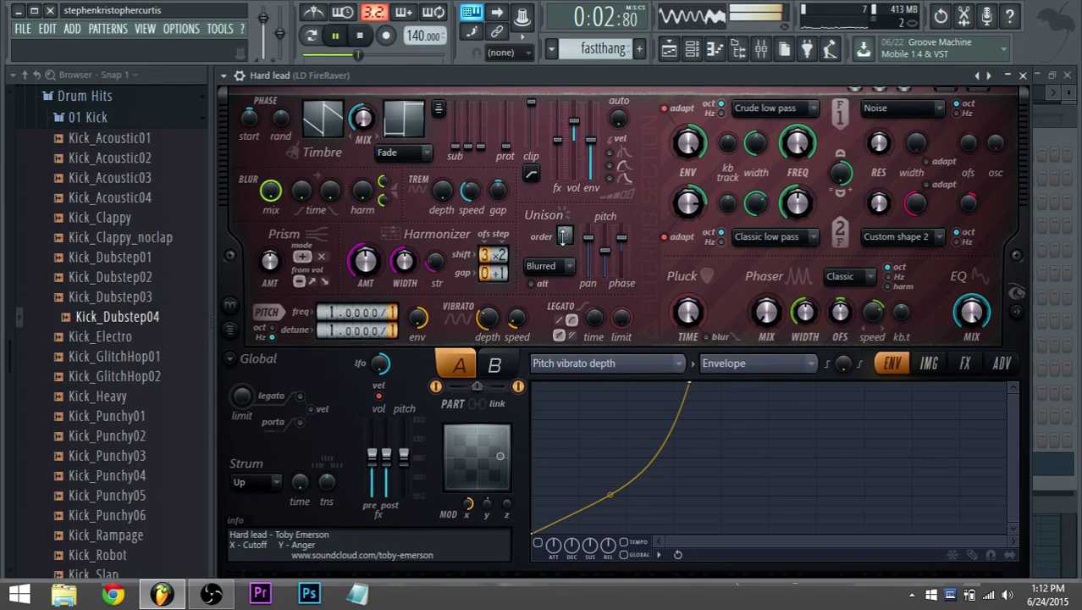
Copy the Hard lead channel's notes, paste them into the LD FireRaver channel, and play both together.
click(694, 49)
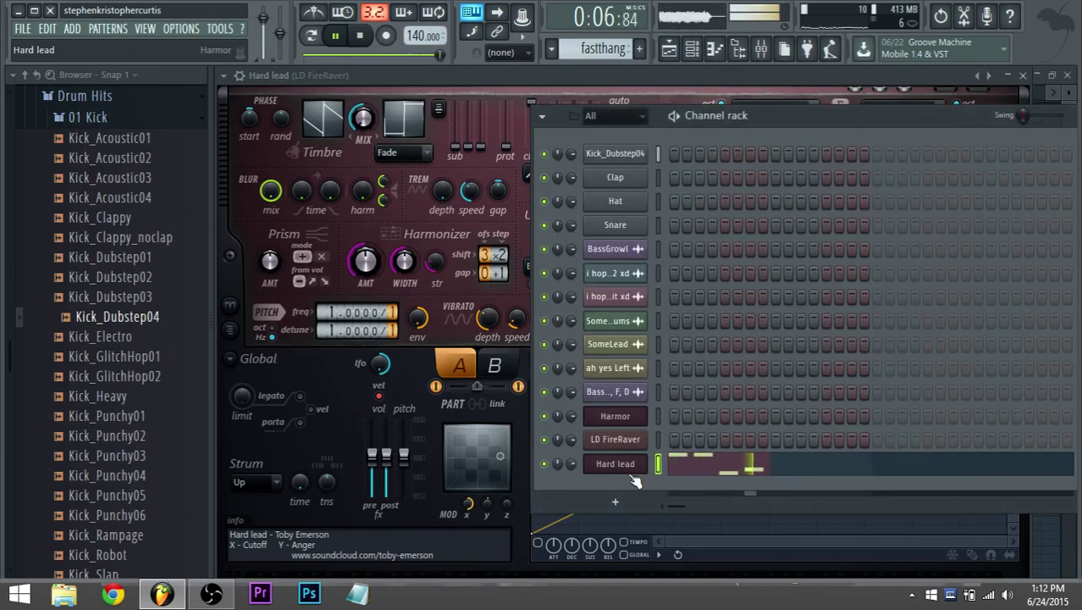
key(space)
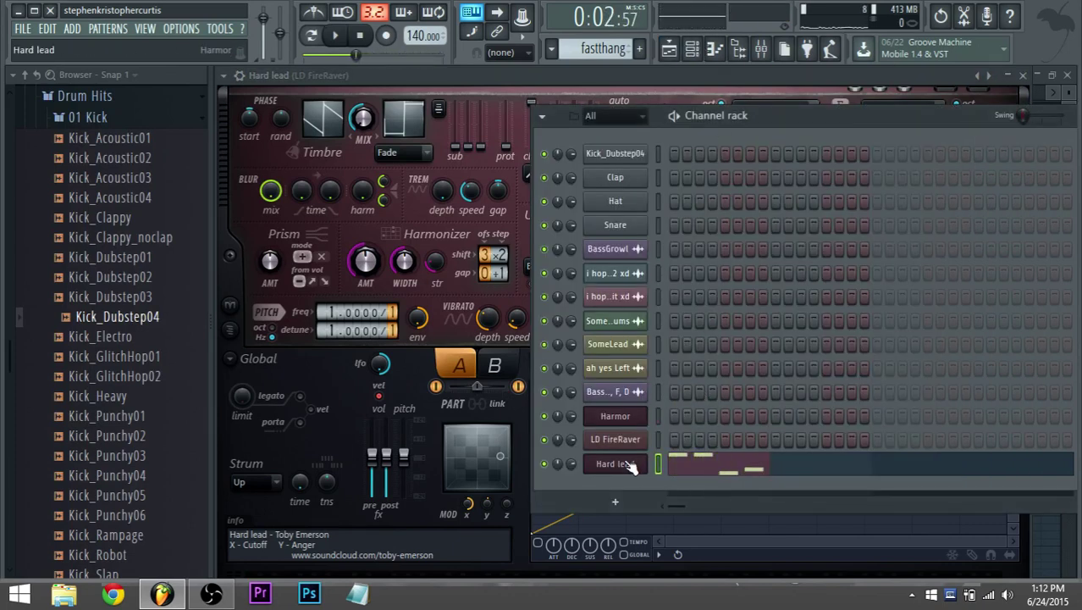
right_click(628, 467)
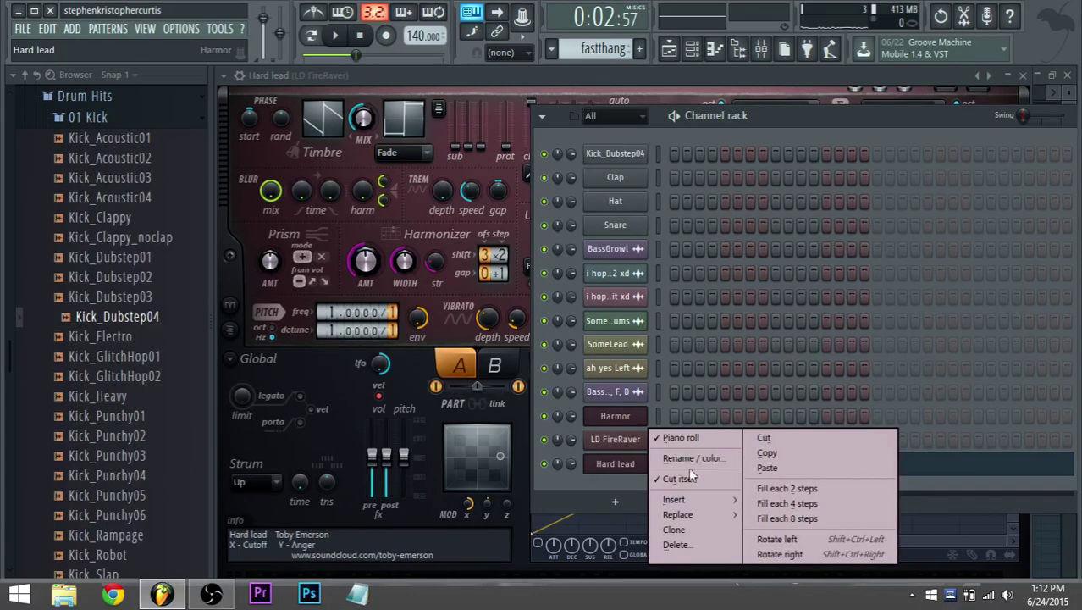
click(770, 457)
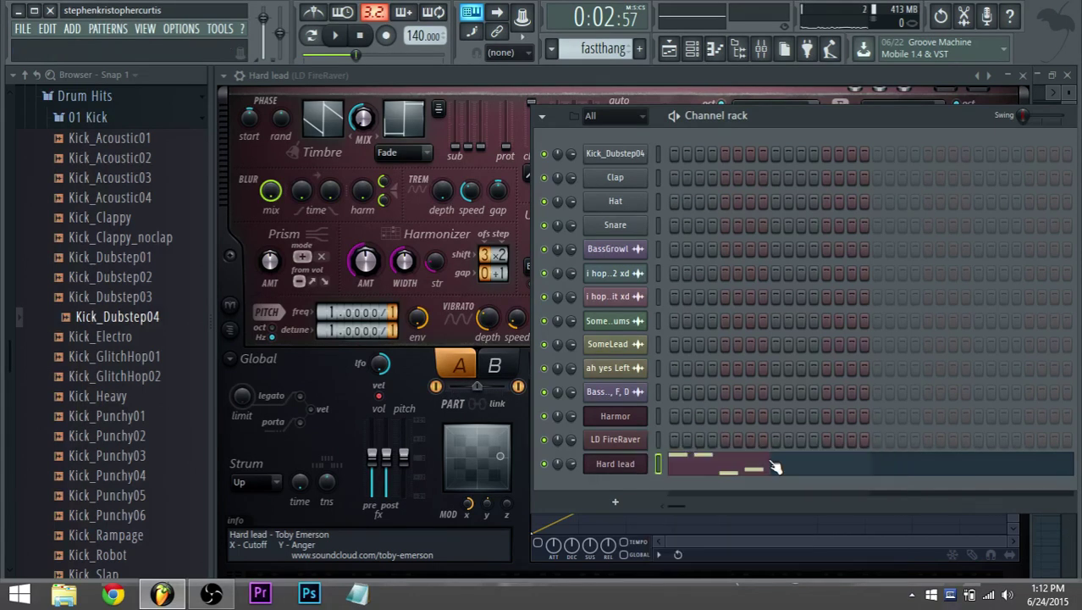
right_click(632, 472)
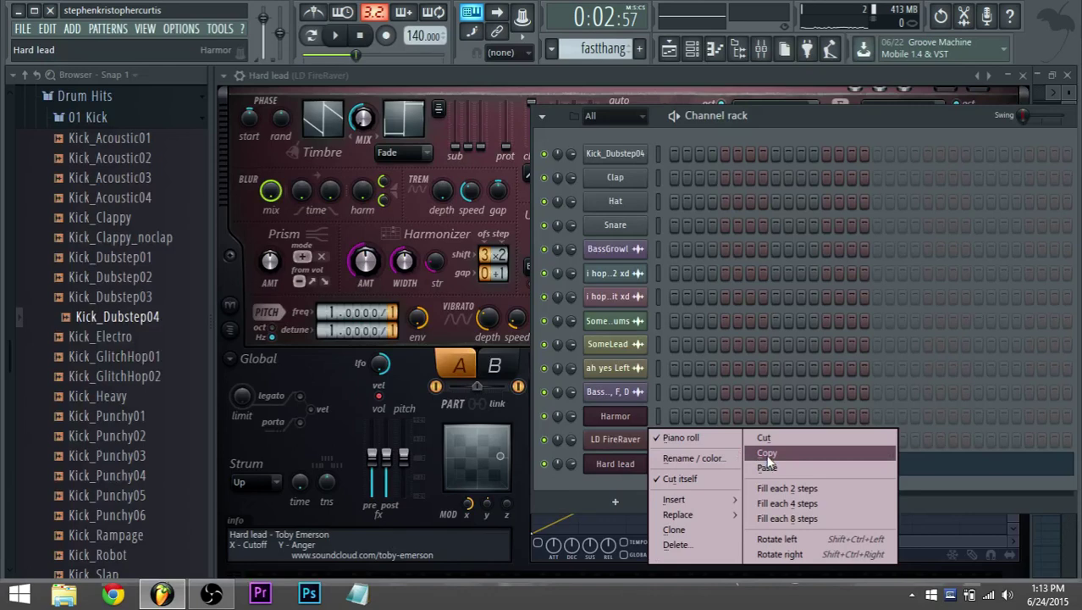
click(767, 456)
right_click(628, 440)
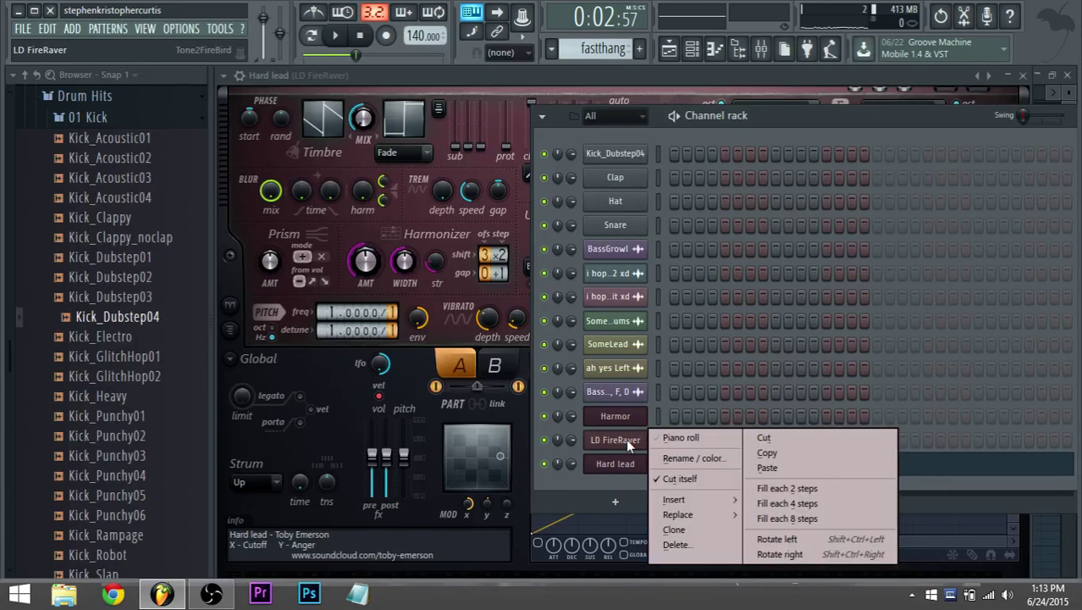
click(765, 468)
key(space)
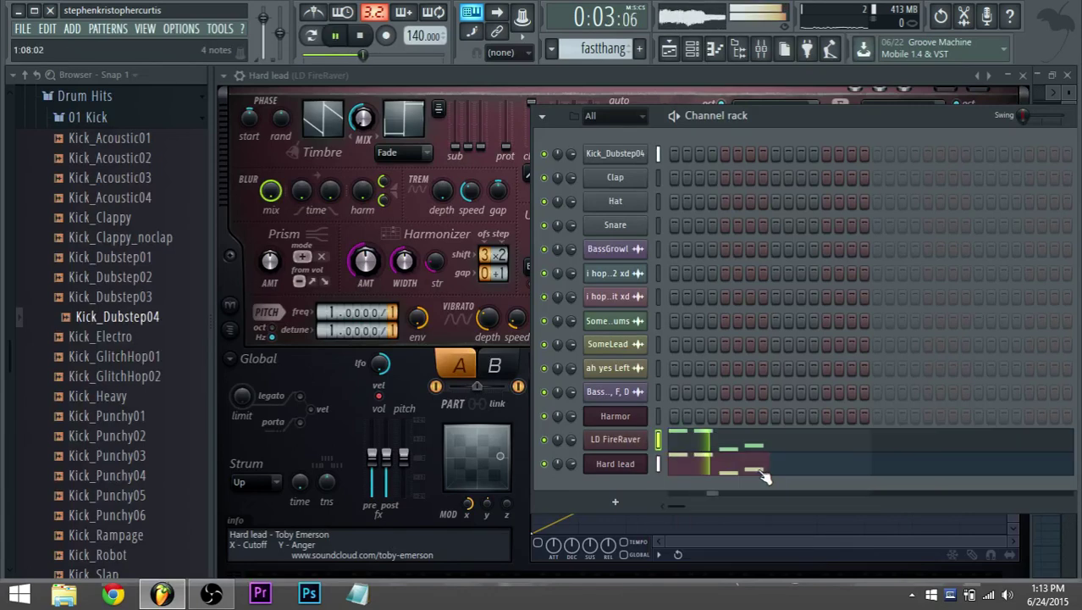
Open the LD FireRaver channel's instrument and audition neighbouring presets against the melody, settling on LD Orion.
click(686, 450)
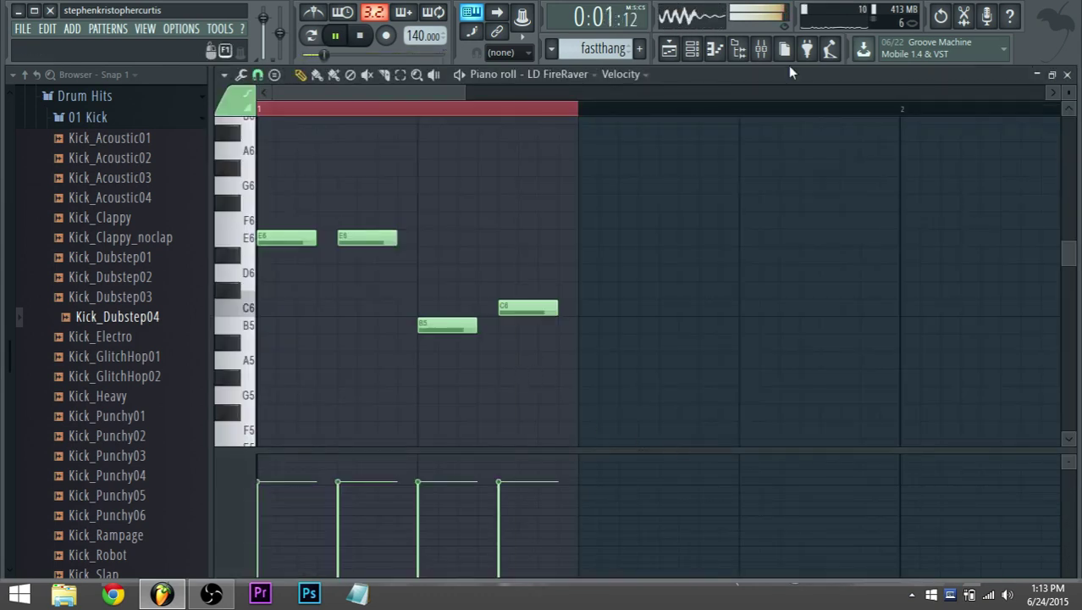
click(692, 48)
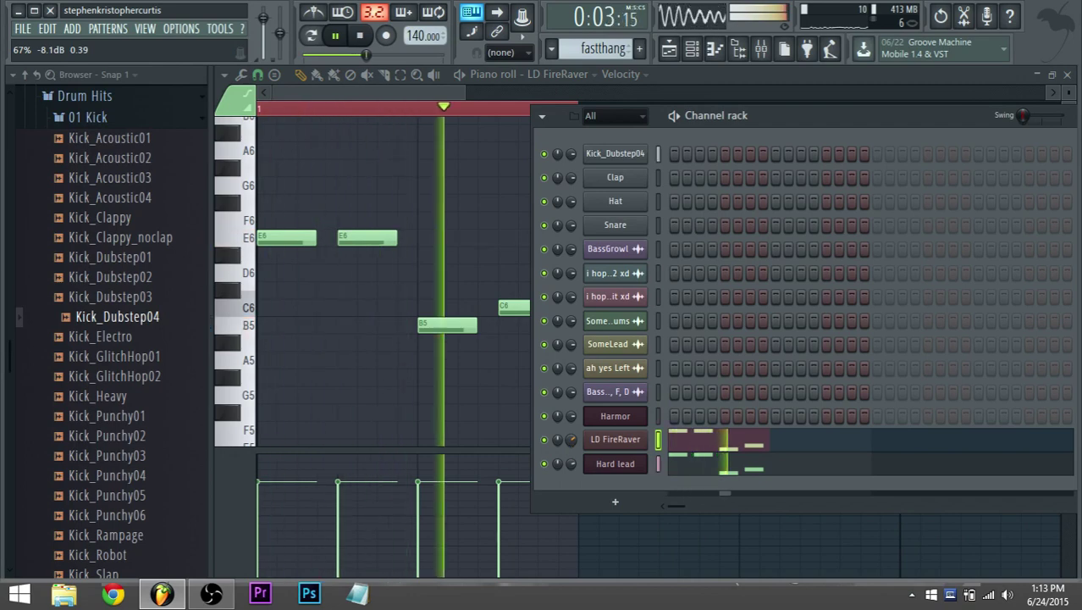
click(612, 439)
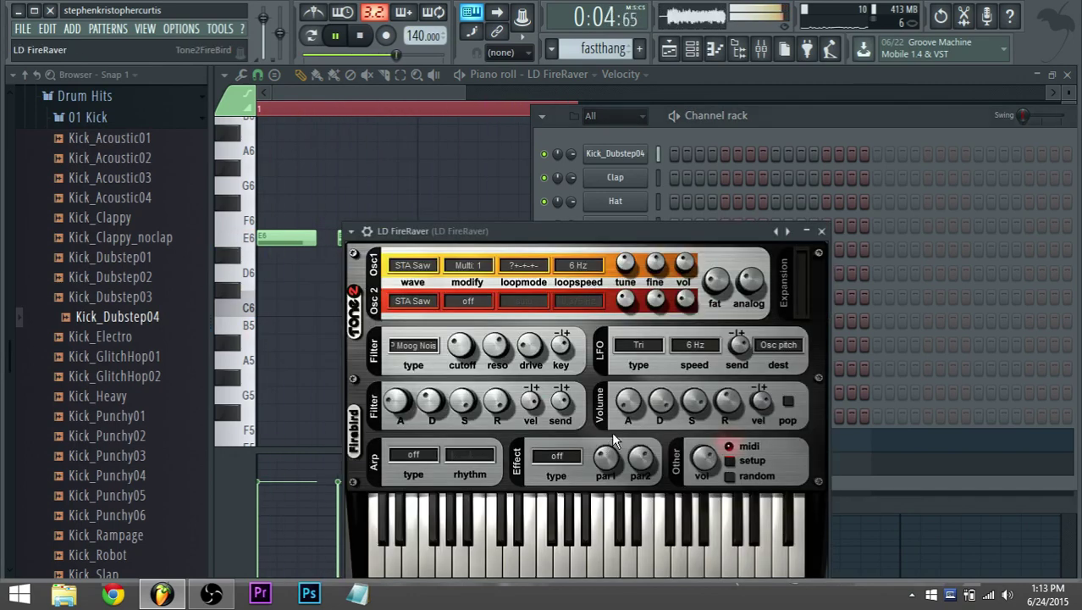
click(777, 231)
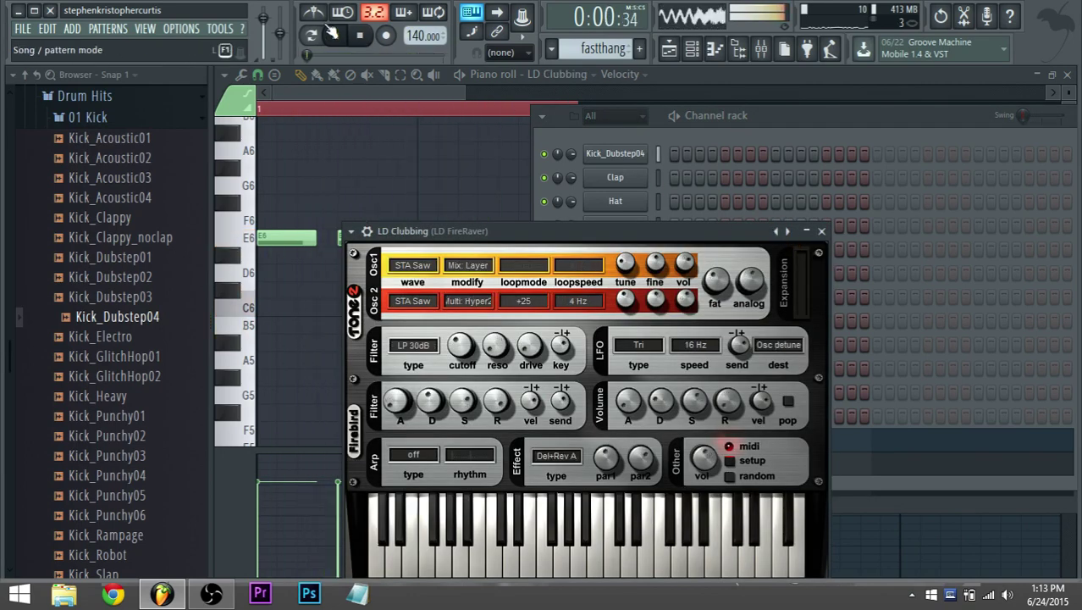
click(787, 232)
click(787, 231)
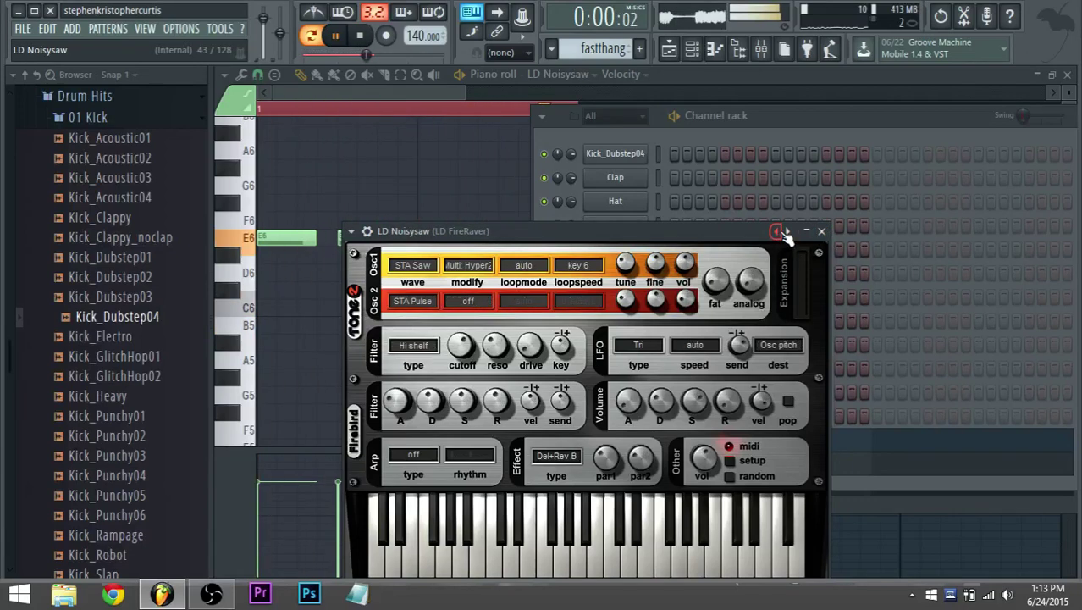
click(787, 231)
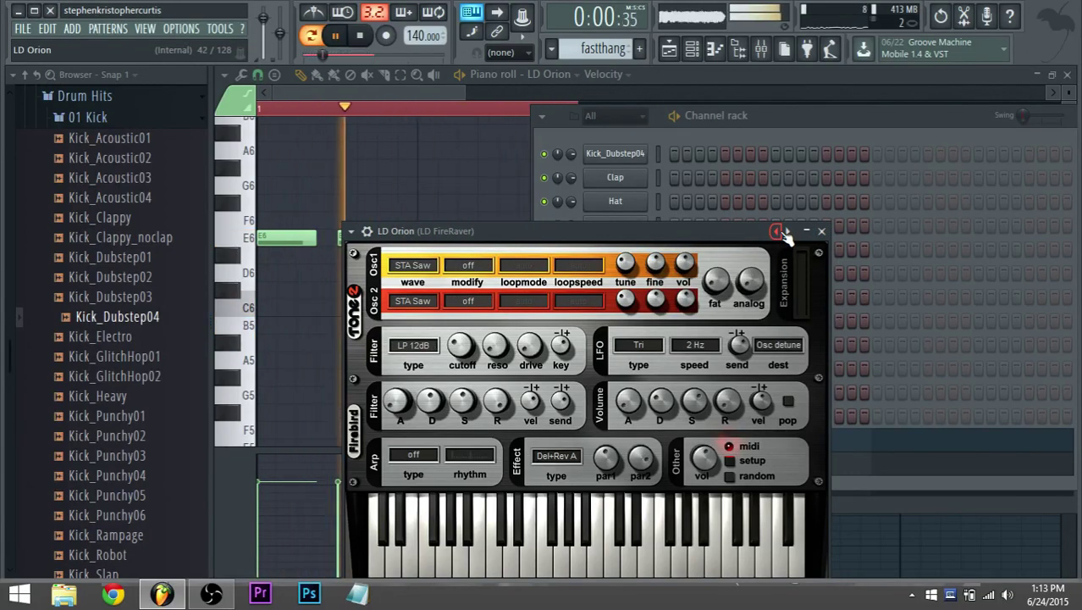
Turn the LD Orion preset's effect off, switch to song mode, and play the playlist arrangement.
click(552, 458)
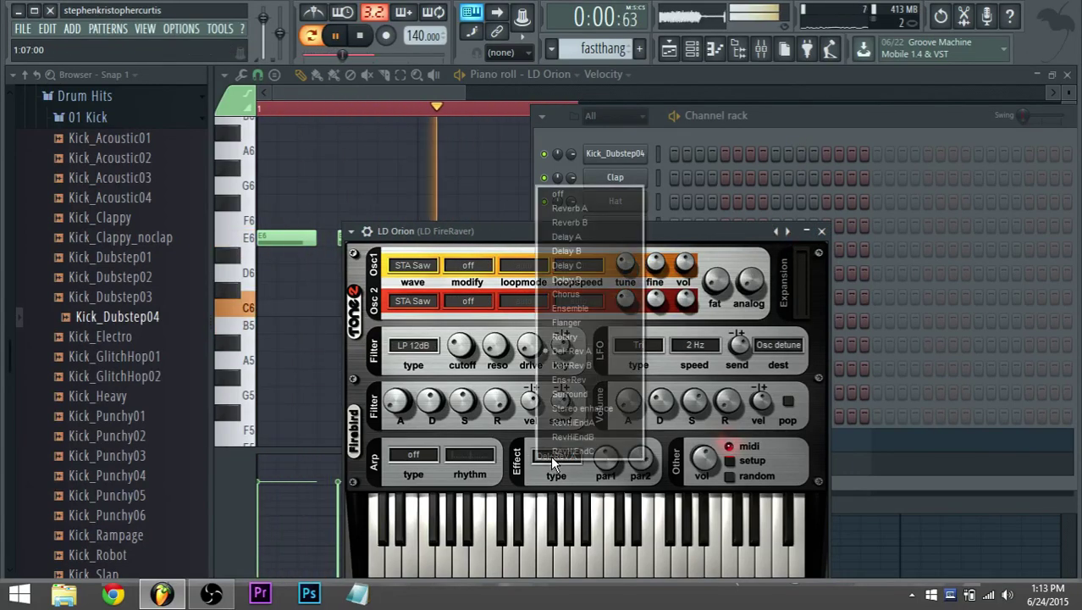
click(573, 196)
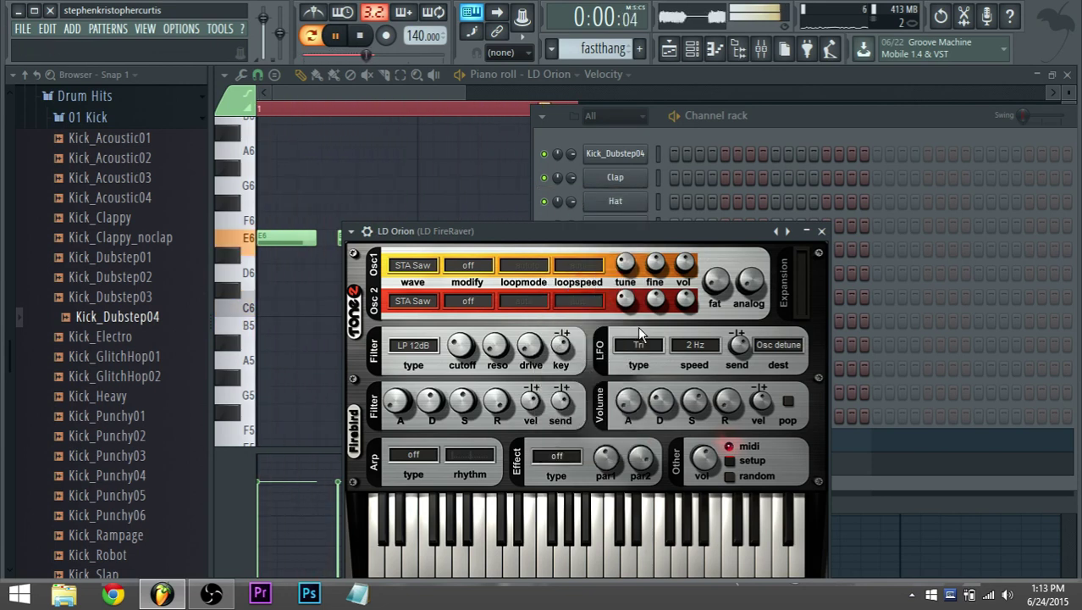
click(768, 128)
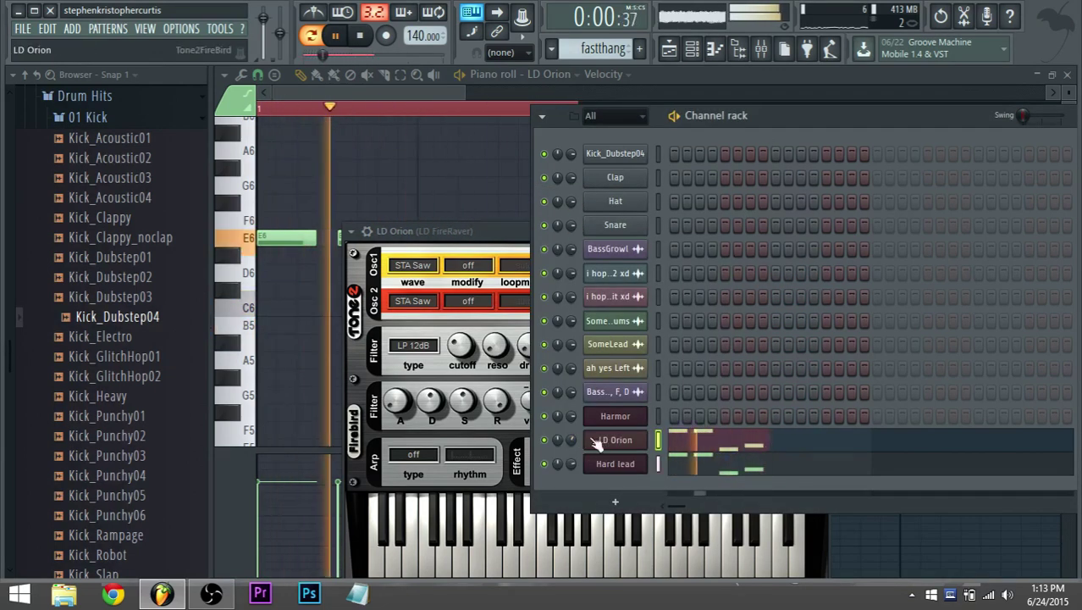
click(311, 36)
click(670, 50)
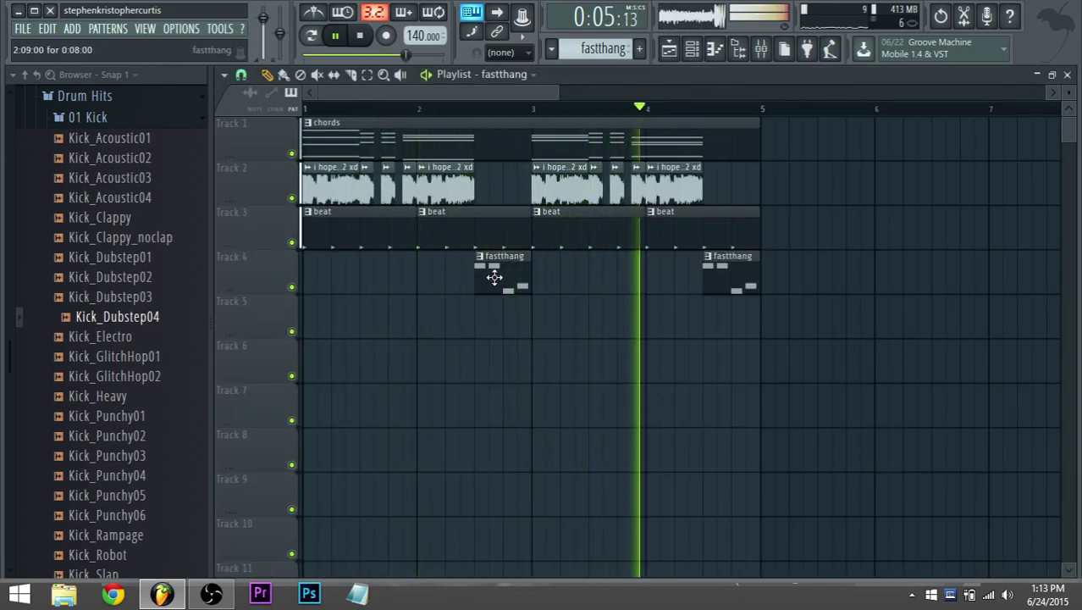
key(space)
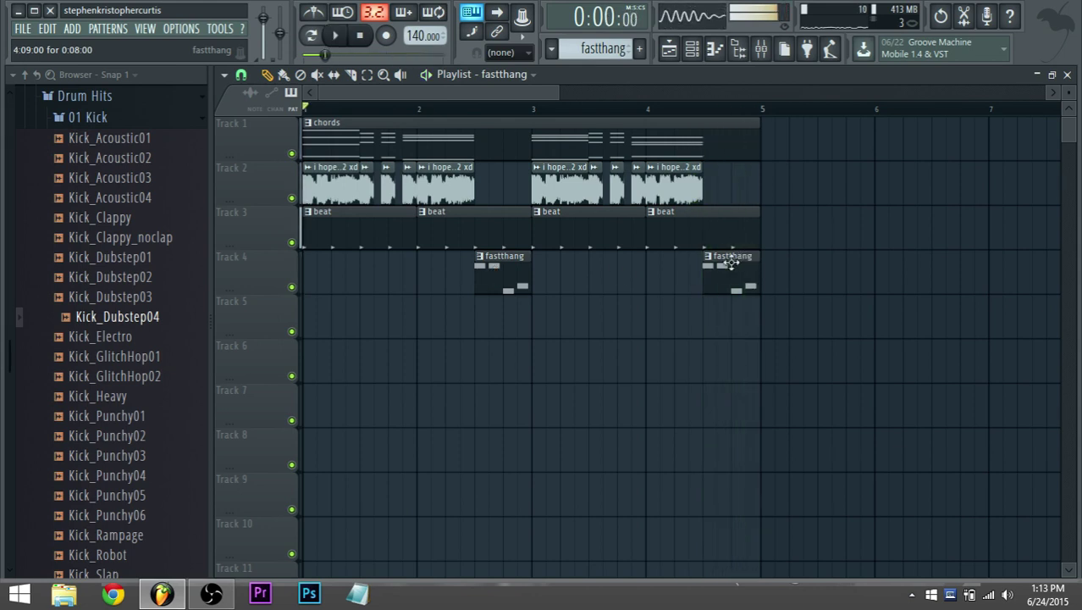
Make the second fasthang clip unique and move LD Orion's third note to F6 and fourth note to E6.
click(707, 256)
click(741, 347)
double_click(737, 283)
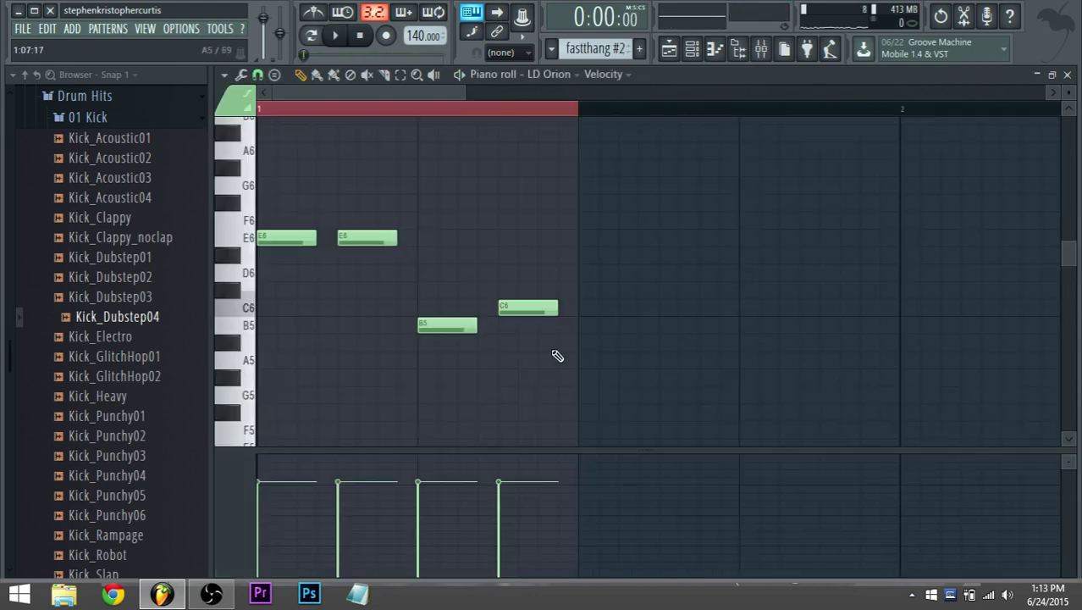
drag(443, 324, 443, 220)
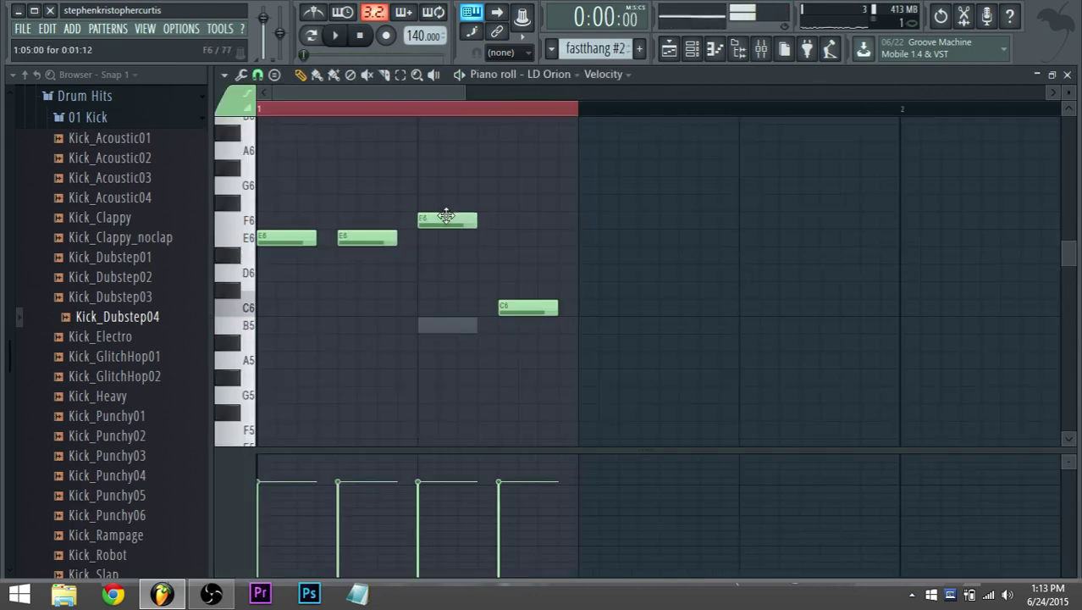
drag(525, 308, 526, 237)
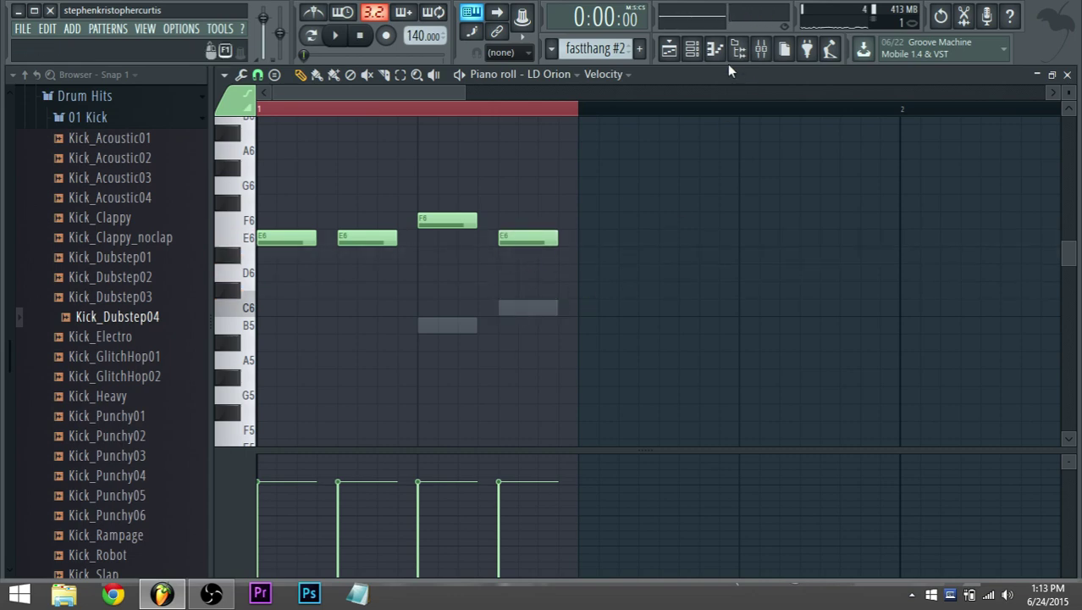
Move the Hard lead's third note to F6 and fourth note to E6 in the fasthang #2 pattern.
click(692, 49)
click(748, 462)
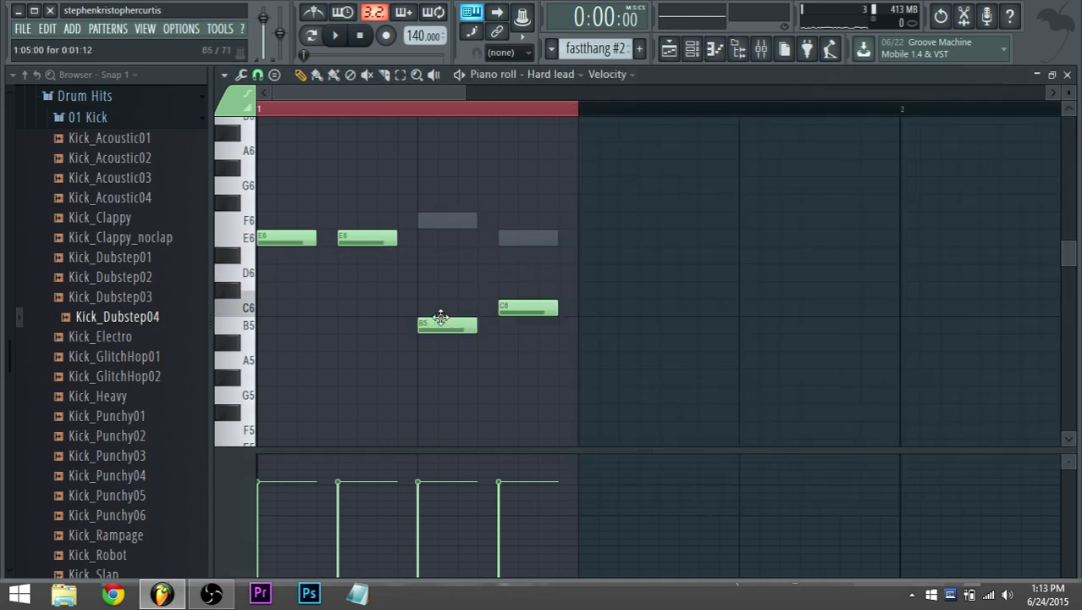
drag(440, 318, 447, 220)
key(space)
drag(512, 305, 520, 235)
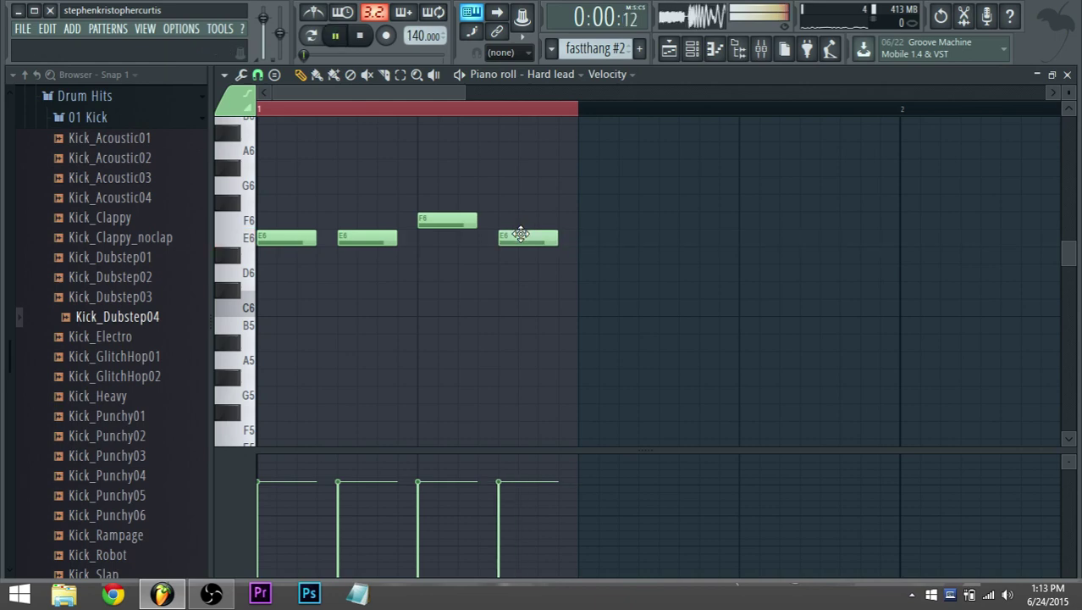
Play the arrangement in the playlist and move both fasthang clips from Track 4 into the gaps on Track 2.
click(669, 48)
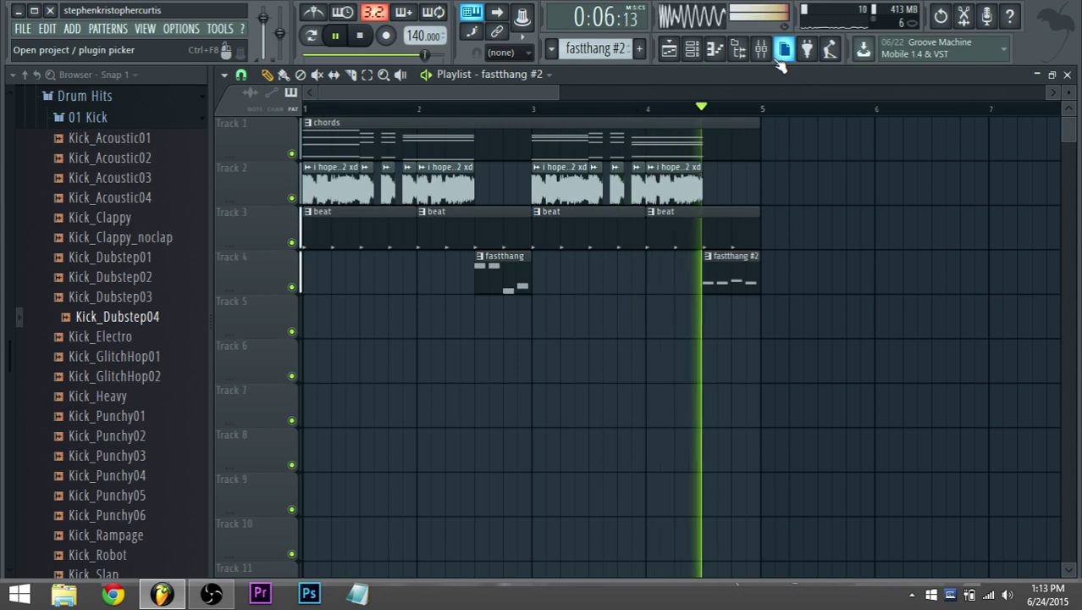
scroll(475, 304, down, 2)
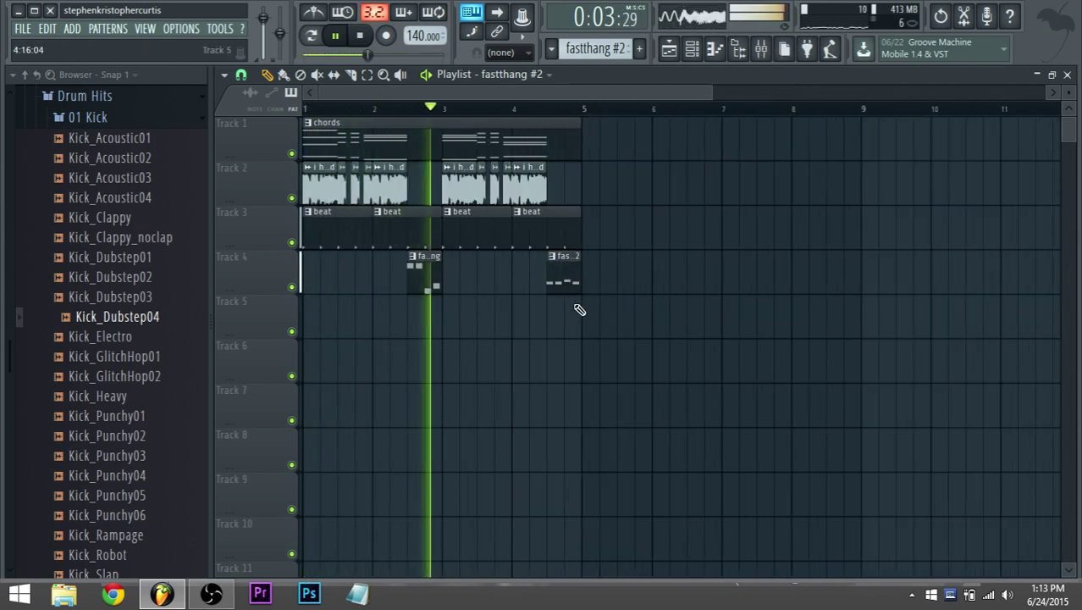
drag(581, 269, 417, 177)
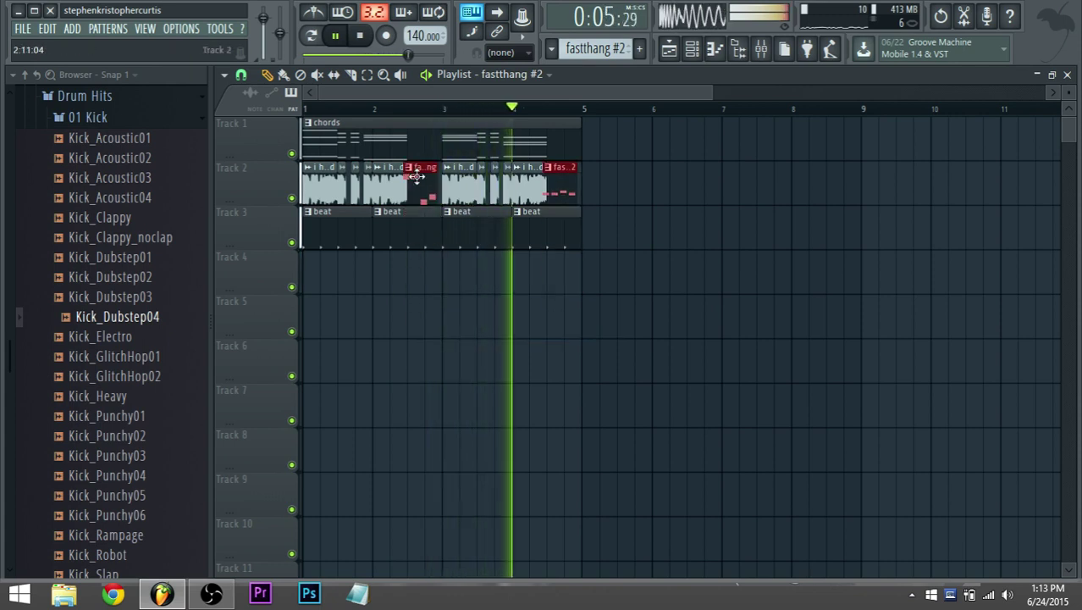
key(space)
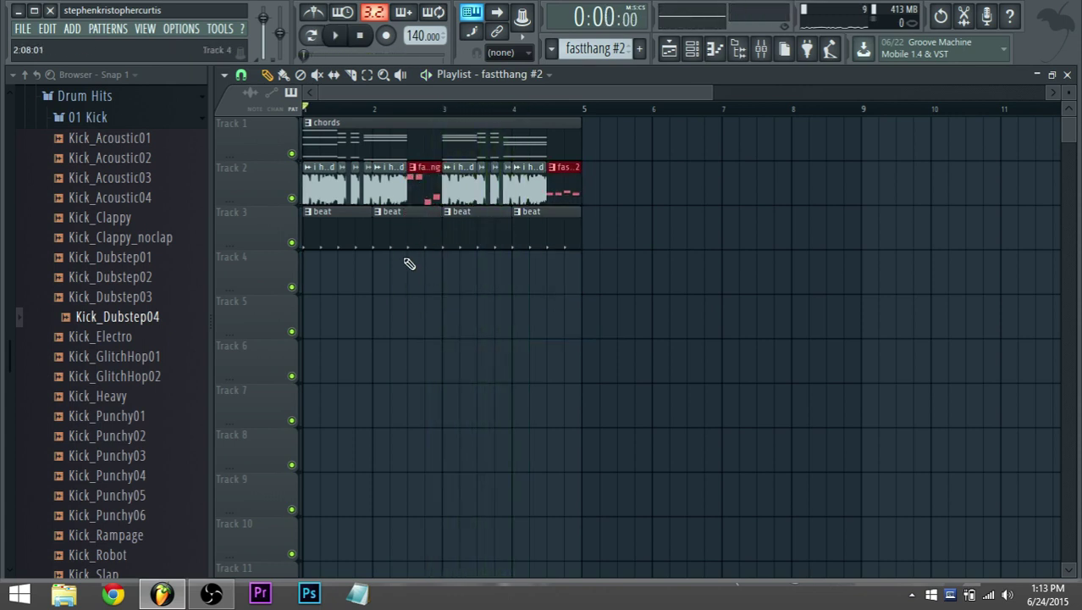
scroll(410, 265, down, 3)
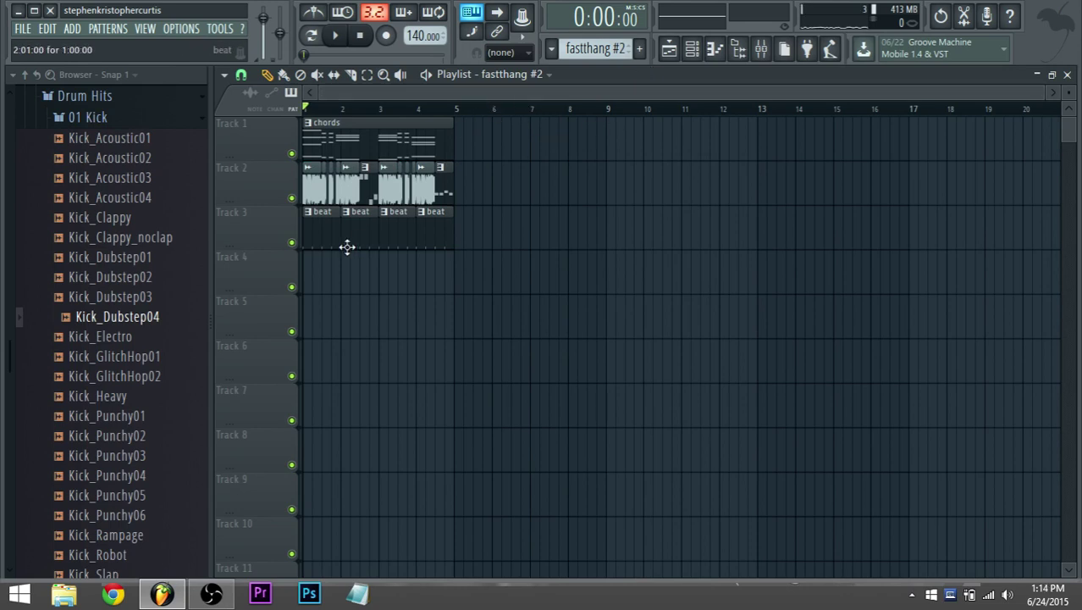
click(212, 596)
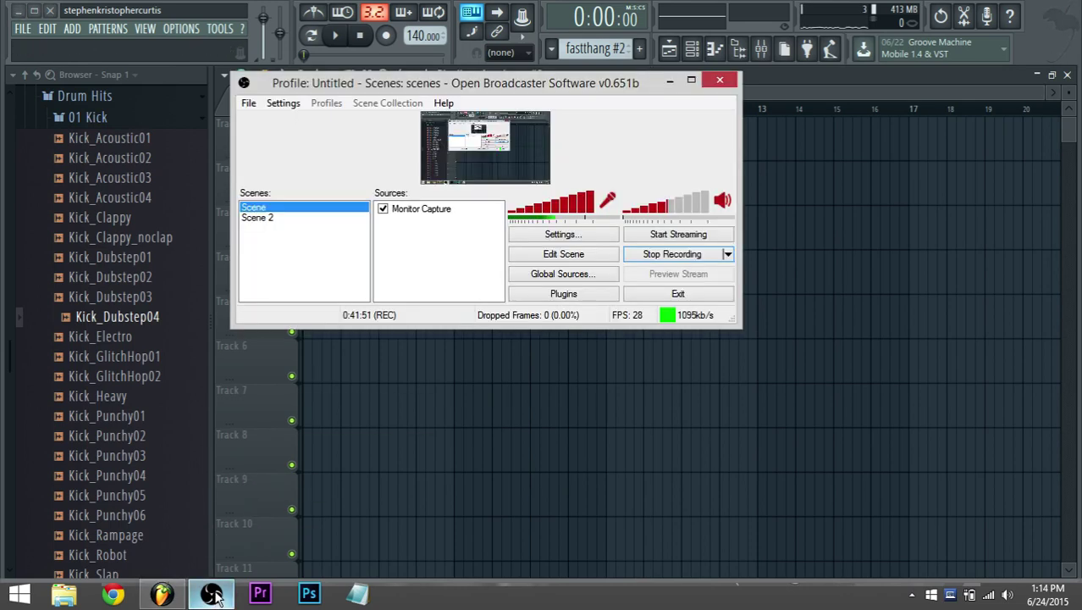
click(212, 595)
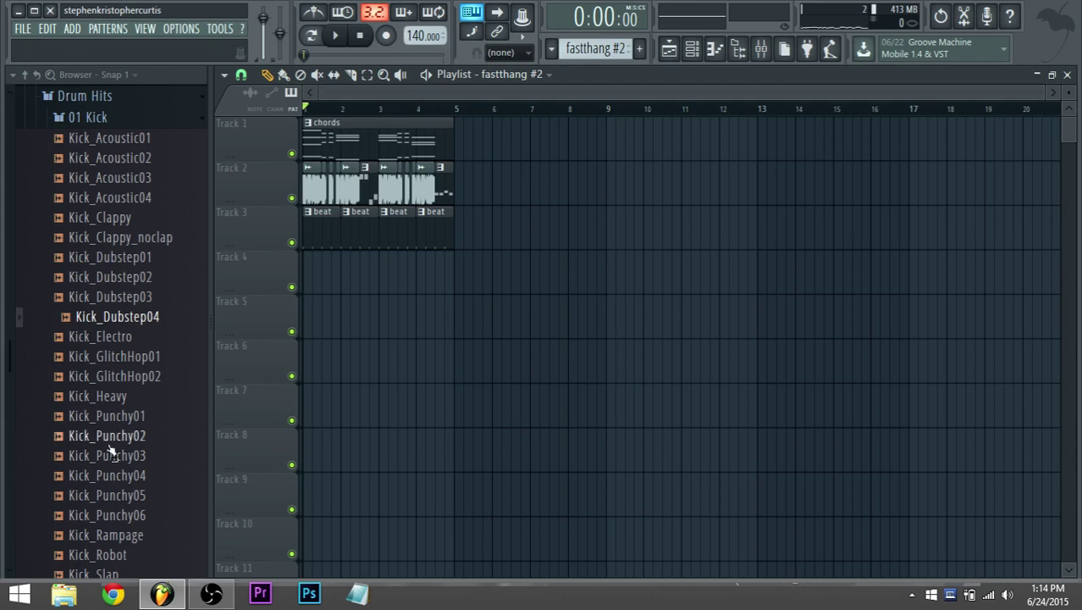
Add a new Harmor channel to the project and return to the playlist.
click(74, 28)
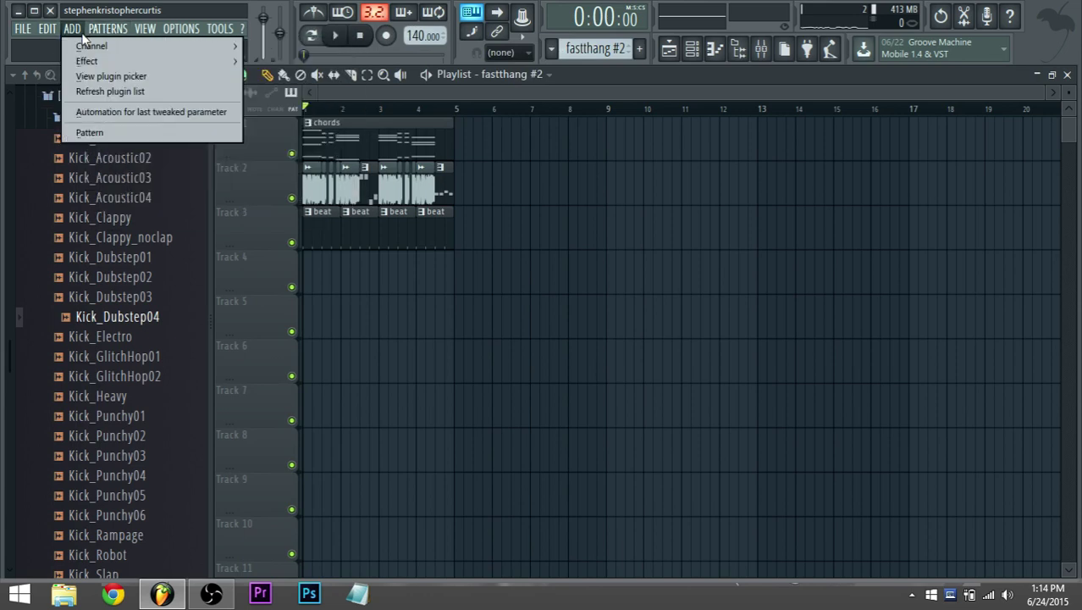
mouse_move(102, 46)
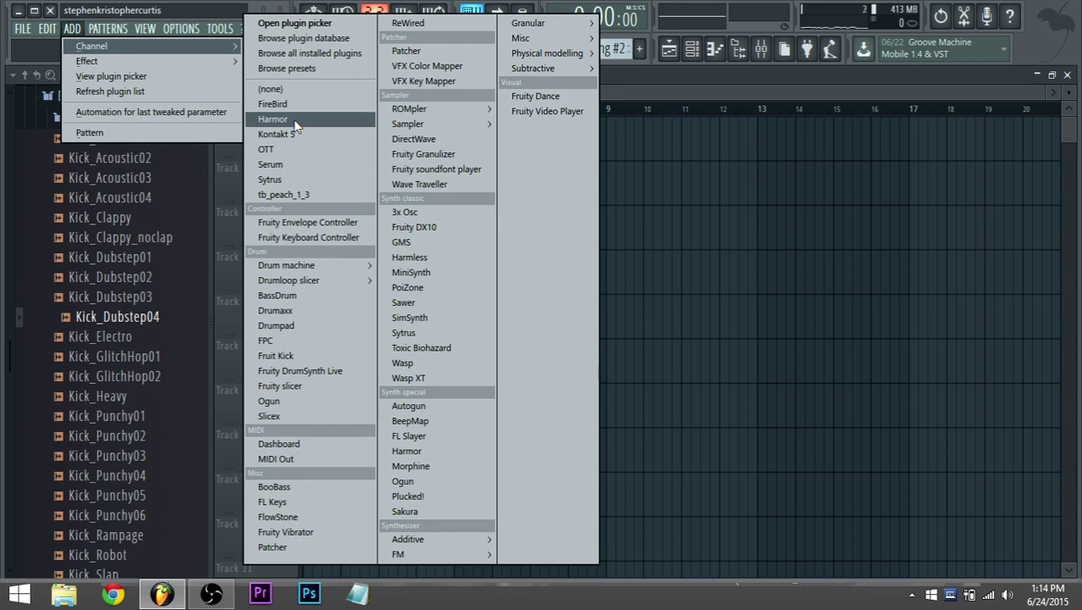
click(273, 119)
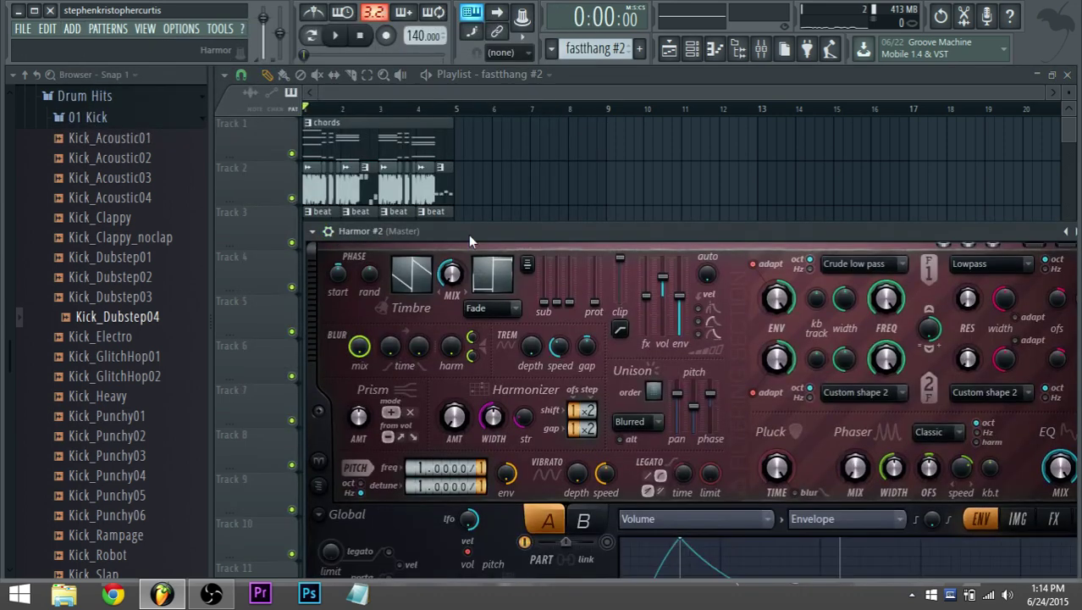
drag(468, 235, 435, 108)
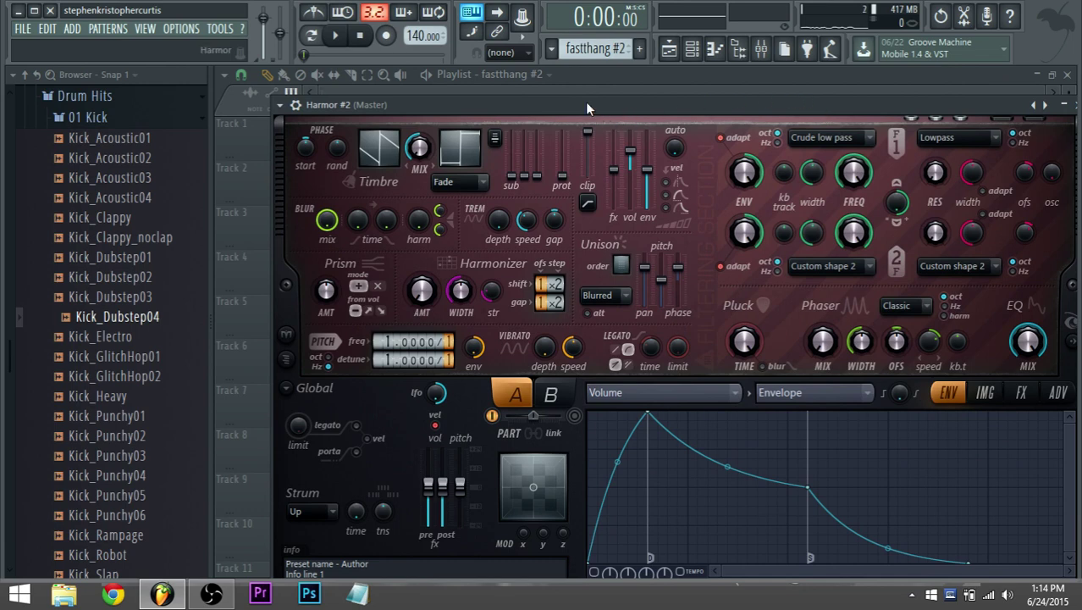
drag(588, 107, 577, 269)
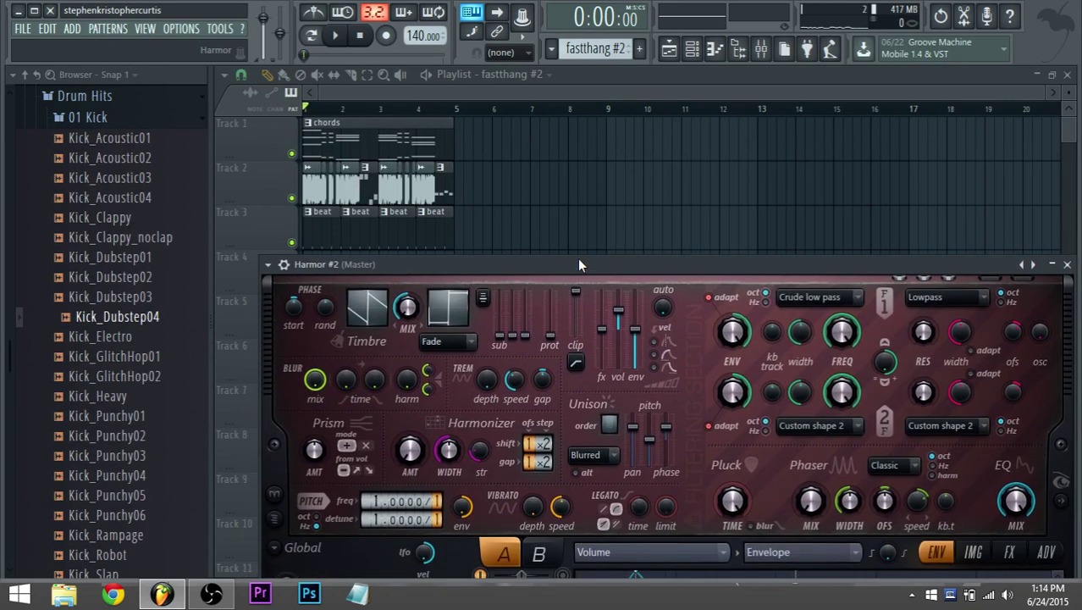
click(535, 76)
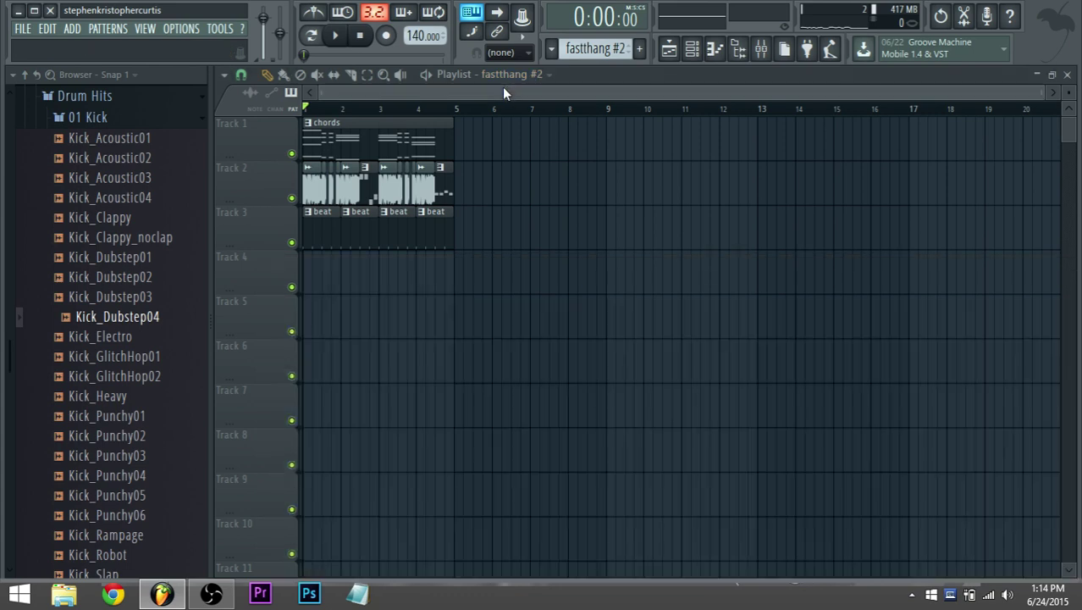
Insert a new pattern named bass and place it at bar 1 on Track 4.
click(604, 54)
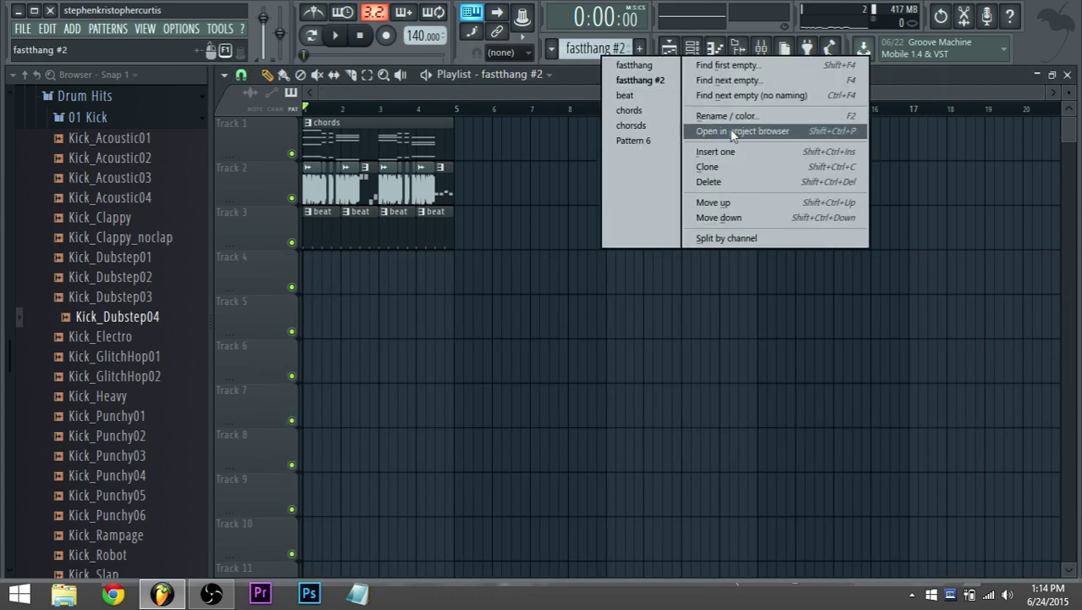
click(733, 153)
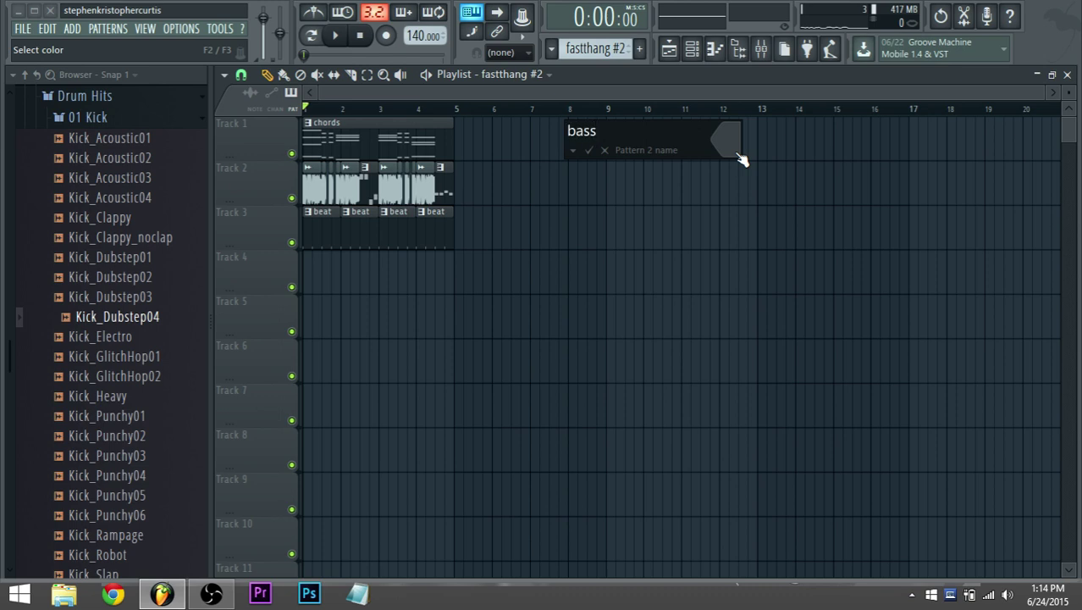
key(Return)
click(320, 278)
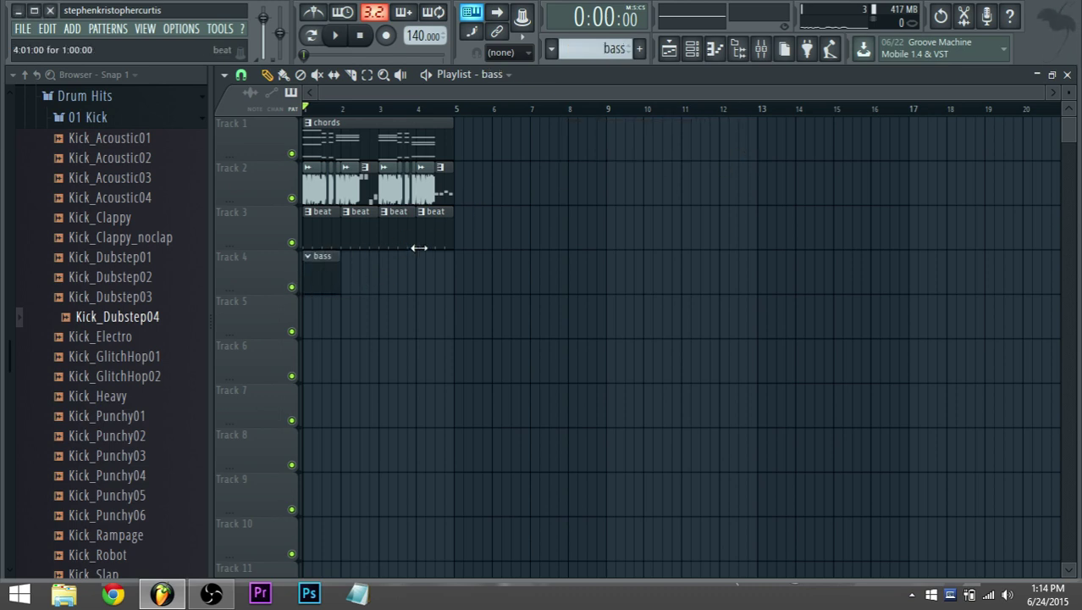
Rearrange the playlist with the beat clips on Track 1, chords on Track 2, and the audio and fasthang clips on Track 3.
drag(457, 208, 483, 234)
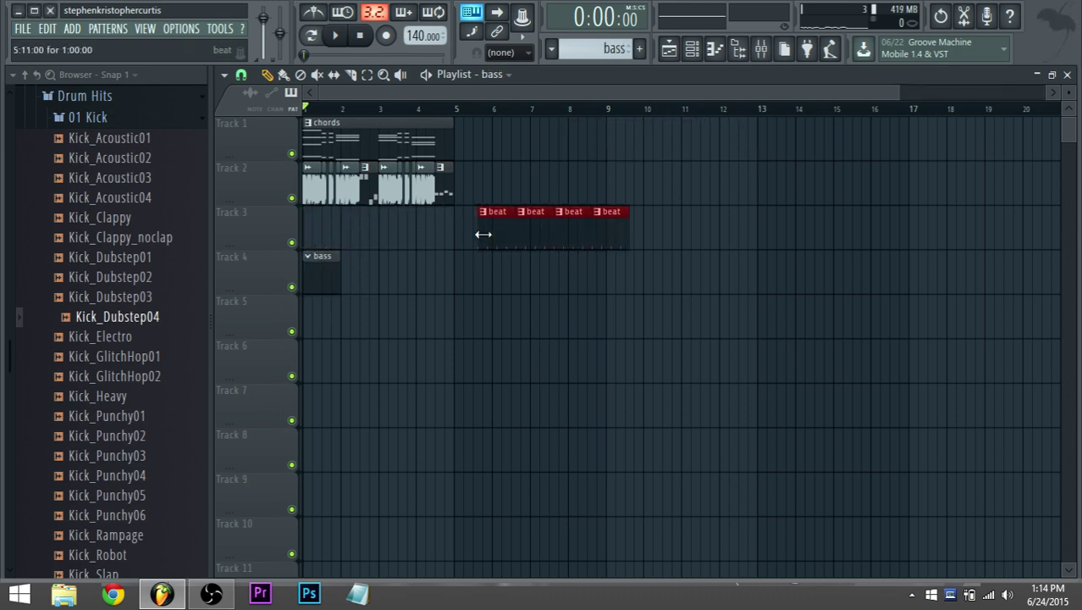
scroll(426, 258, up, 3)
scroll(451, 236, down, 4)
drag(464, 191, 311, 201)
drag(595, 262, 265, 125)
click(316, 288)
Open the Harmor #2 channel's piano roll in the bass pattern.
key(F6)
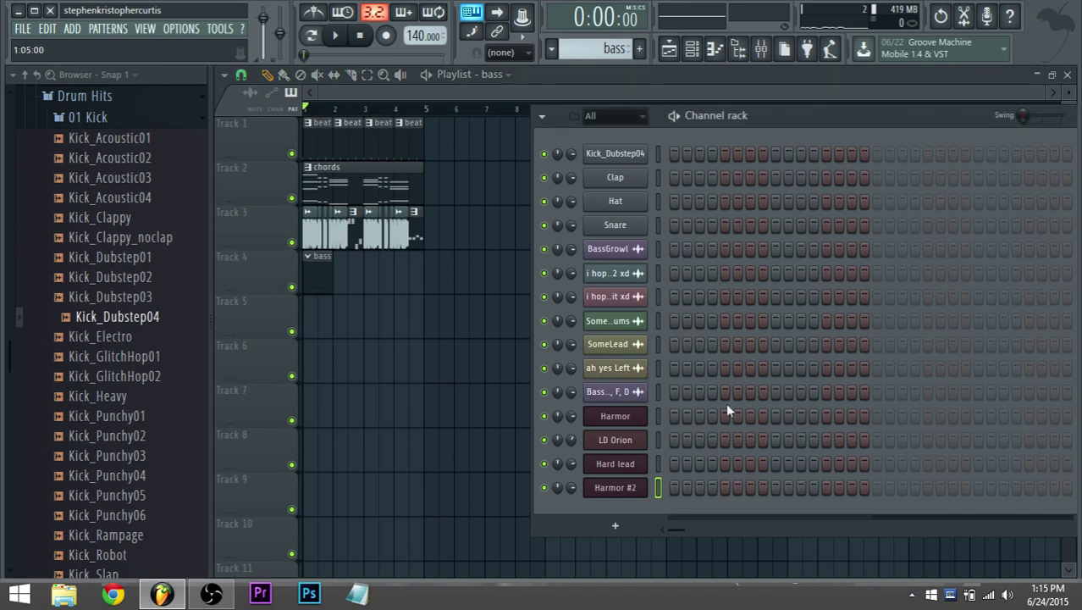
right_click(633, 498)
click(680, 438)
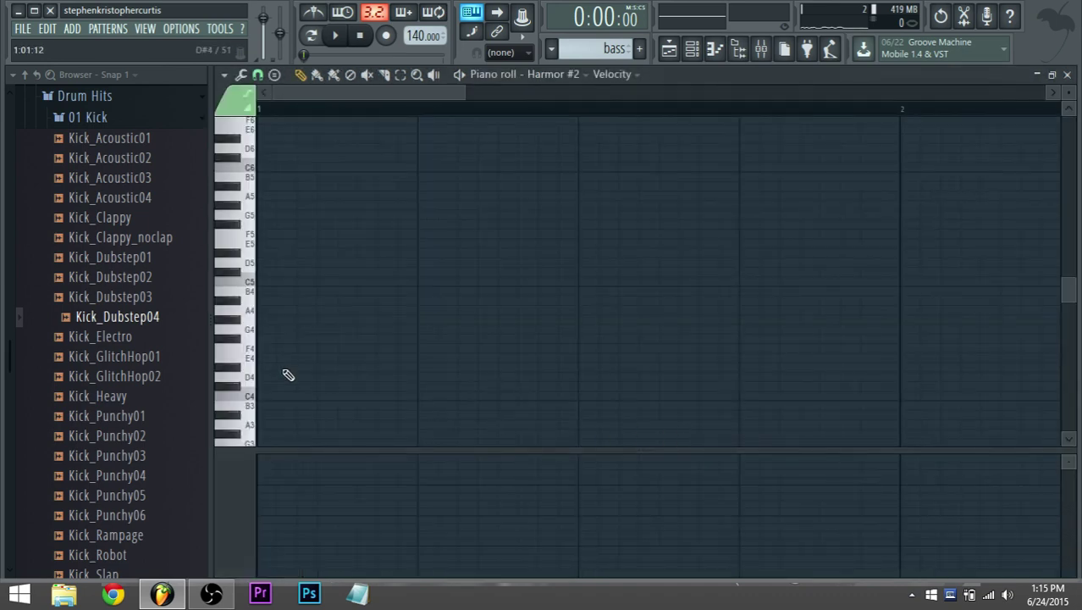
Play the project briefly and audition the A4 key with the Harmor #2 sound.
key(space)
key(space)
click(253, 311)
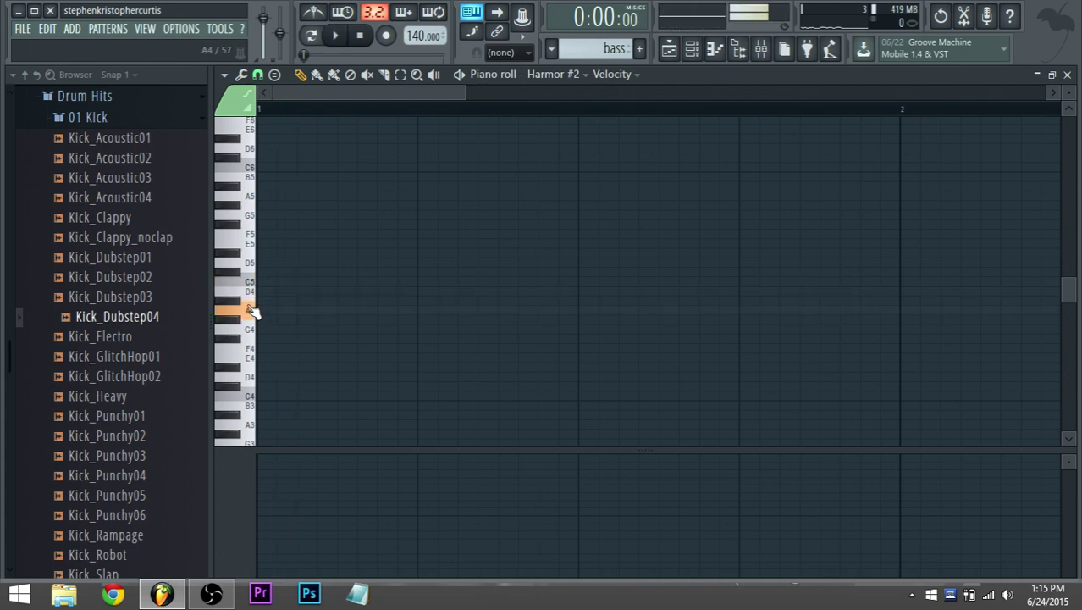
Open the chords clip's piano roll and copy its lowest row of notes, the F3, E3 and D3 root notes.
click(669, 49)
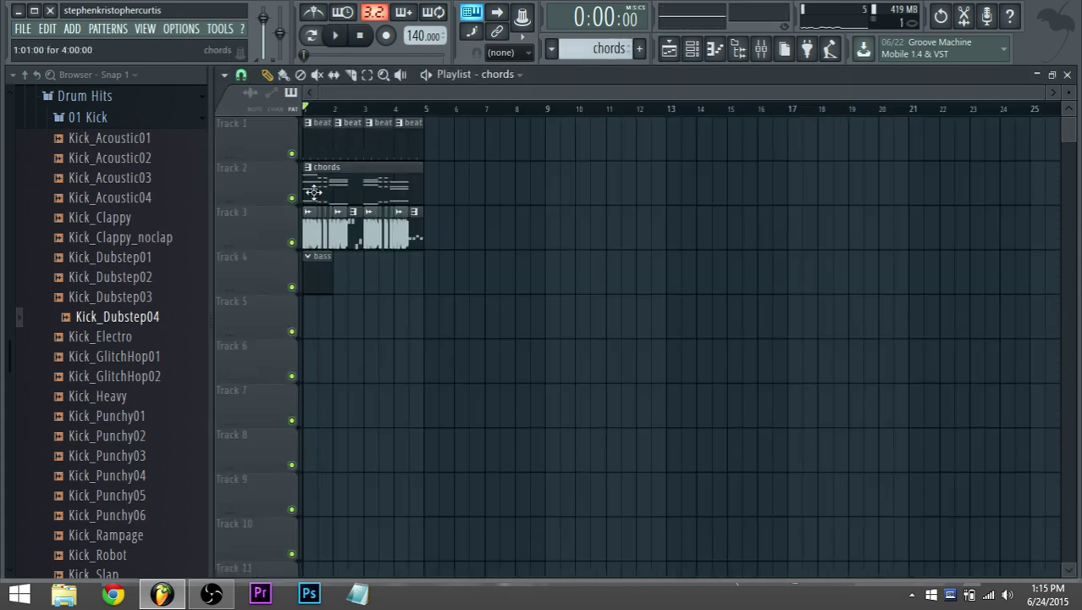
double_click(314, 193)
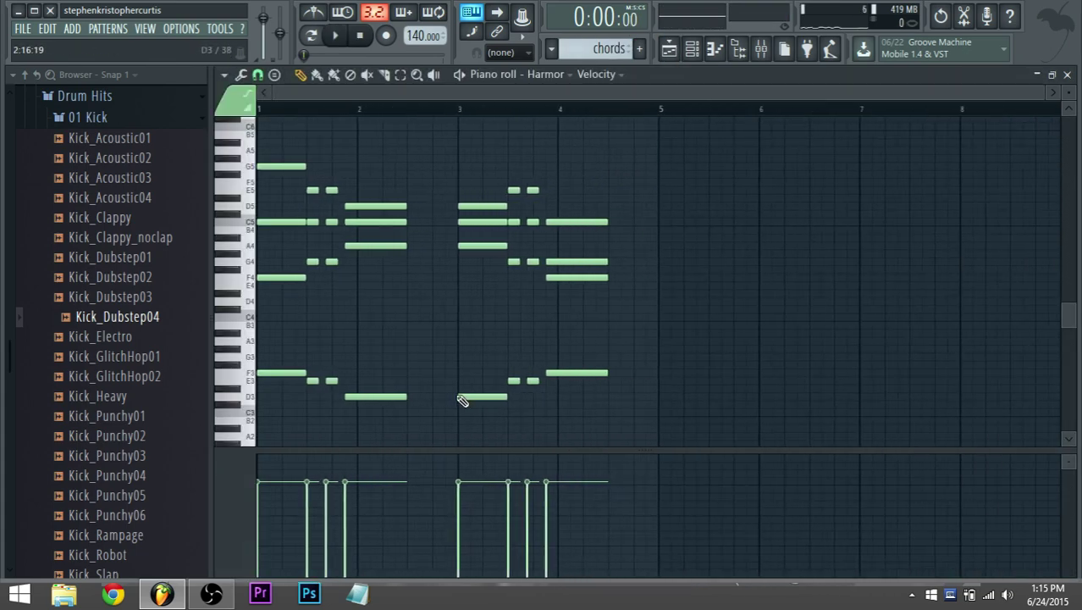
scroll(463, 400, down, 1)
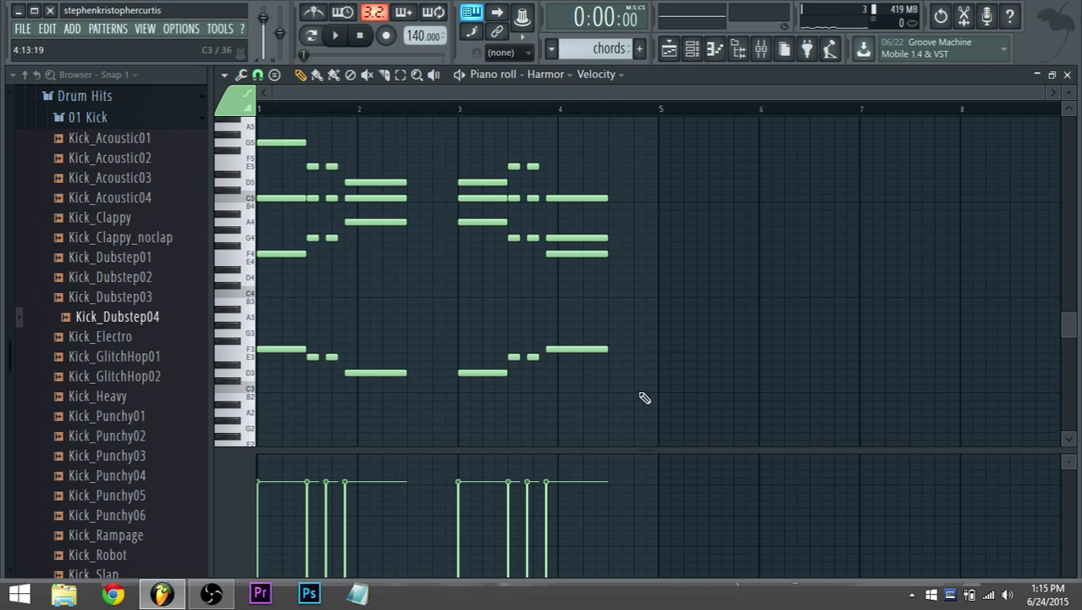
drag(664, 410, 256, 313)
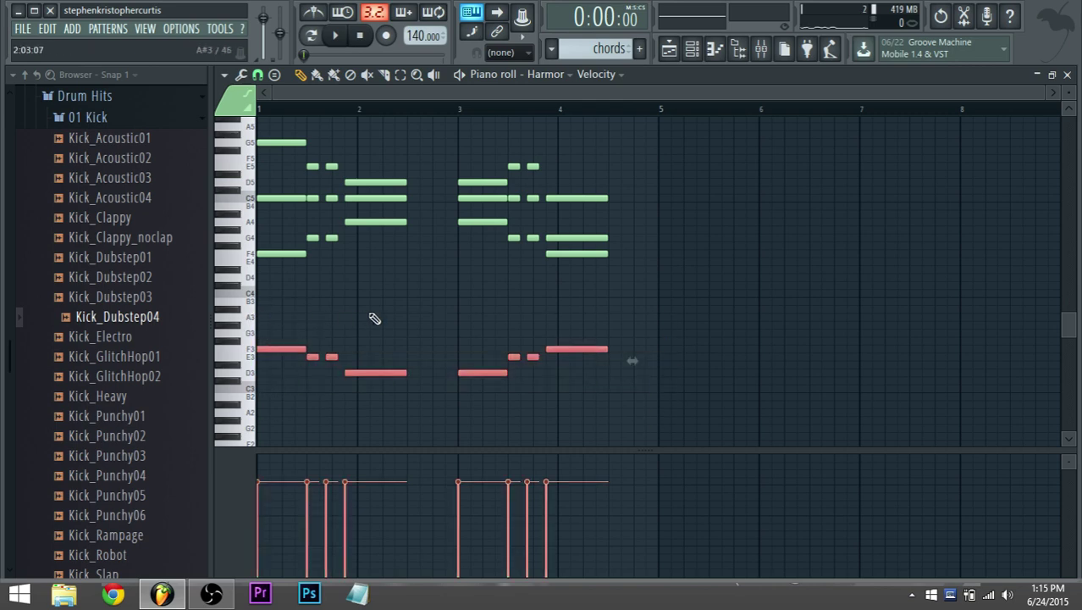
Paste the copied root notes into Harmor #2's piano roll in the bass pattern and play them back.
click(692, 51)
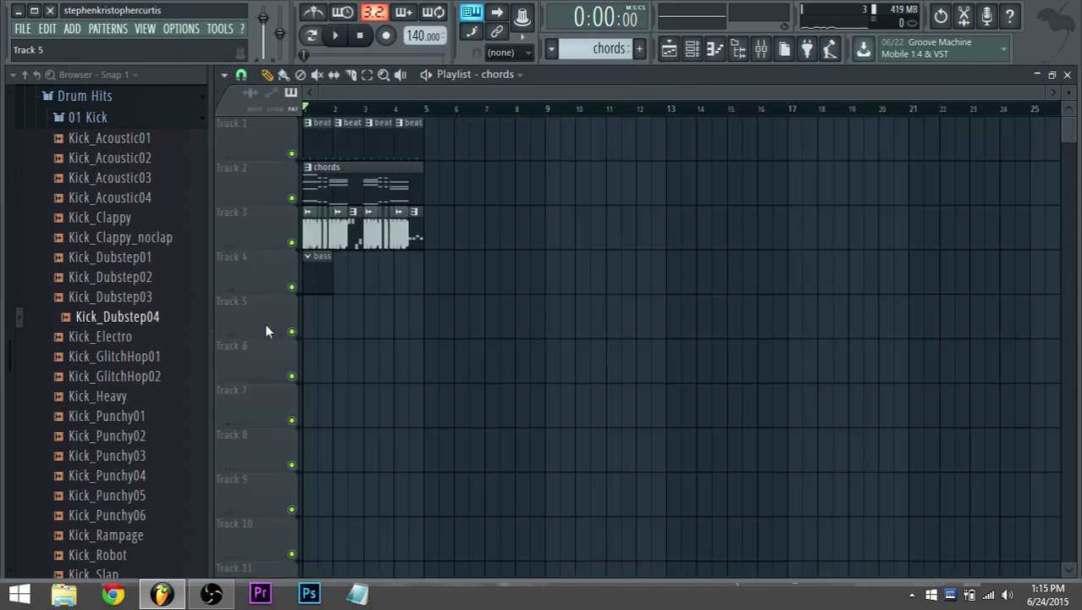
double_click(318, 266)
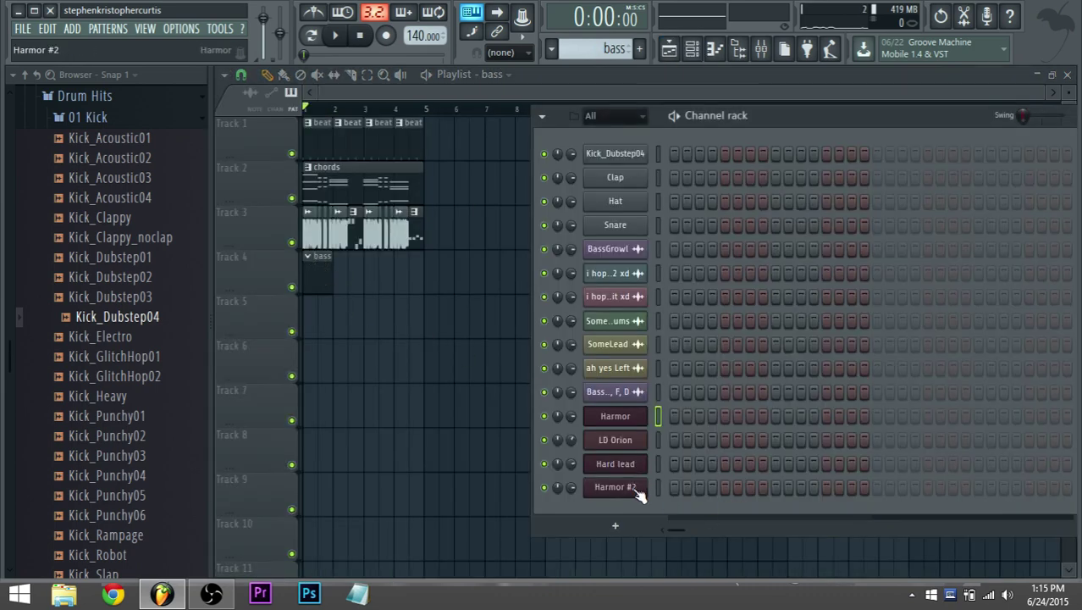
right_click(644, 487)
click(669, 439)
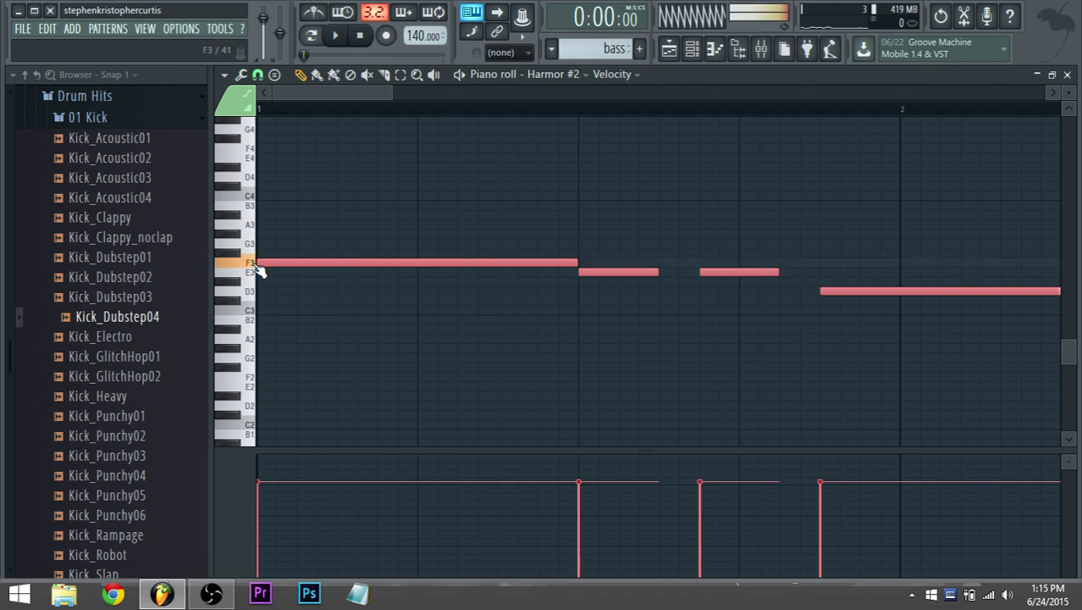
scroll(264, 279, down, 1)
scroll(262, 282, down, 1)
key(space)
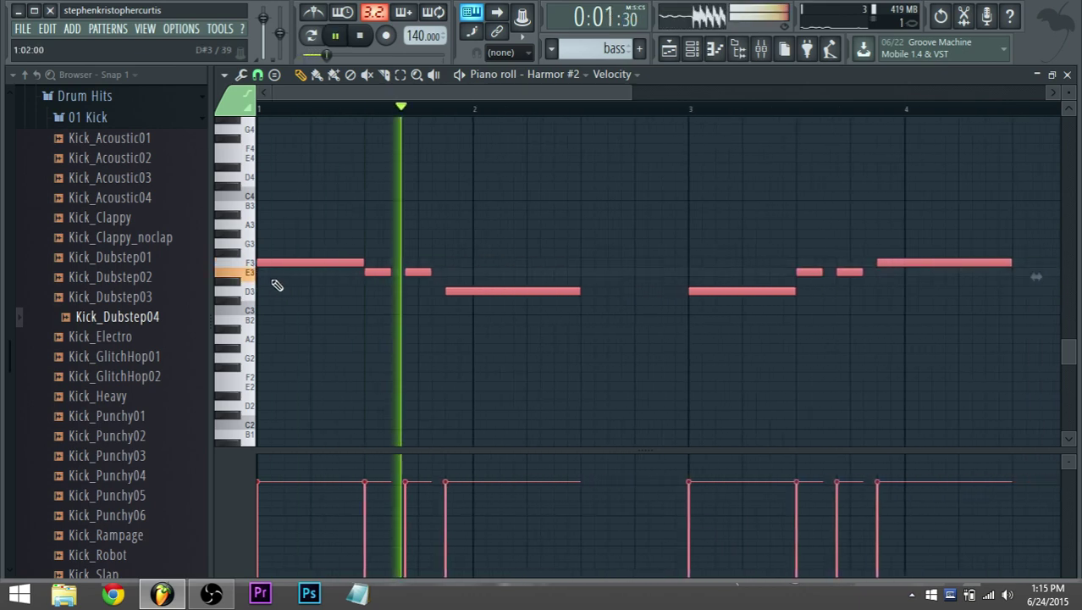
Assign the Harmor #2 channel to mixer insert 11 and lower that insert's volume.
click(762, 49)
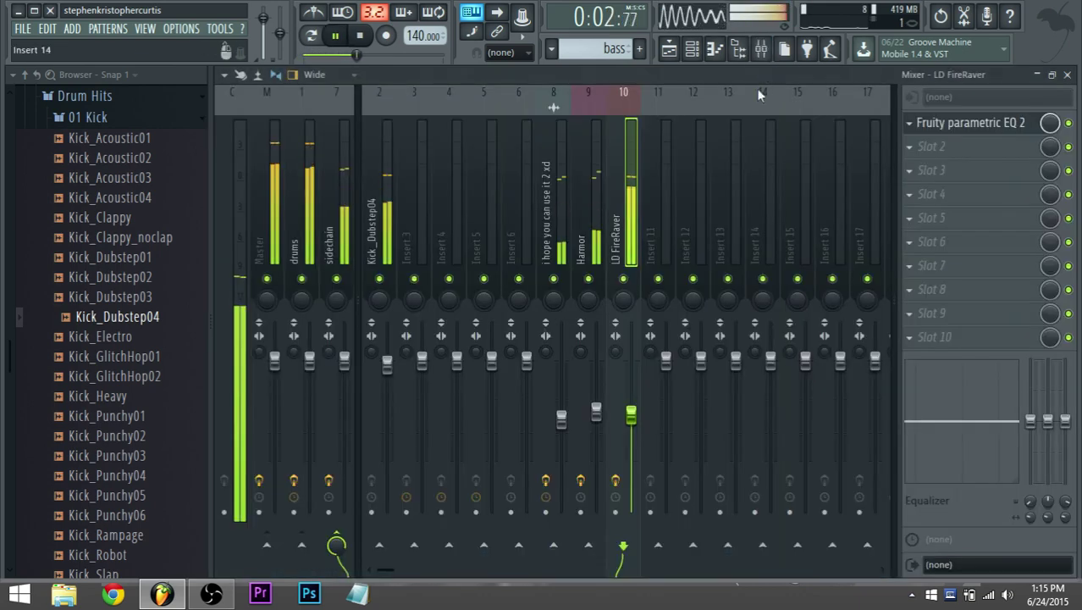
right_click(663, 242)
click(835, 181)
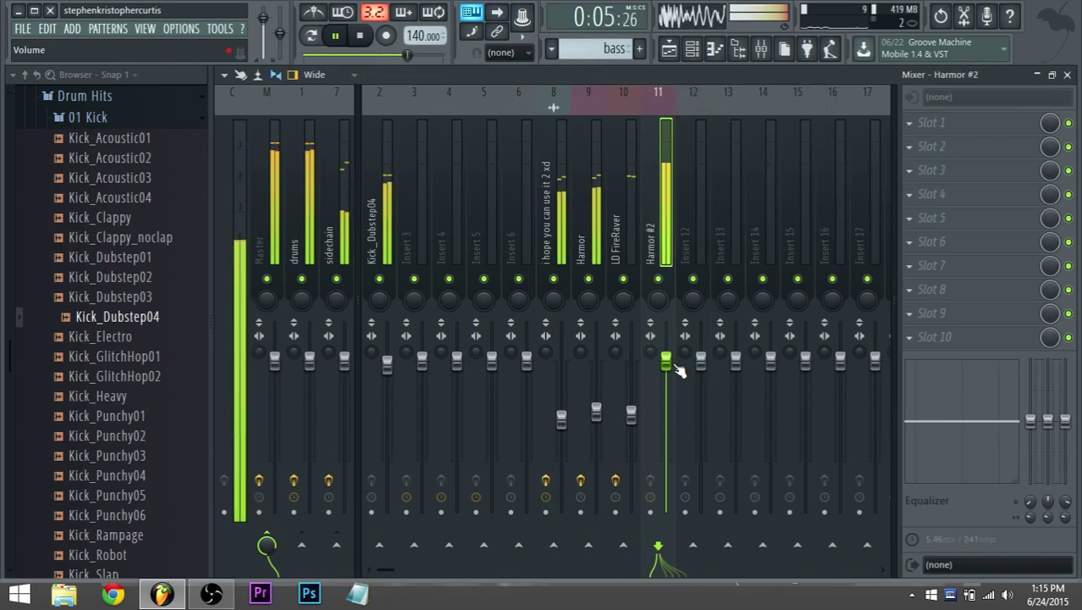
drag(666, 361, 665, 400)
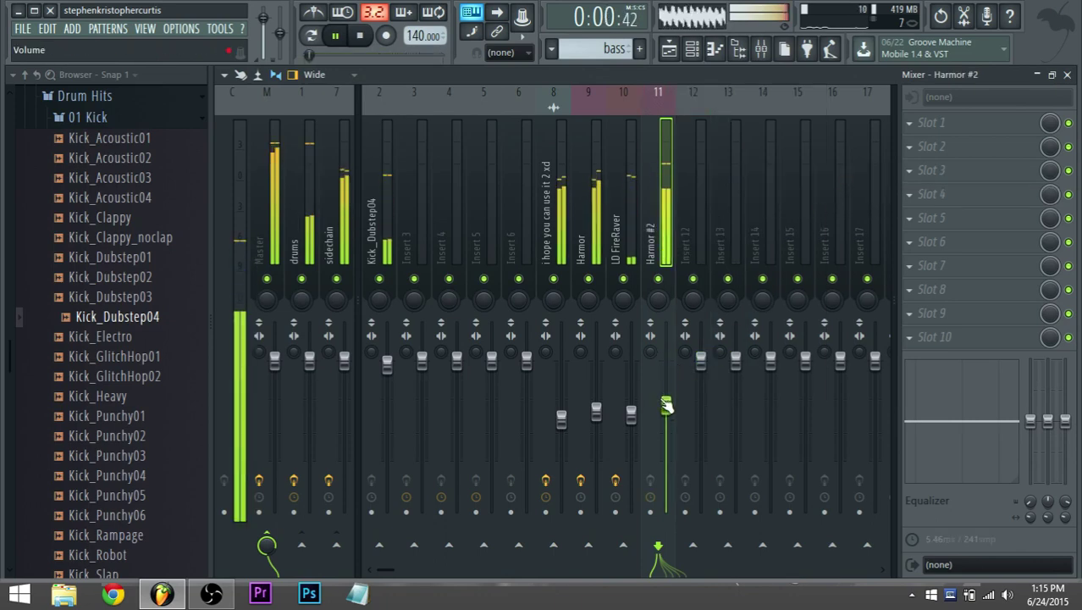
Route the Harmor #2 insert only to the sidechain track and reduce its volume to about 64%.
right_click(352, 549)
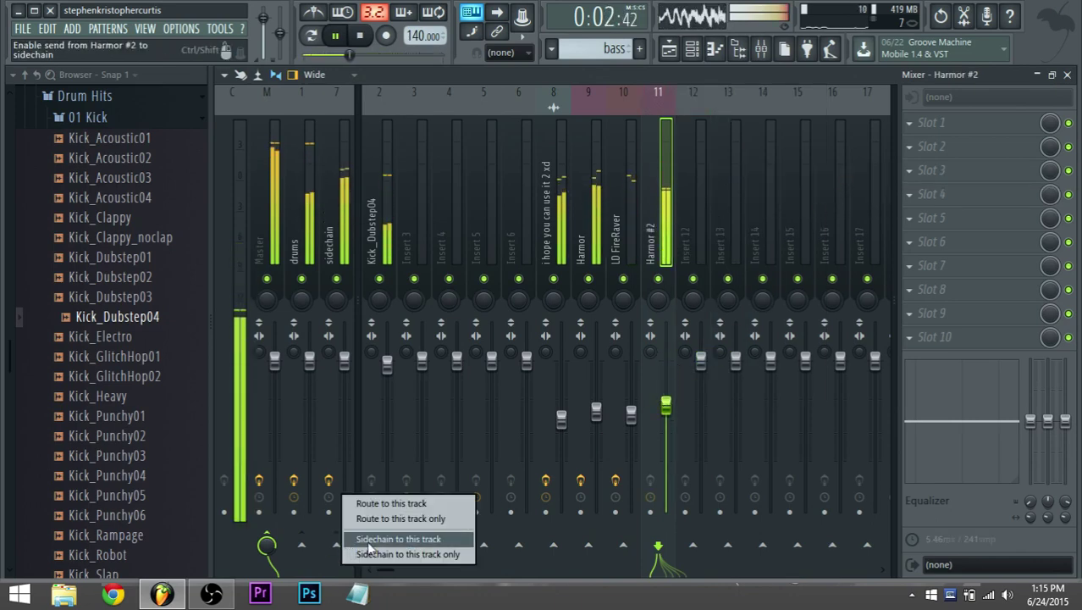
click(398, 515)
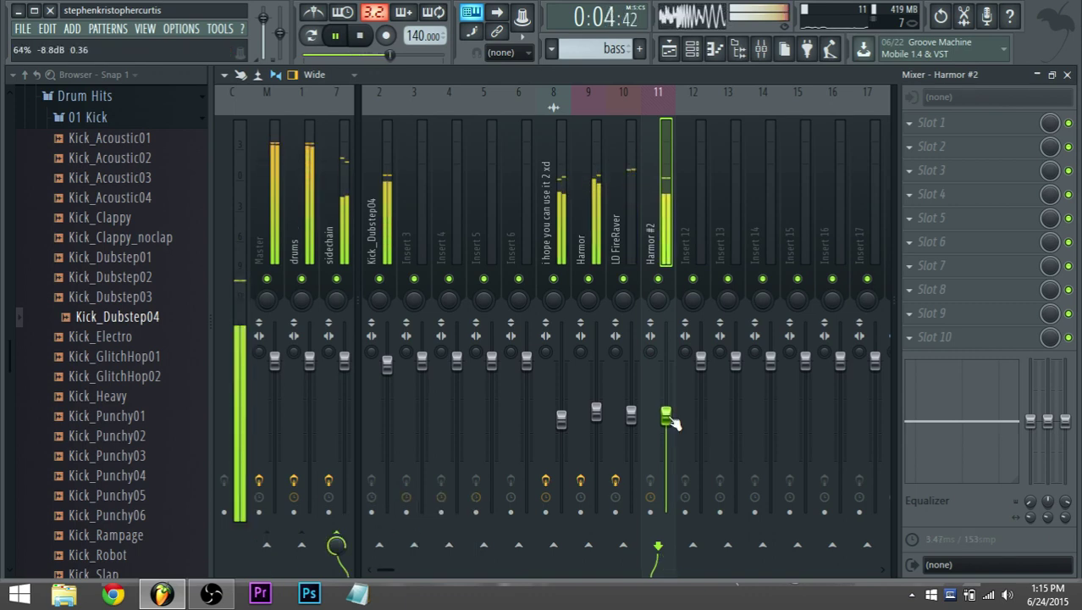
drag(670, 415, 669, 425)
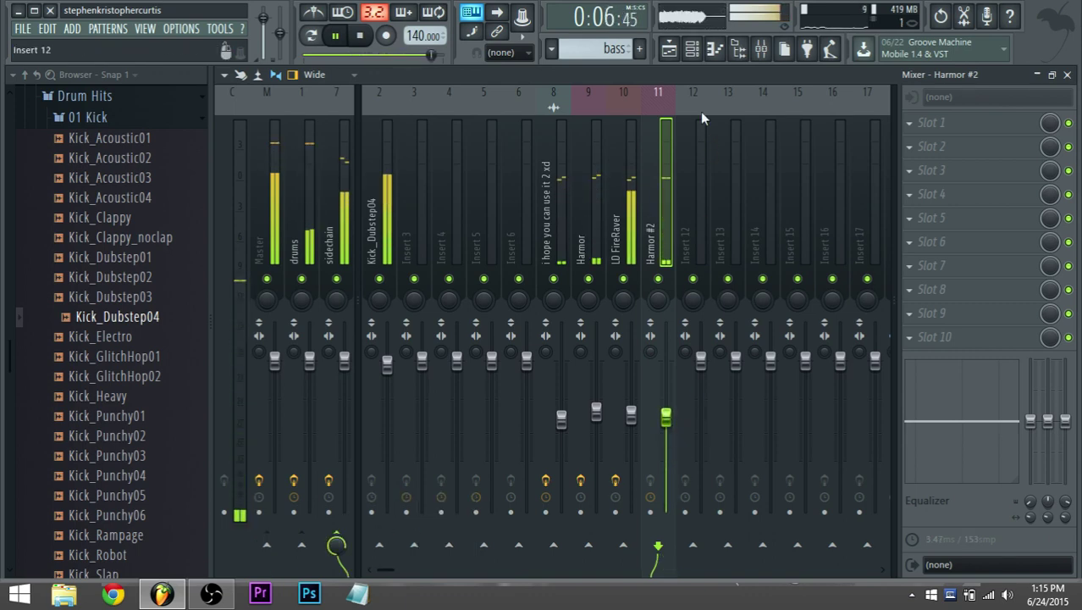
Reopen Harmor #2's piano roll, show the whole bass phrase and stop playback.
click(692, 50)
click(700, 496)
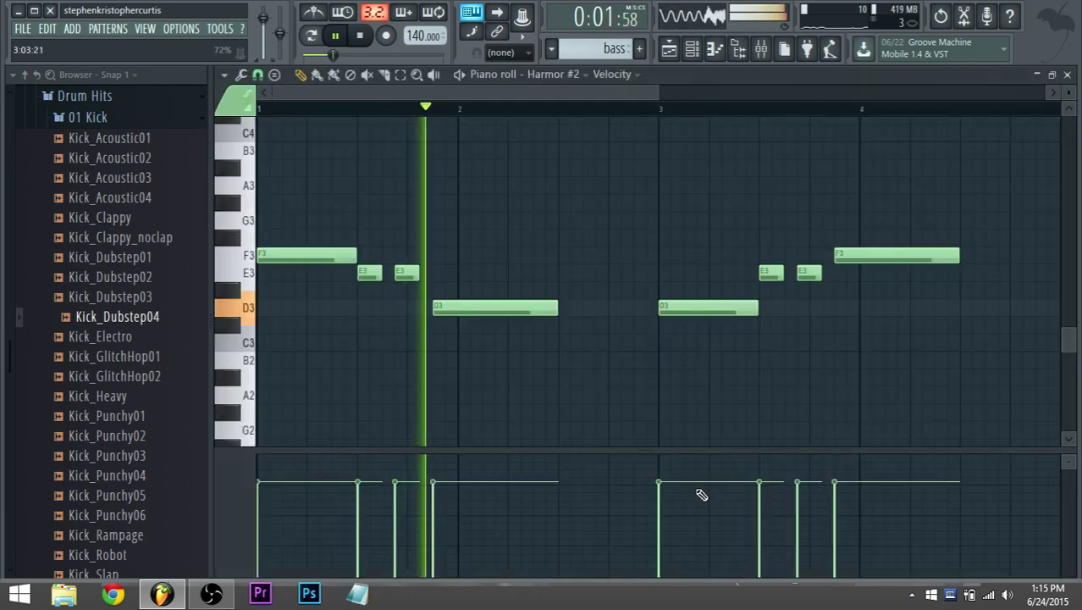
scroll(544, 327, down, 2)
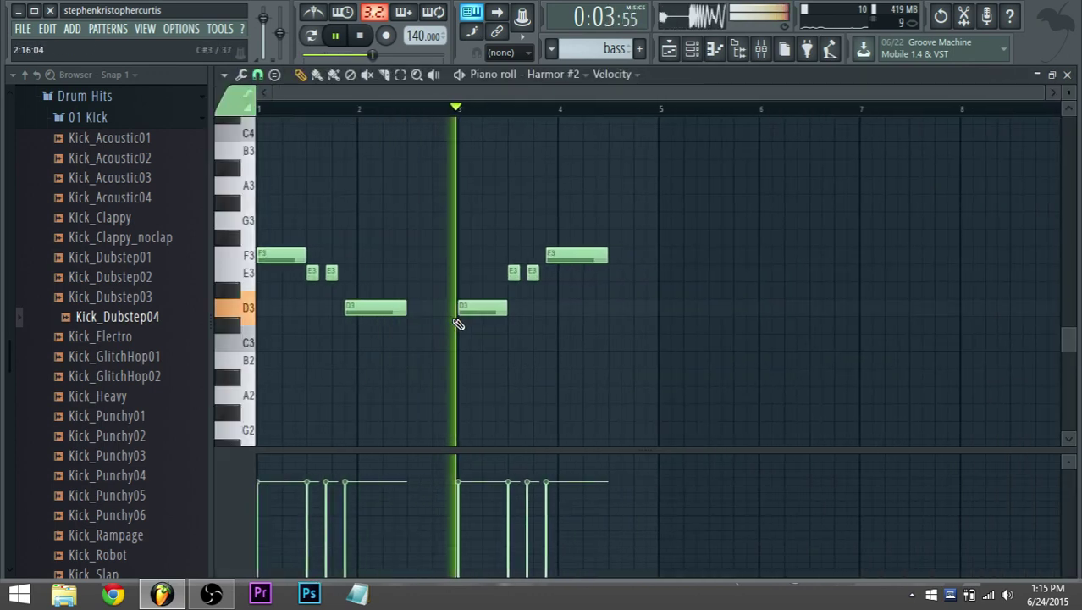
key(space)
scroll(288, 288, up, 2)
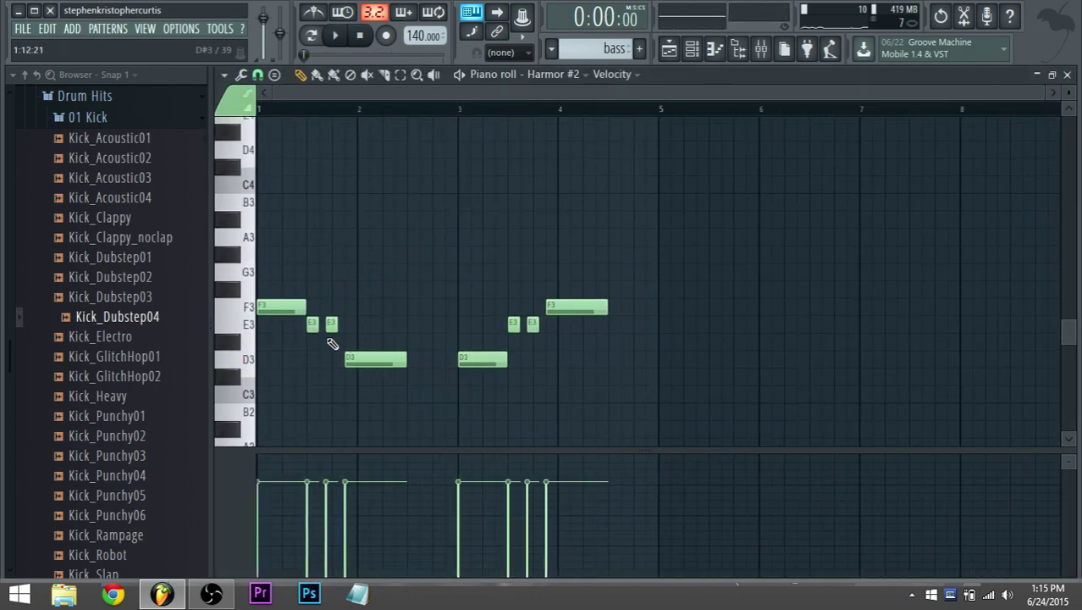
Try raising the first two short E3 notes to G3 and the long D3 note after them to A3, and listen.
drag(332, 343, 315, 329)
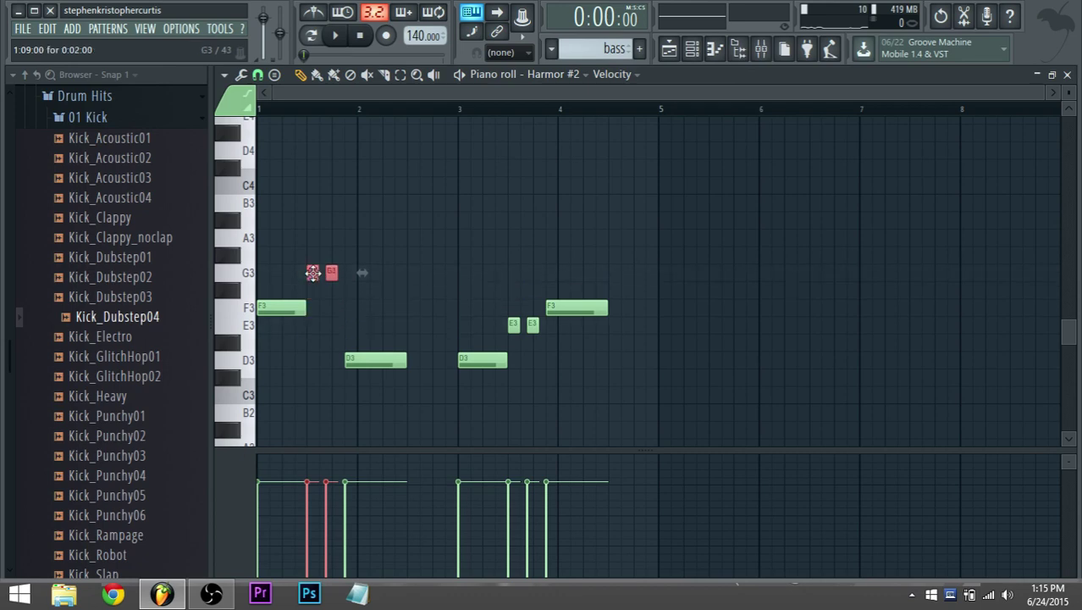
drag(366, 367, 364, 245)
key(space)
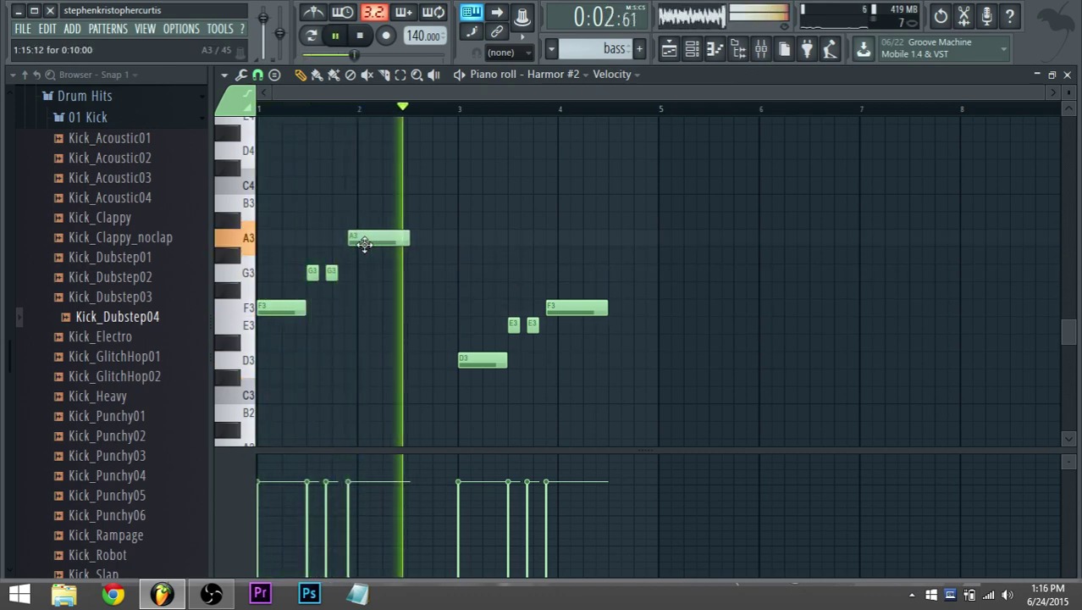
key(space)
key(space)
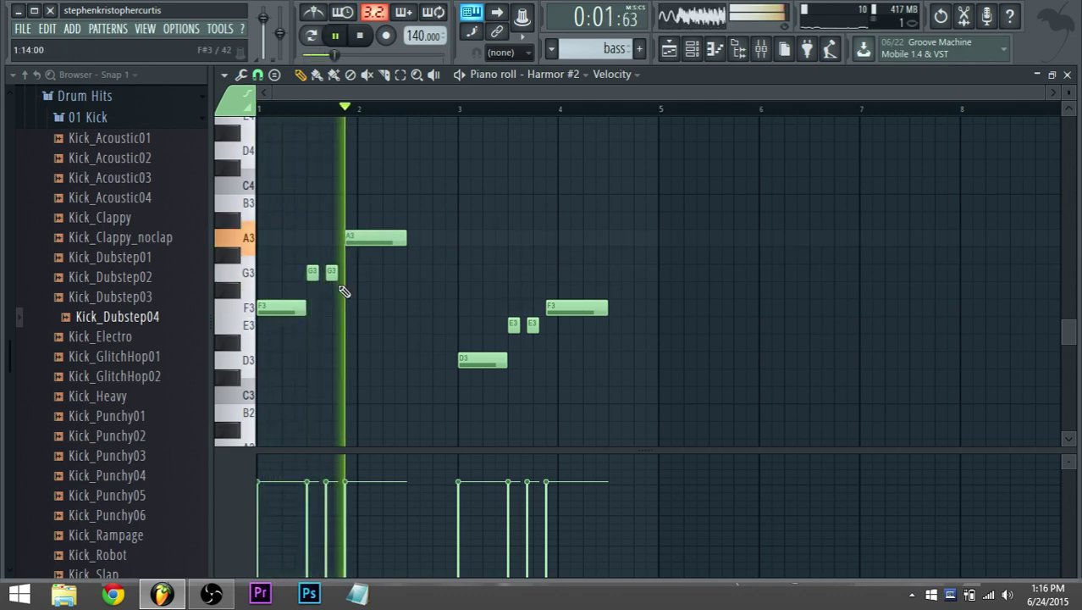
key(space)
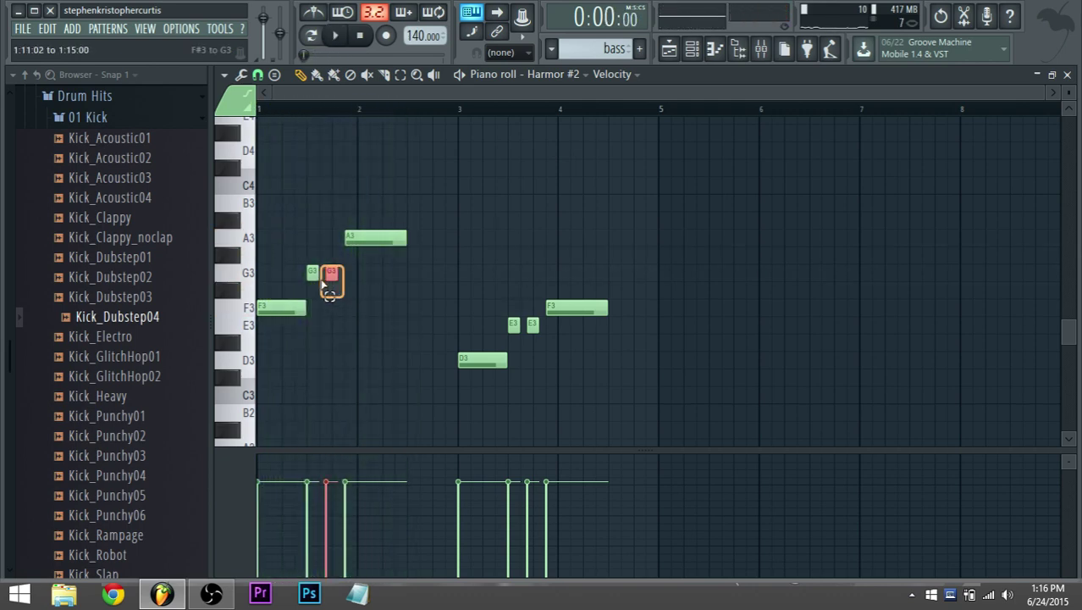
Move the first two short notes back down to E3 and the long A3 note to D3.
key(space)
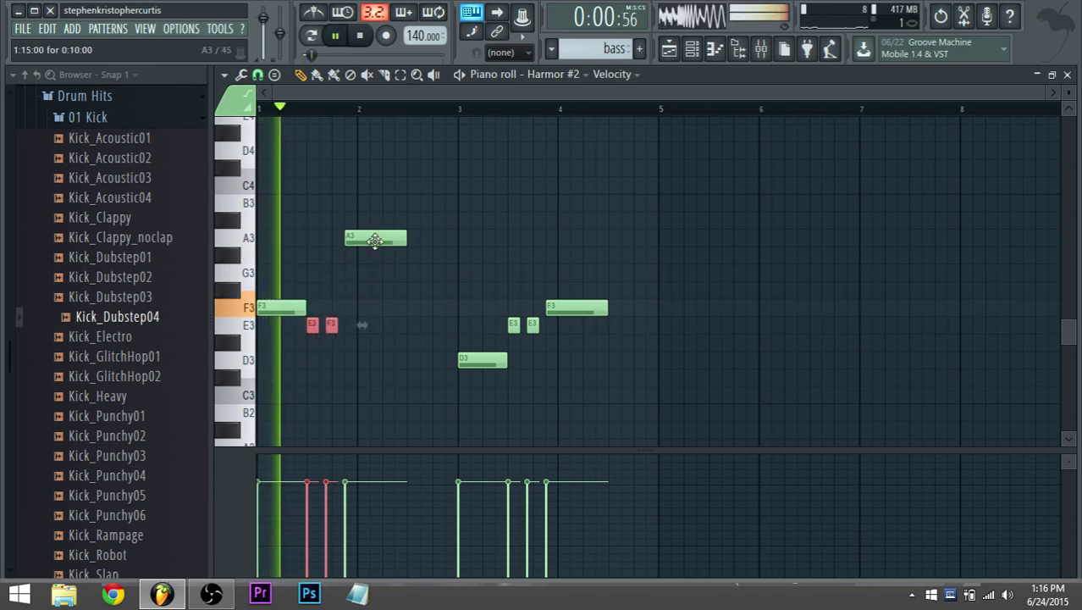
drag(378, 238, 375, 366)
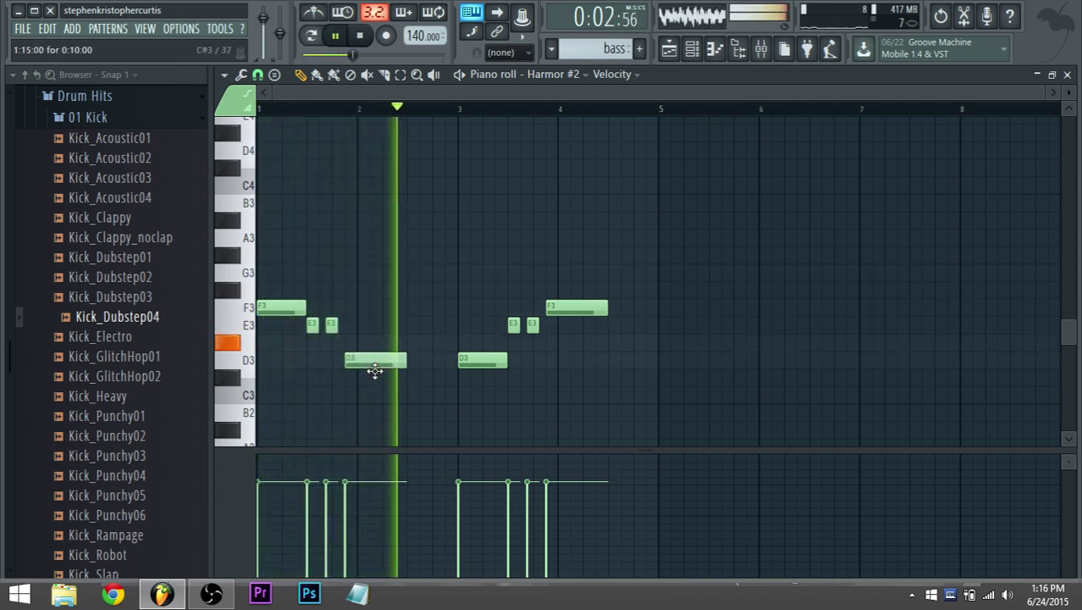
key(space)
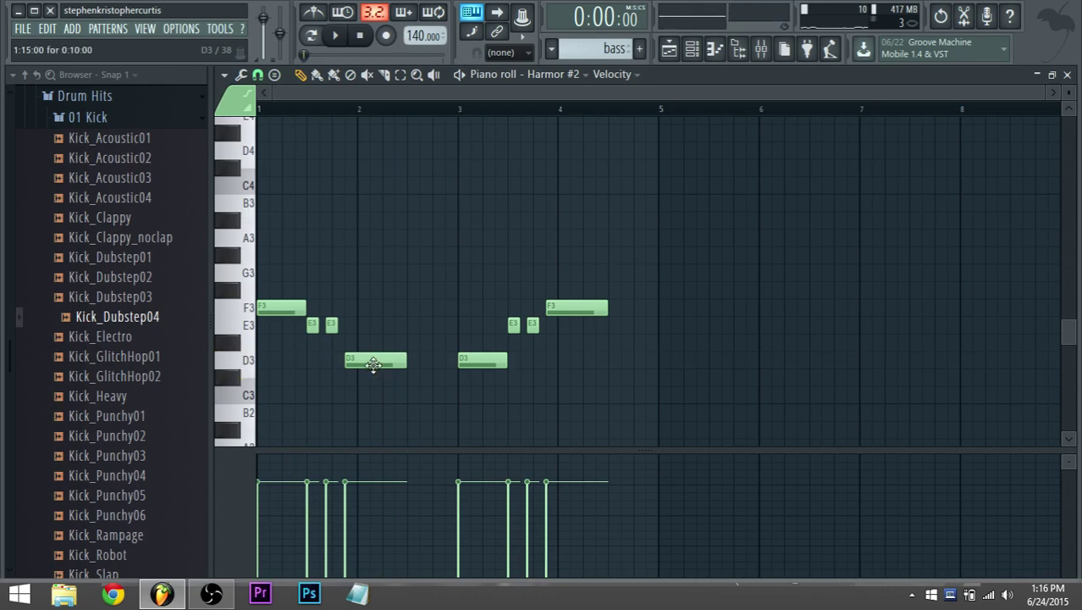
Try lowering the phrase's last long F3 note to C3 and play the bass with the song.
key(space)
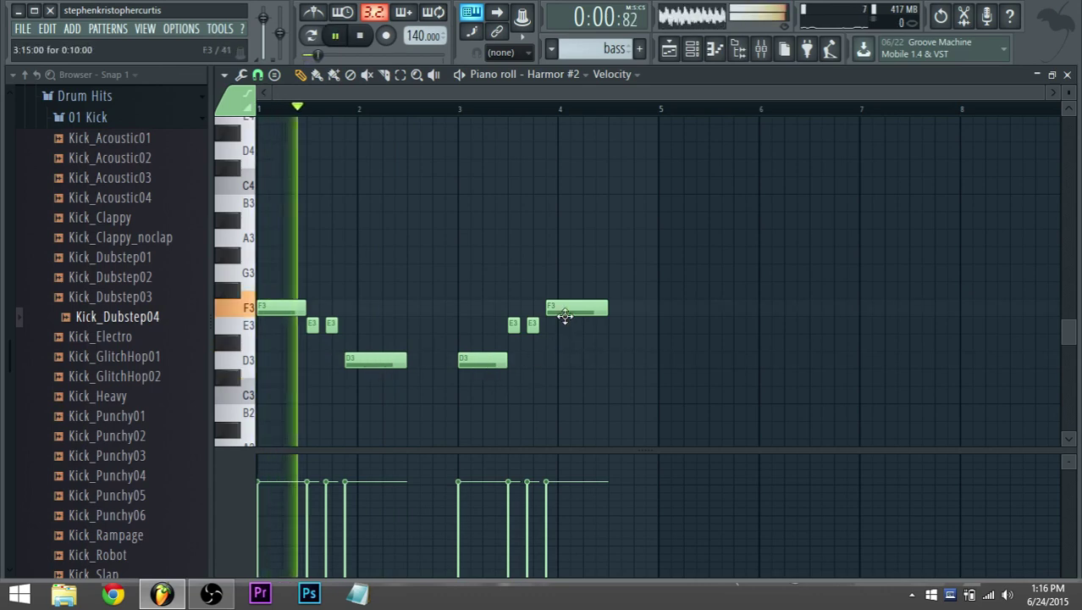
drag(565, 312, 563, 399)
key(space)
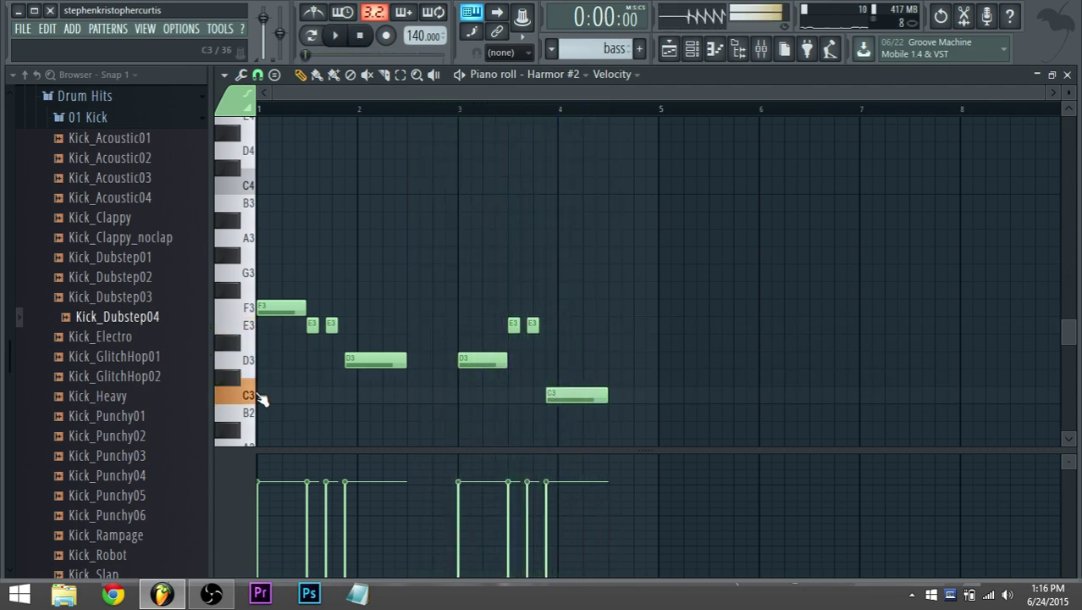
key(space)
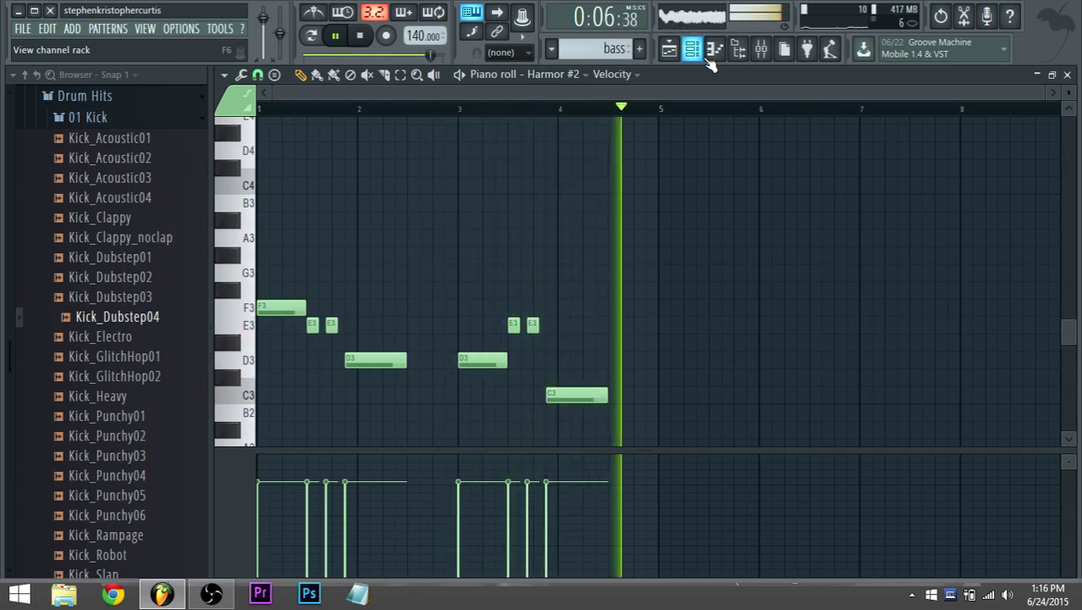
Move the last long note back up to F3, keeping its start just before bar 4.
scroll(561, 359, up, 4)
scroll(561, 359, up, 1)
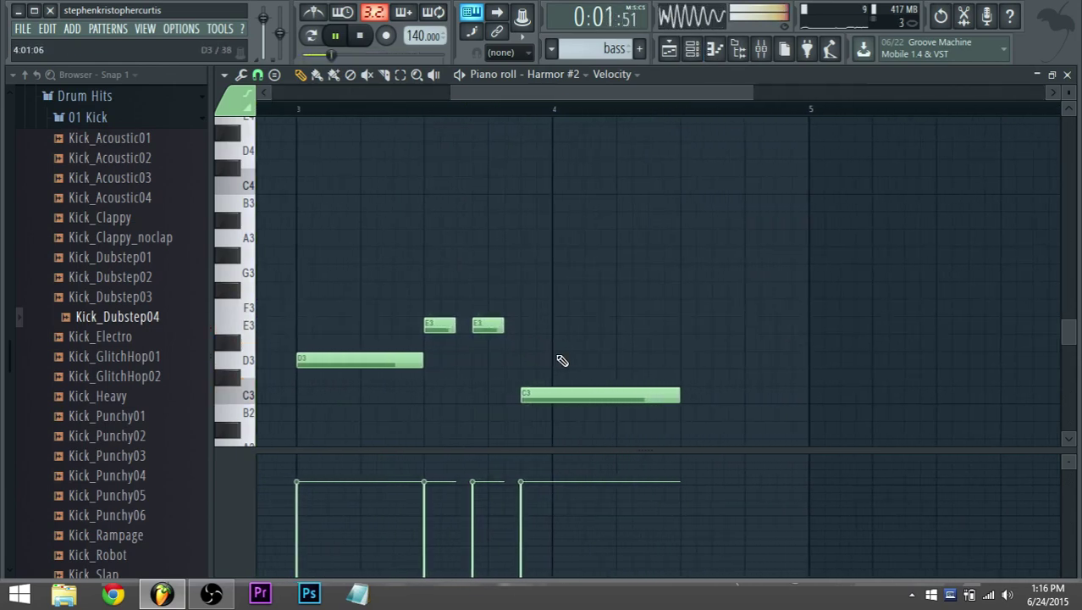
scroll(559, 423, down, 4)
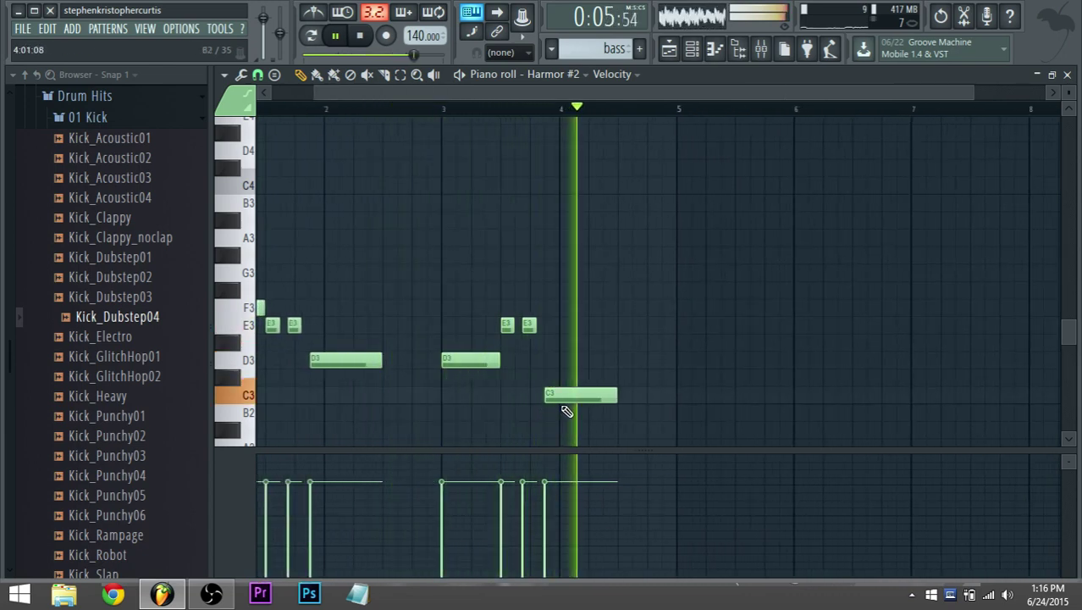
drag(561, 400, 556, 293)
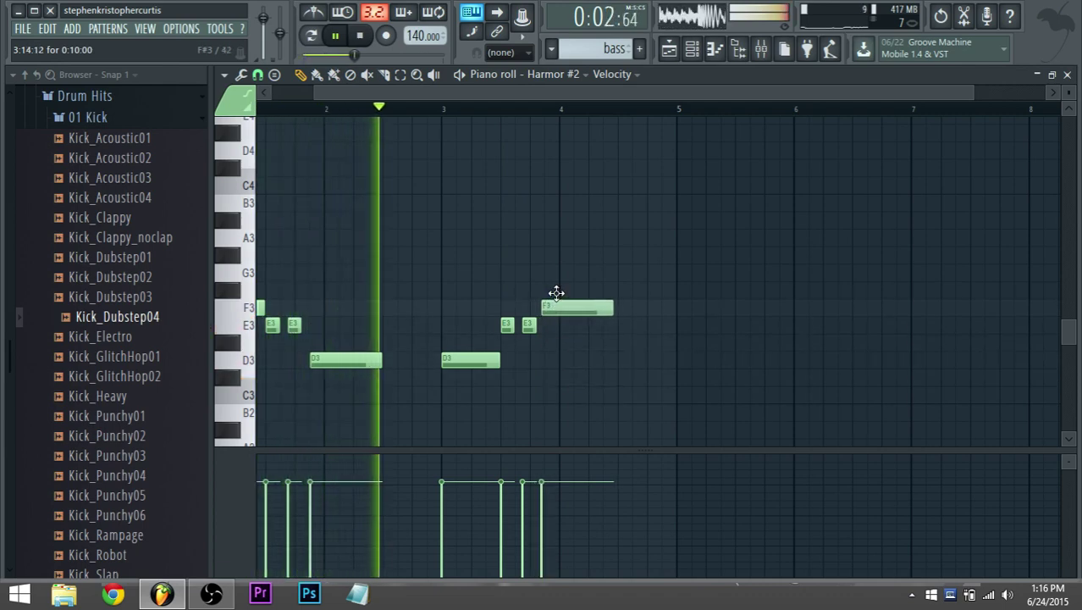
scroll(562, 315, up, 3)
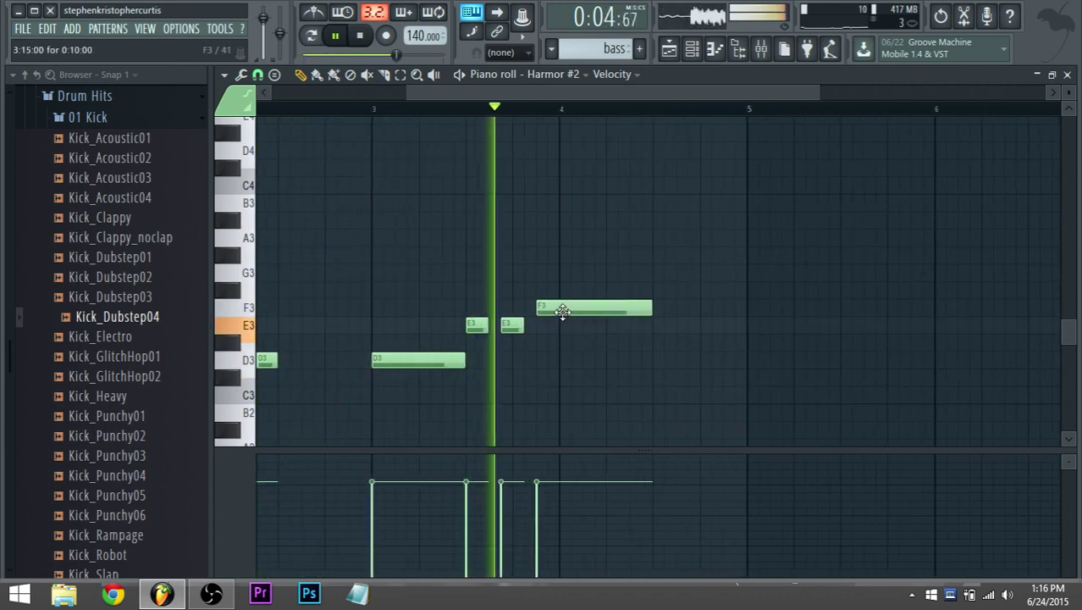
scroll(543, 363, down, 3)
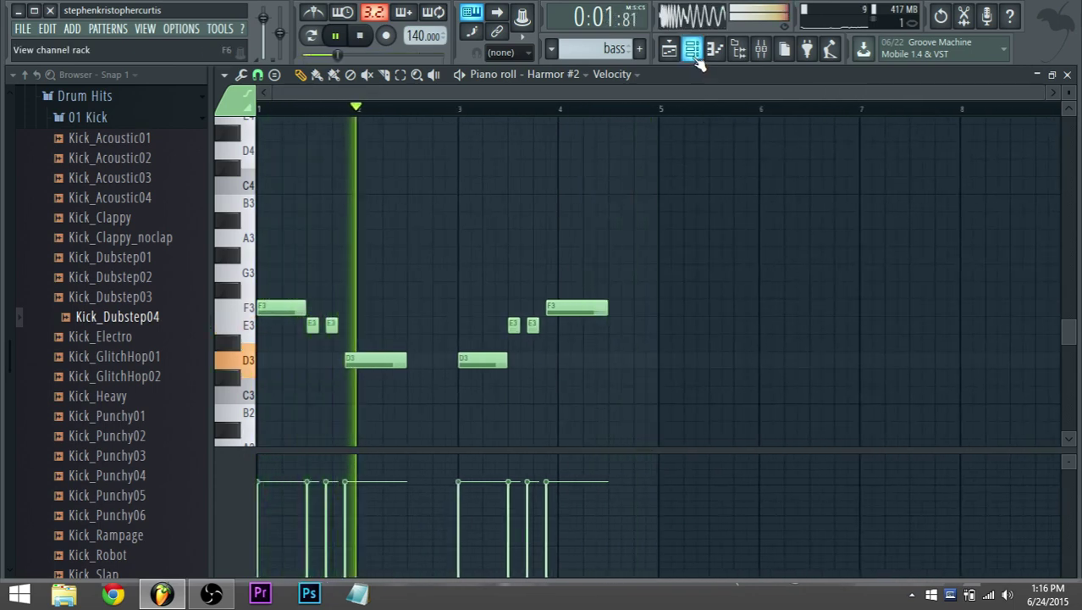
Lower the two short E3 notes in bar 3 to C3 and play back from the middle of that bar.
drag(546, 349, 514, 321)
drag(518, 325, 519, 412)
key(space)
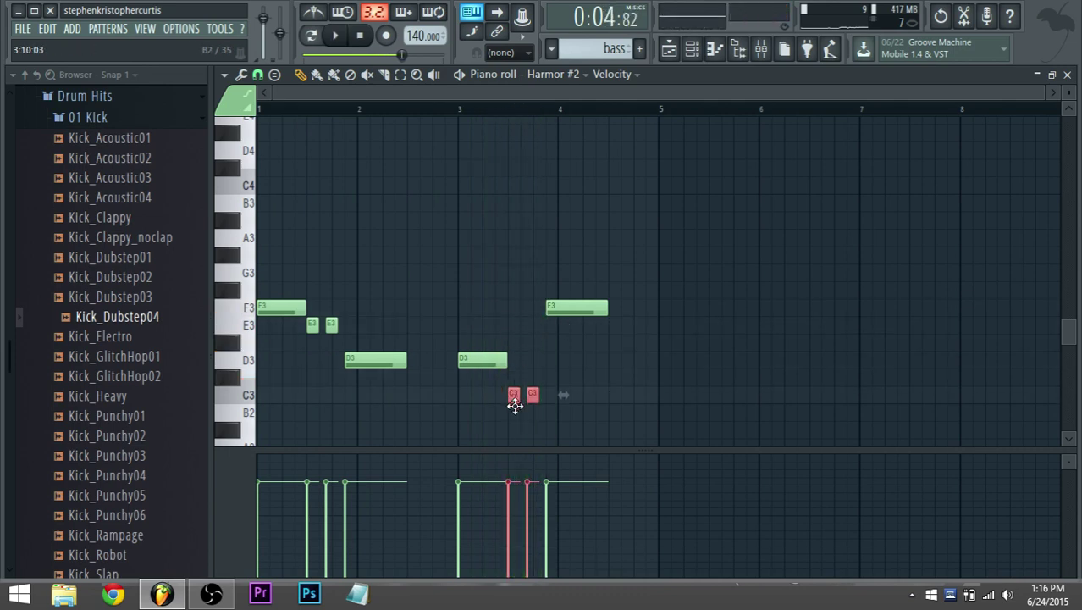
click(509, 112)
key(space)
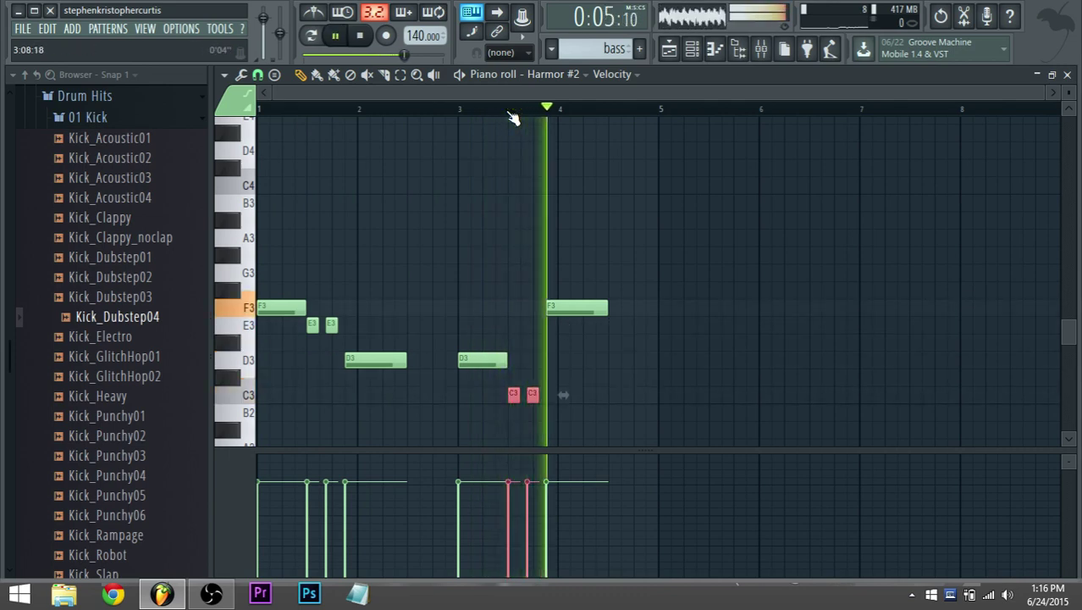
Try lowering the phrase's last long F3 note to D3 and play the bass with the song.
key(space)
drag(559, 323, 564, 367)
key(space)
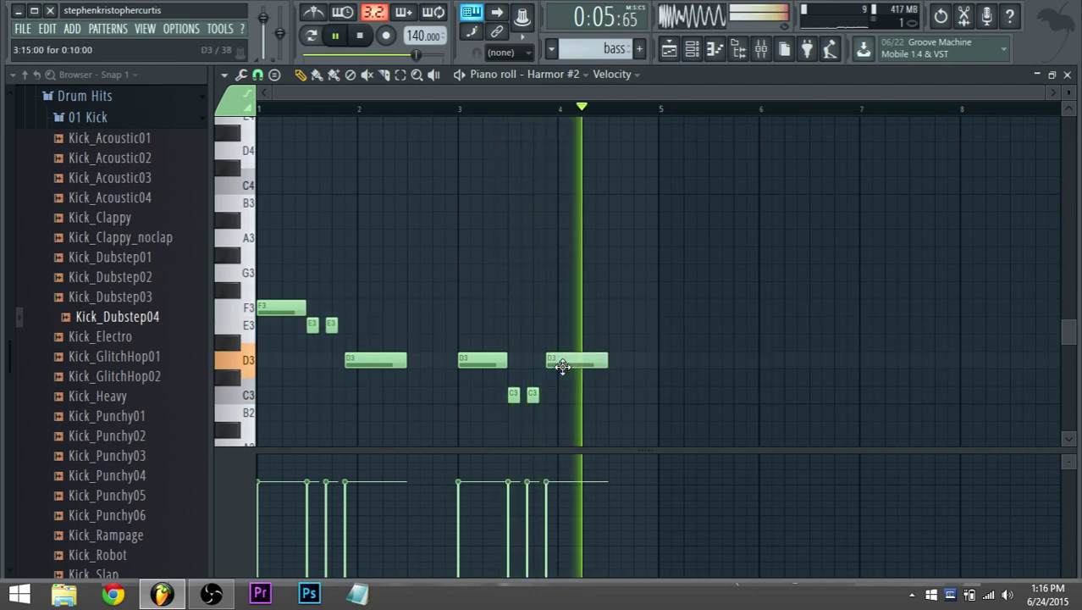
key(space)
key(space)
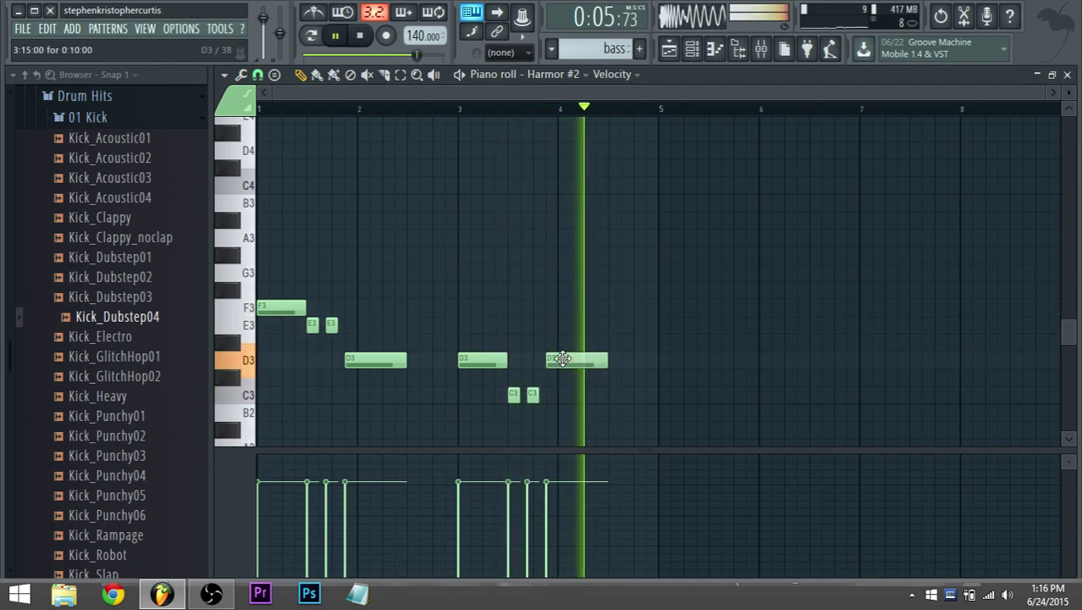
key(space)
Move the last long note from D3 back up to F3 and play the phrase through to its end.
drag(563, 367, 563, 308)
key(space)
key(space)
key(space)
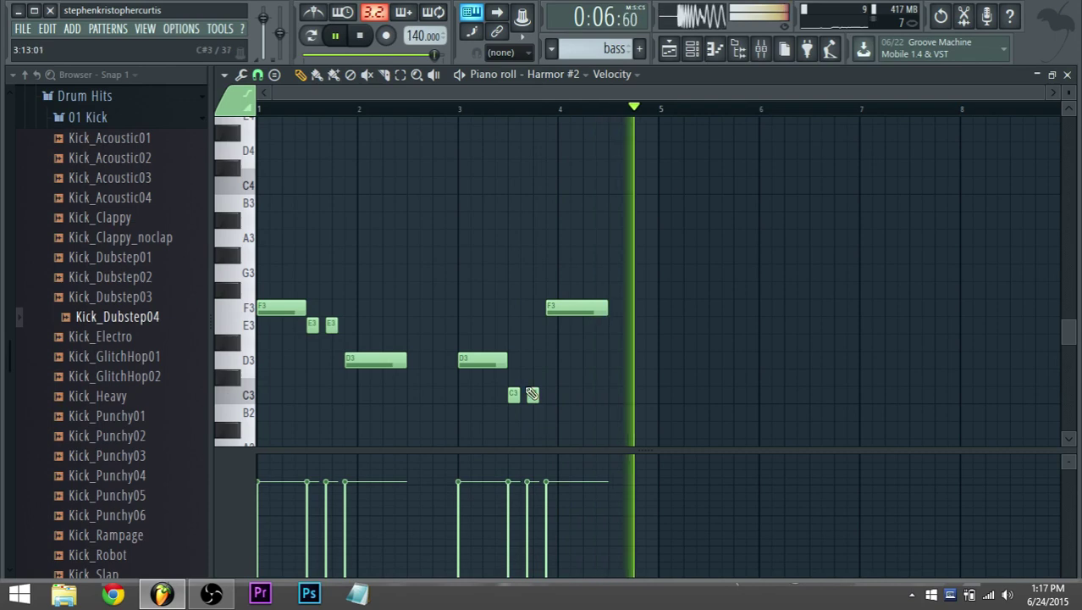
key(space)
Open the Harmor #2 synth and set its unison order to 3.
click(716, 49)
click(641, 492)
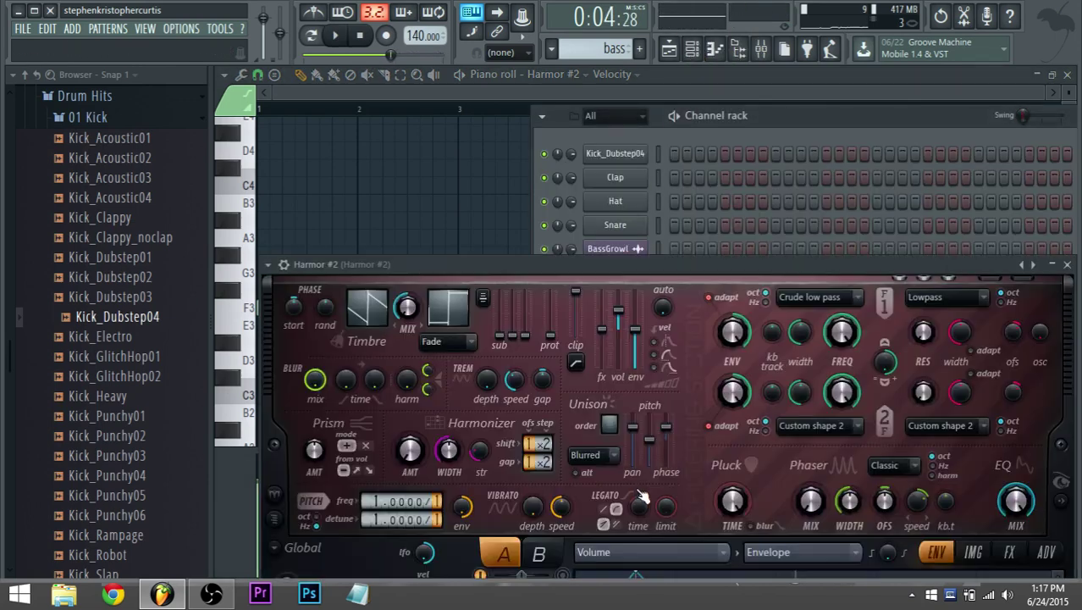
drag(436, 269, 460, 93)
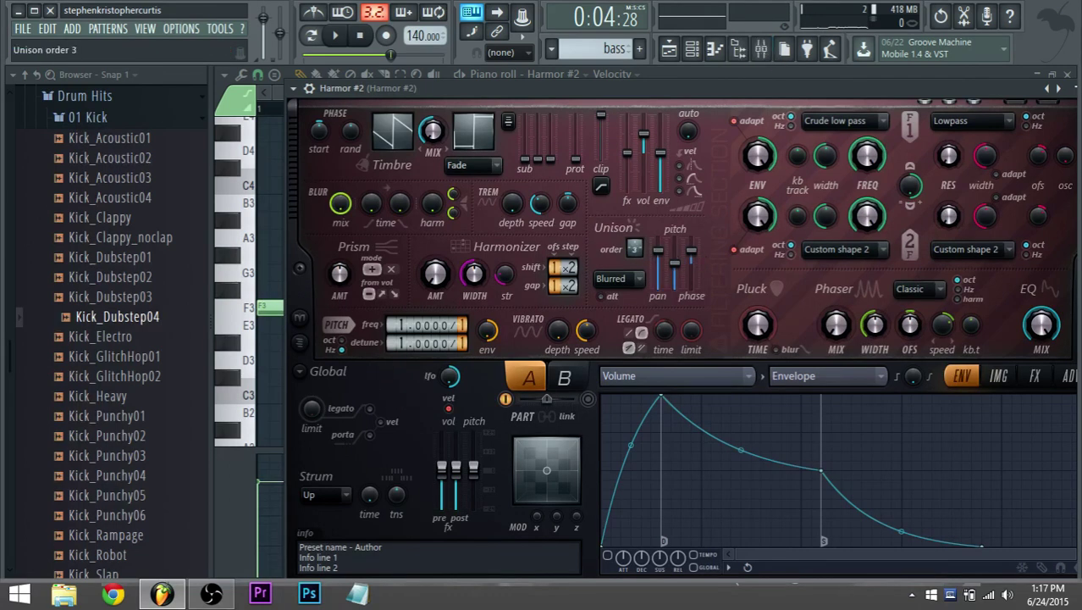
Rewrite the bass pattern as beat-long notes: two F3, two E3, six D3, two C3 and four F3, and play it.
click(668, 50)
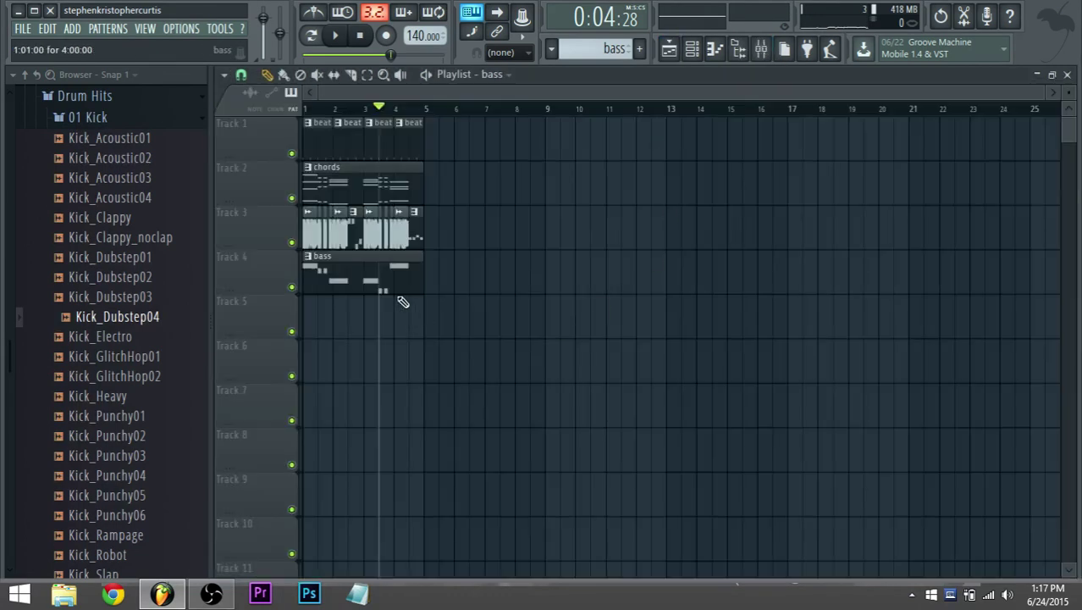
double_click(315, 280)
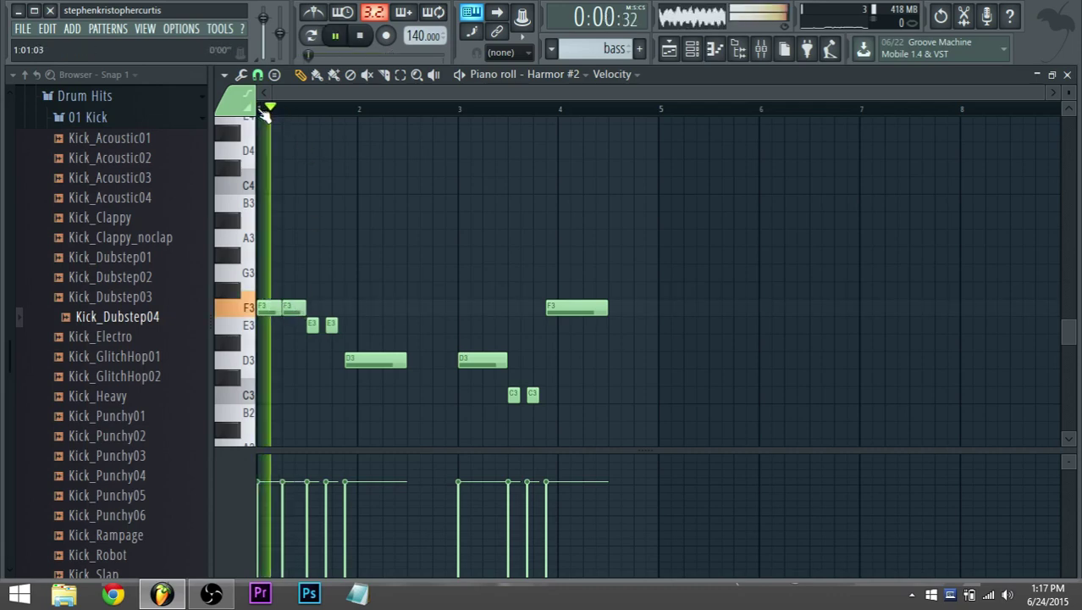
right_click(331, 325)
right_click(313, 325)
key(space)
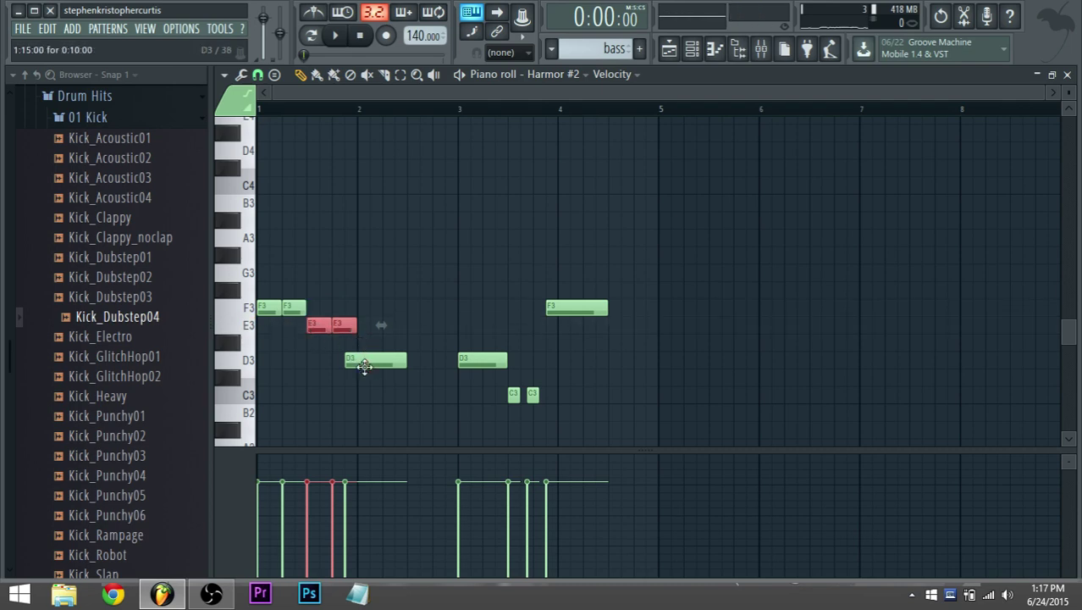
click(365, 366)
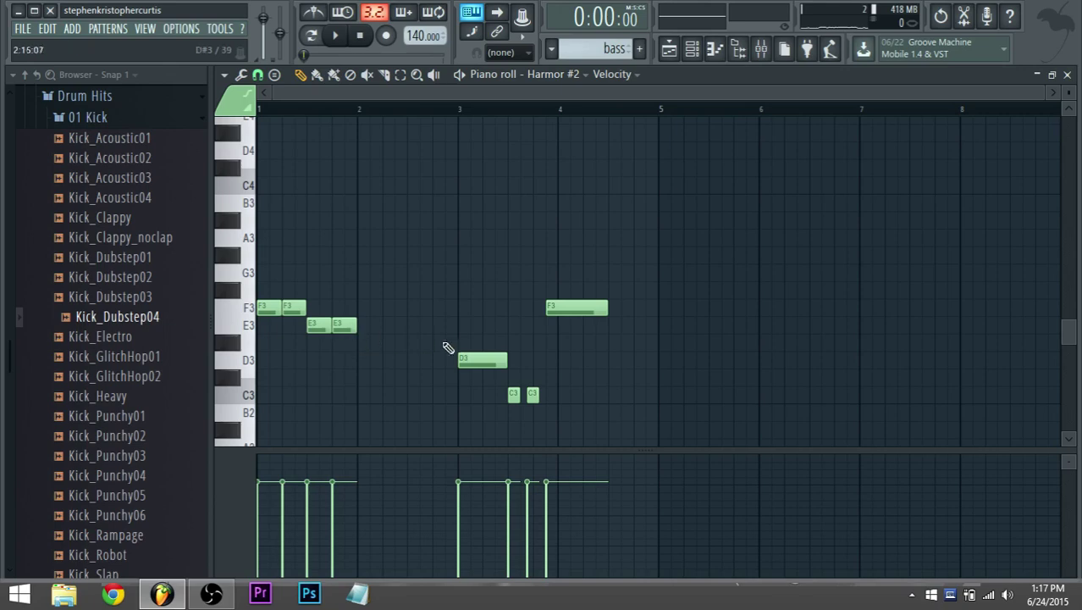
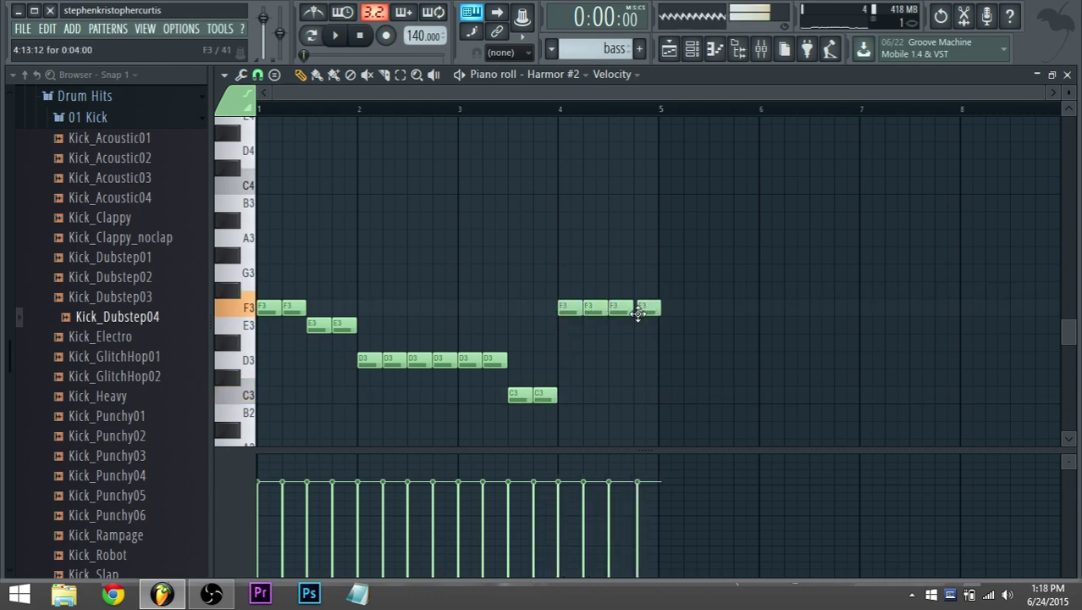
key(space)
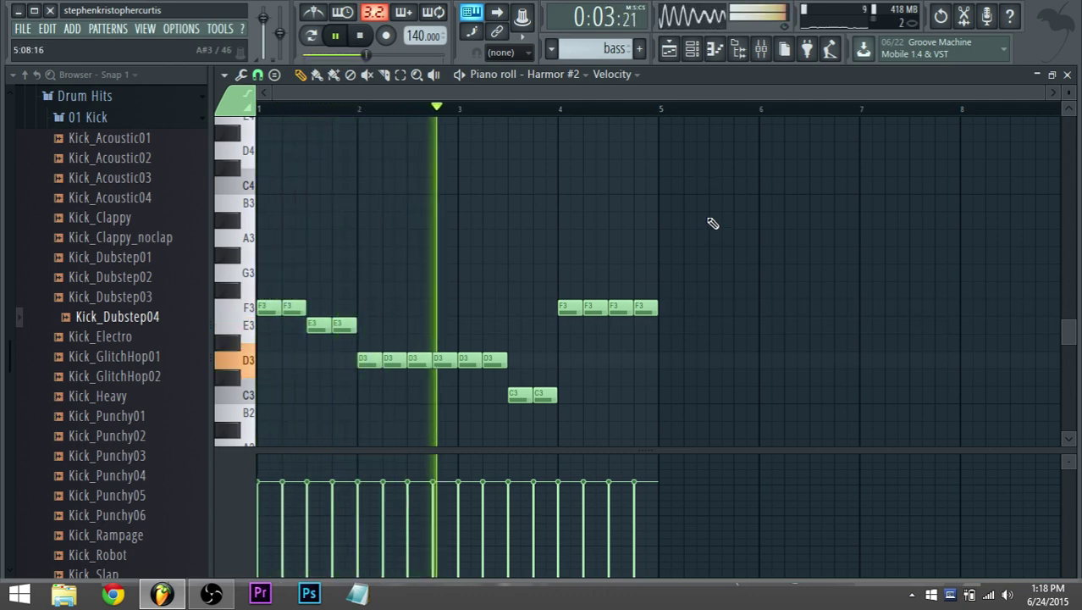
Select all the bass notes and shorten each one to 0:03:00.
drag(622, 416, 341, 337)
key(ctrl+d)
key(ctrl+a)
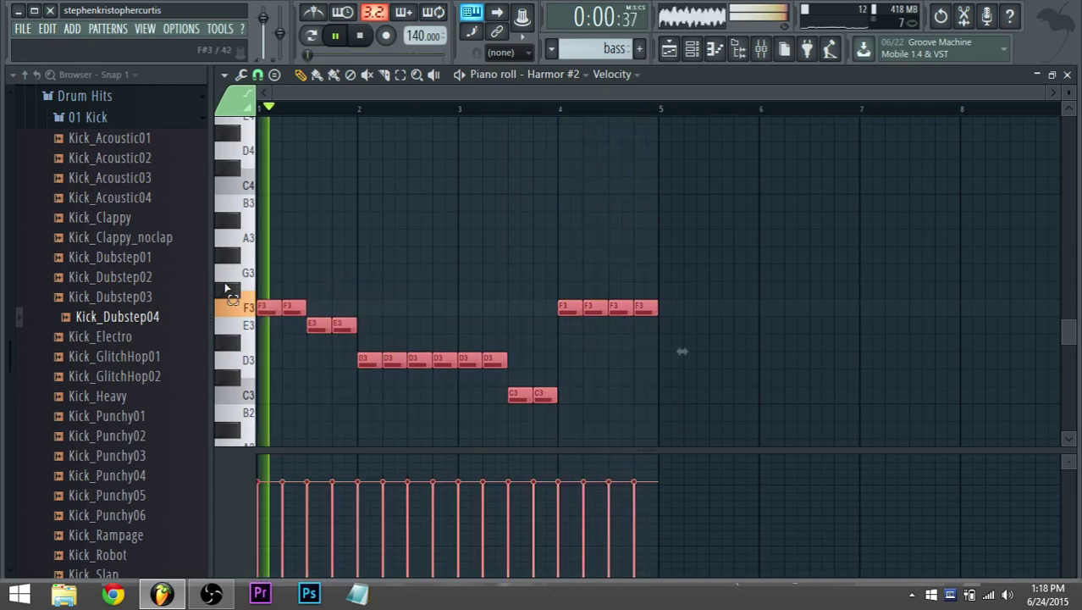
drag(301, 307, 294, 310)
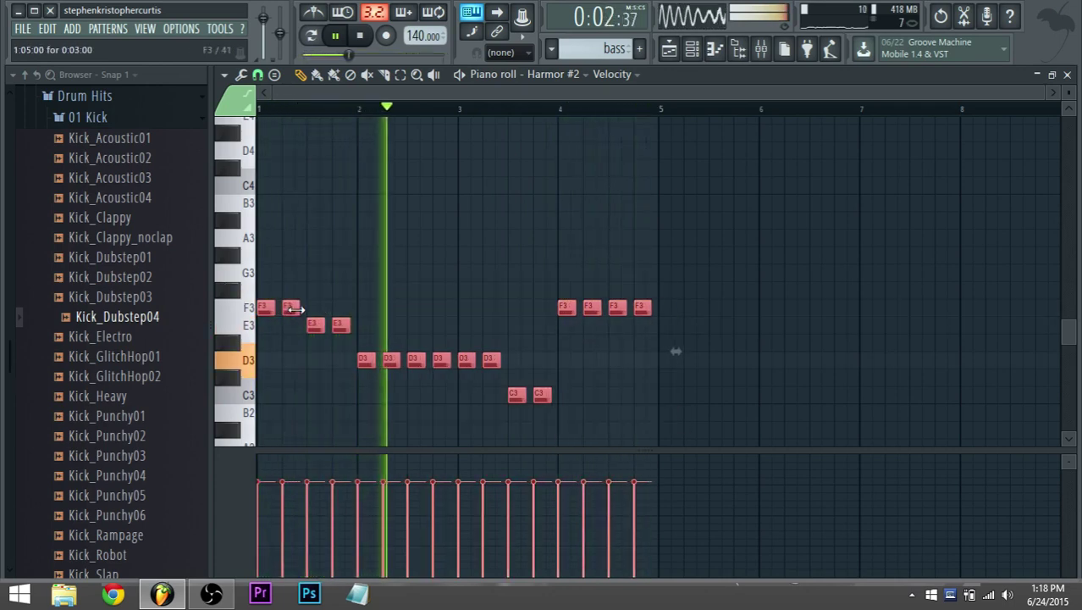
Reopen Harmor #2 and set its unison order to 4, listening with the song.
click(694, 47)
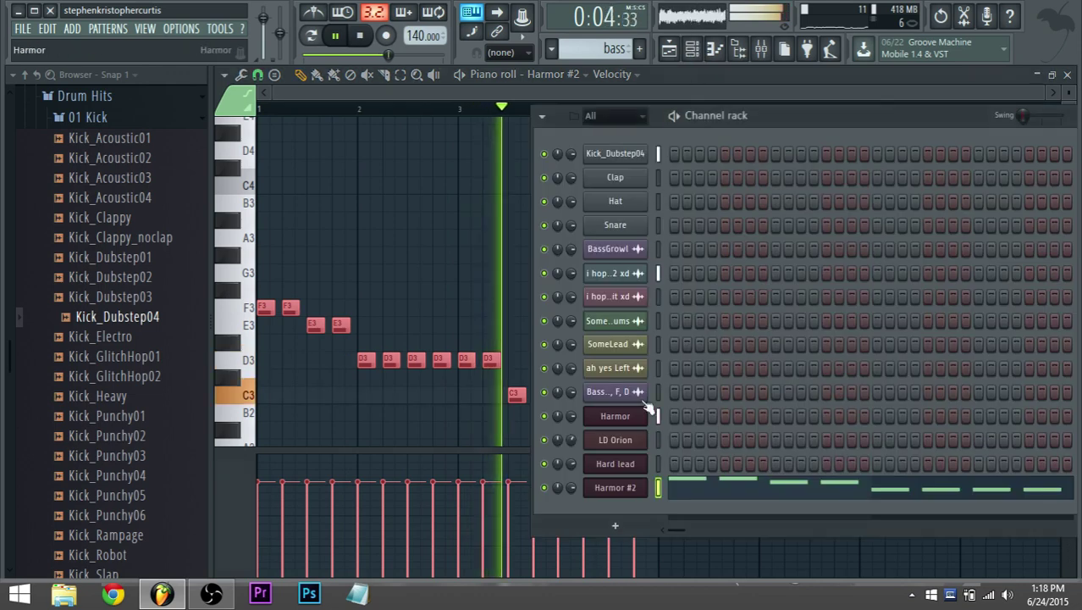
click(628, 491)
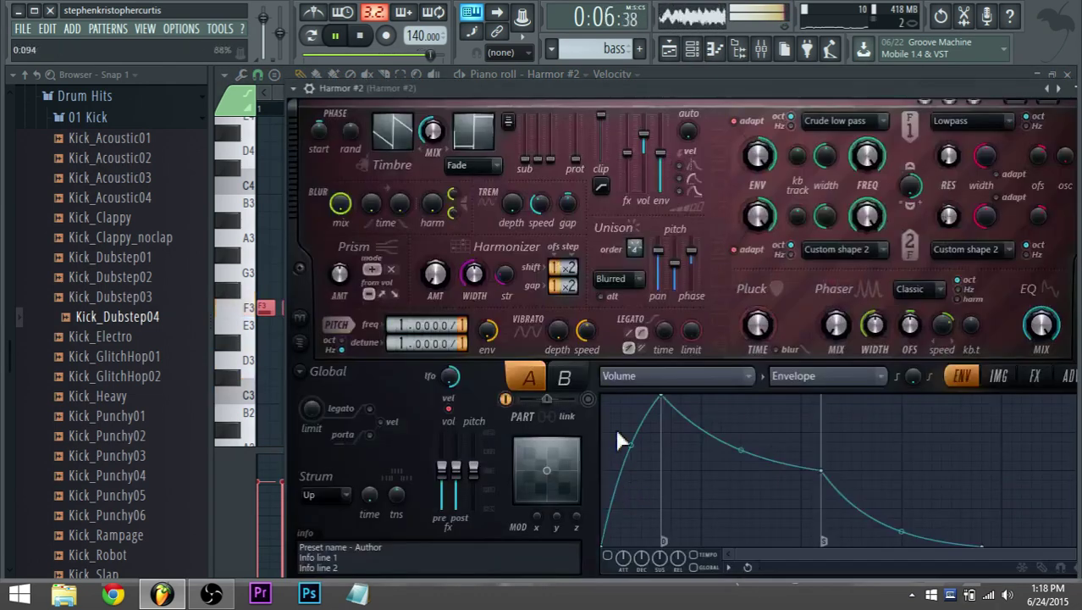
key(space)
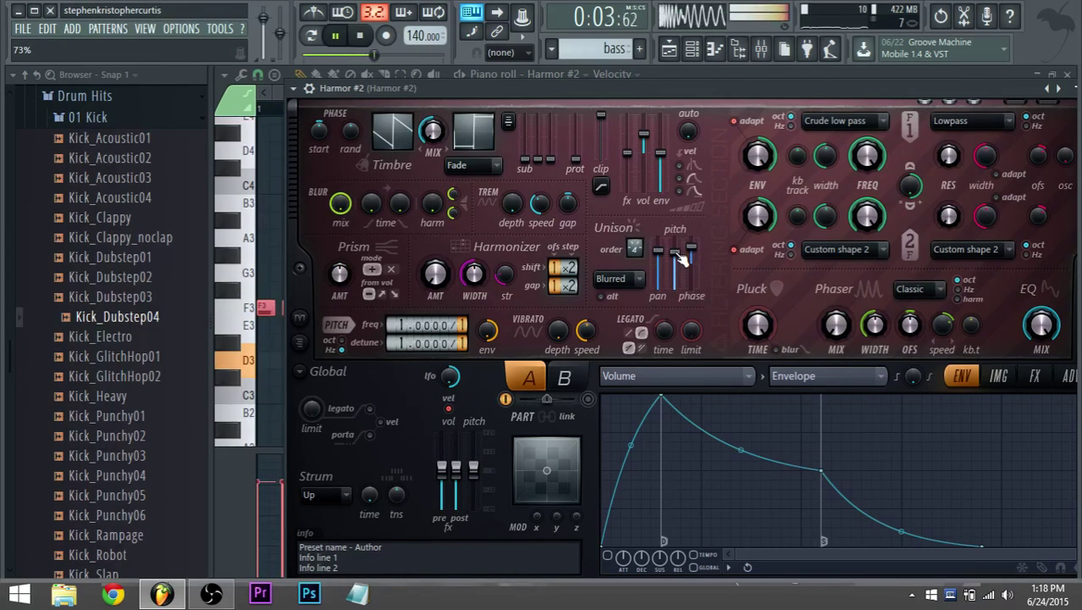
Set Harmor #2's distortion type to Log and its unison order to 2.
click(1035, 376)
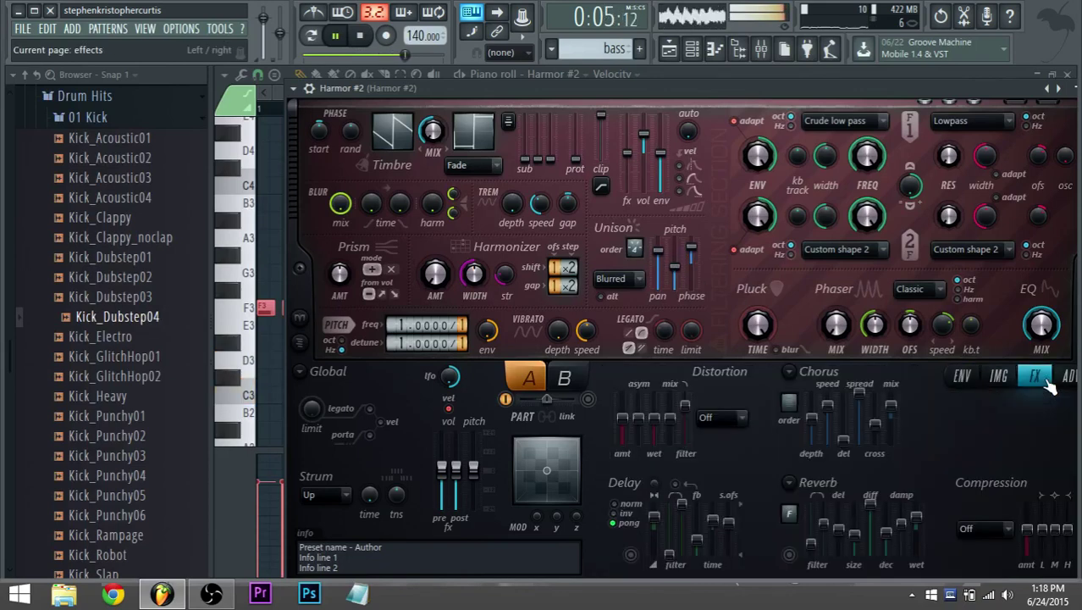
click(749, 420)
click(714, 408)
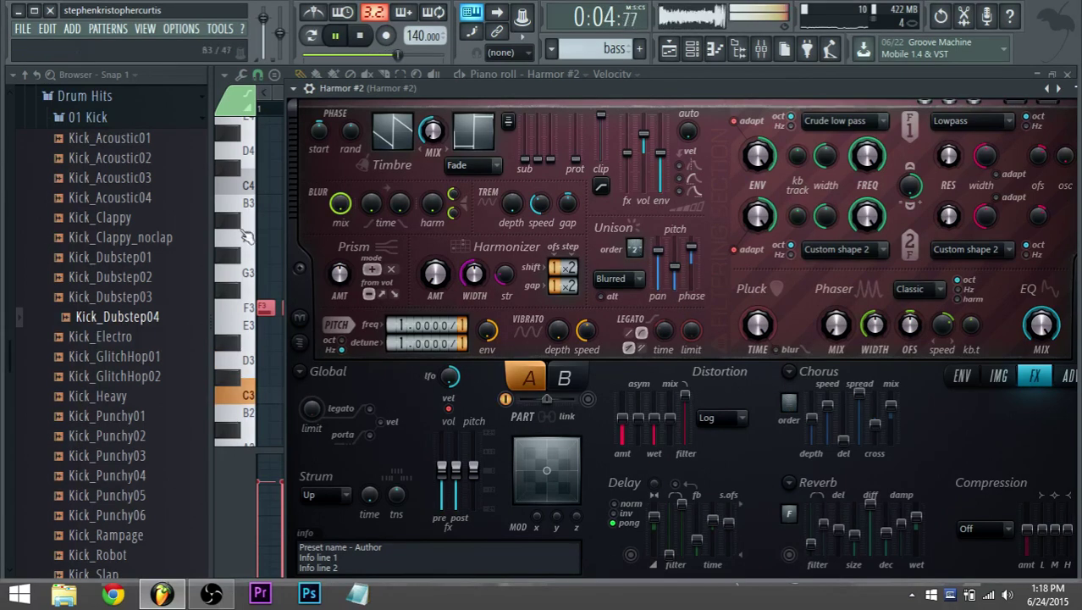
click(281, 98)
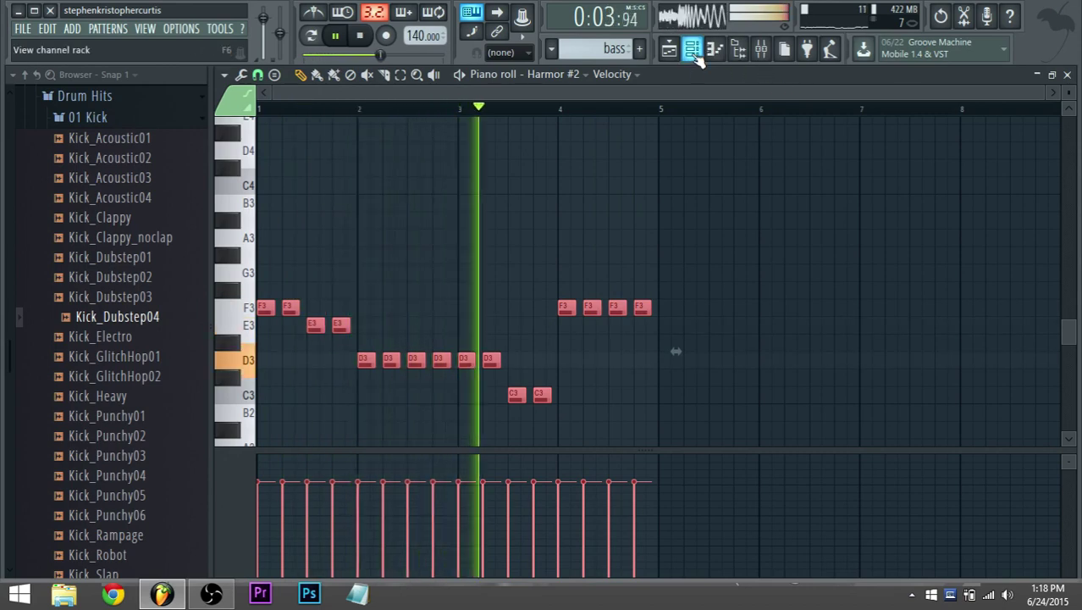
Stop playback and delete all notes from the bass pattern.
click(773, 51)
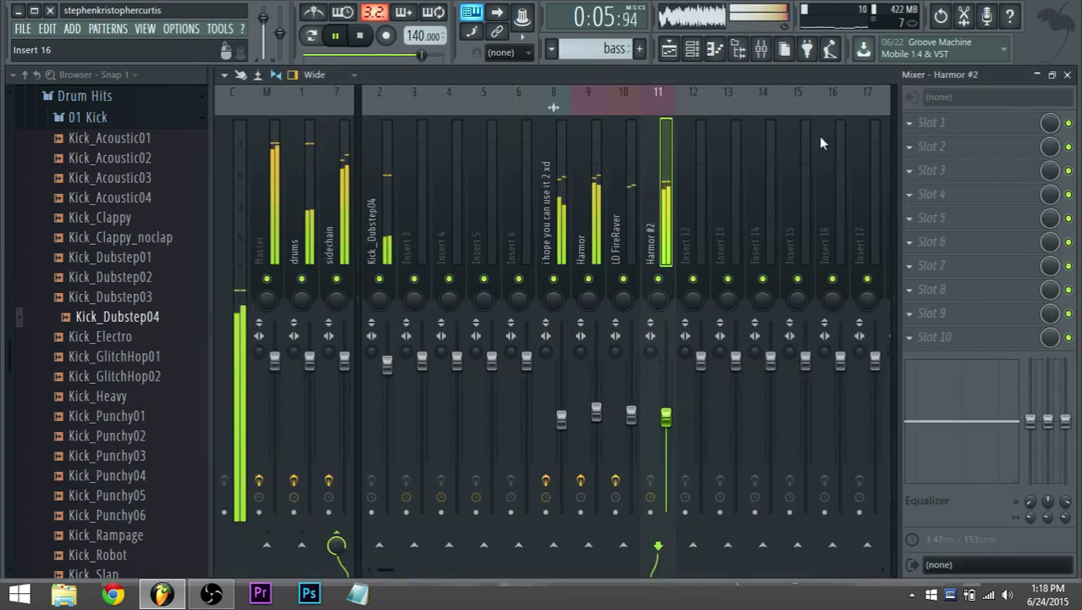
click(670, 49)
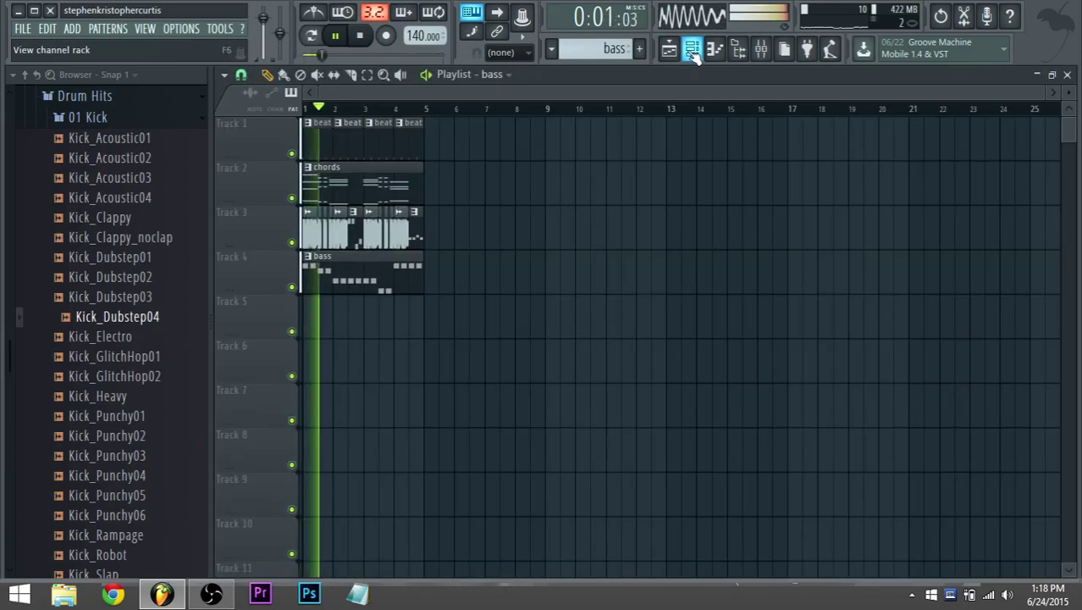
key(space)
double_click(337, 272)
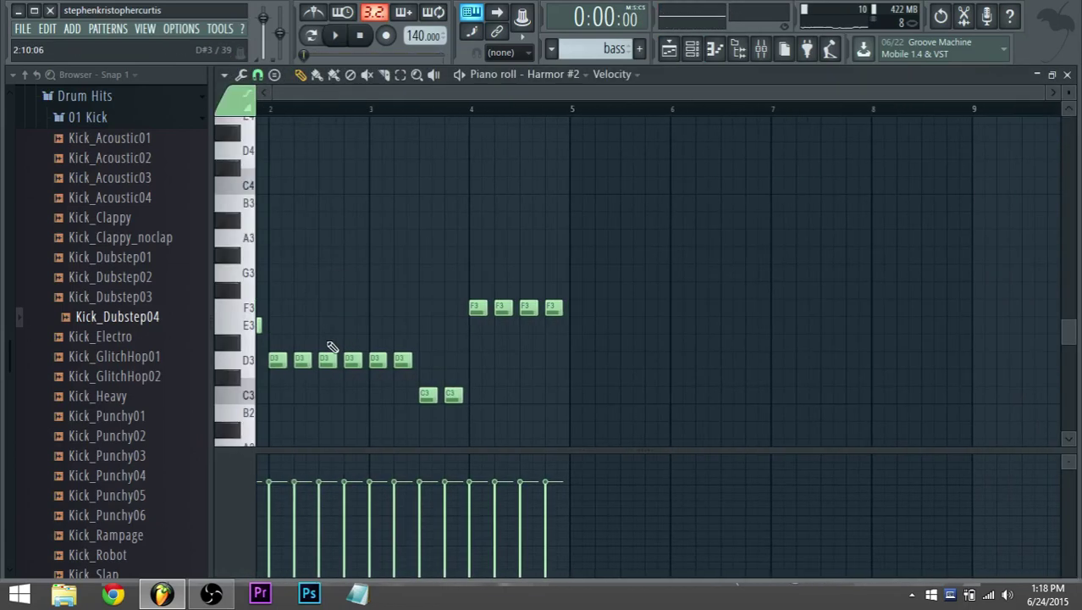
key(ctrl+a)
key(Delete)
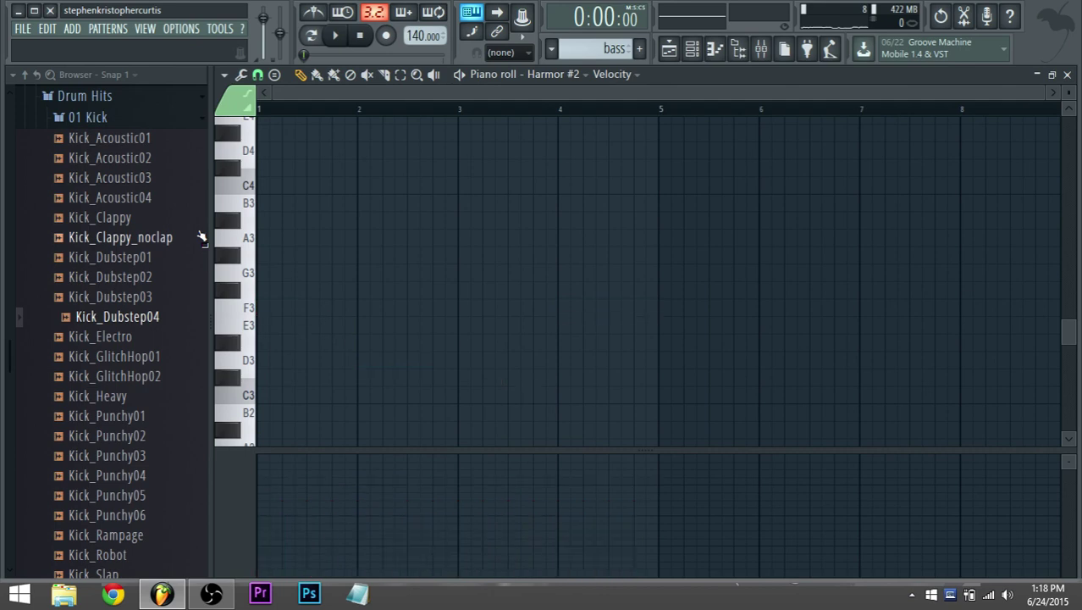
Open the chords pattern and copy its lowest row of root notes.
click(679, 58)
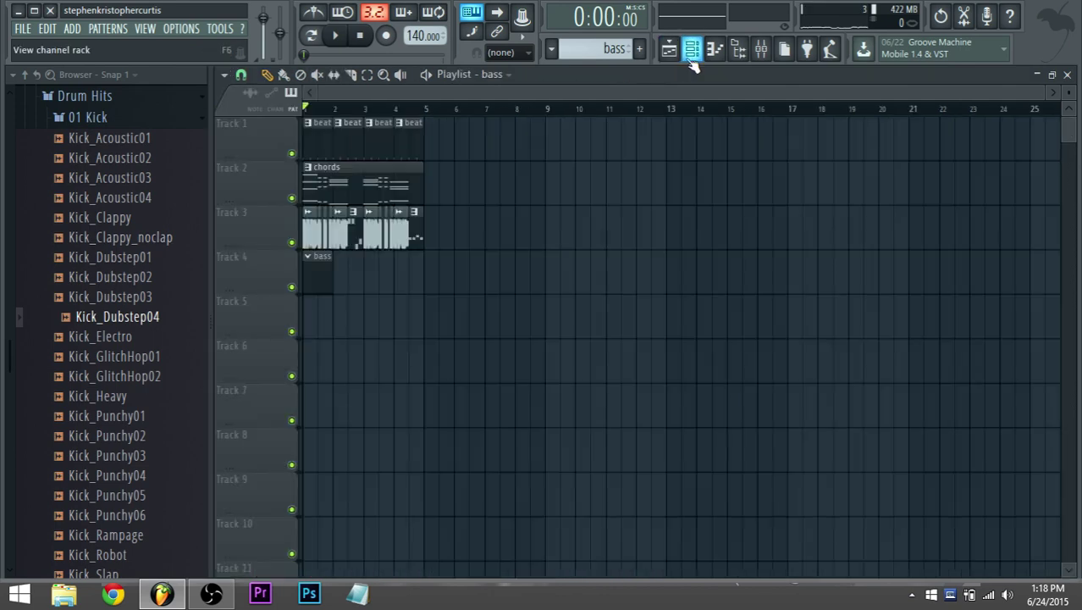
double_click(331, 178)
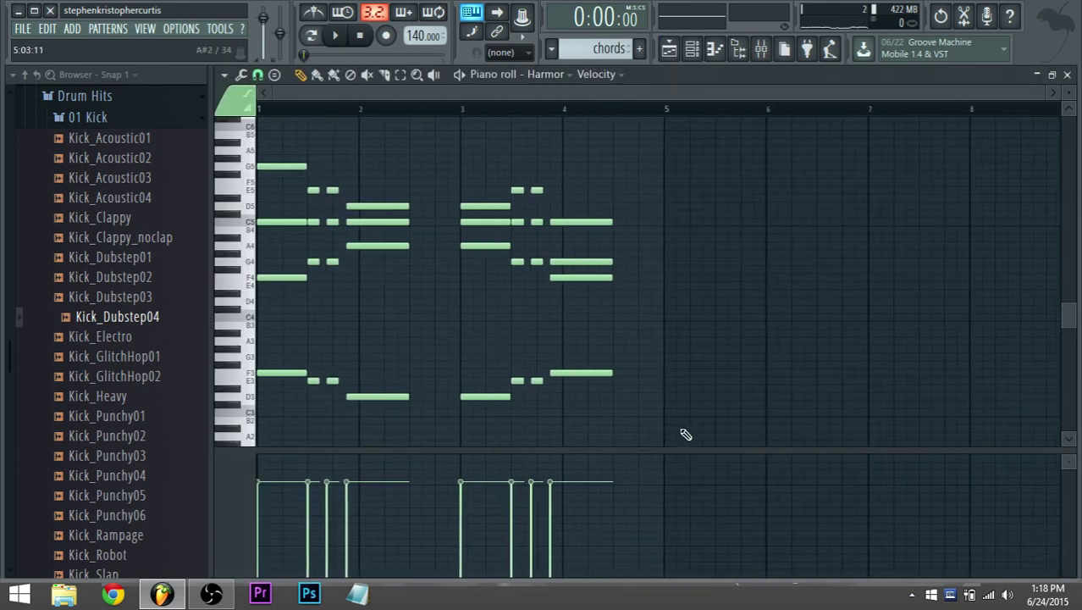
click(692, 48)
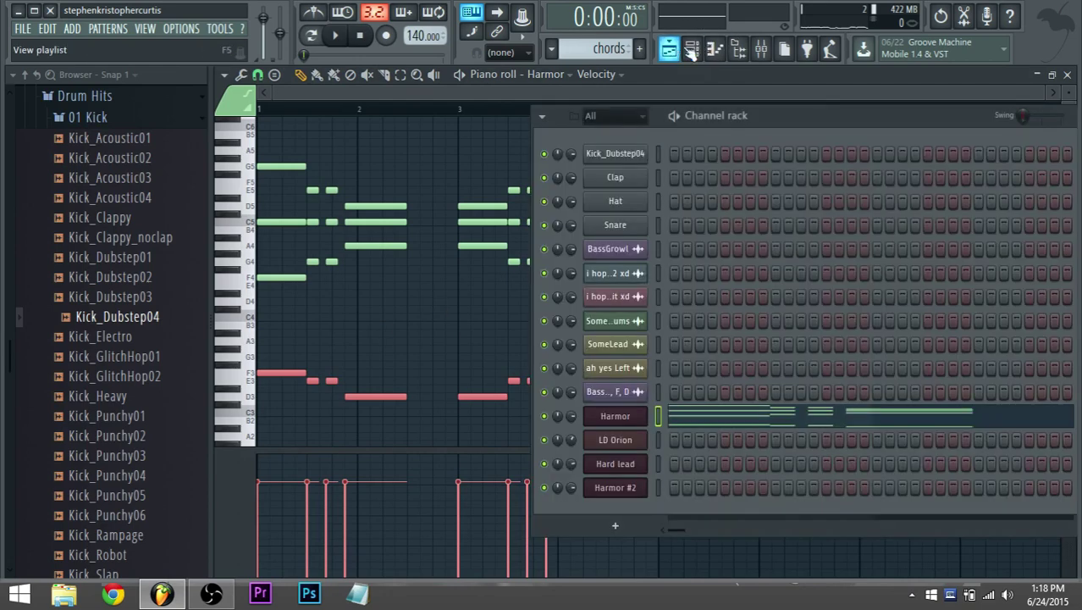
click(670, 50)
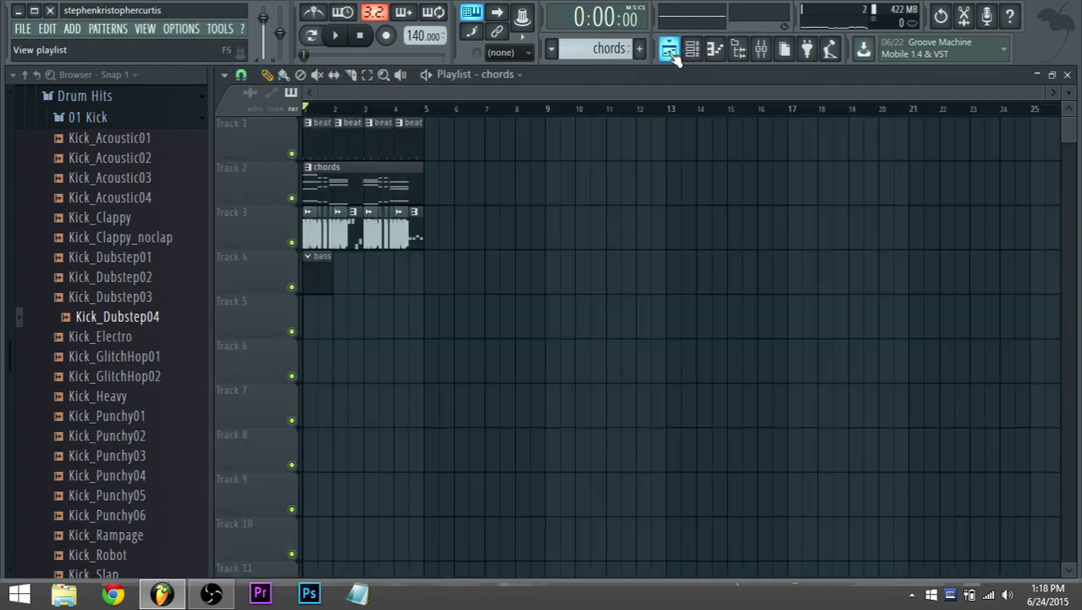
Open Harmor #2's piano roll in the bass pattern and paste the copied root notes there.
double_click(311, 276)
right_click(636, 418)
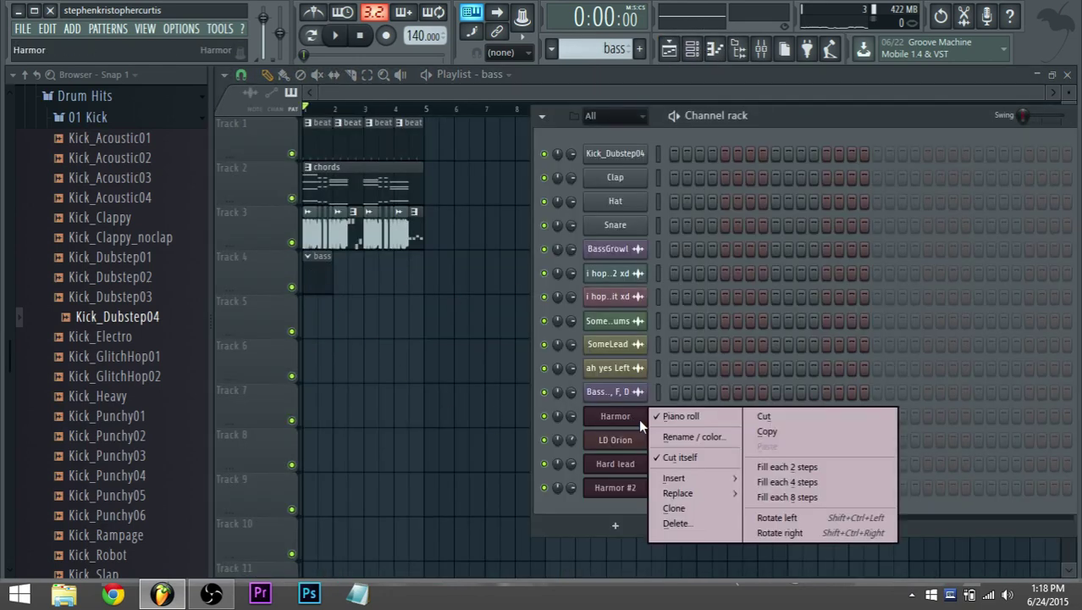
right_click(631, 492)
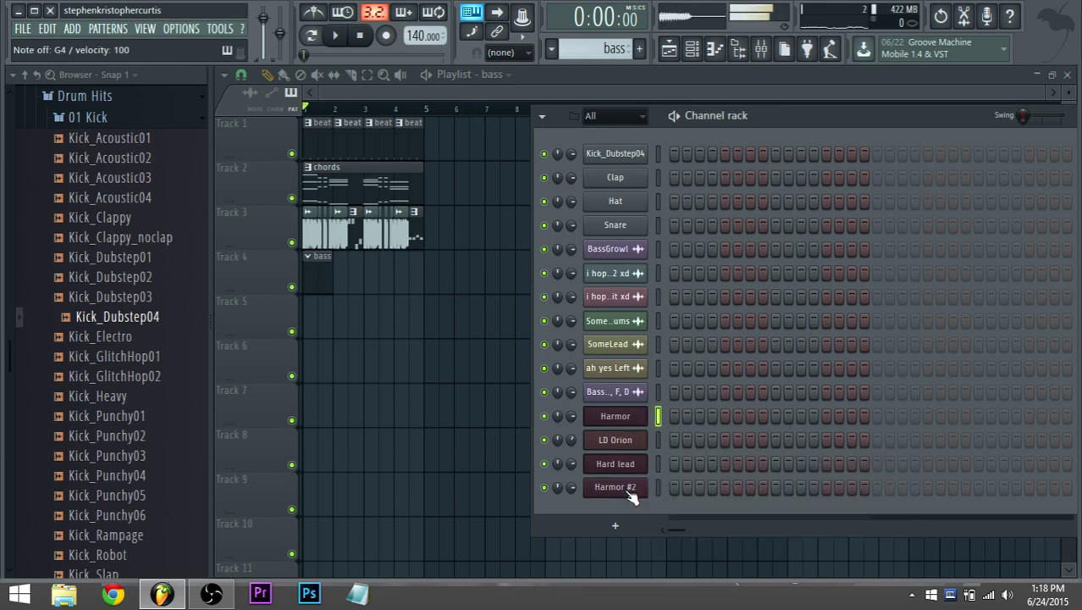
click(631, 494)
click(682, 57)
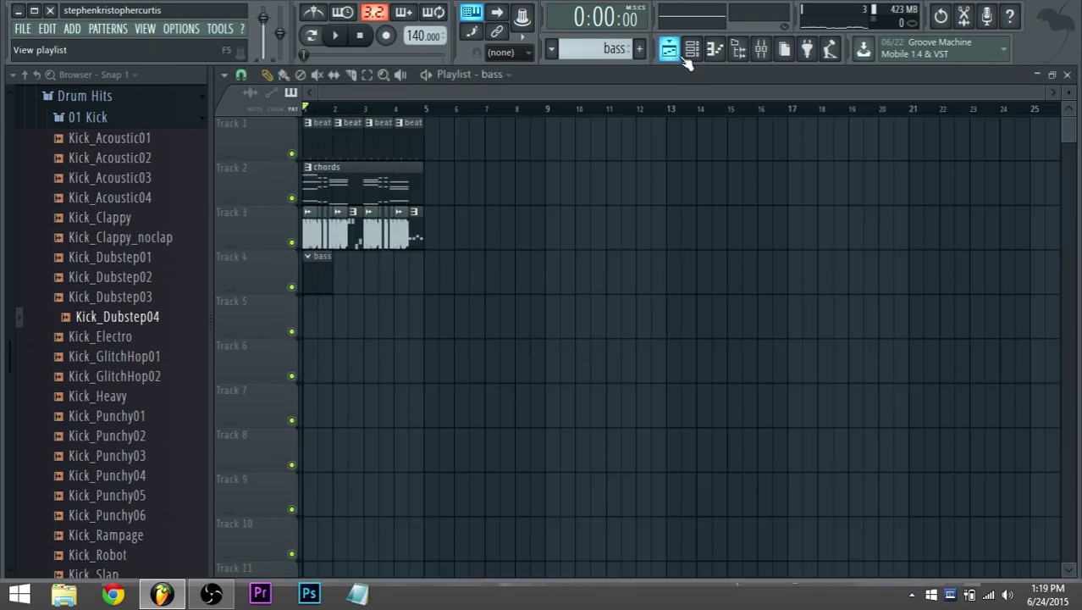
click(692, 52)
right_click(631, 487)
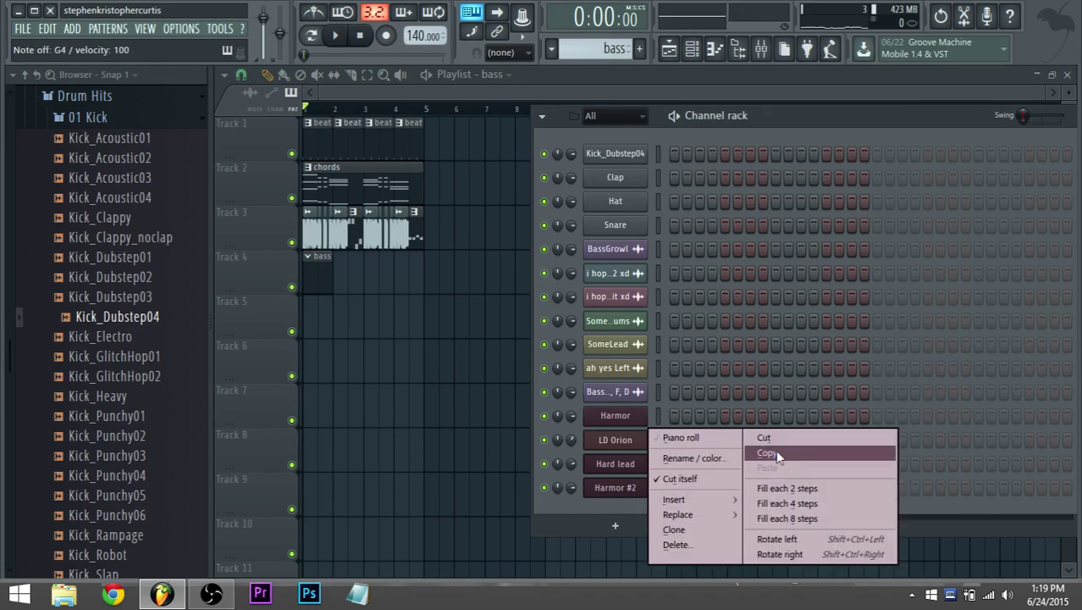
click(682, 437)
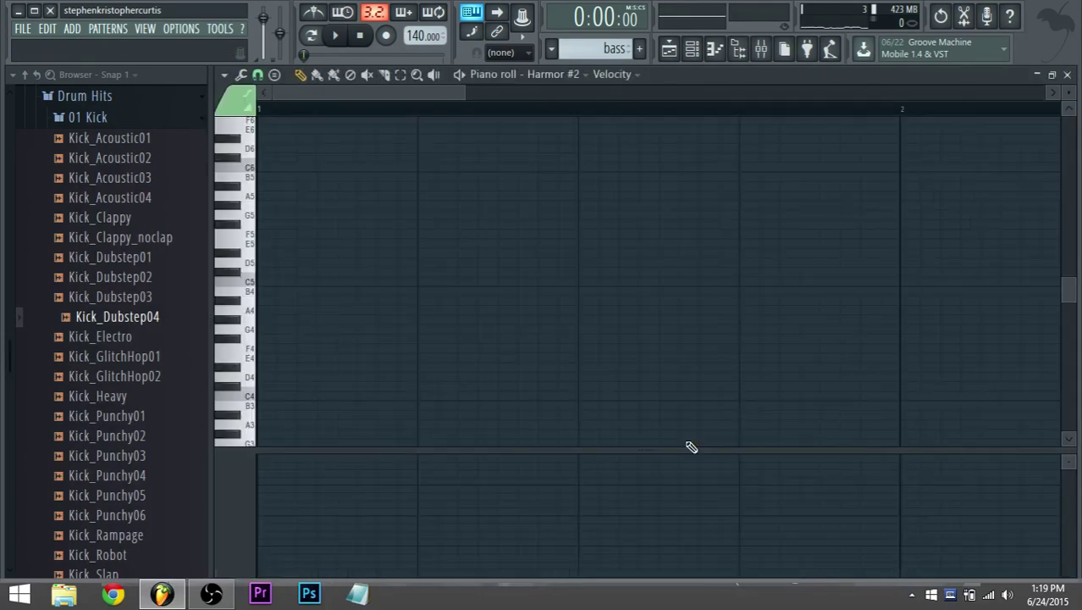
Play the pasted bass line with the song and lower the two short E3 notes in bar 3 to C3.
key(space)
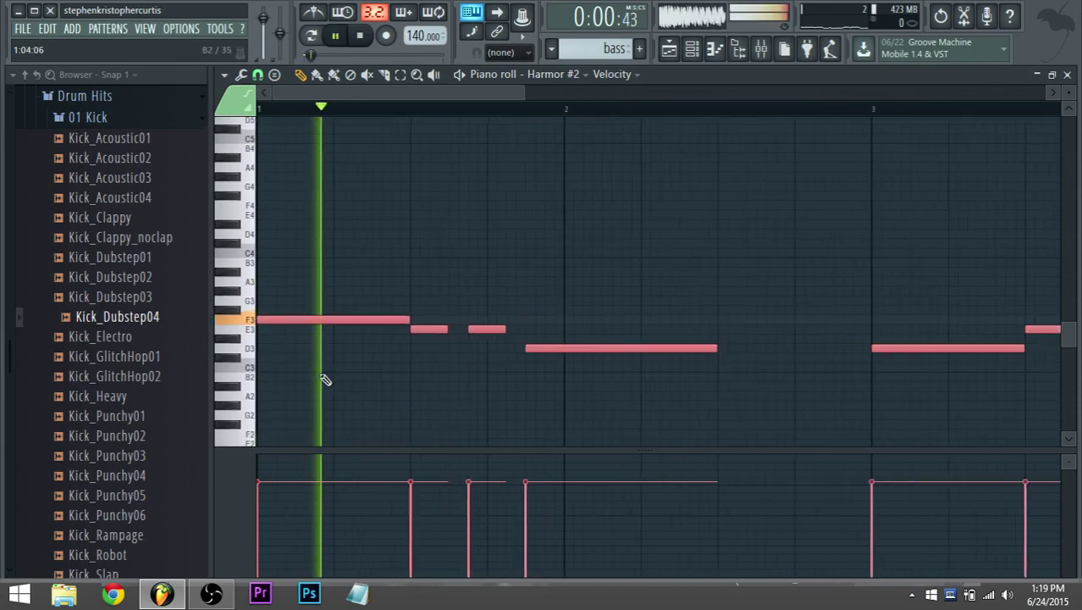
scroll(323, 378, down, 2)
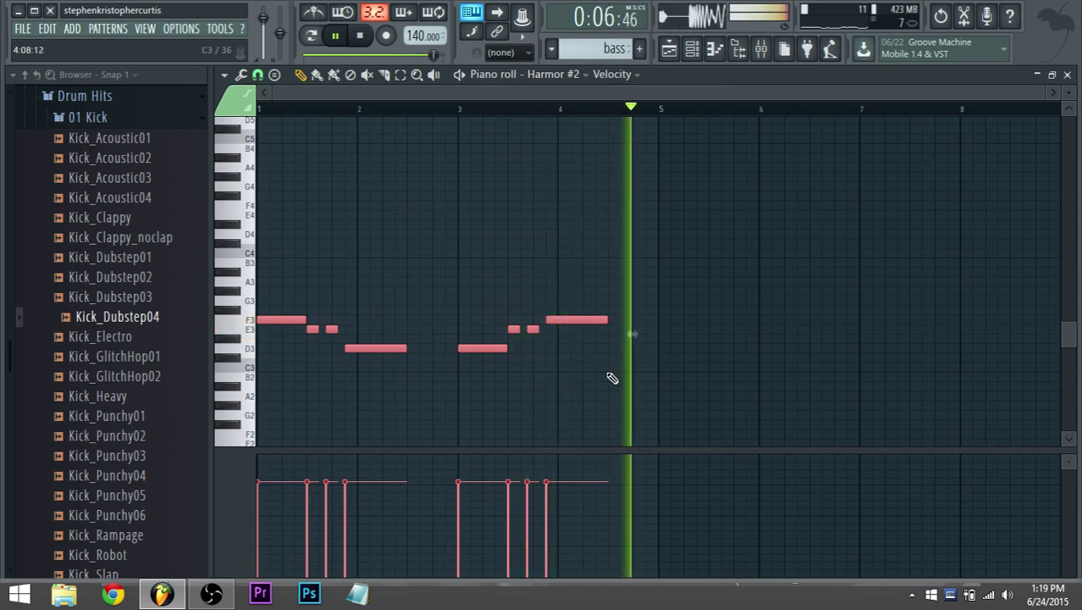
drag(578, 371, 514, 374)
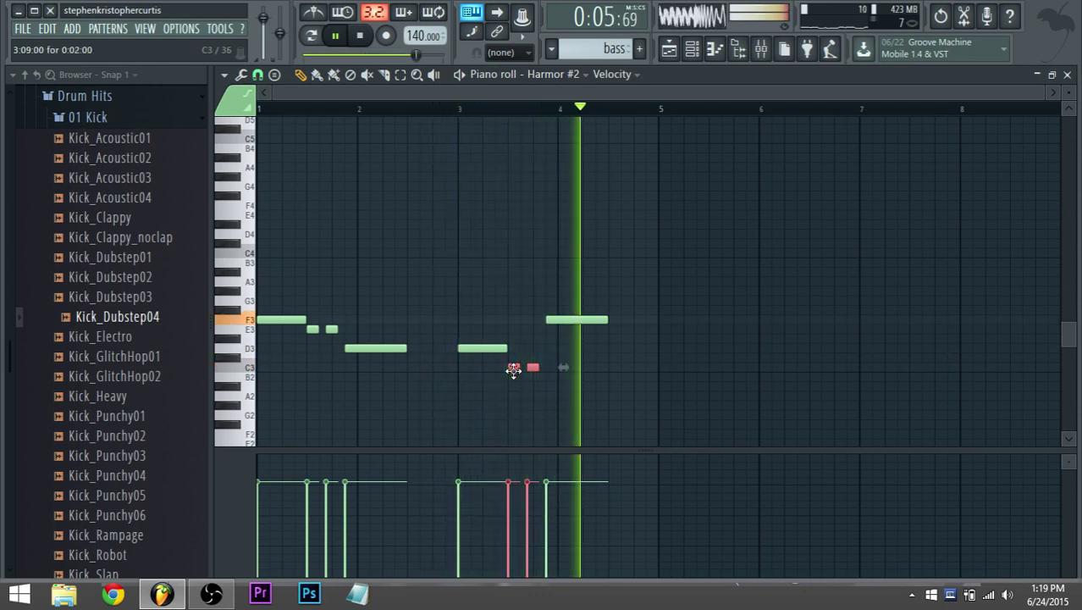
Open Harmor #2's settings, adjust its phaser offset, set the unison order to 4, and play the song.
ctrl+click(499, 405)
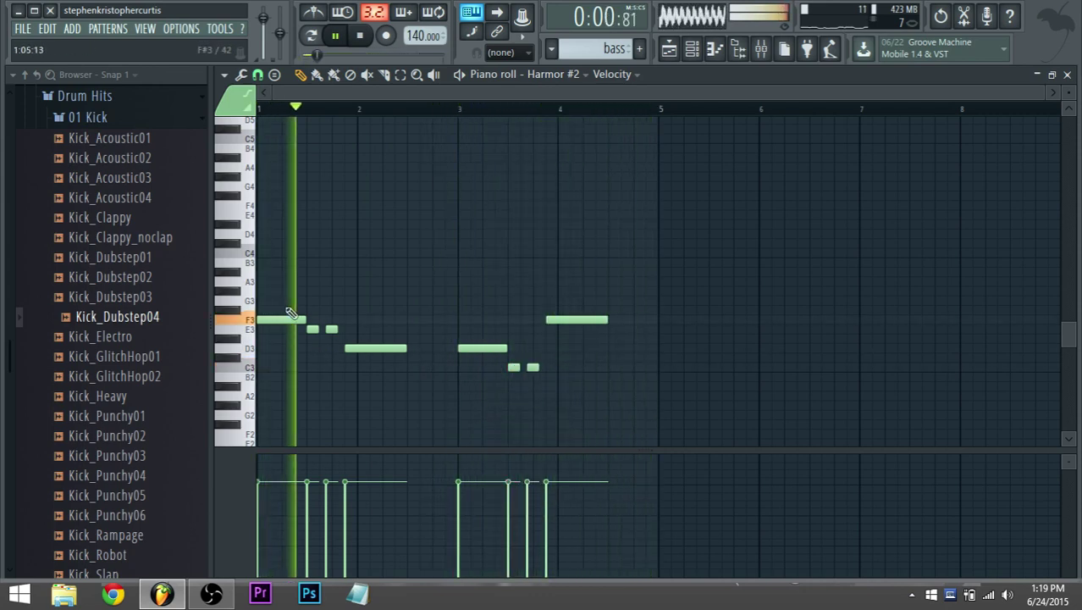
click(715, 49)
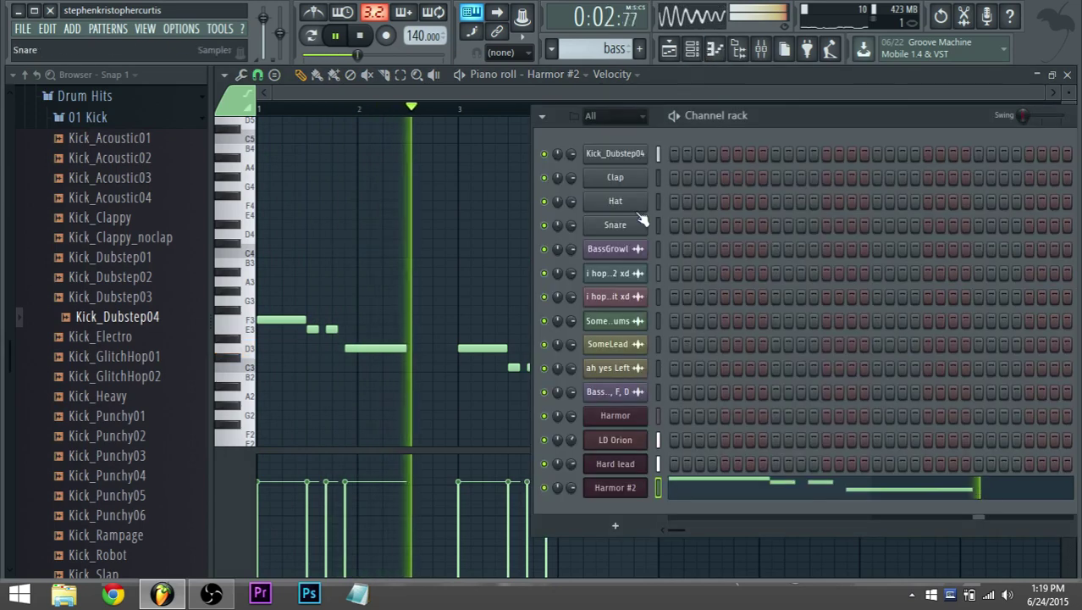
click(627, 487)
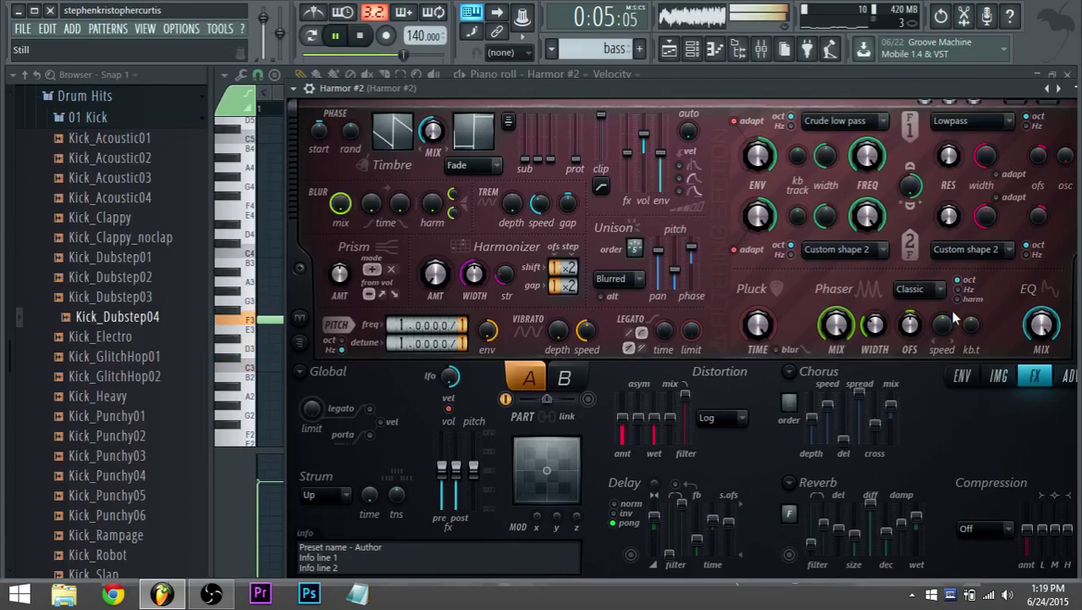
drag(909, 324, 909, 306)
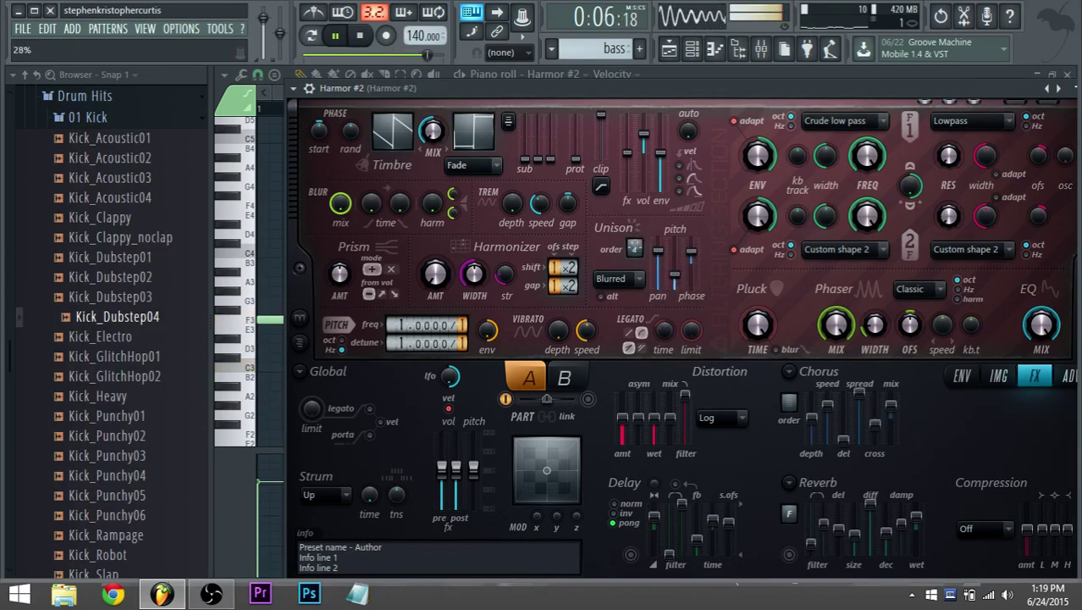
drag(678, 282, 678, 277)
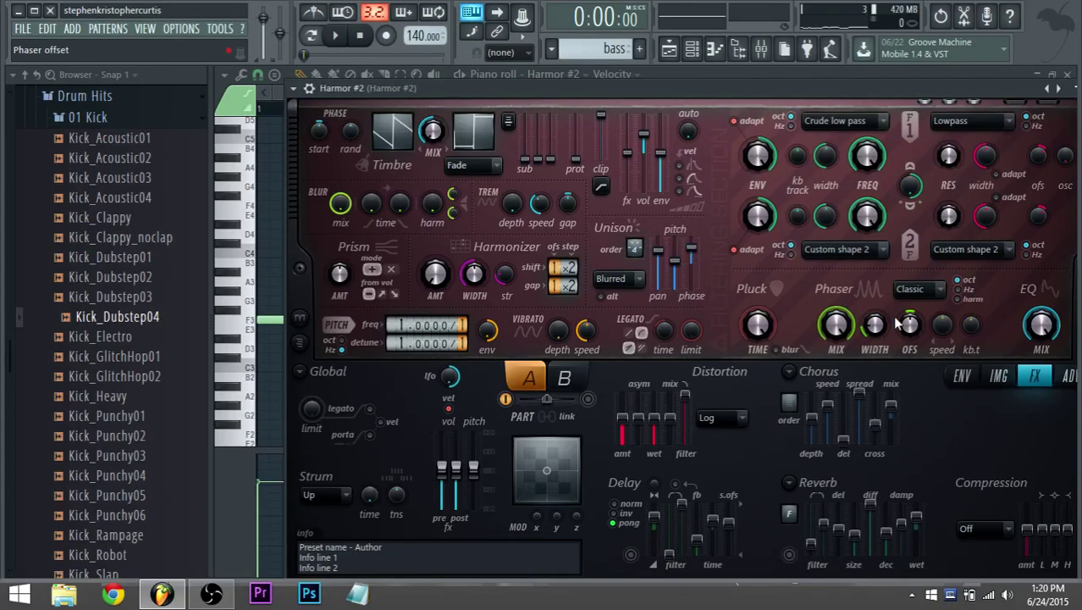
key(space)
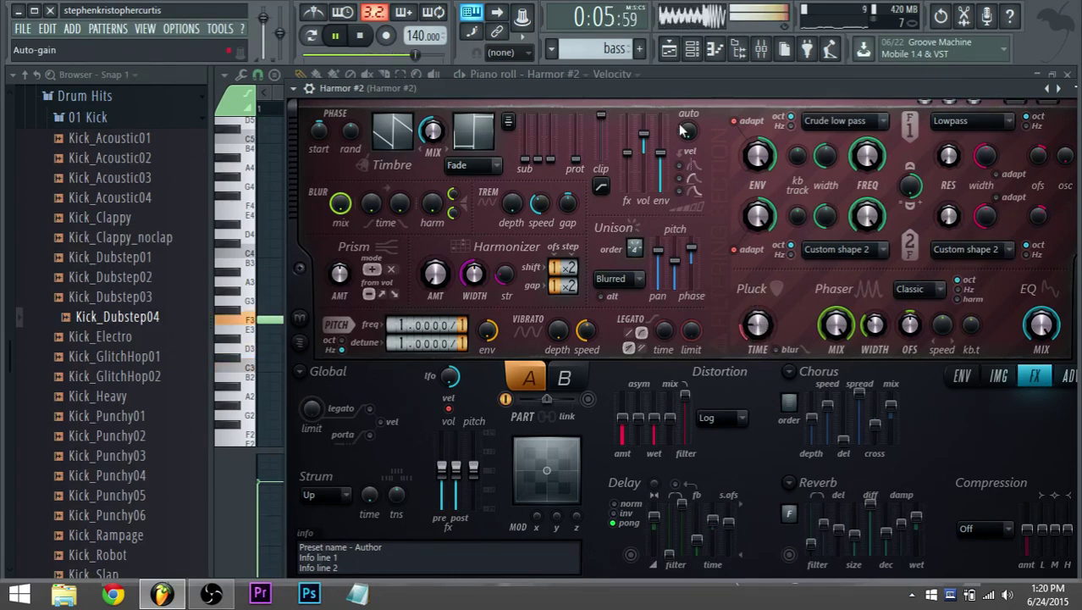
Return to the start of the bass pattern's piano roll, stop playback and switch from song mode to pattern mode.
click(675, 51)
double_click(334, 281)
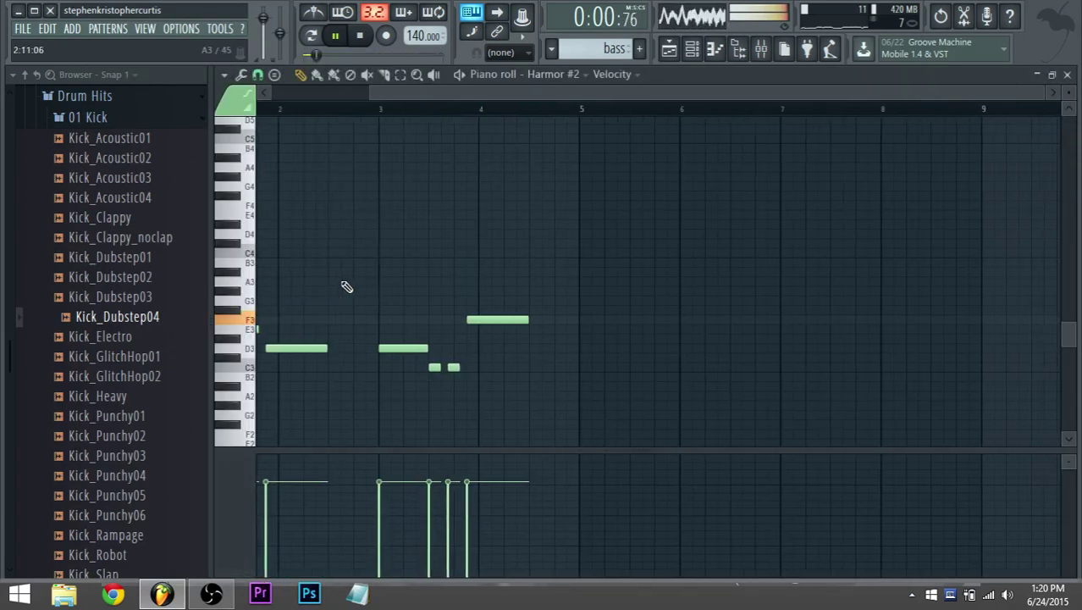
key(space)
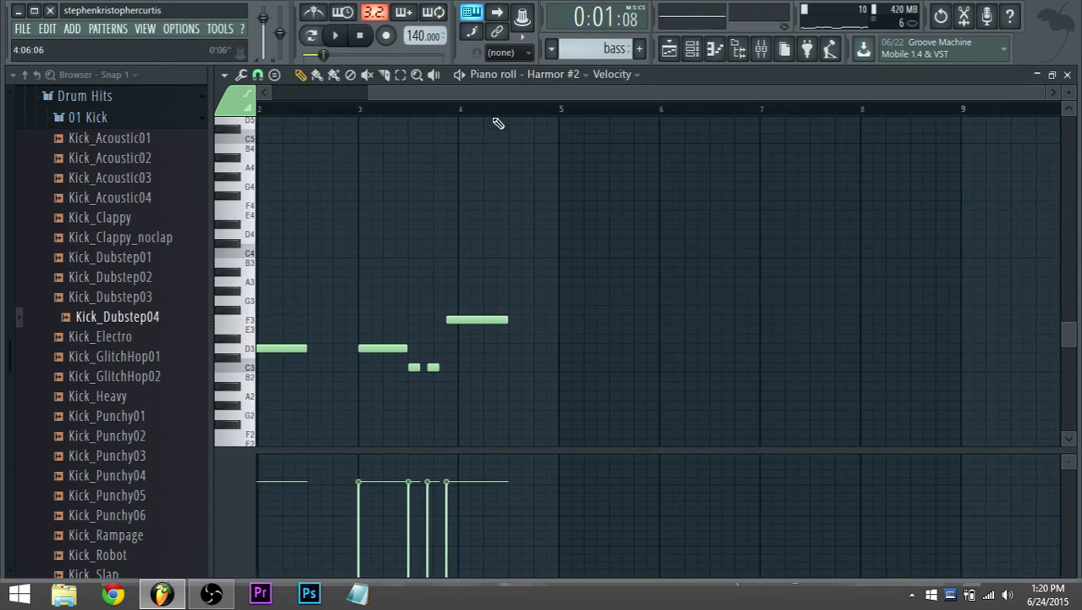
drag(481, 94, 360, 95)
click(255, 322)
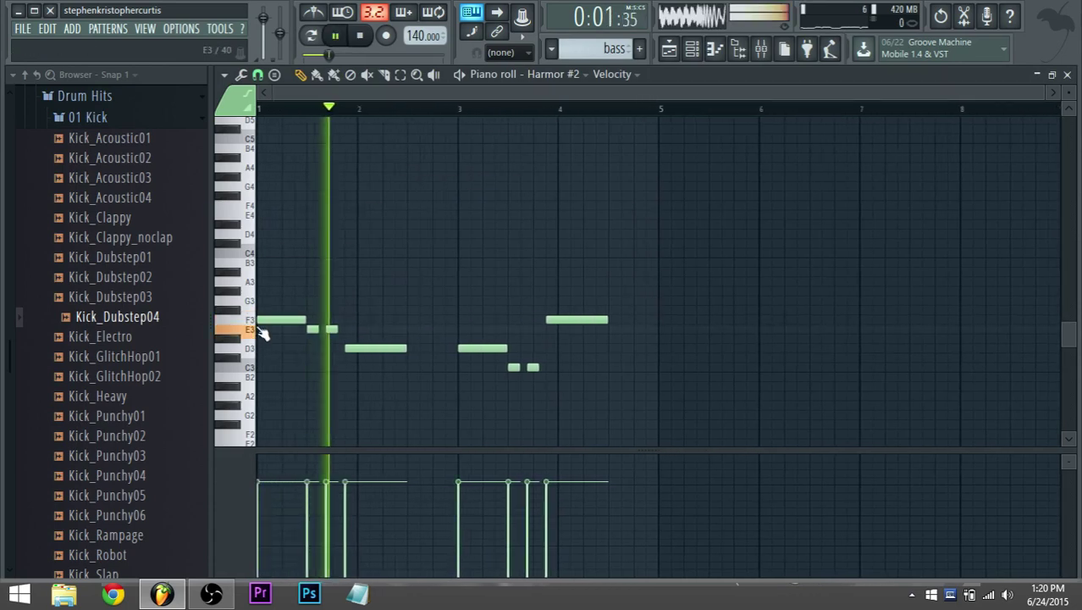
key(space)
click(312, 38)
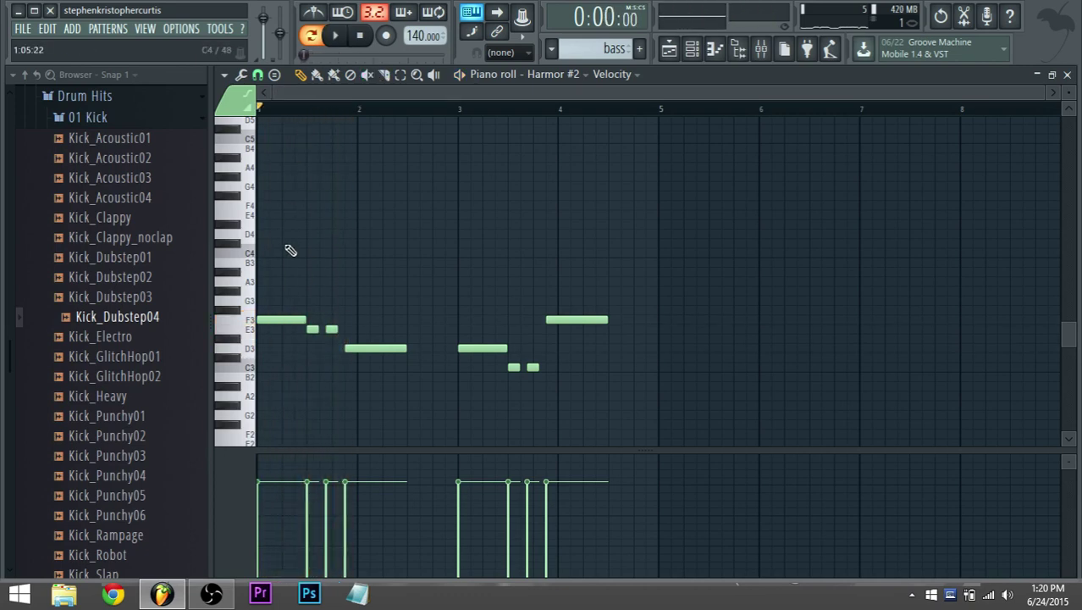
Play the pattern and add a one-step E4 note after each short E3 note in bar 1 and each short C3 note in bar 3.
scroll(326, 330, up, 4)
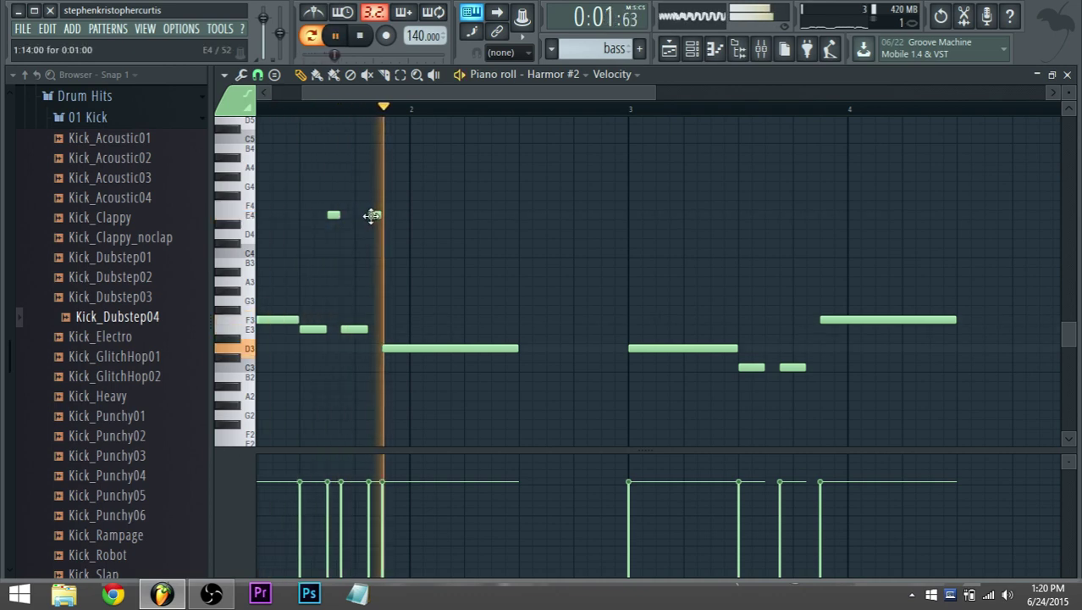
click(770, 214)
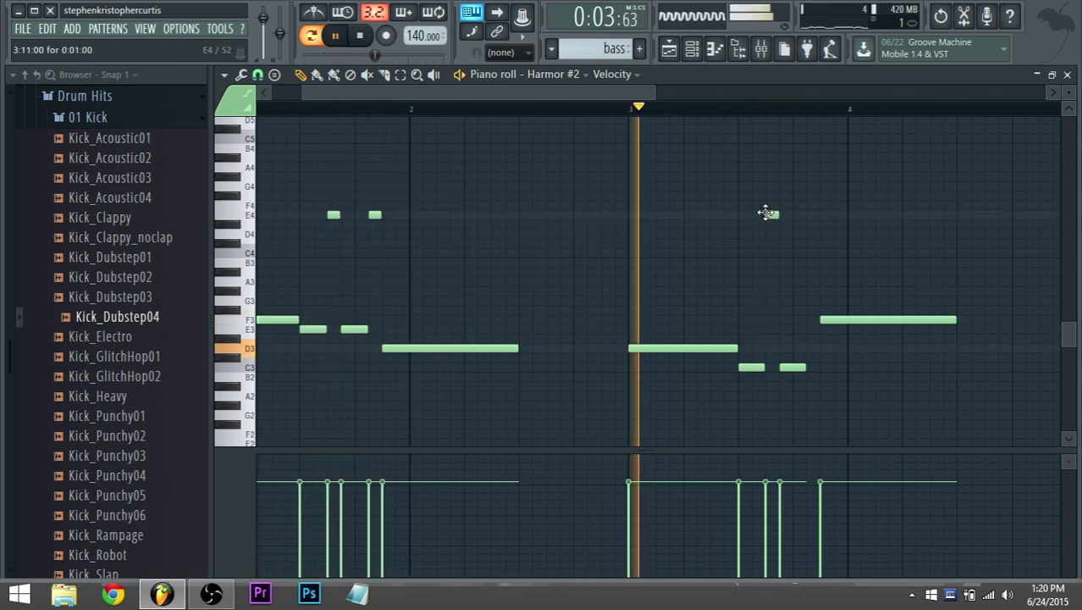
click(811, 216)
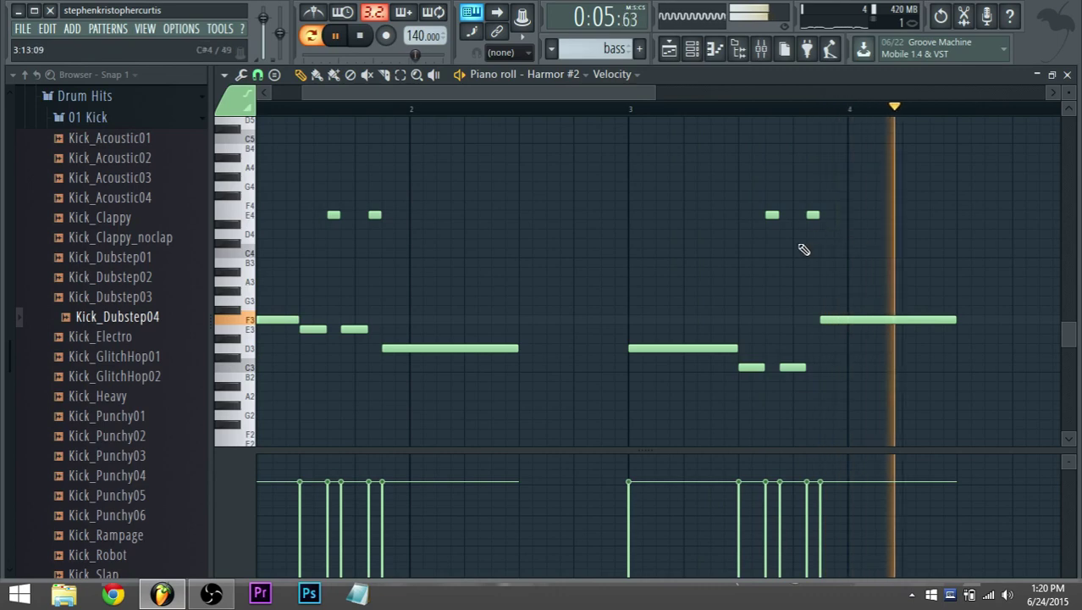
Switch to song mode and play the whole arrangement from the playlist to hear the bass in context.
click(669, 49)
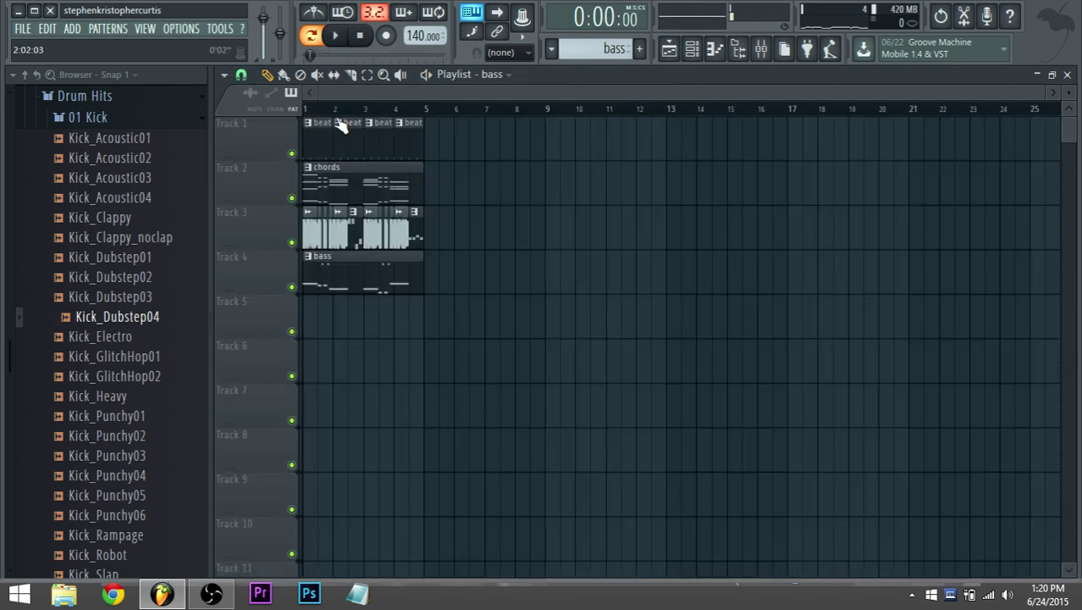
key(space)
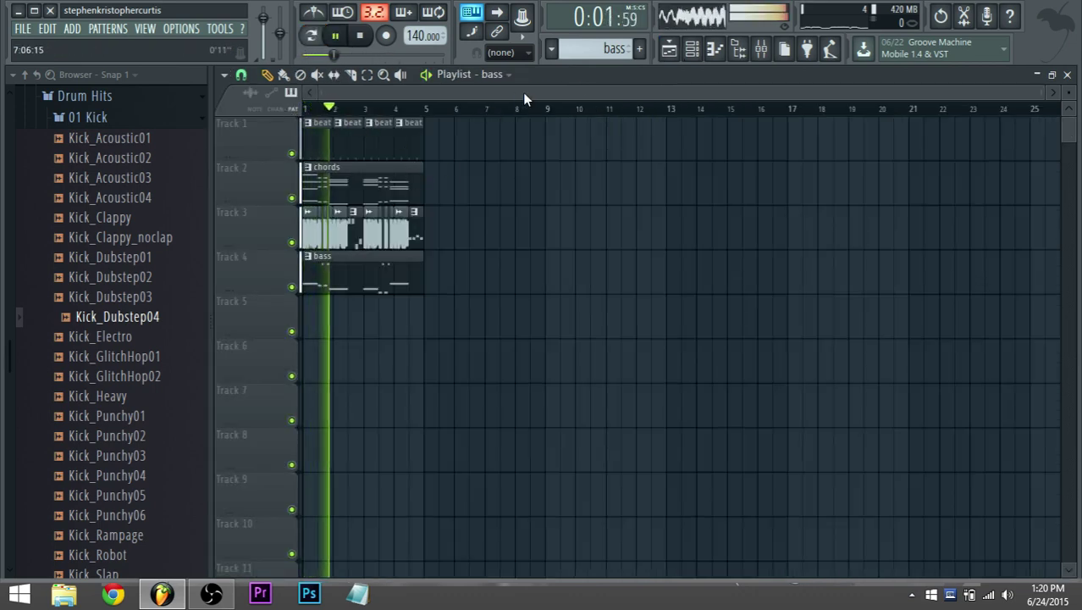
click(693, 48)
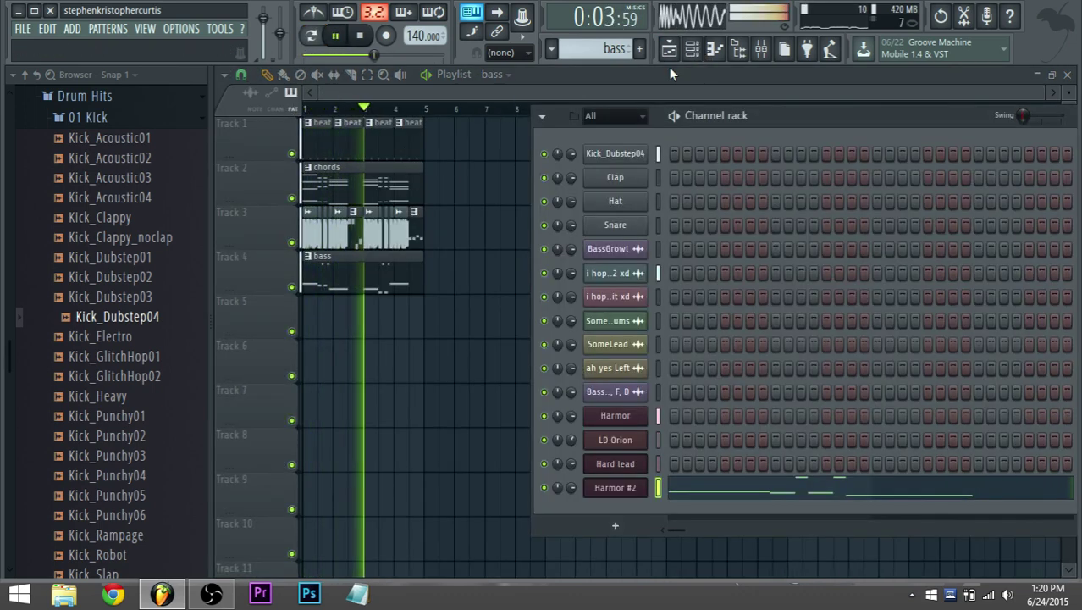
Copy the two short E4 notes of bar 1 to the matching positions in bars 2 and 4 of the bass pattern.
double_click(344, 278)
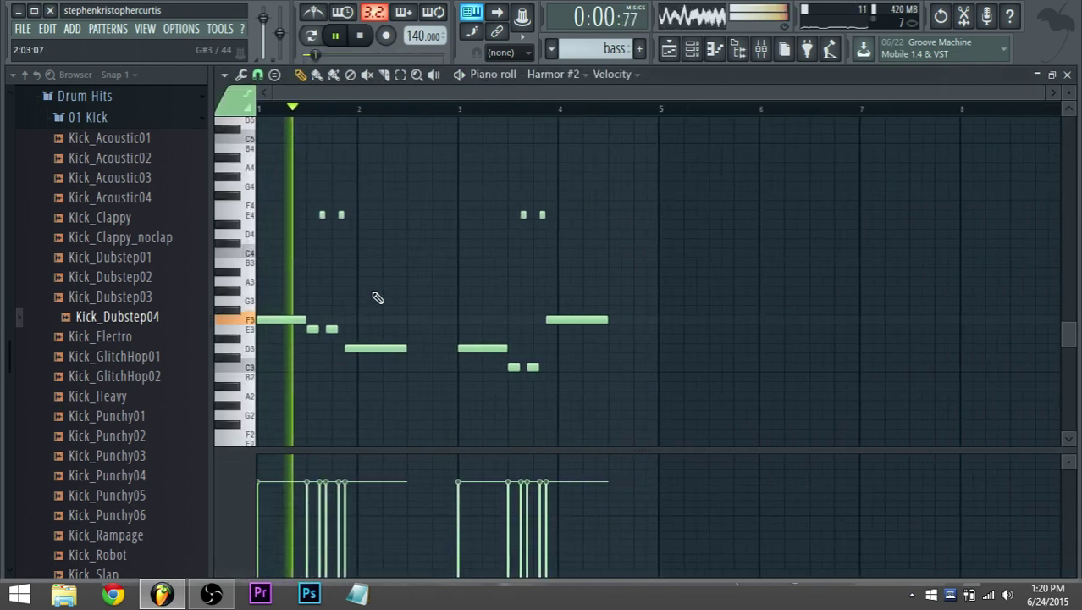
scroll(400, 295, up, 1)
scroll(368, 276, up, 4)
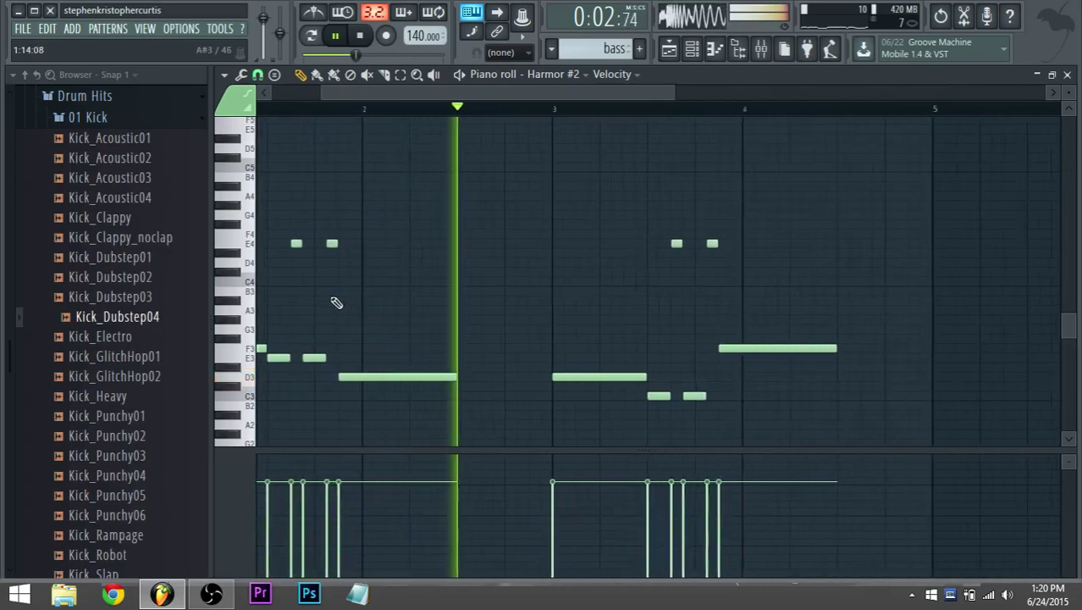
drag(364, 245, 285, 240)
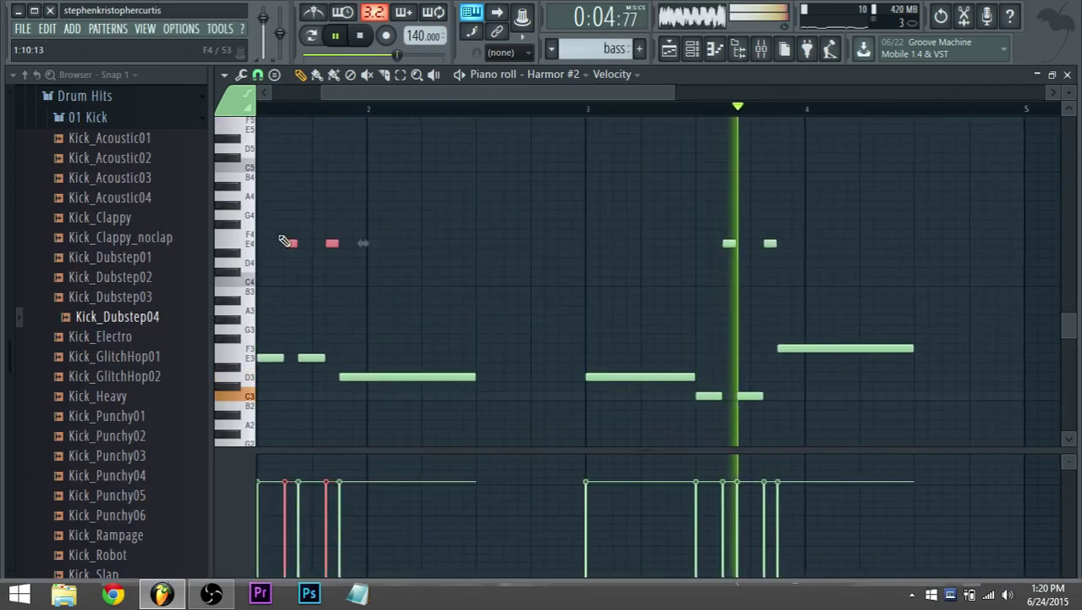
key(ctrl+b)
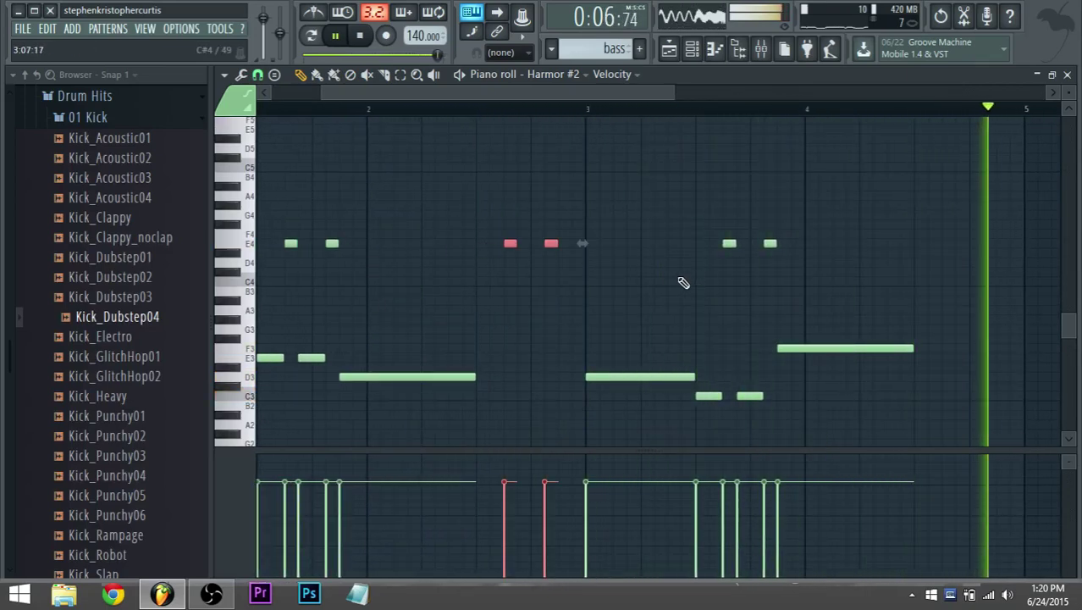
drag(517, 244, 922, 244)
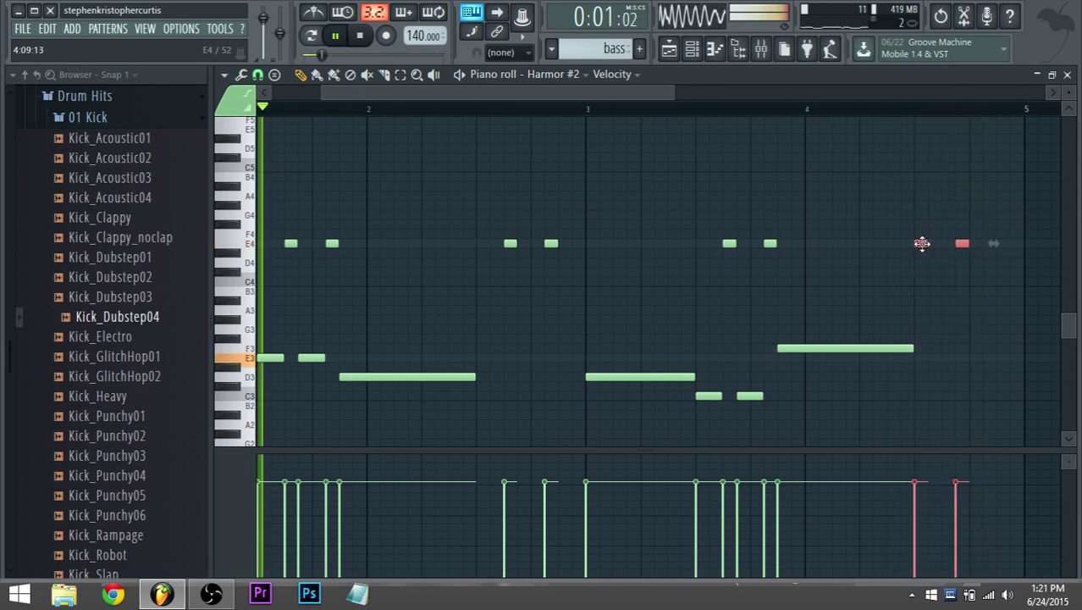
scroll(854, 292, down, 2)
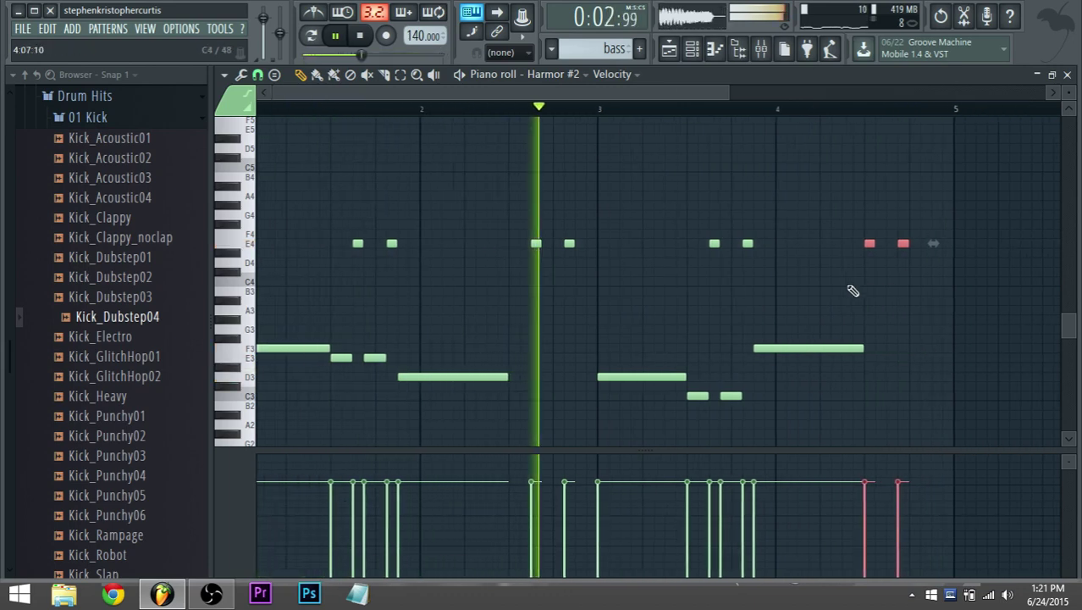
drag(857, 243, 878, 242)
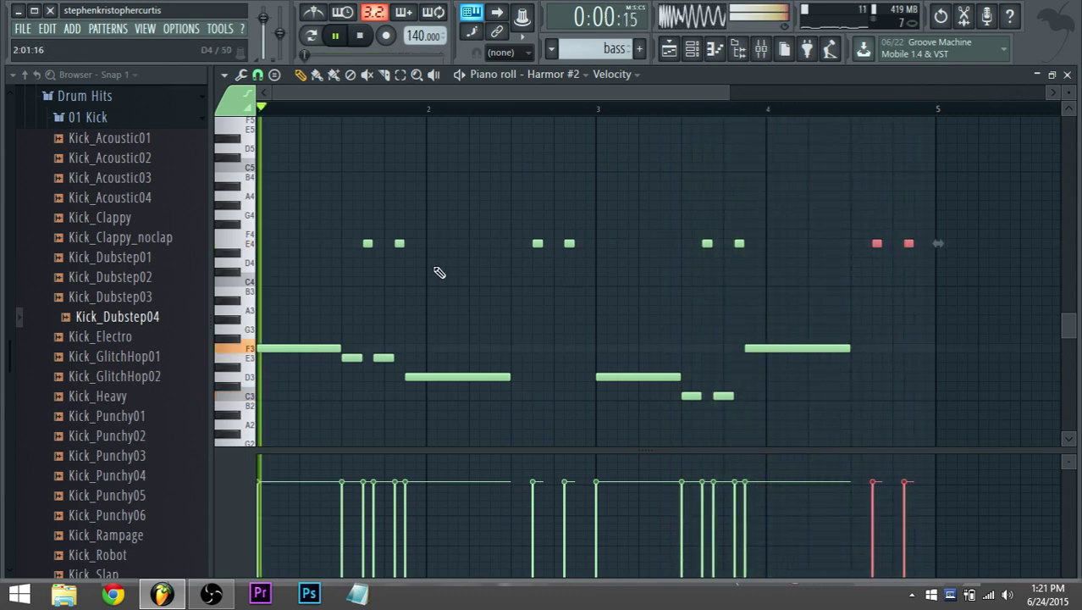
drag(970, 290, 542, 284)
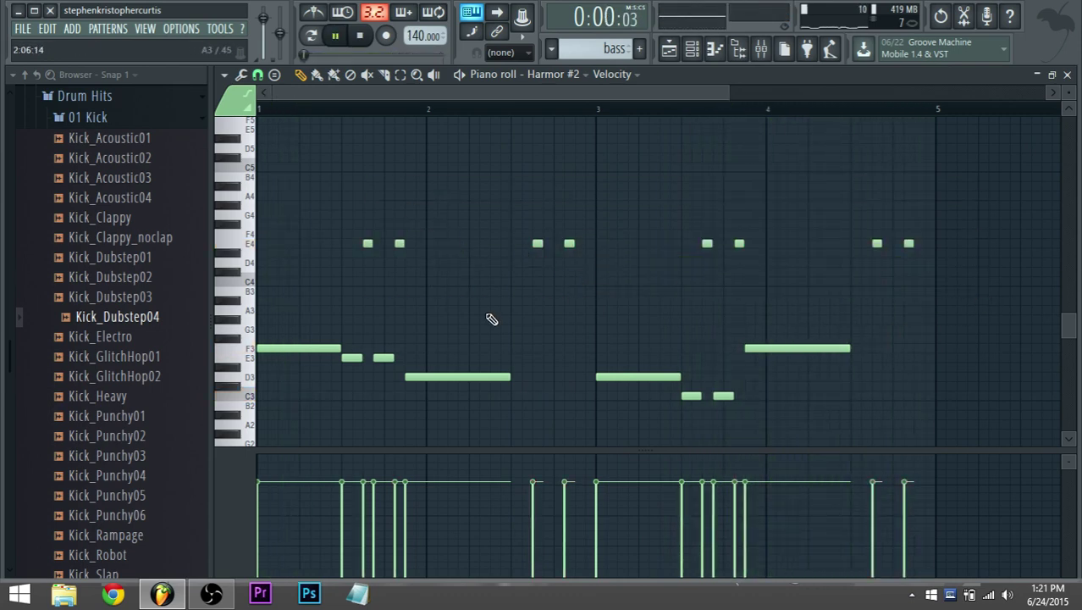
Set Harmor #2's pluck time to about 23% and its compression to Heating.
click(695, 51)
click(623, 469)
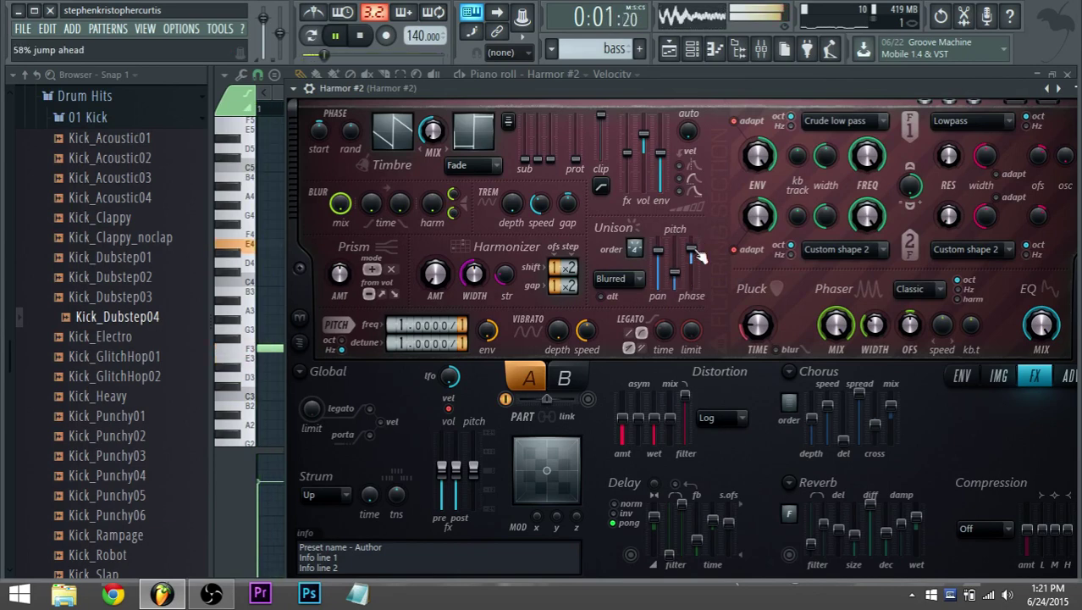
drag(758, 327, 759, 301)
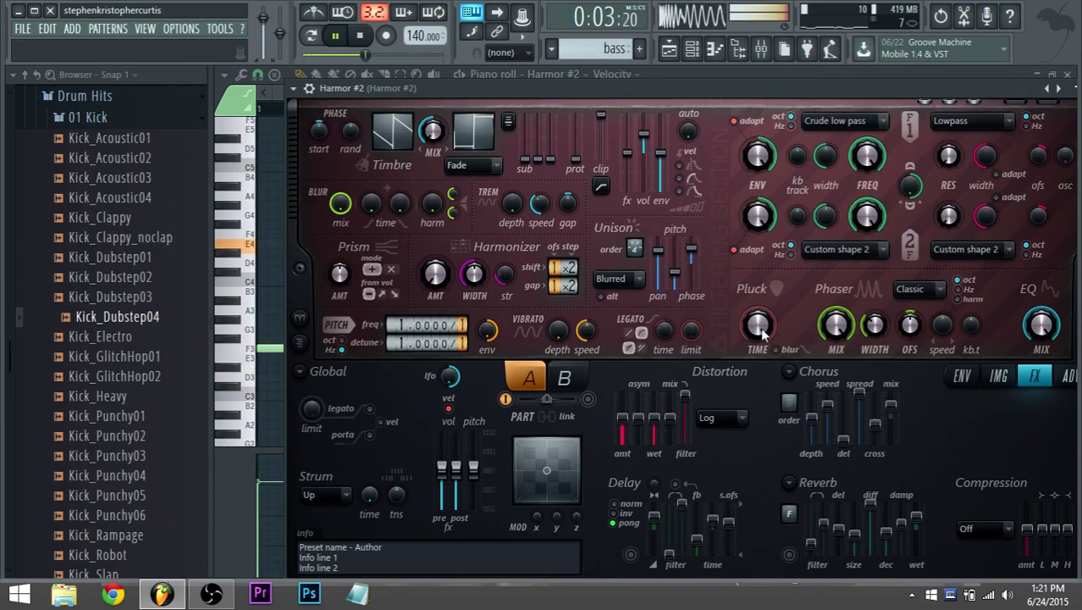
scroll(760, 329, down, 5)
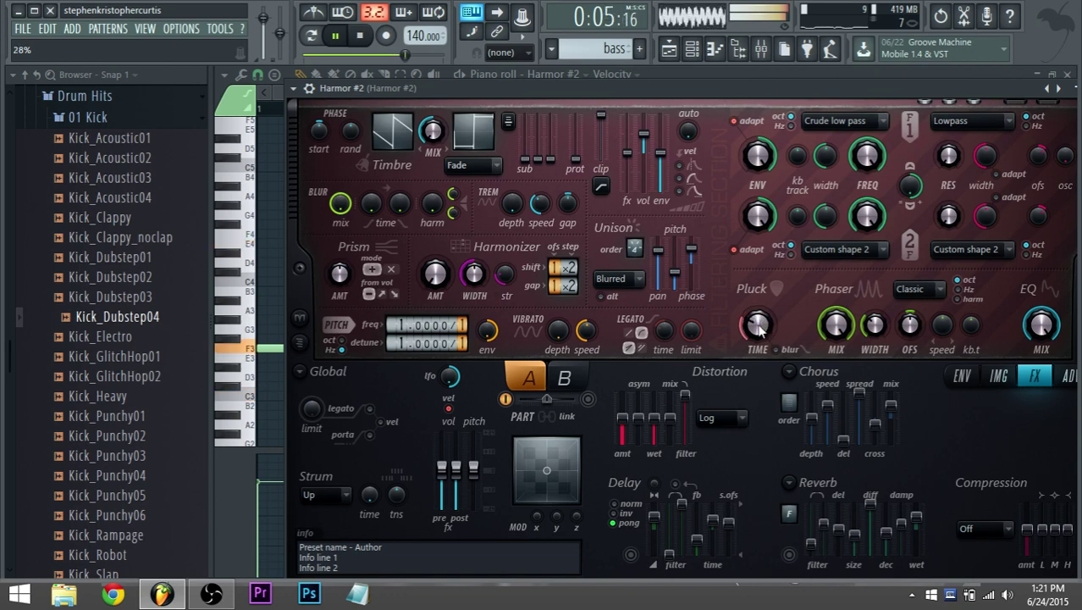
drag(760, 326, 760, 339)
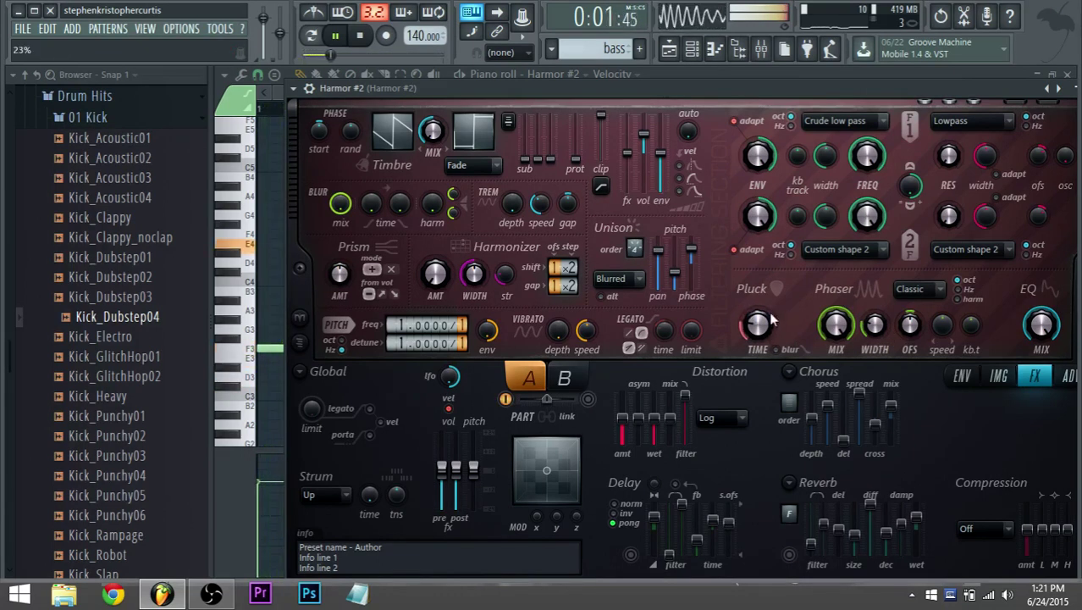
click(982, 528)
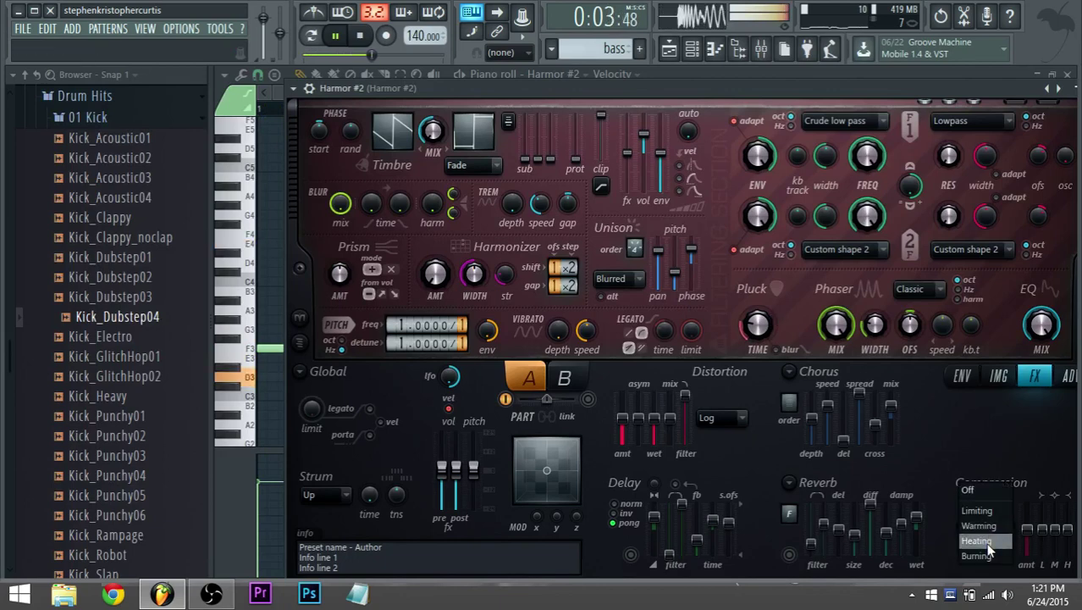
click(987, 542)
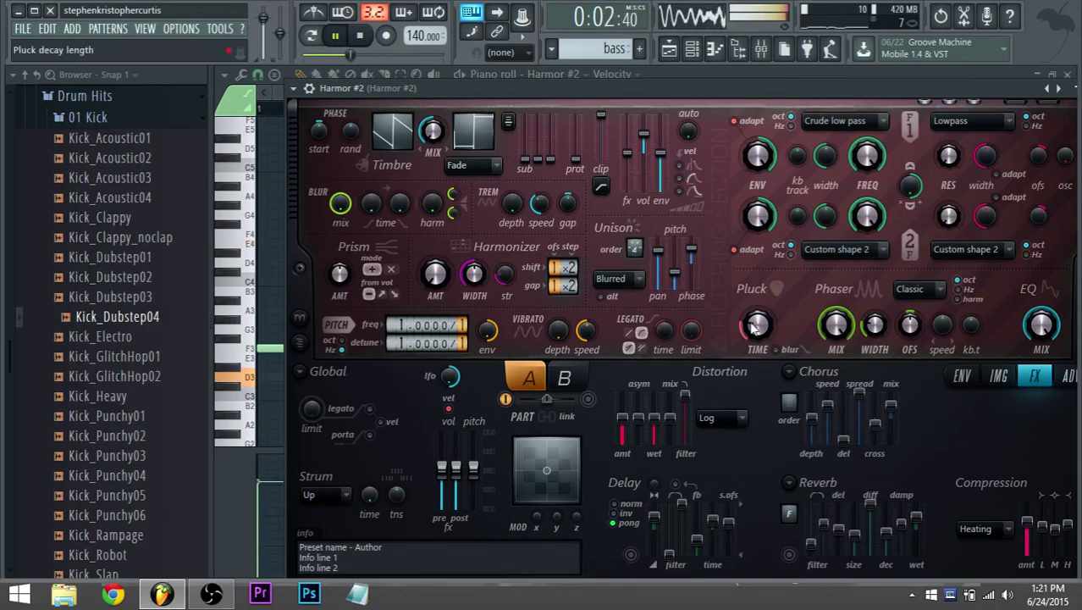
Delete the short E4 notes in bars 2 and 4 of the bass pattern and stop playback.
click(669, 49)
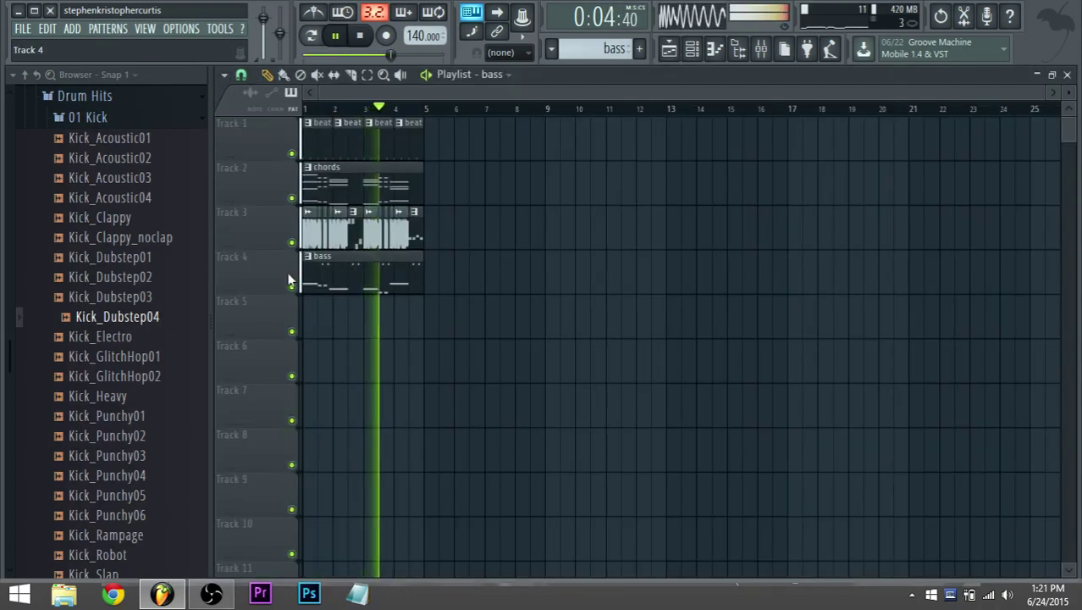
double_click(319, 266)
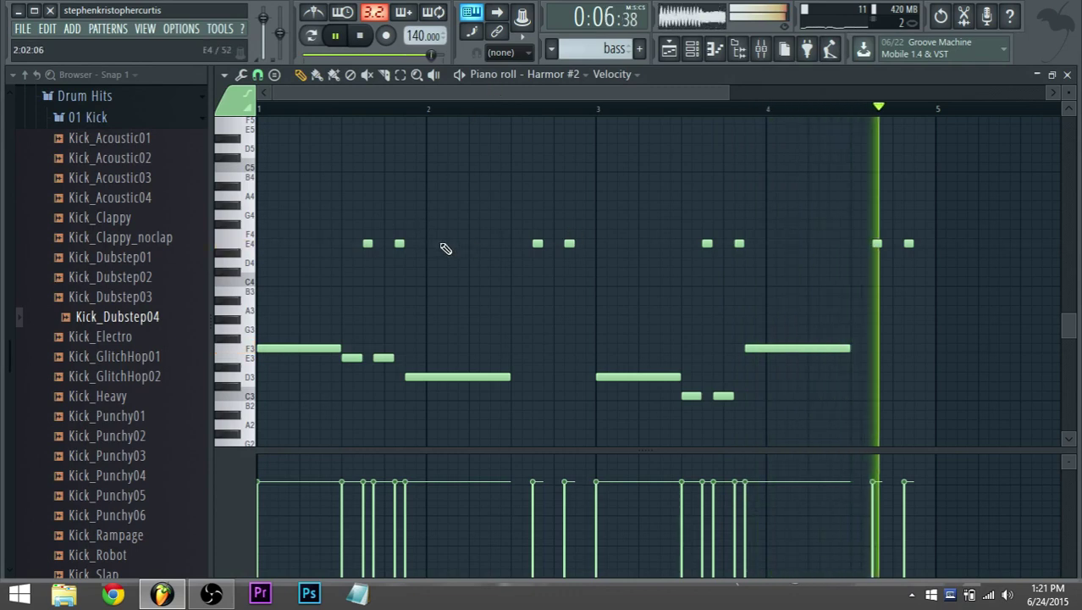
right_click(537, 243)
right_click(574, 243)
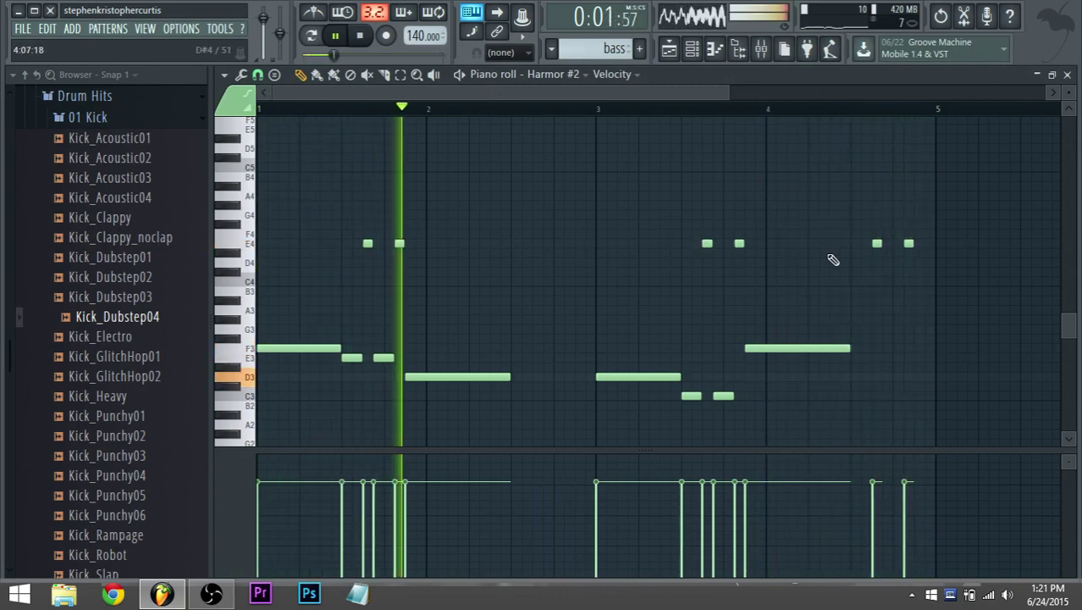
right_click(877, 243)
right_click(909, 243)
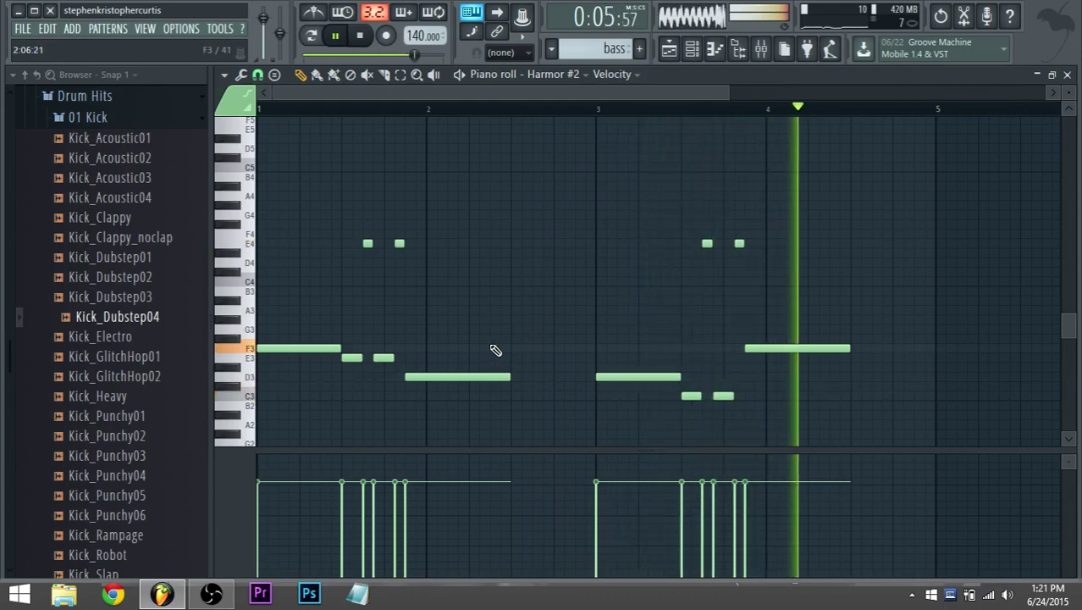
key(space)
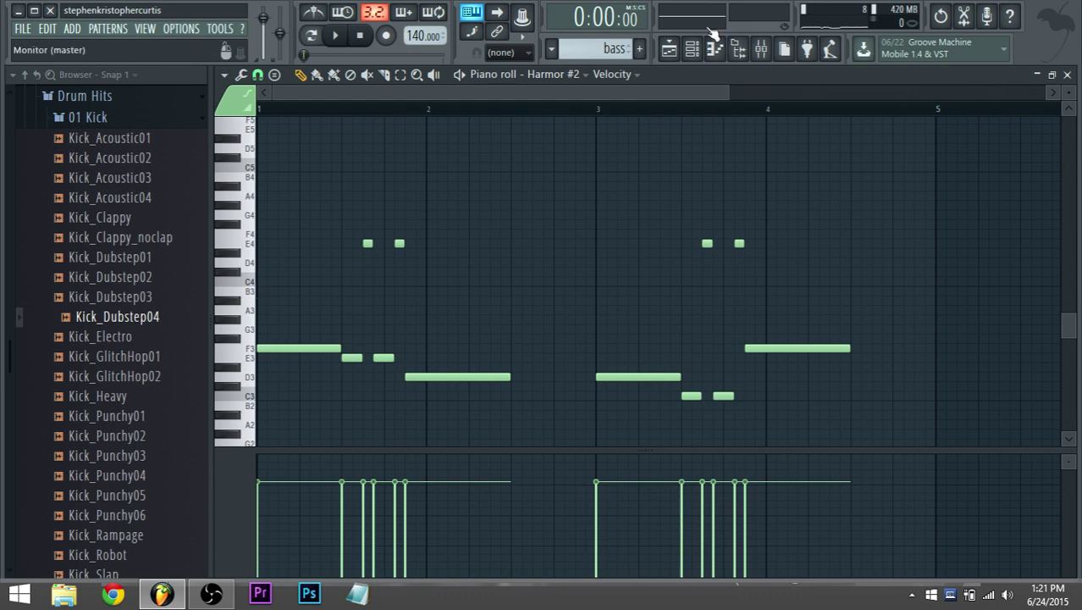
Copy the four notes of the fasthang pattern and paste them at bar 2 of Harmor #2's bass pattern.
click(670, 49)
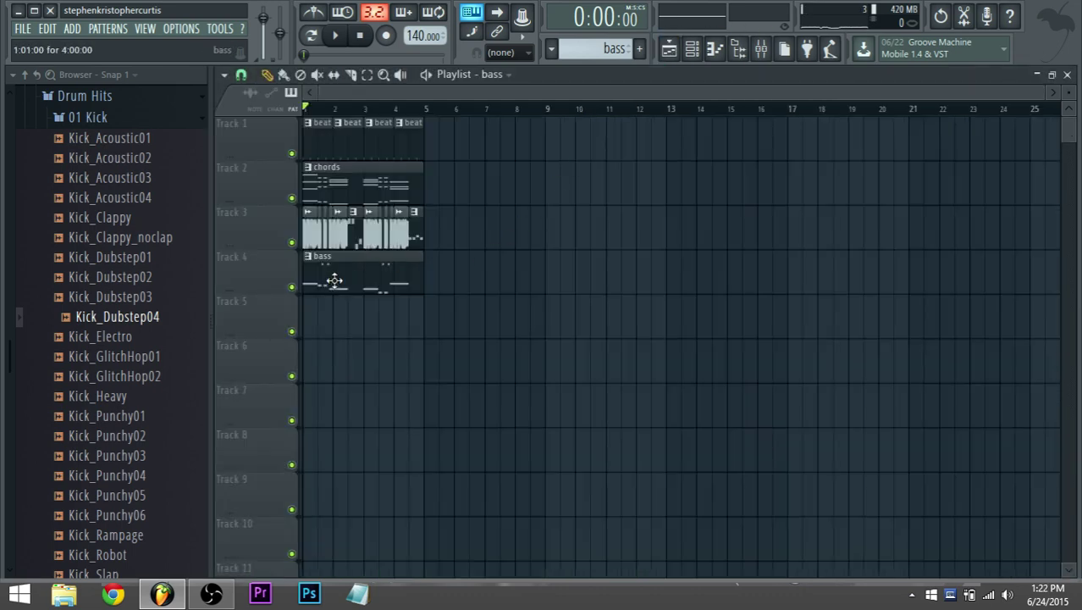
drag(543, 349, 286, 235)
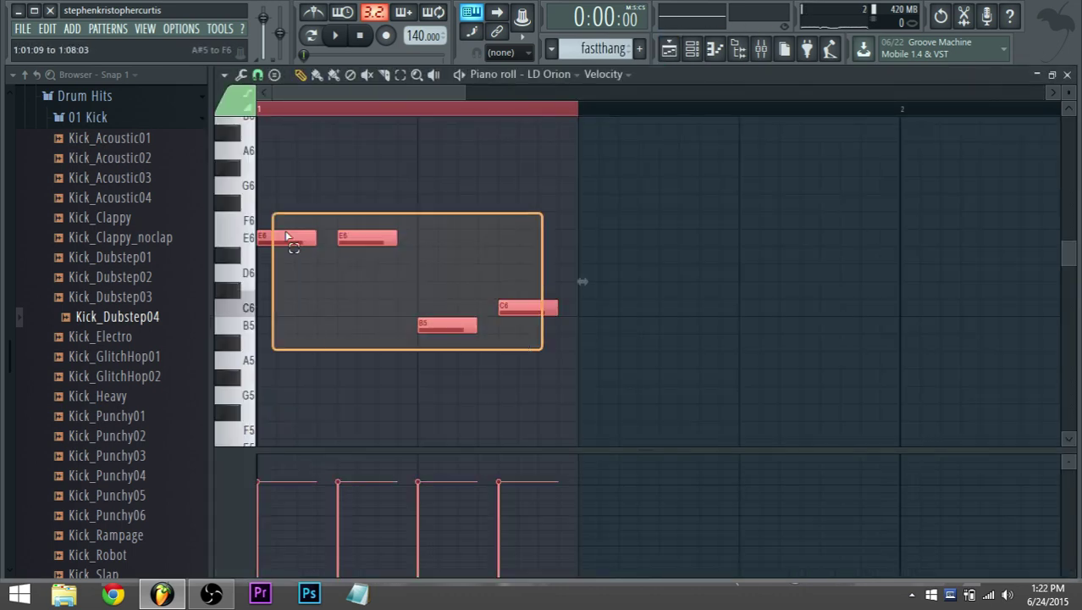
click(670, 48)
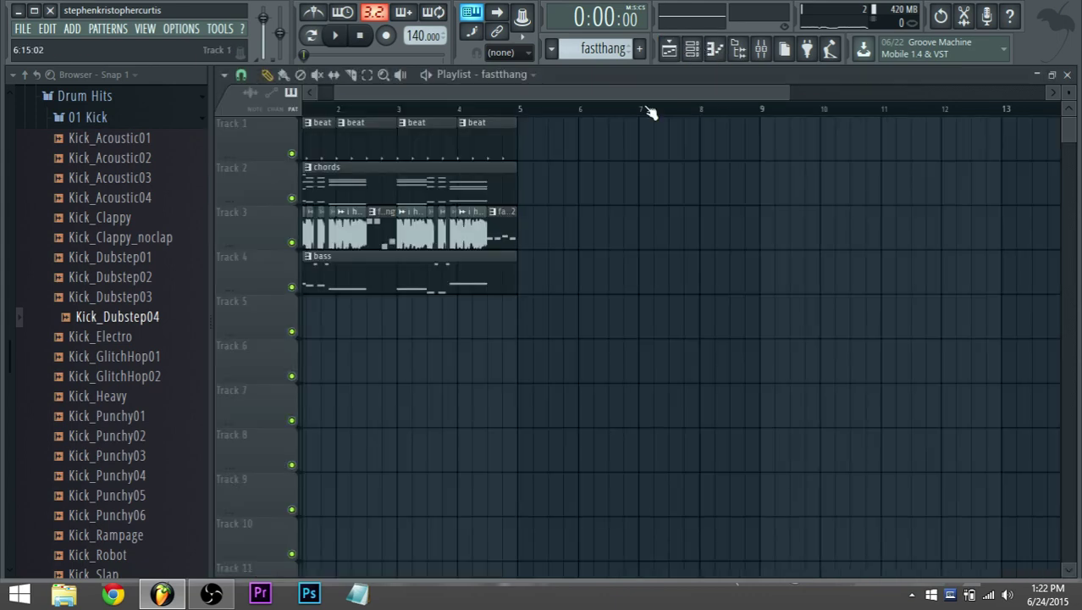
double_click(355, 272)
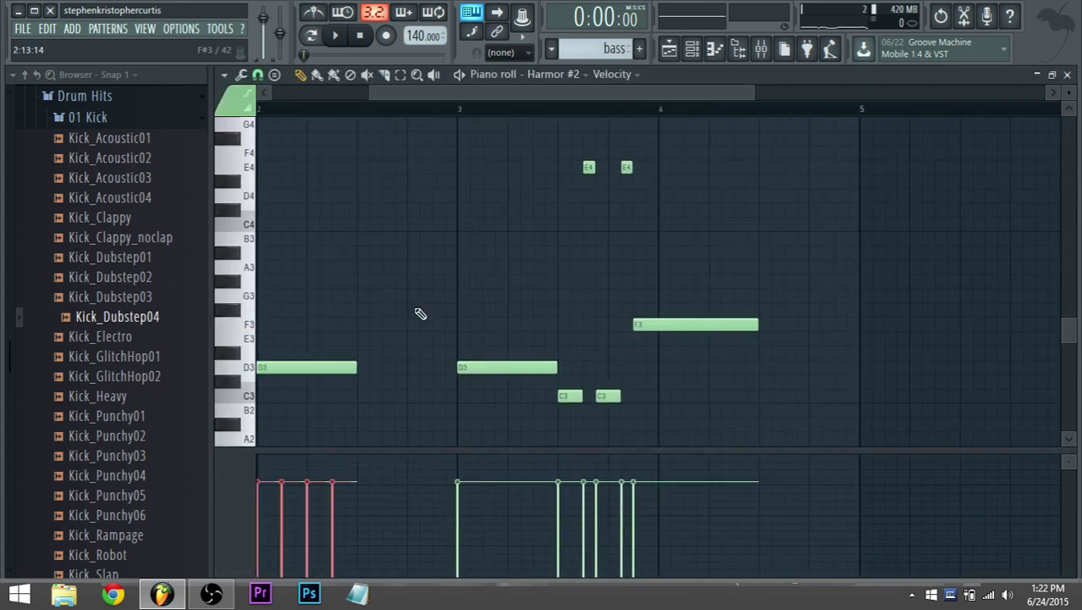
scroll(332, 356, up, 9)
drag(426, 93, 324, 95)
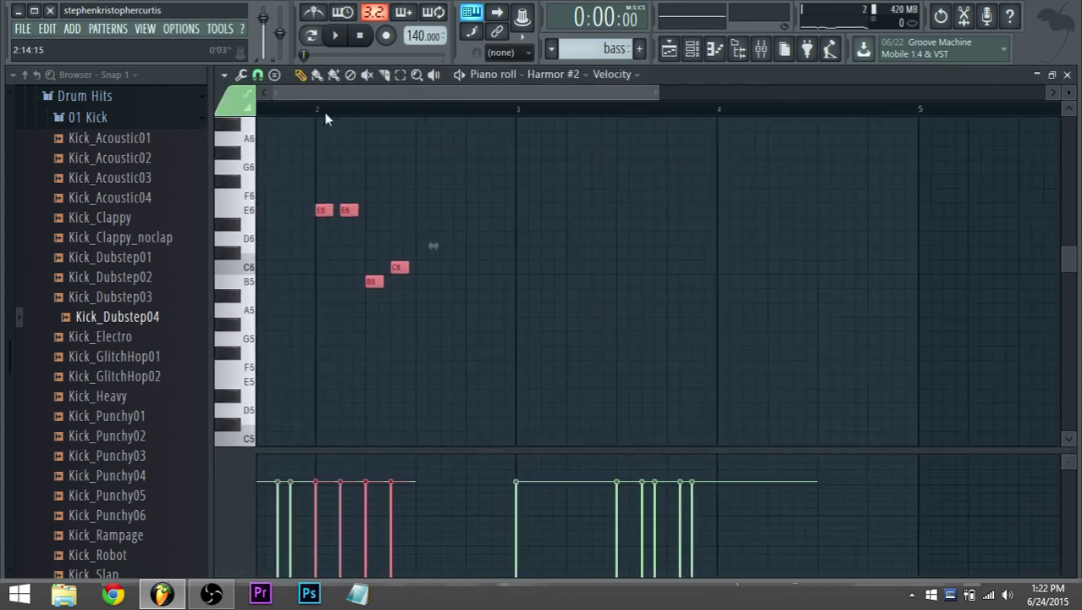
Move the pasted four-note run to the second half of bar 2 and lower it to start on A4.
drag(455, 211, 561, 211)
scroll(570, 242, down, 5)
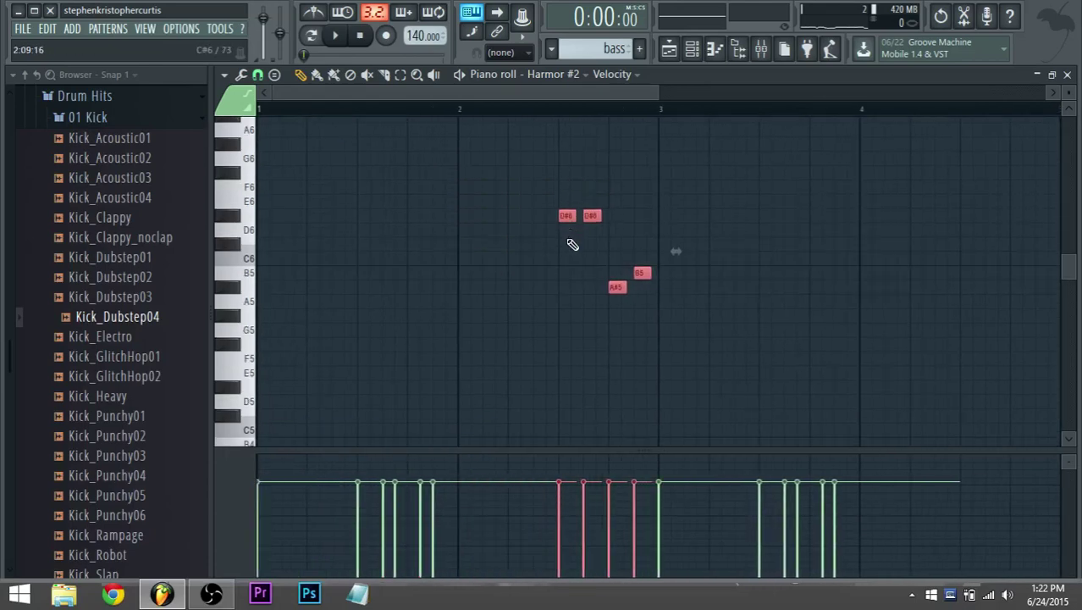
scroll(574, 238, up, 4)
drag(567, 139, 560, 367)
scroll(572, 364, down, 2)
scroll(573, 254, down, 4)
scroll(565, 156, up, 1)
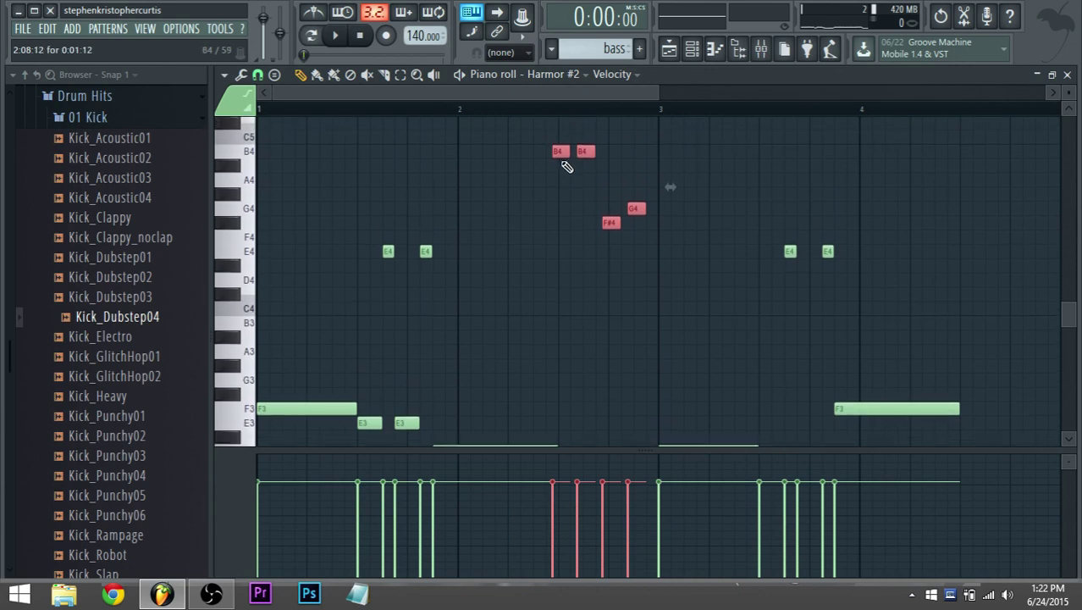
drag(566, 162, 575, 244)
scroll(247, 235, up, 3)
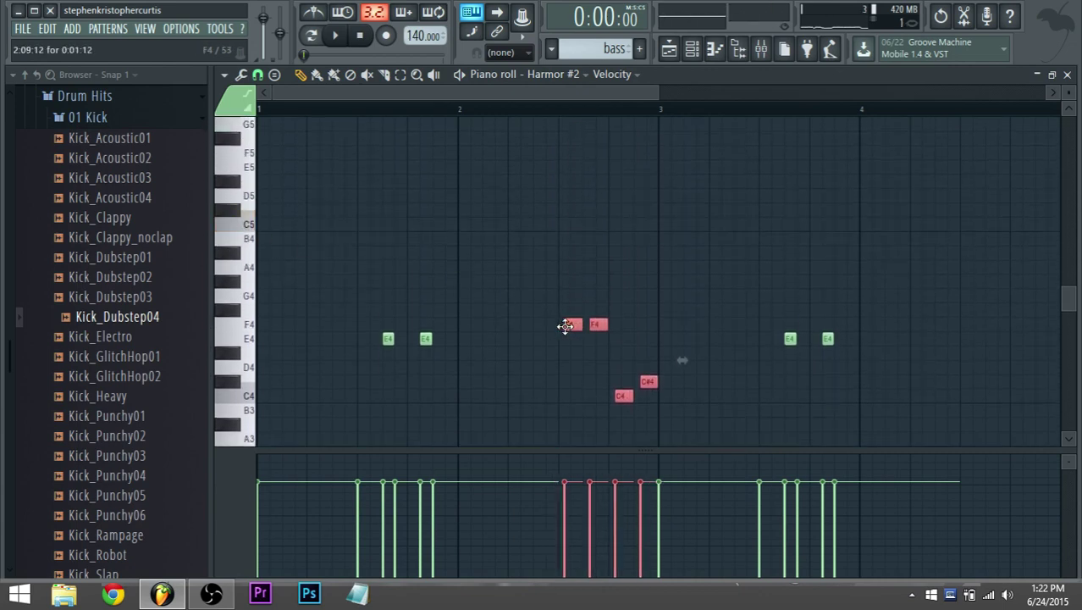
drag(566, 327, 559, 255)
Try raising the four-note run to start on C5 and play it back from the middle of bar 2.
key(space)
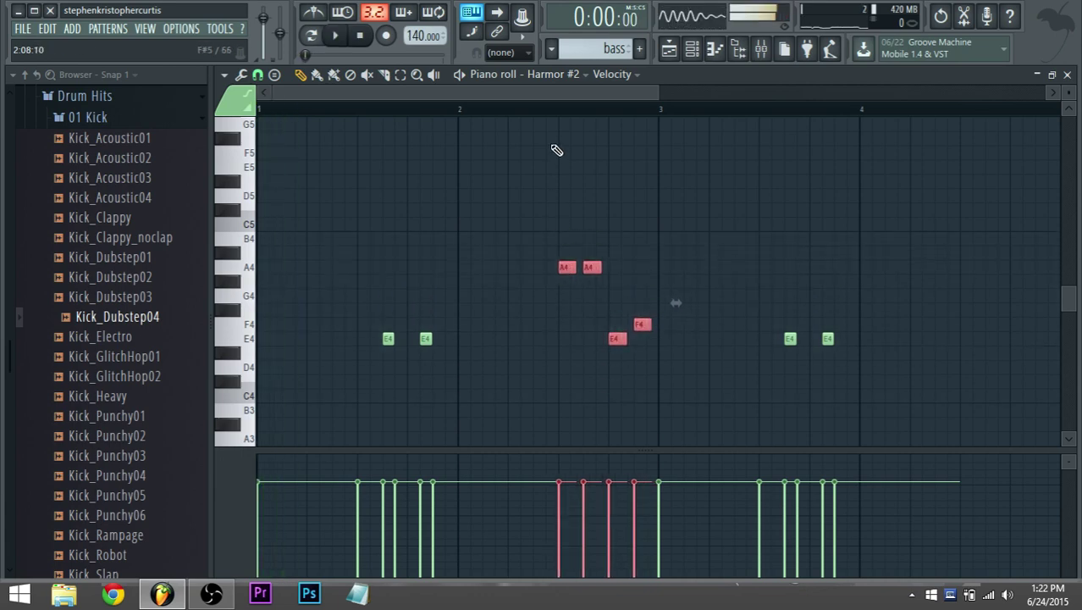
click(553, 109)
key(space)
key(space)
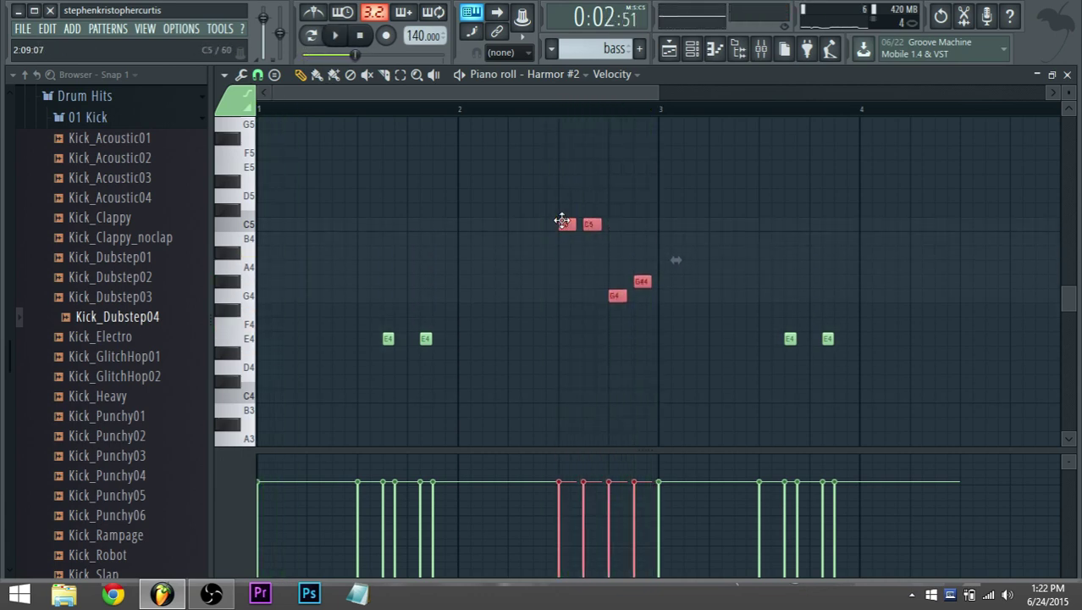
key(space)
key(space)
key(space)
Lower the bar 2 run to E4, E4, B3, C4 and play it back repeatedly in the bass pattern.
mouse_move(562, 220)
mouse_down()
mouse_move(564, 165)
mouse_move(559, 378)
mouse_move(567, 339)
mouse_up()
key(space)
key(space)
key(space)
key(space)
key(space)
key(space)
key(space)
key(space)
key(space)
scroll(569, 341, down, 3)
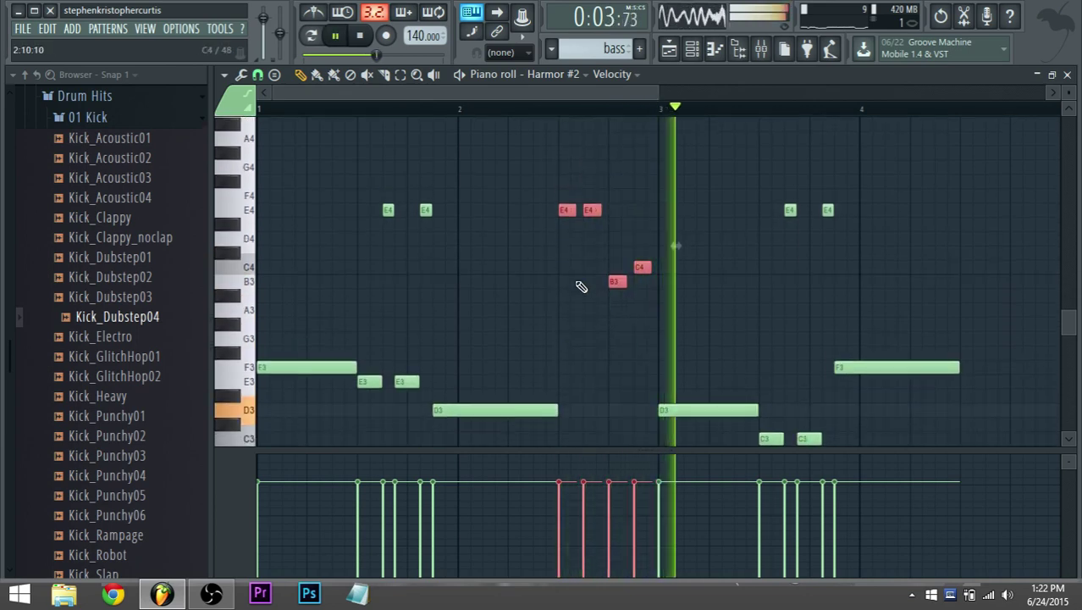
Try shifting the bar 2 run slightly later in the bar and audition the new timing.
key(space)
drag(566, 213, 578, 213)
key(space)
key(space)
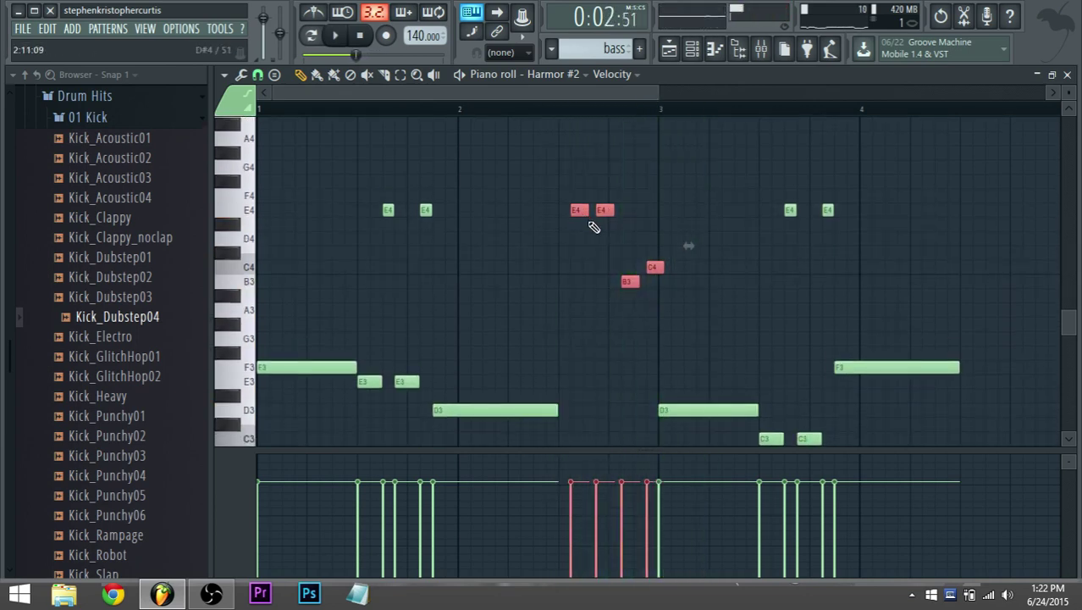
scroll(593, 227, up, 2)
key(space)
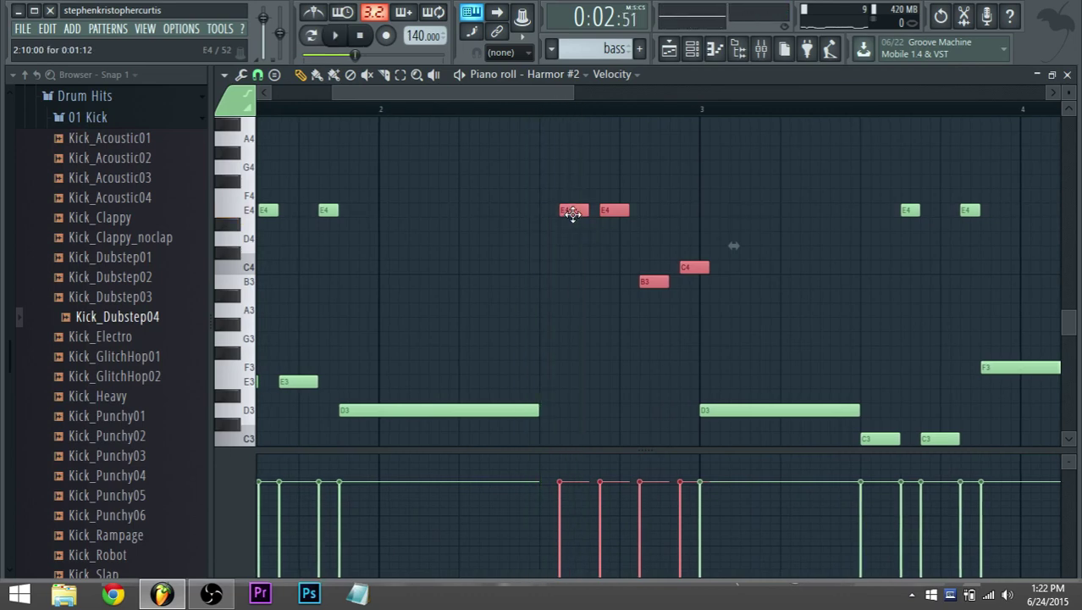
drag(573, 214, 581, 217)
key(space)
key(space)
Return the four-note run to the middle of bar 2 and play the pattern again.
click(602, 220)
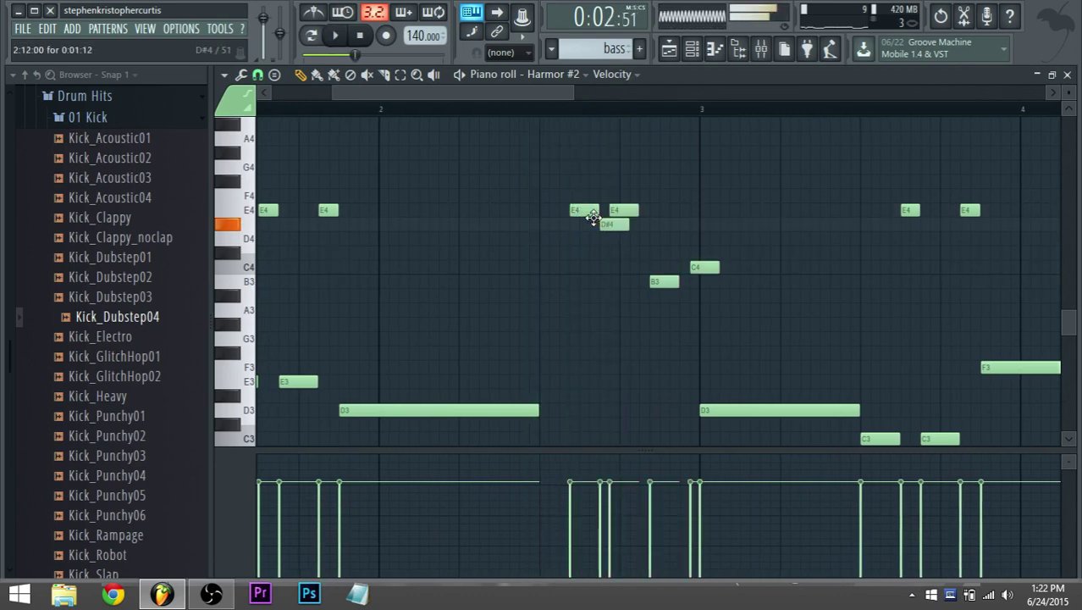
drag(753, 330, 556, 213)
key(space)
click(566, 235)
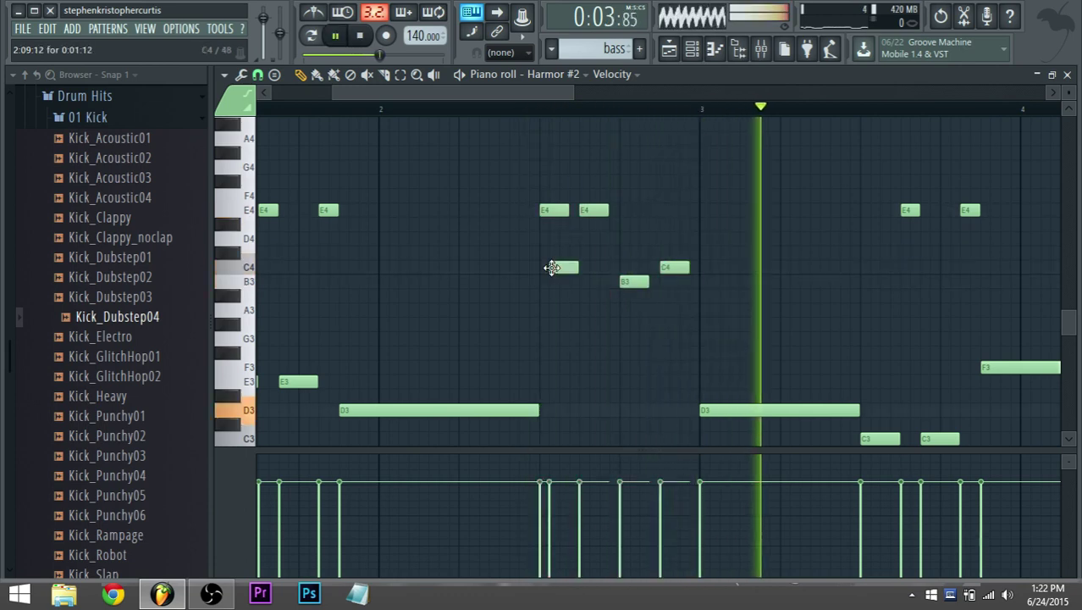
Copy the bar 2 run to the second half of bar 4, and lower the bar 2 run an octave to E3, E3, B2, C3.
scroll(572, 286, down, 2)
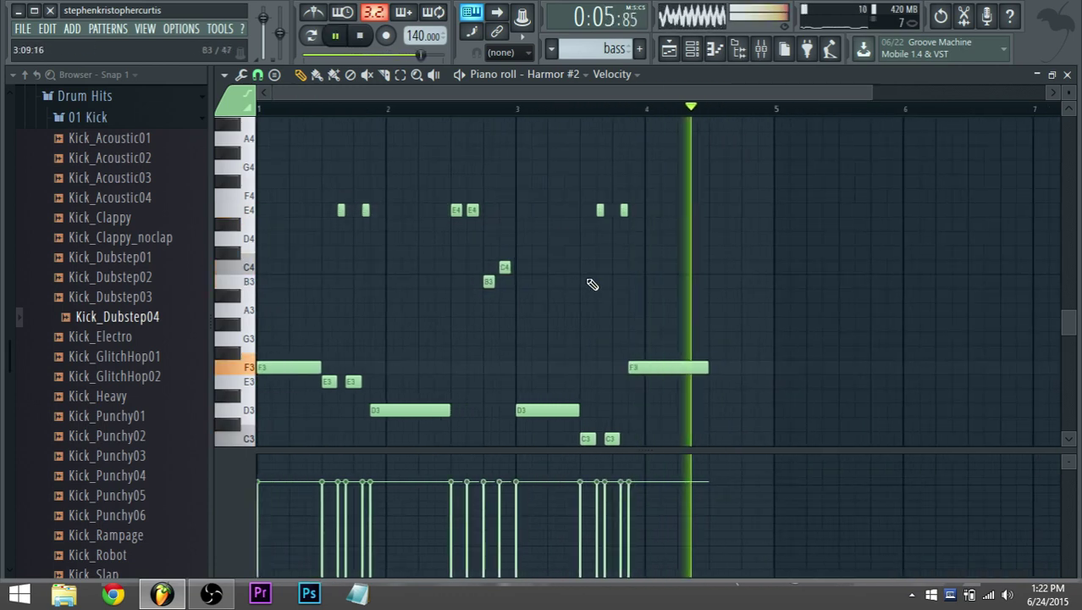
drag(528, 301, 685, 217)
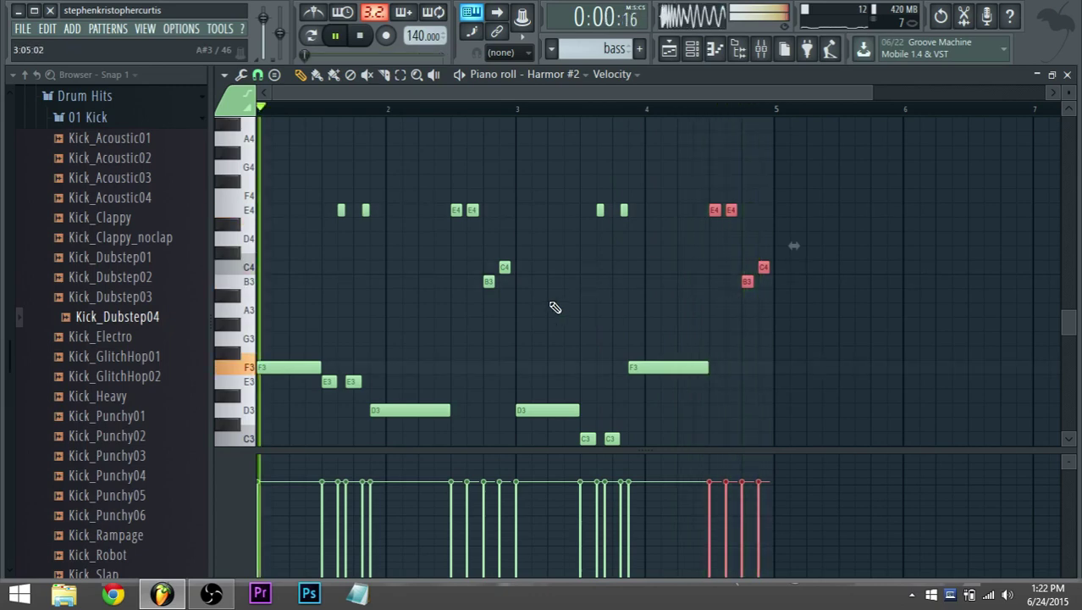
drag(529, 295, 451, 217)
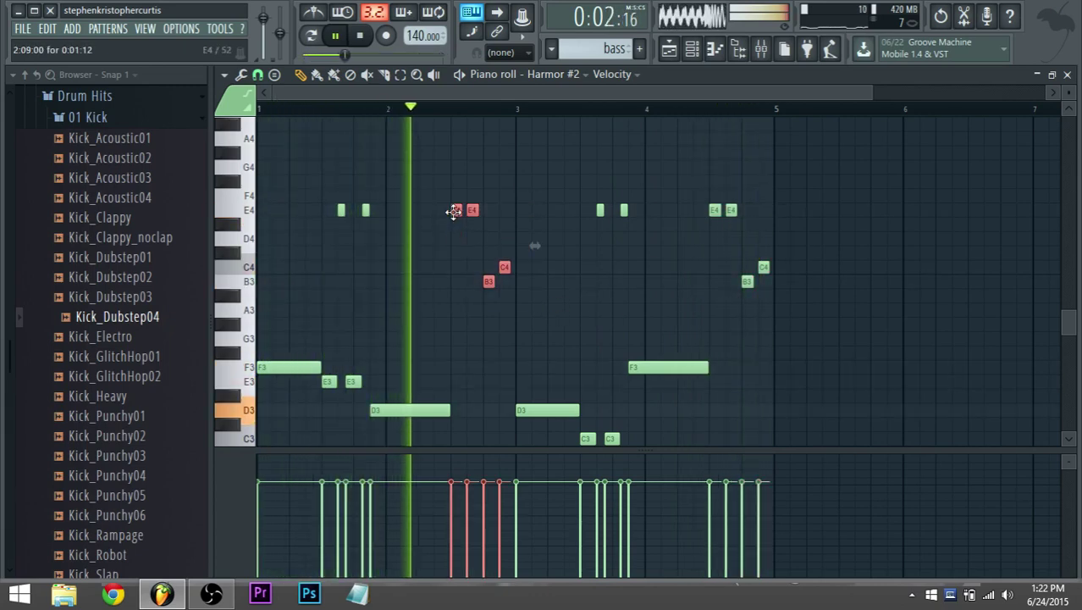
key(space)
drag(452, 353, 460, 373)
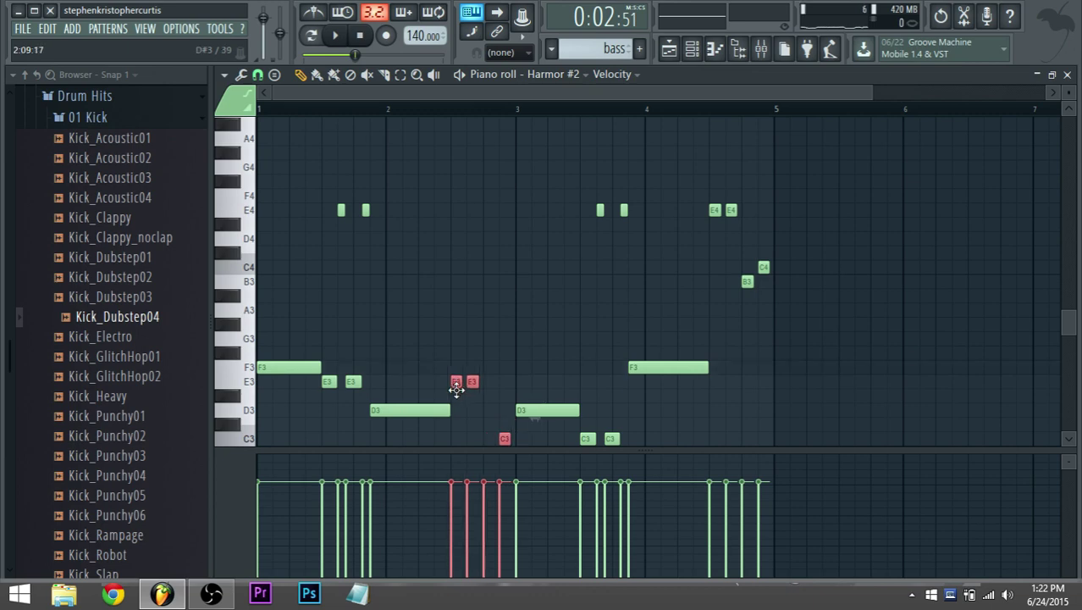
scroll(463, 347, down, 5)
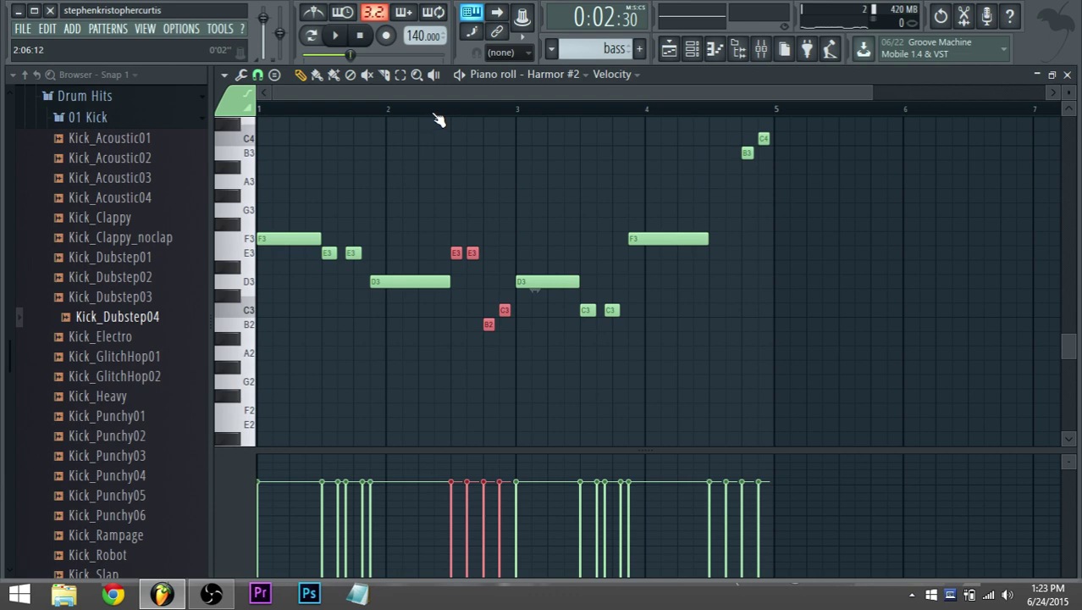
click(377, 102)
key(space)
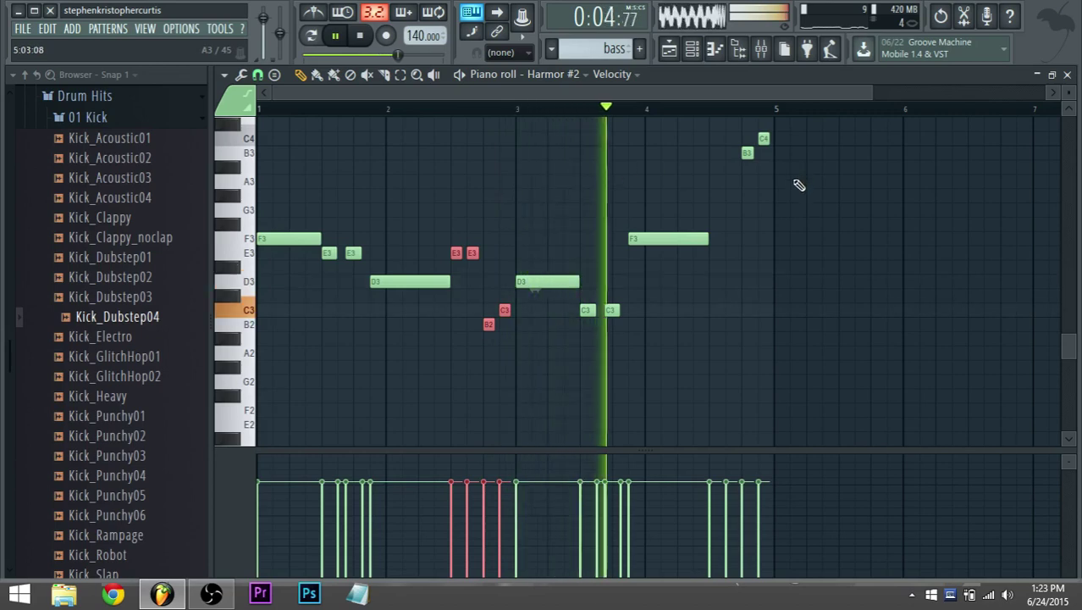
Lower the bar 4 run an octave, change its last two notes to F3 and E3, and play the pattern.
scroll(798, 185, up, 3)
drag(793, 271, 718, 351)
click(754, 392)
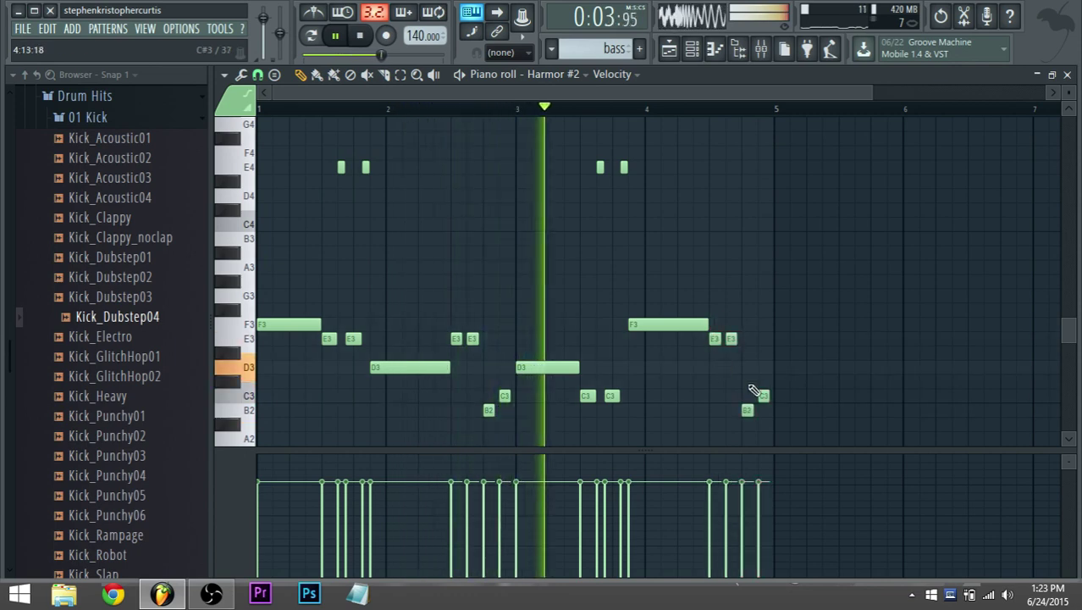
drag(747, 410, 751, 327)
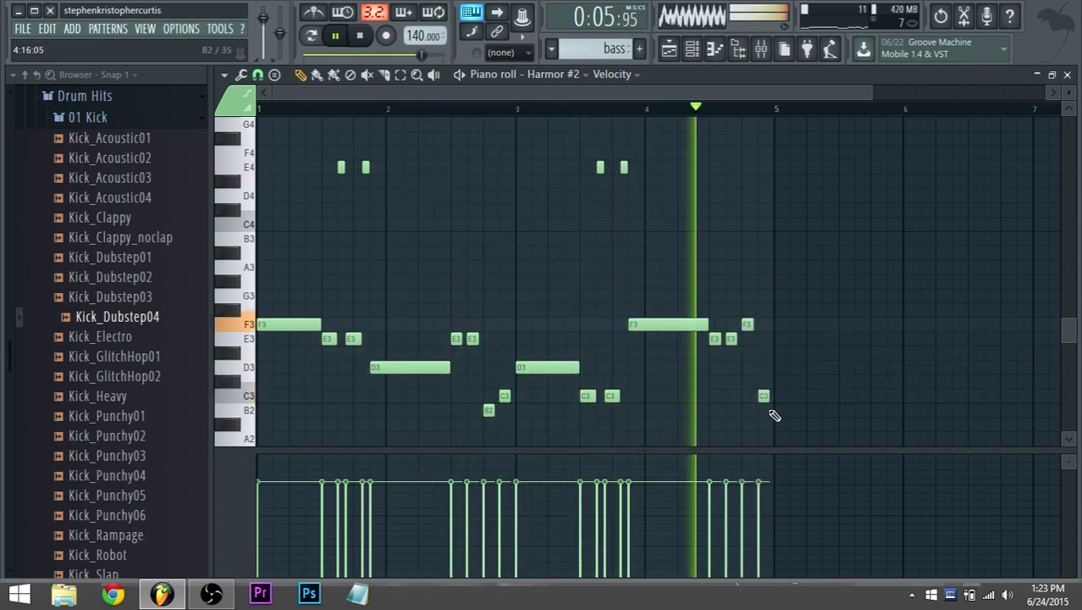
drag(763, 396, 763, 338)
key(space)
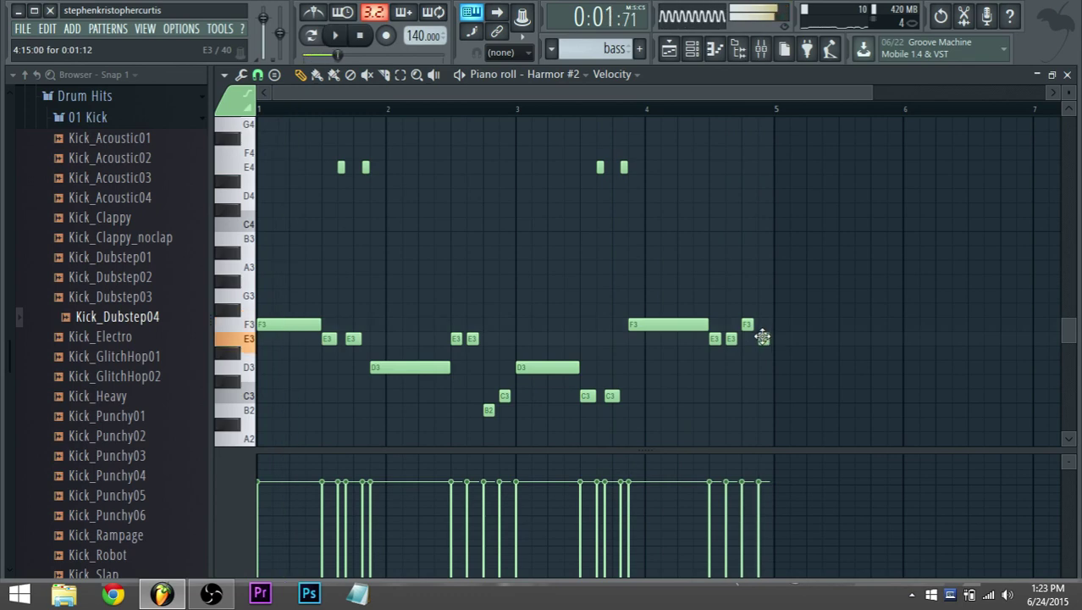
key(space)
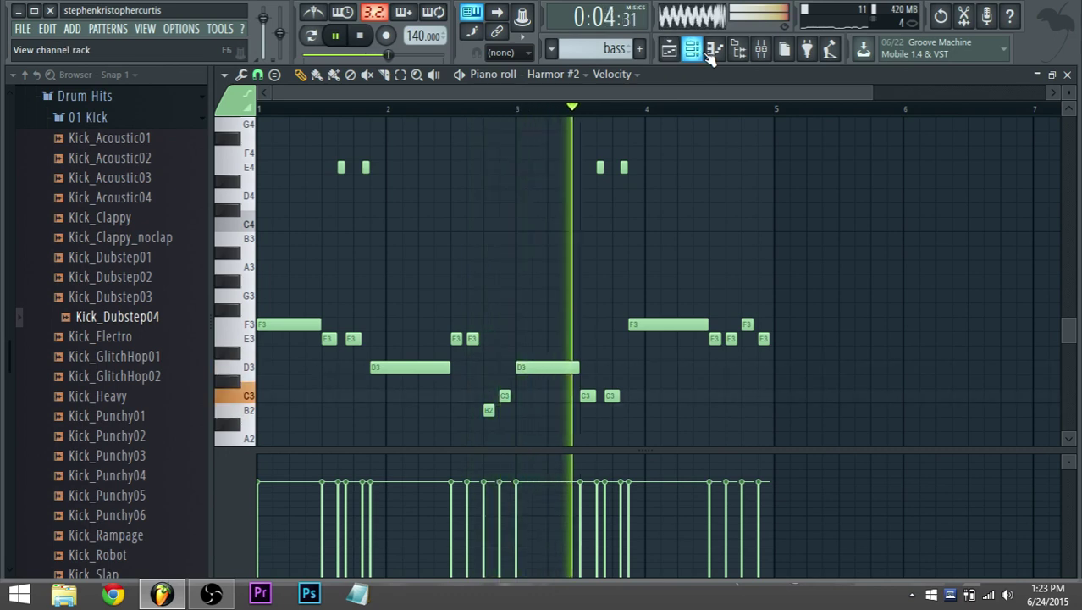
key(space)
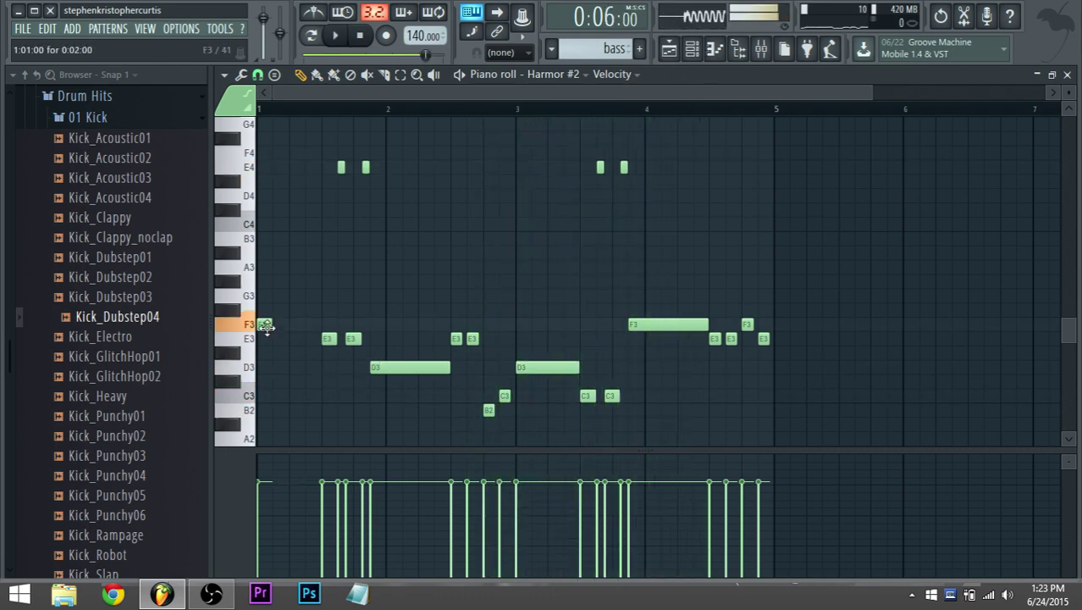
Shorten the long F3 note opening bar 1, add a second short F3 after it, and play from the start.
scroll(294, 329, down, 1)
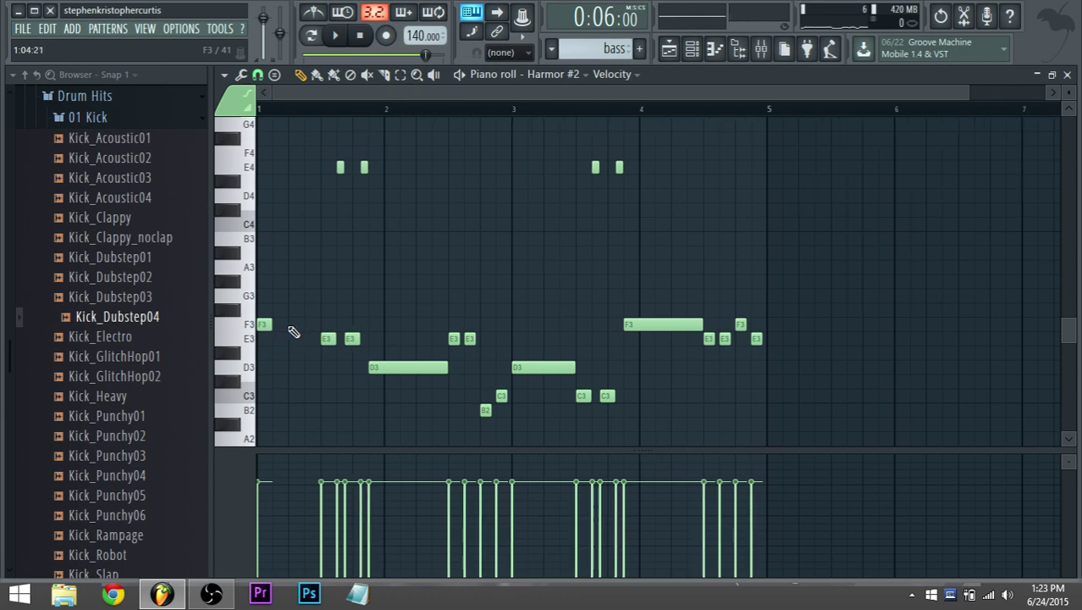
key(space)
key(space)
click(284, 325)
key(space)
key(space)
click(275, 108)
key(space)
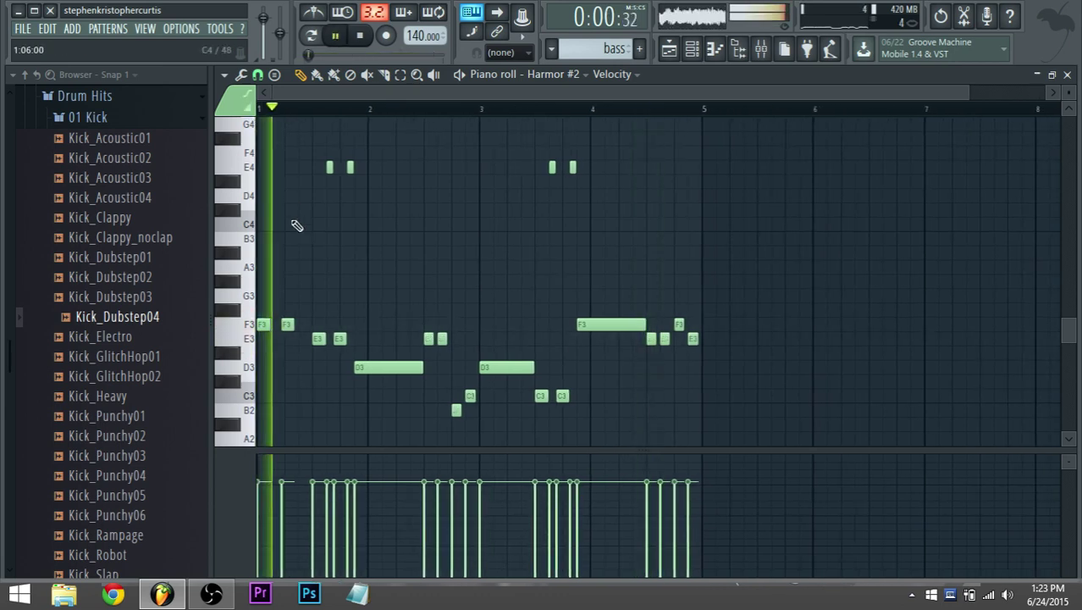
Move the second short F3 slightly earlier to 1:04:00, add a third short F3 after it, and play the result.
key(space)
key(space)
key(space)
key(space)
drag(286, 325, 282, 329)
key(space)
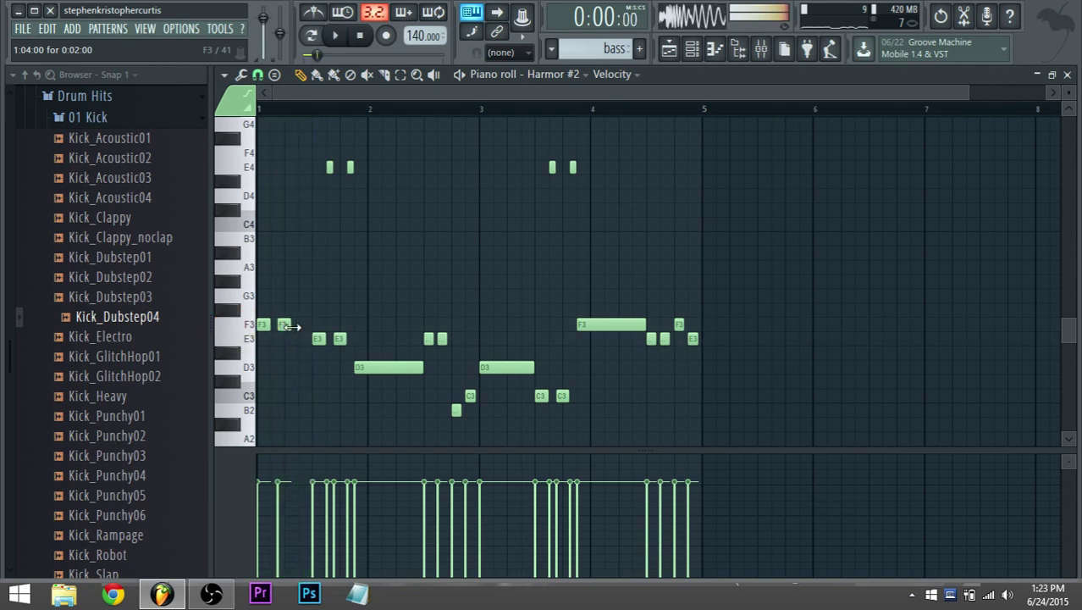
key(space)
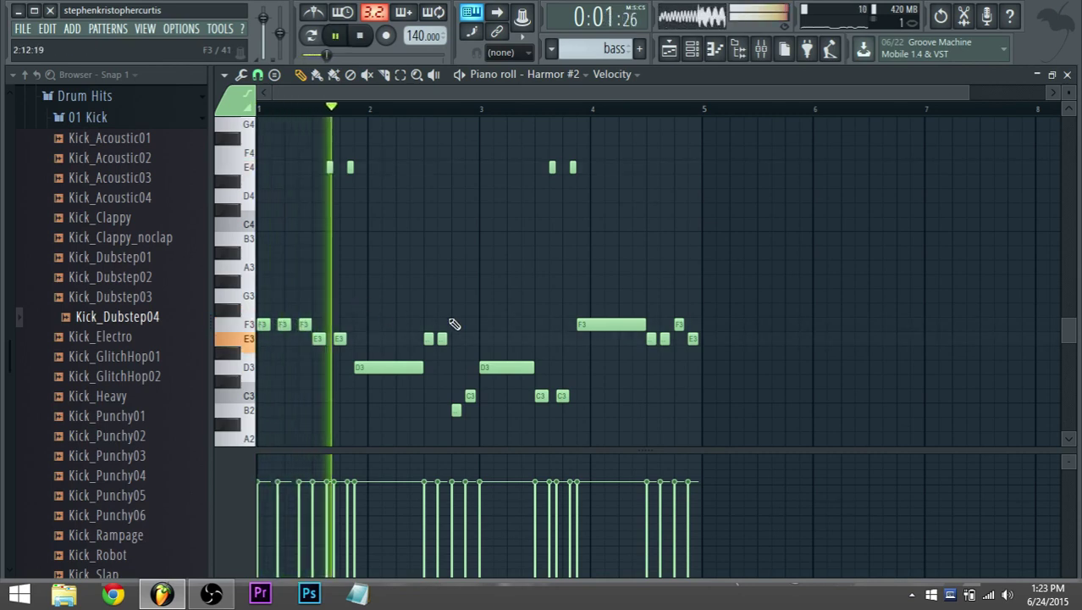
Replace the long D3 across bars 1 and 2 with three short D3 notes and play it within the full song.
key(space)
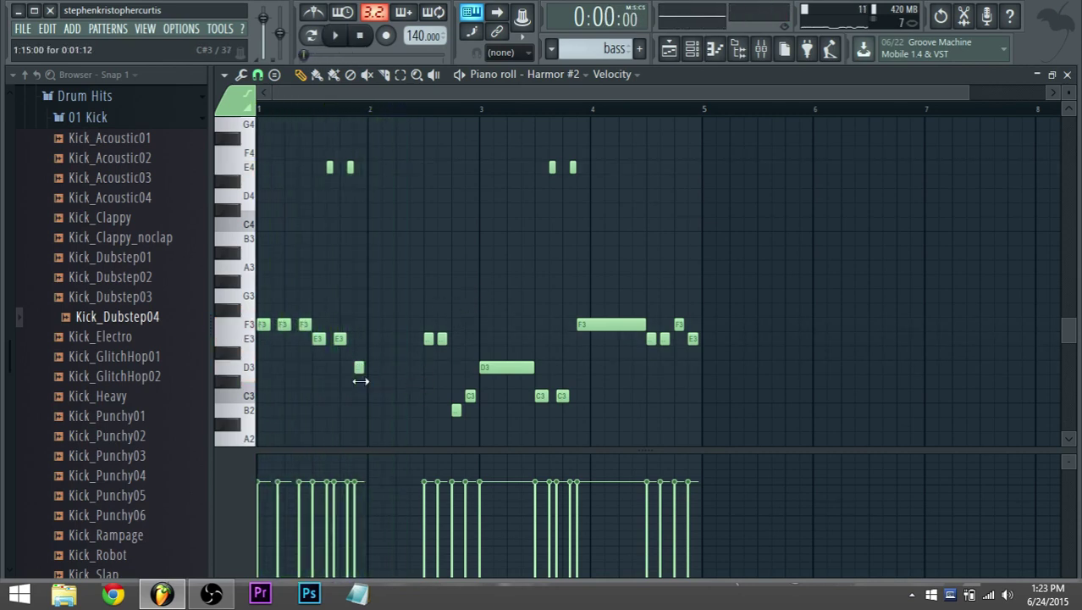
key(space)
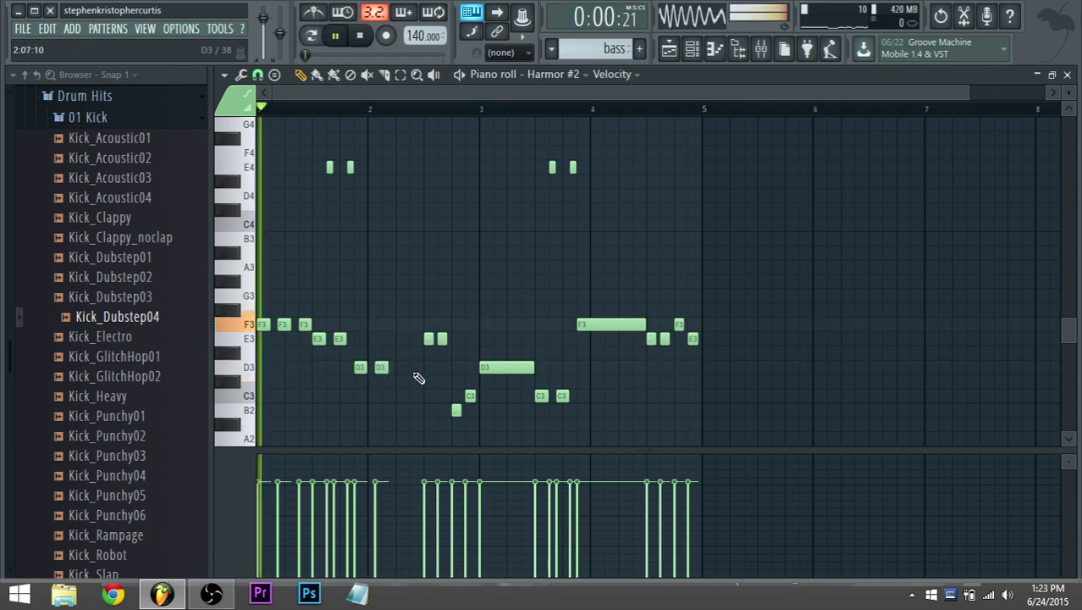
click(403, 371)
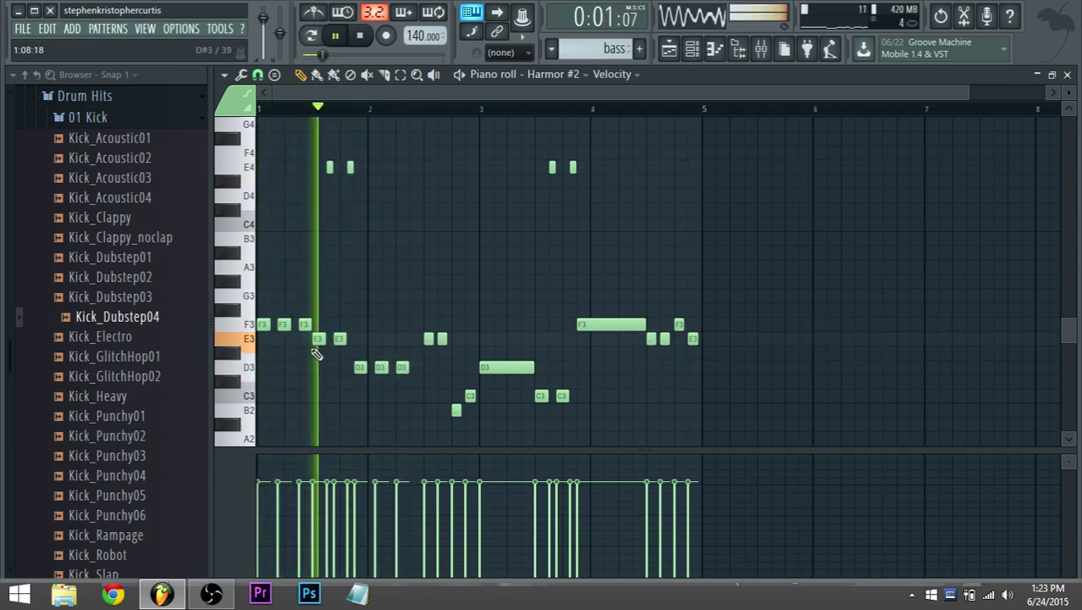
key(space)
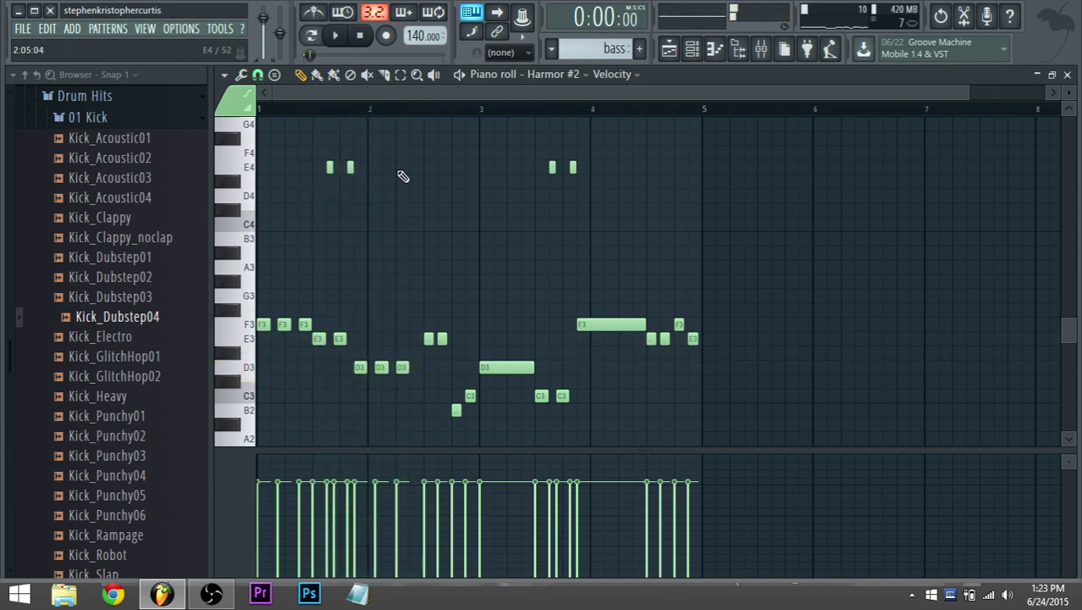
click(332, 38)
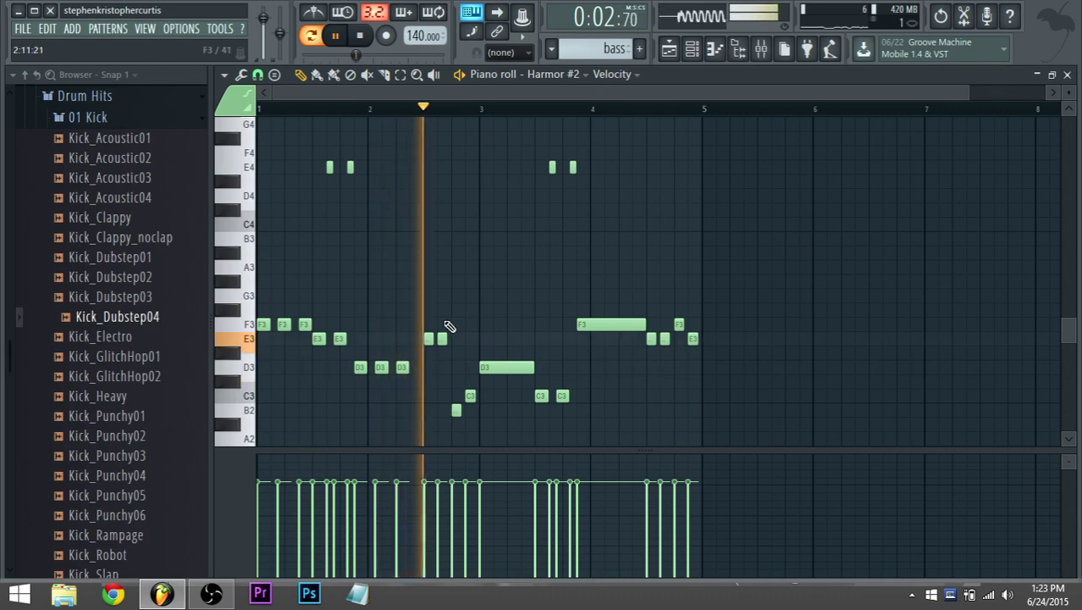
Add a very short D3 before the two E3 notes in bar 2 and replace bar 3's long D3 with three short D3 notes.
key(space)
scroll(421, 378, up, 3)
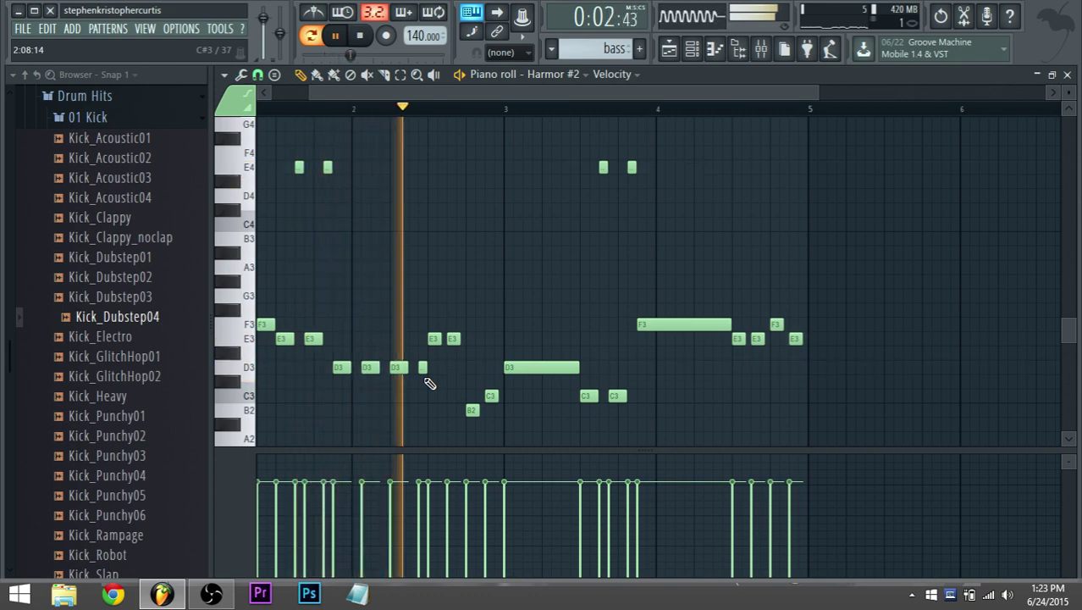
key(space)
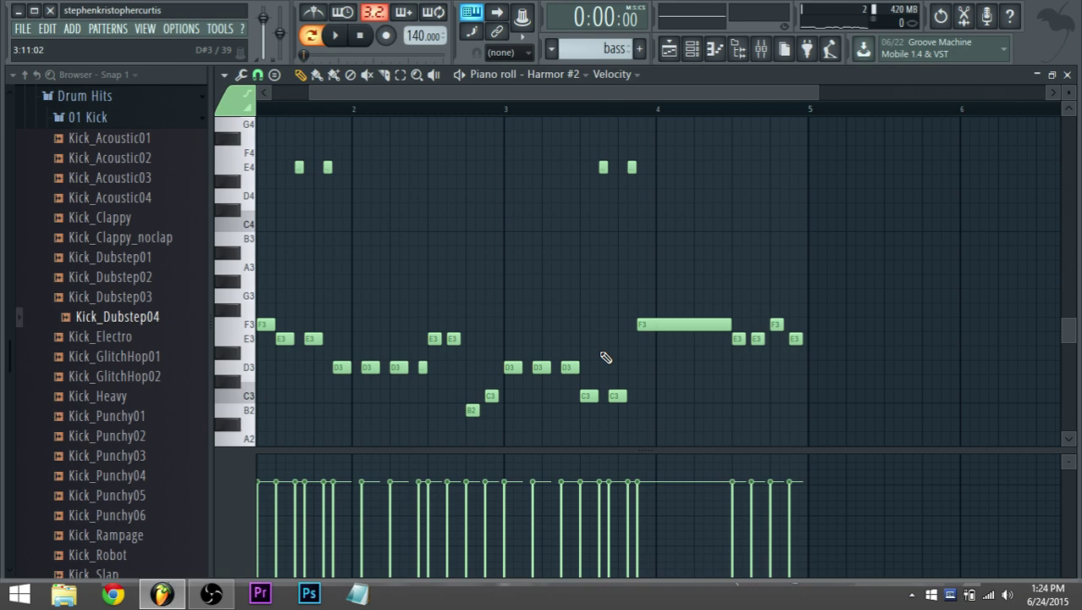
Replace the long F3 leading into bar 4 with three short F3 notes and an even shorter fourth one before the E3.
drag(730, 324, 657, 332)
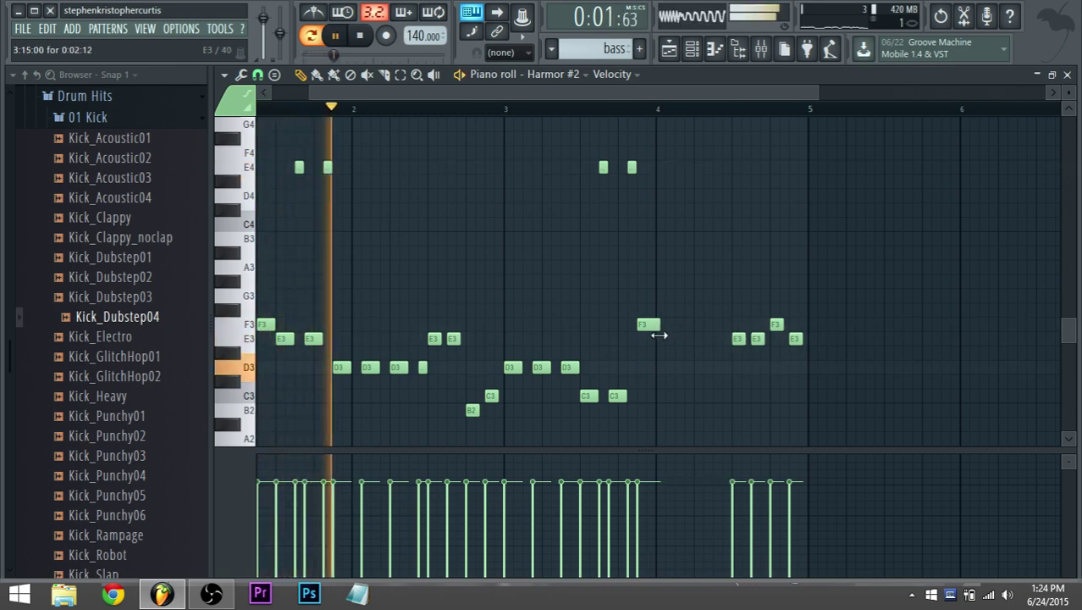
click(673, 329)
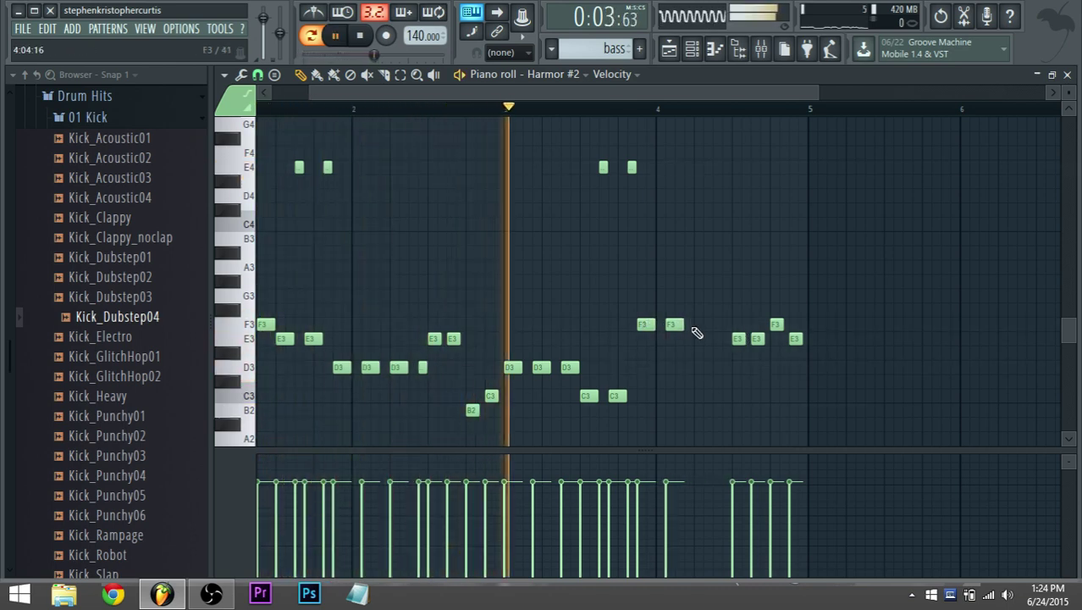
click(691, 329)
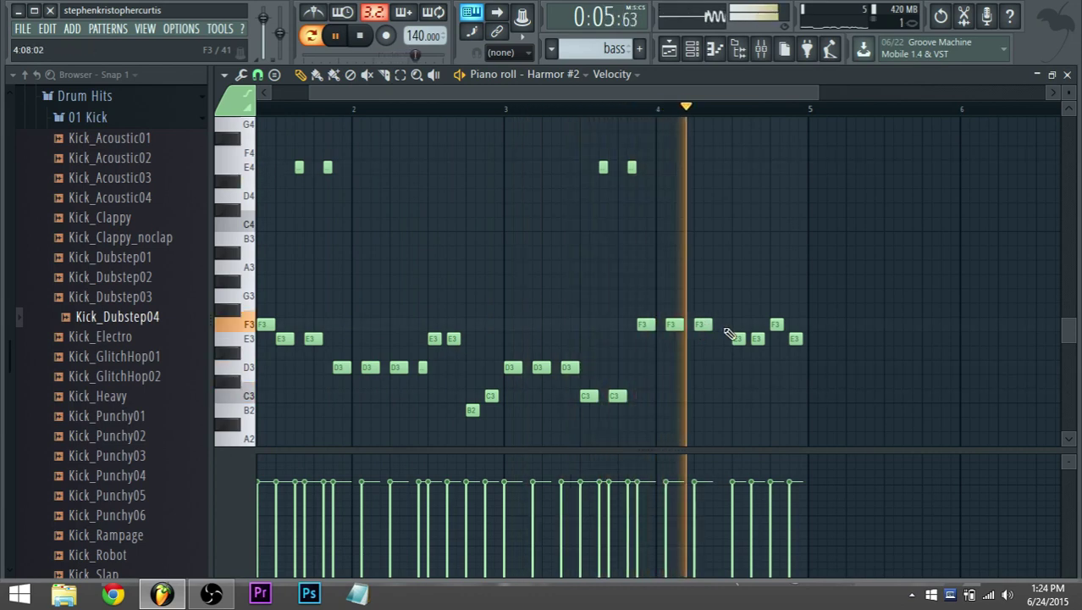
click(728, 327)
drag(738, 328, 729, 328)
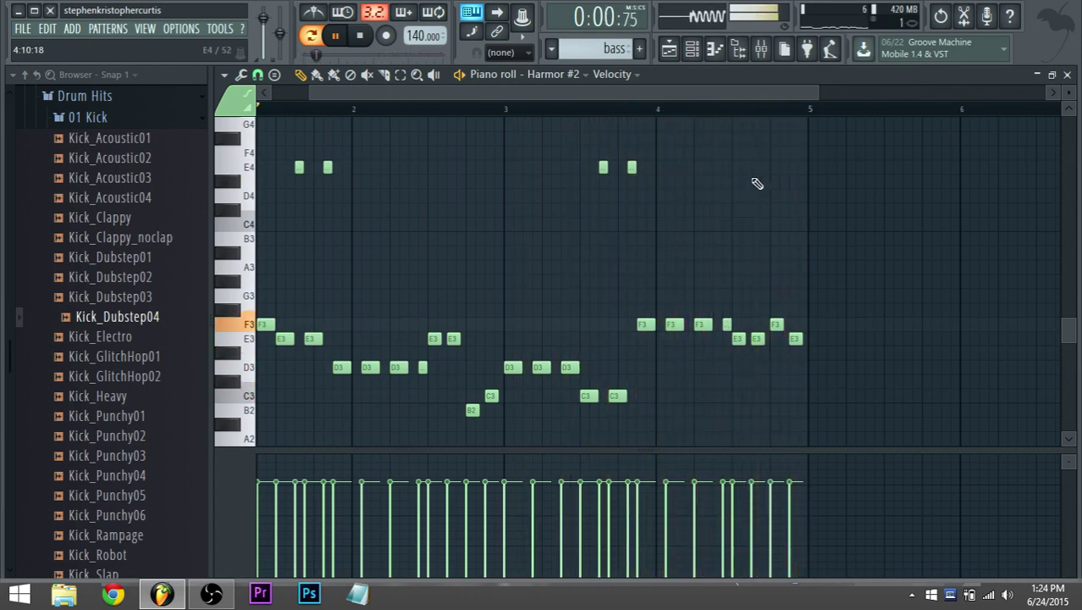
Show the playlist from bar 1 and play the arrangement, including the lead fill at the end of bar 2.
click(738, 49)
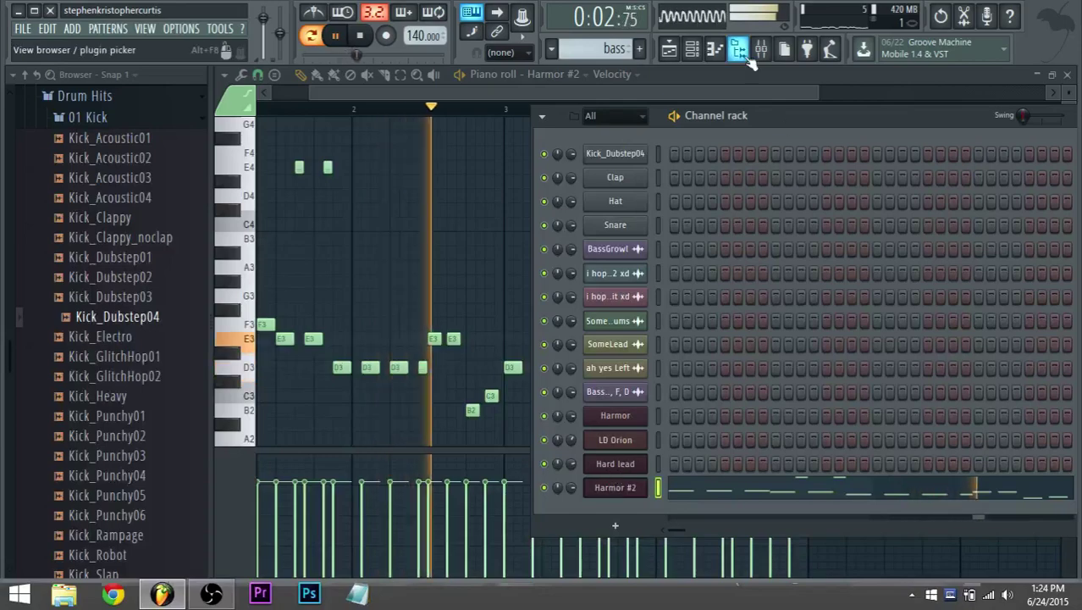
click(737, 49)
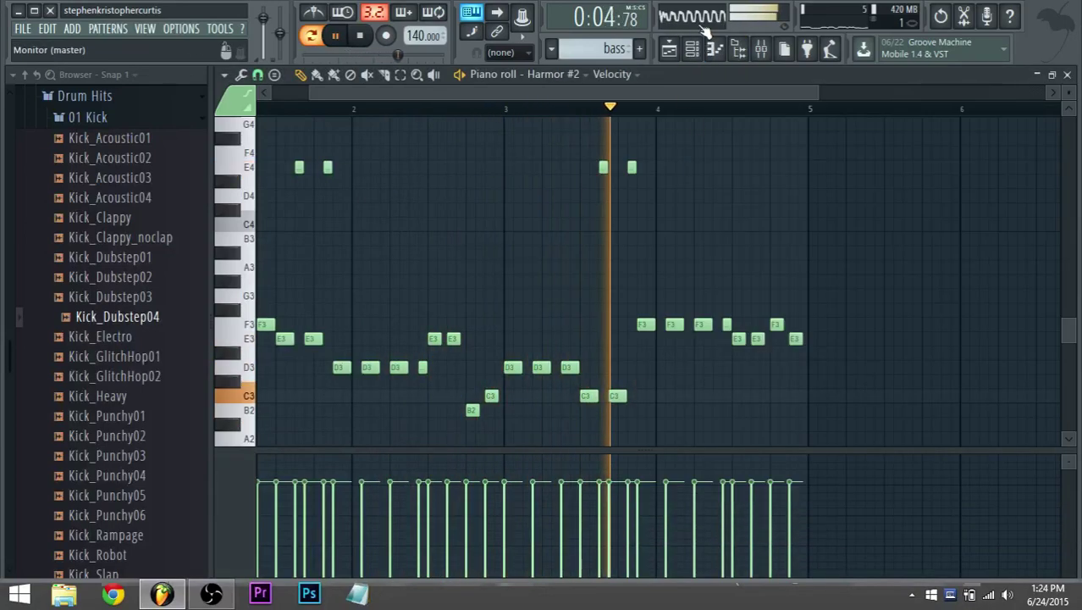
click(715, 49)
click(696, 52)
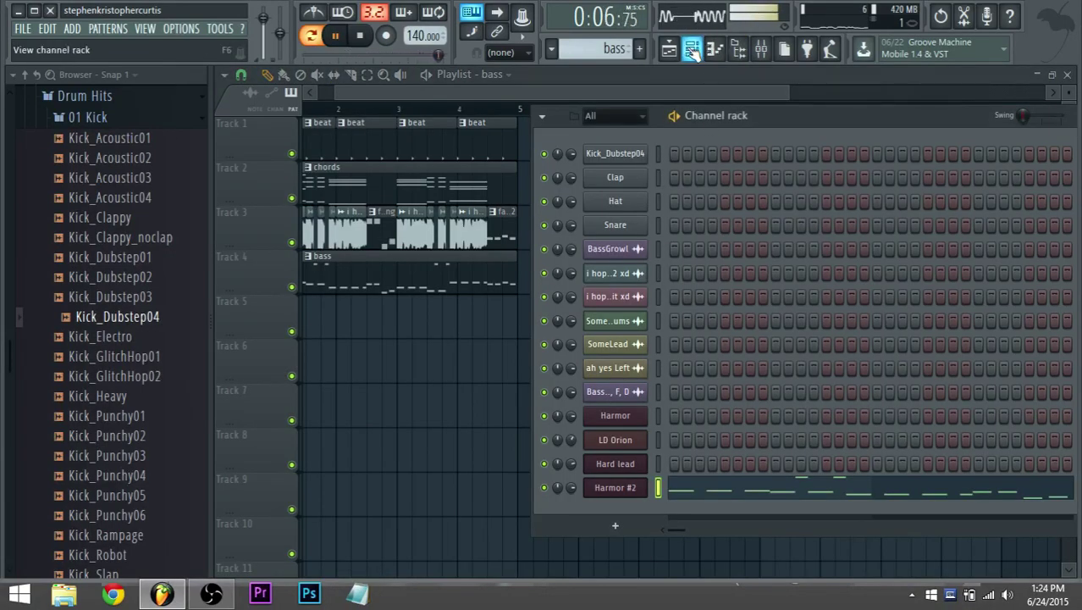
click(693, 50)
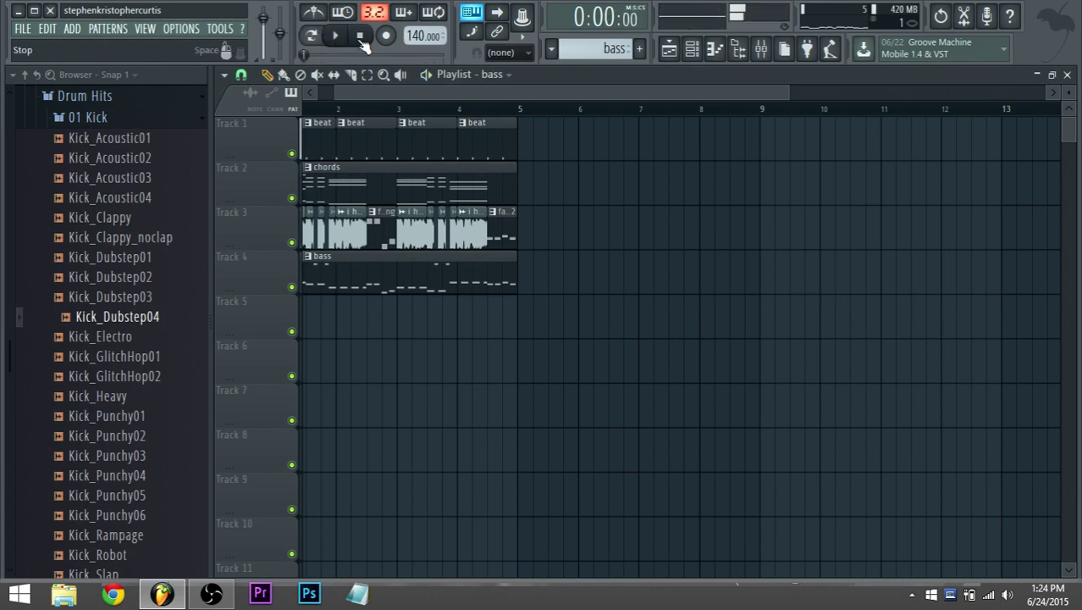
drag(357, 92, 302, 97)
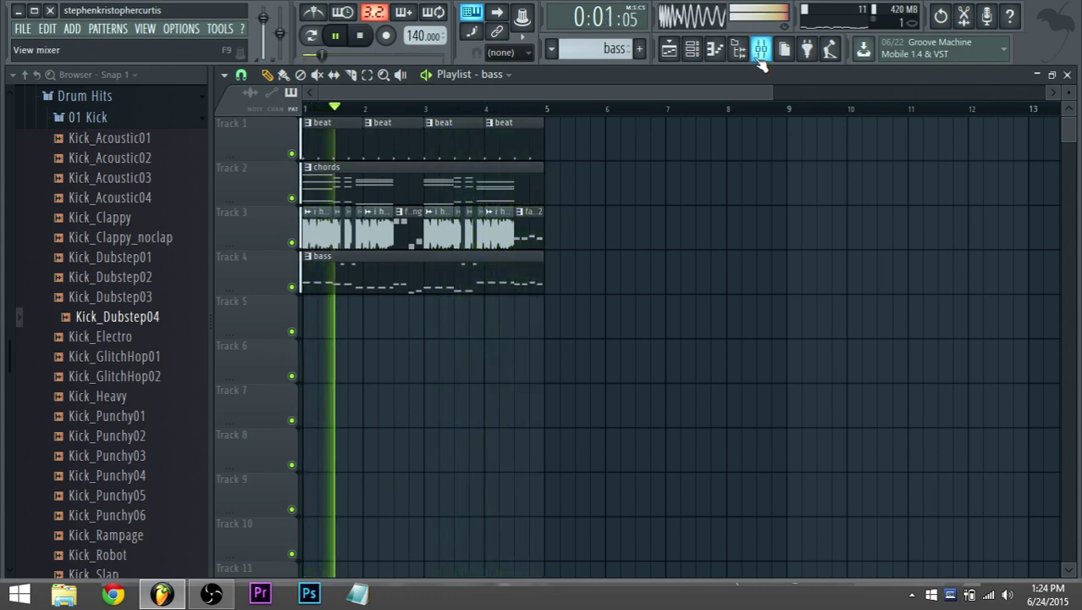
key(space)
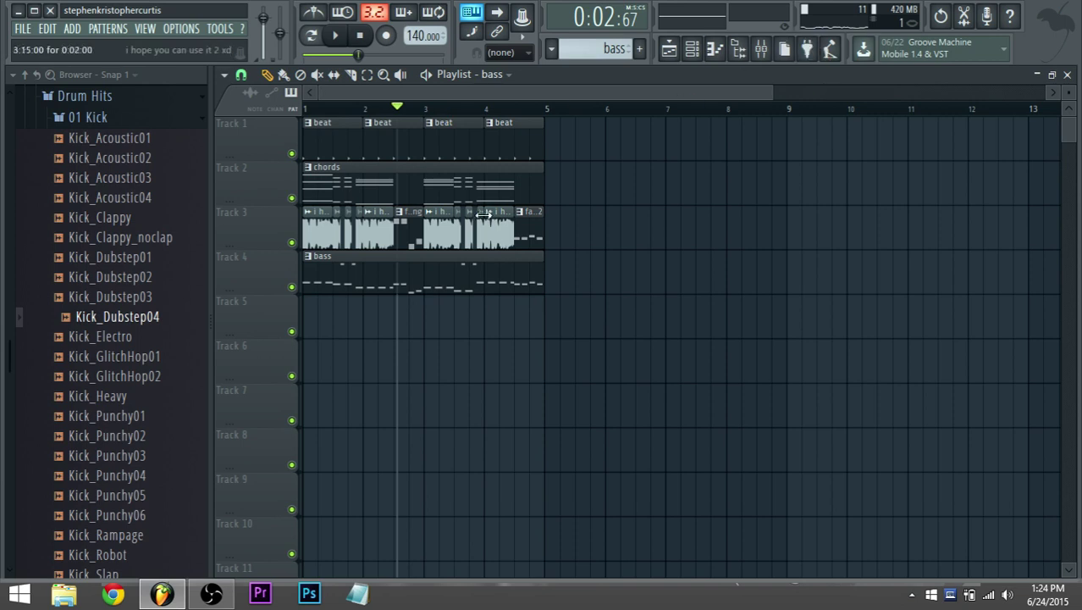
key(space)
key(space)
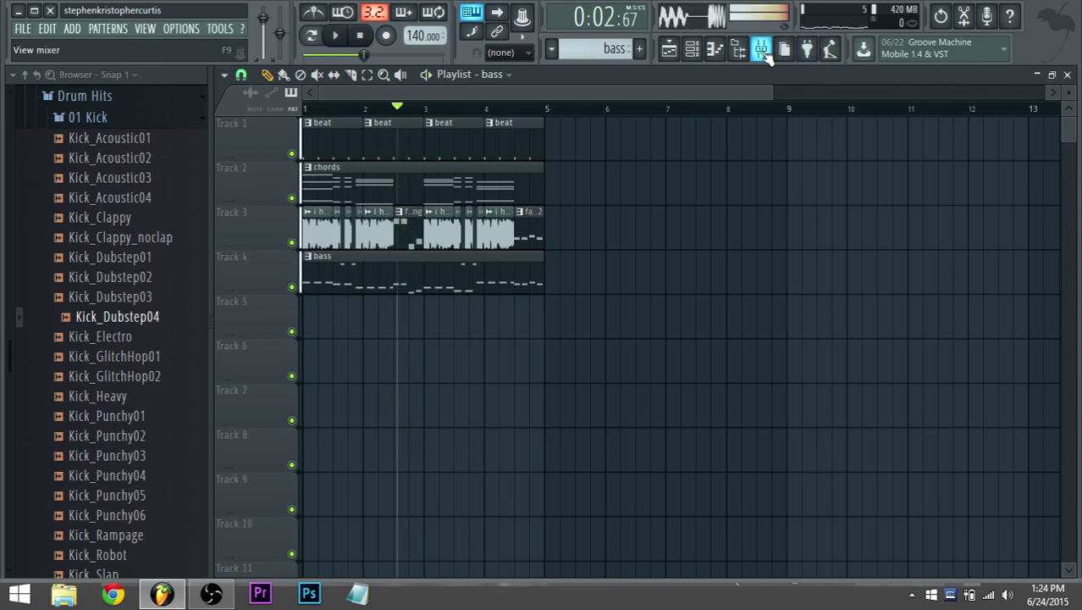
Open the mixer, listen to the Harmor #2 track alone, and solo the LD FireRaver track instead.
click(762, 50)
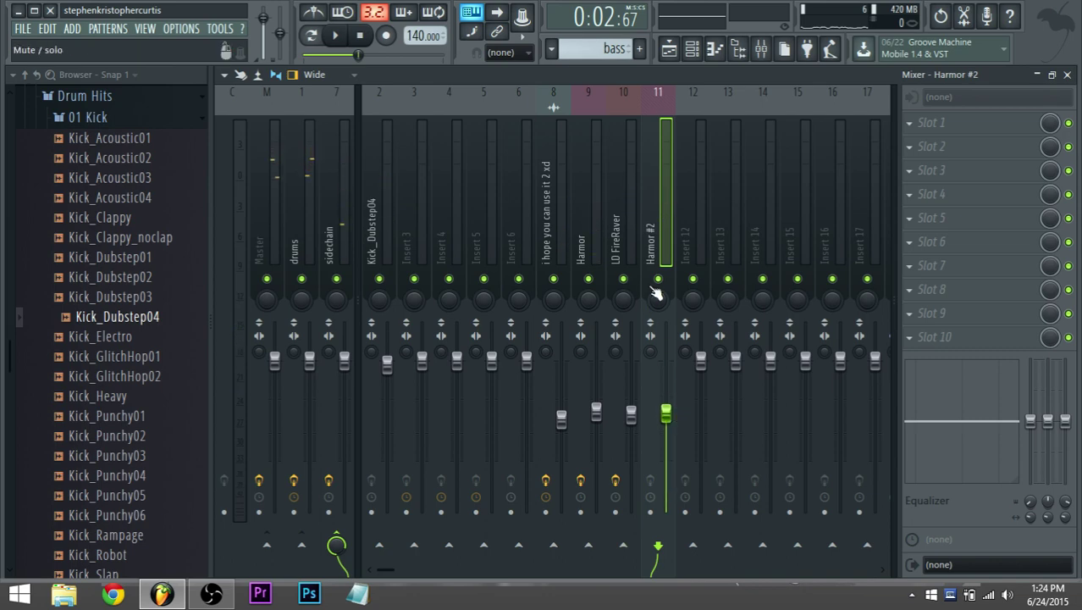
right_click(667, 284)
key(space)
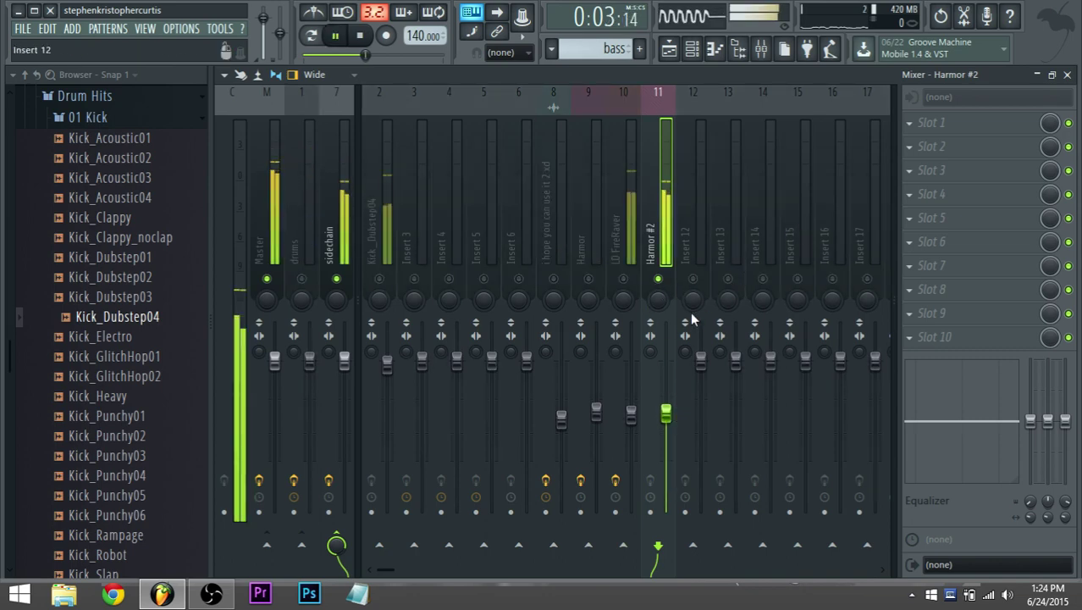
right_click(658, 280)
key(space)
key(space)
right_click(624, 279)
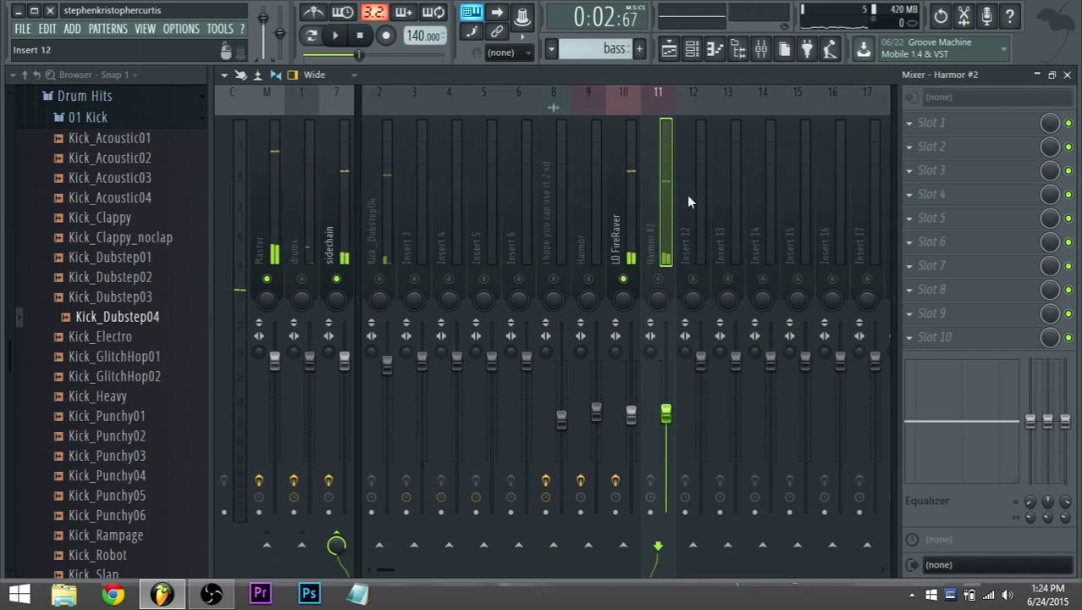
Add Fruity Reeverb 2 to effect slot 2 of the LD FireRaver track and play the soloed result.
click(621, 222)
click(932, 146)
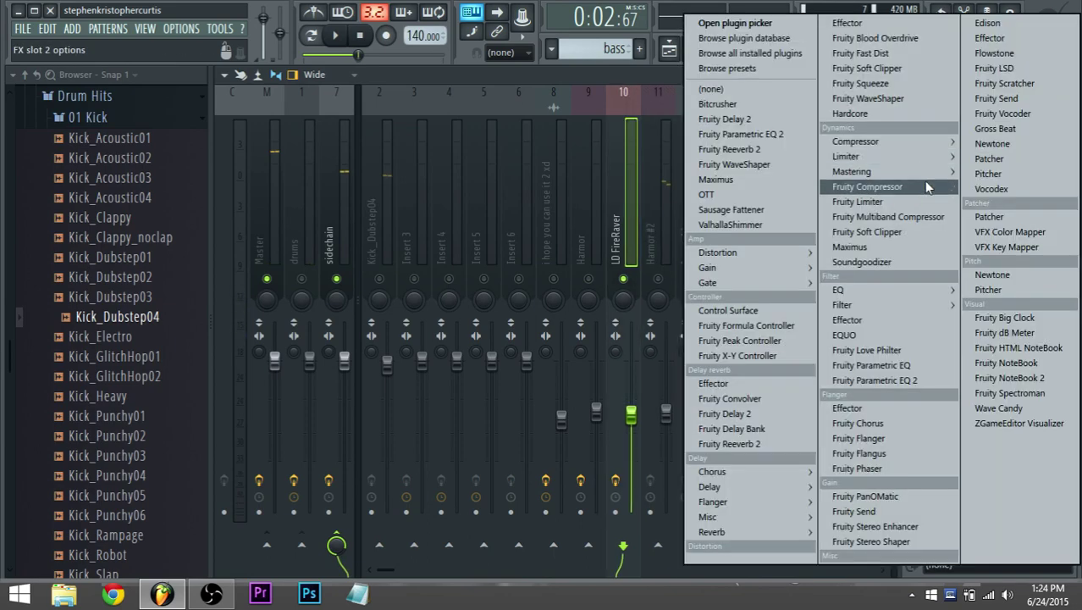
click(777, 154)
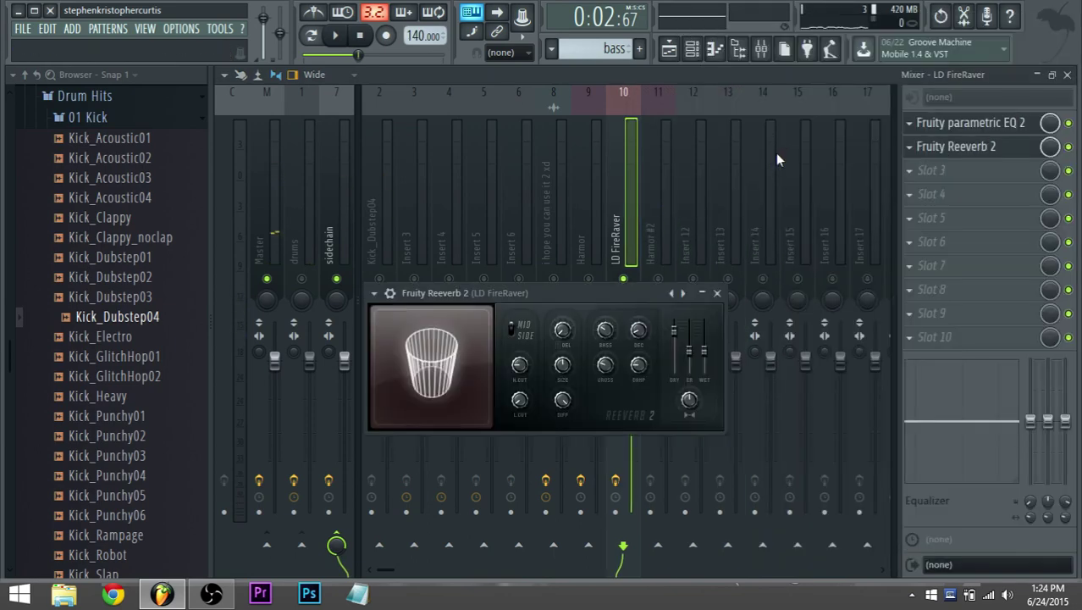
key(space)
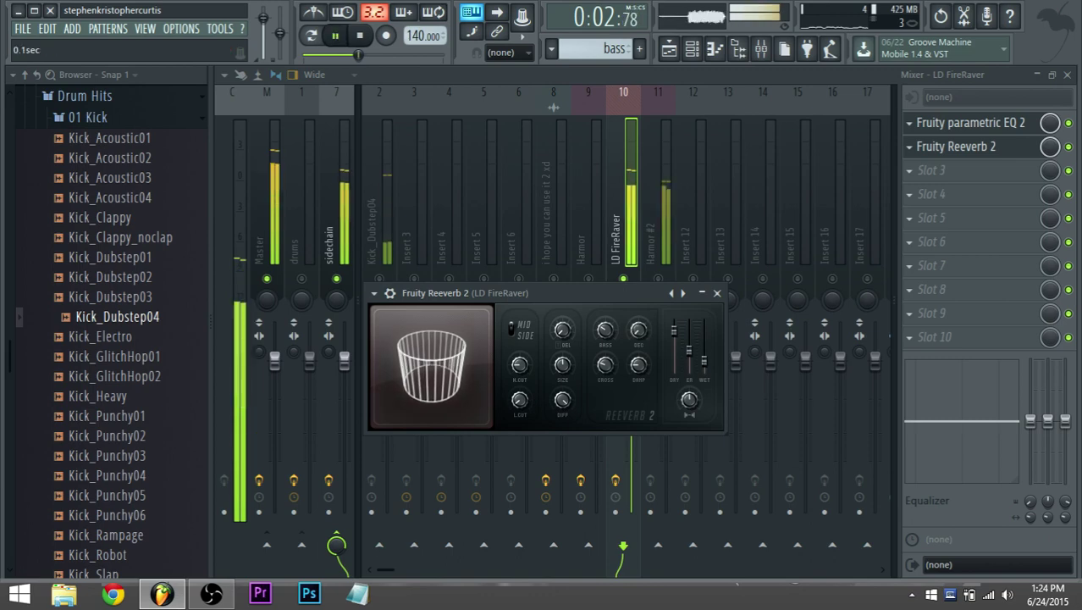
key(space)
Add OTT to slot 3 of LD FireRaver, audition it, unsolo the track and raise its volume to about 75% (-6.0 dB).
click(931, 170)
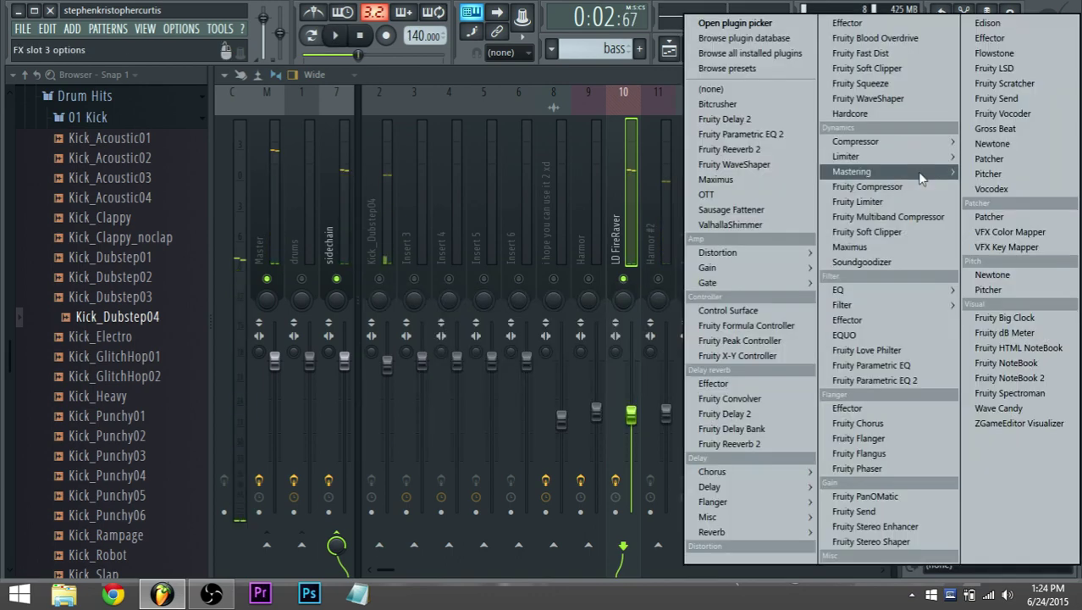
click(745, 198)
key(space)
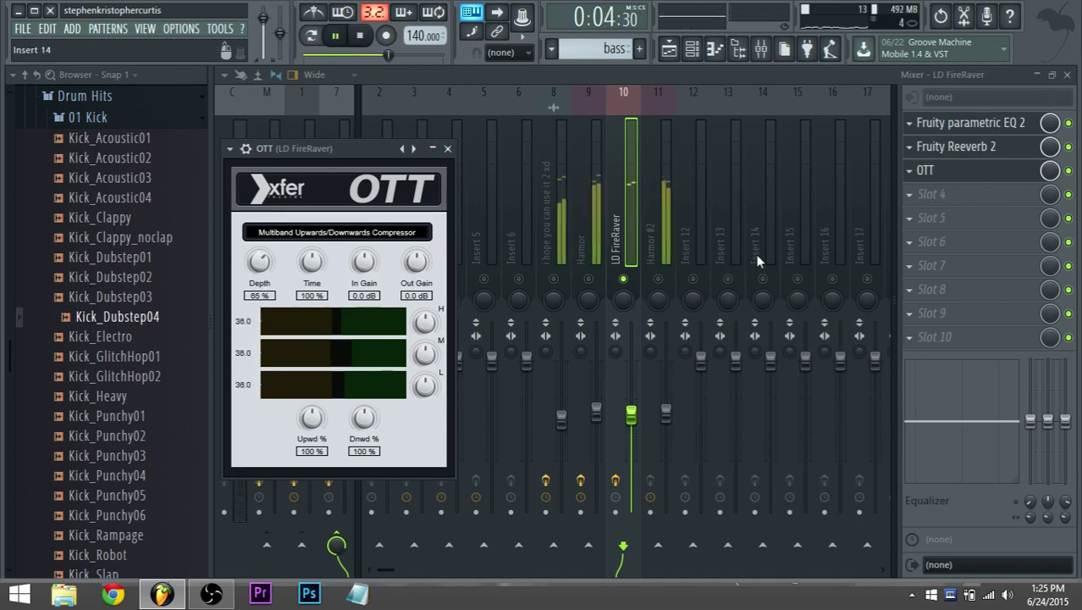
right_click(624, 280)
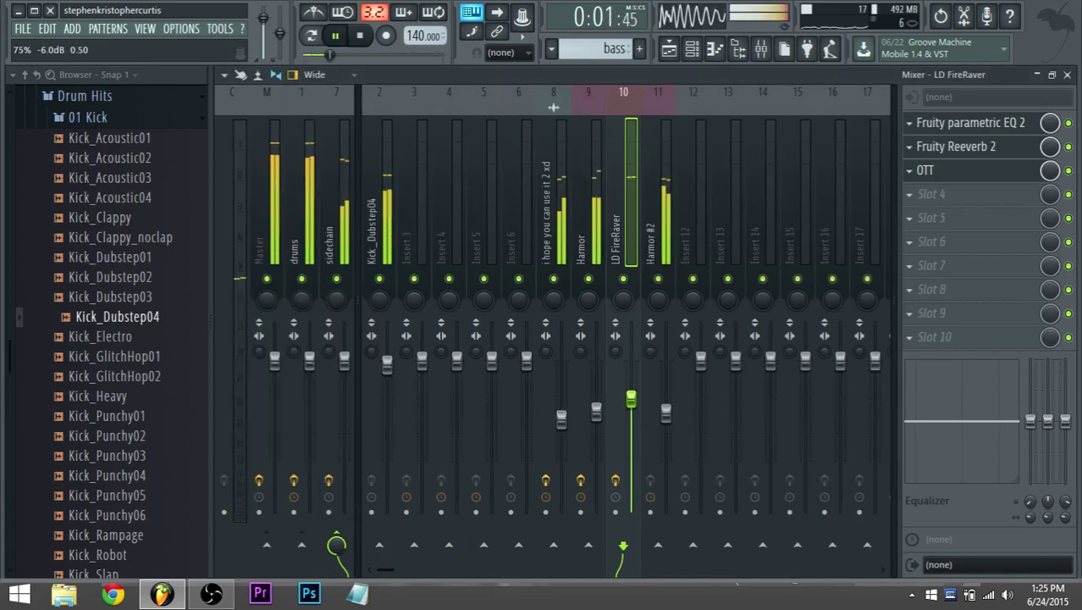
Move LD FireRaver's Fruity Parametric EQ 2 below OTT, lower band 5 slightly and raise bands 3, 4 and 6.
click(970, 129)
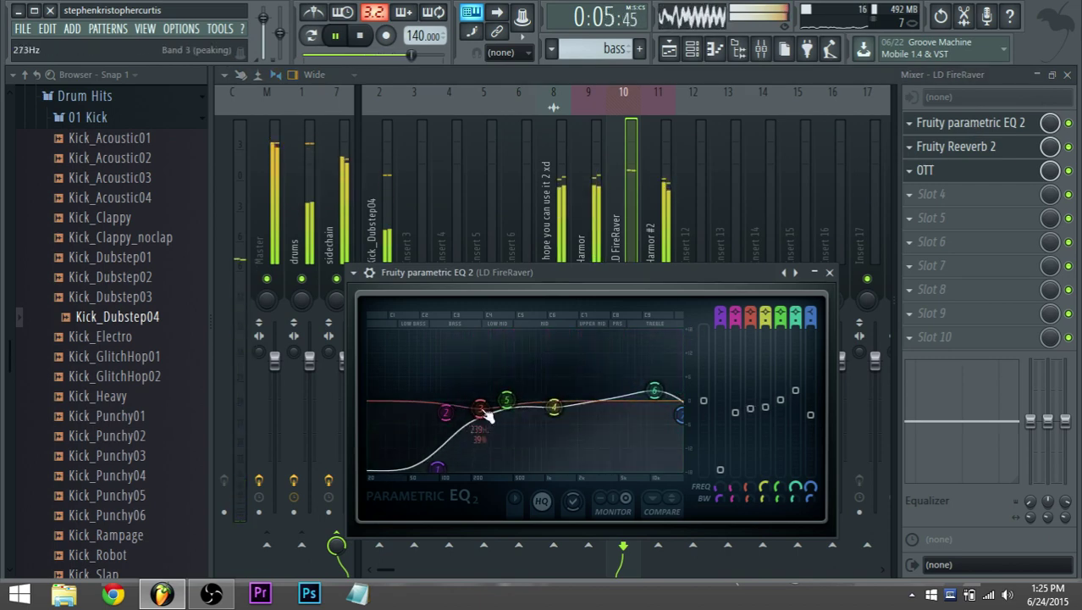
scroll(940, 130, down, 2)
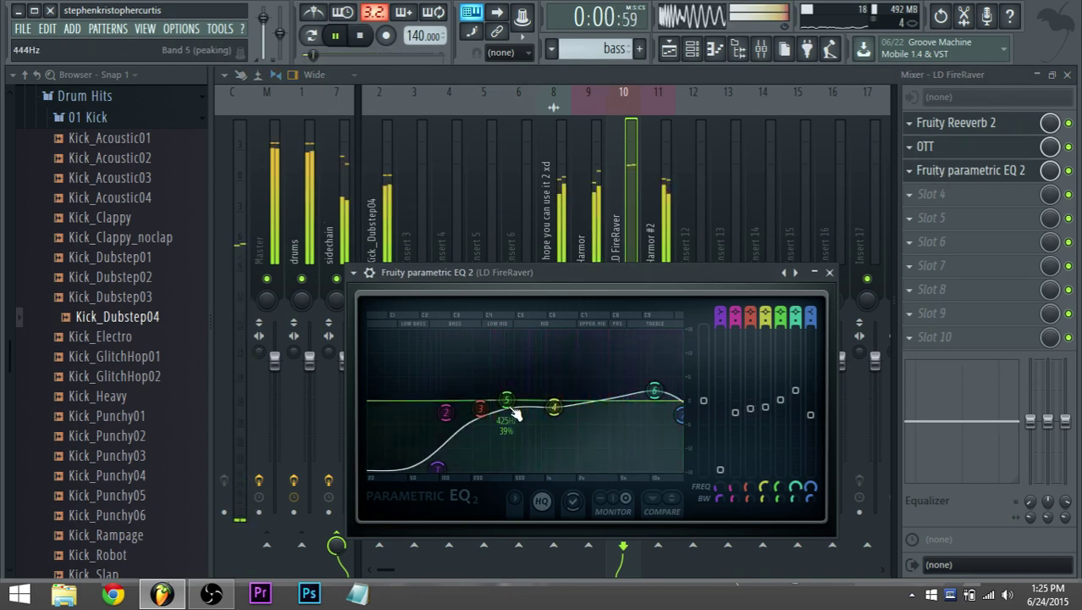
drag(517, 414, 553, 400)
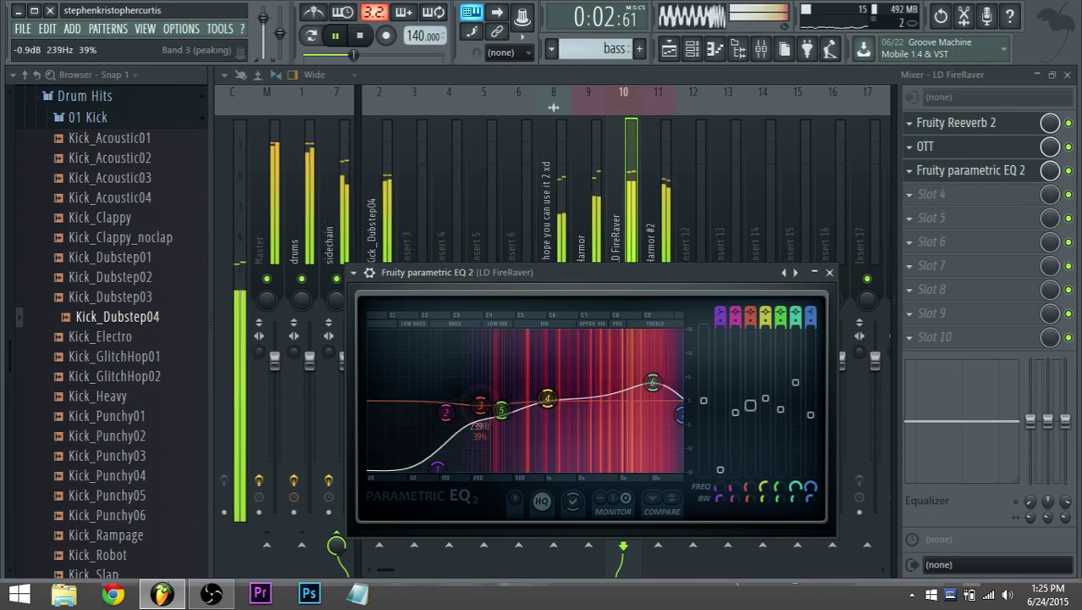
drag(482, 410, 484, 400)
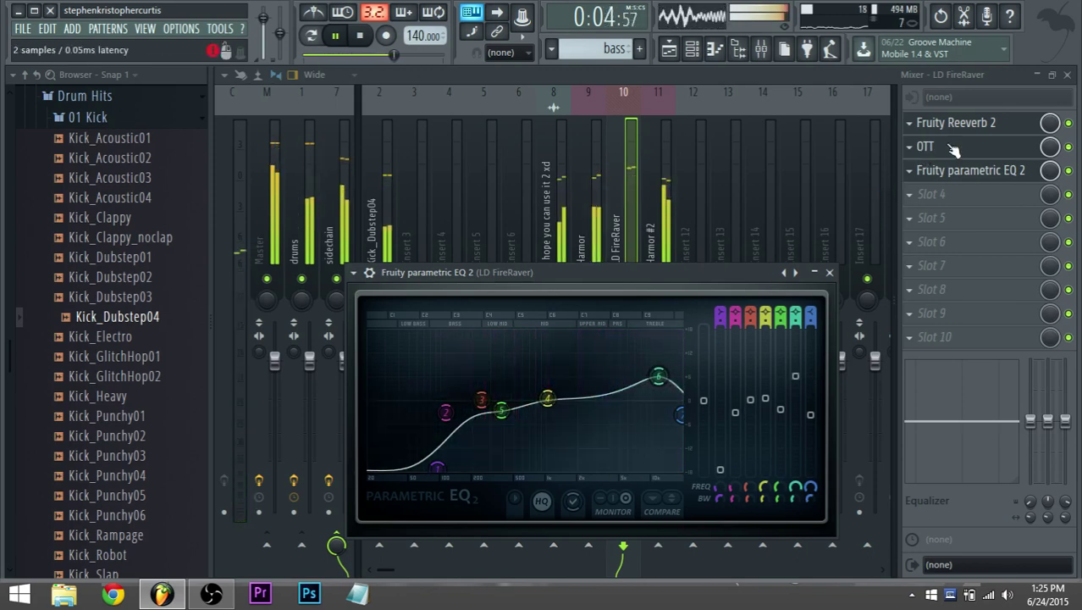
Adjust LD FireRaver's Fruity Reeverb 2 with a higher wet level, smaller room size, changed high cut and diffusion, and early reflections at about 80%.
click(957, 123)
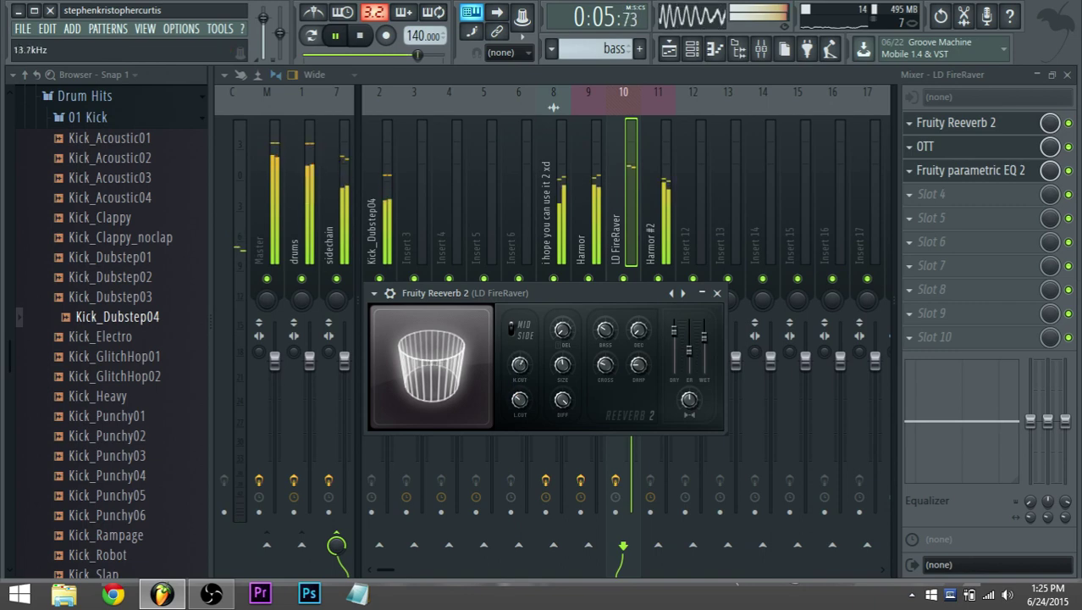
drag(520, 365, 568, 407)
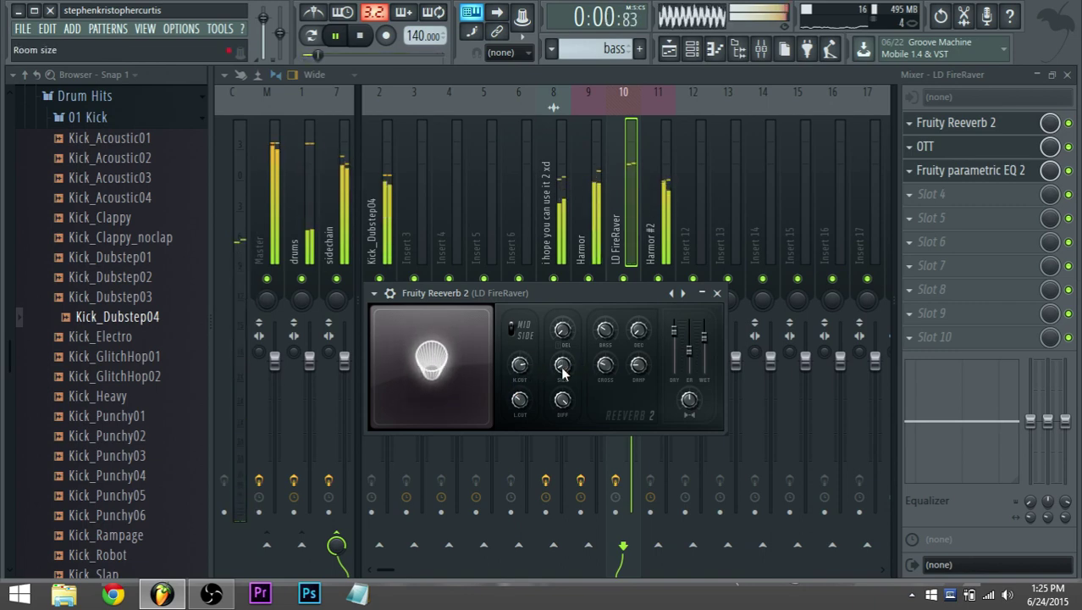
drag(568, 397, 568, 421)
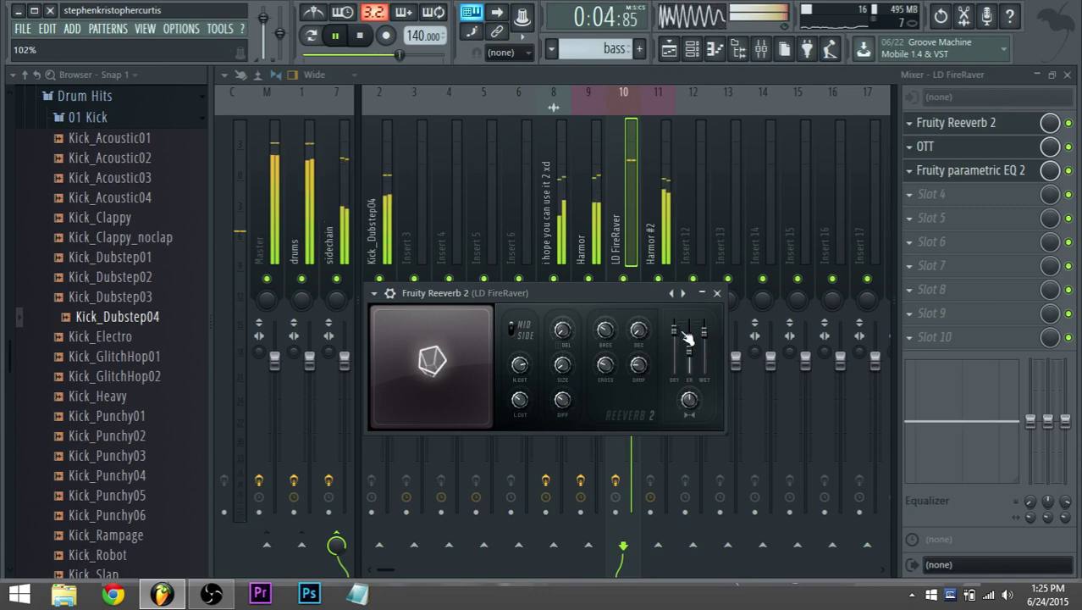
drag(690, 336, 691, 332)
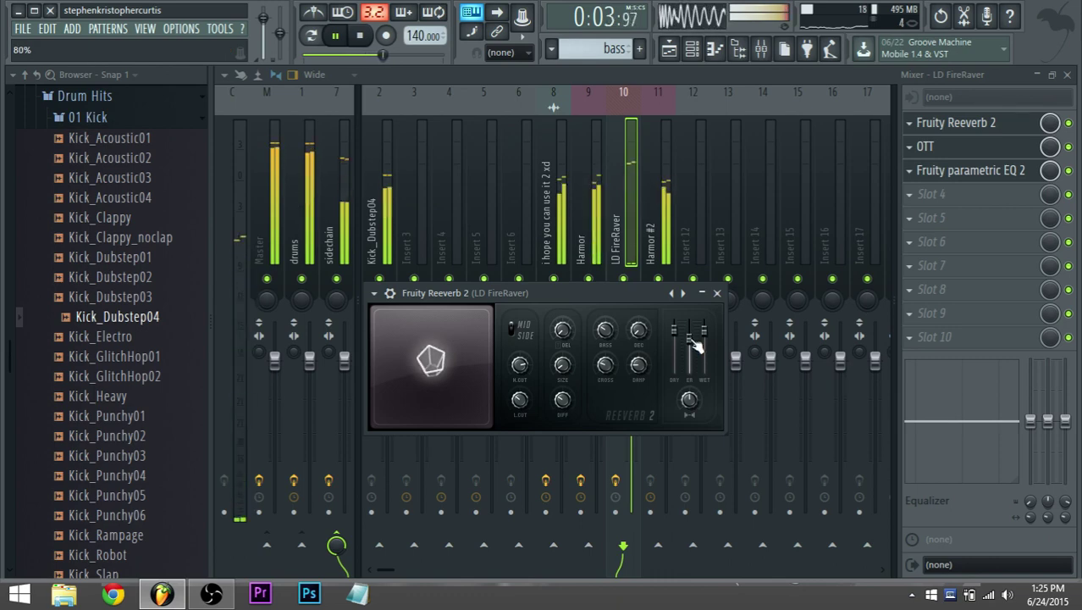
drag(569, 370, 569, 365)
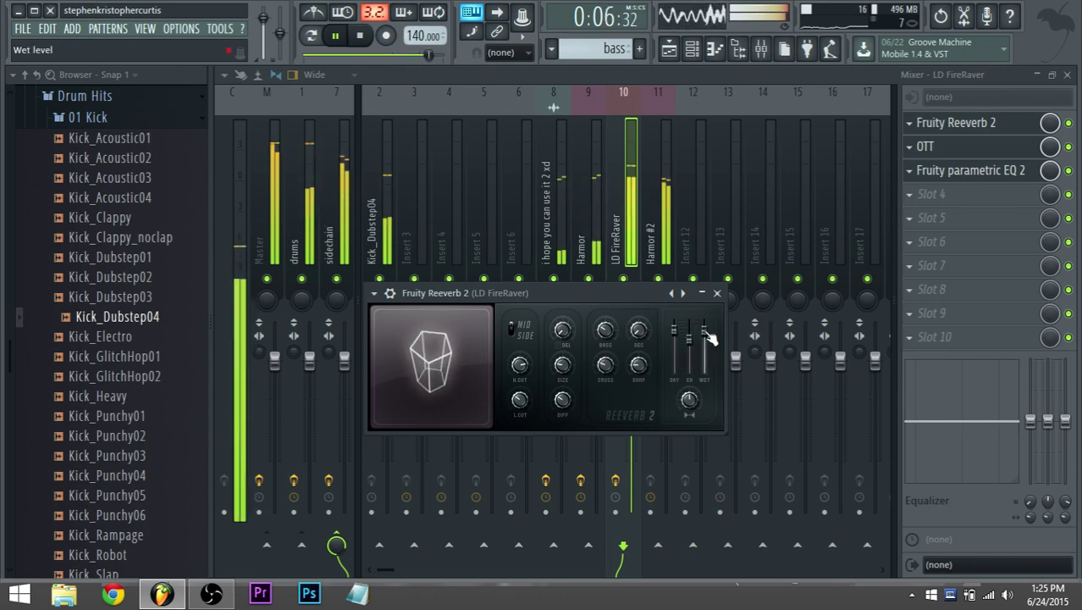
key(space)
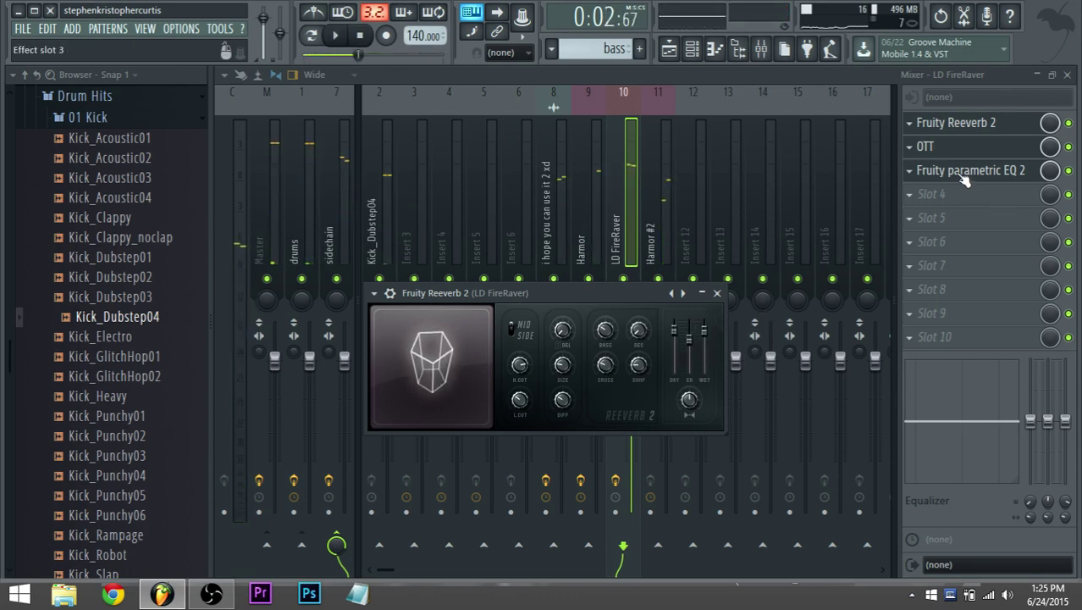
Move the parametric EQ to slot 4 of LD FireRaver and insert Fruity WaveShaper in slot 3.
drag(966, 178, 955, 197)
click(910, 172)
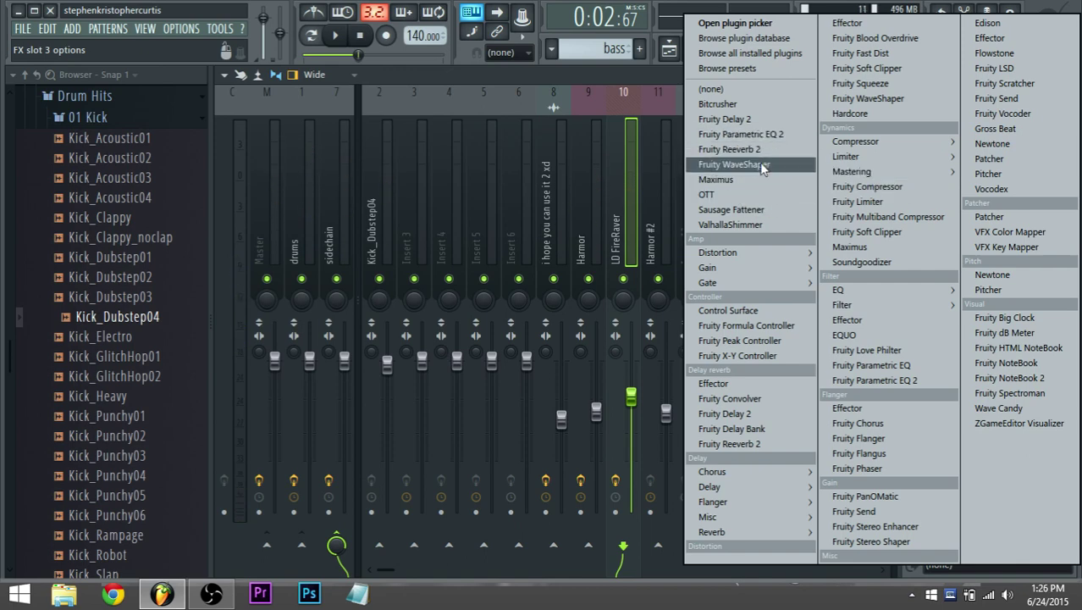
click(733, 164)
Bow the WaveShaper curve upward, add a point near its middle, and pull that point down while the song plays.
drag(338, 276, 340, 213)
key(space)
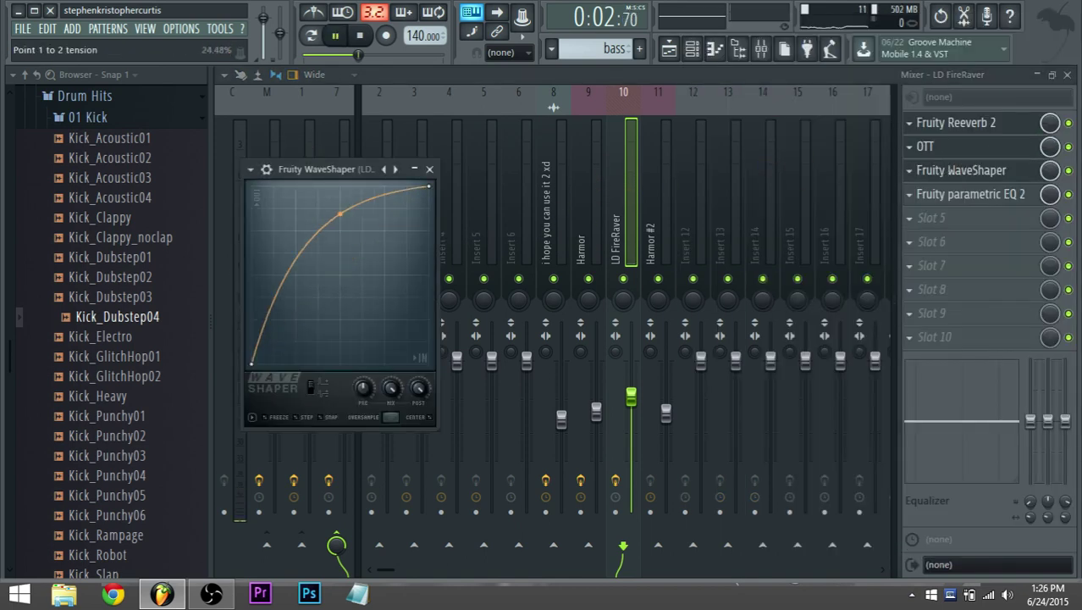
right_click(329, 239)
drag(320, 258, 335, 273)
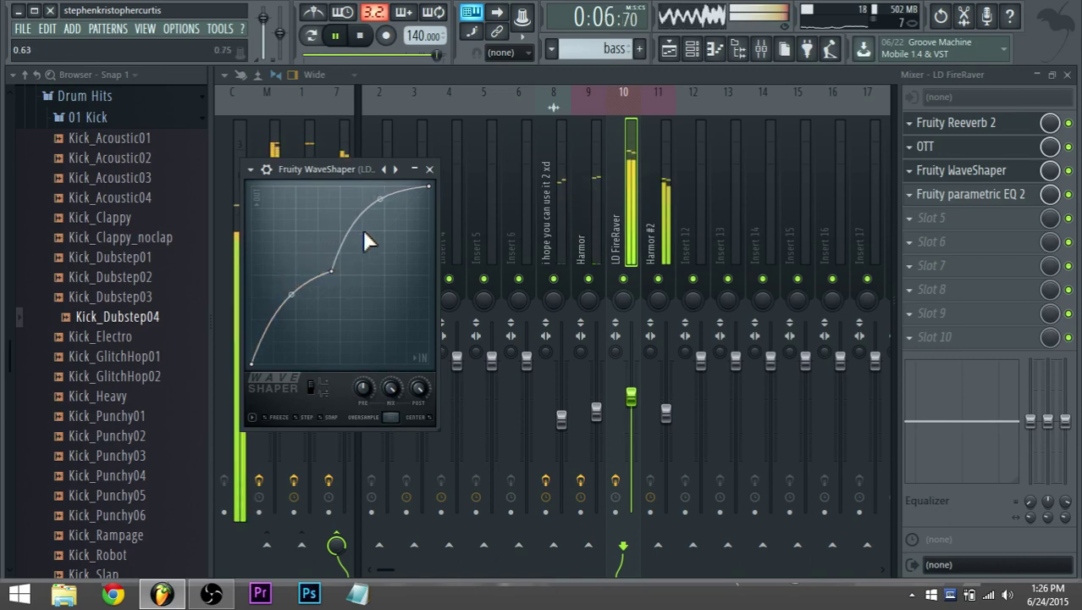
Flatten the WaveShaper's upper segment, delete the middle point, and bow the remaining single curve moderately upward.
drag(380, 200, 381, 225)
right_click(333, 271)
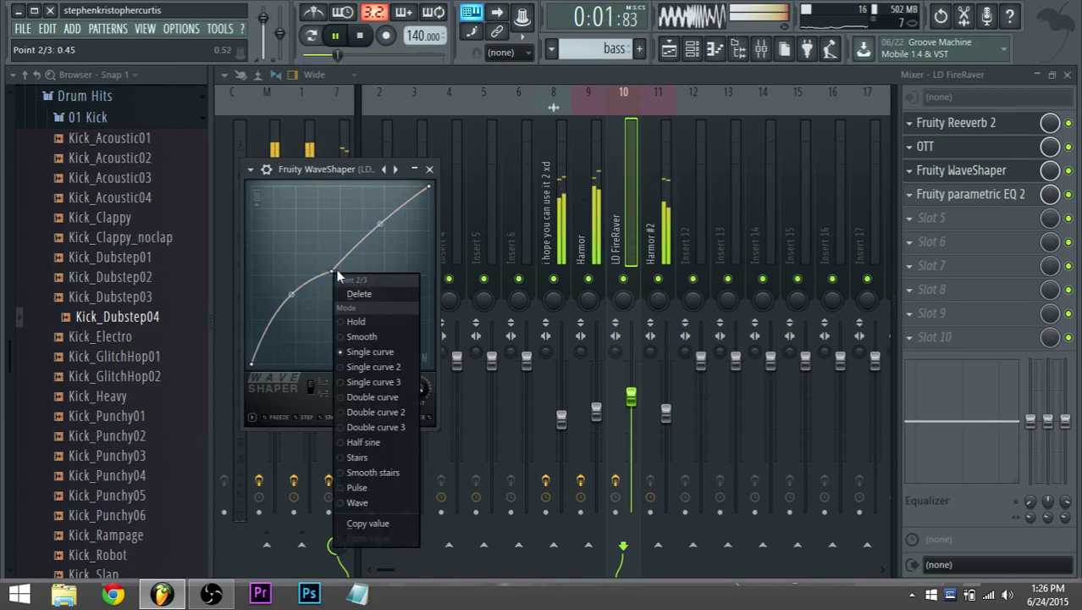
click(355, 292)
drag(339, 276, 339, 240)
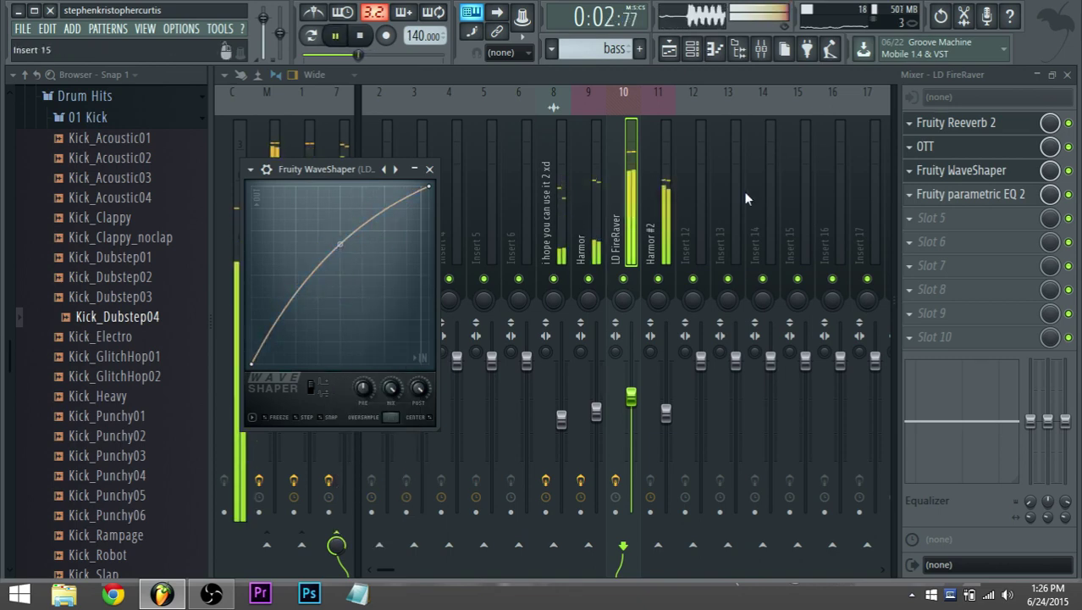
key(space)
Move Fruity WaveShaper above OTT in LD FireRaver's effect chain and remove OTT from slot 3.
click(957, 170)
key(space)
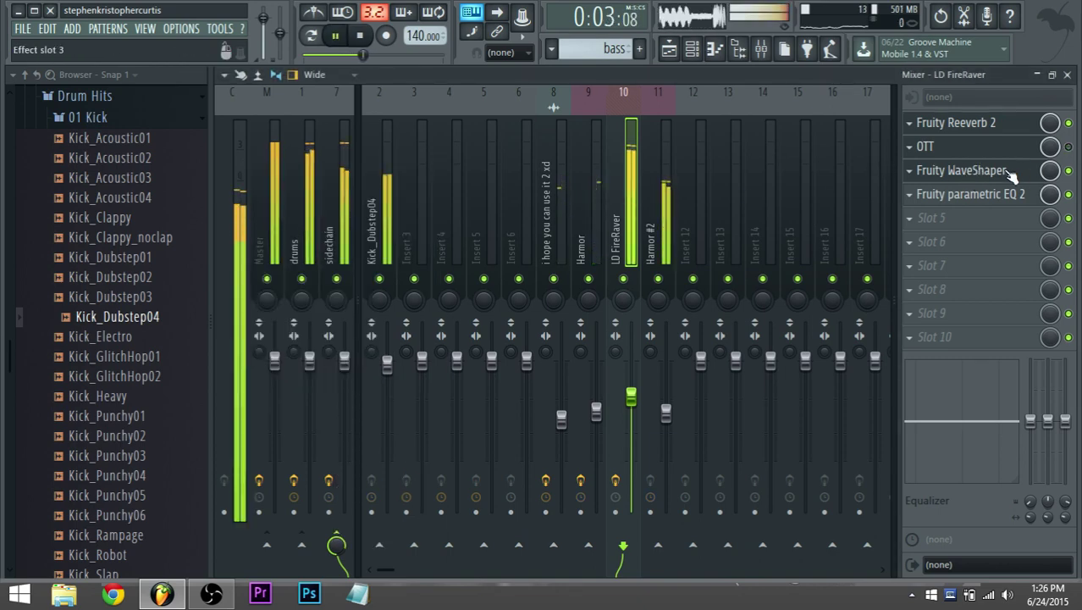
drag(979, 173, 978, 149)
key(space)
click(913, 171)
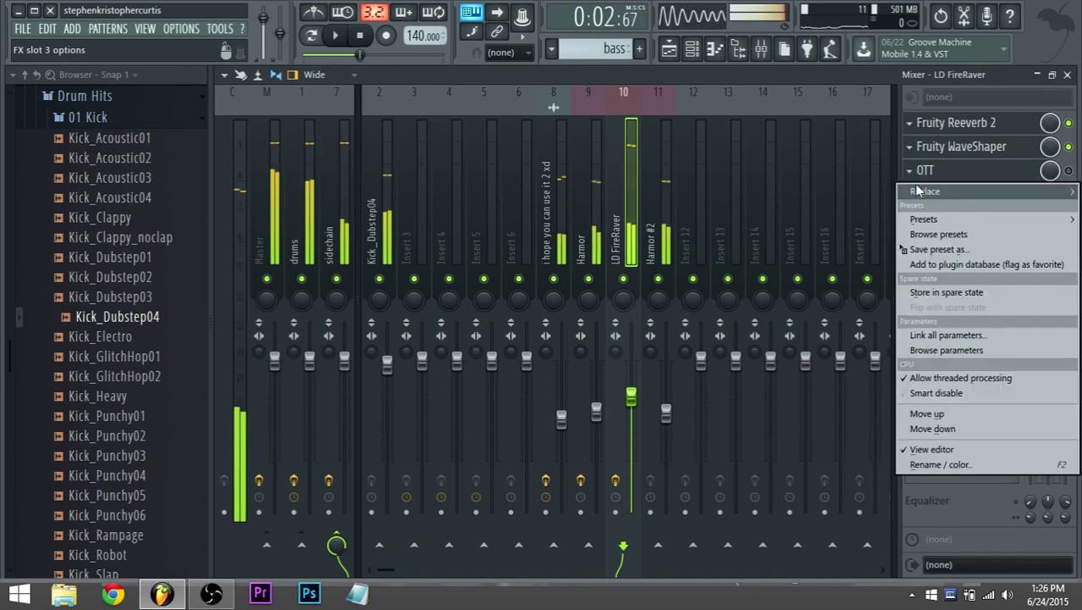
click(923, 190)
click(751, 89)
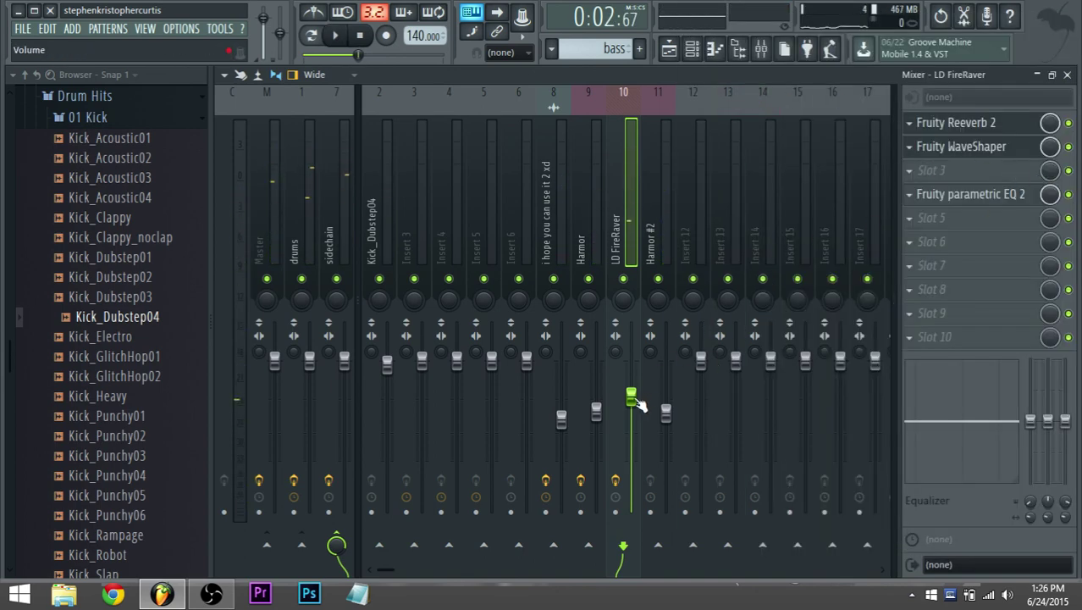
Lower LD FireRaver's mixer fader to about -13.8 dB, then raise it slightly while checking it against the playing song.
key(space)
drag(636, 401, 636, 438)
key(space)
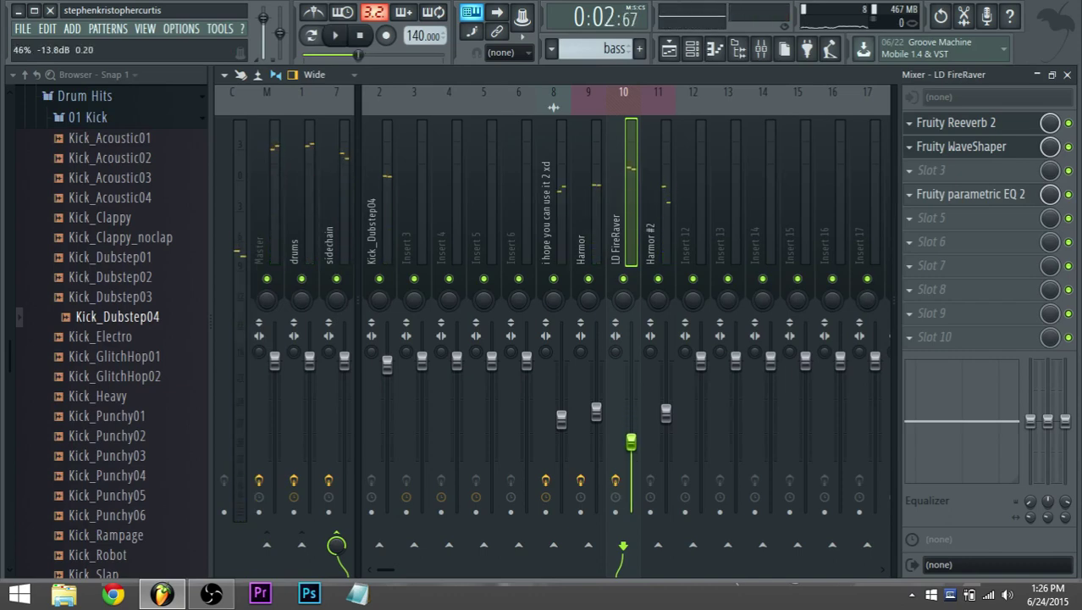
key(space)
drag(631, 442, 631, 430)
key(space)
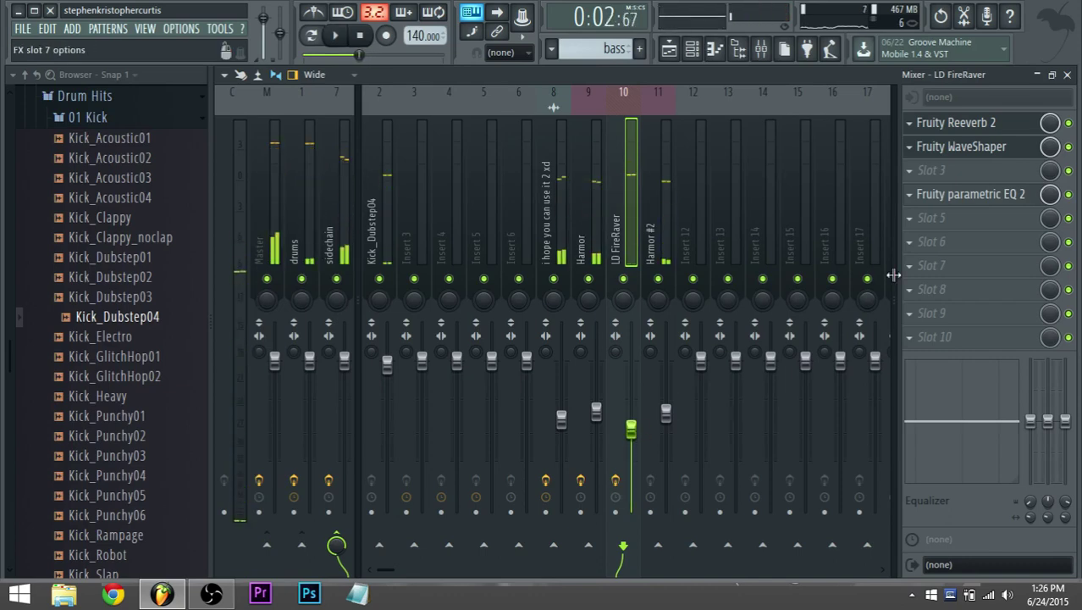
Reorder LD FireRaver's effects so Fruity WaveShaper is first, Fruity Reeverb 2 second and Fruity Parametric EQ 2 third.
drag(991, 194, 990, 173)
click(989, 173)
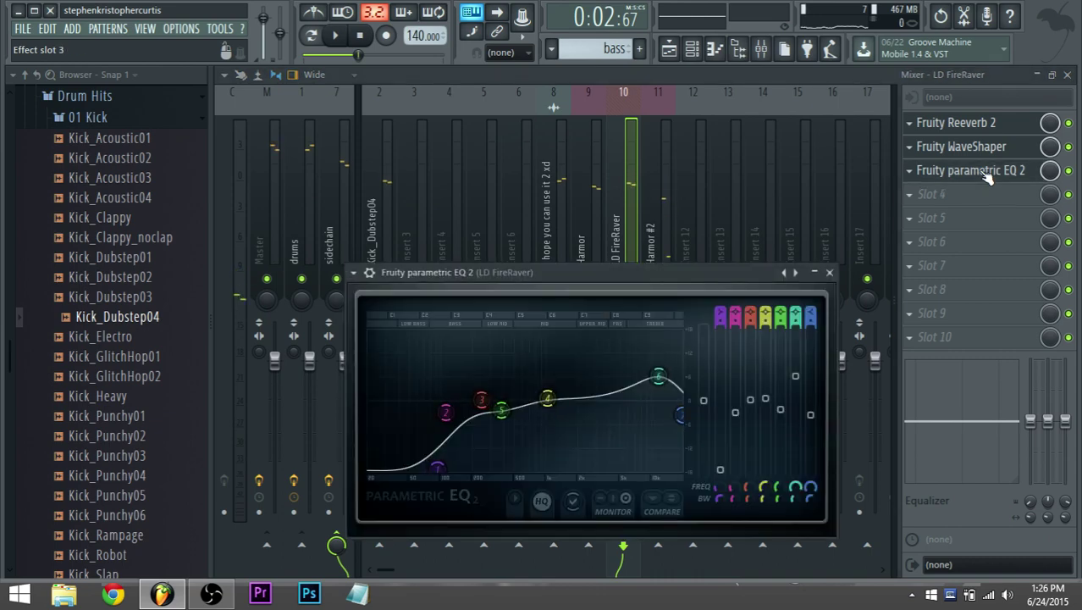
drag(970, 136, 970, 151)
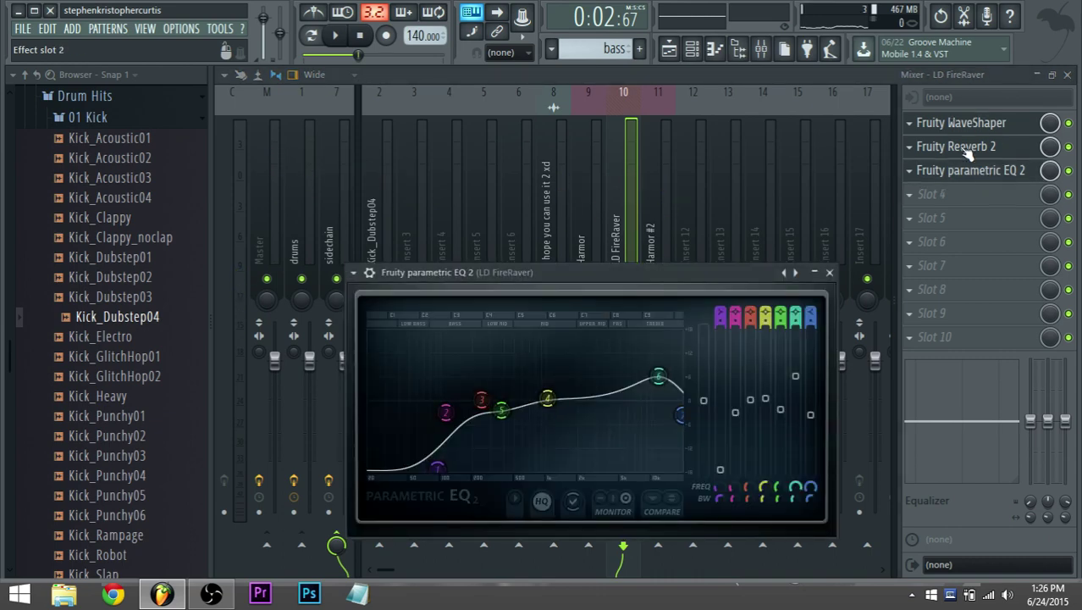
Shift band 6 of LD FireRaver's parametric EQ up to about 13715 Hz and lower bands 2, 3 and 4 slightly.
key(space)
drag(659, 376, 666, 375)
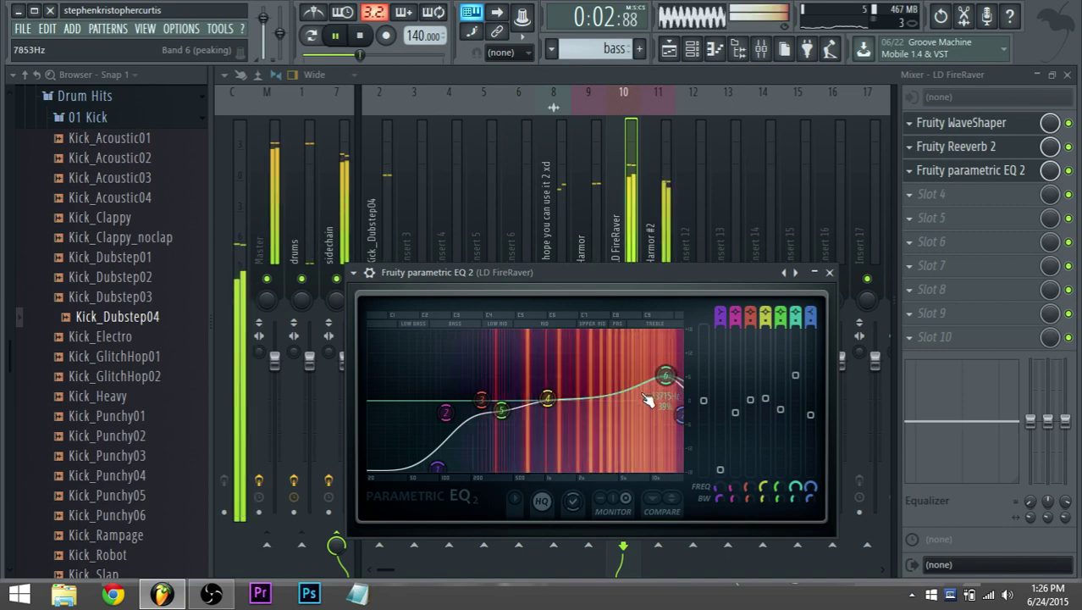
key(space)
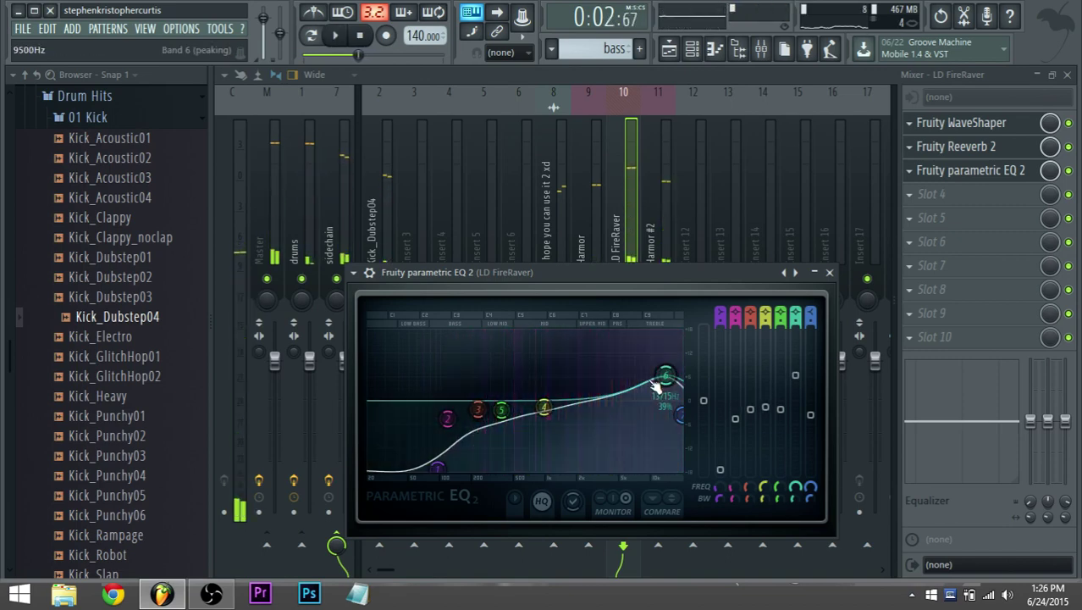
key(space)
key(space)
Position the Hard lead's X/Y cutoff and anger control near the pad's upper middle and turn its vibrato depth off.
click(692, 49)
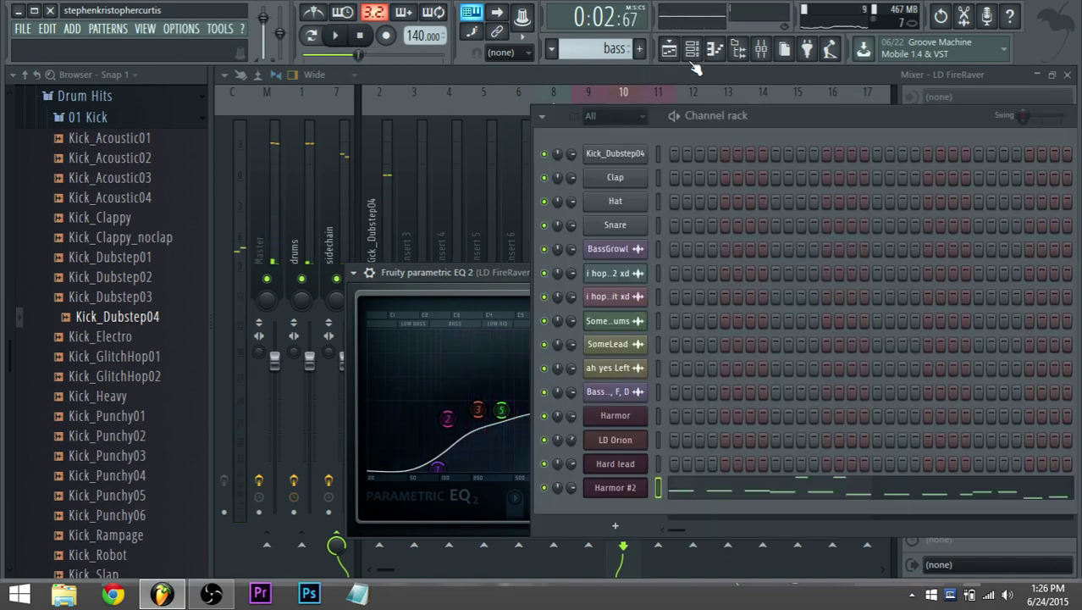
click(617, 465)
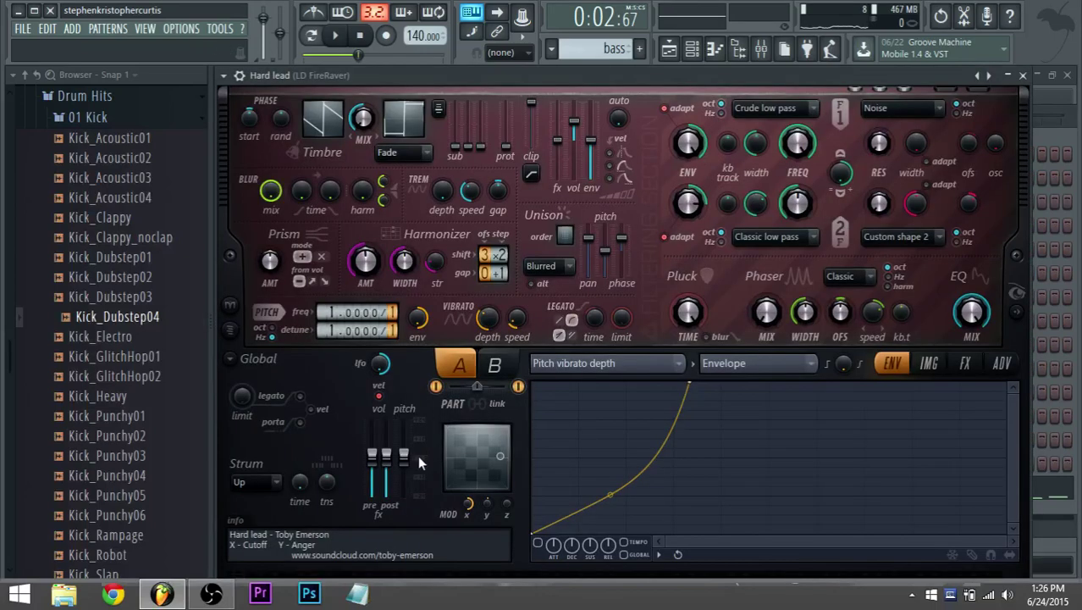
key(space)
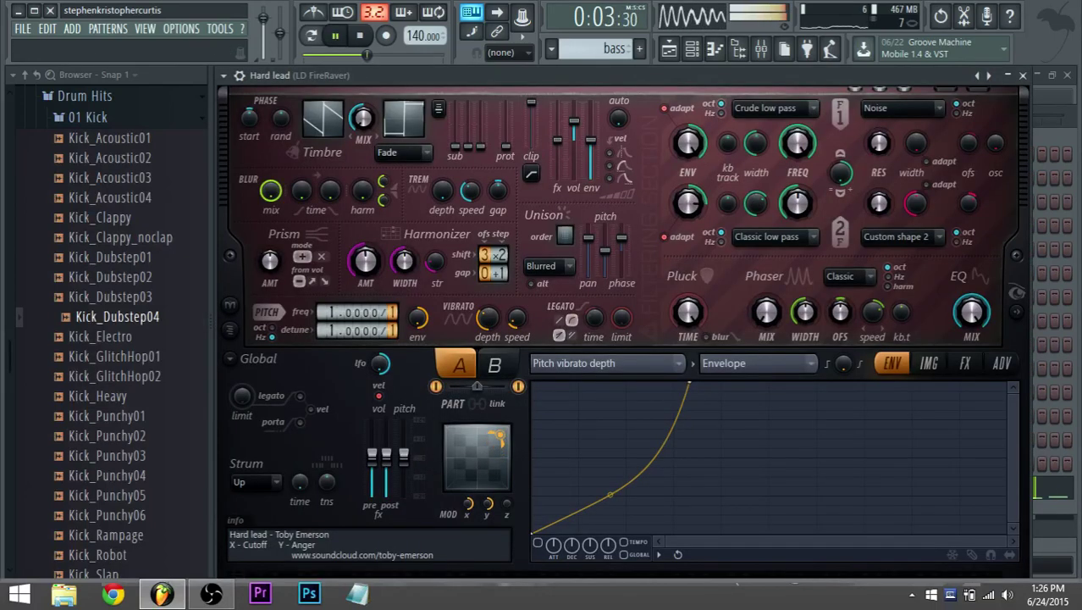
mouse_move(498, 436)
mouse_down()
mouse_move(498, 458)
mouse_move(465, 479)
mouse_move(461, 439)
mouse_move(471, 438)
mouse_up()
key(space)
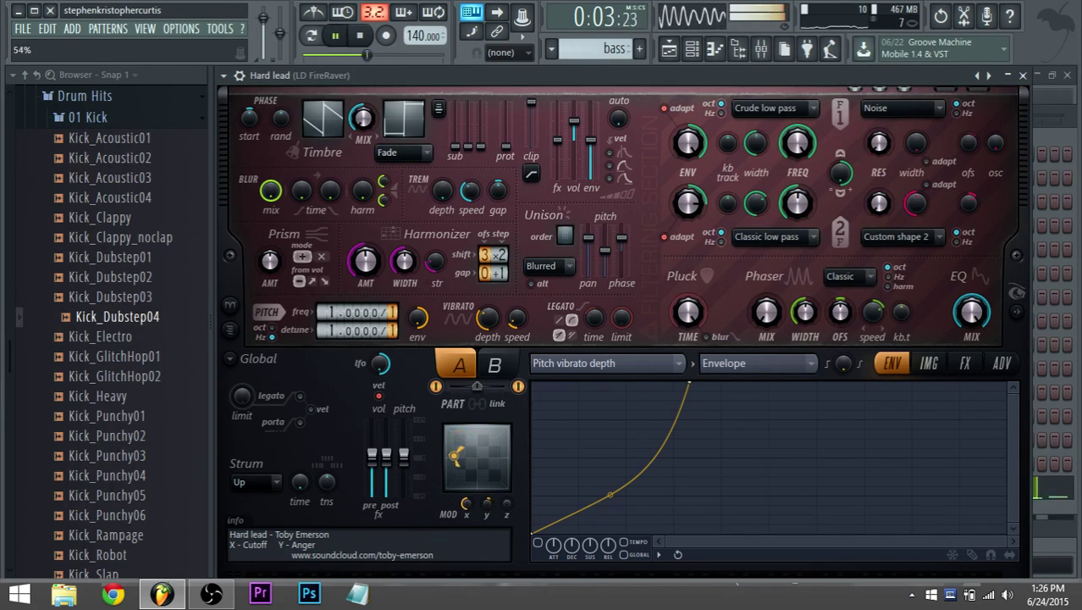
key(space)
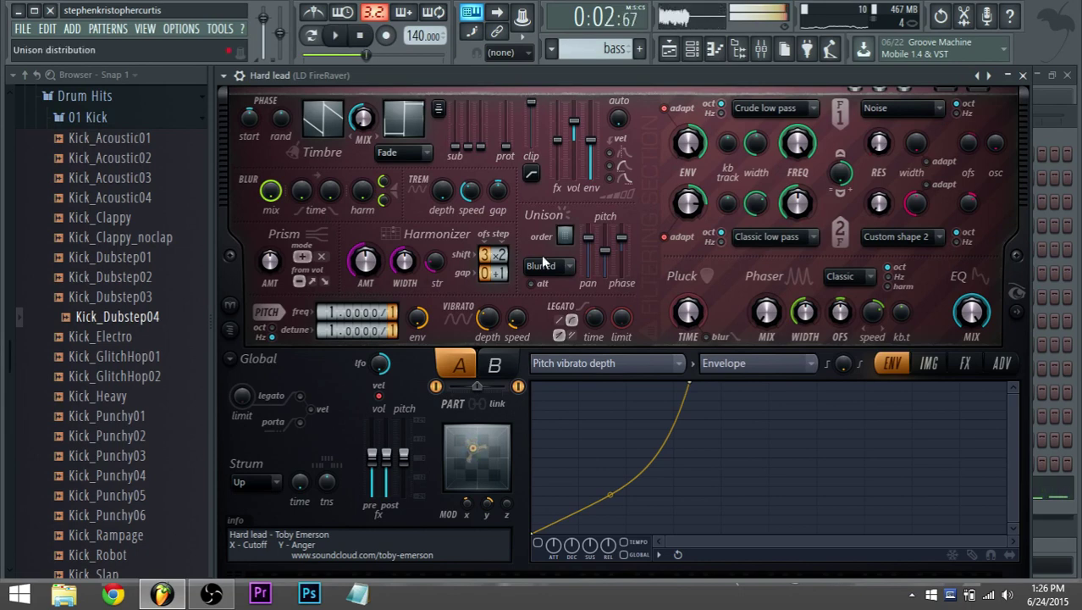
key(space)
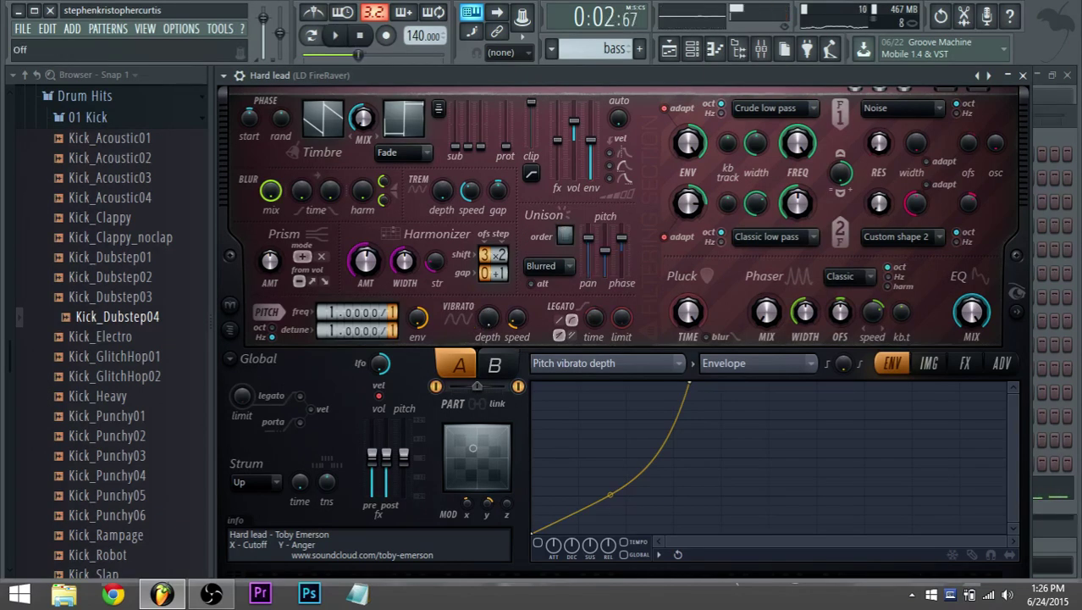
key(space)
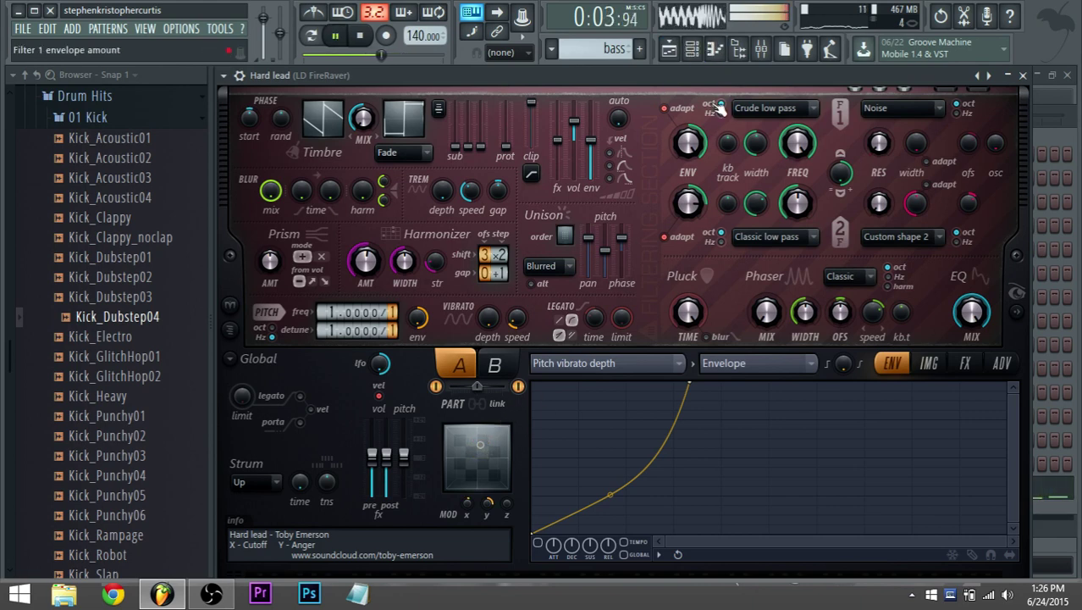
Adjust LD FireRaver's WaveShaper curve tension to about 9.60% and compare the sound with the effect bypassed and enabled.
click(670, 49)
click(762, 49)
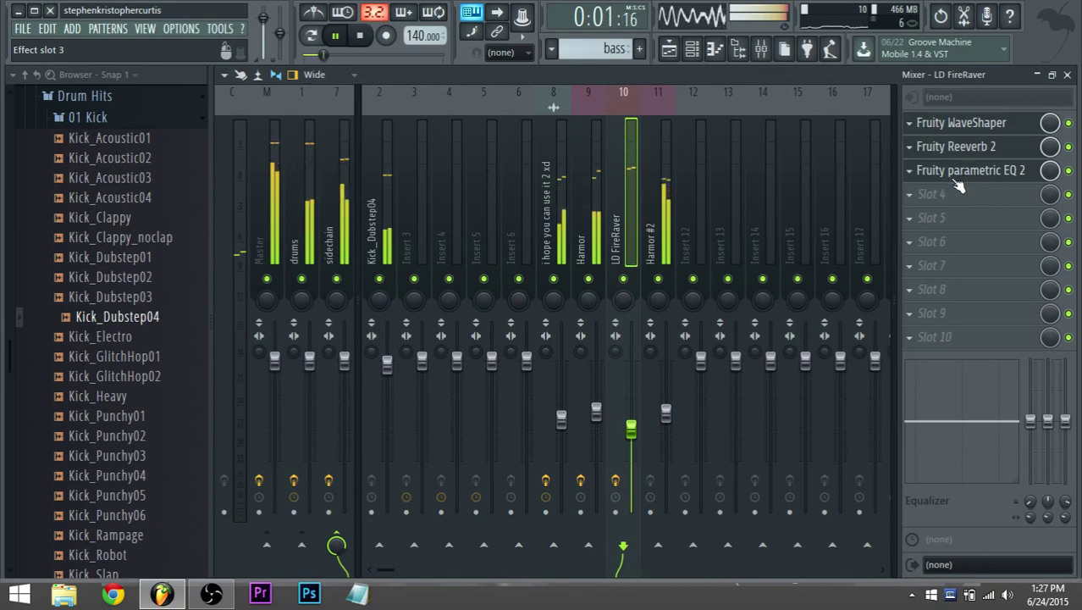
click(974, 125)
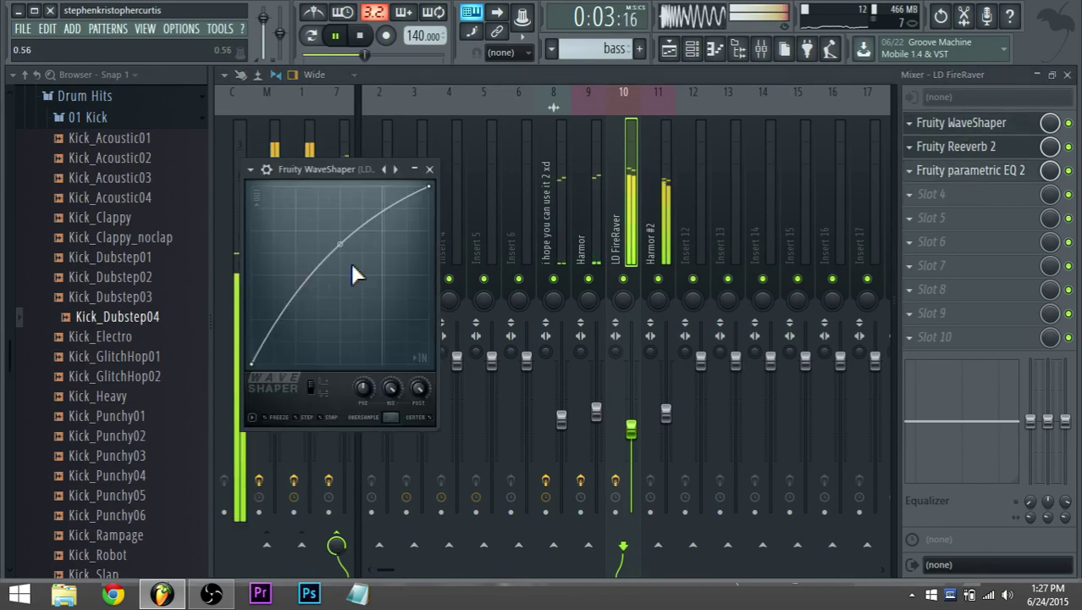
drag(340, 244, 341, 240)
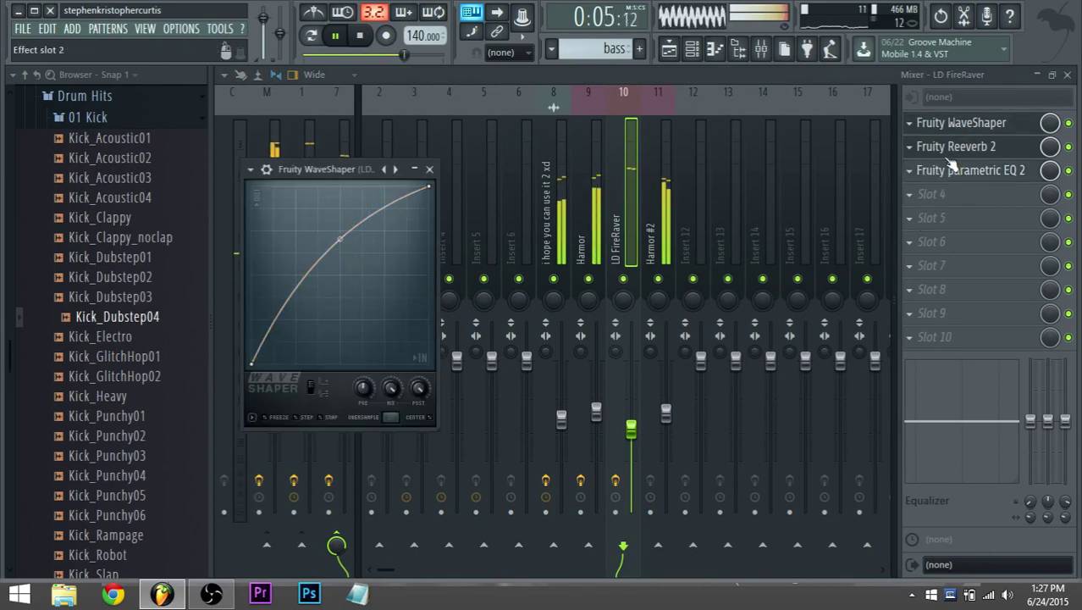
click(1070, 124)
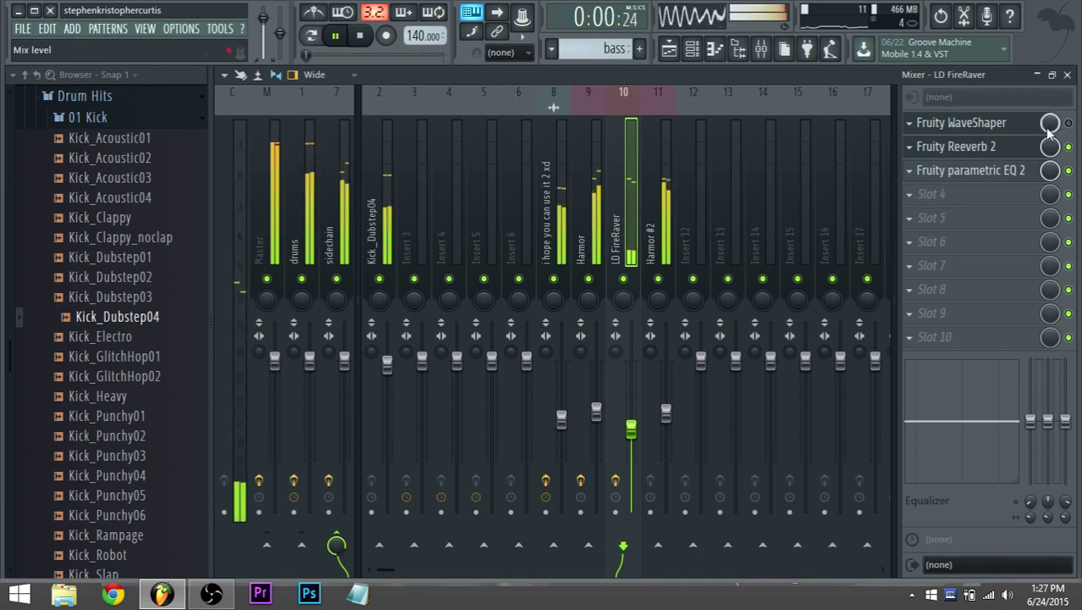
click(1005, 127)
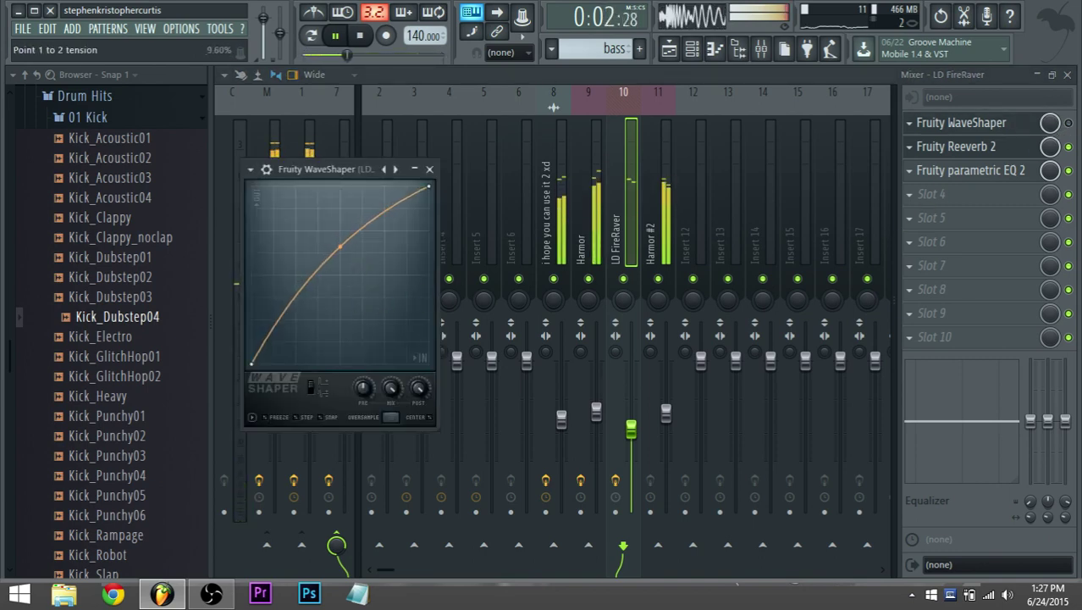
click(1069, 123)
key(space)
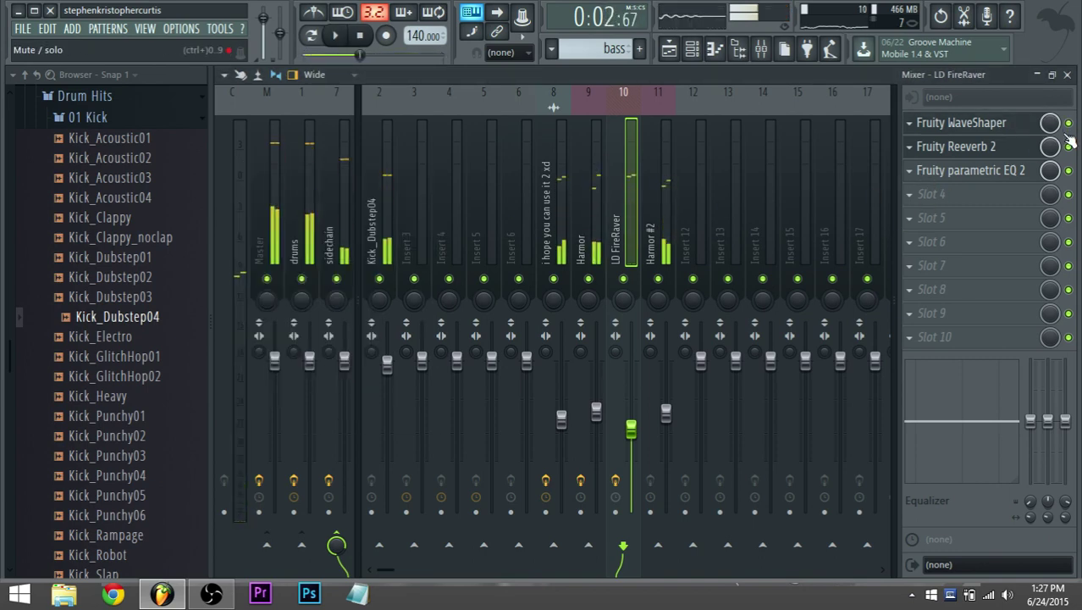
Shift LD FireRaver's reverb and parametric EQ down one slot and insert Bitcrusher in slot 2.
scroll(924, 176, down, 1)
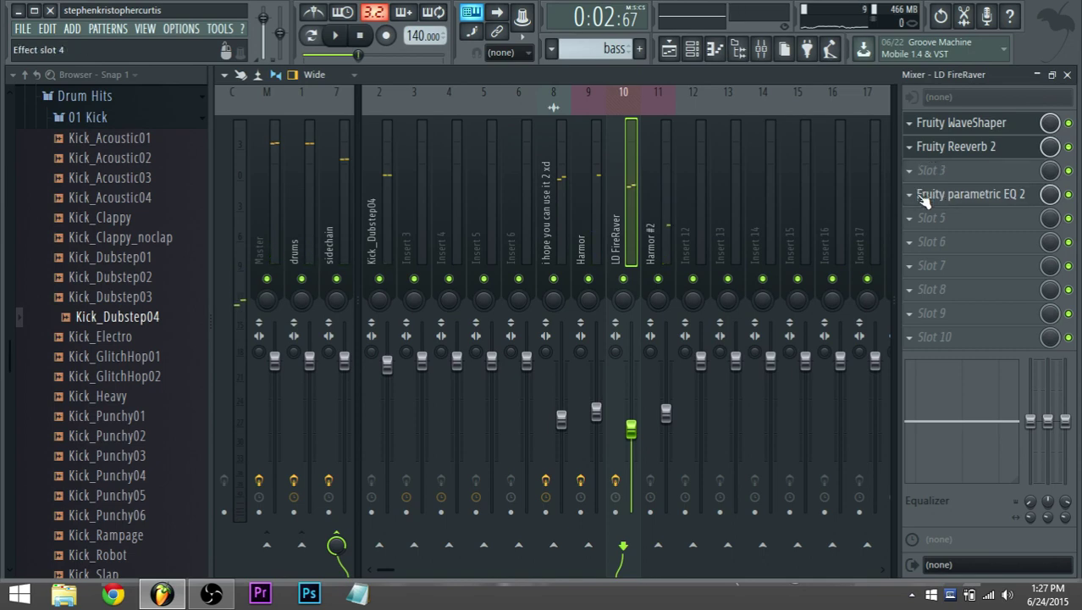
scroll(930, 158, down, 1)
click(930, 150)
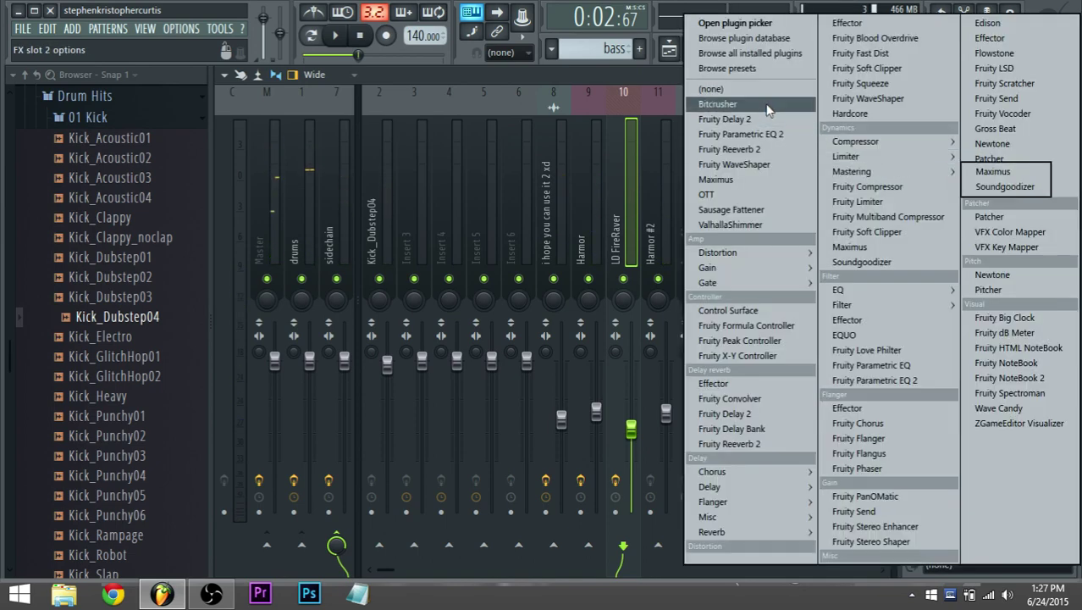
click(767, 106)
Set LD FireRaver's Bitcrusher to 3x downsampling and about 8.6 dB drive while the song plays.
mouse_move(245, 286)
mouse_down()
mouse_move(269, 284)
mouse_move(249, 291)
mouse_up()
key(space)
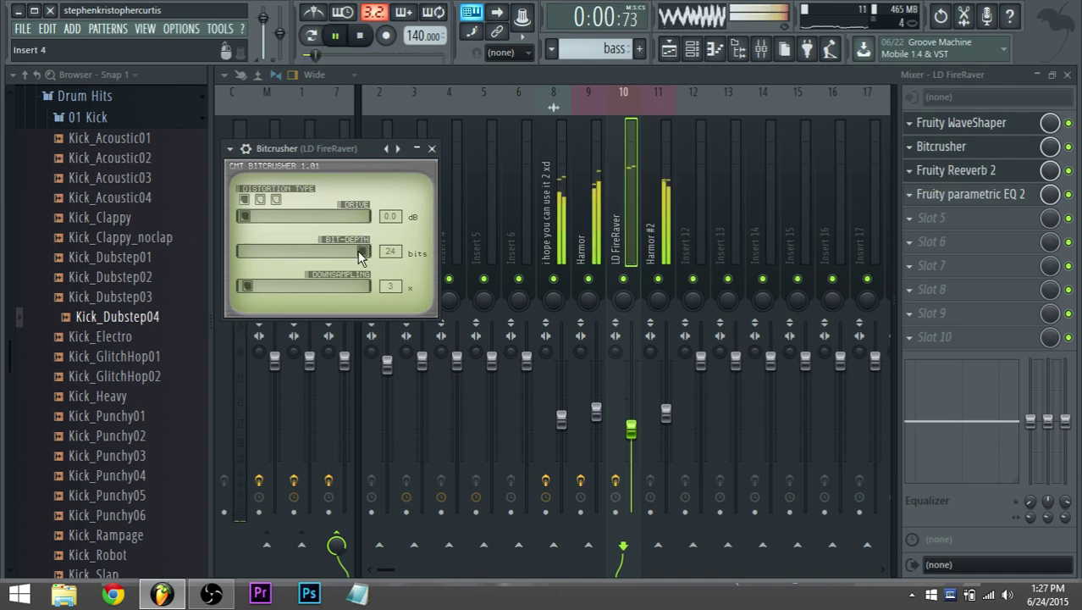
drag(245, 219, 260, 222)
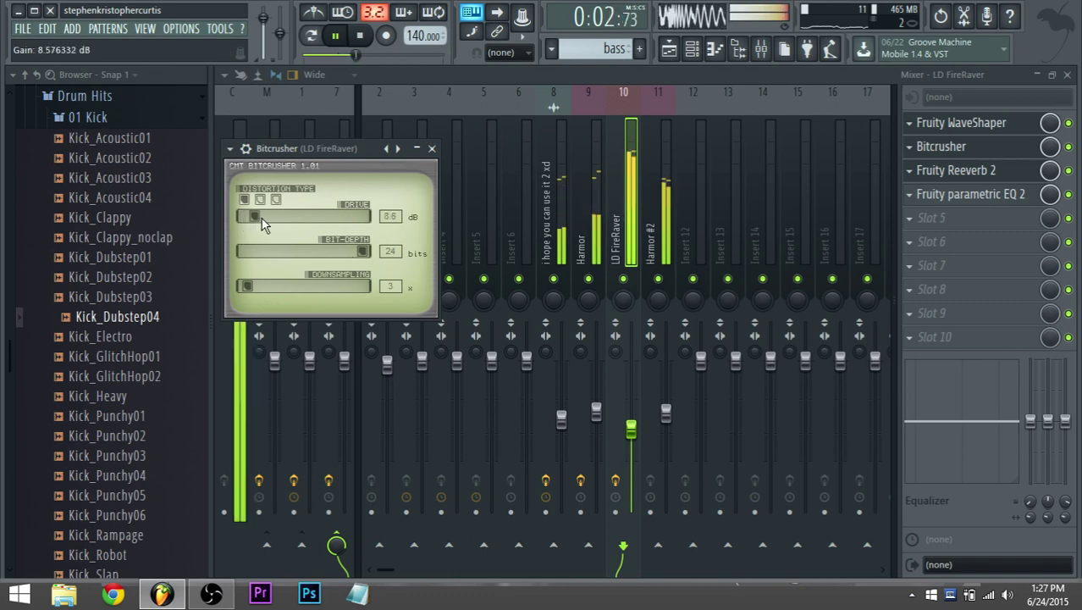
Bypass Fruity WaveShaper on LD FireRaver, then remove it from slot 1.
click(1069, 124)
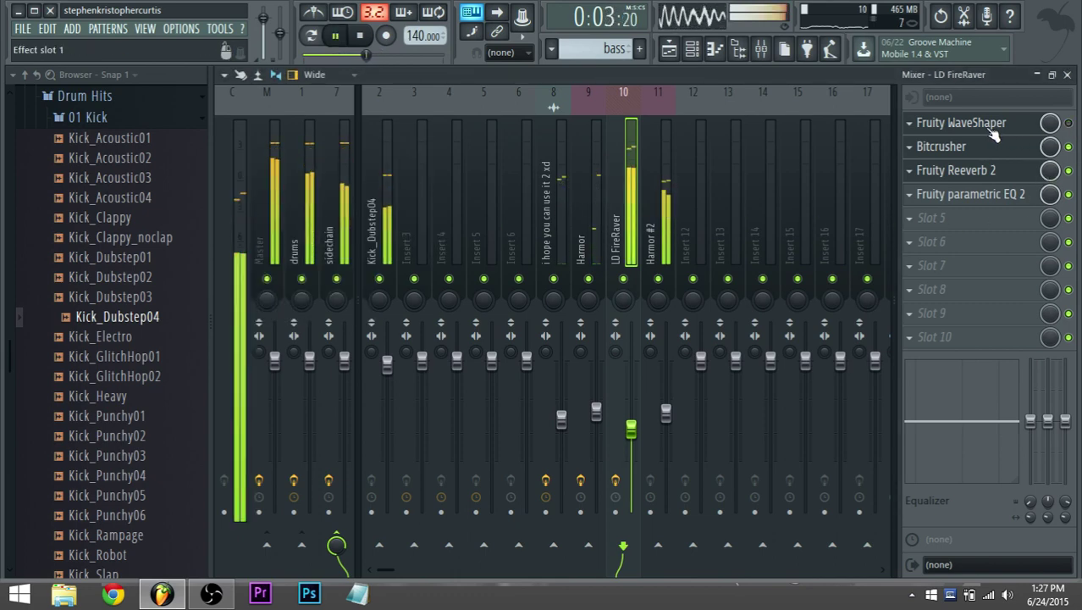
click(912, 127)
click(920, 143)
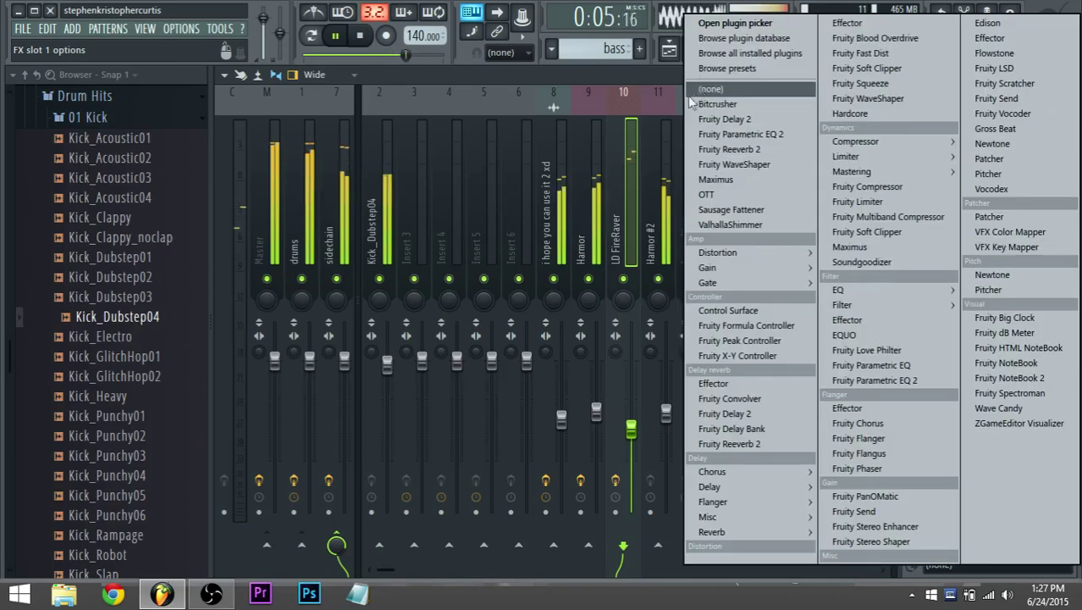
click(705, 88)
Reduce the Bitcrusher's drive to 4.8 dB and choose its third distortion type.
click(953, 146)
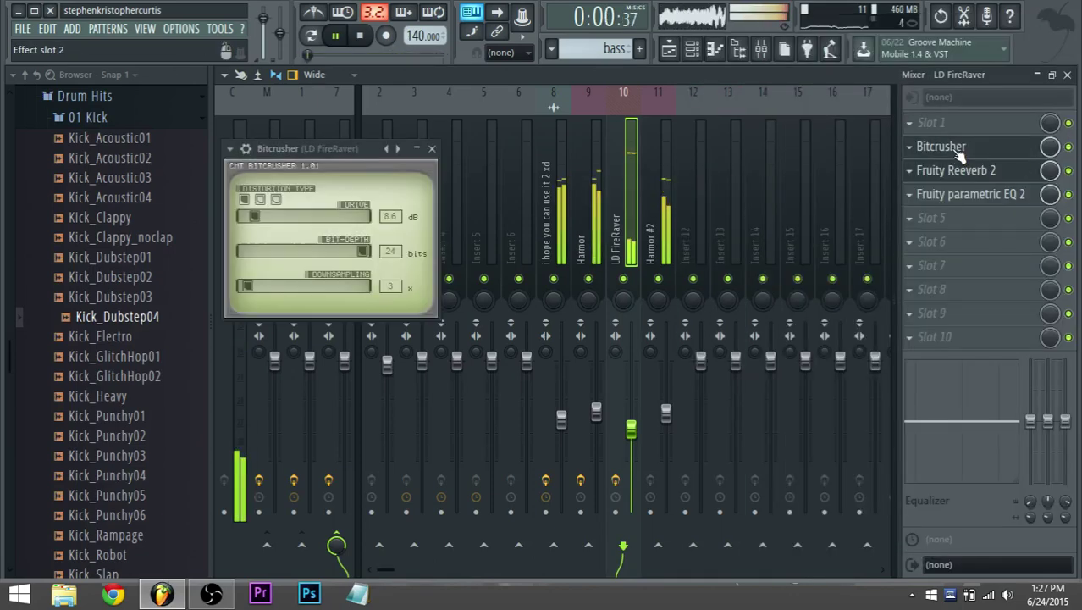
click(242, 217)
click(259, 200)
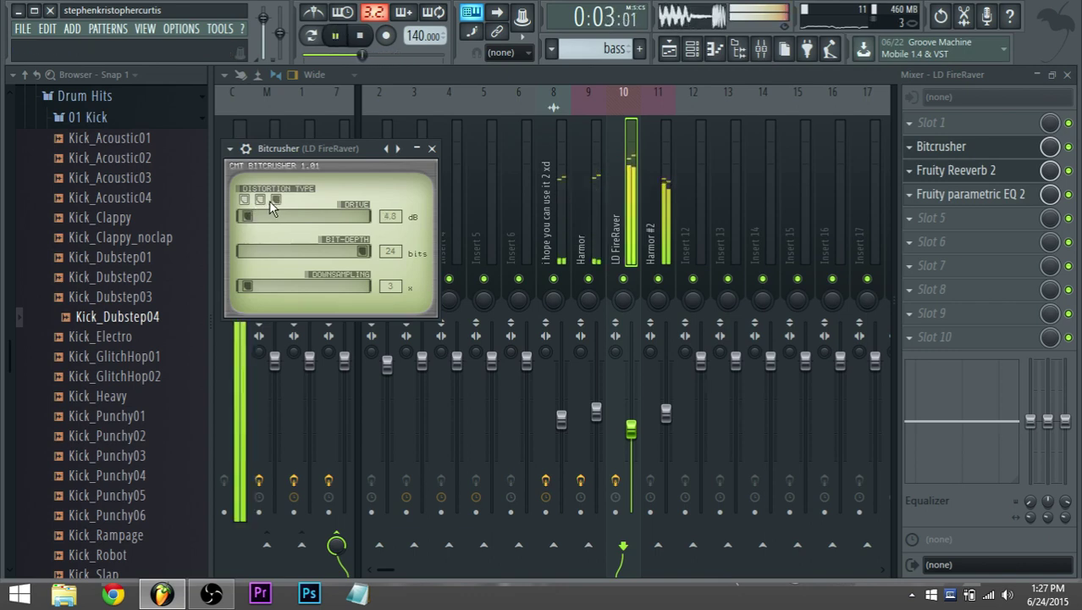
Stop playback, open the Hard lead instrument and examine its image, effects and envelope pages.
click(695, 50)
key(space)
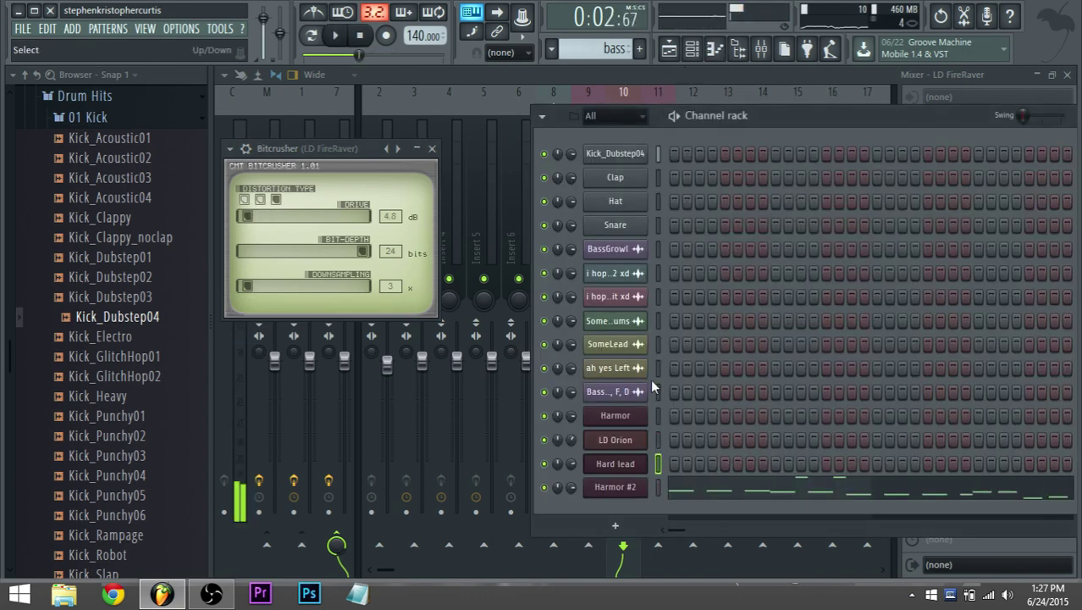
click(623, 468)
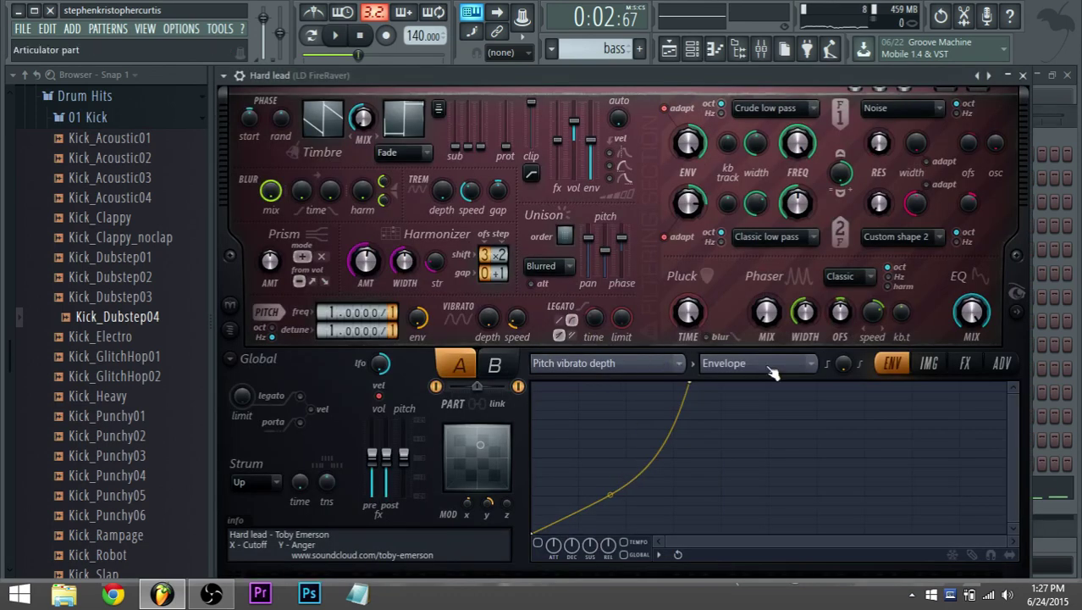
click(929, 365)
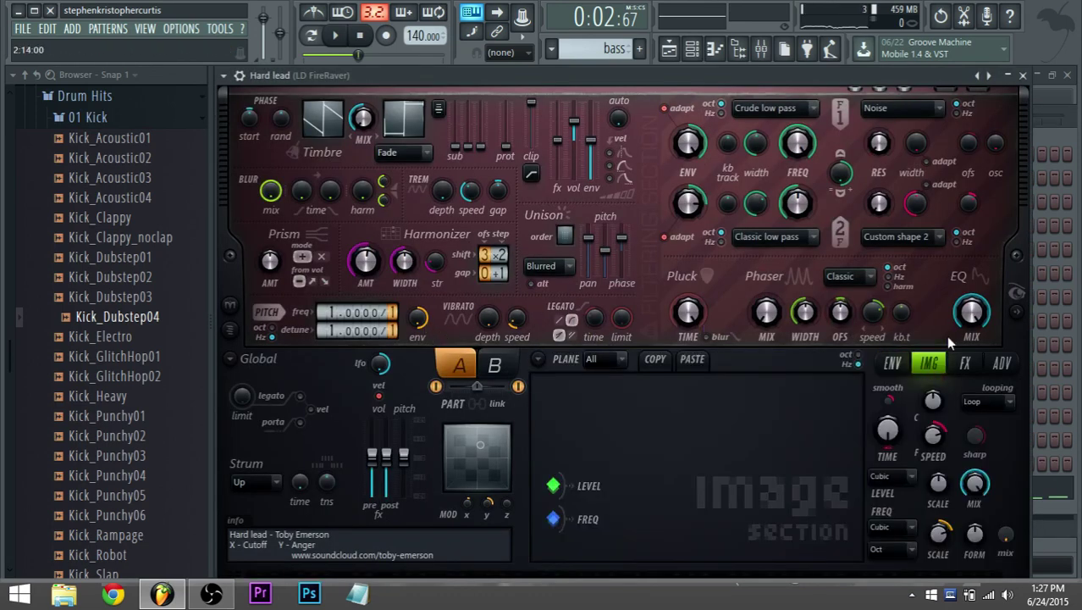
click(964, 364)
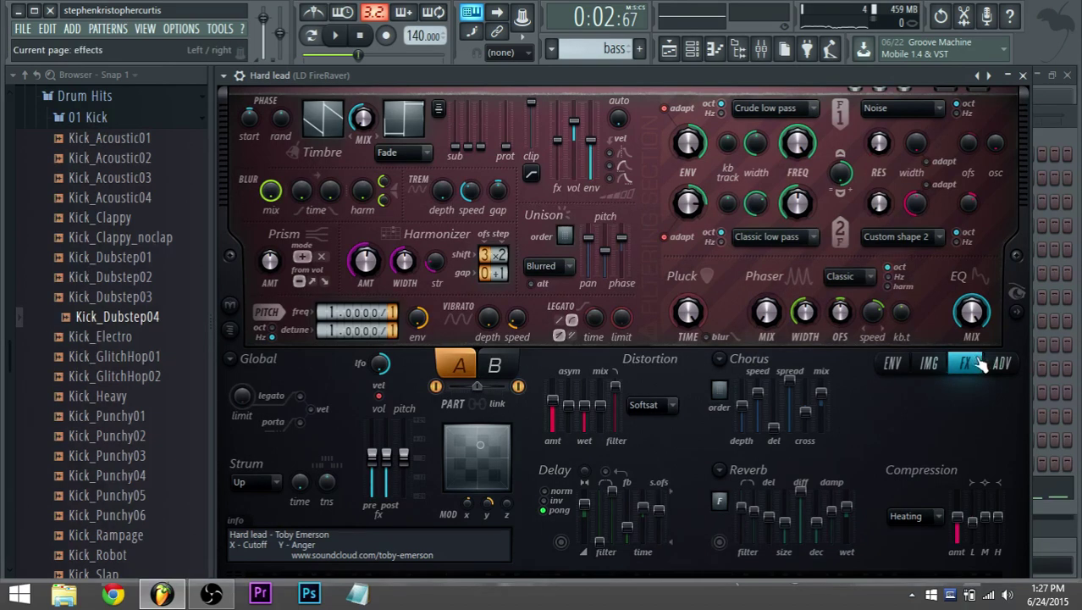
click(894, 365)
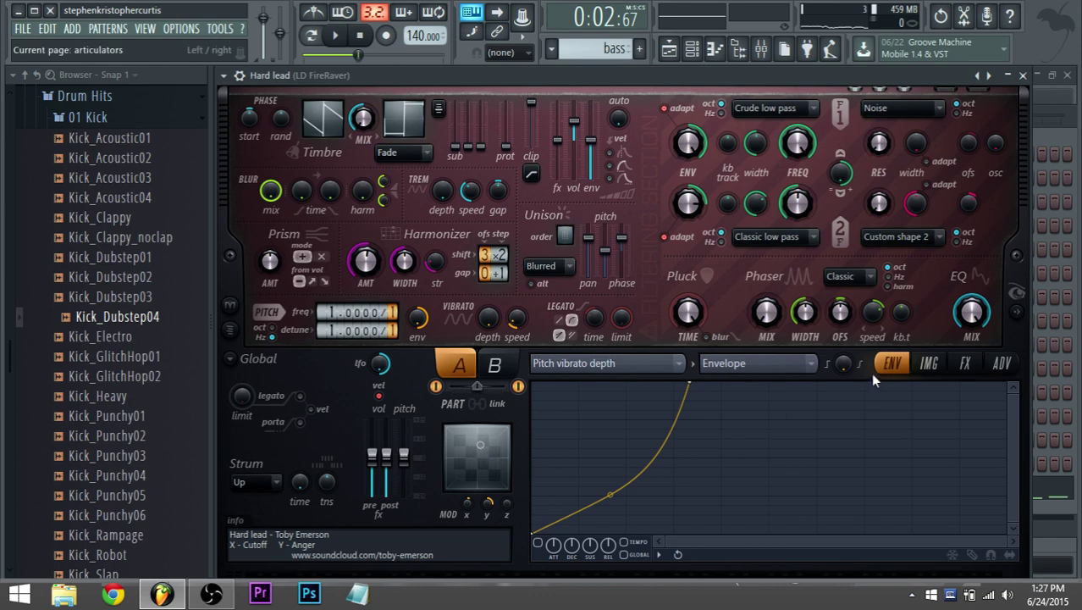
click(929, 363)
click(893, 363)
Set Hard lead's X/Y modulation point slightly right of the pad's centre while the song plays.
key(space)
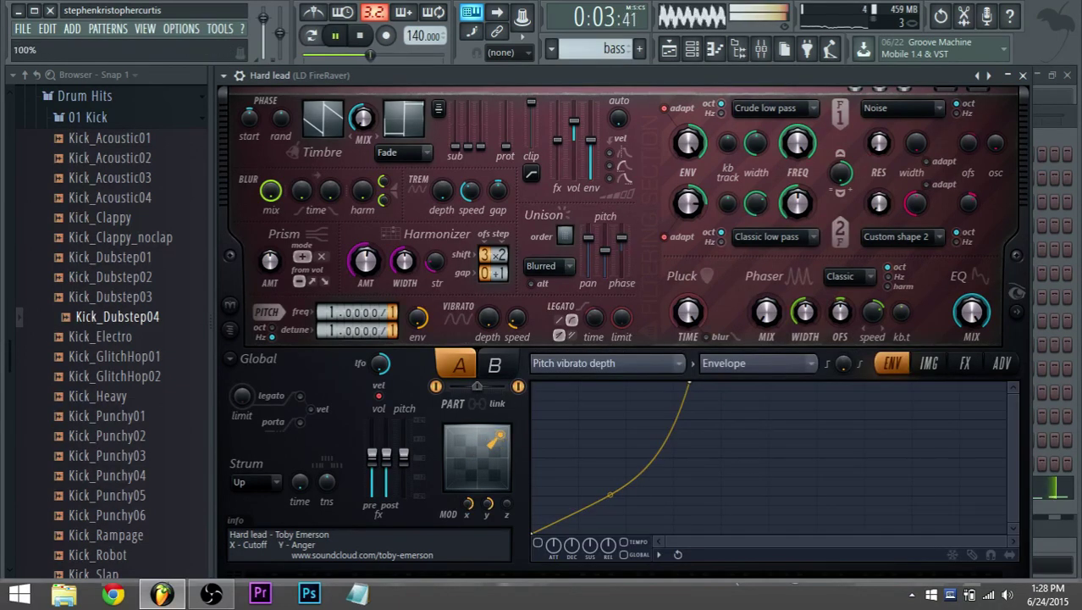
drag(497, 438, 498, 457)
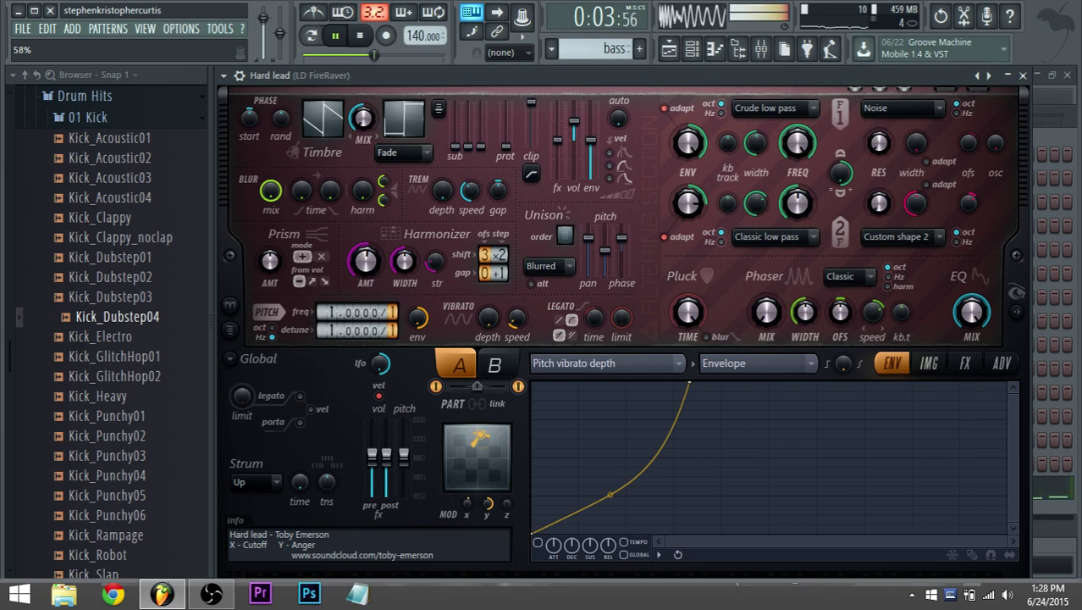
drag(479, 445, 484, 476)
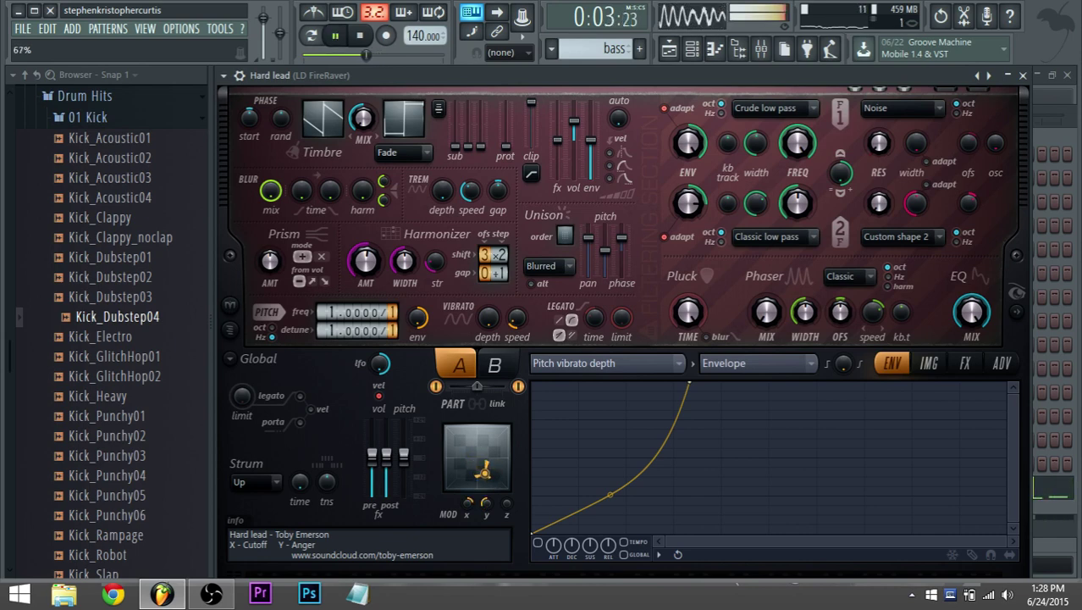
mouse_move(485, 472)
mouse_down()
mouse_move(471, 469)
mouse_move(485, 475)
mouse_up()
key(space)
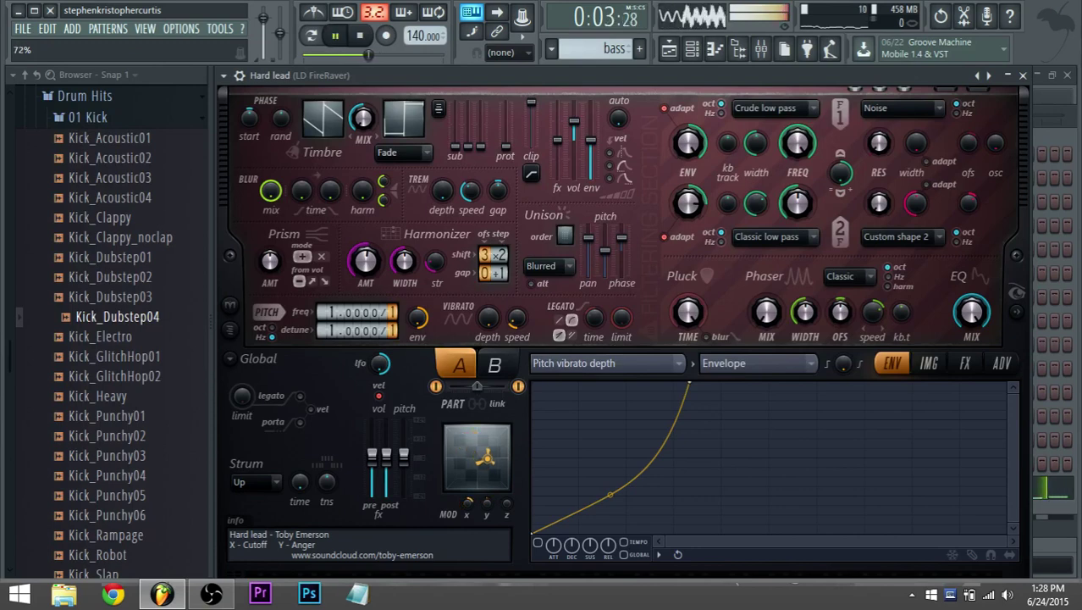
key(space)
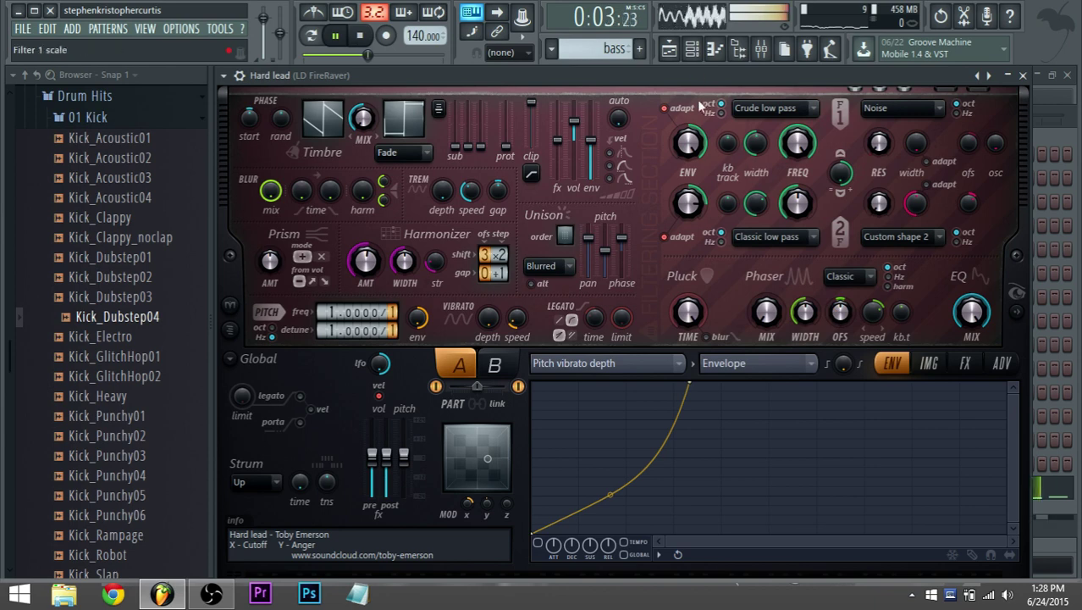
key(space)
Replay the playlist from the start, open the bass pattern's Harmor #2 notes and delete the first E4 in bar 1.
key(F5)
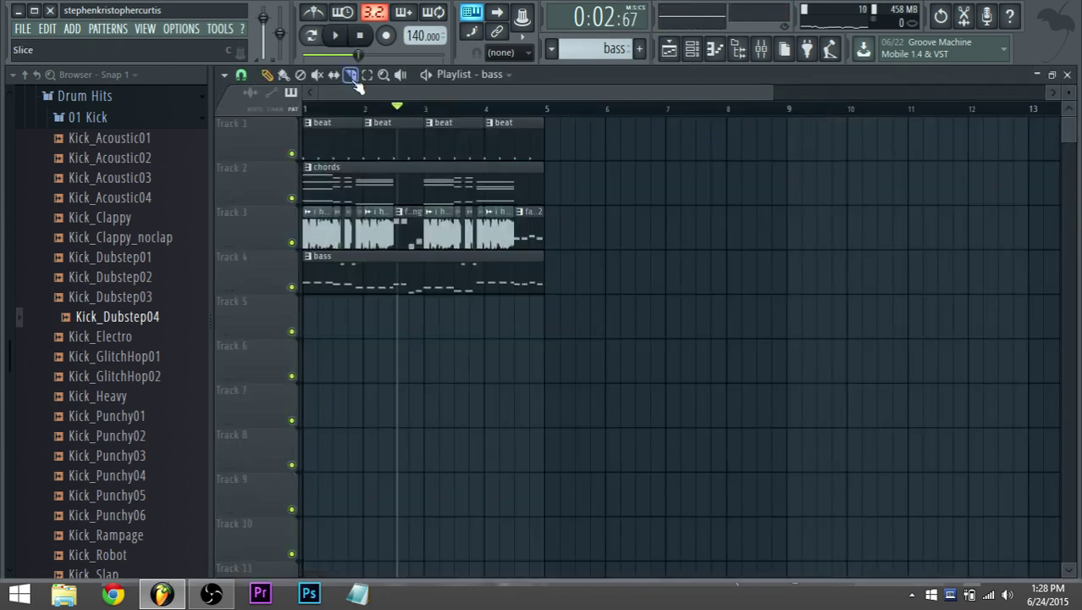
click(360, 37)
key(space)
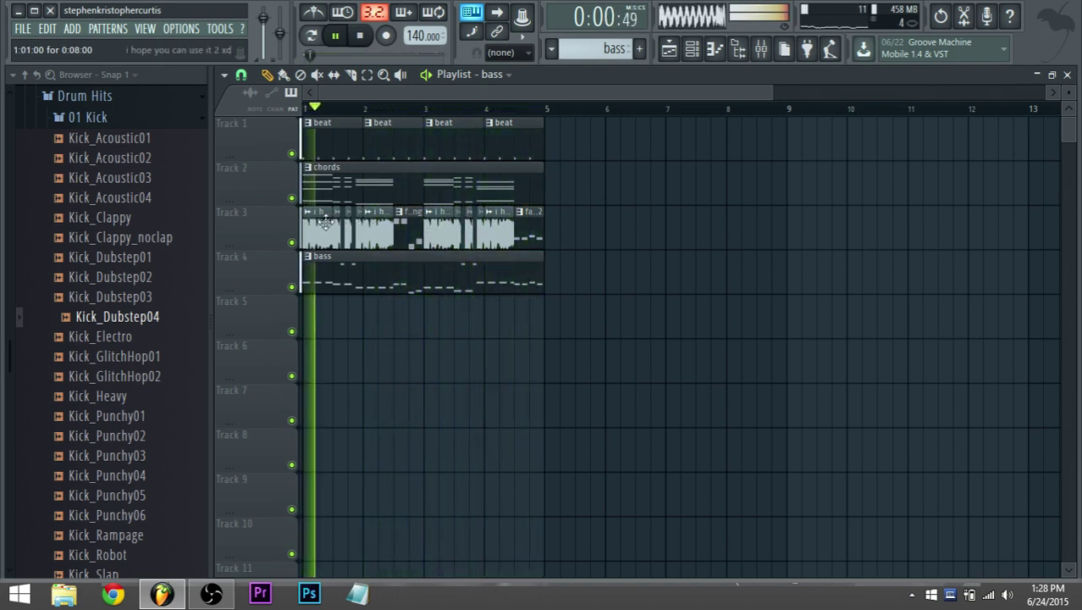
double_click(350, 282)
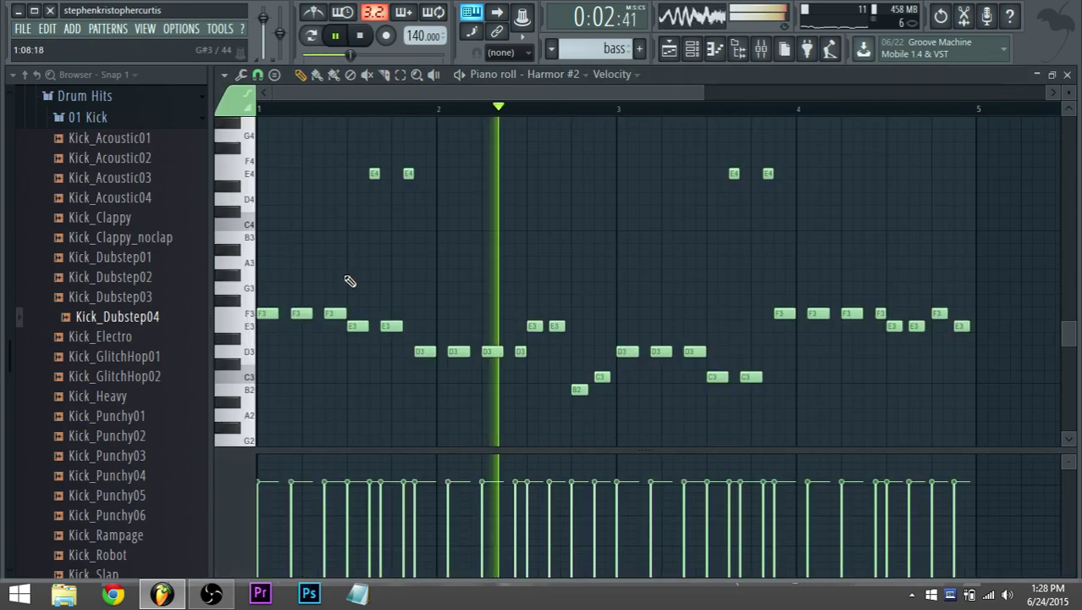
key(space)
ctrl+scroll(358, 225, up, 4)
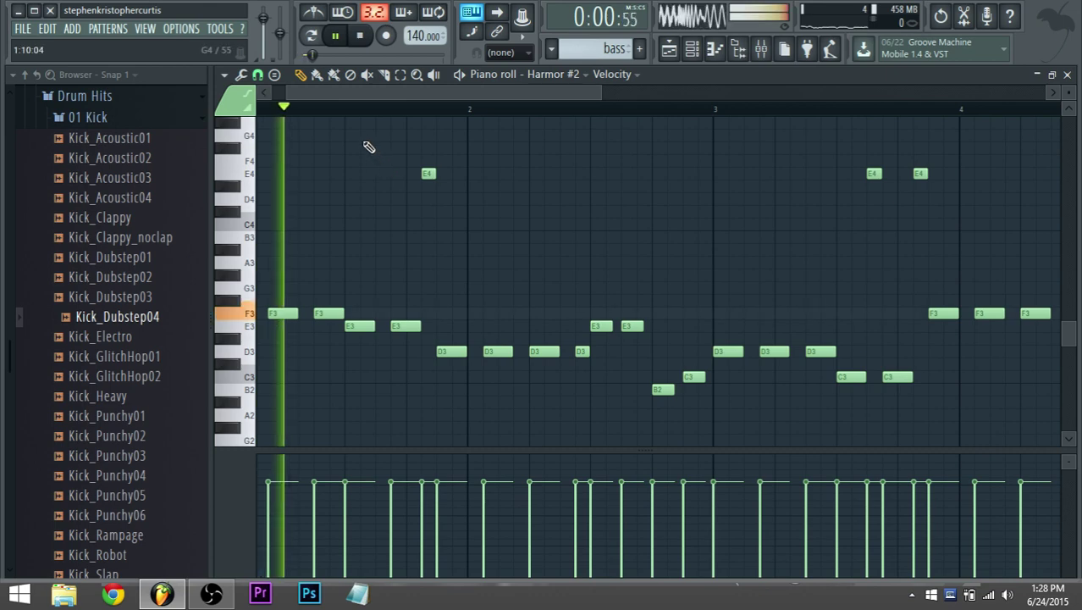
key(space)
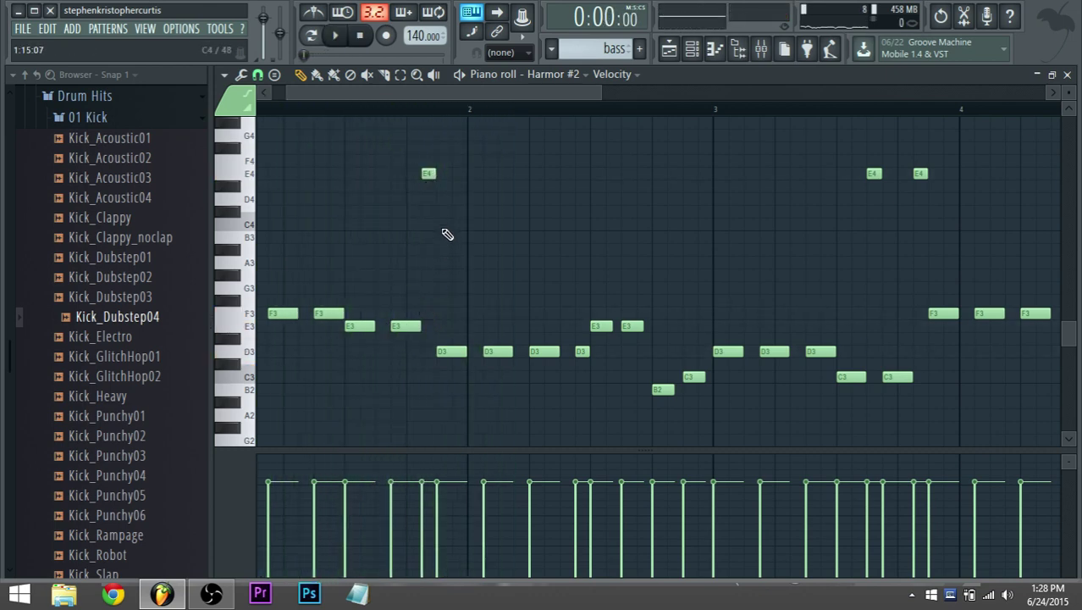
Try a longer E4 in place of the bass pattern's last E3 in bar 1 while the song plays.
drag(429, 176, 398, 176)
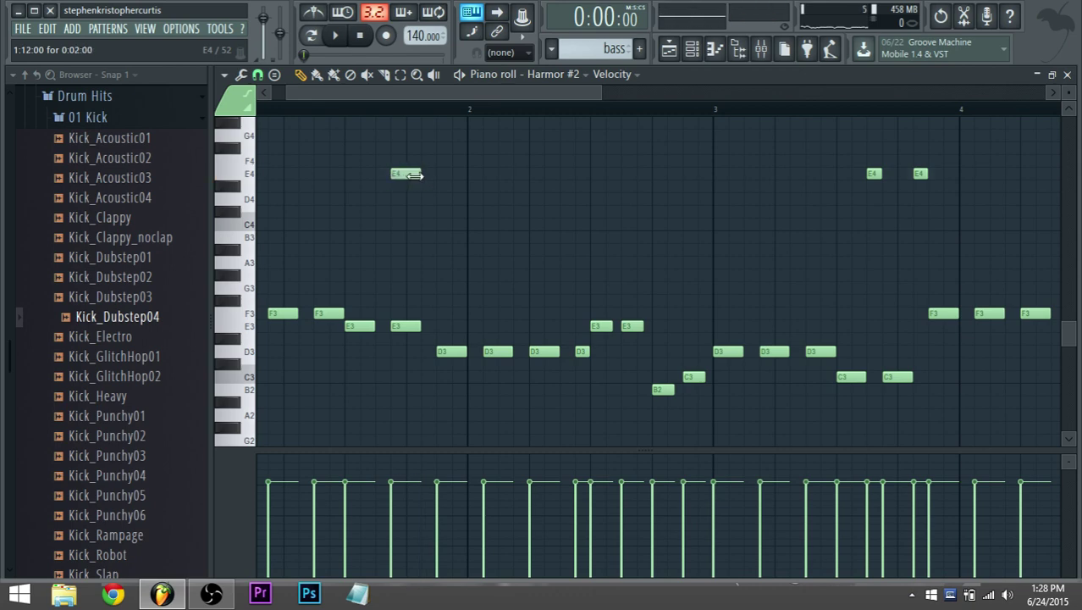
key(space)
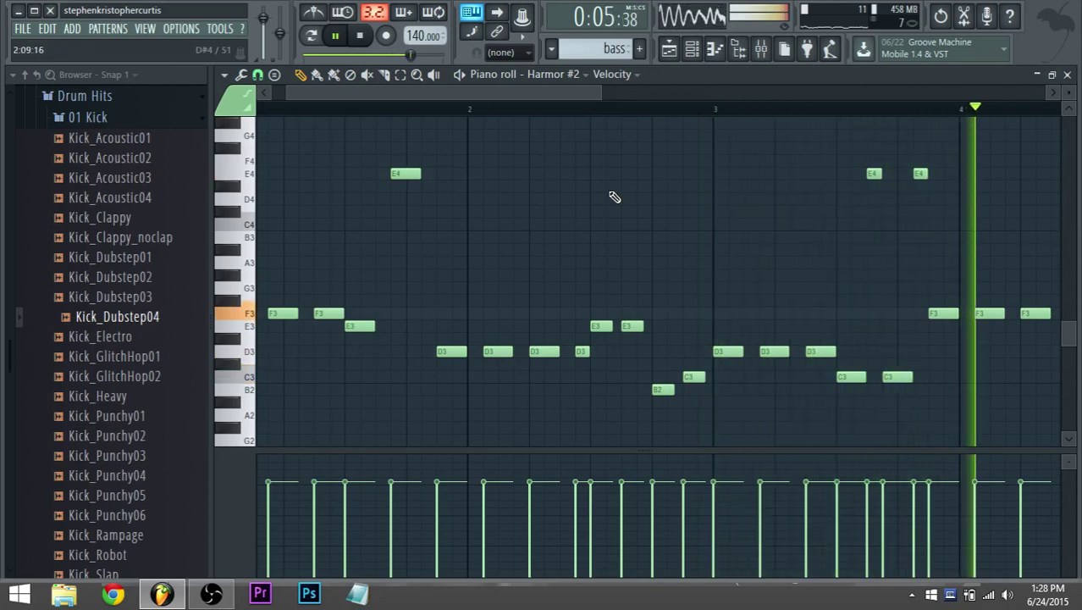
scroll(580, 325, down, 3)
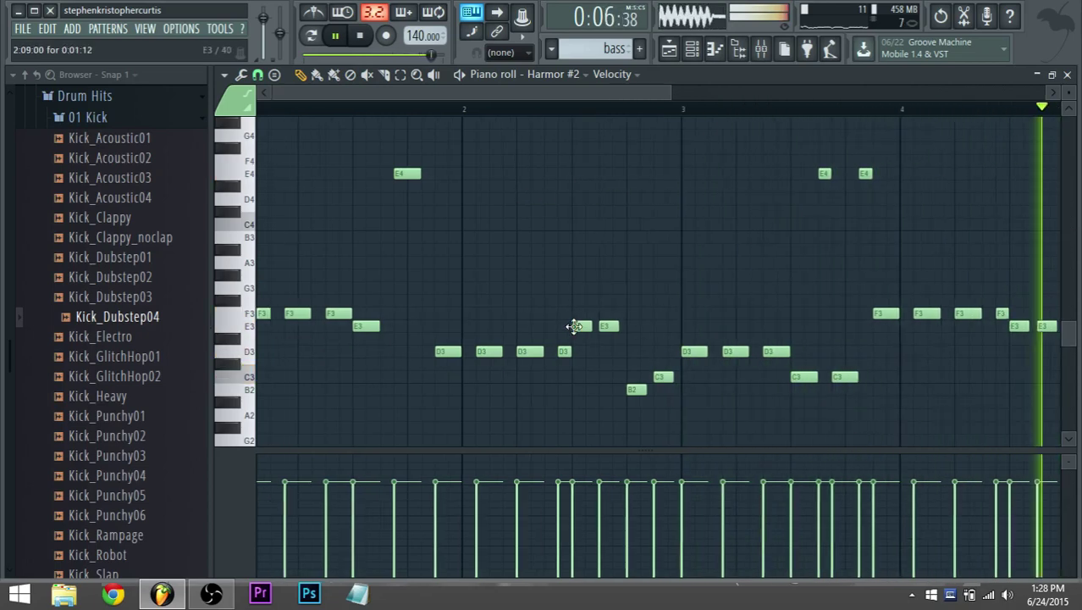
Replace the E4 in bar 1 with an E3 at the same position and delete both E4 notes in bar 3.
right_click(403, 176)
click(396, 327)
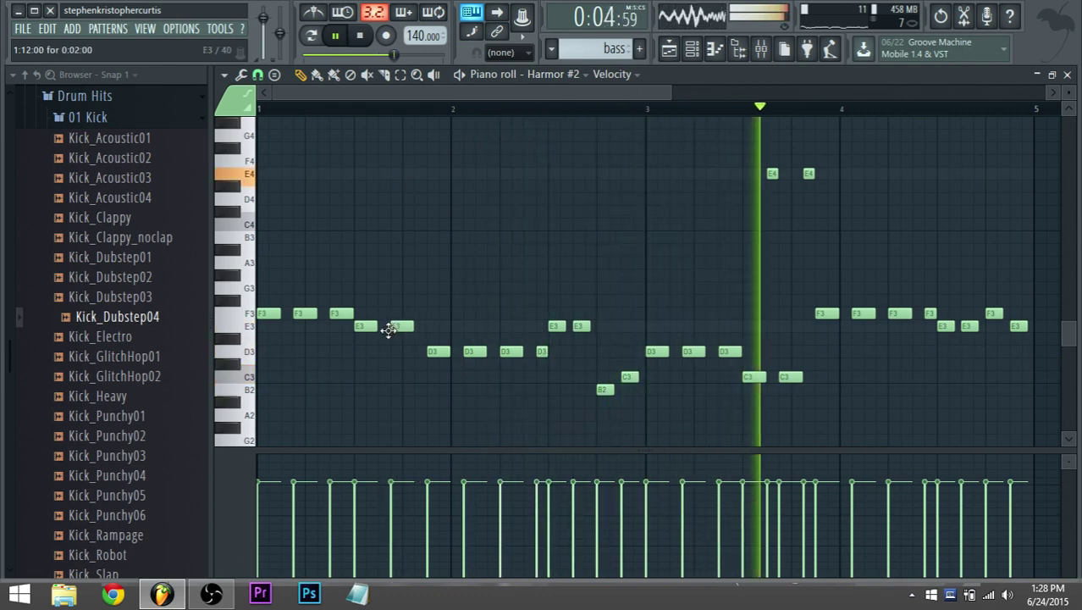
right_click(773, 173)
right_click(809, 174)
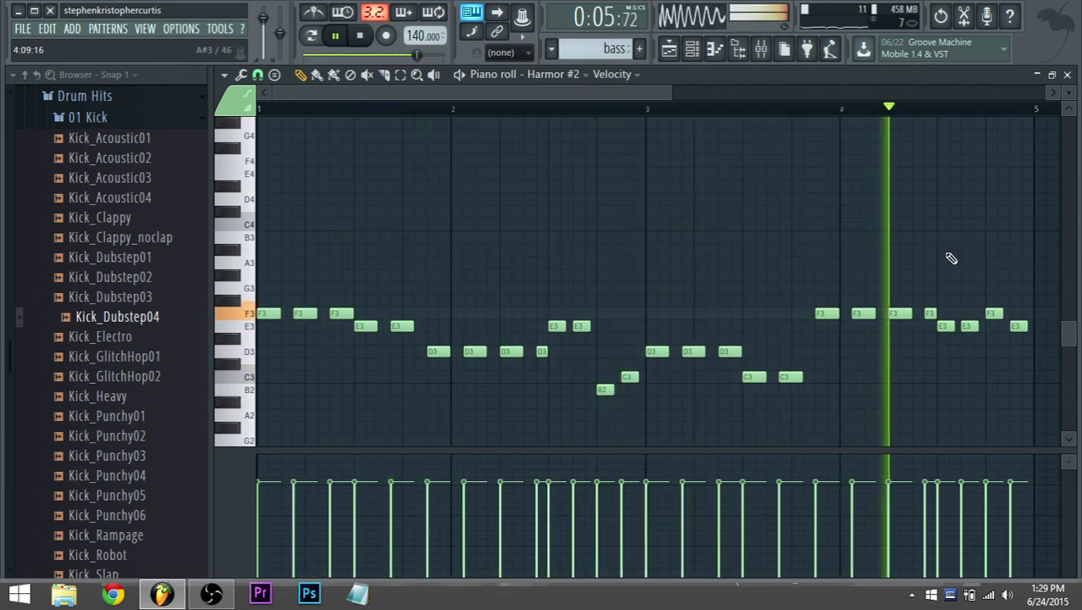
Temporarily bypass Fruity Reeverb 2 in slot 3 of LD FireRaver while the song plays.
click(669, 48)
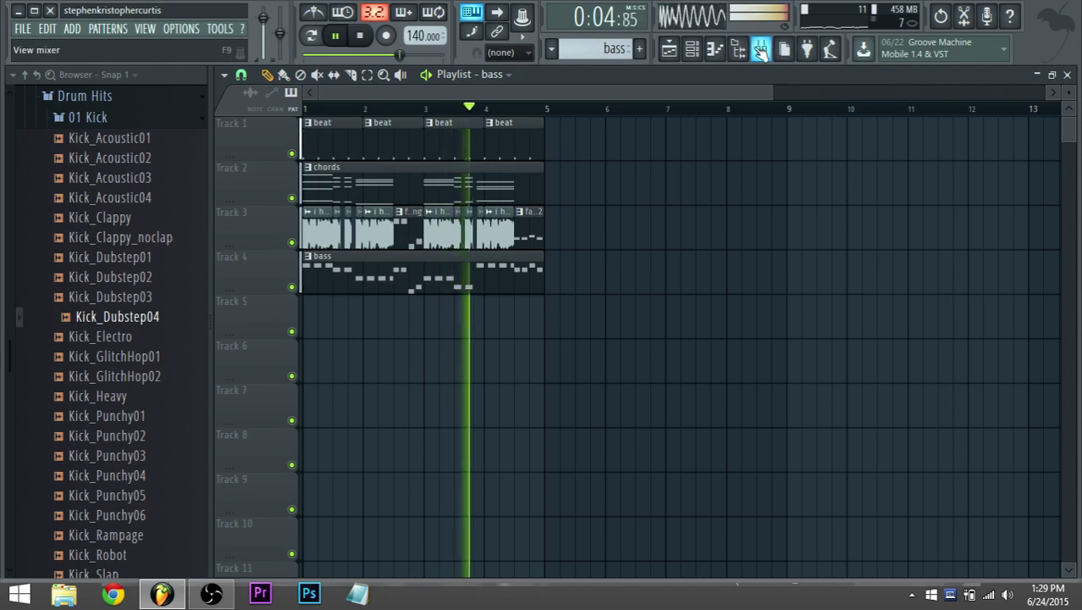
key(F9)
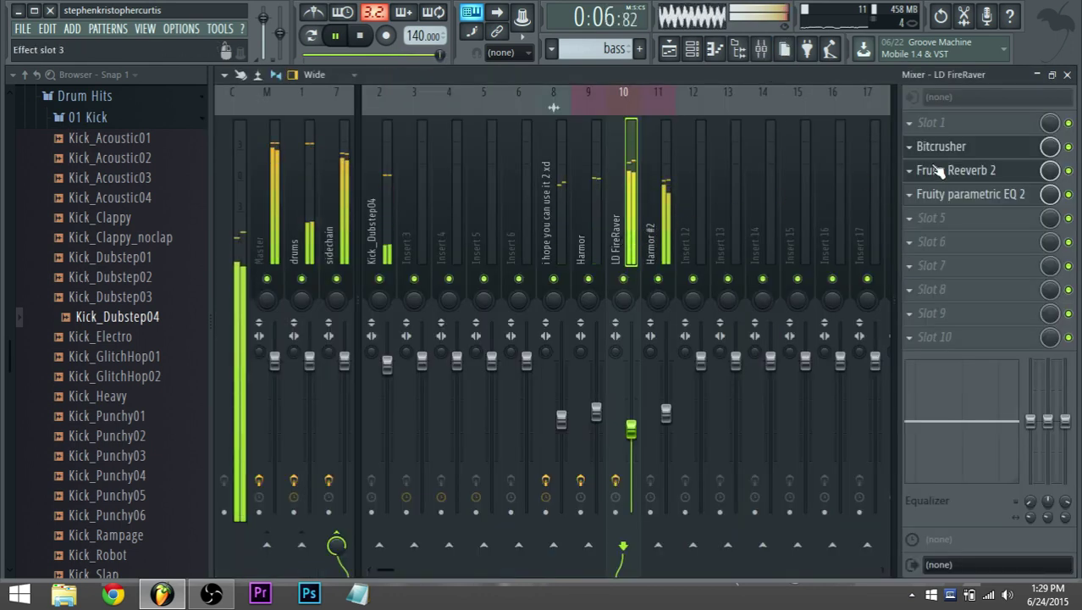
click(1069, 170)
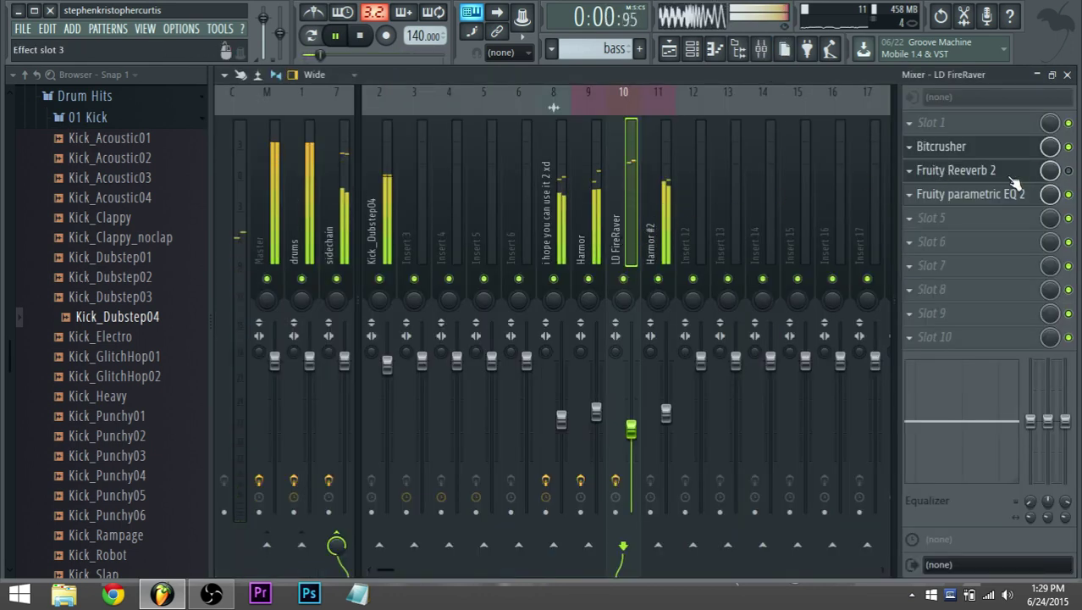
click(918, 180)
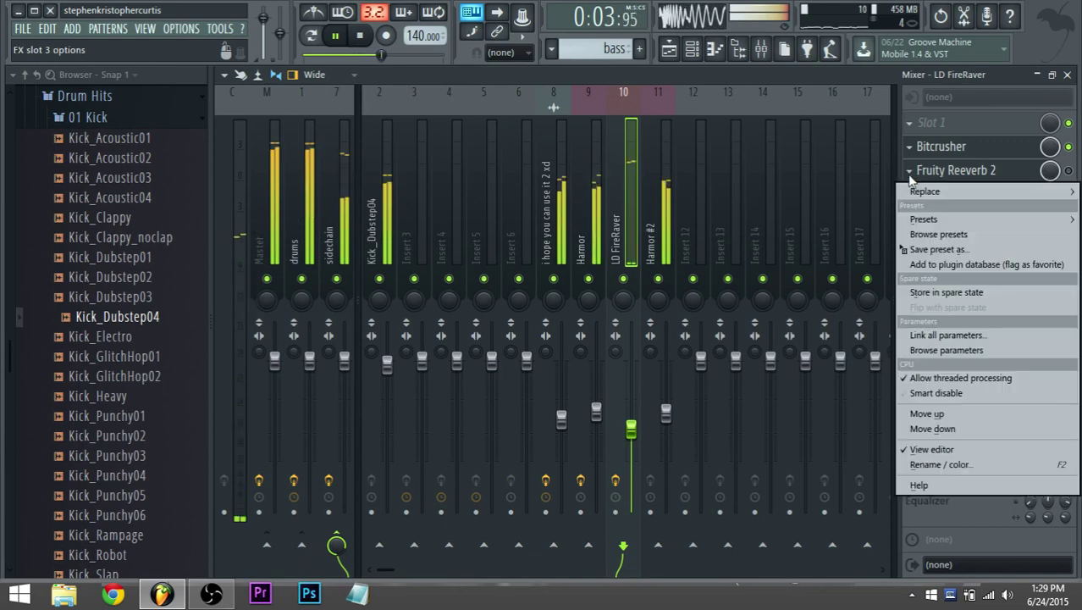
mouse_move(931, 188)
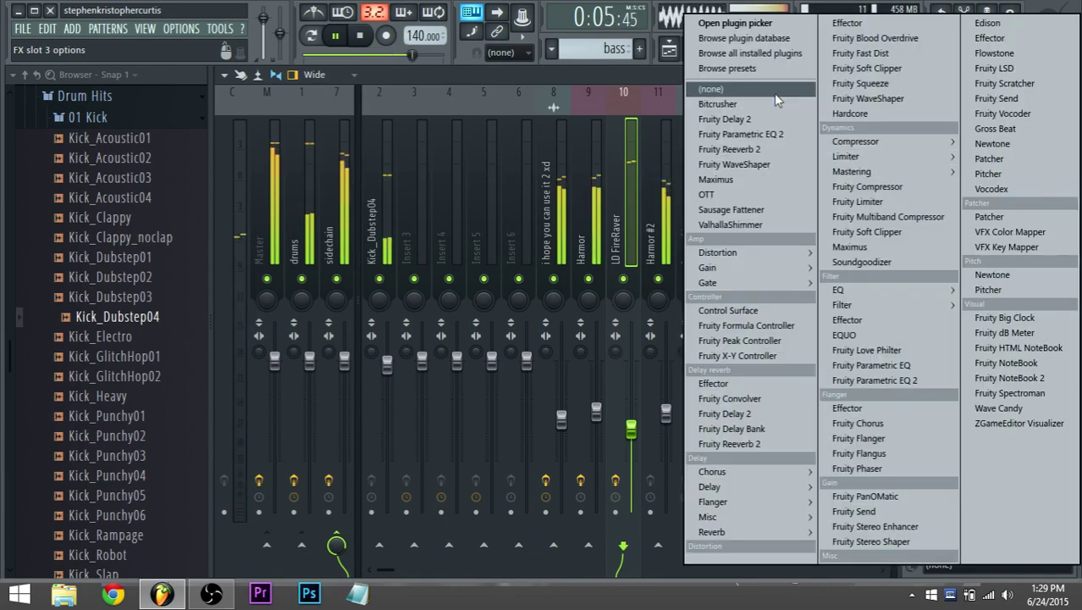
click(658, 104)
Increase the diffusion of LD FireRaver's Fruity Reeverb 2 and set its high cut to 14.9 kHz, checking by ear.
click(990, 173)
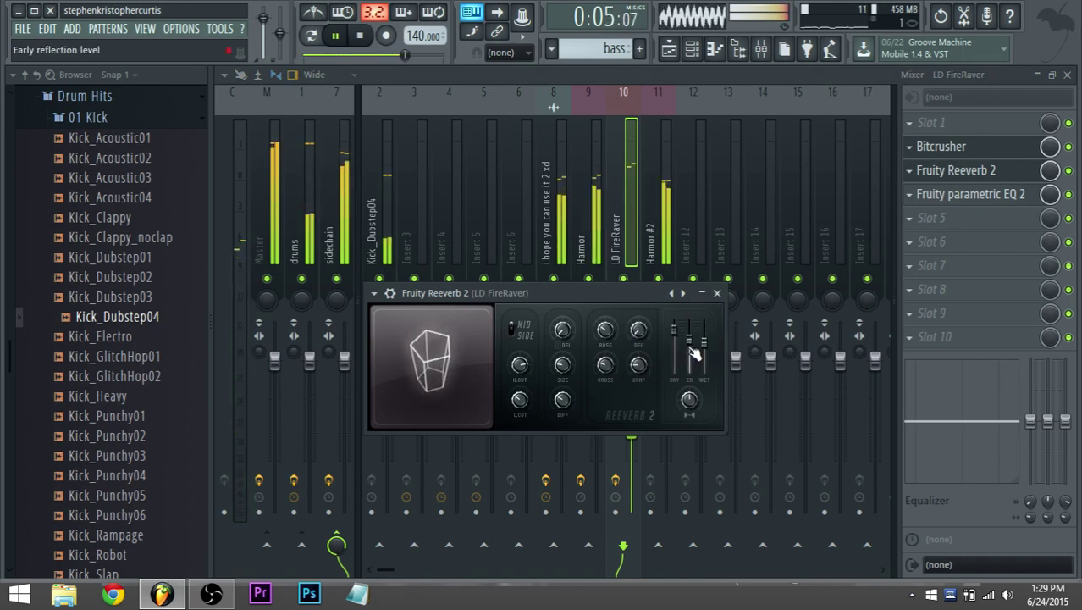
drag(566, 371, 525, 388)
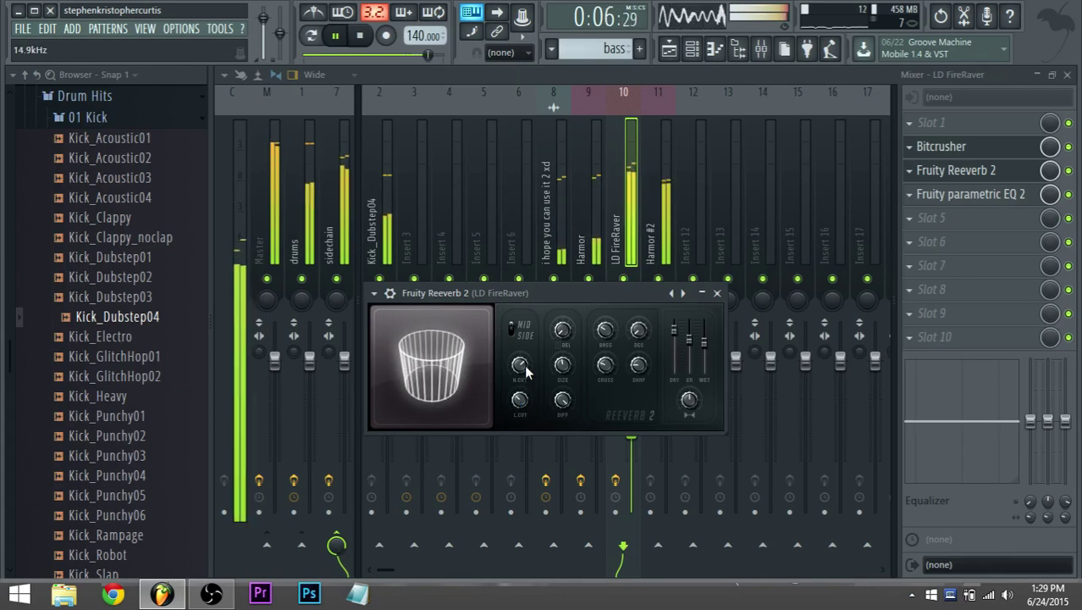
key(space)
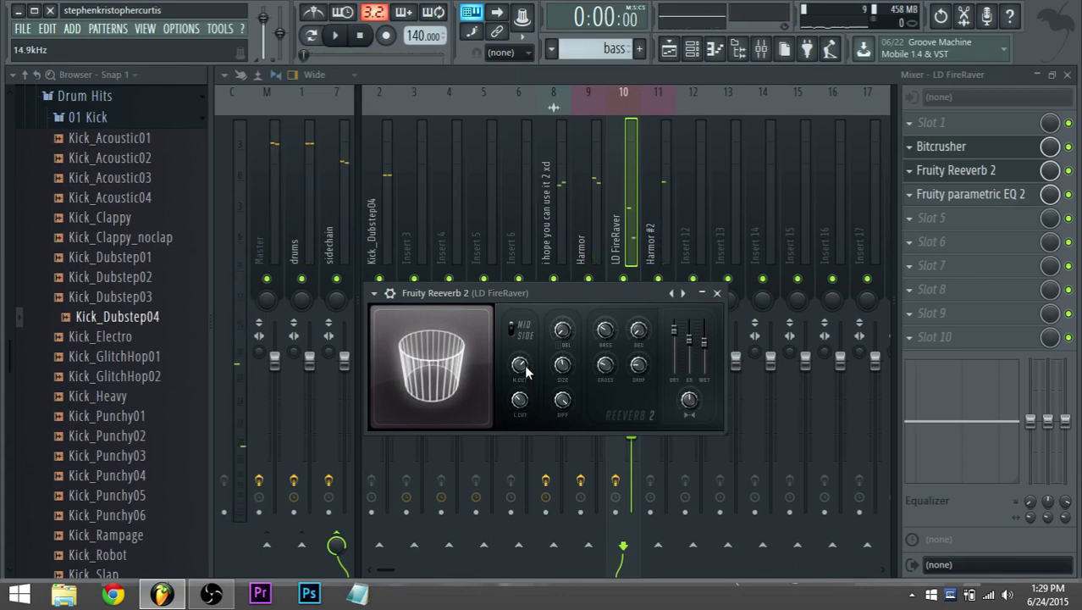
key(space)
key(space)
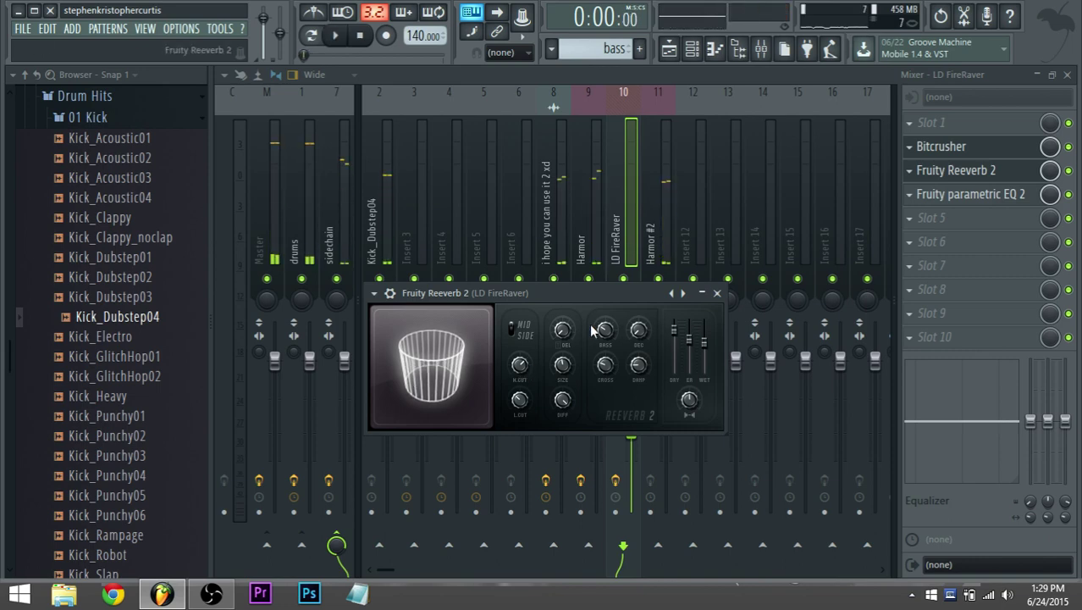
key(F5)
scroll(582, 215, down, 3)
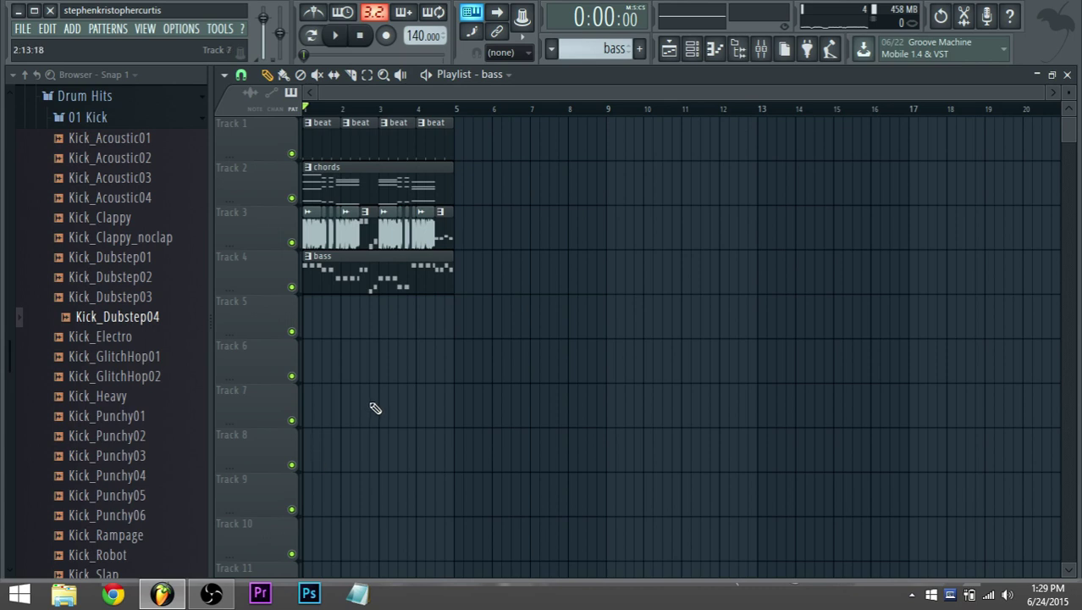
click(692, 48)
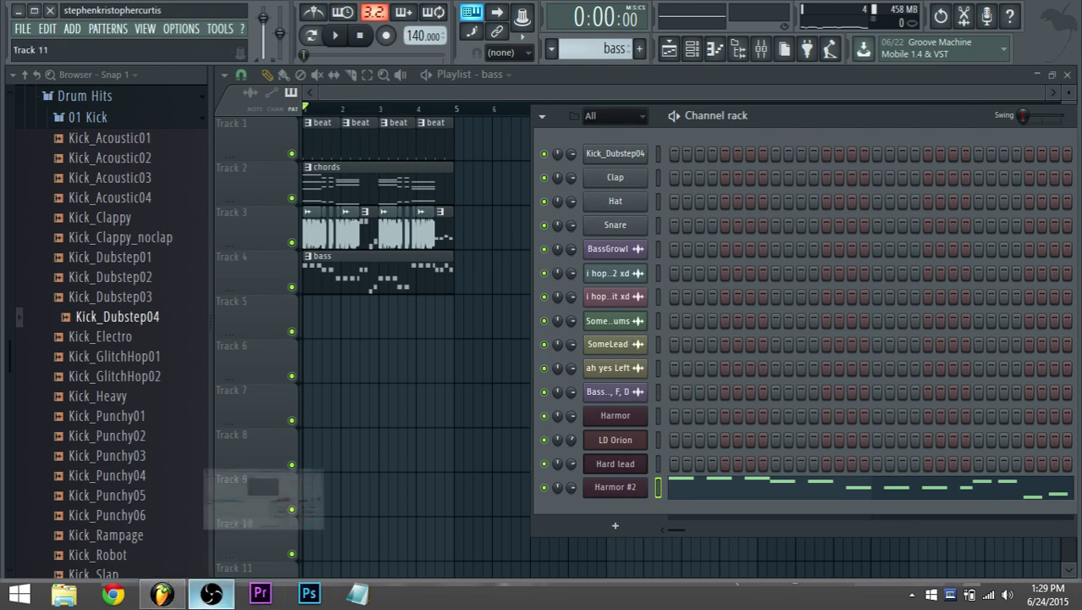
click(211, 593)
click(211, 594)
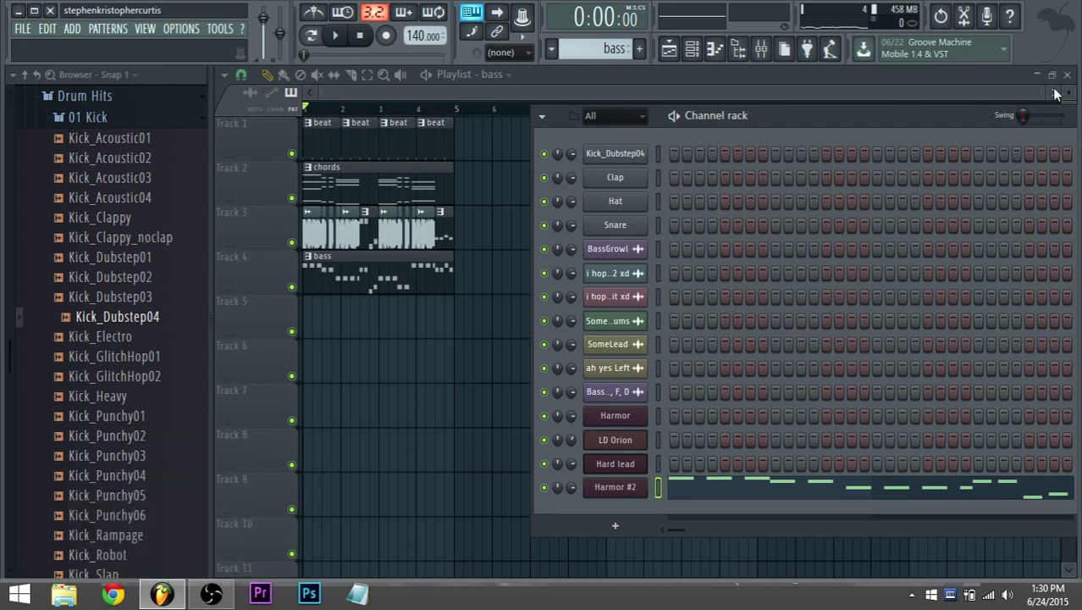
drag(977, 117, 818, 108)
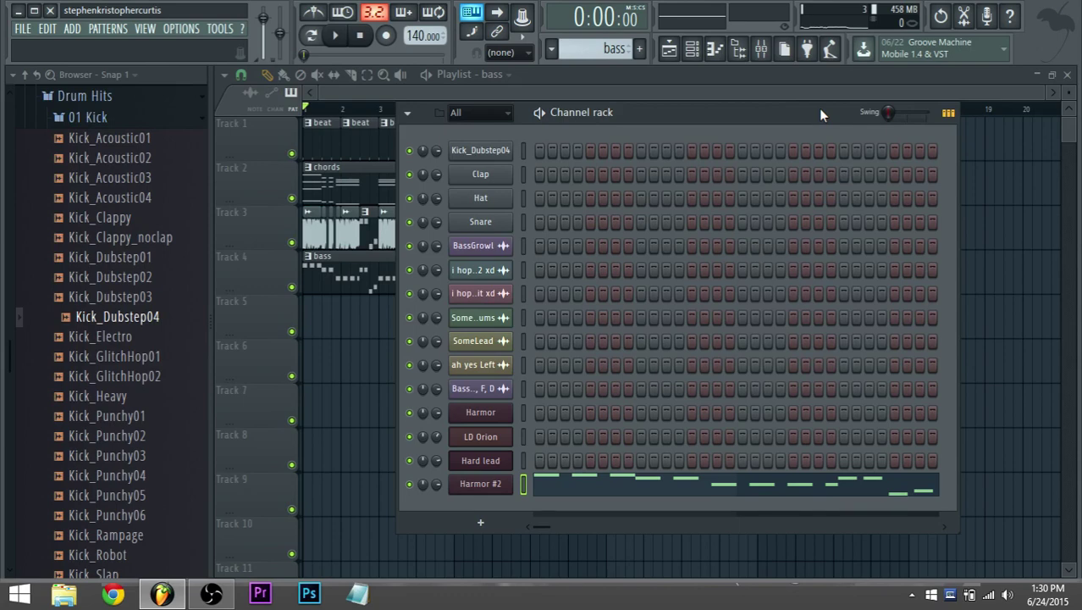
click(629, 96)
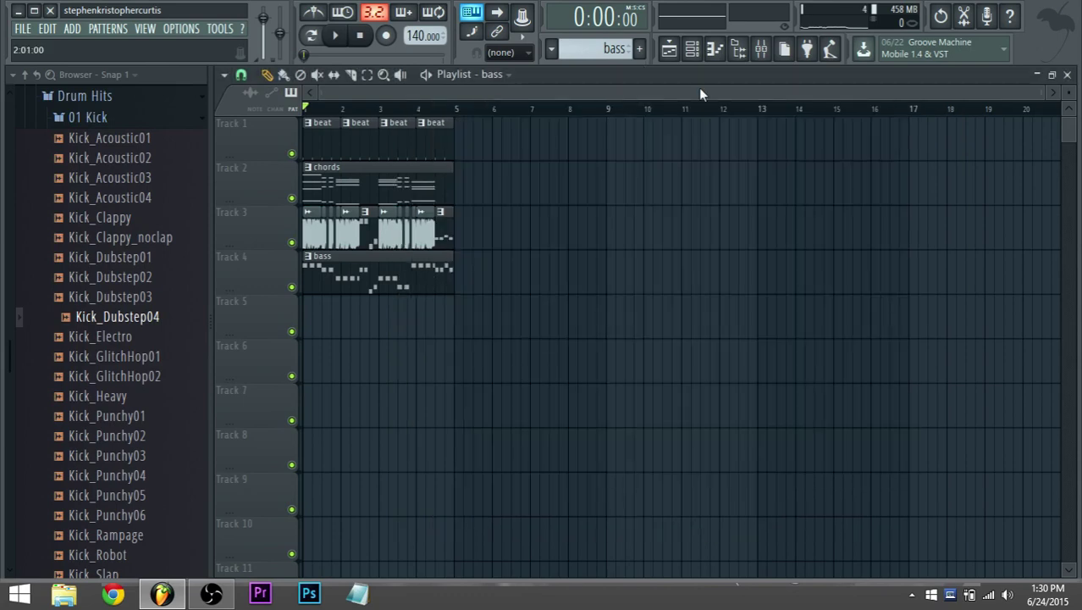
drag(1041, 96, 947, 179)
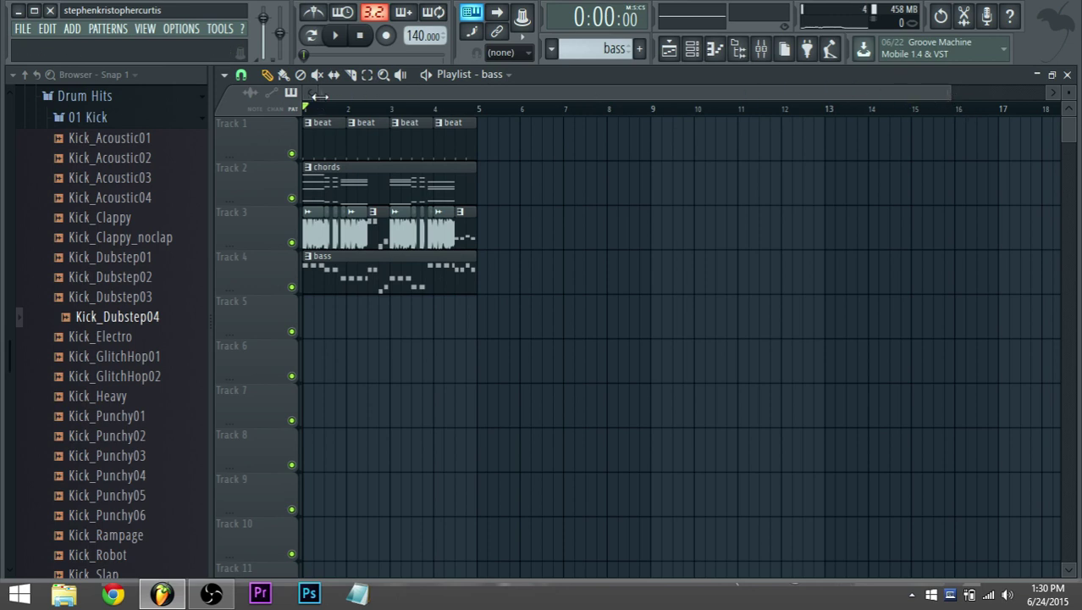
drag(320, 96, 292, 118)
drag(951, 94, 1062, 92)
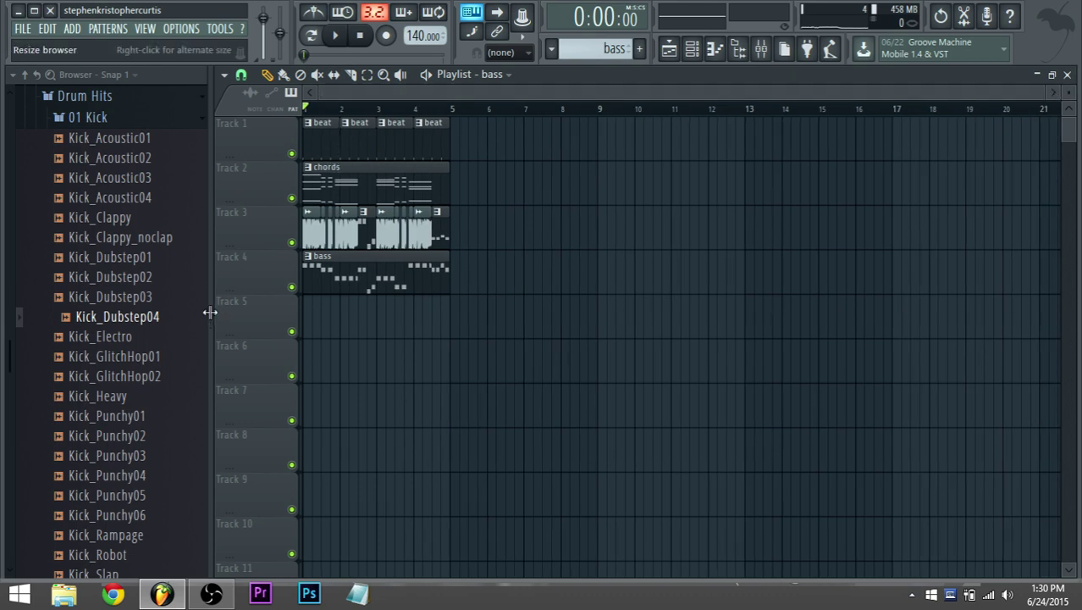
Narrow the browser to widen the playlist and play the four-bar arrangement from the start.
drag(208, 312, 173, 314)
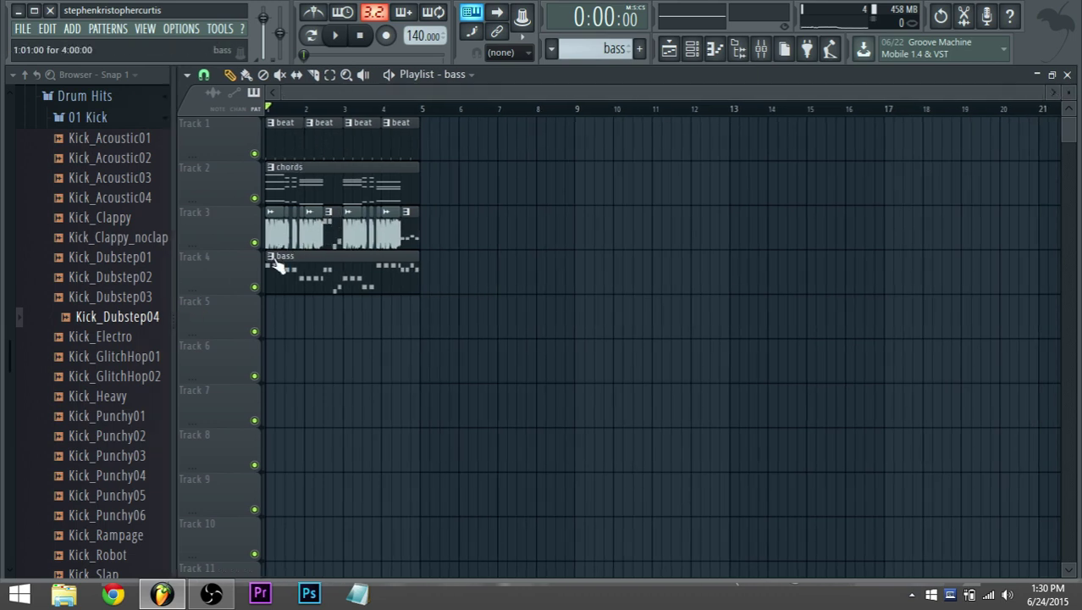
click(338, 38)
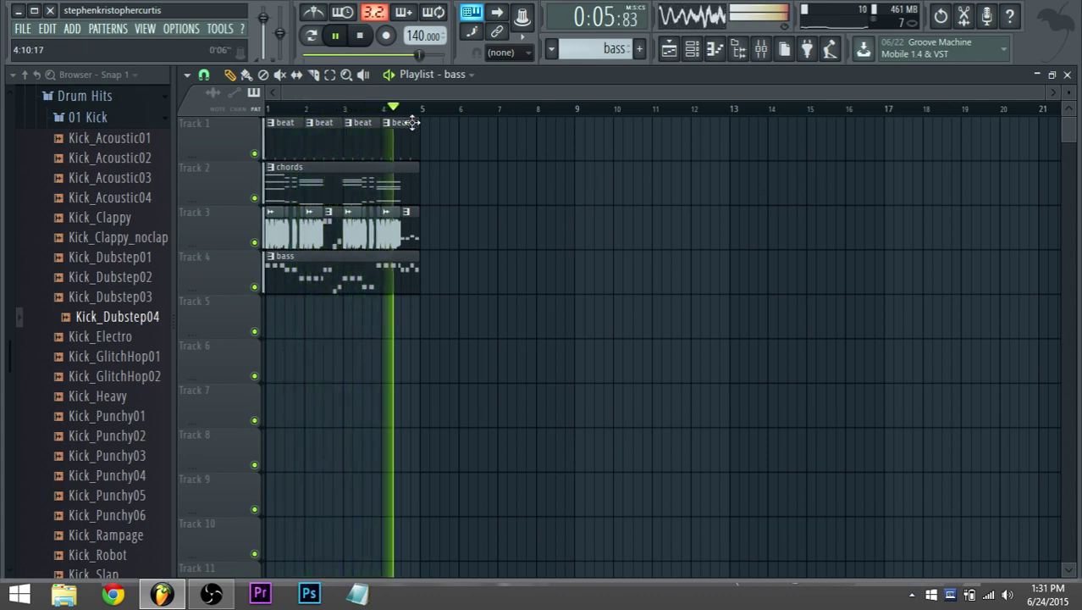
click(361, 37)
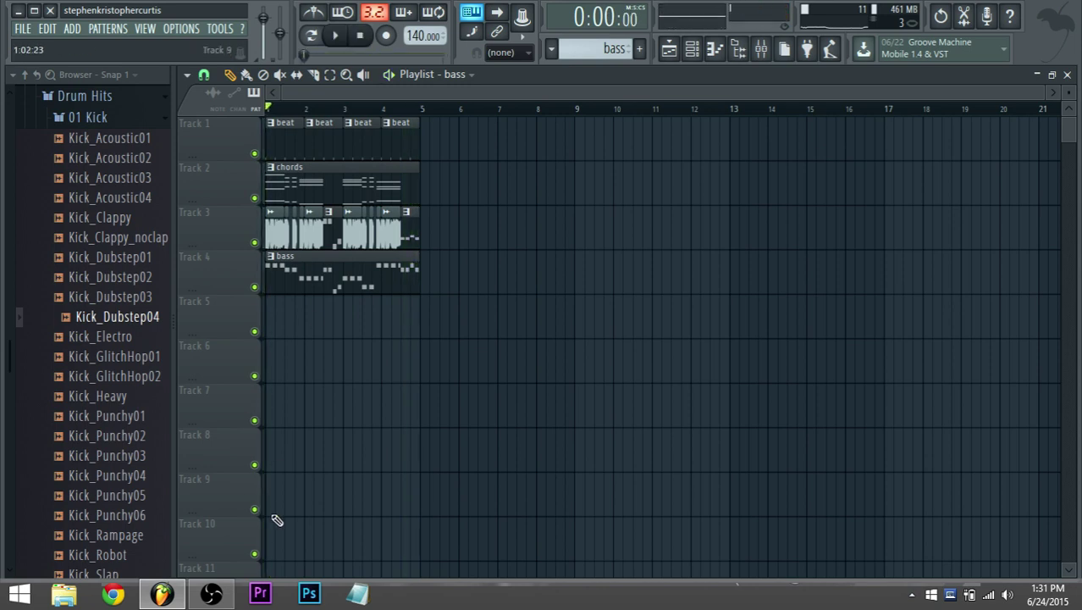
click(211, 594)
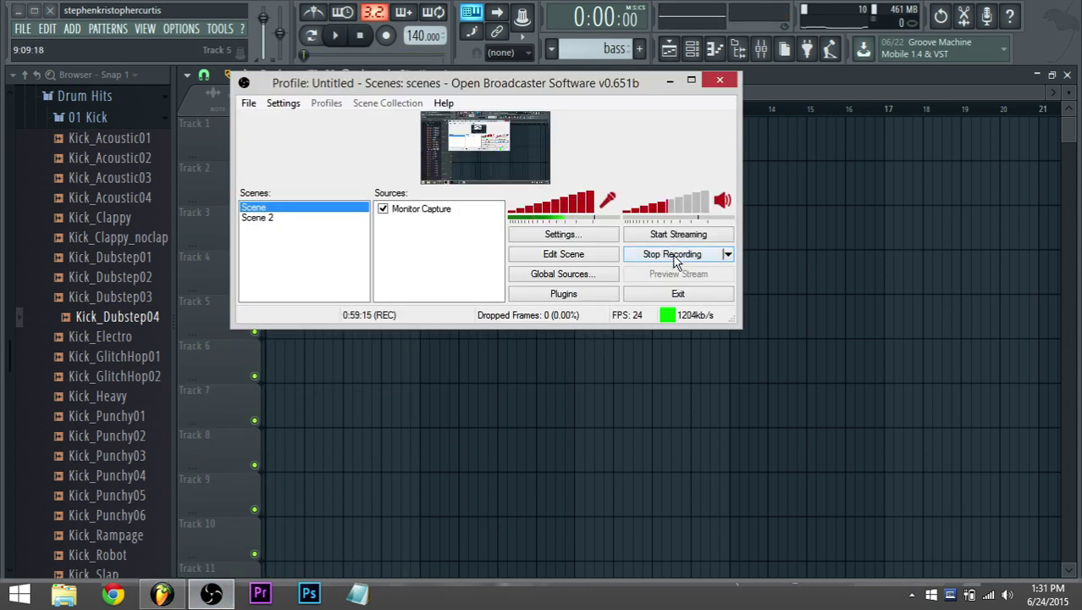